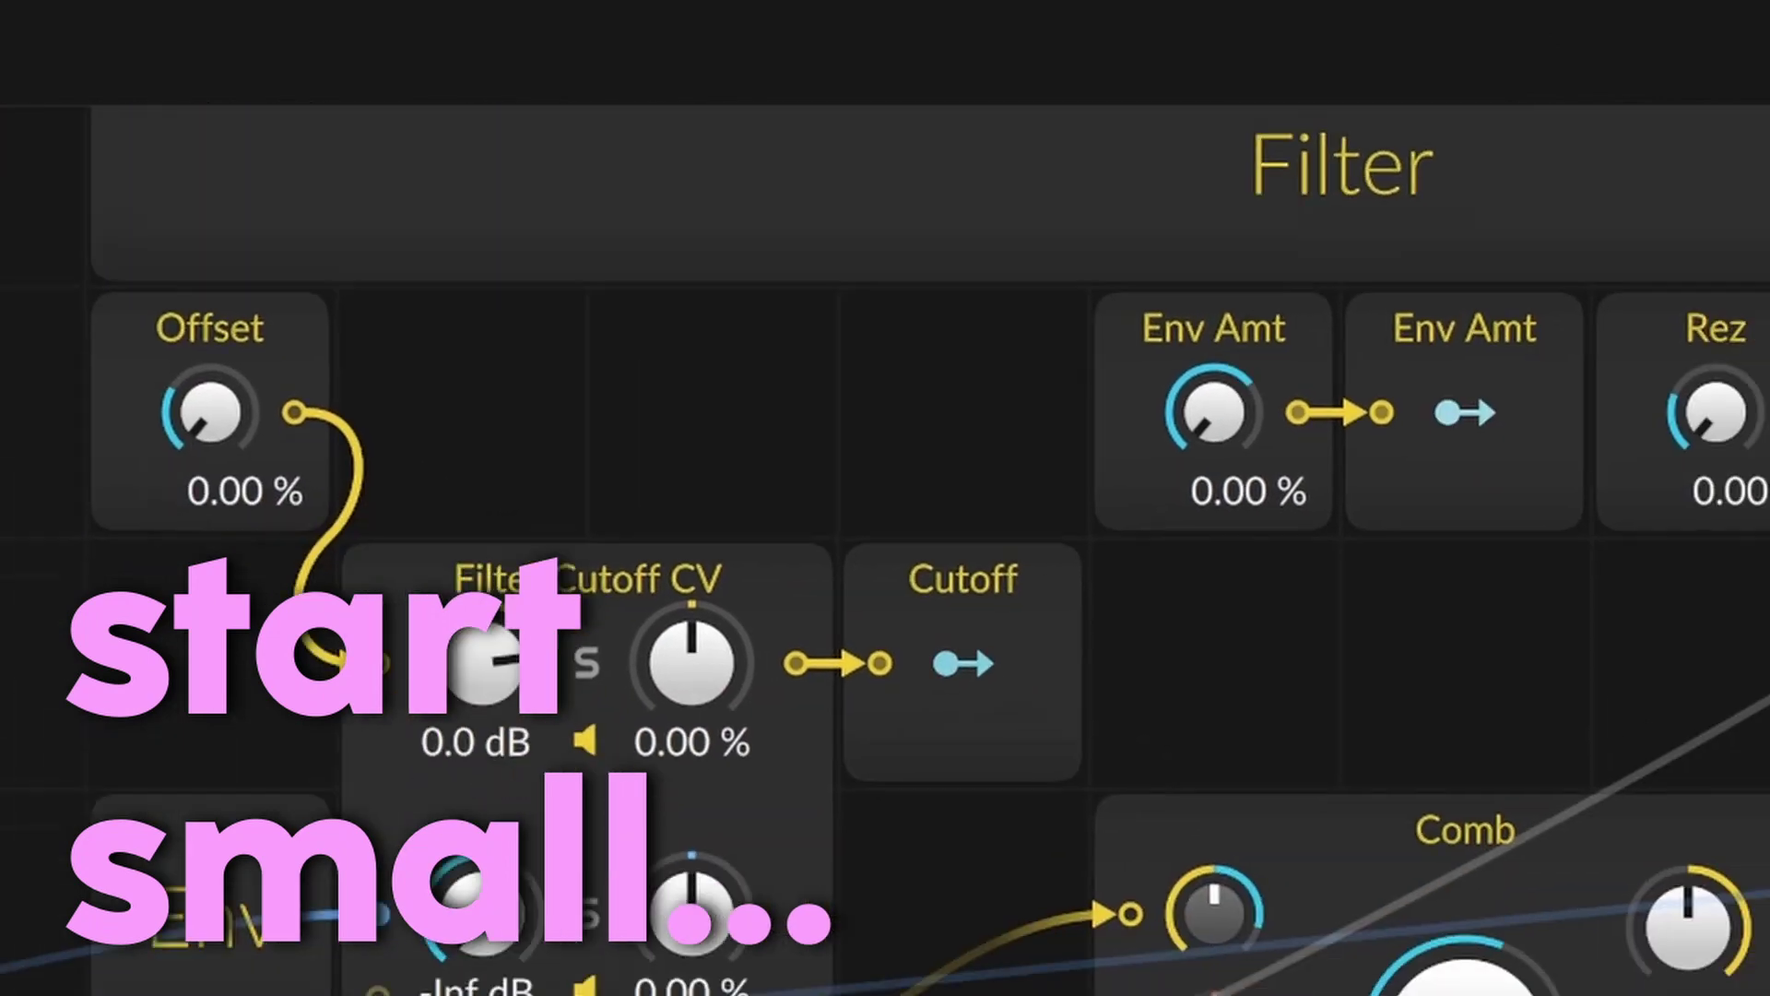
{"action": "scroll", "coordinate": [885, 553], "scroll_direction": "down", "scroll_amount": 5}
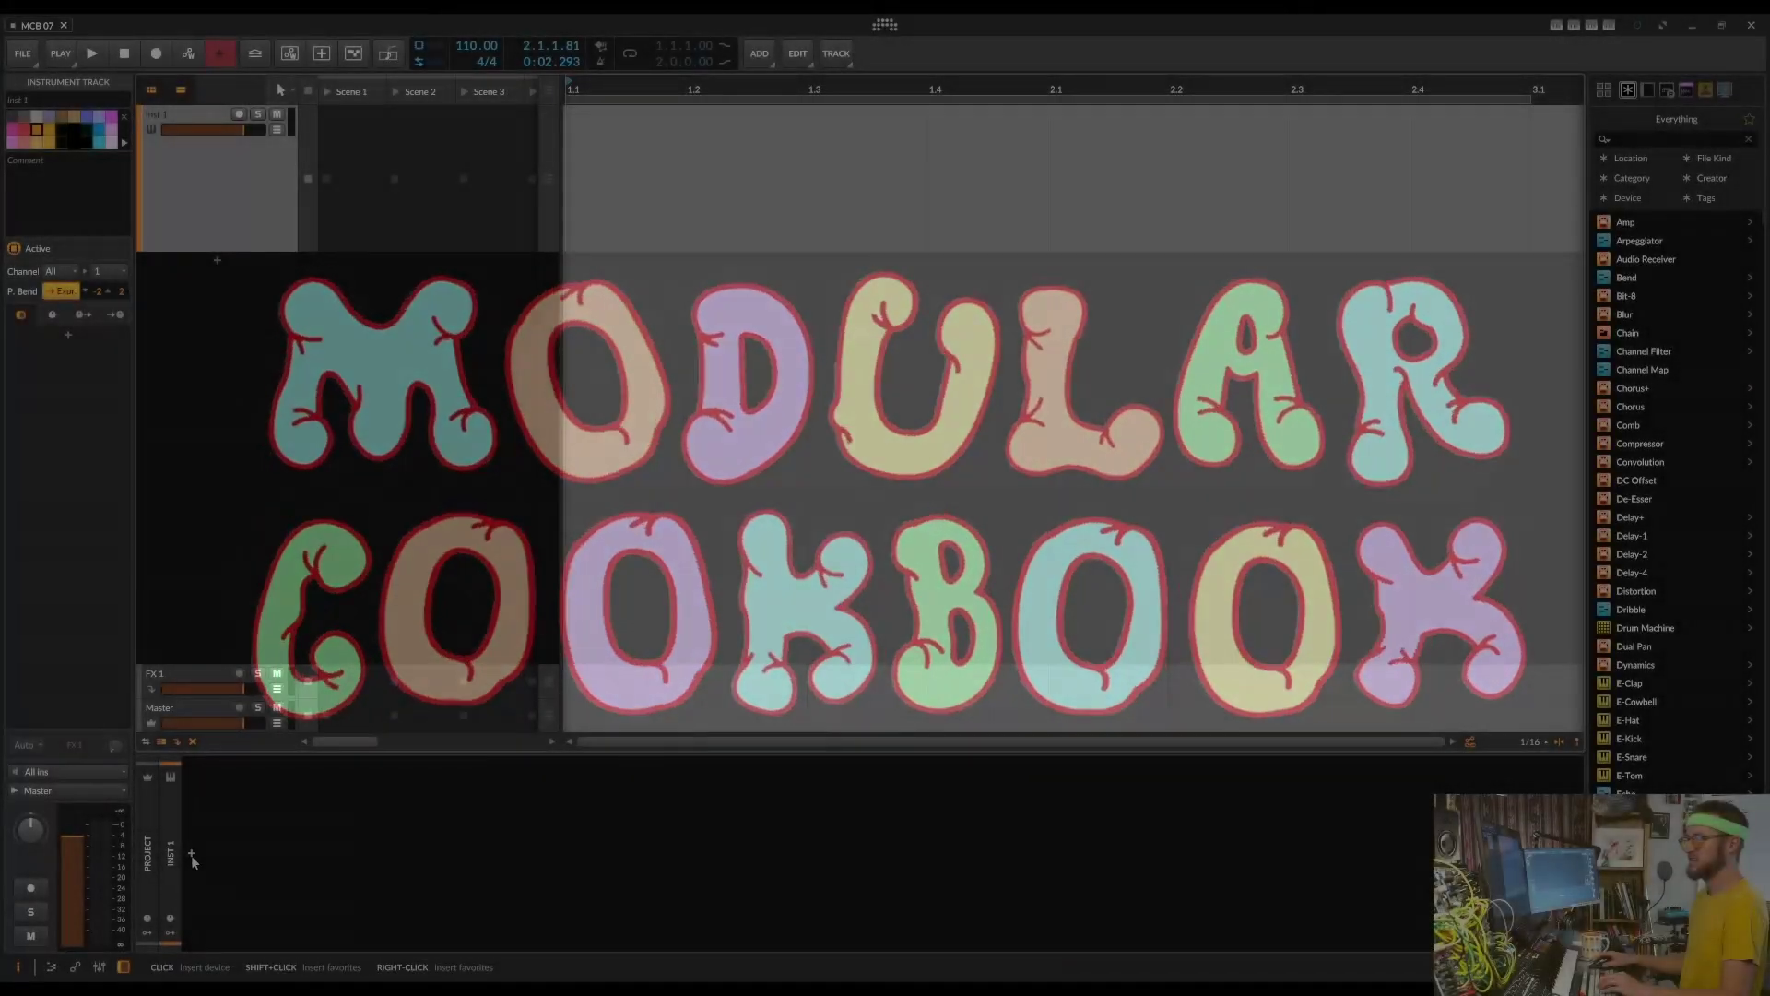
Add a Poly Grid instrument to the Inst 1 track and open its grid editor
{"action": "left_click", "coordinate": [190, 853]}
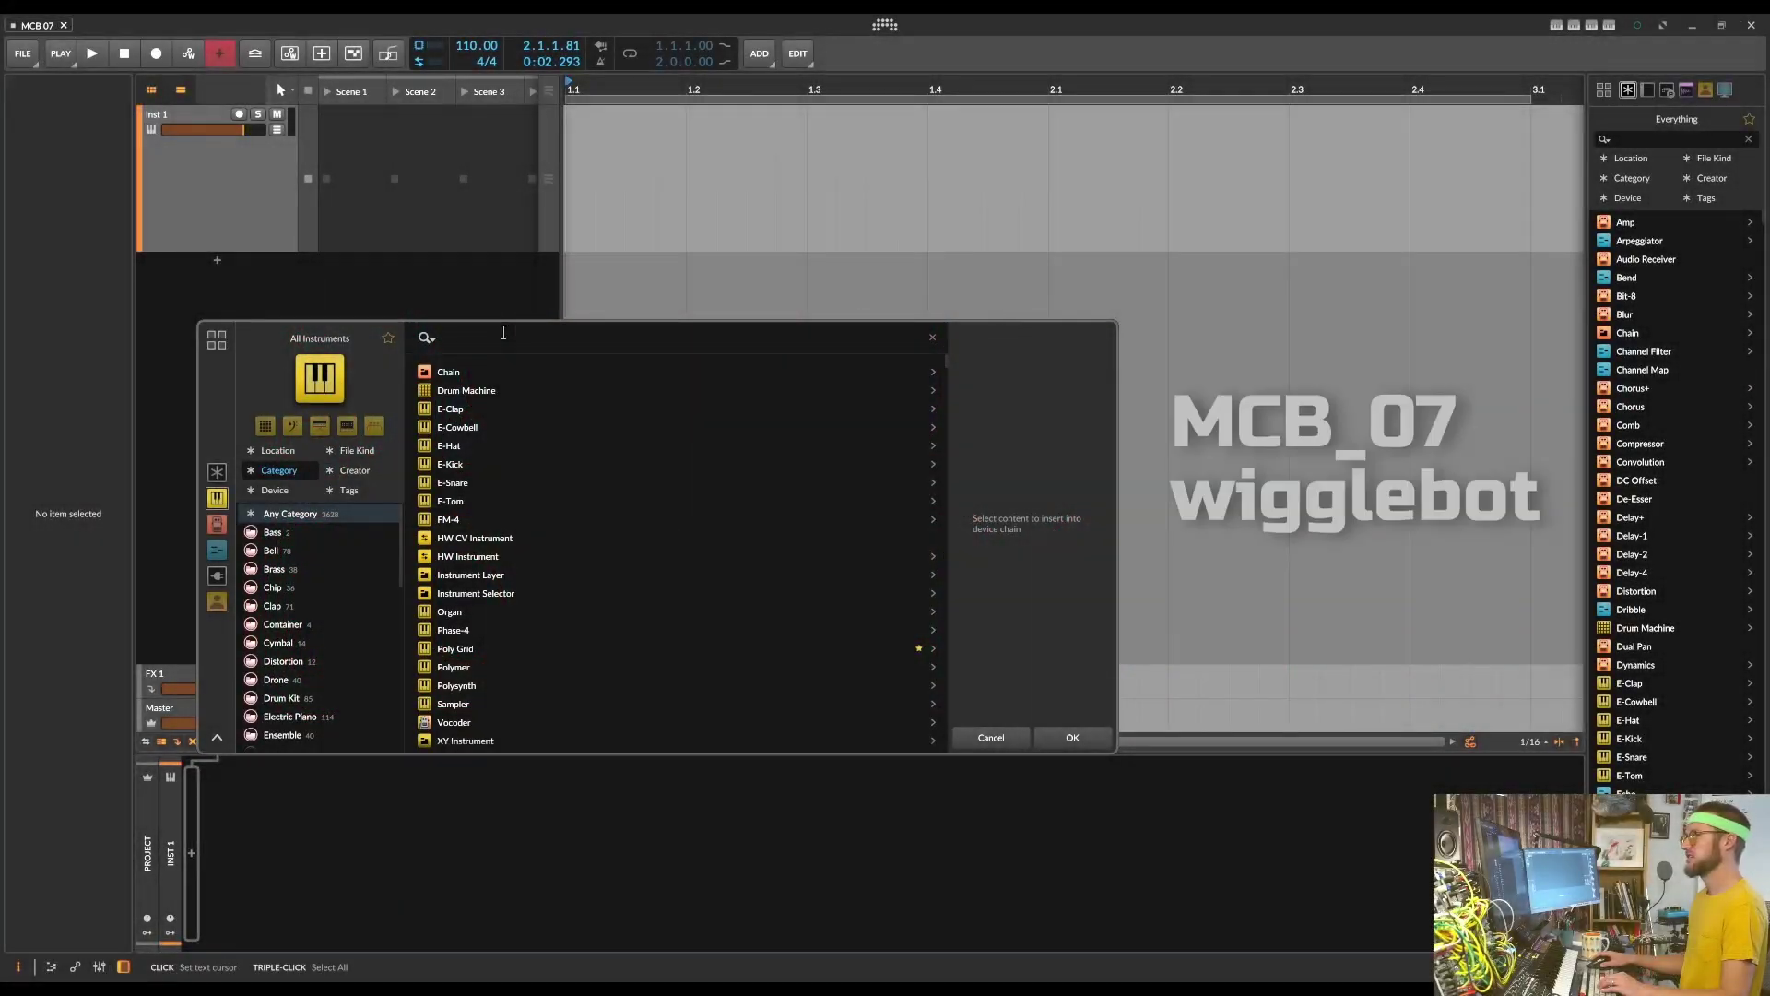
{"action": "type", "text": "poly"}
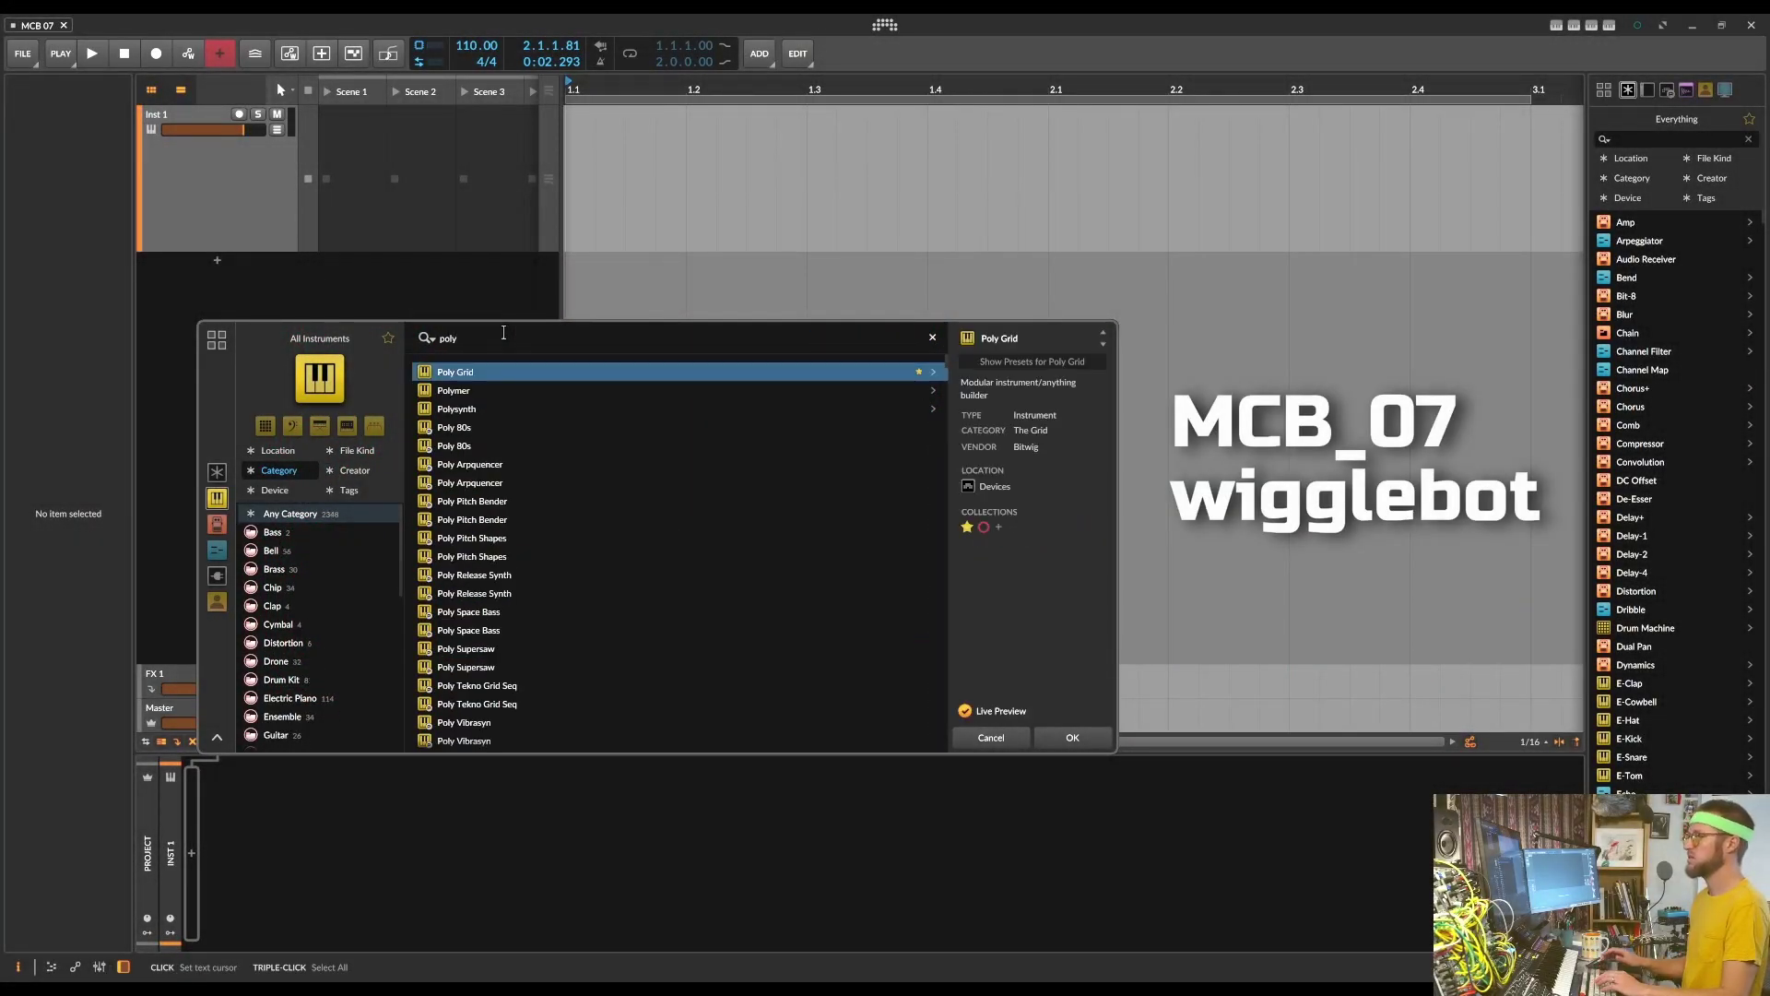
{"action": "key", "text": "Return"}
{"action": "left_click", "coordinate": [378, 833]}
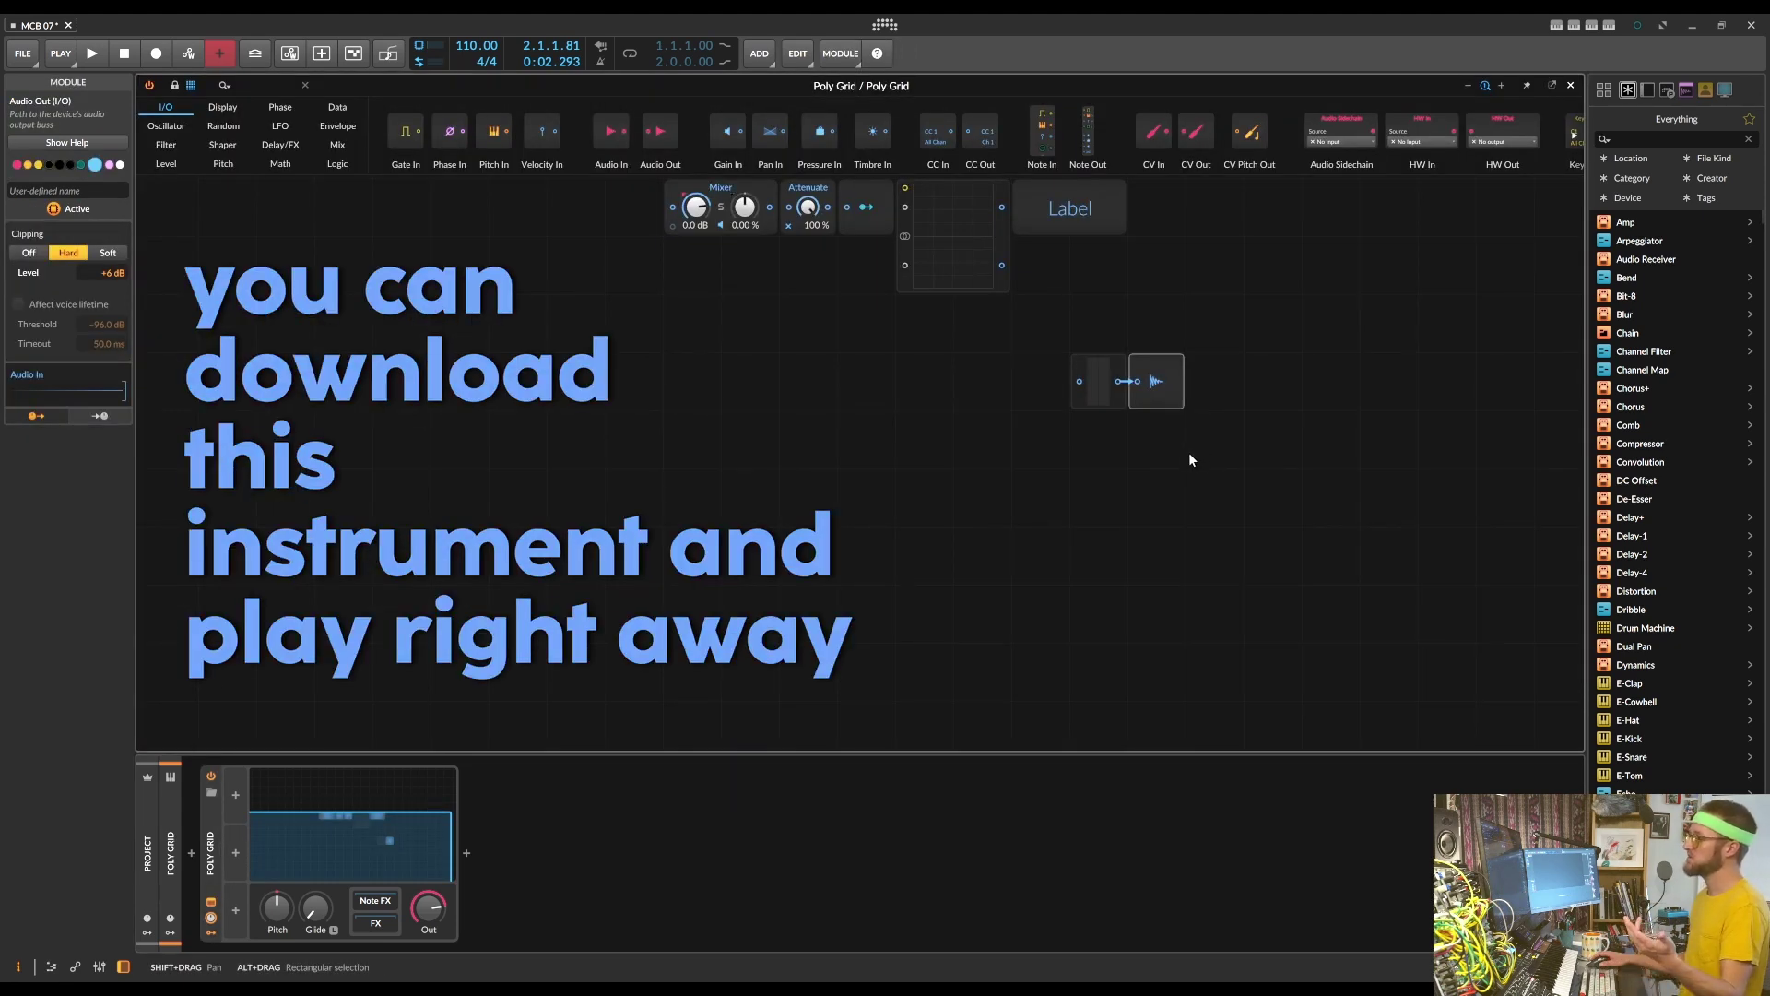
Build an output chain that runs from a Mixer through an Attenuate module into the VU meter and Audio Out
{"action": "left_click_drag", "start_coordinate": [1166, 392], "coordinate": [1282, 392]}
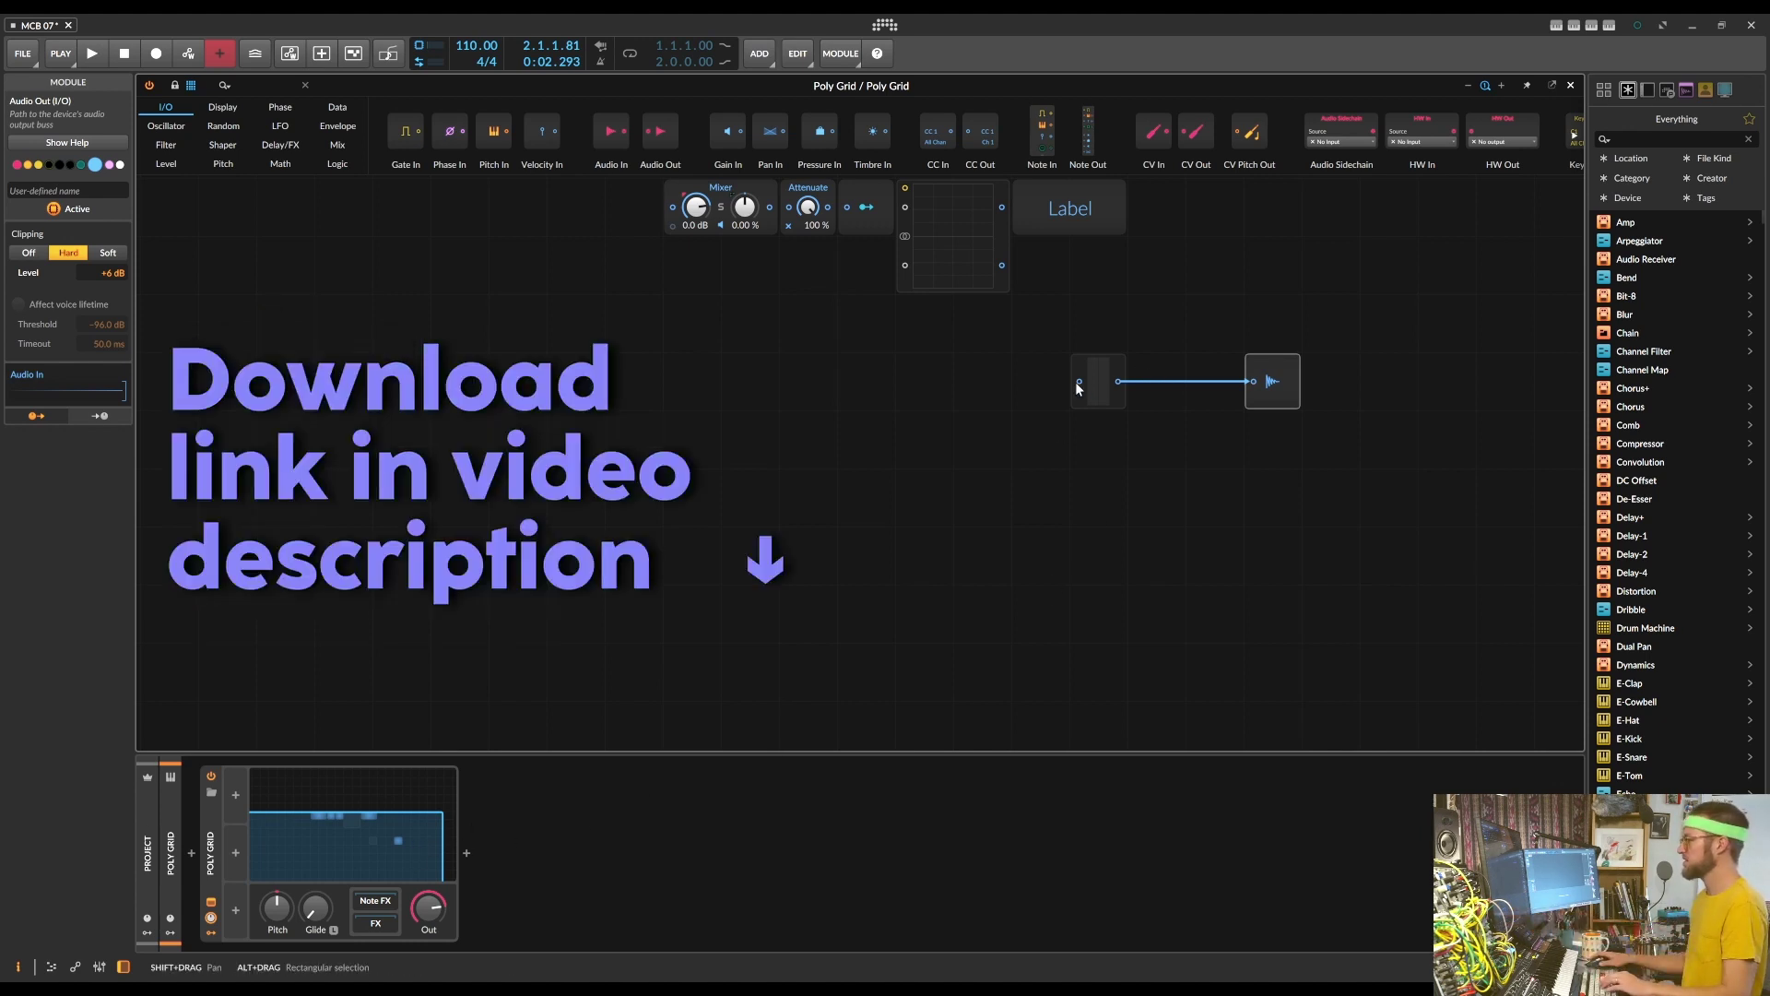
{"action": "left_click_drag", "start_coordinate": [1117, 383], "coordinate": [1194, 383]}
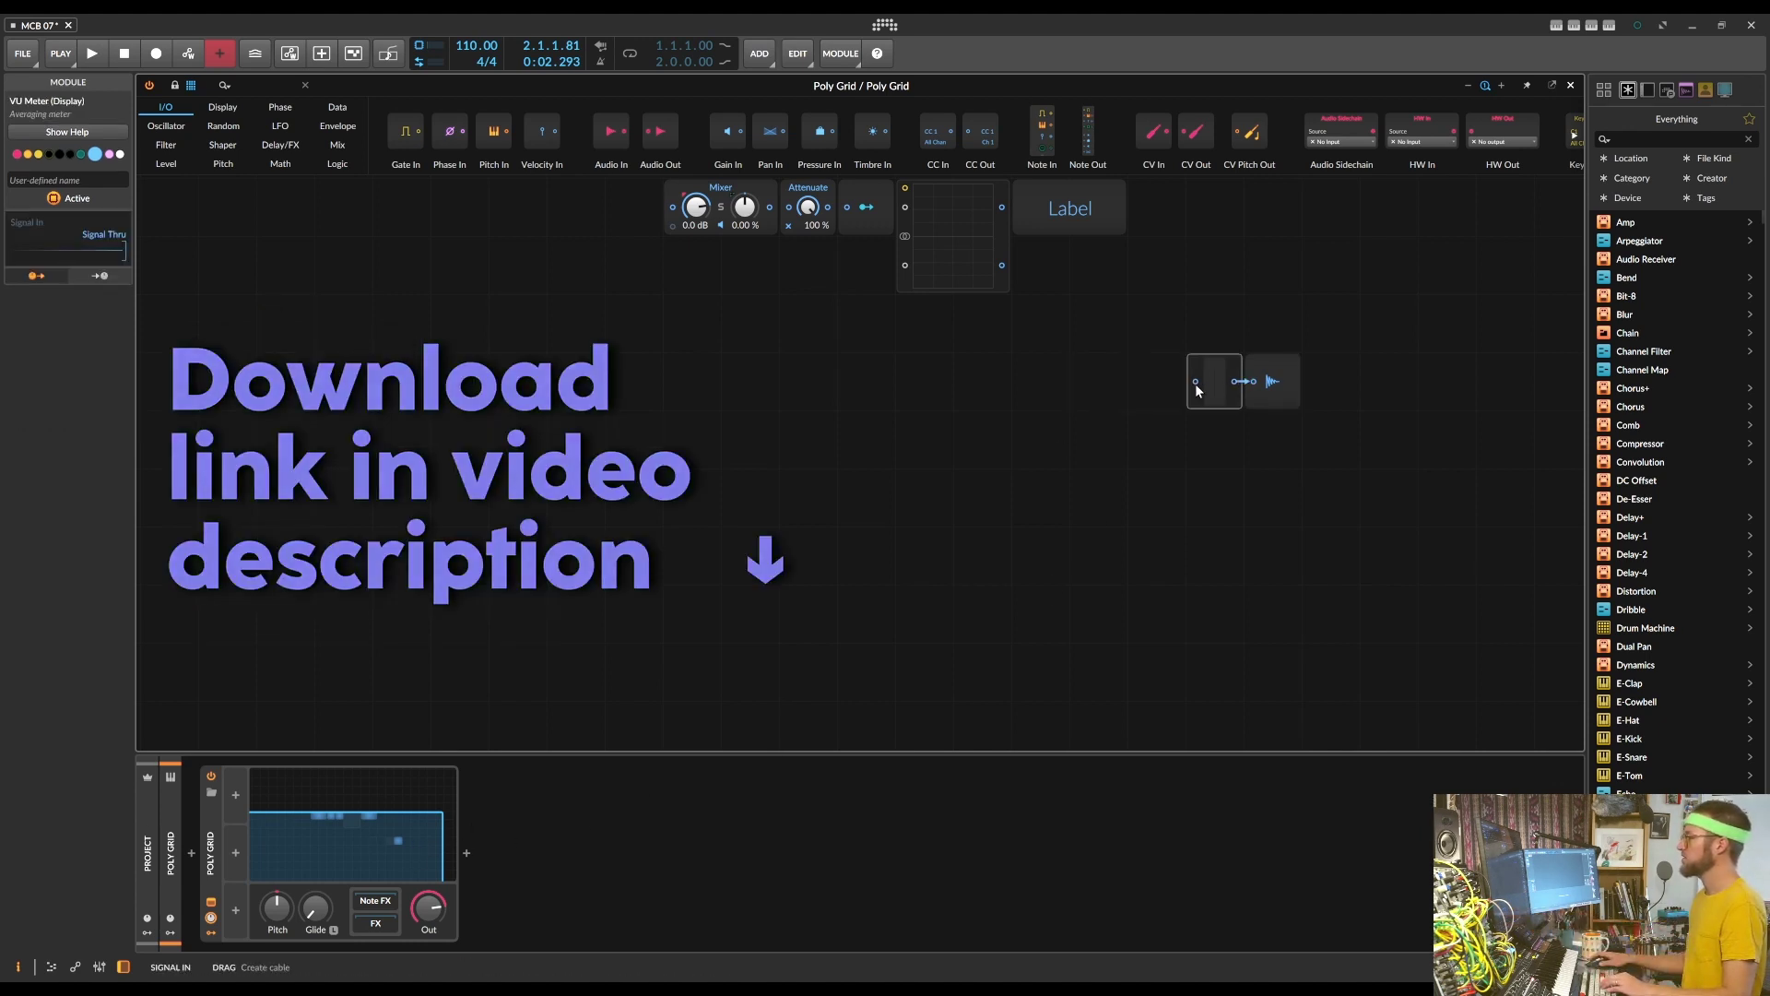
{"action": "left_click", "coordinate": [250, 83]}
{"action": "type", "text": "att"}
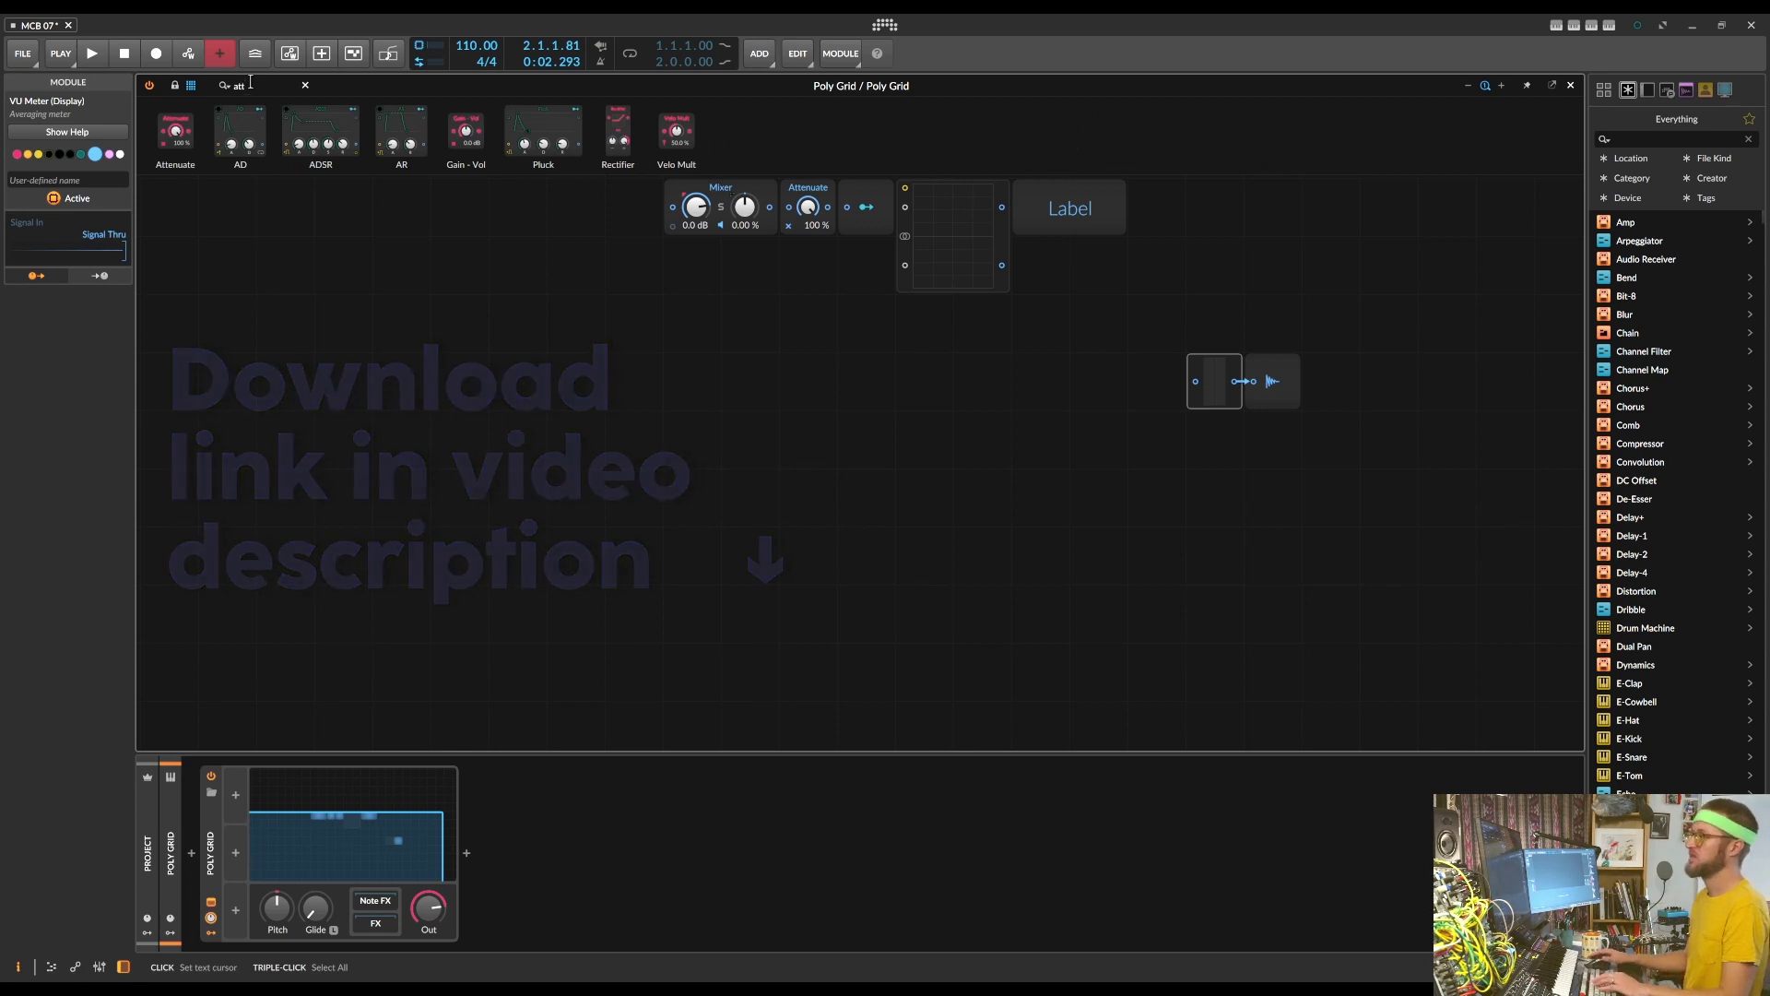
{"action": "left_click", "coordinate": [1191, 381], "text": "shift"}
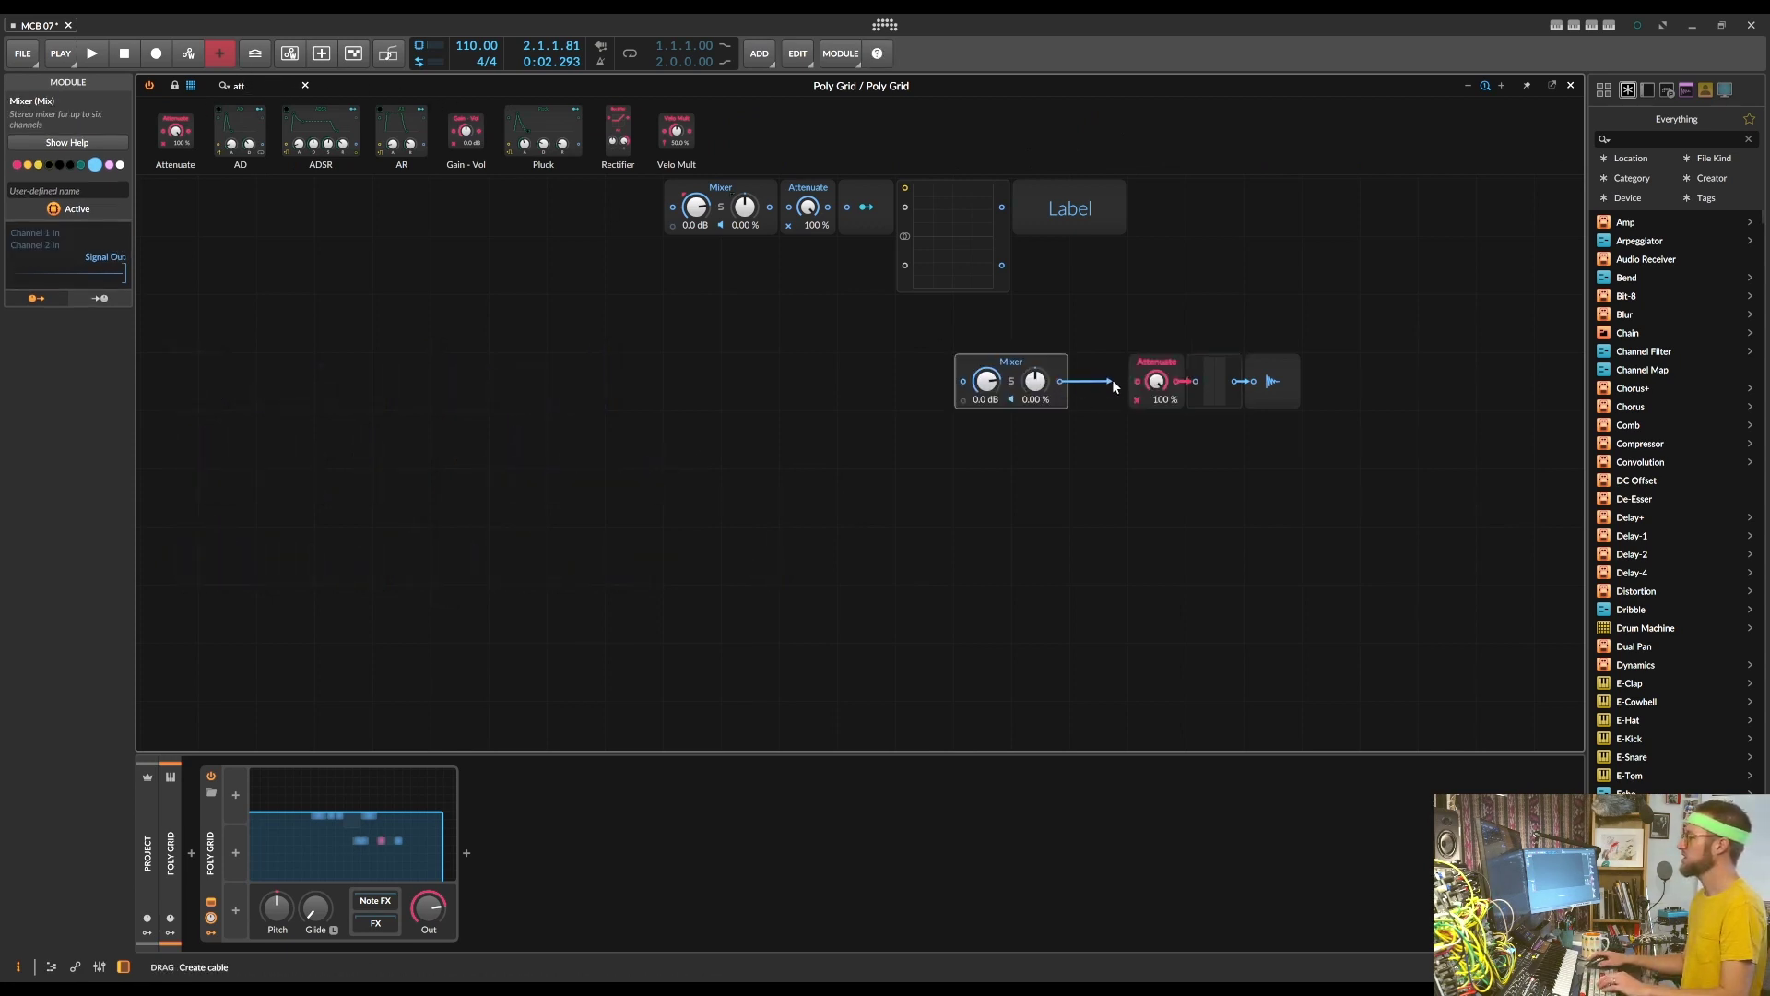
{"action": "left_click_drag", "start_coordinate": [1113, 381], "coordinate": [1137, 381]}
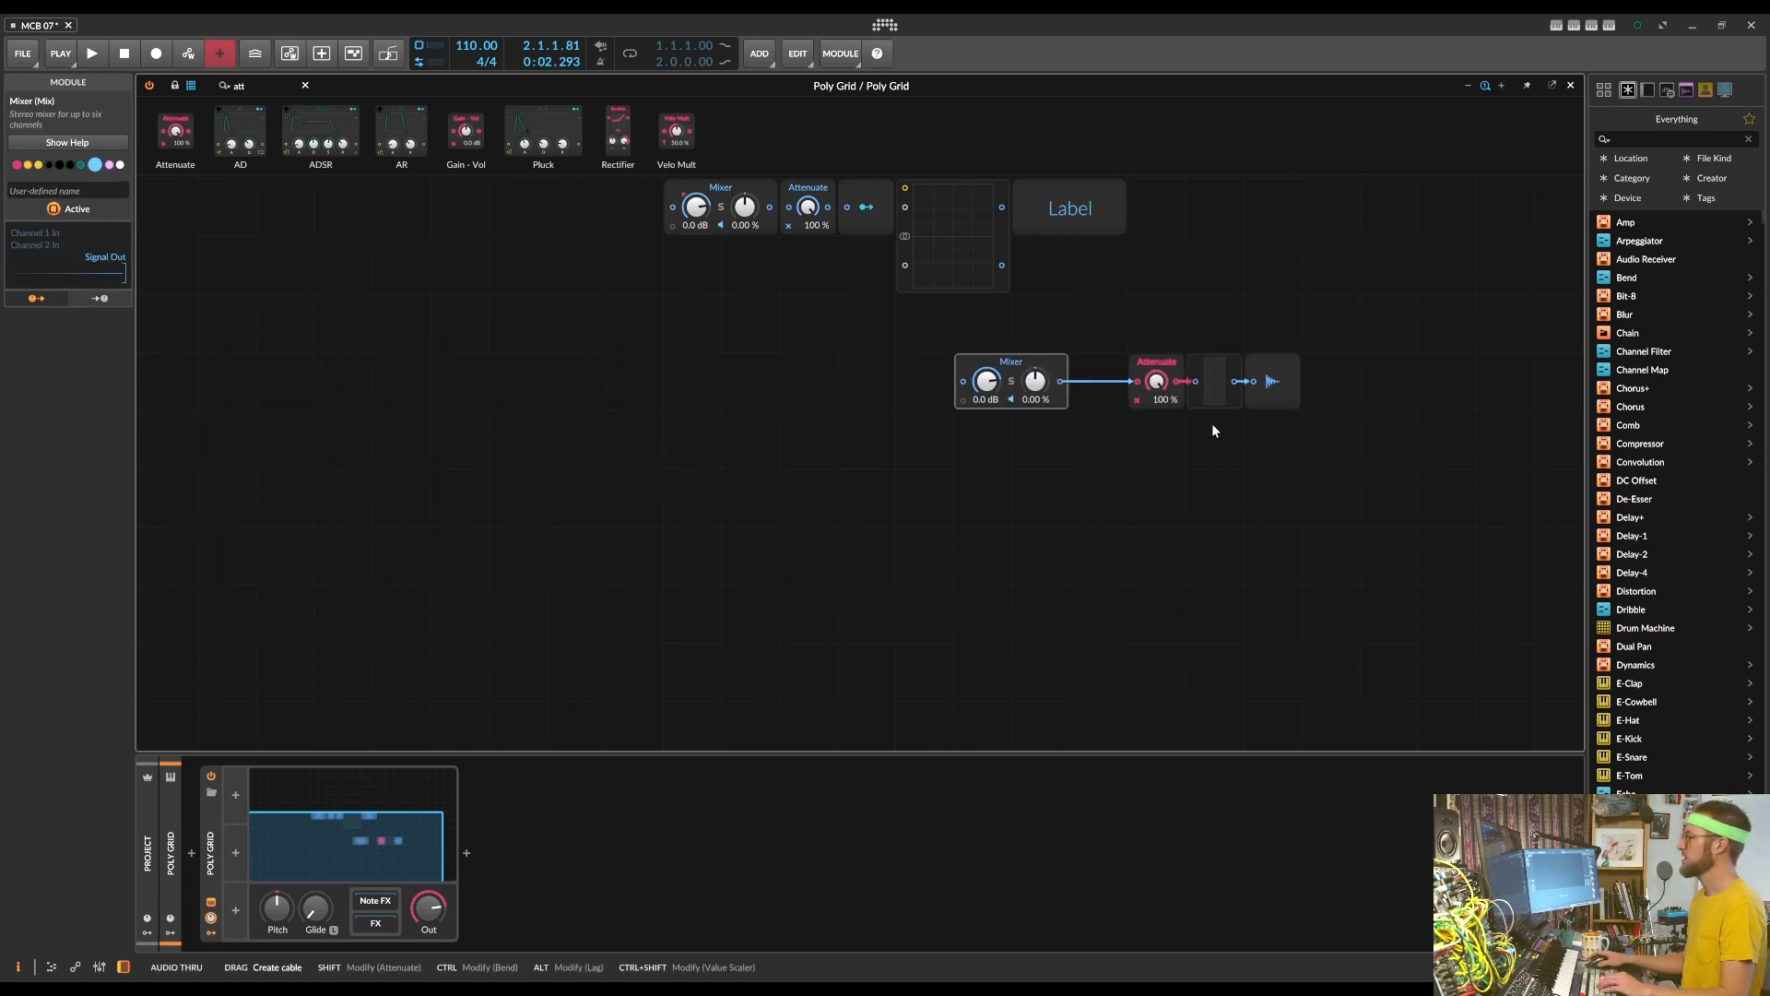
Place a full-width label named "Output Mixer" above the output chain and color the whole section orange
{"action": "scroll", "coordinate": [1214, 429], "scroll_direction": "up", "scroll_amount": 3}
{"action": "left_click_drag", "start_coordinate": [1219, 433], "coordinate": [936, 481]}
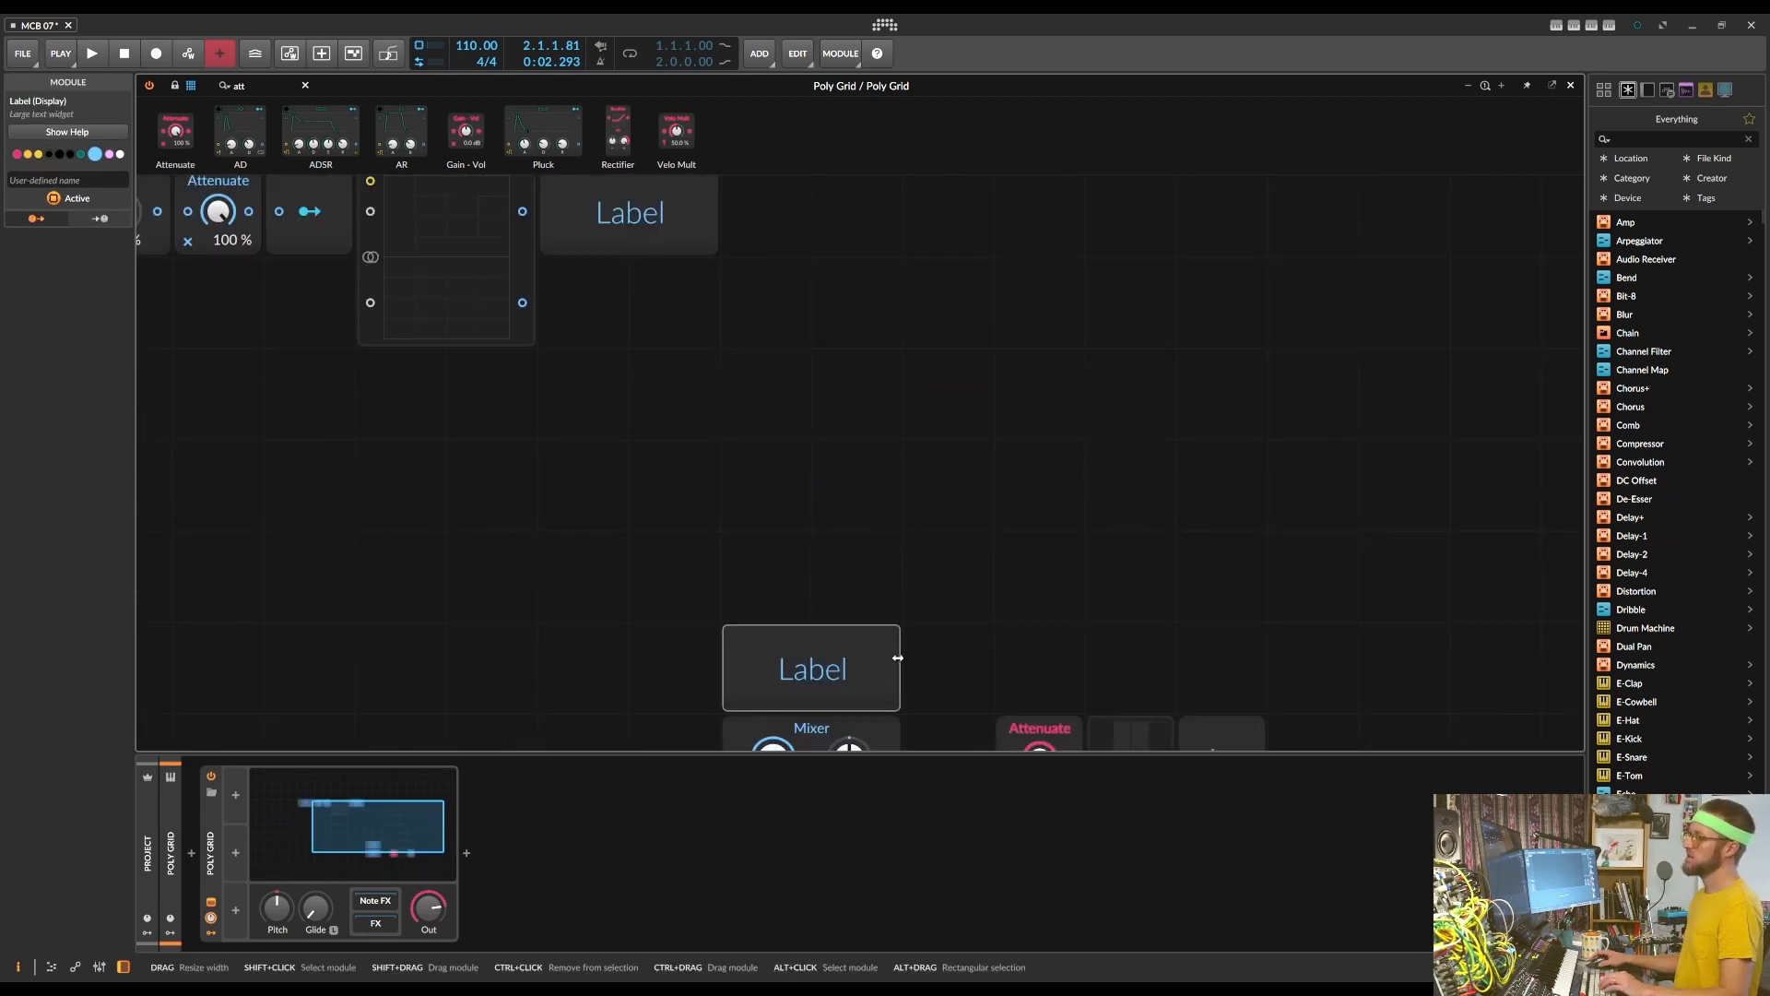
{"action": "left_click_drag", "start_coordinate": [901, 662], "coordinate": [1263, 661]}
{"action": "left_click", "coordinate": [78, 180]}
{"action": "type", "text": "Output Mixer"}
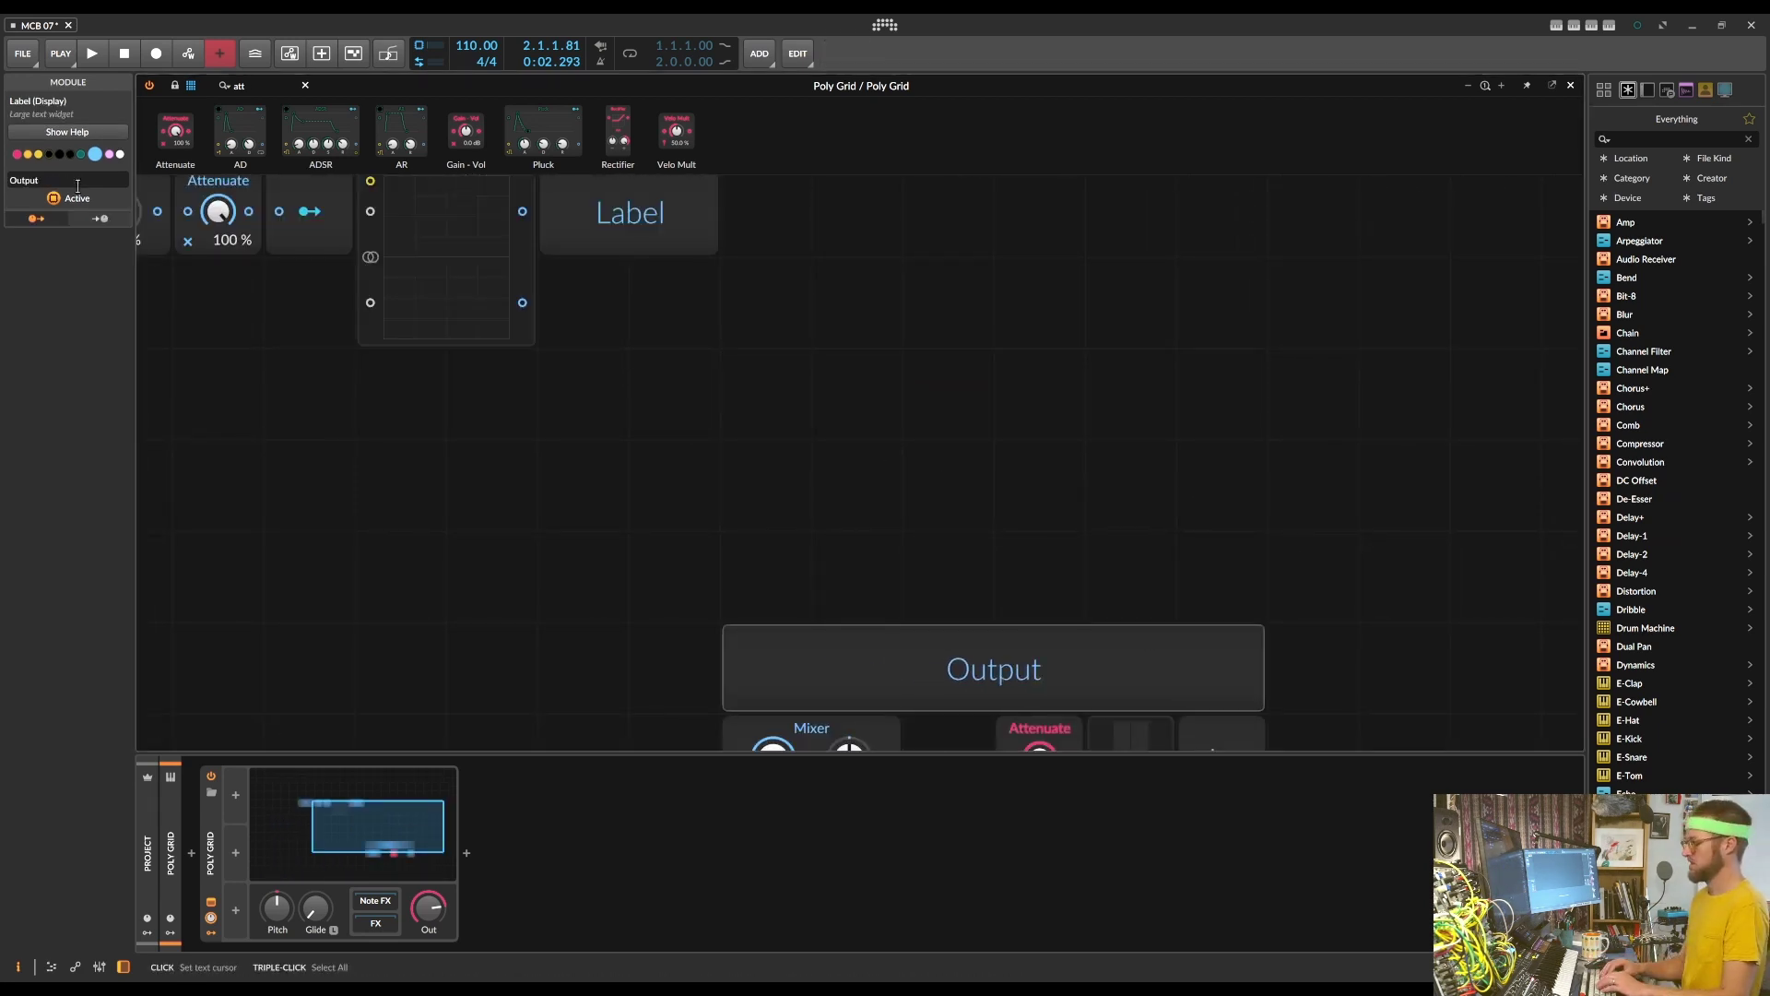
{"action": "key", "text": "Return"}
{"action": "left_click", "coordinate": [32, 154]}
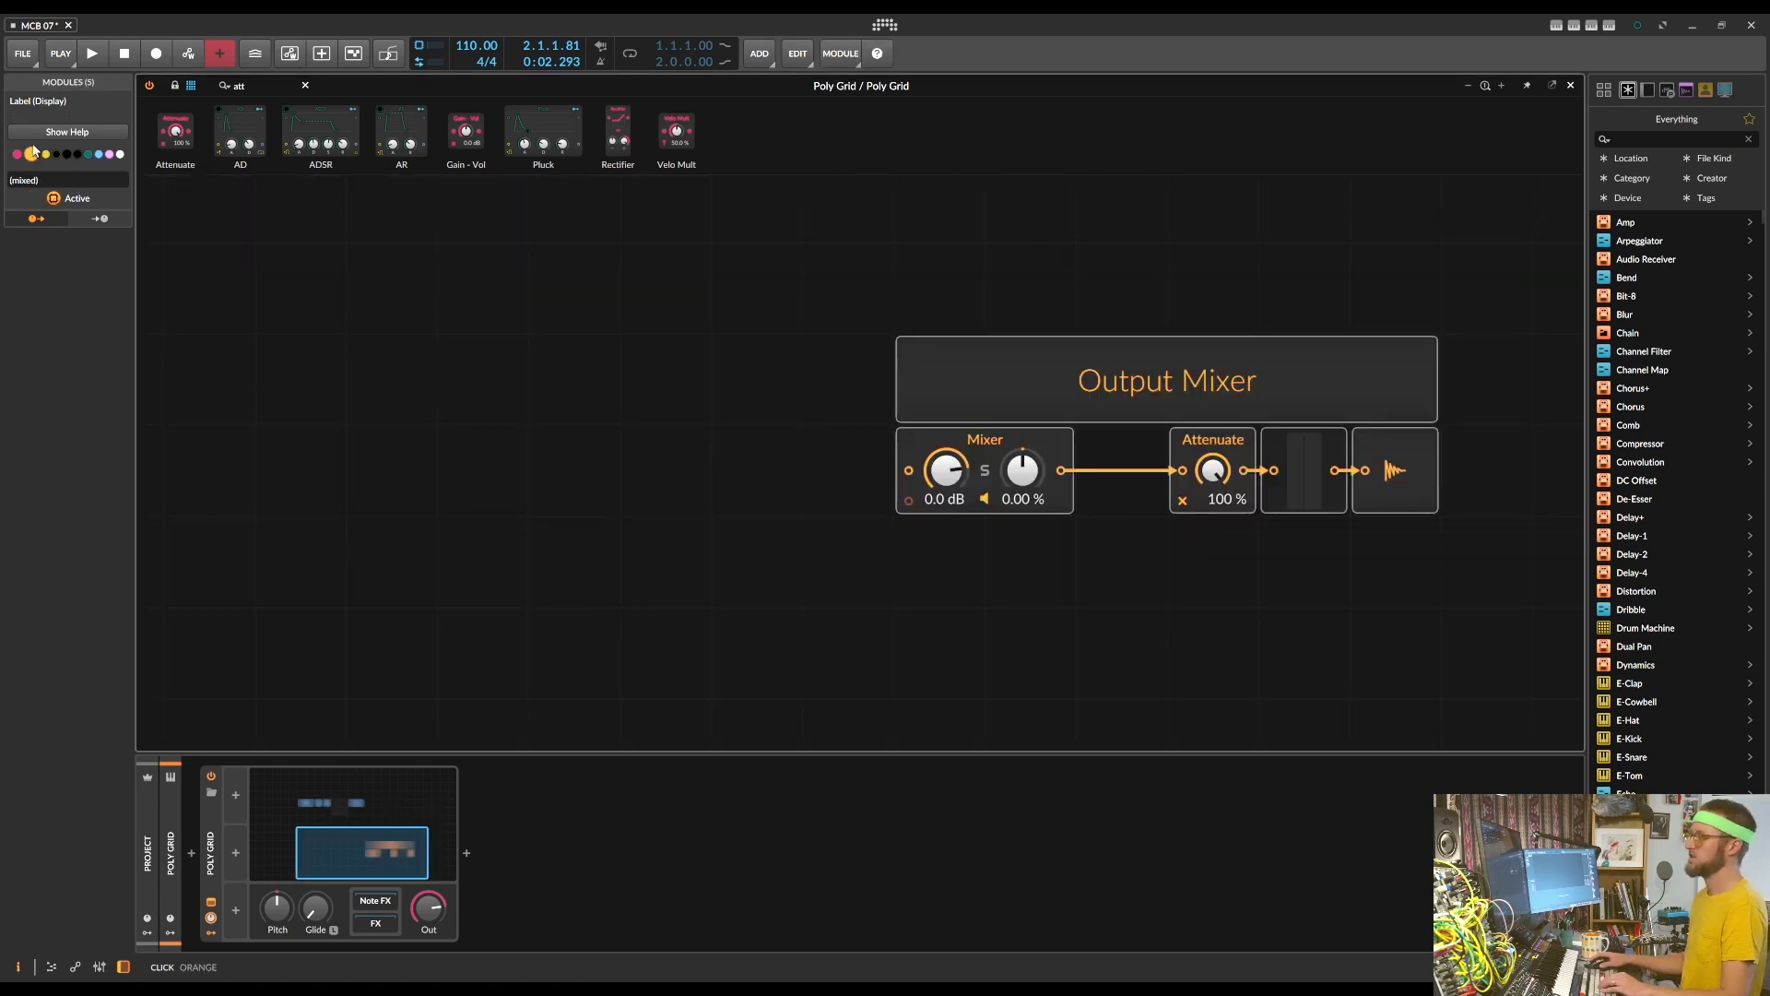
Rename the Attenuate module in the output chain as "Master Vol"
{"action": "left_click", "coordinate": [1213, 470]}
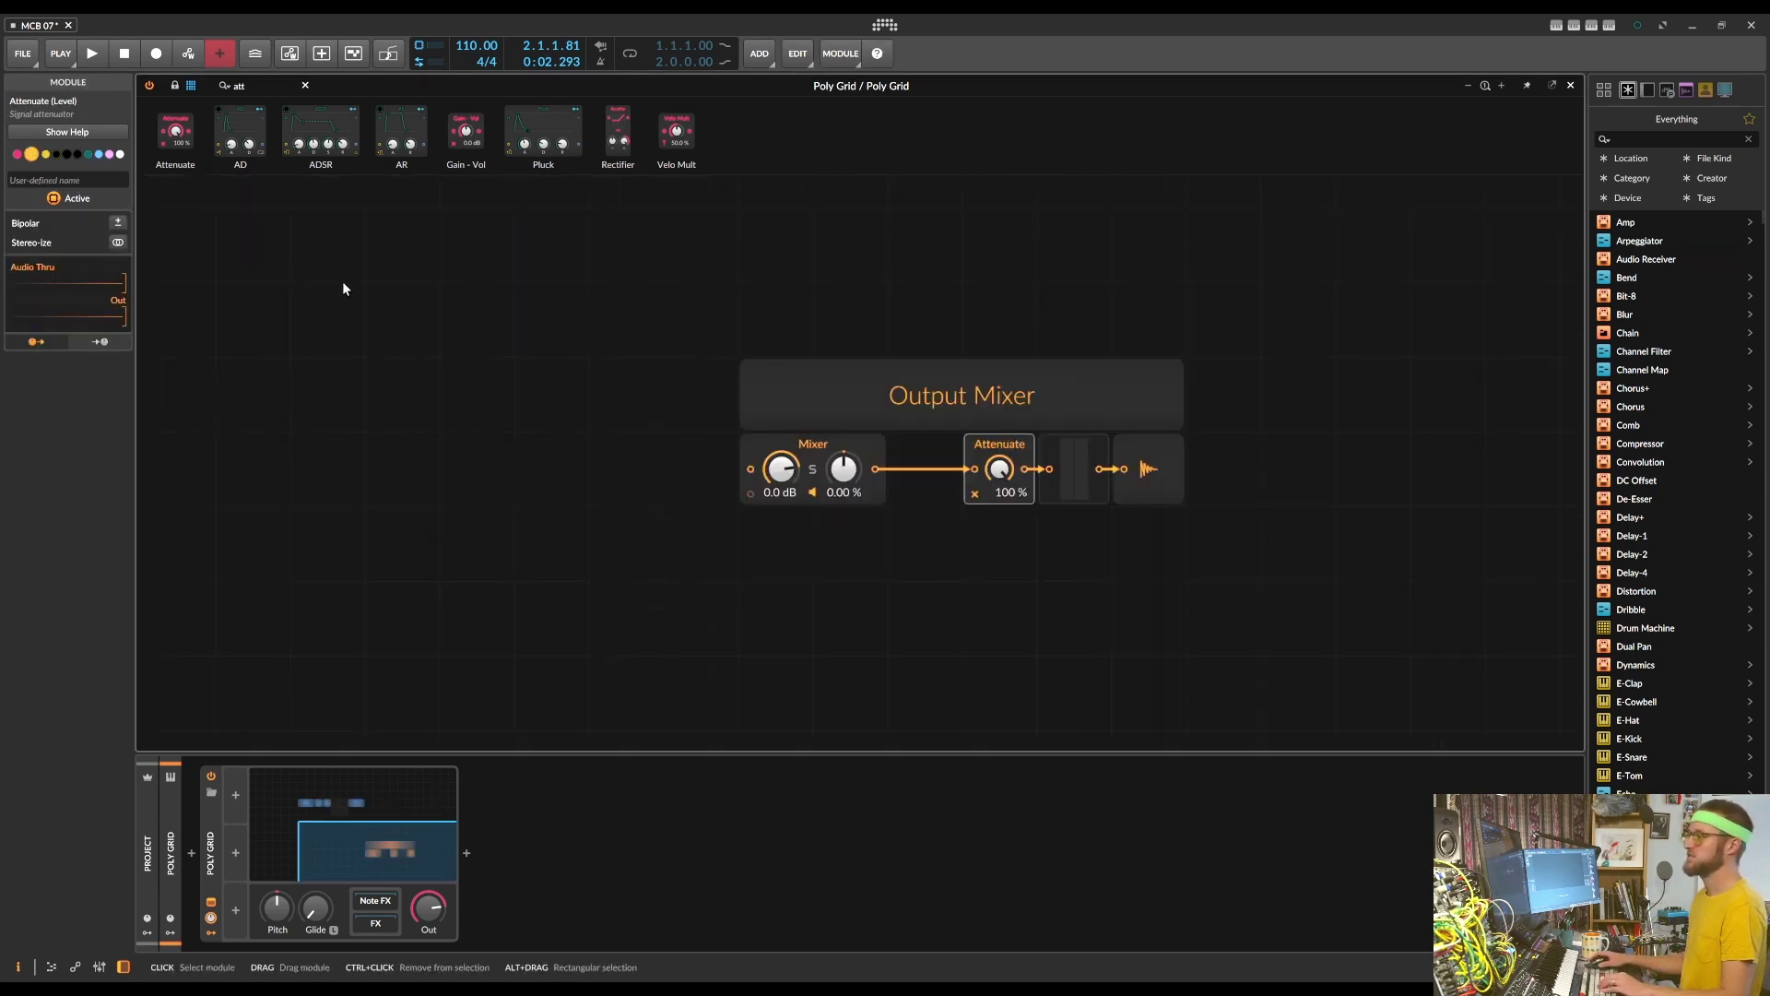
{"action": "left_click", "coordinate": [55, 180]}
{"action": "type", "text": "Master Vol"}
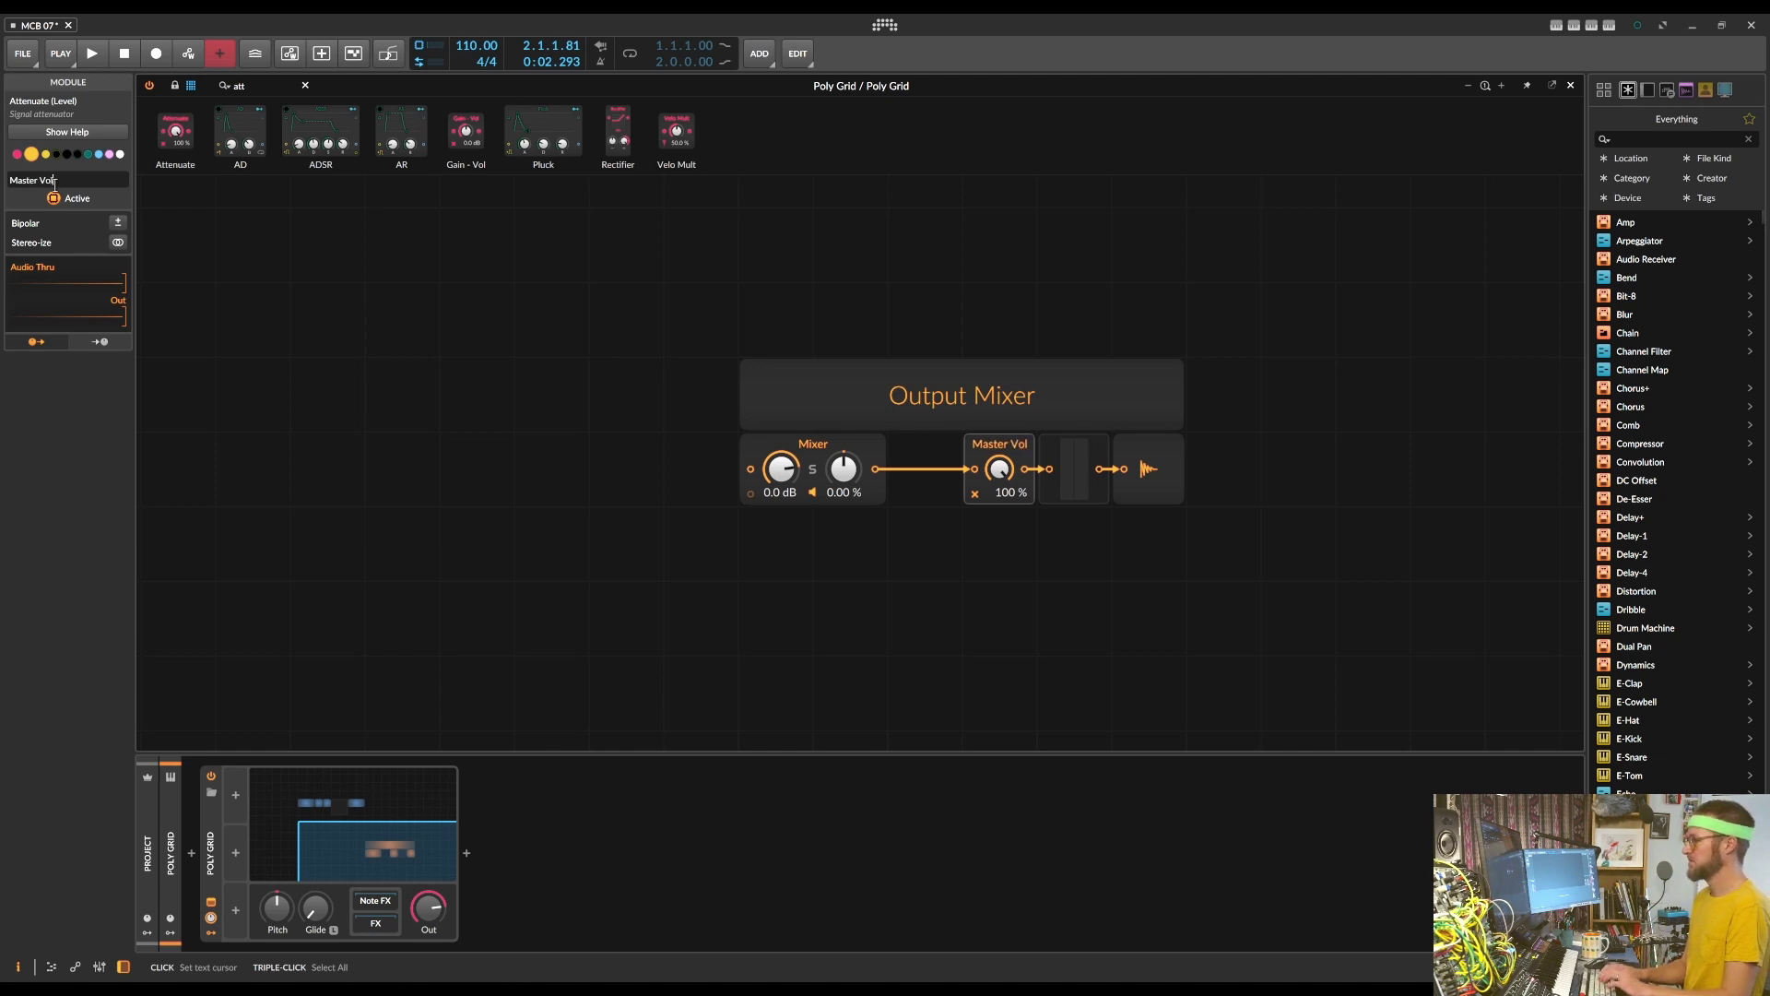
{"action": "key", "text": "Return"}
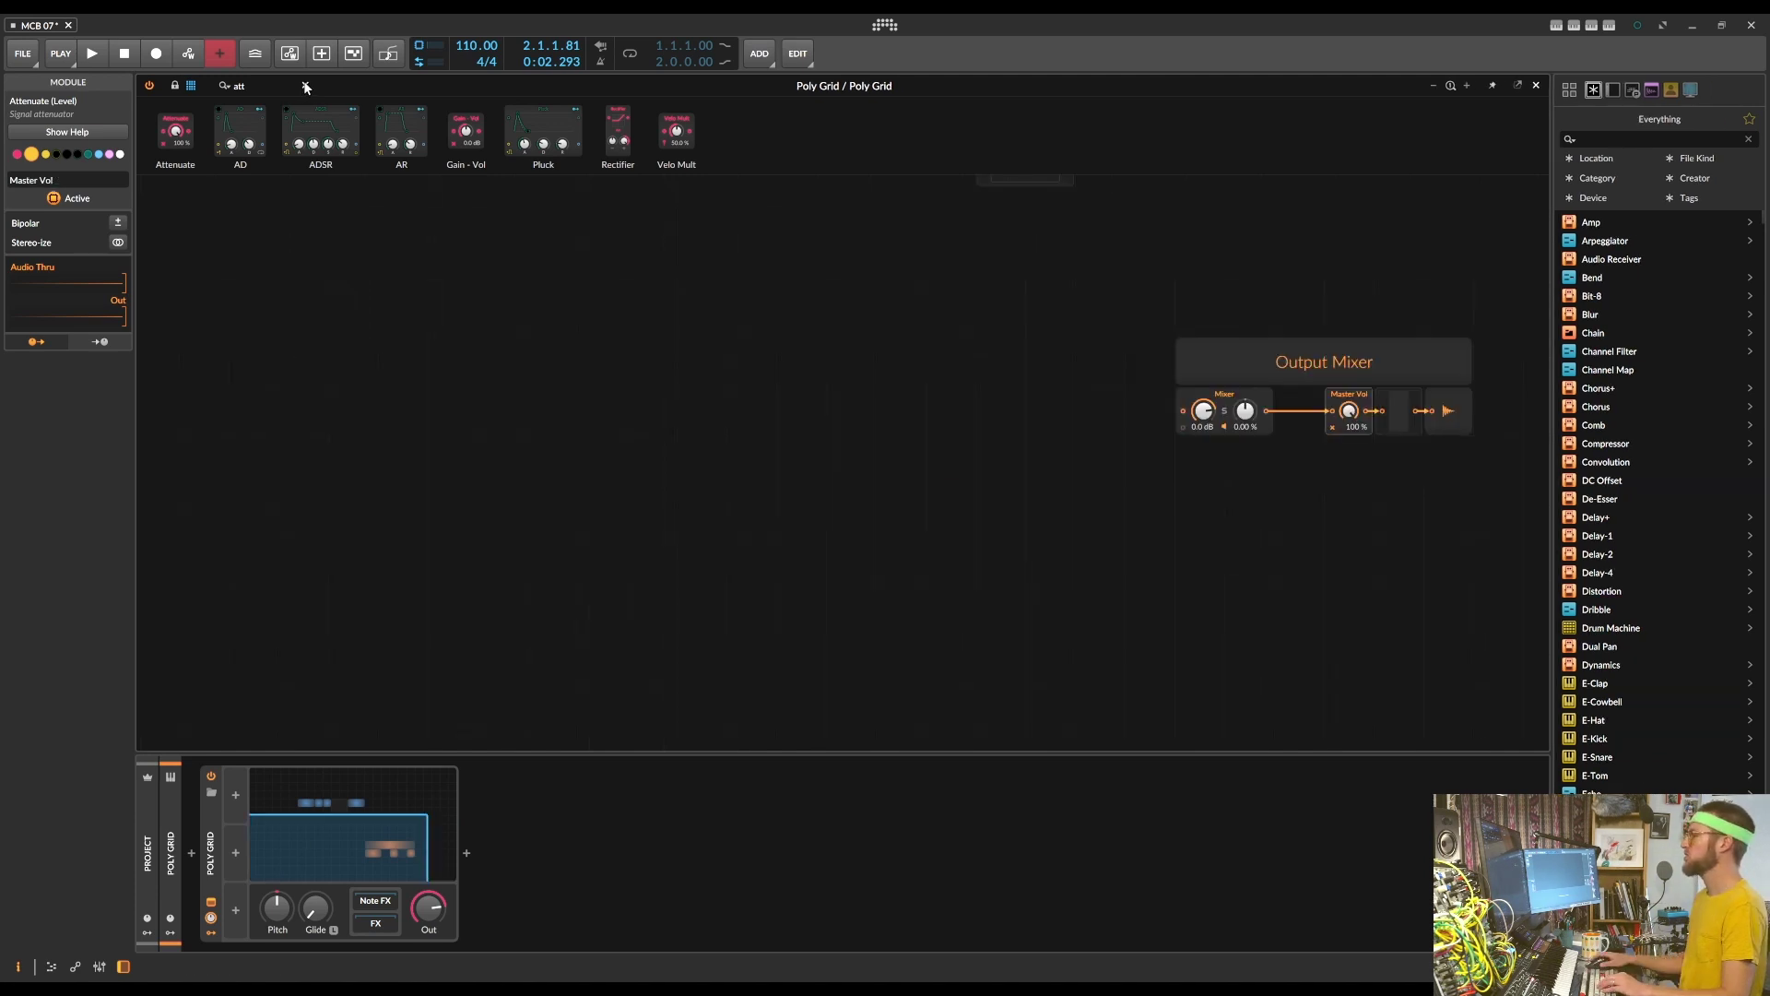
Try to find a VCA module by searching the modules for "vca"
{"action": "key", "text": "BackSpace"}
{"action": "key", "text": "BackSpace"}
{"action": "key", "text": "BackSpace"}
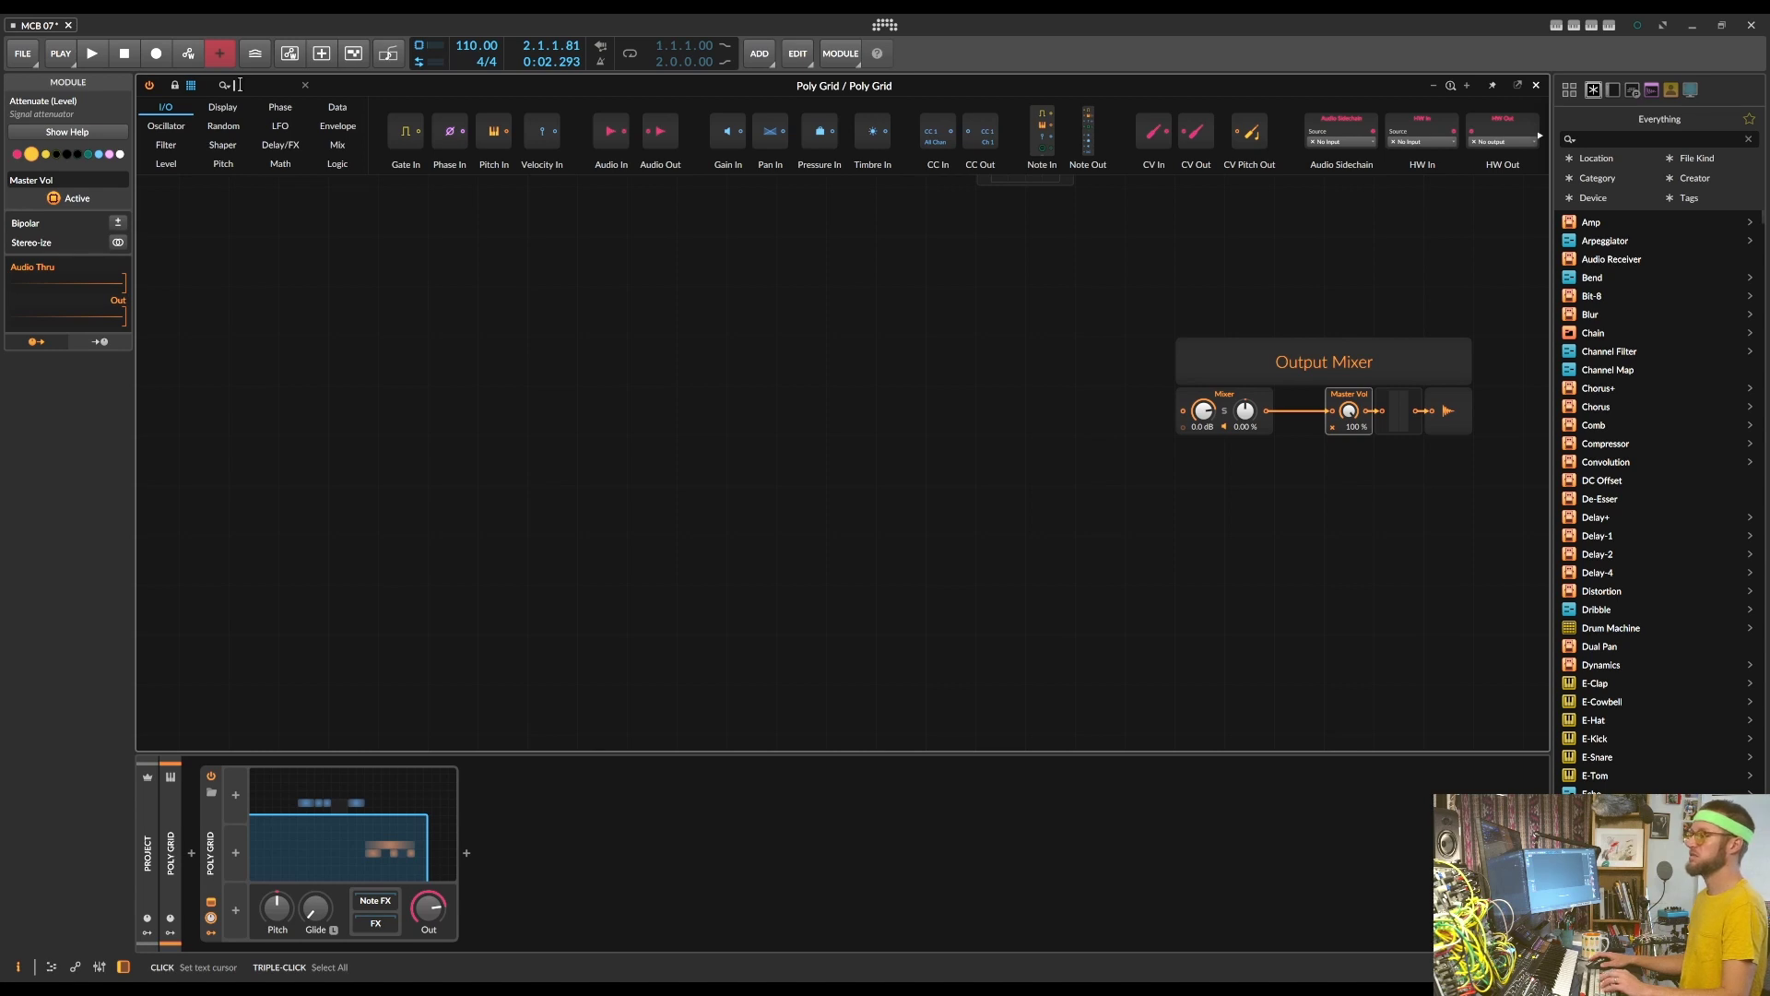
{"action": "type", "text": "vca"}
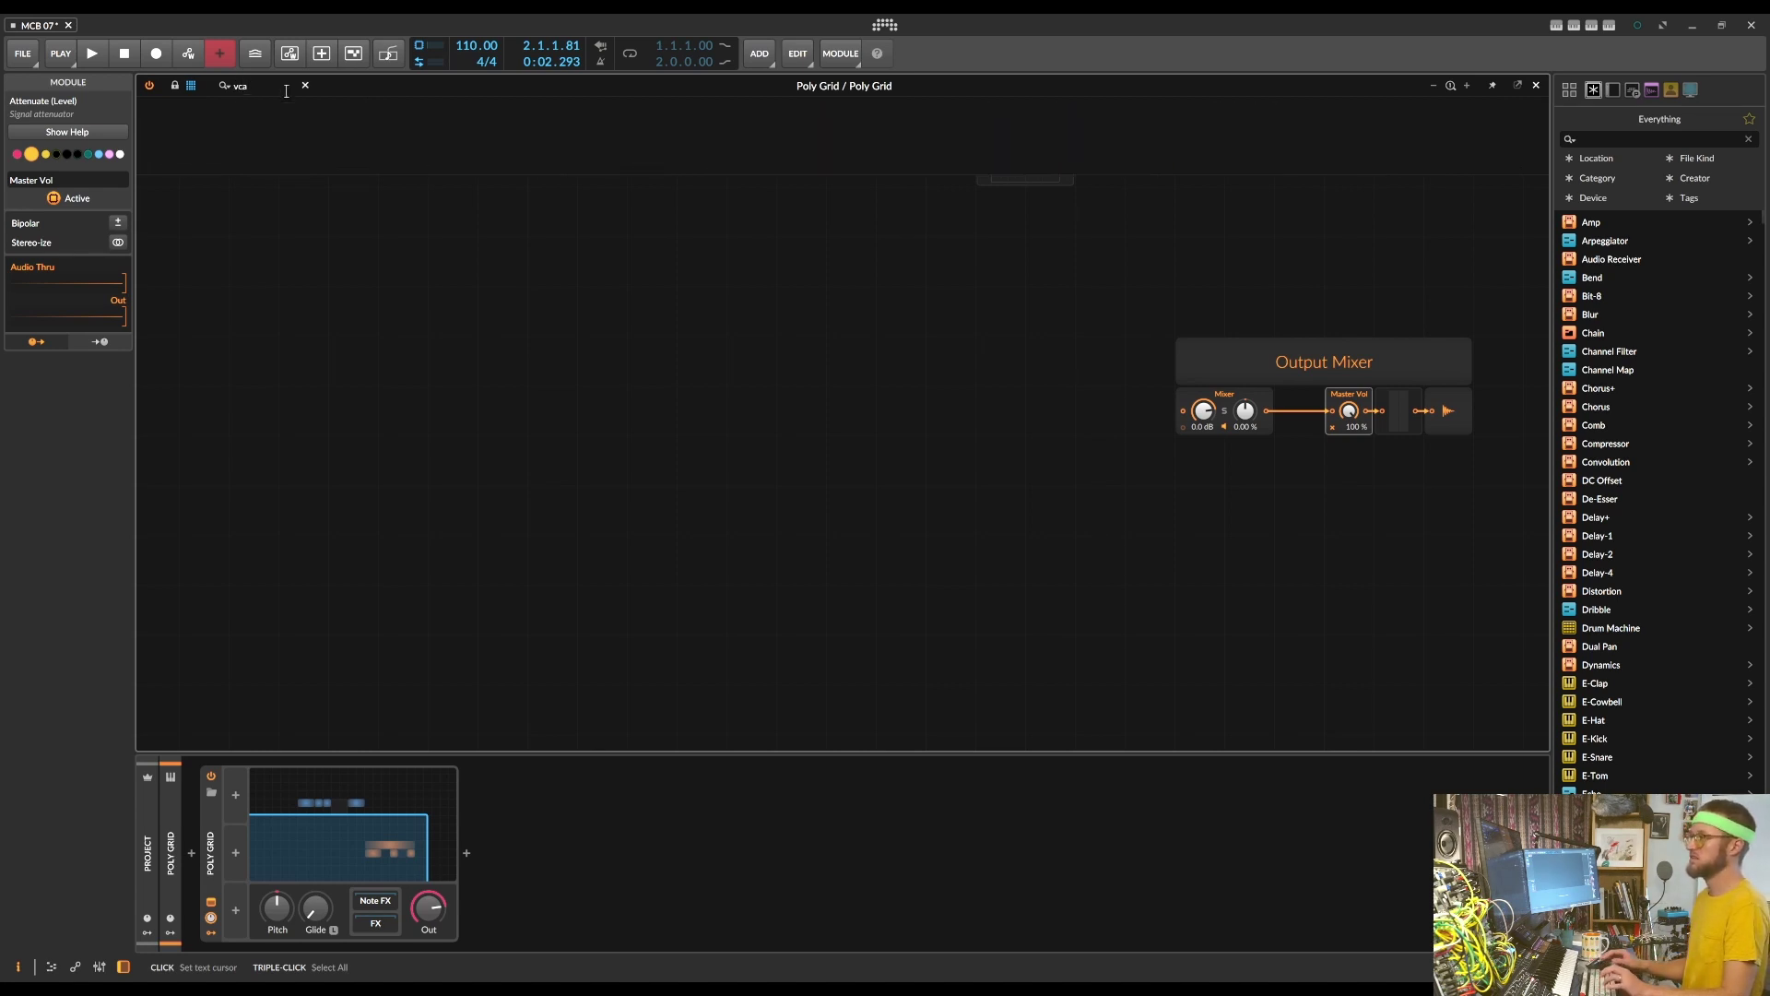
{"action": "key", "text": "BackSpace"}
{"action": "key", "text": "BackSpace"}
{"action": "key", "text": "BackSpace"}
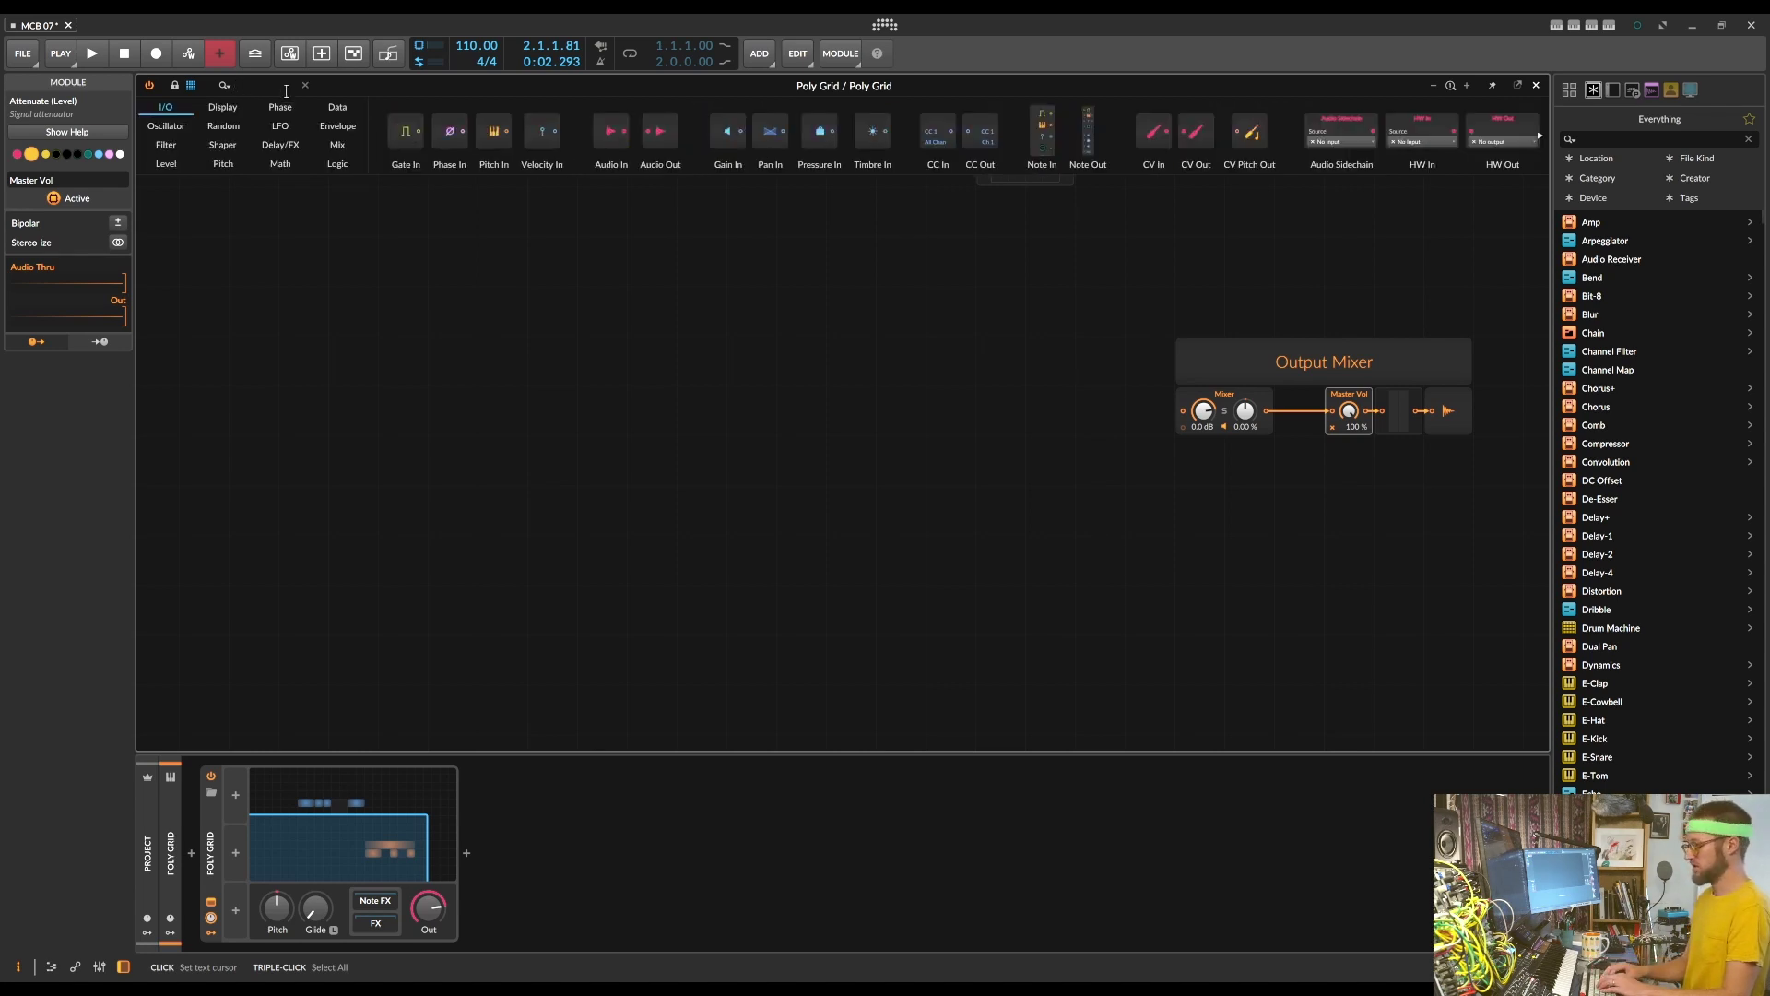
Add a Multiply module to the grid in front of the Output Mixer section
{"action": "type", "text": "mult"}
{"action": "key", "text": "Return"}
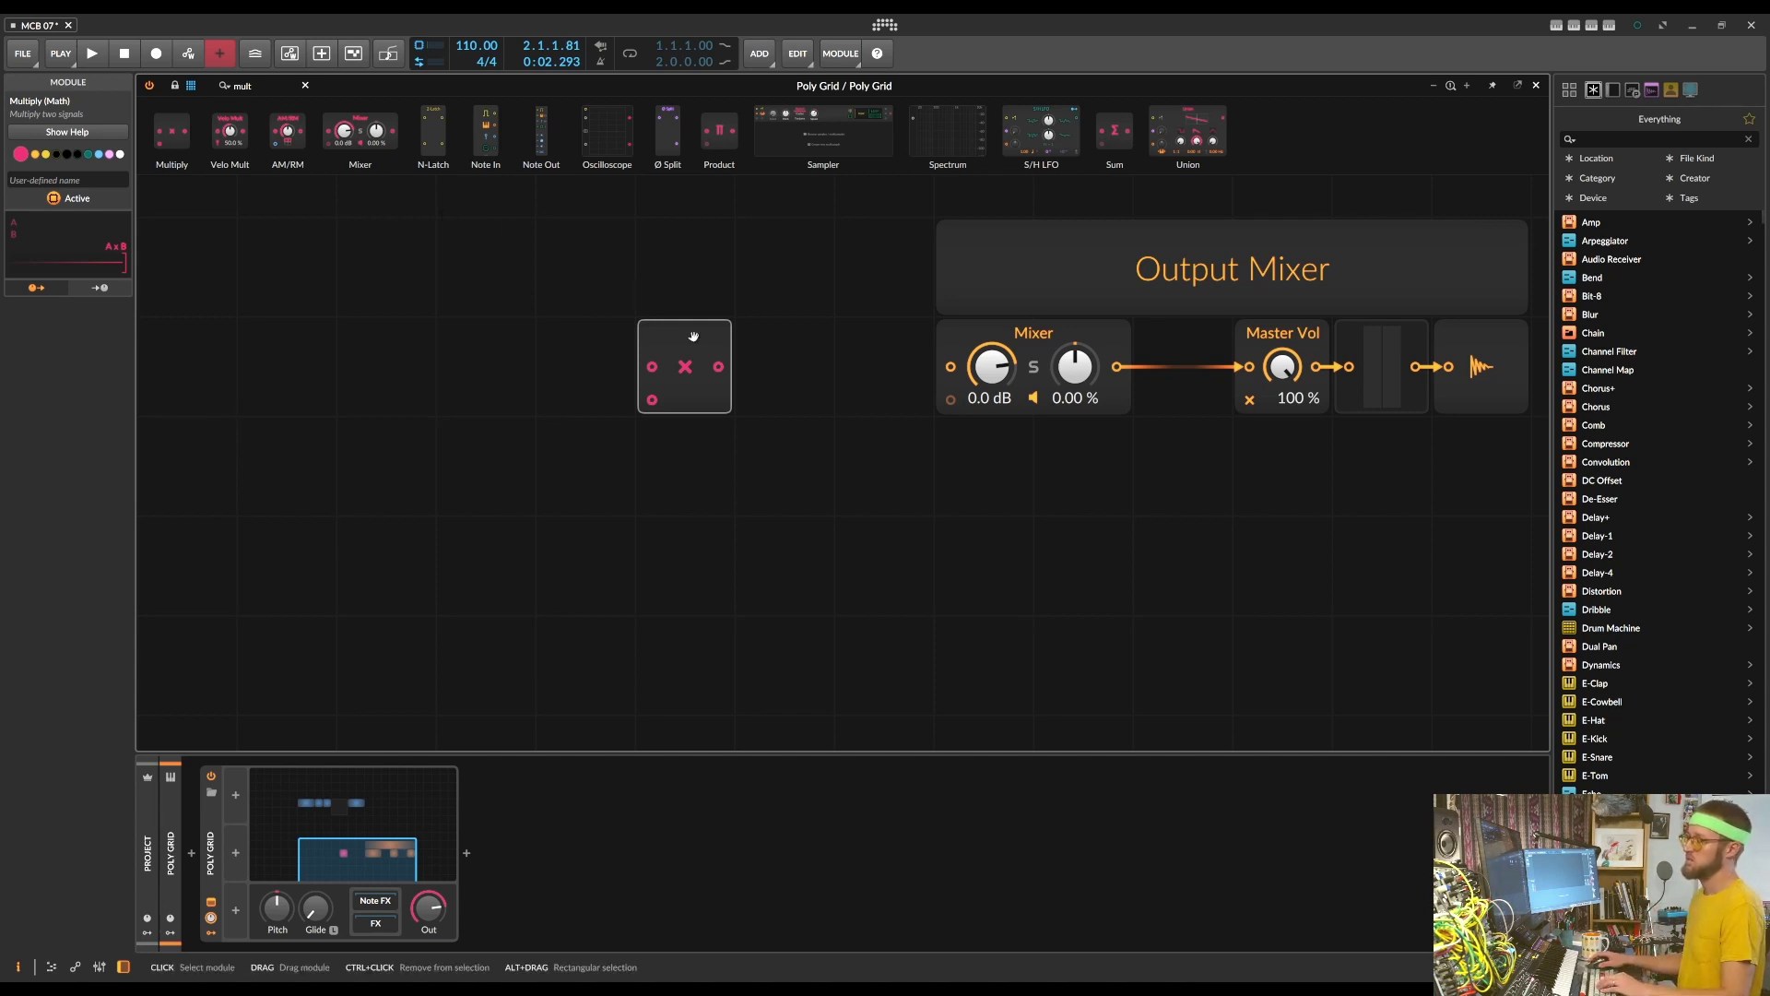
{"action": "scroll", "coordinate": [910, 355], "scroll_direction": "up", "scroll_amount": 2}
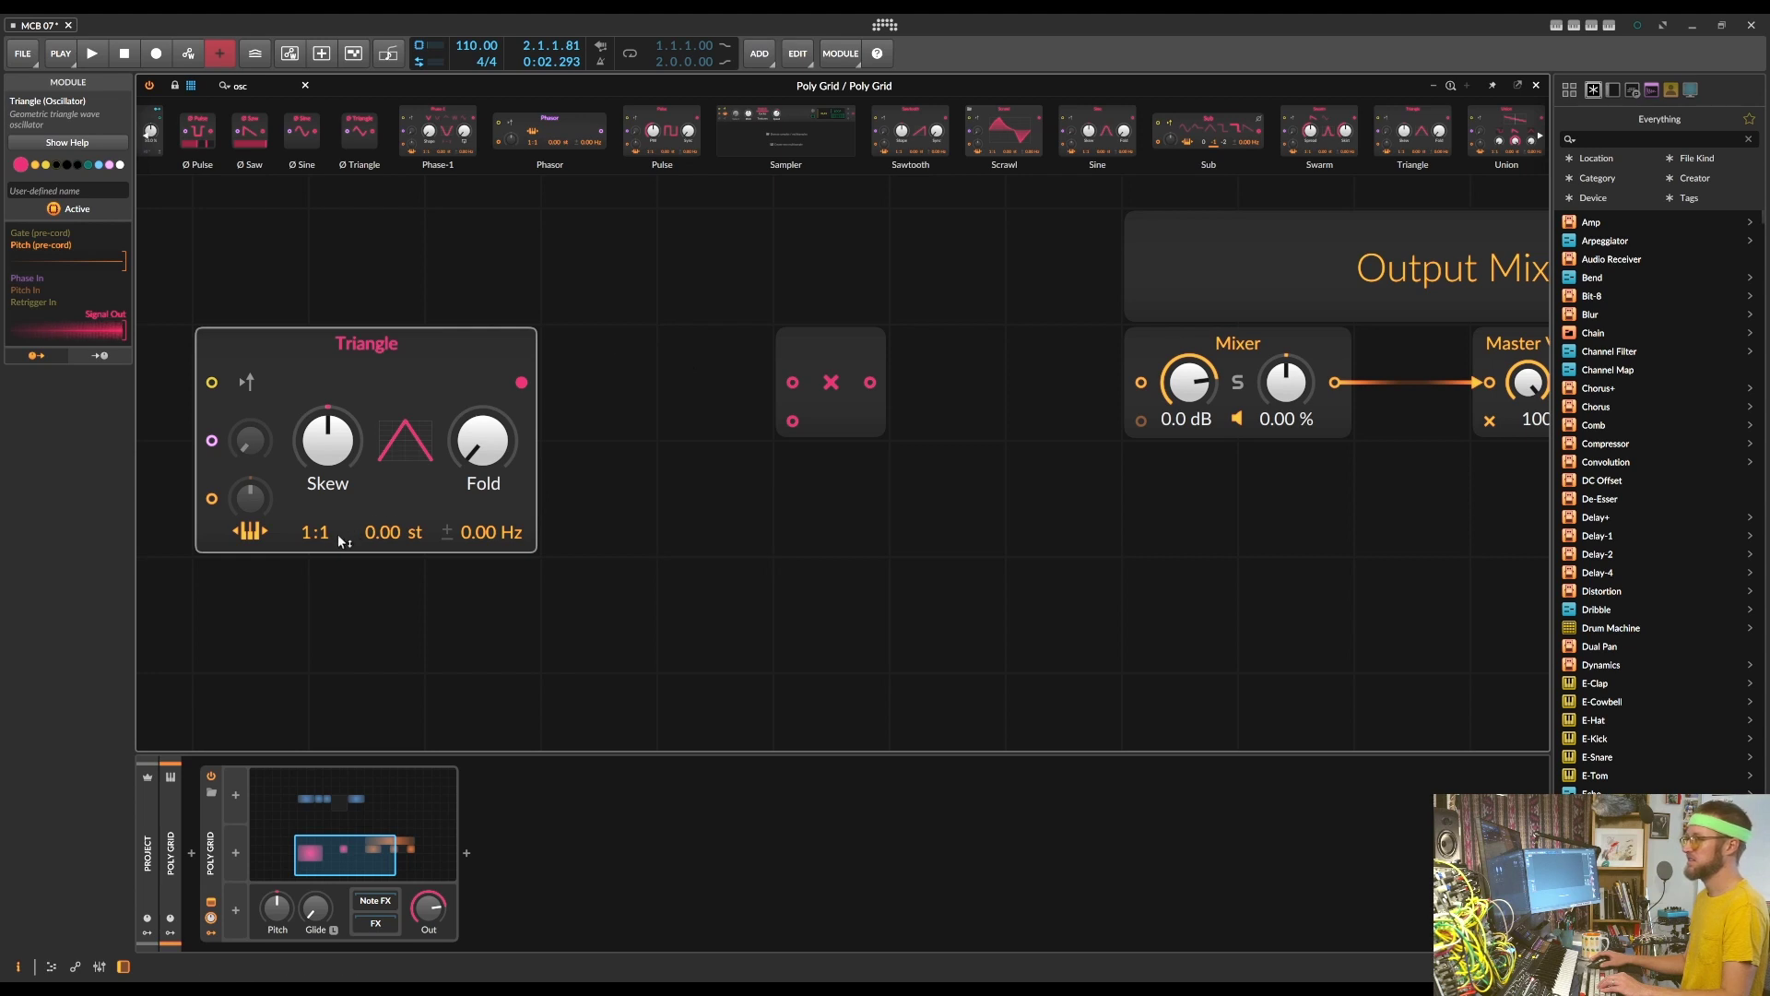
Patch the Triangle oscillator through the Multiply module into the output Mixer, and move the oscillator up one row
{"action": "left_click_drag", "start_coordinate": [826, 385], "coordinate": [1140, 381]}
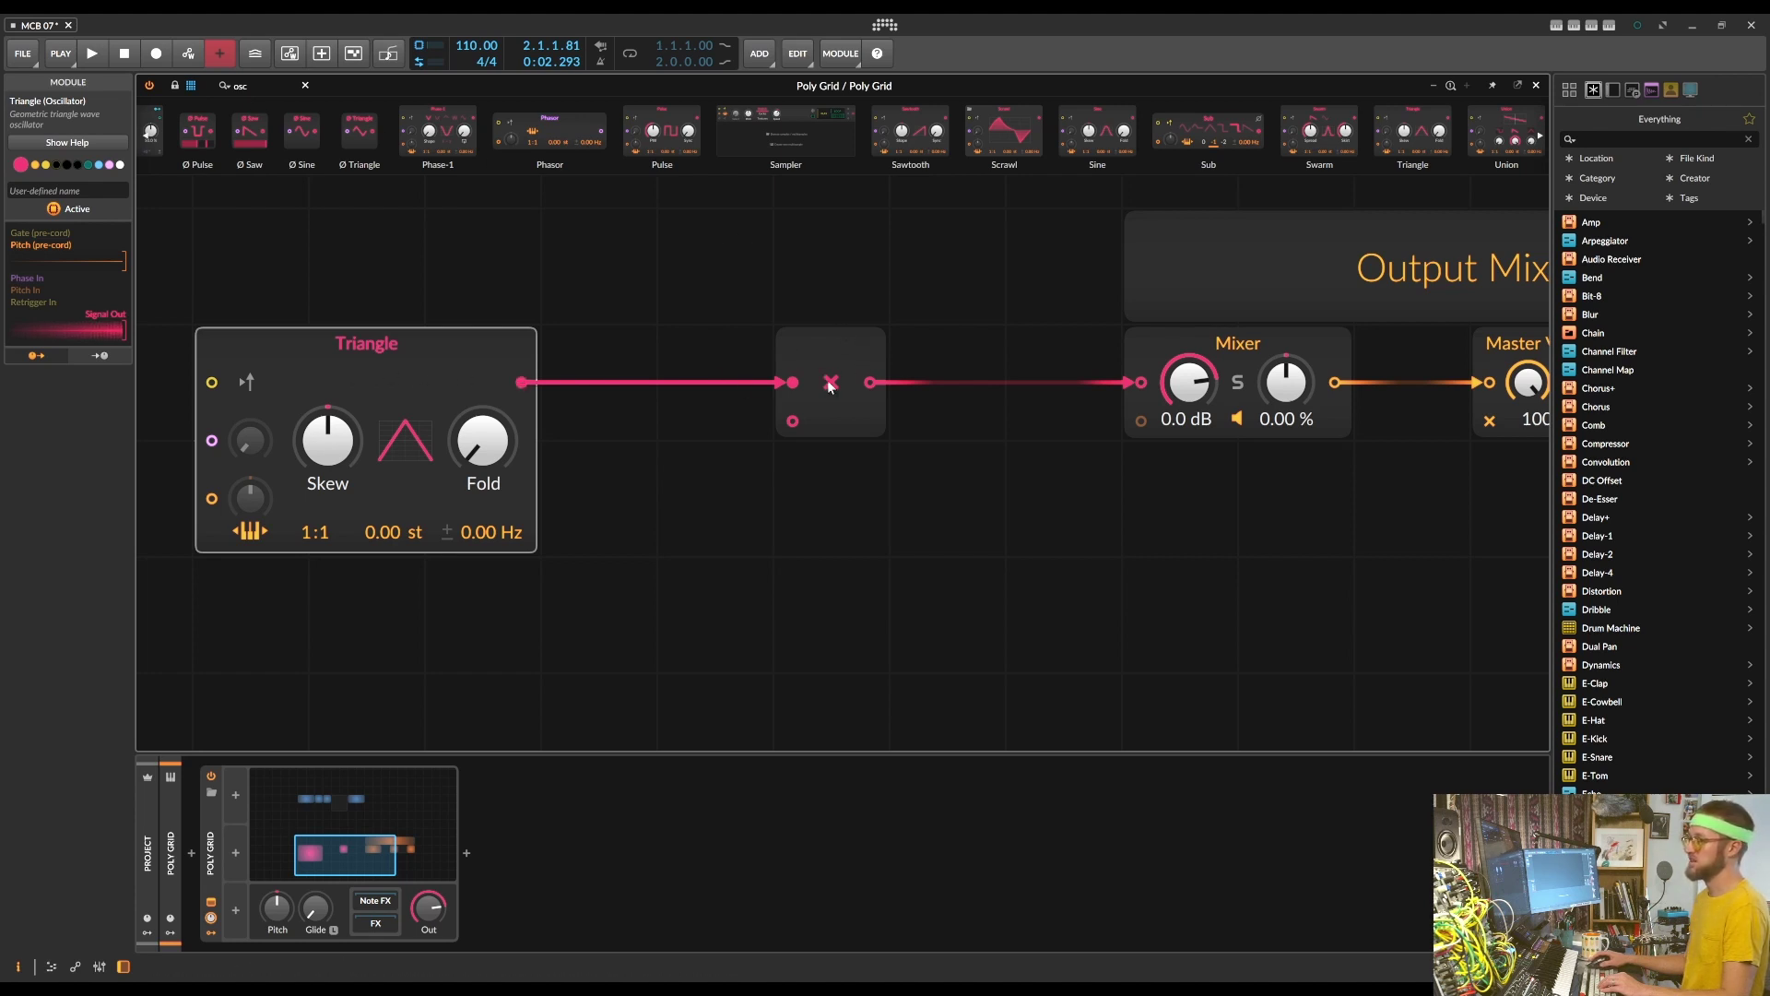
{"action": "left_click", "coordinate": [812, 361]}
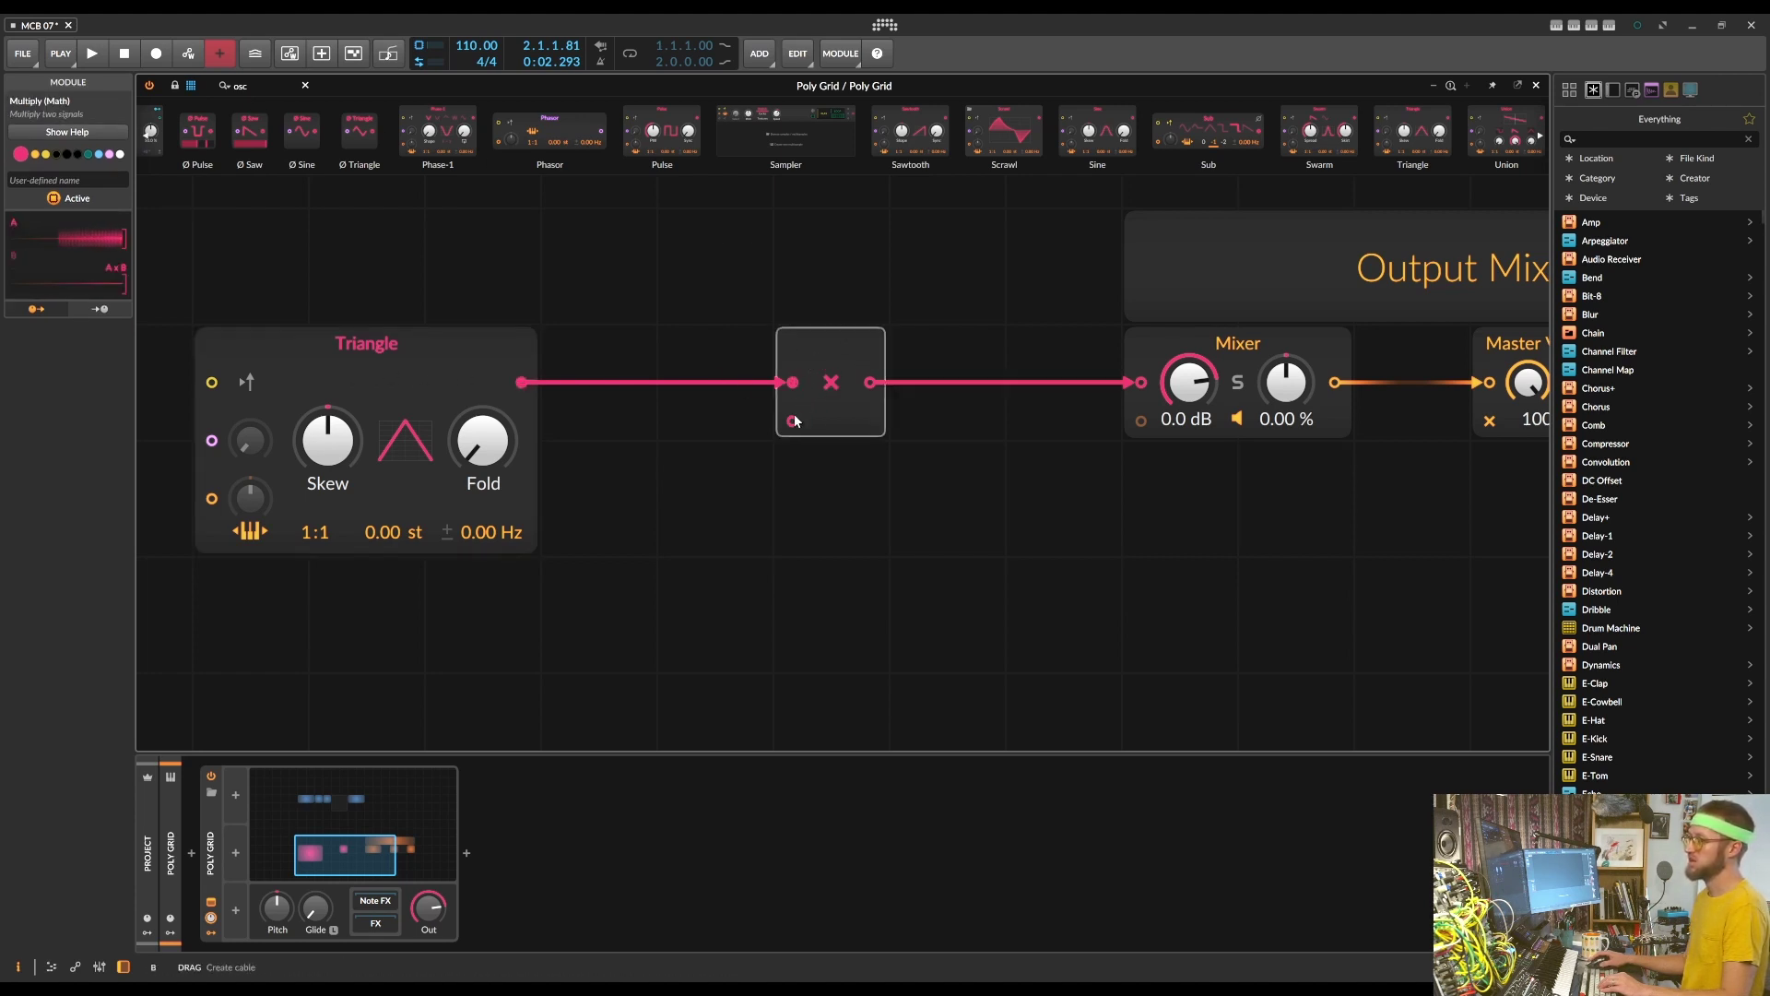
{"action": "left_click_drag", "start_coordinate": [521, 343], "coordinate": [522, 227]}
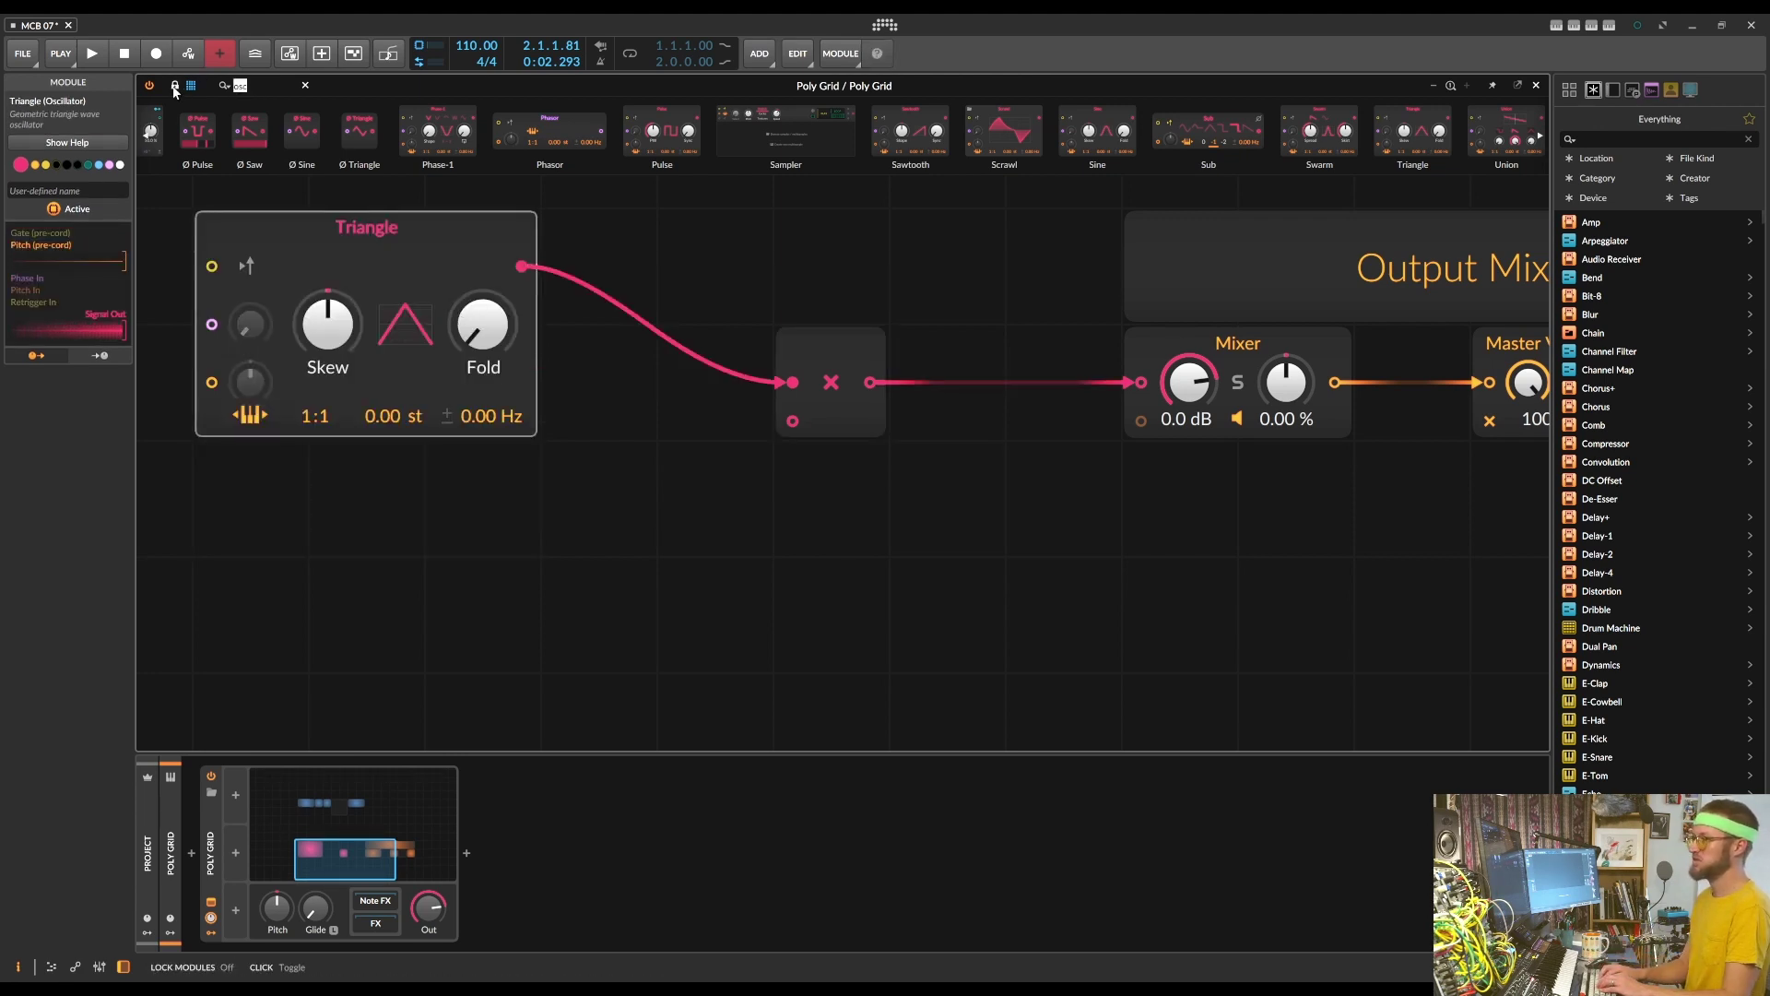
Add a Value module below the Triangle oscillator and patch it into the Multiply module's second input
{"action": "type", "text": "value"}
{"action": "left_click_drag", "start_coordinate": [352, 130], "coordinate": [790, 426]}
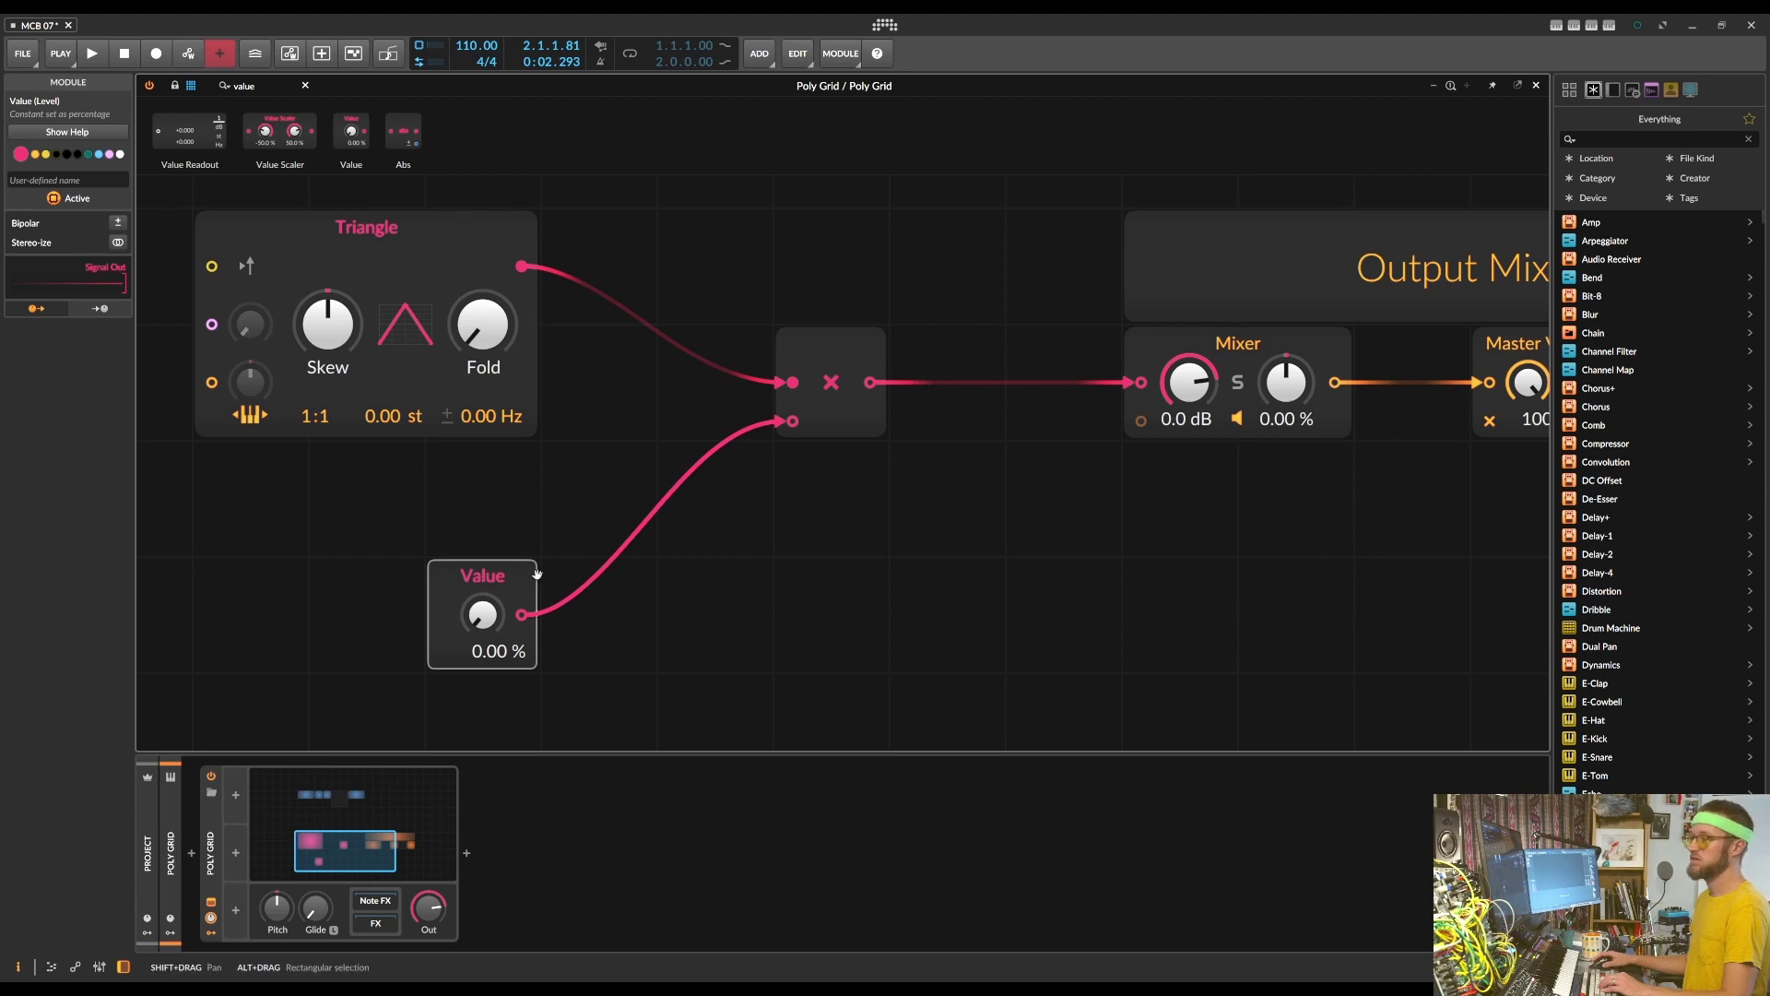
{"action": "left_click_drag", "start_coordinate": [481, 614], "coordinate": [482, 595]}
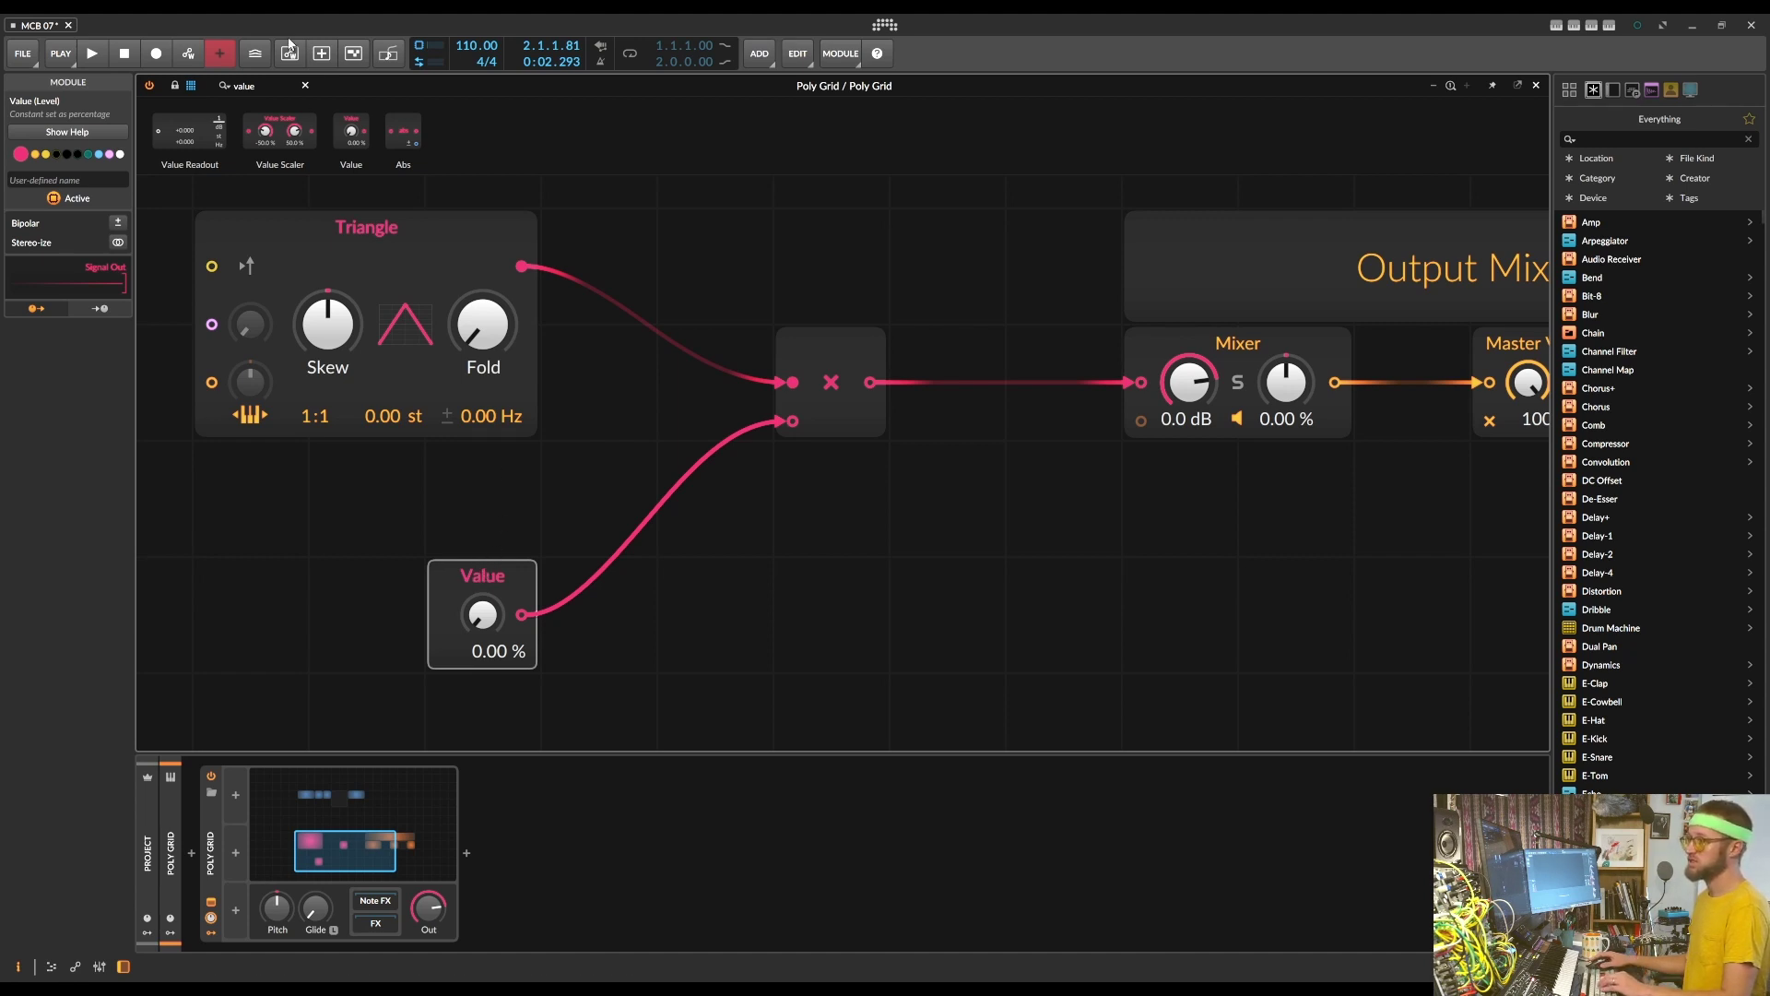
Insert a copy of the Mixer between the Value and Multiply modules and name it "VCA Control Voltage"
{"action": "double_click", "coordinate": [277, 84]}
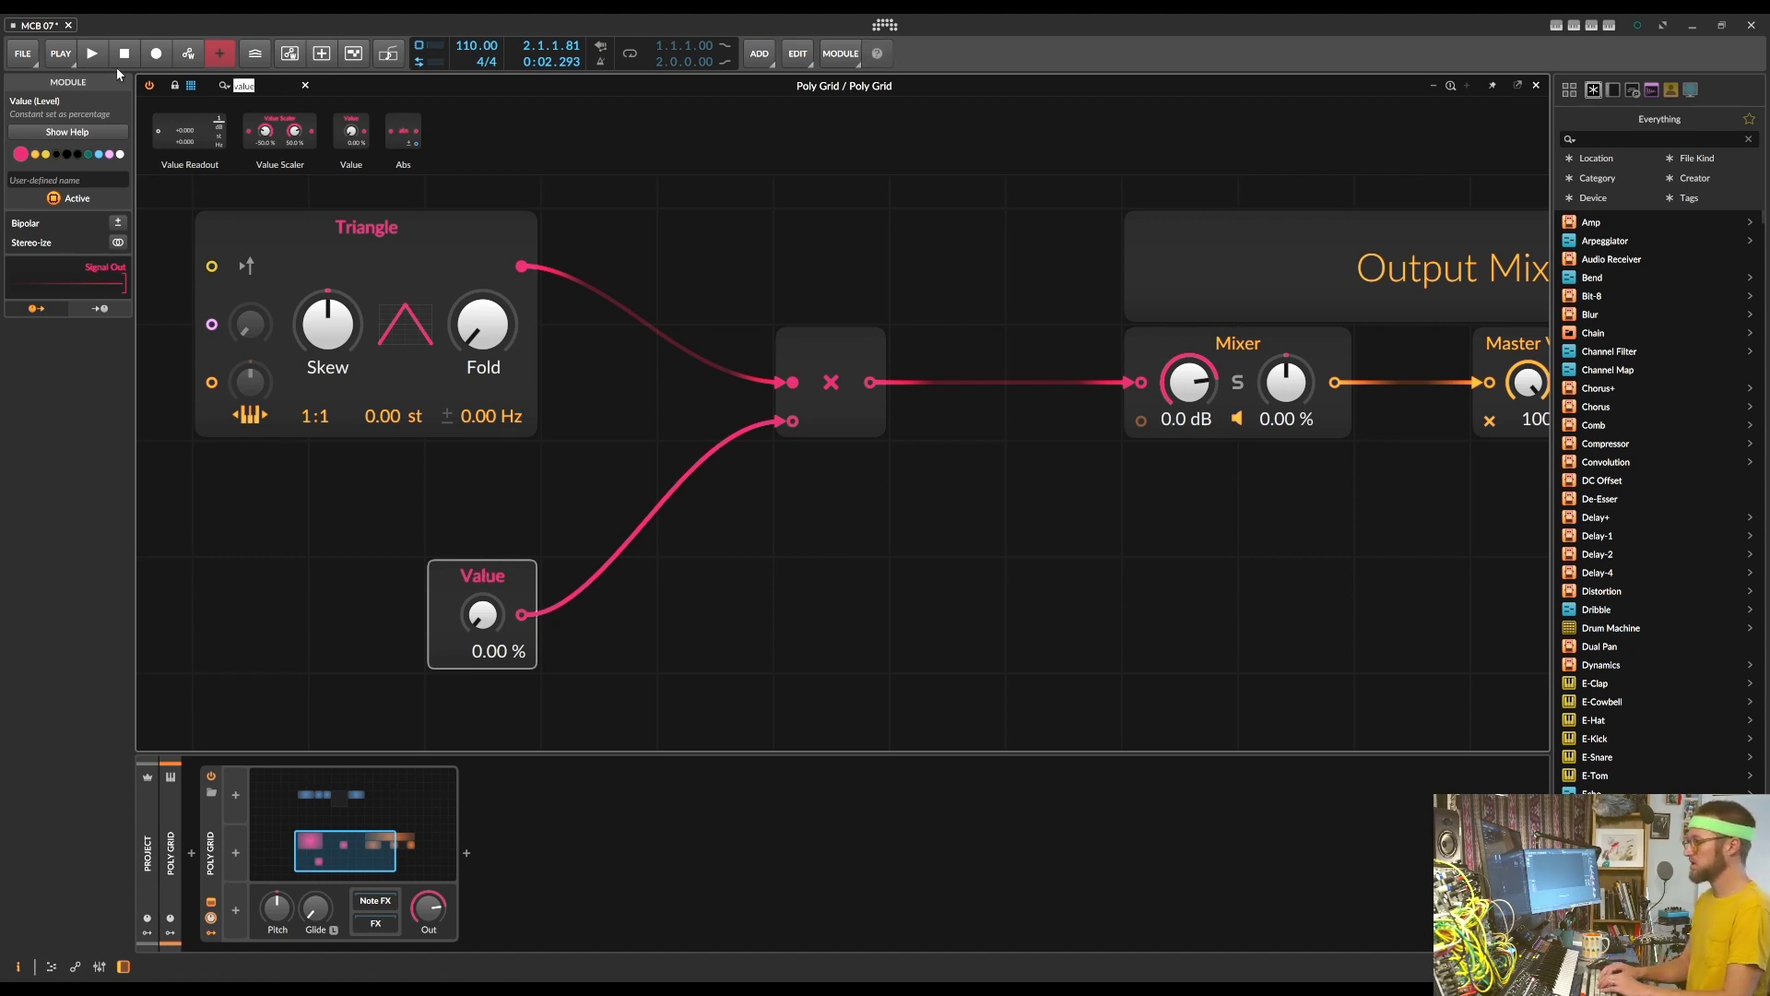
{"action": "left_click_drag", "start_coordinate": [1232, 343], "coordinate": [648, 572]}
{"action": "left_click", "coordinate": [104, 191]}
{"action": "type", "text": "VCA Control Voltage"}
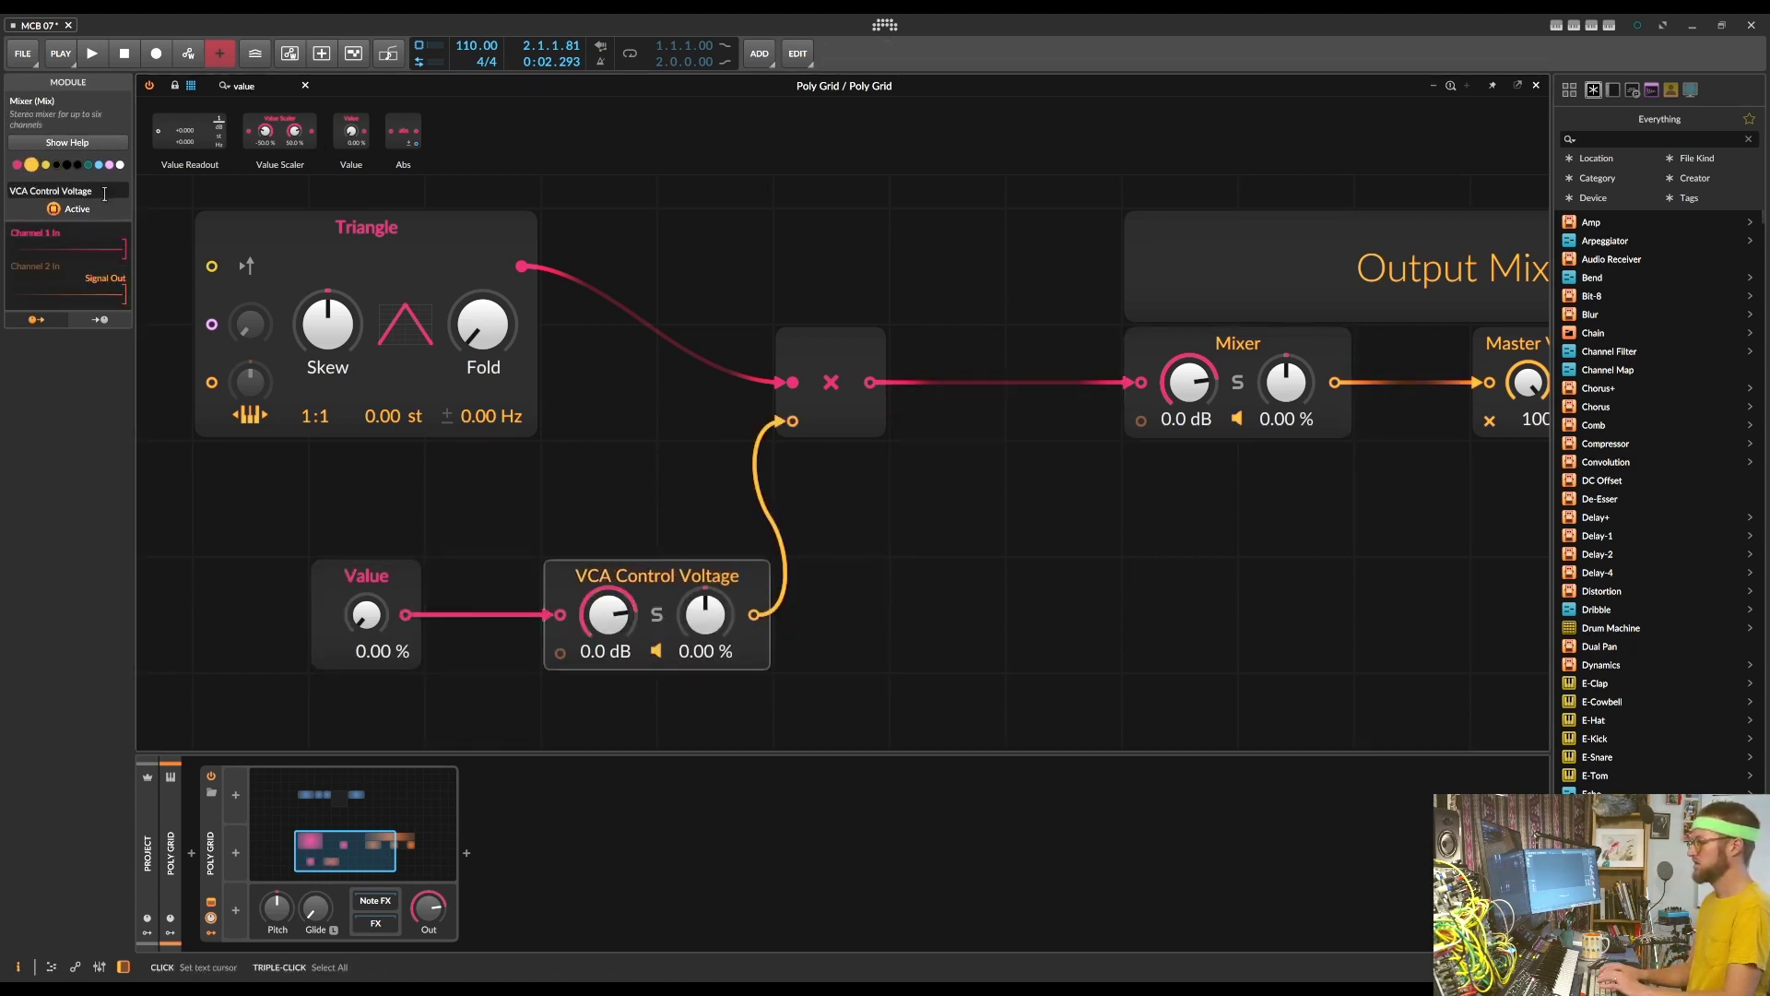
Rename the Multiply module as "VCA"
{"action": "left_click", "coordinate": [833, 368]}
{"action": "left_click", "coordinate": [39, 178]}
{"action": "type", "text": "VCA"}
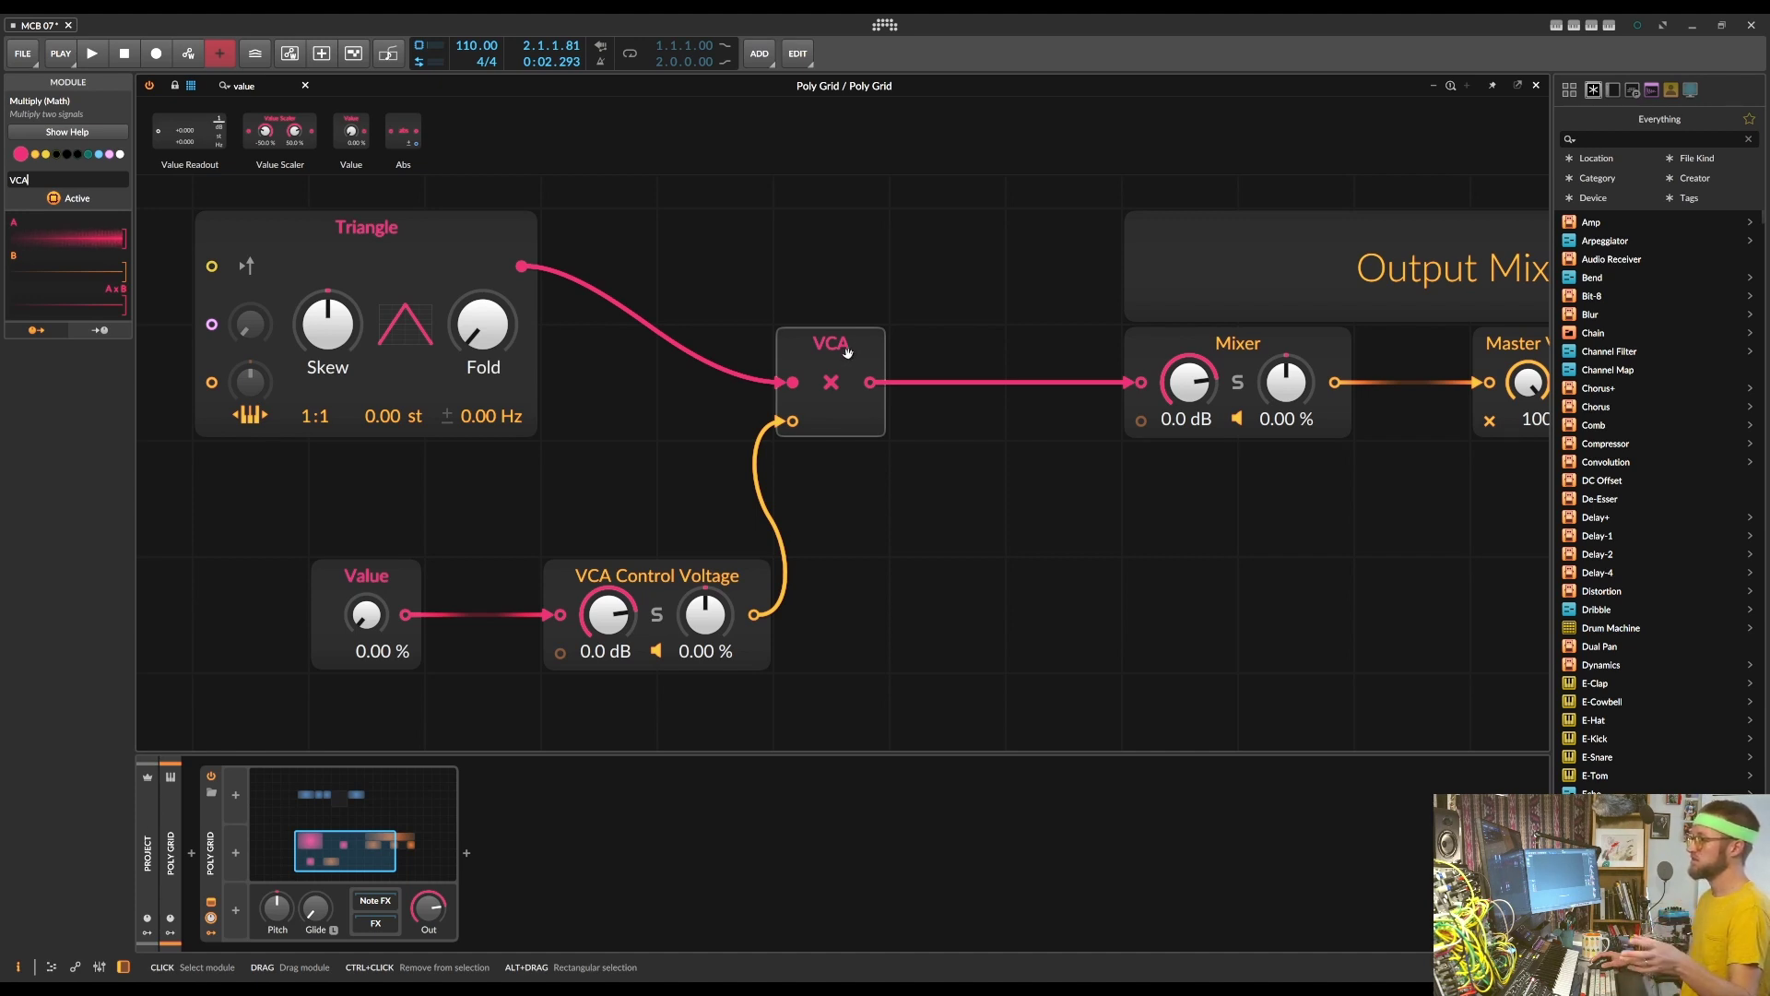
{"action": "key", "text": "Return"}
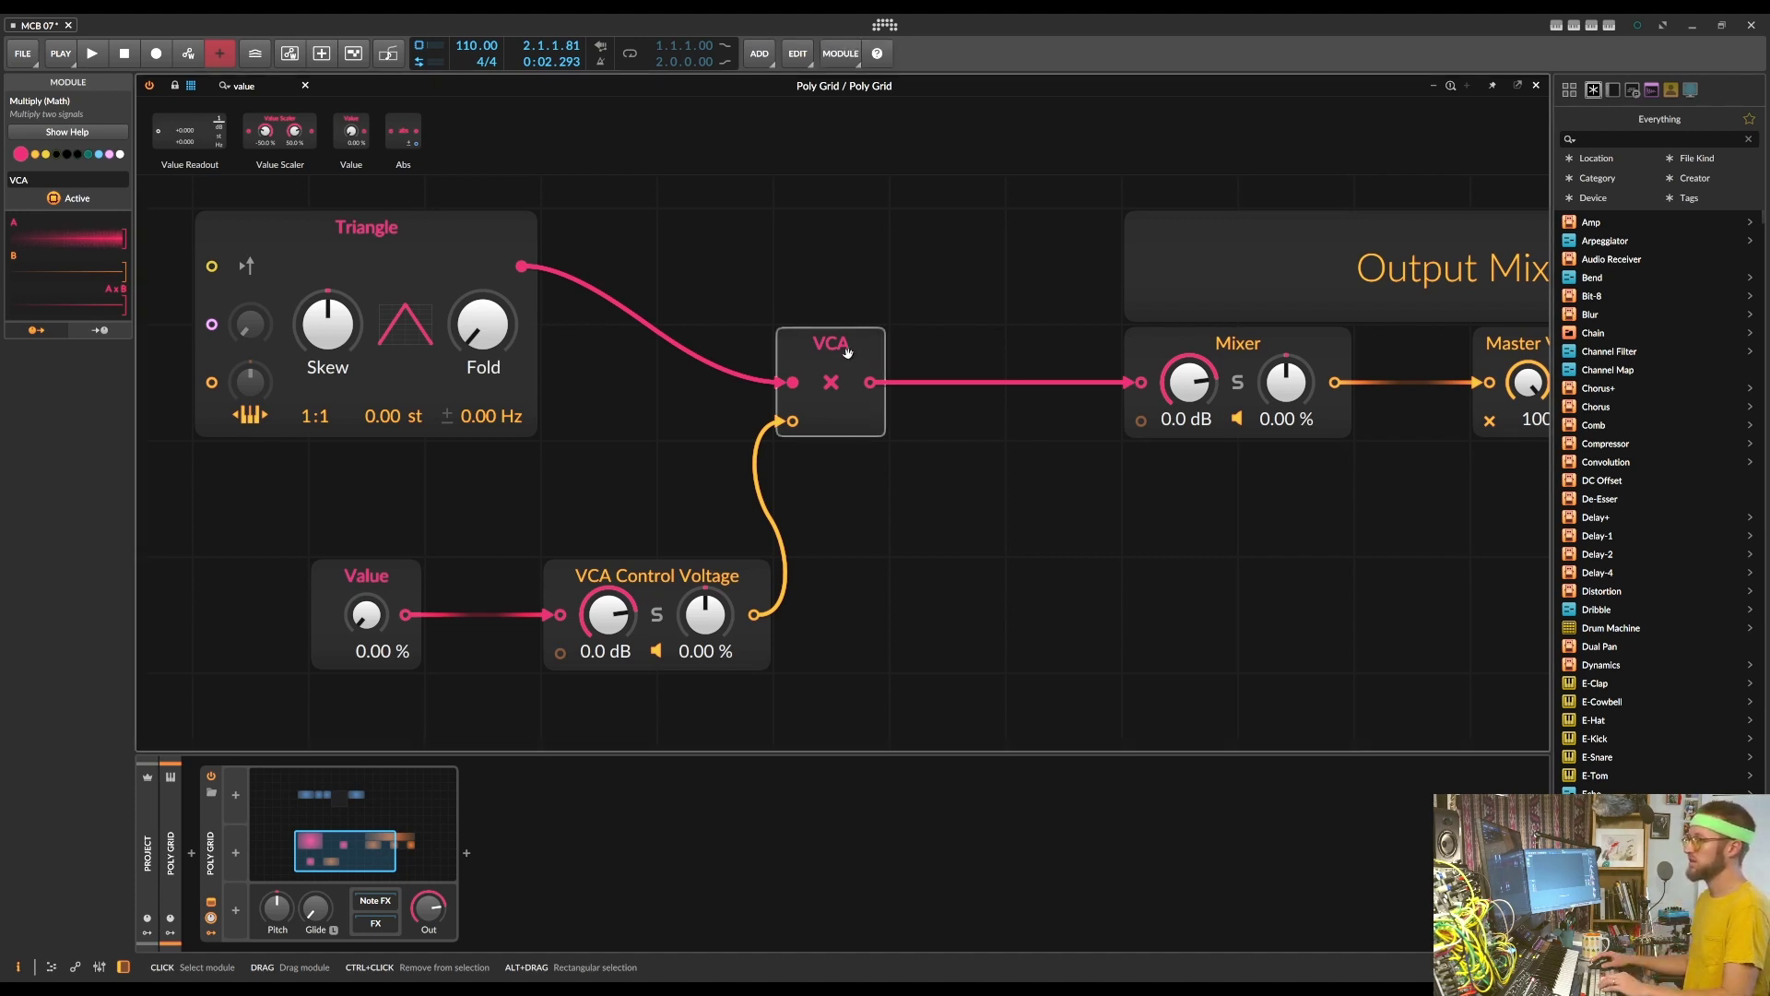
Rename the Value module feeding the VCA Control Voltage mixer as "VCA Offset"
{"action": "scroll", "coordinate": [846, 351], "scroll_direction": "down", "scroll_amount": 2}
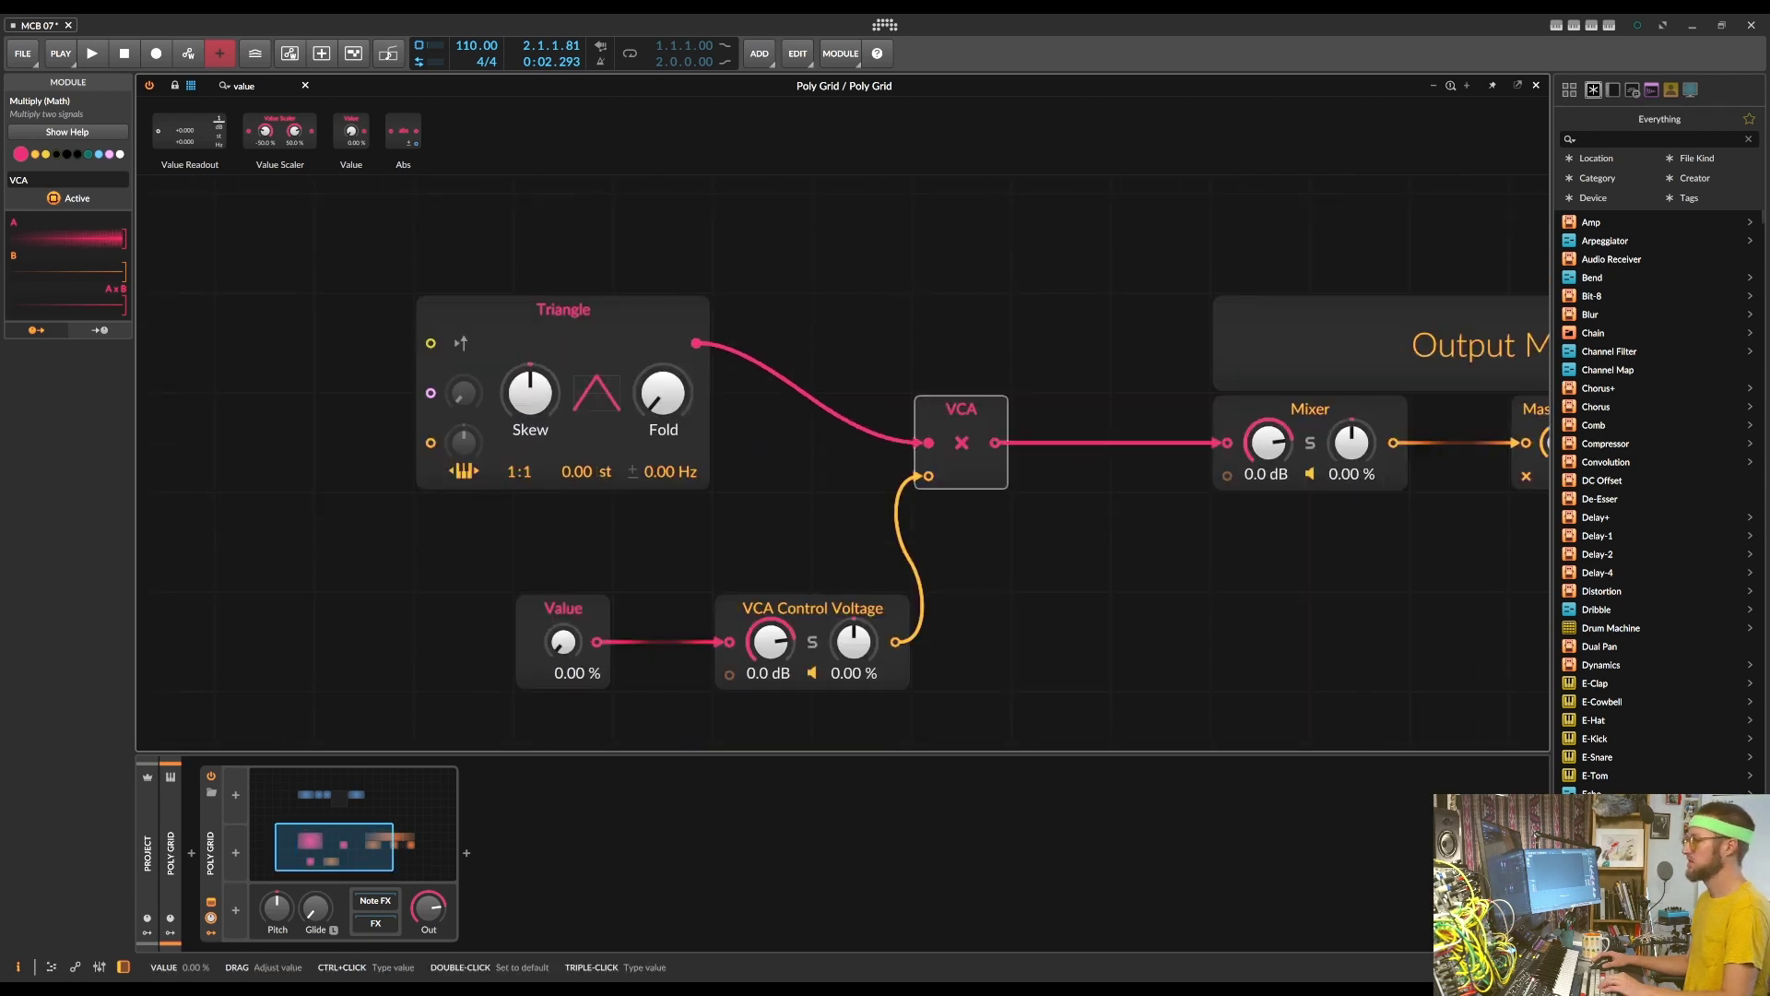
{"action": "left_click", "coordinate": [563, 627]}
{"action": "left_click", "coordinate": [35, 178]}
{"action": "type", "text": "VCA Offset"}
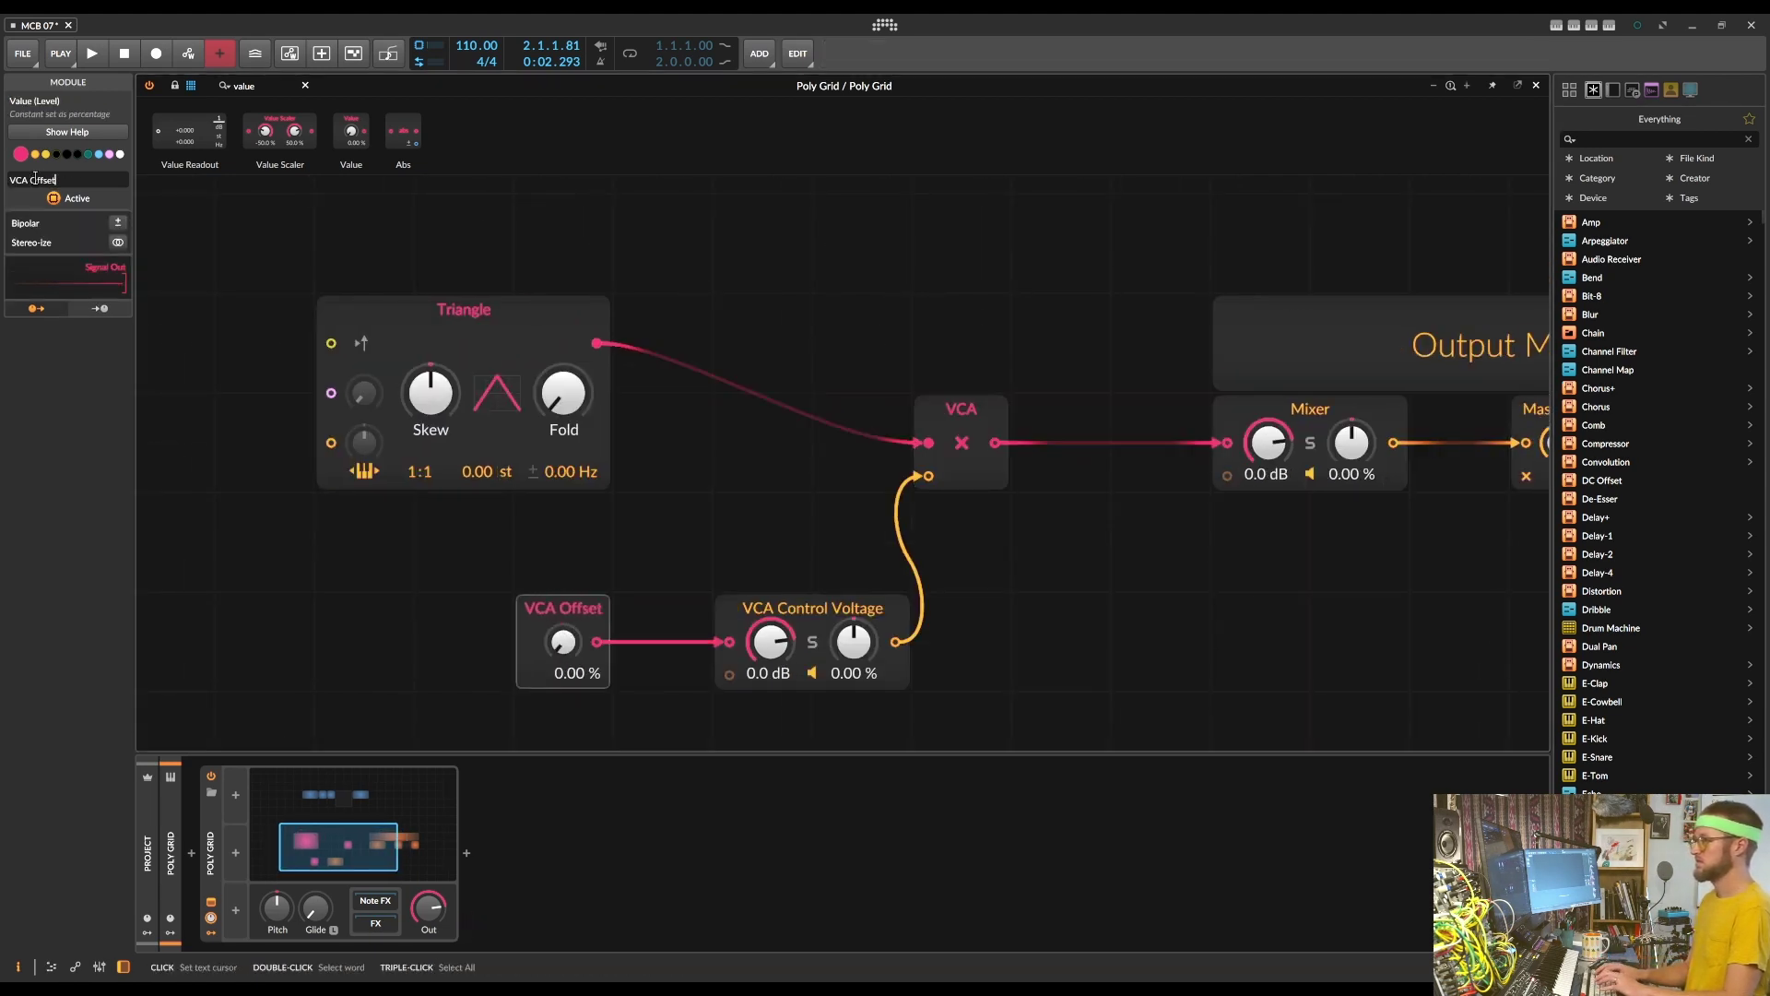
Duplicate the Output Mixer label above the Triangle oscillator, name it "VCA", and give it and the VCA patch modules a dark color
{"action": "scroll", "coordinate": [1331, 379], "scroll_direction": "down", "scroll_amount": 1}
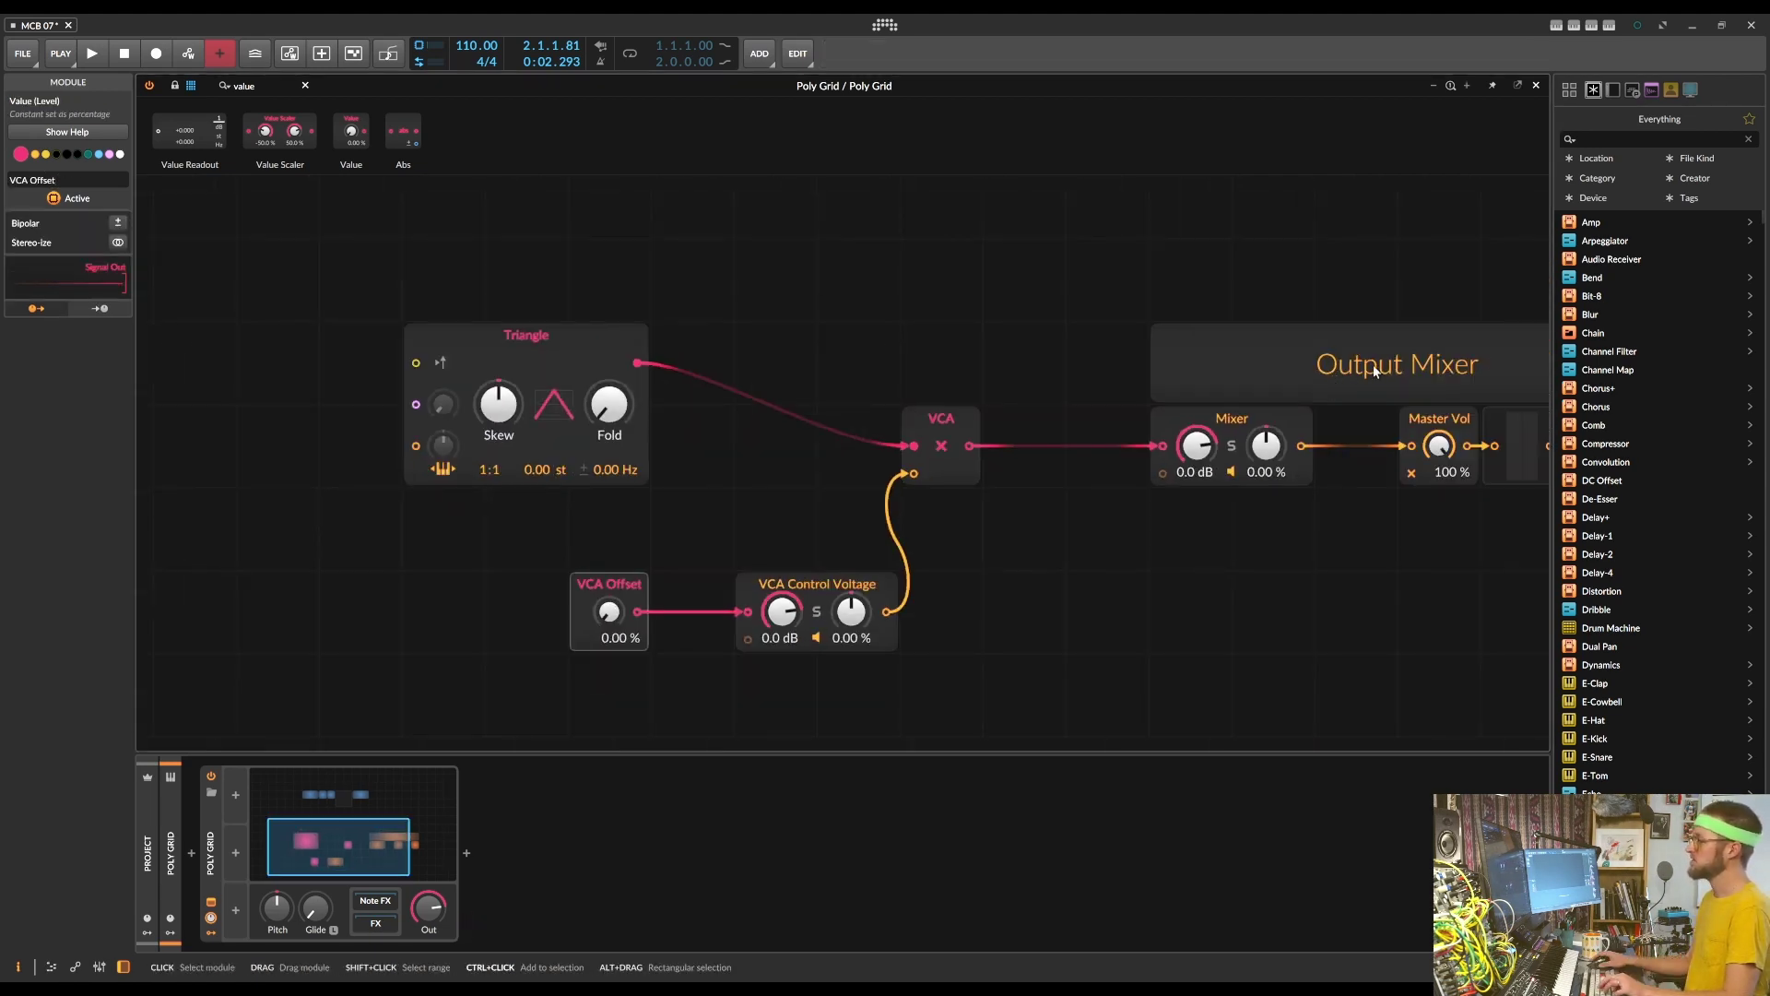
{"action": "left_click", "coordinate": [1373, 363]}
{"action": "key", "text": "ctrl+c"}
{"action": "key", "text": "ctrl+v"}
{"action": "left_click", "coordinate": [35, 178]}
{"action": "type", "text": "VCA"}
{"action": "key", "text": "ctrl+a"}
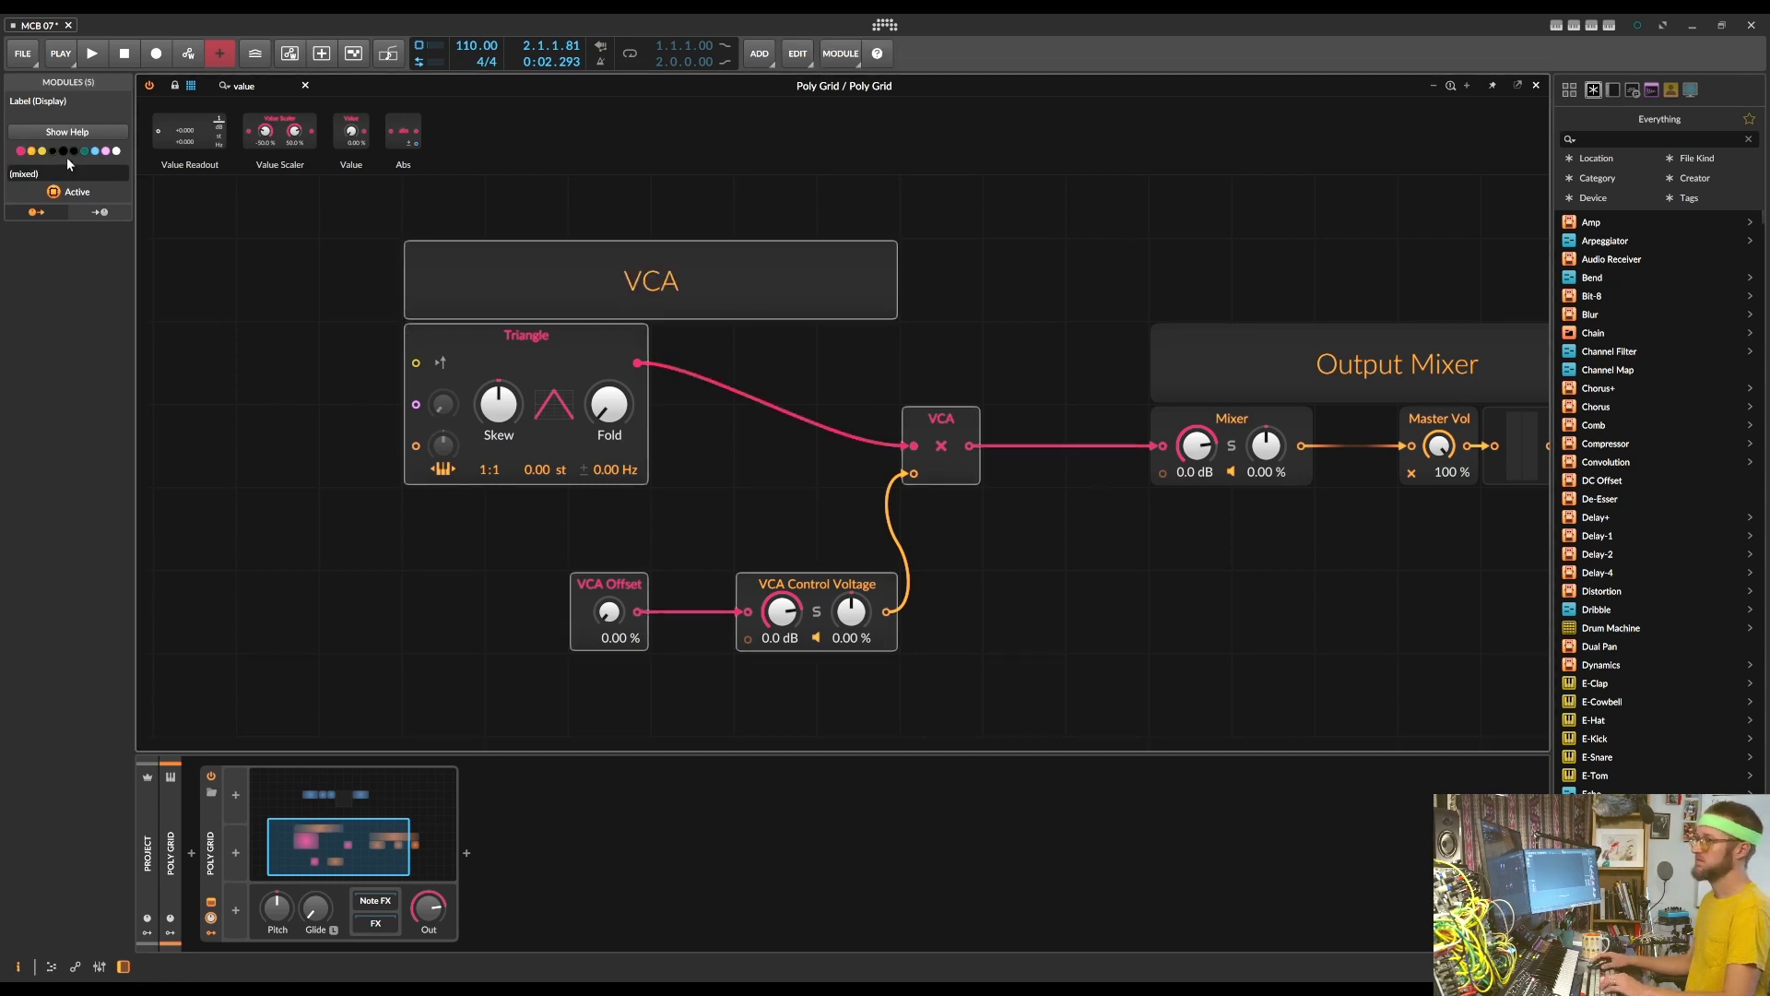
{"action": "left_click", "coordinate": [63, 151]}
Add an AD envelope below the VCA section and patch its output into a second channel of the VCA Control Voltage mixer
{"action": "scroll", "coordinate": [842, 369], "scroll_direction": "down", "scroll_amount": 3}
{"action": "left_click", "coordinate": [843, 368]}
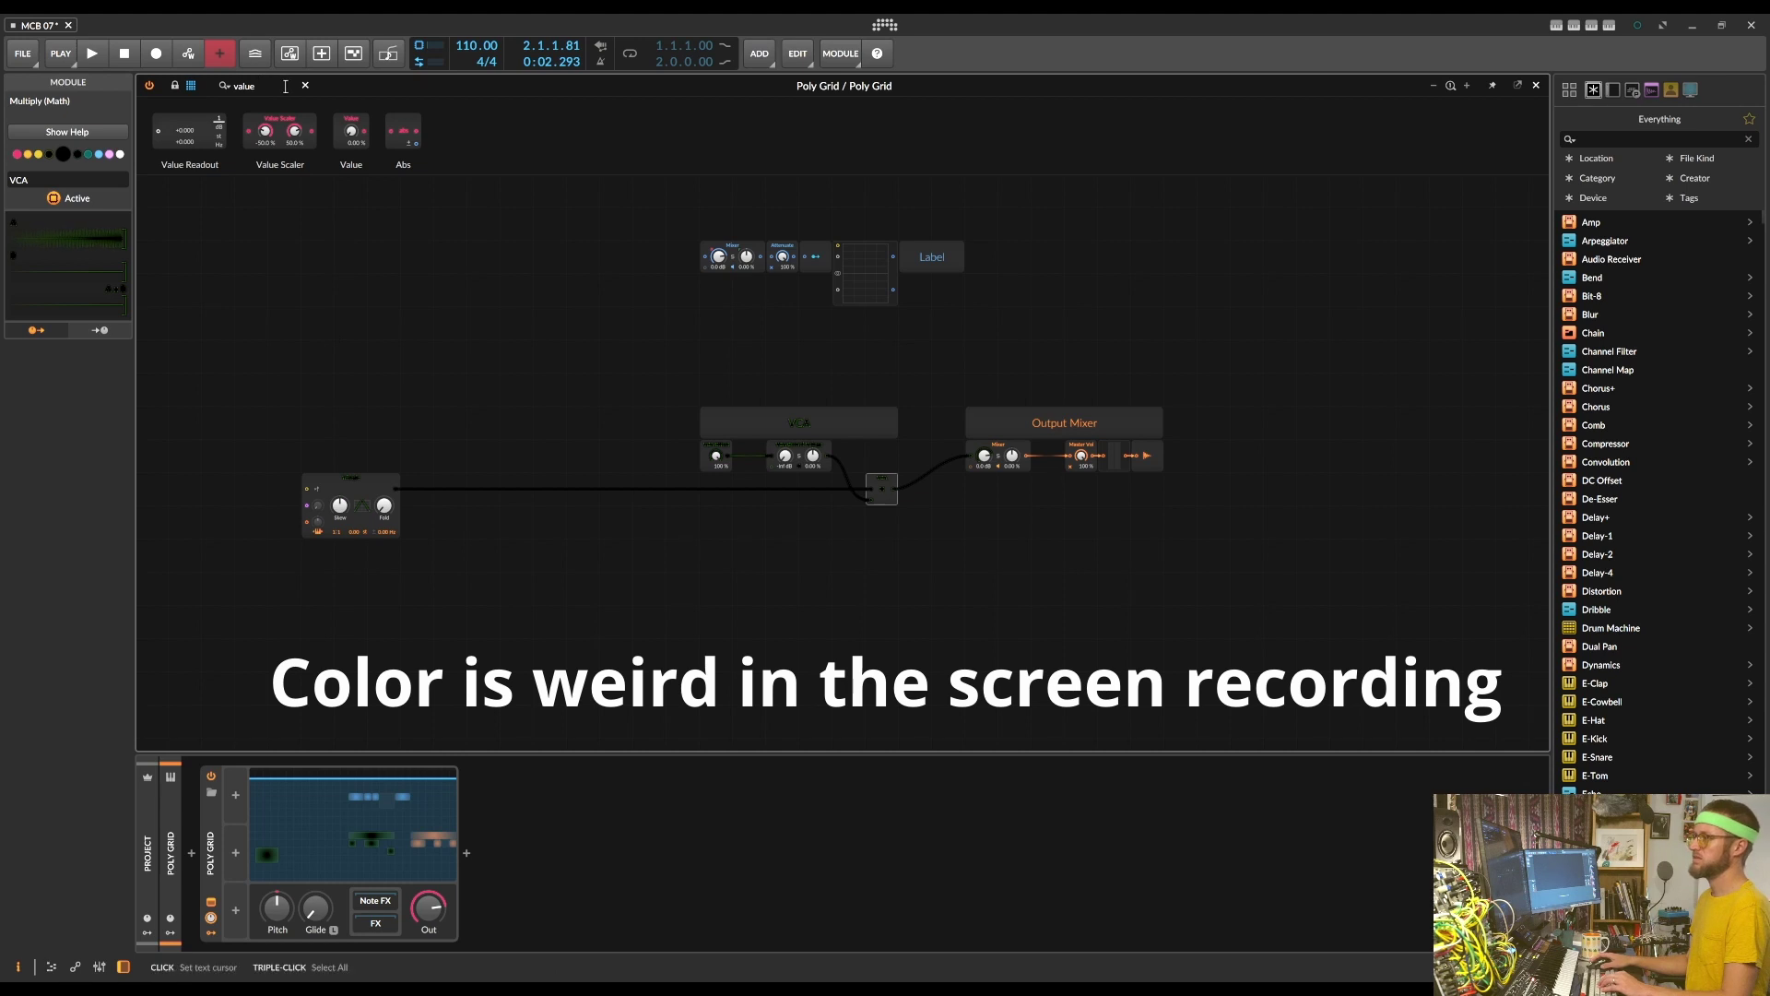
{"action": "type", "text": "ad"}
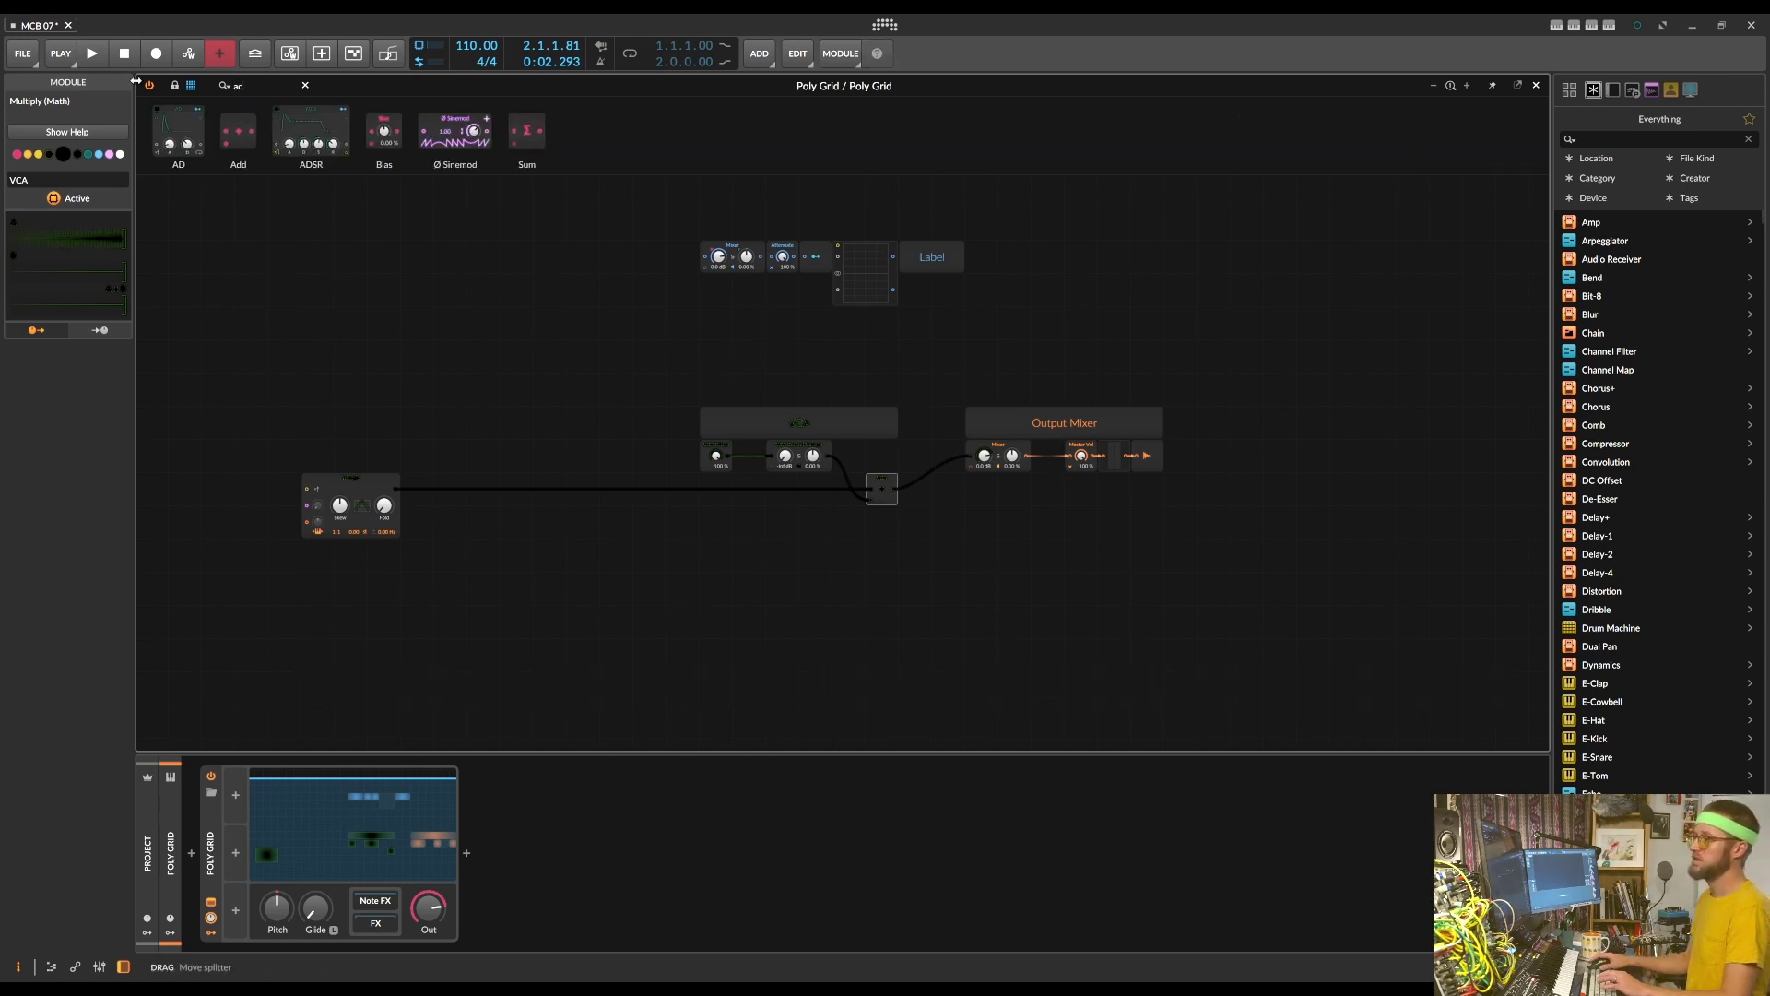
{"action": "left_click_drag", "start_coordinate": [187, 129], "coordinate": [834, 597]}
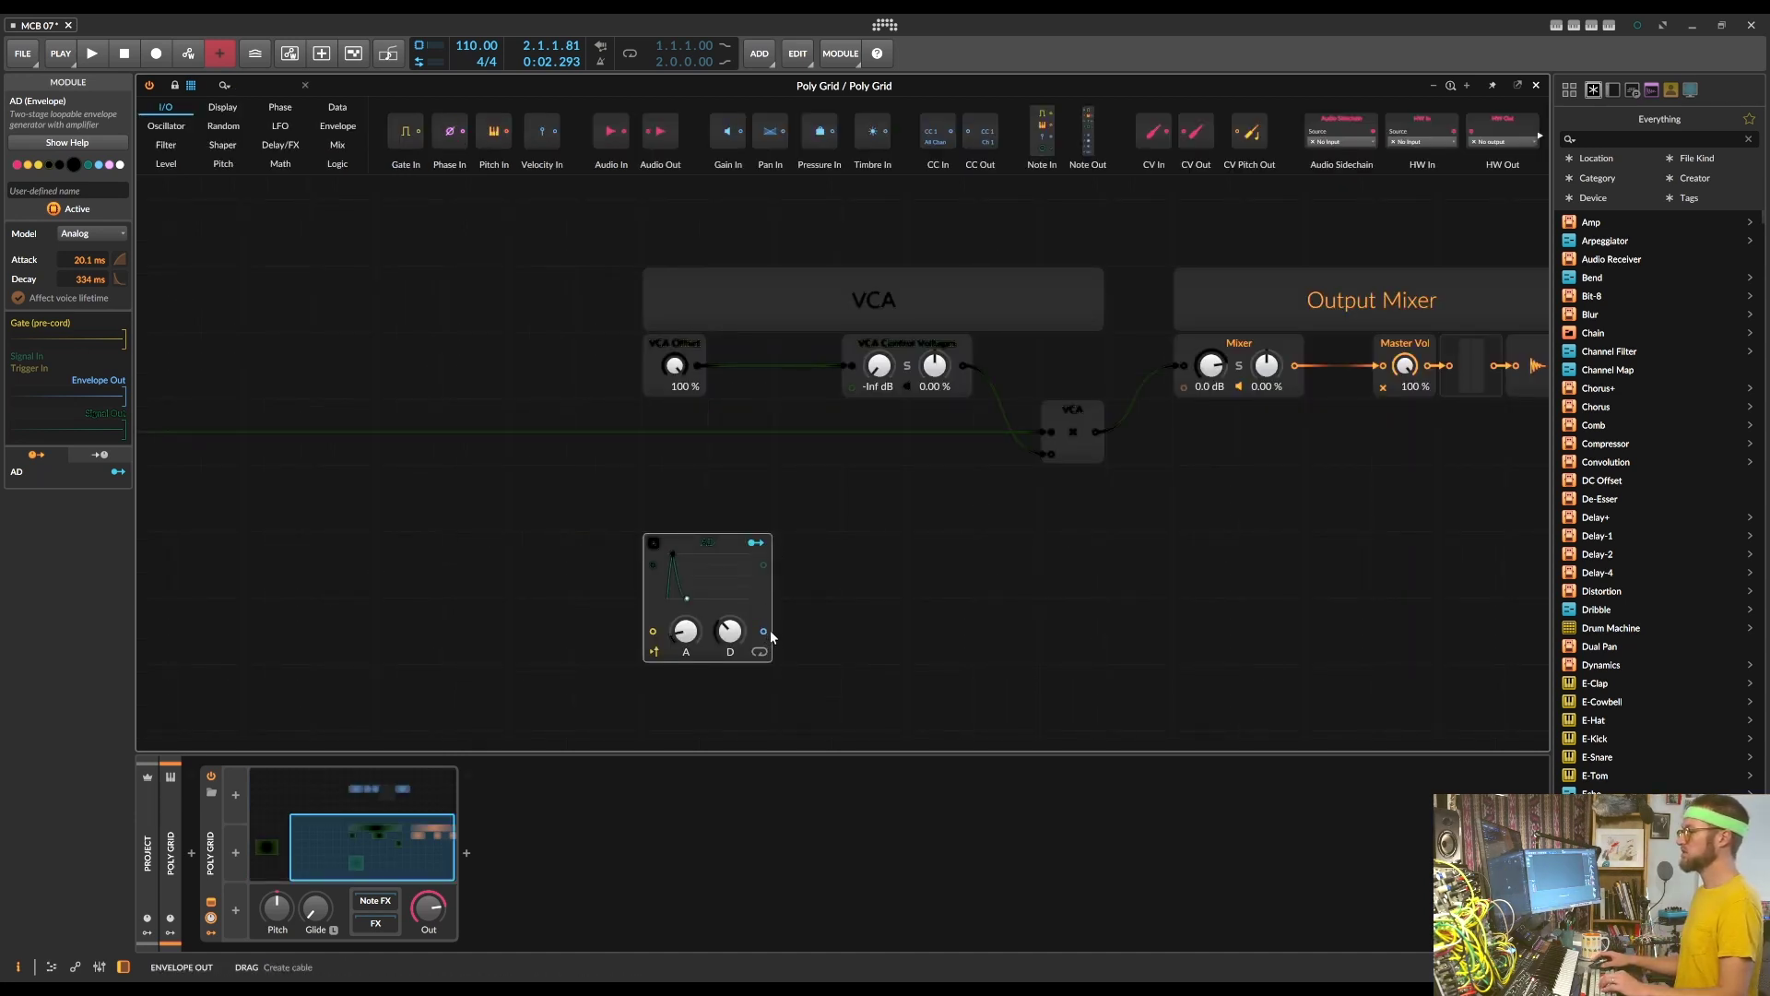
{"action": "left_click_drag", "start_coordinate": [763, 631], "coordinate": [853, 387]}
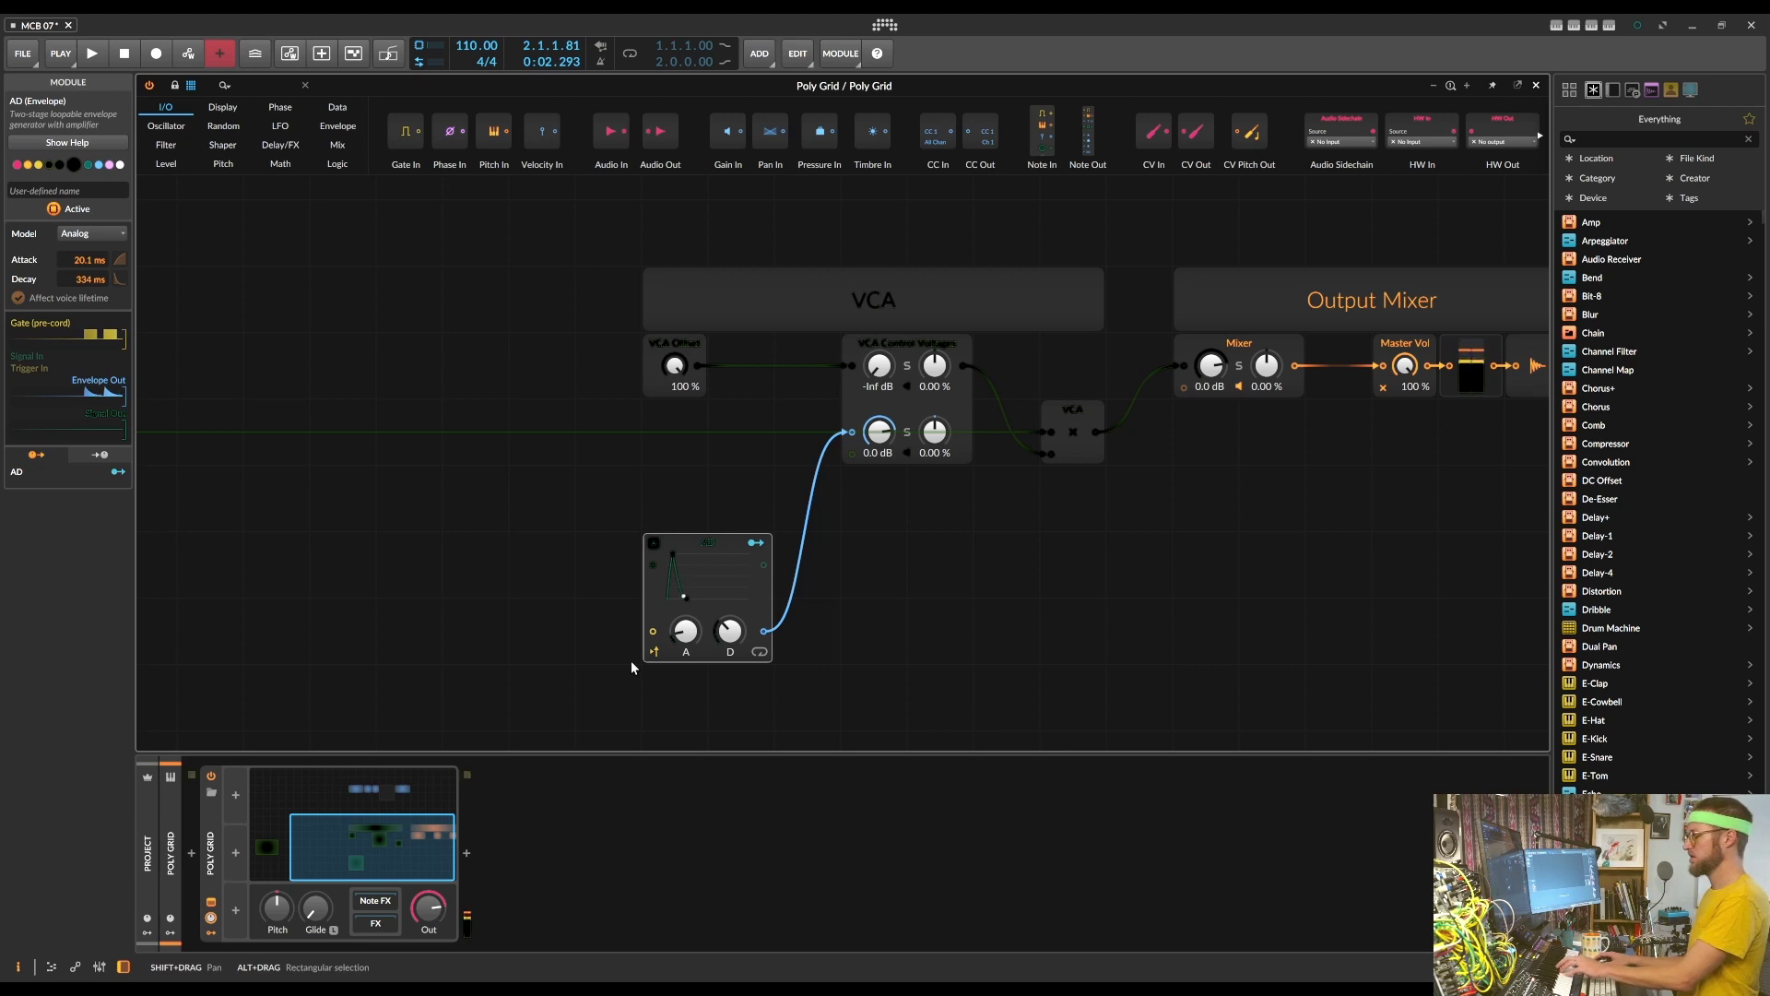
Stack a Comb, two Sallen-Key, an SVF and an XP filter between the Triangle oscillator and the VCA section
{"action": "left_click_drag", "start_coordinate": [857, 603], "coordinate": [1062, 546]}
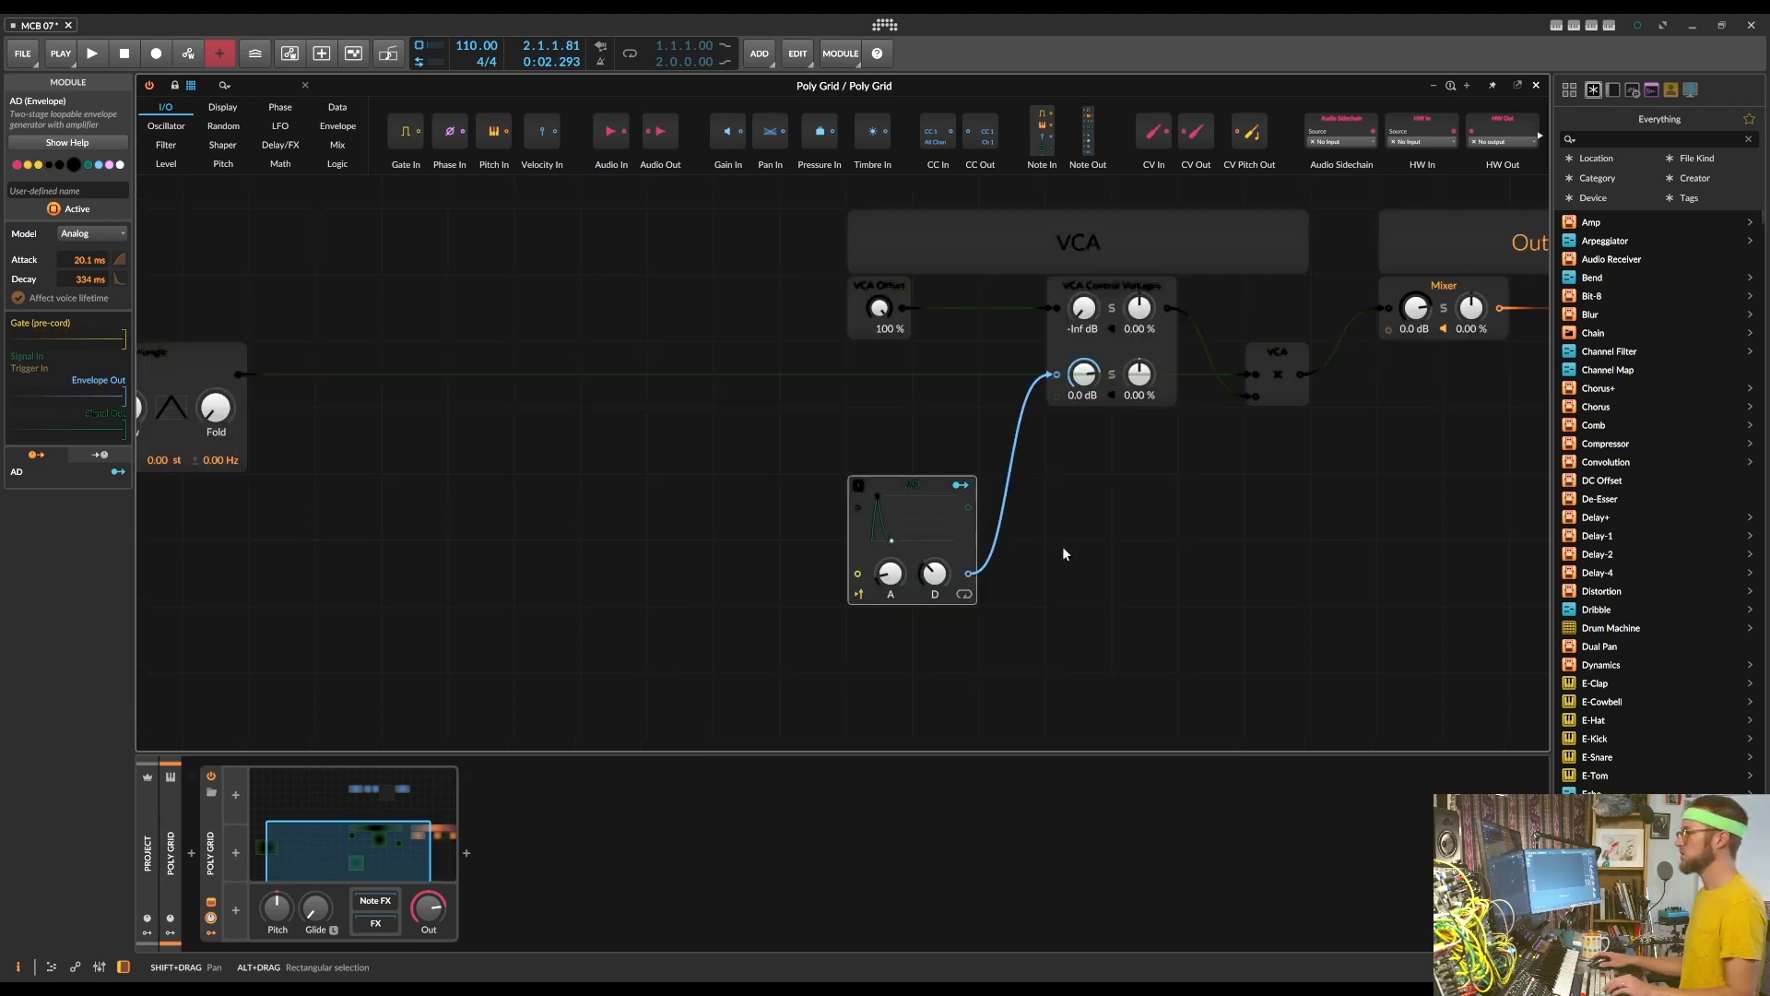
{"action": "scroll", "coordinate": [894, 408], "scroll_direction": "down", "scroll_amount": 3}
{"action": "left_click", "coordinate": [456, 359]}
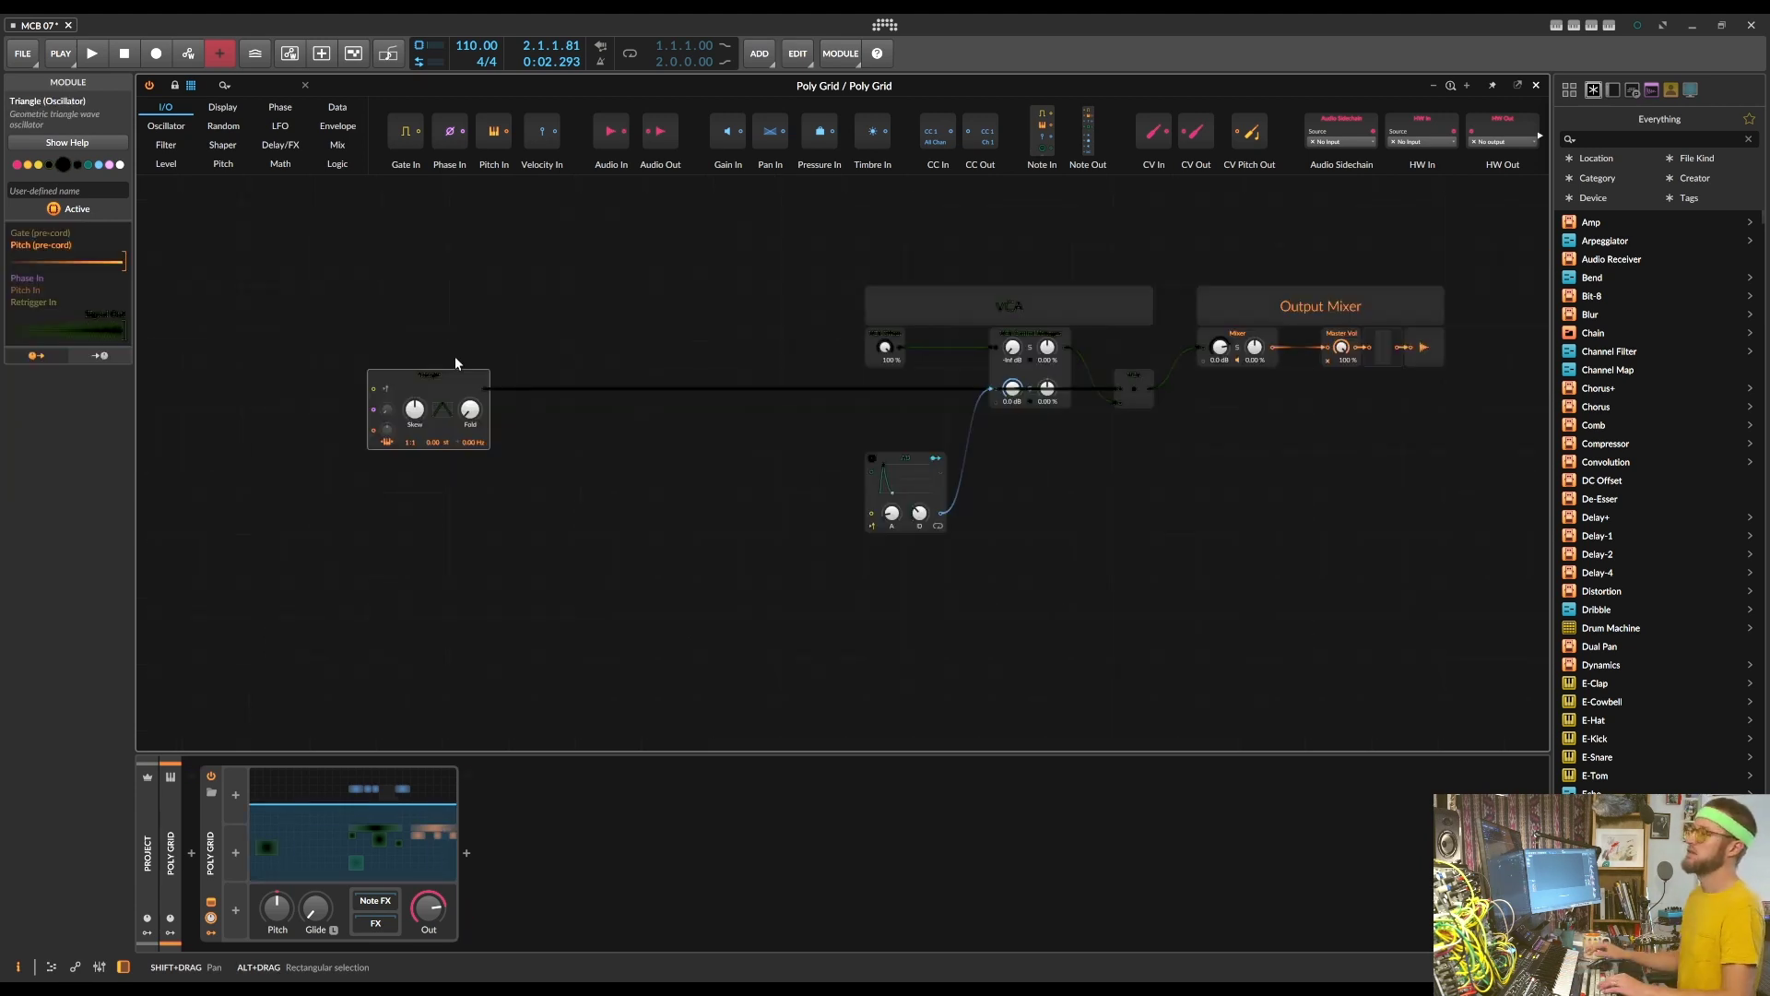
{"action": "left_click", "coordinate": [263, 85]}
{"action": "type", "text": "filter"}
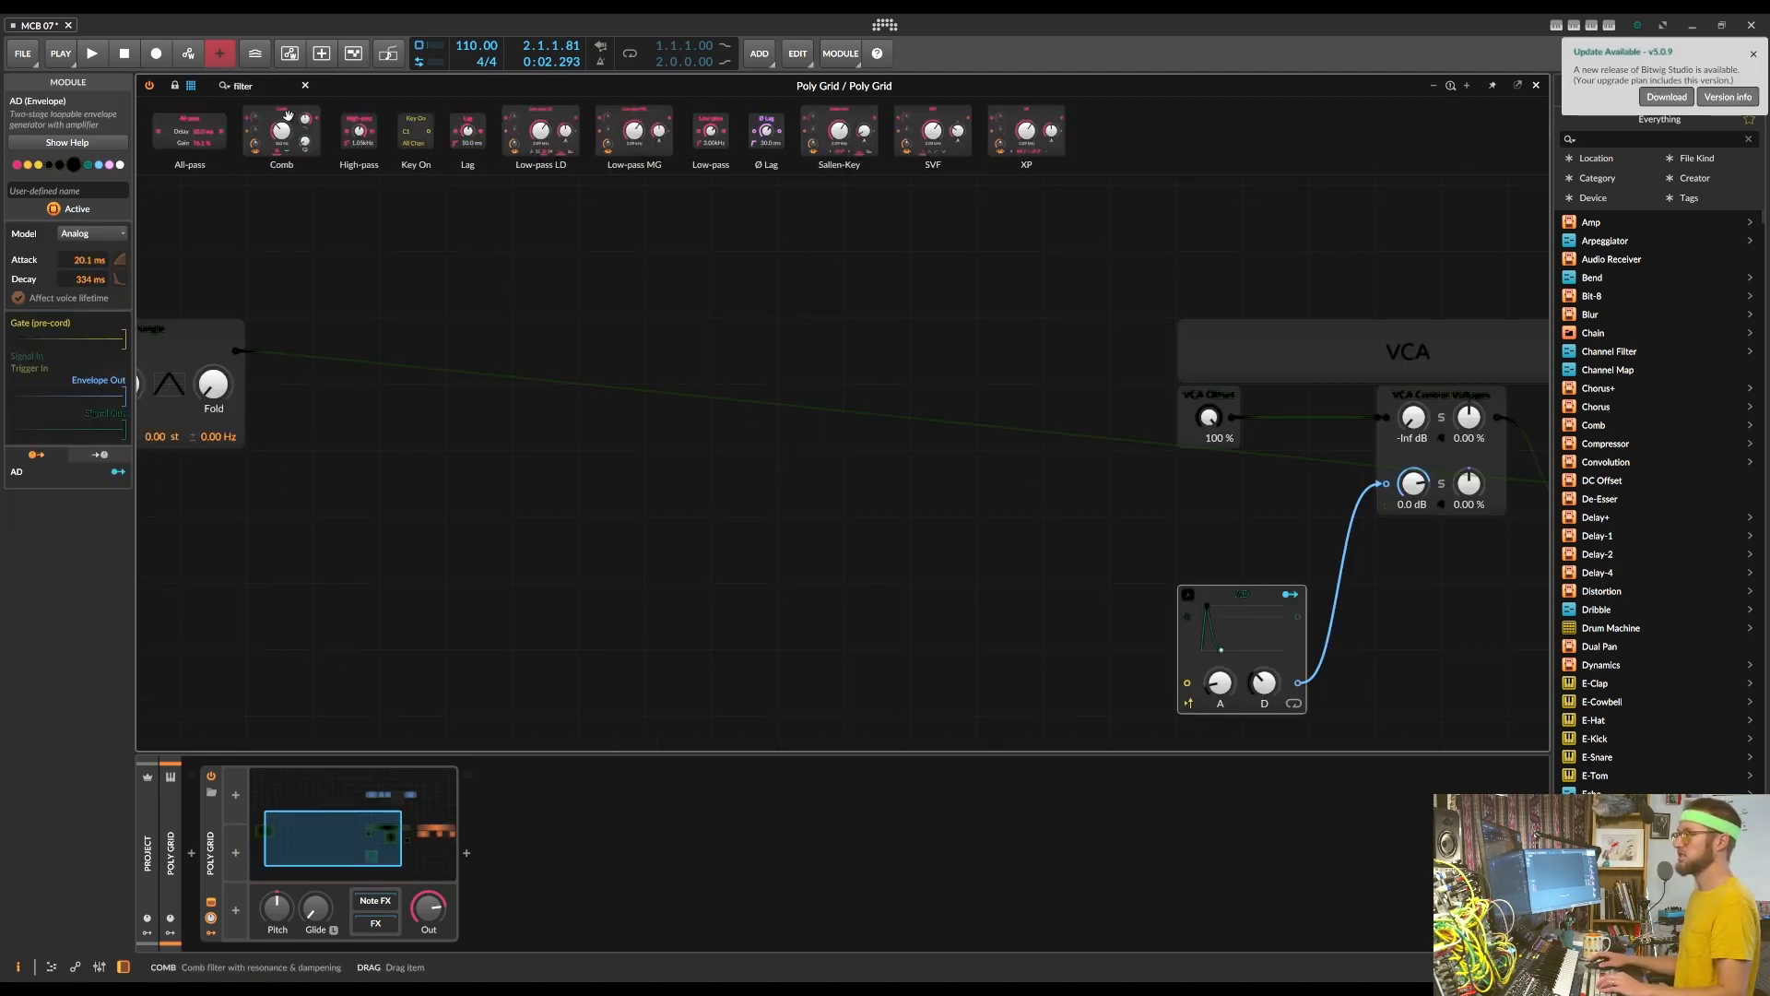
{"action": "double_click", "coordinate": [282, 130]}
{"action": "double_click", "coordinate": [839, 129]}
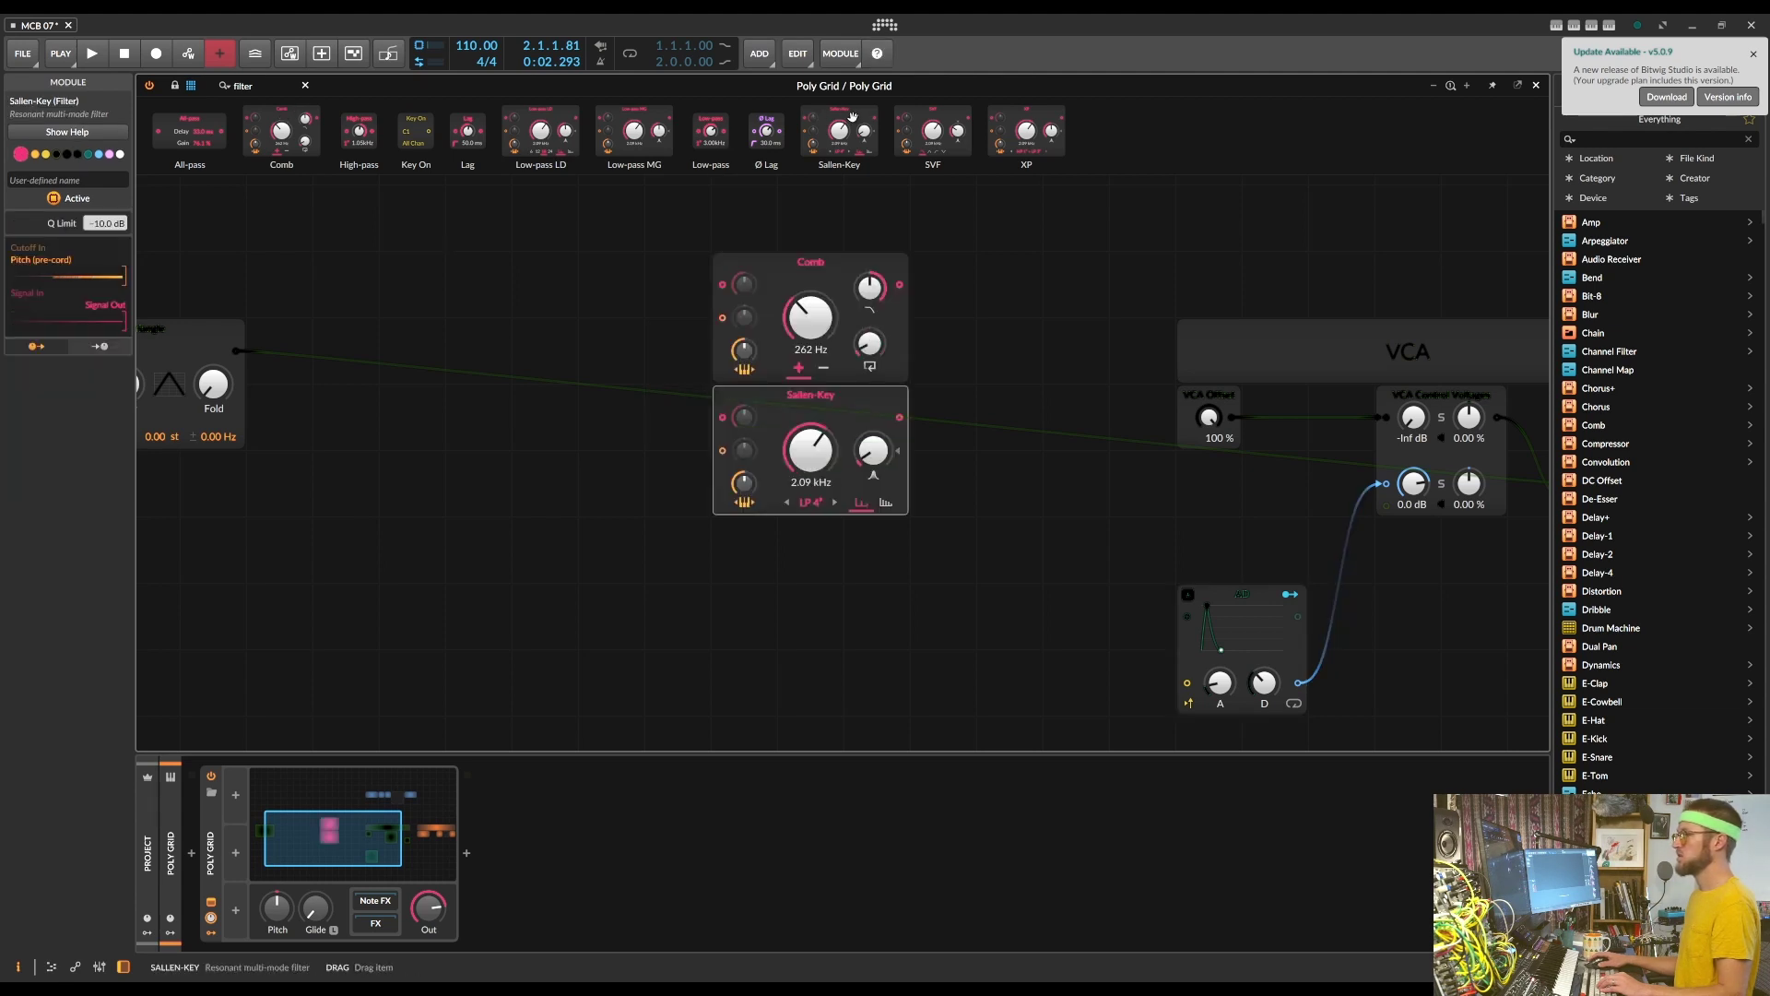
{"action": "double_click", "coordinate": [839, 129]}
{"action": "double_click", "coordinate": [931, 125]}
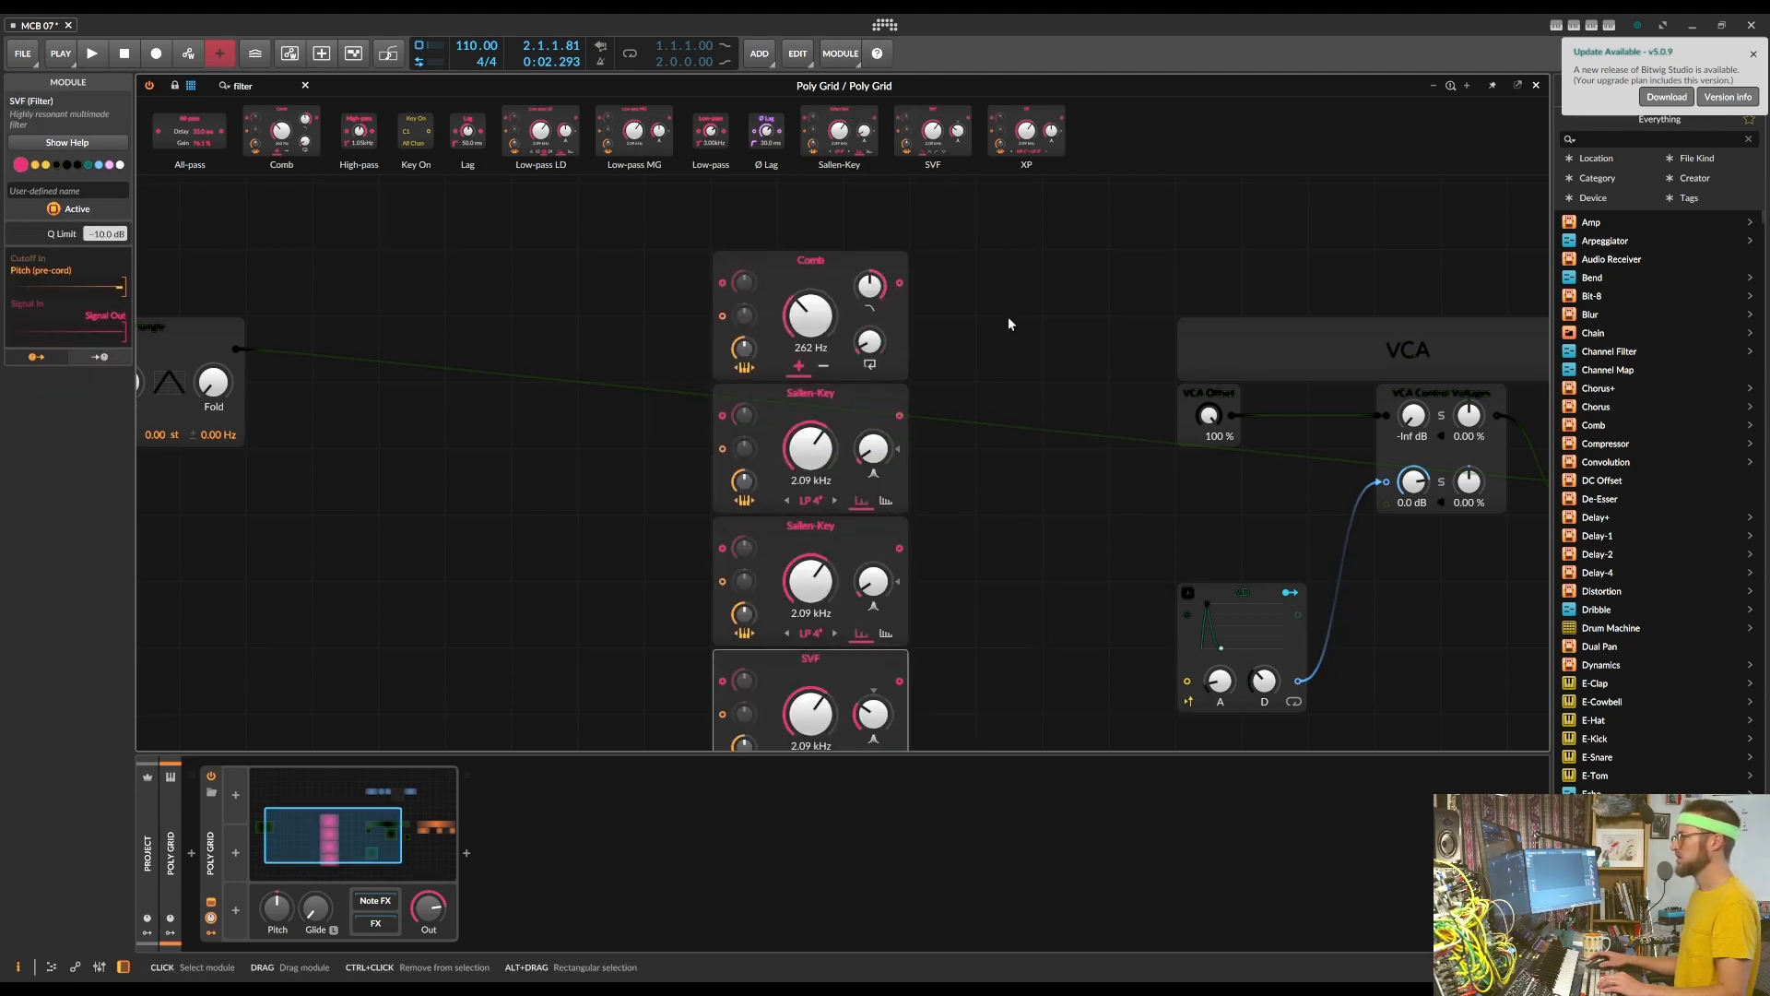
{"action": "left_click_drag", "start_coordinate": [1026, 120], "coordinate": [760, 587]}
Insert a Low-pass LD filter beneath the Comb and color all six filters yellow
{"action": "scroll", "coordinate": [845, 330], "scroll_direction": "up", "scroll_amount": 2}
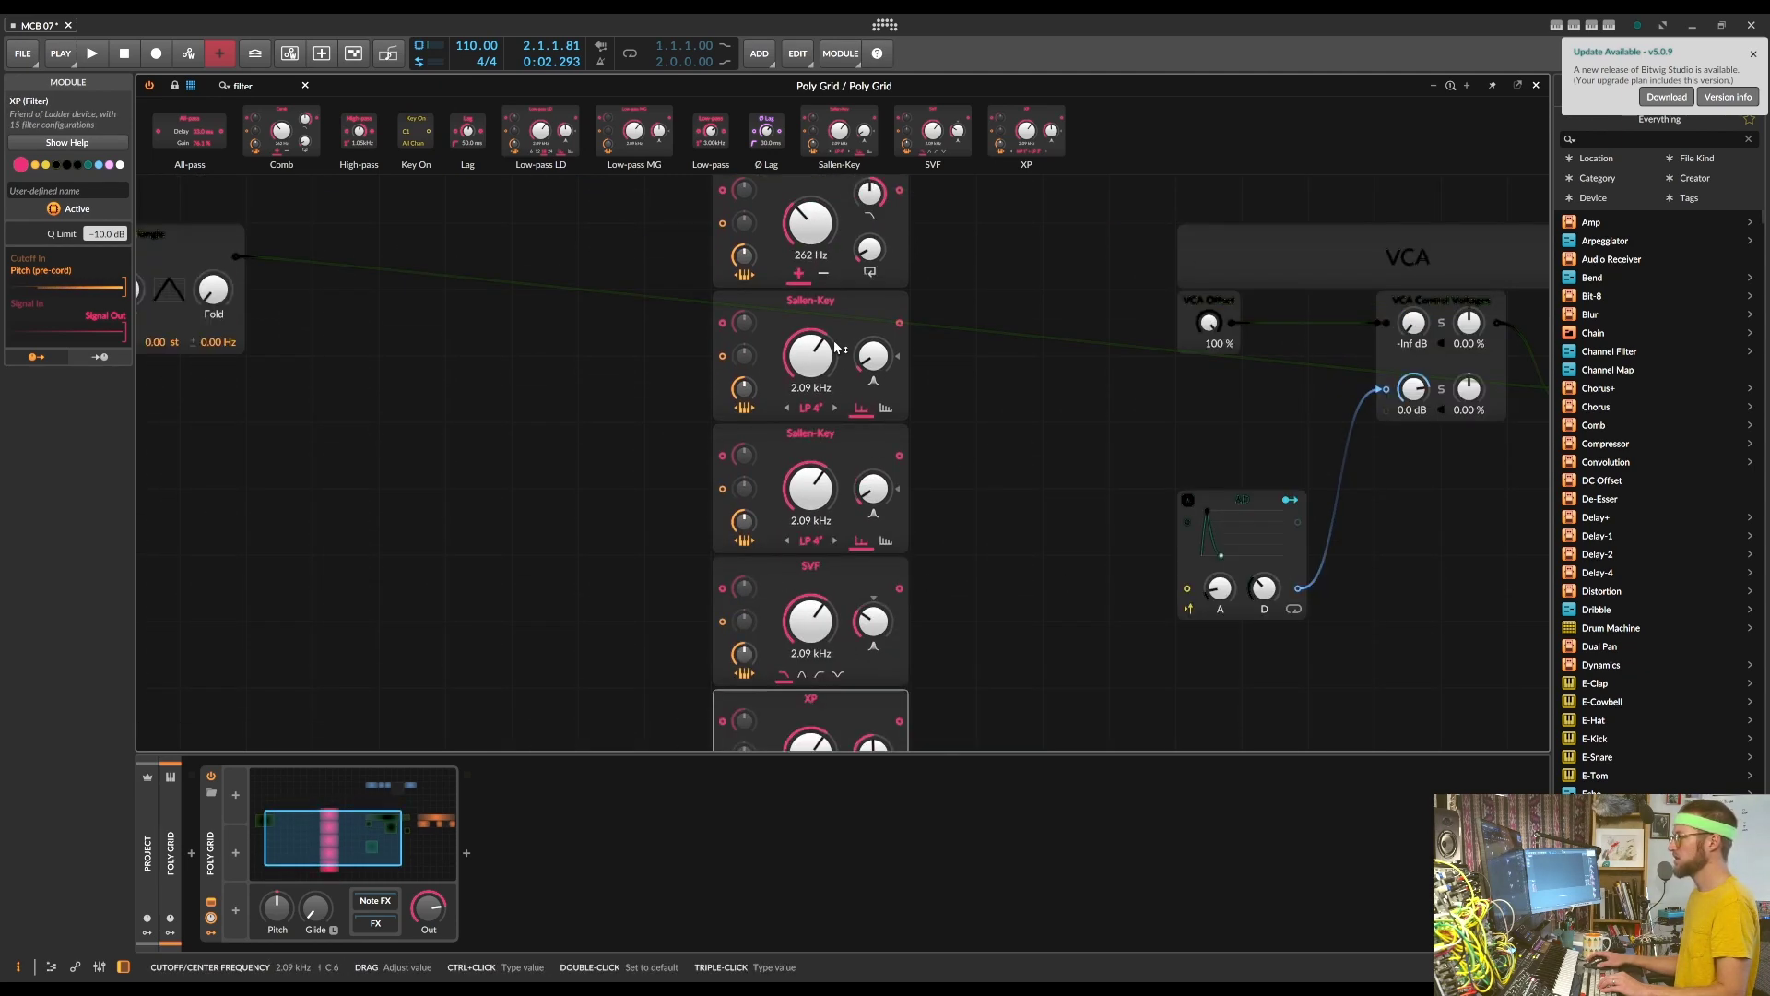
{"action": "scroll", "coordinate": [846, 329], "scroll_direction": "up", "scroll_amount": 2}
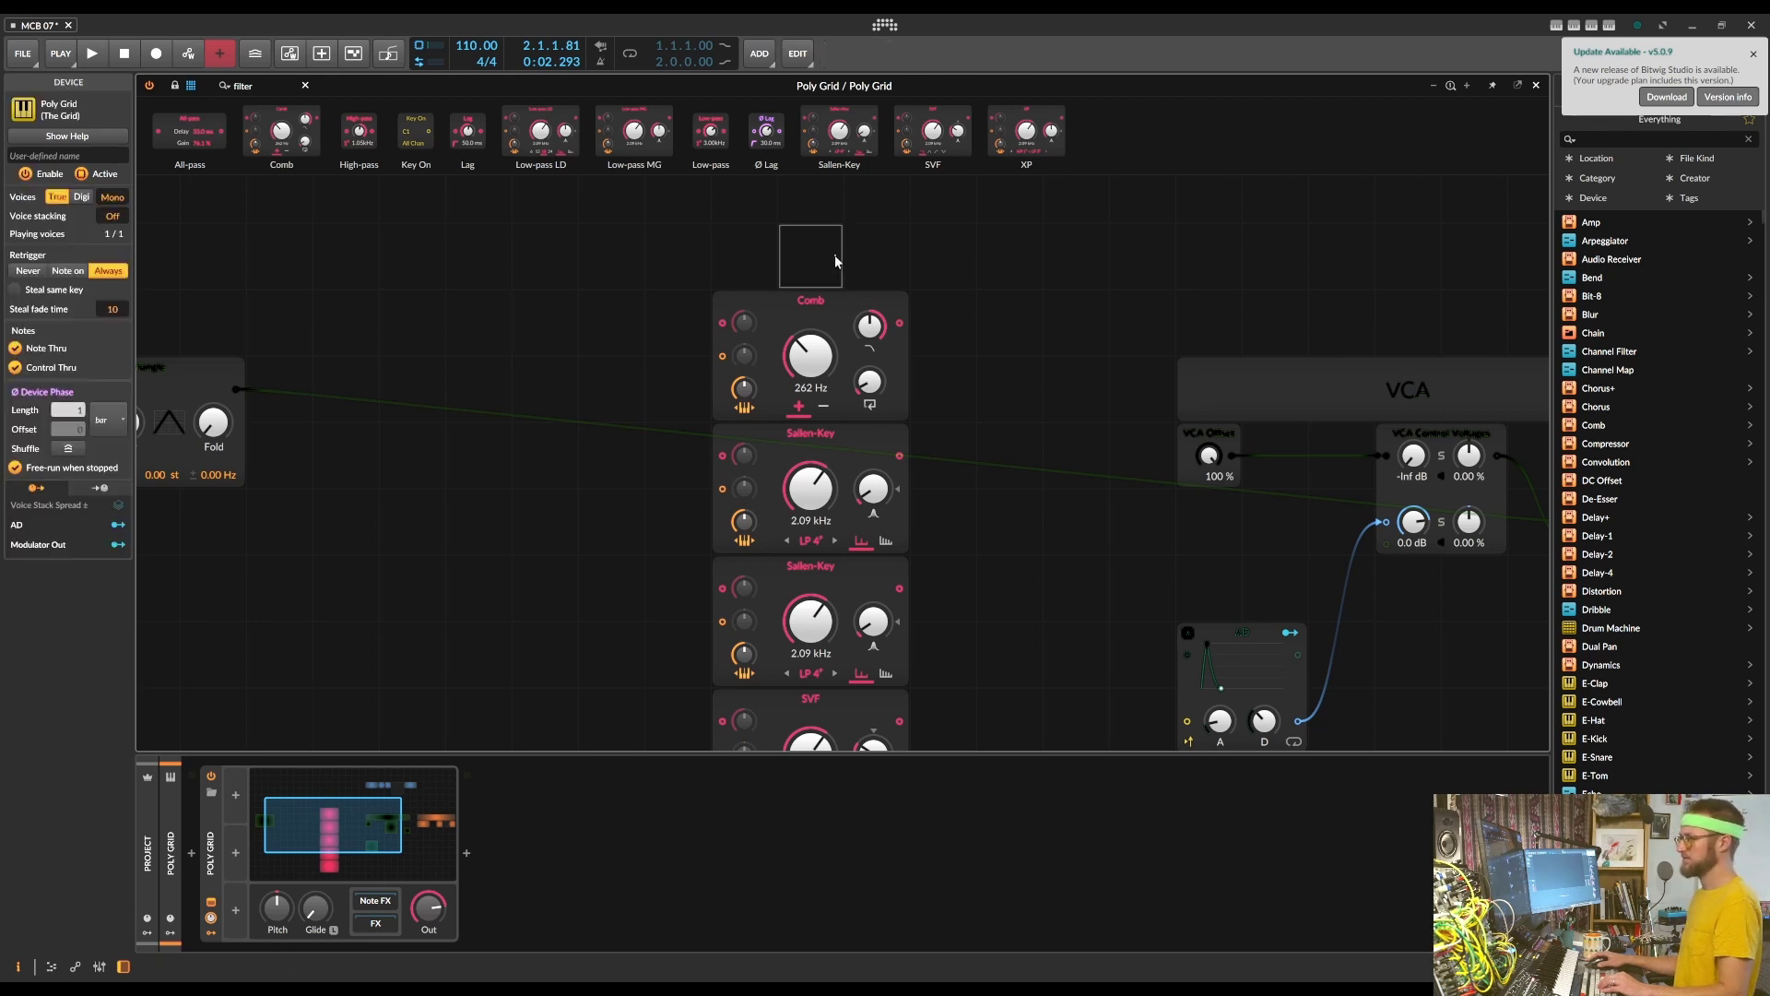
{"action": "left_click_drag", "start_coordinate": [835, 259], "coordinate": [835, 262]}
{"action": "scroll", "coordinate": [883, 337], "scroll_direction": "down", "scroll_amount": 2}
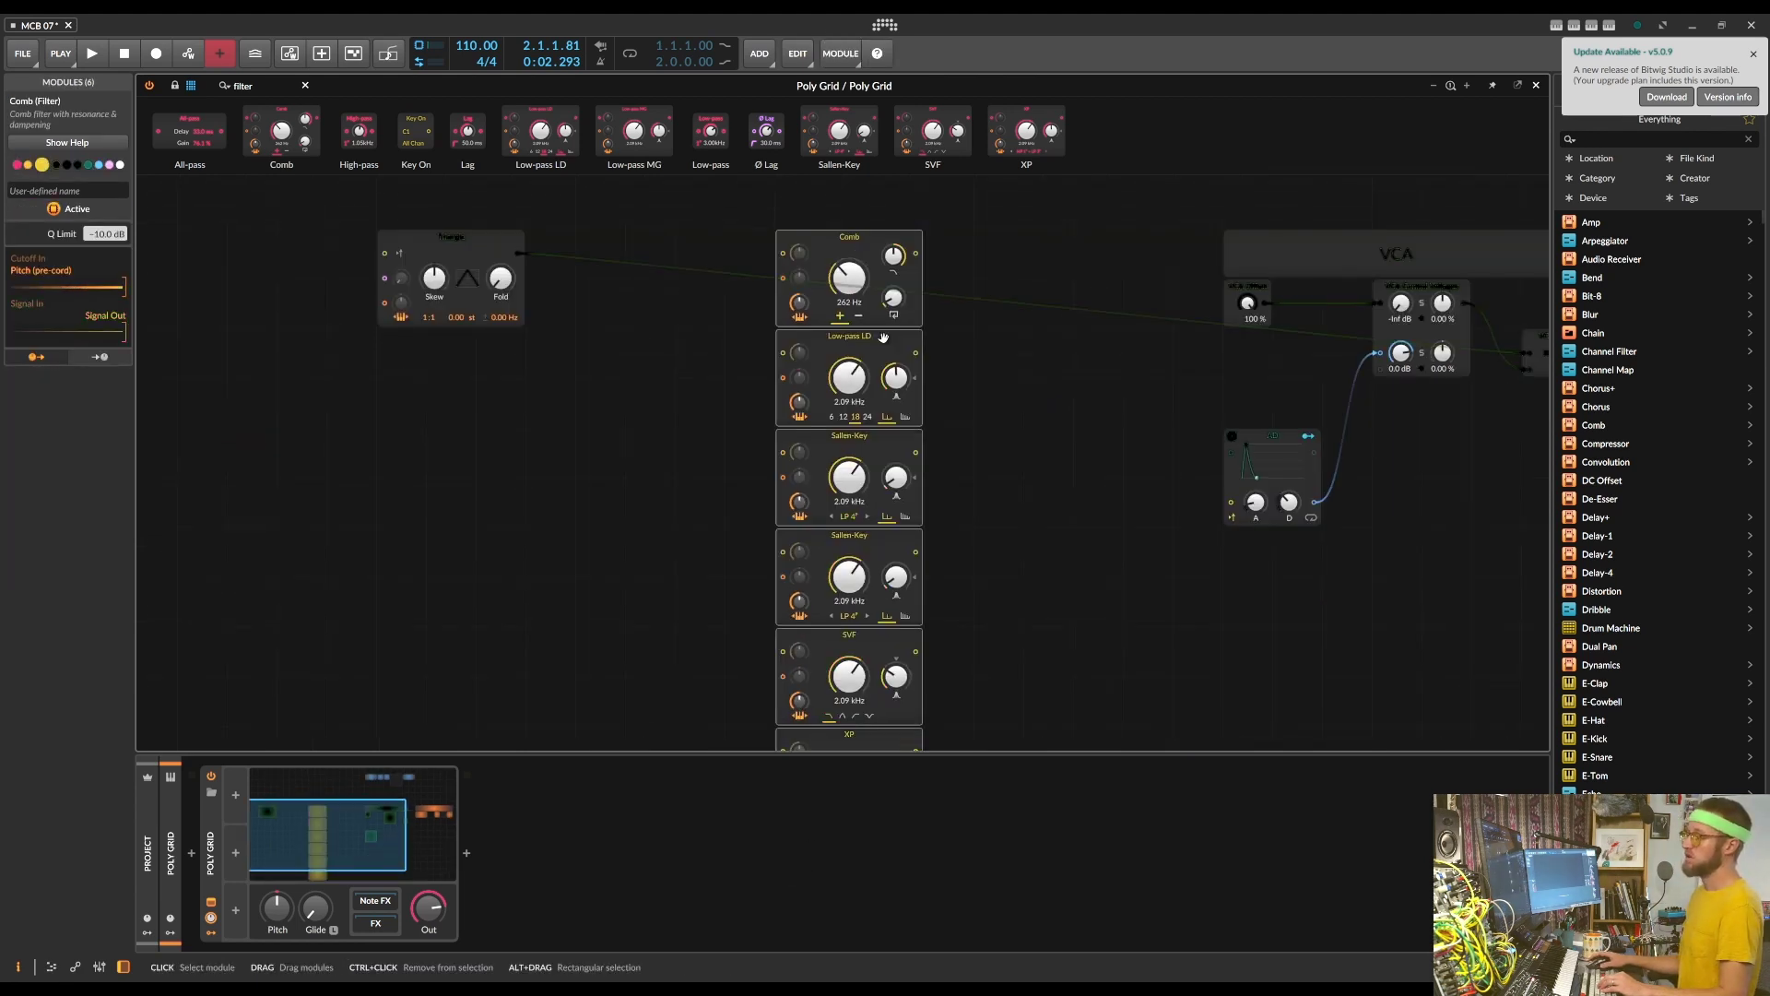
{"action": "scroll", "coordinate": [991, 417], "scroll_direction": "down", "scroll_amount": 1}
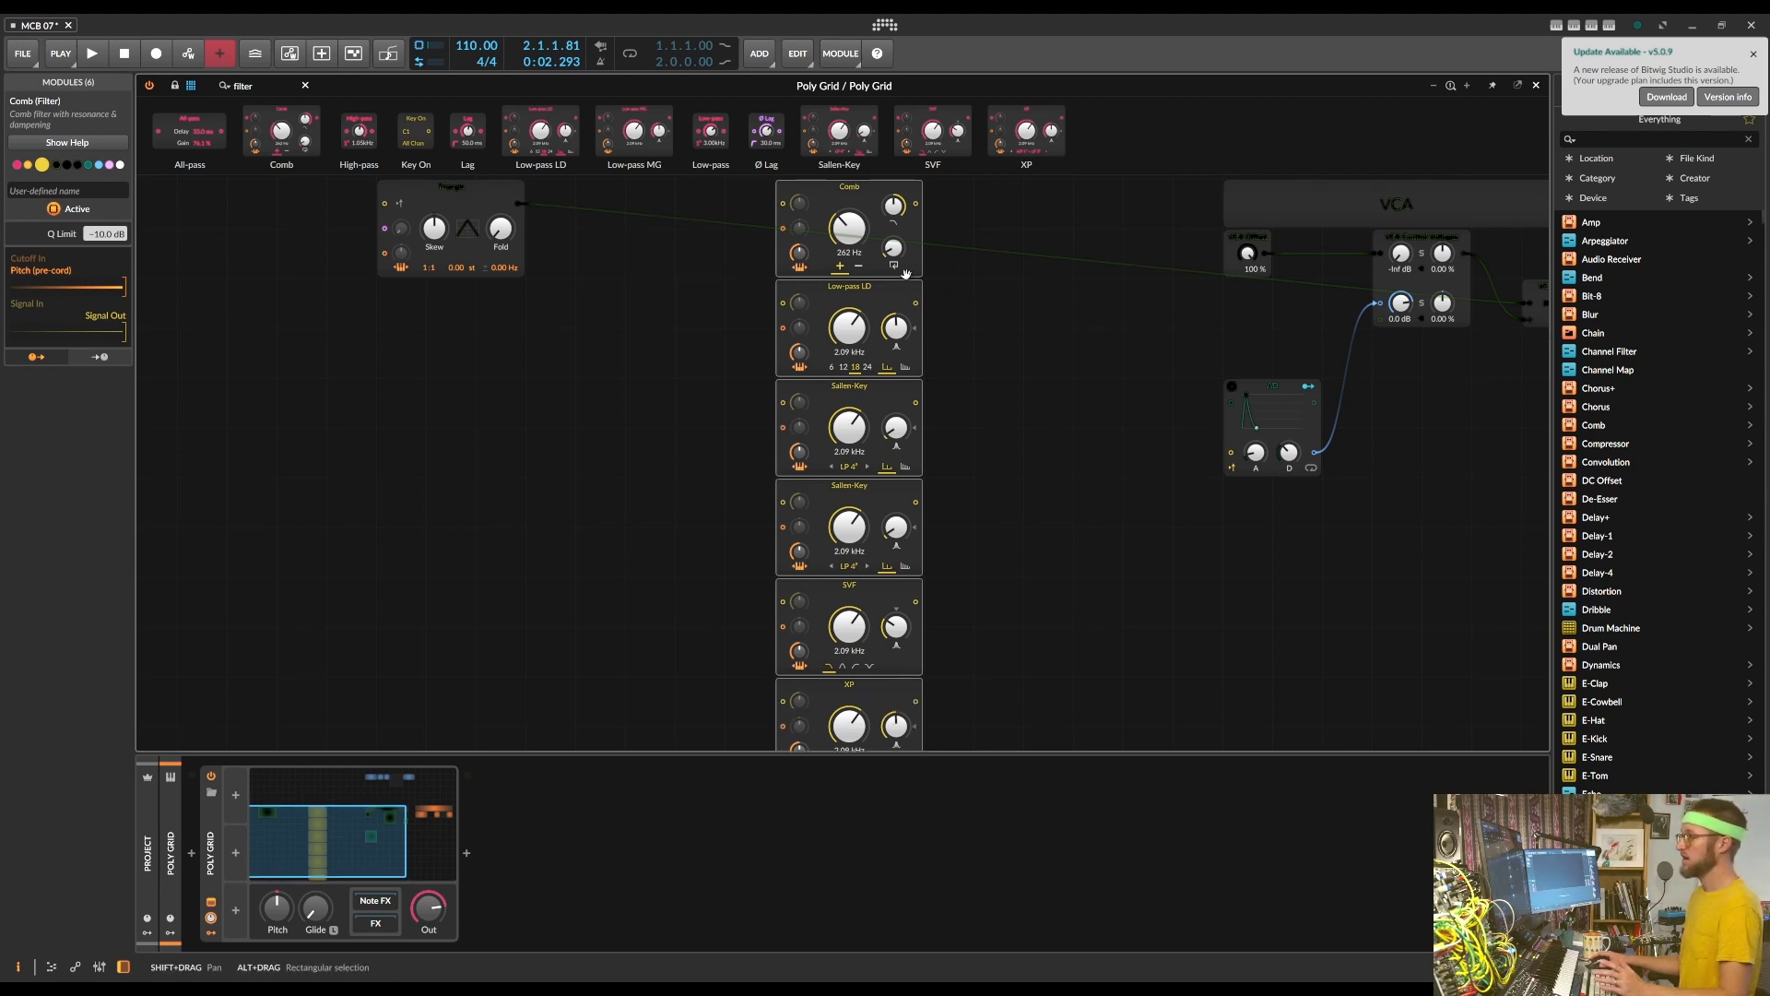
{"action": "scroll", "coordinate": [932, 572], "scroll_direction": "down", "scroll_amount": 2}
{"action": "scroll", "coordinate": [942, 579], "scroll_direction": "up", "scroll_amount": 3}
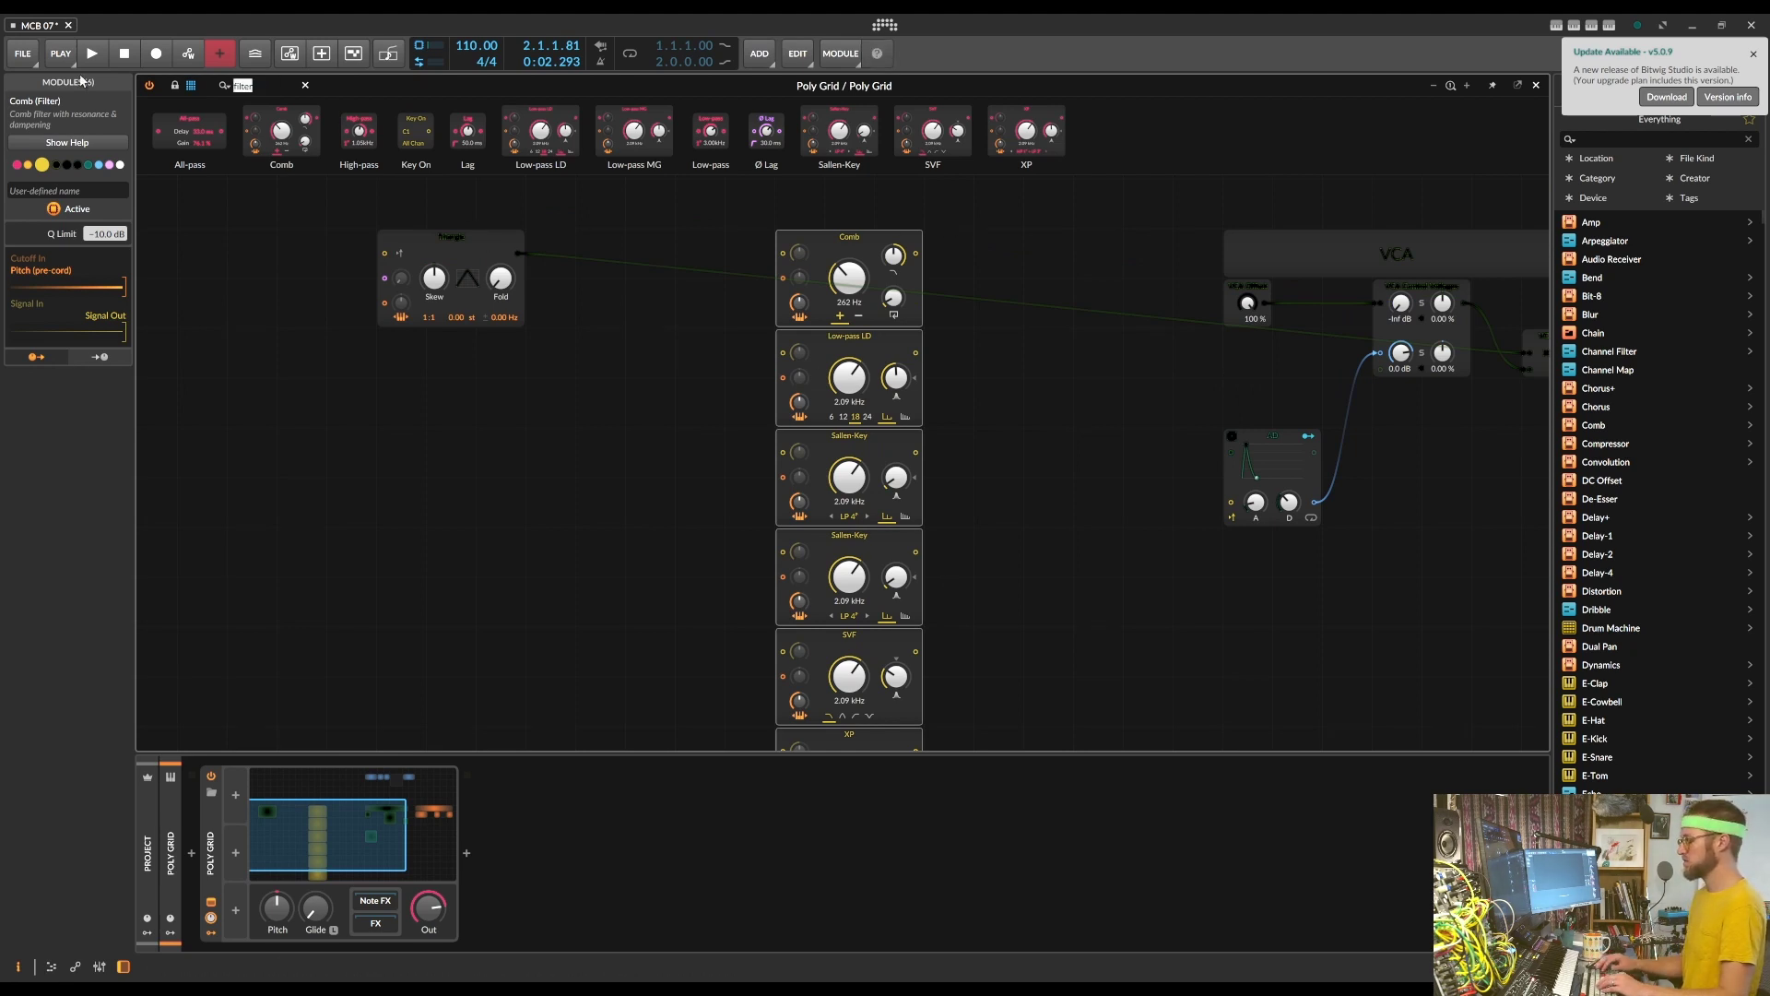
Add a Merge module beside the filter stack, ahead of the VCA section, and give it six input ports
{"action": "left_click", "coordinate": [305, 85]}
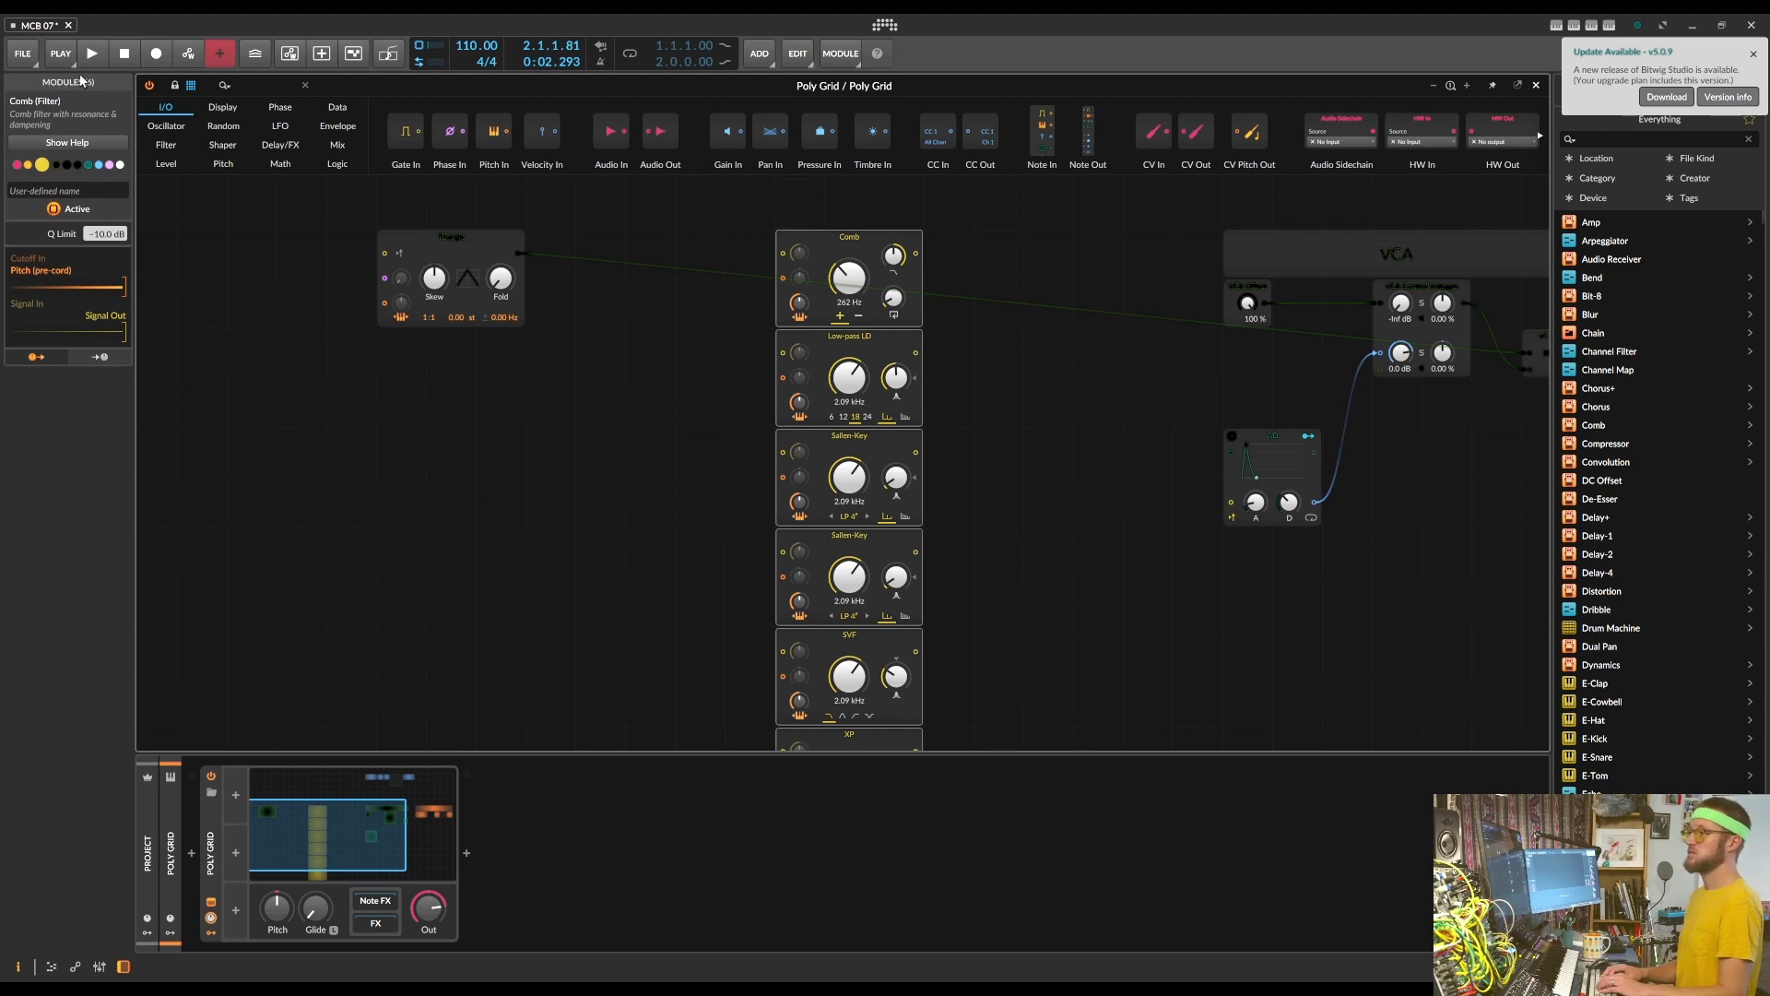
{"action": "type", "text": "merge"}
{"action": "left_click_drag", "start_coordinate": [168, 133], "coordinate": [1060, 272]}
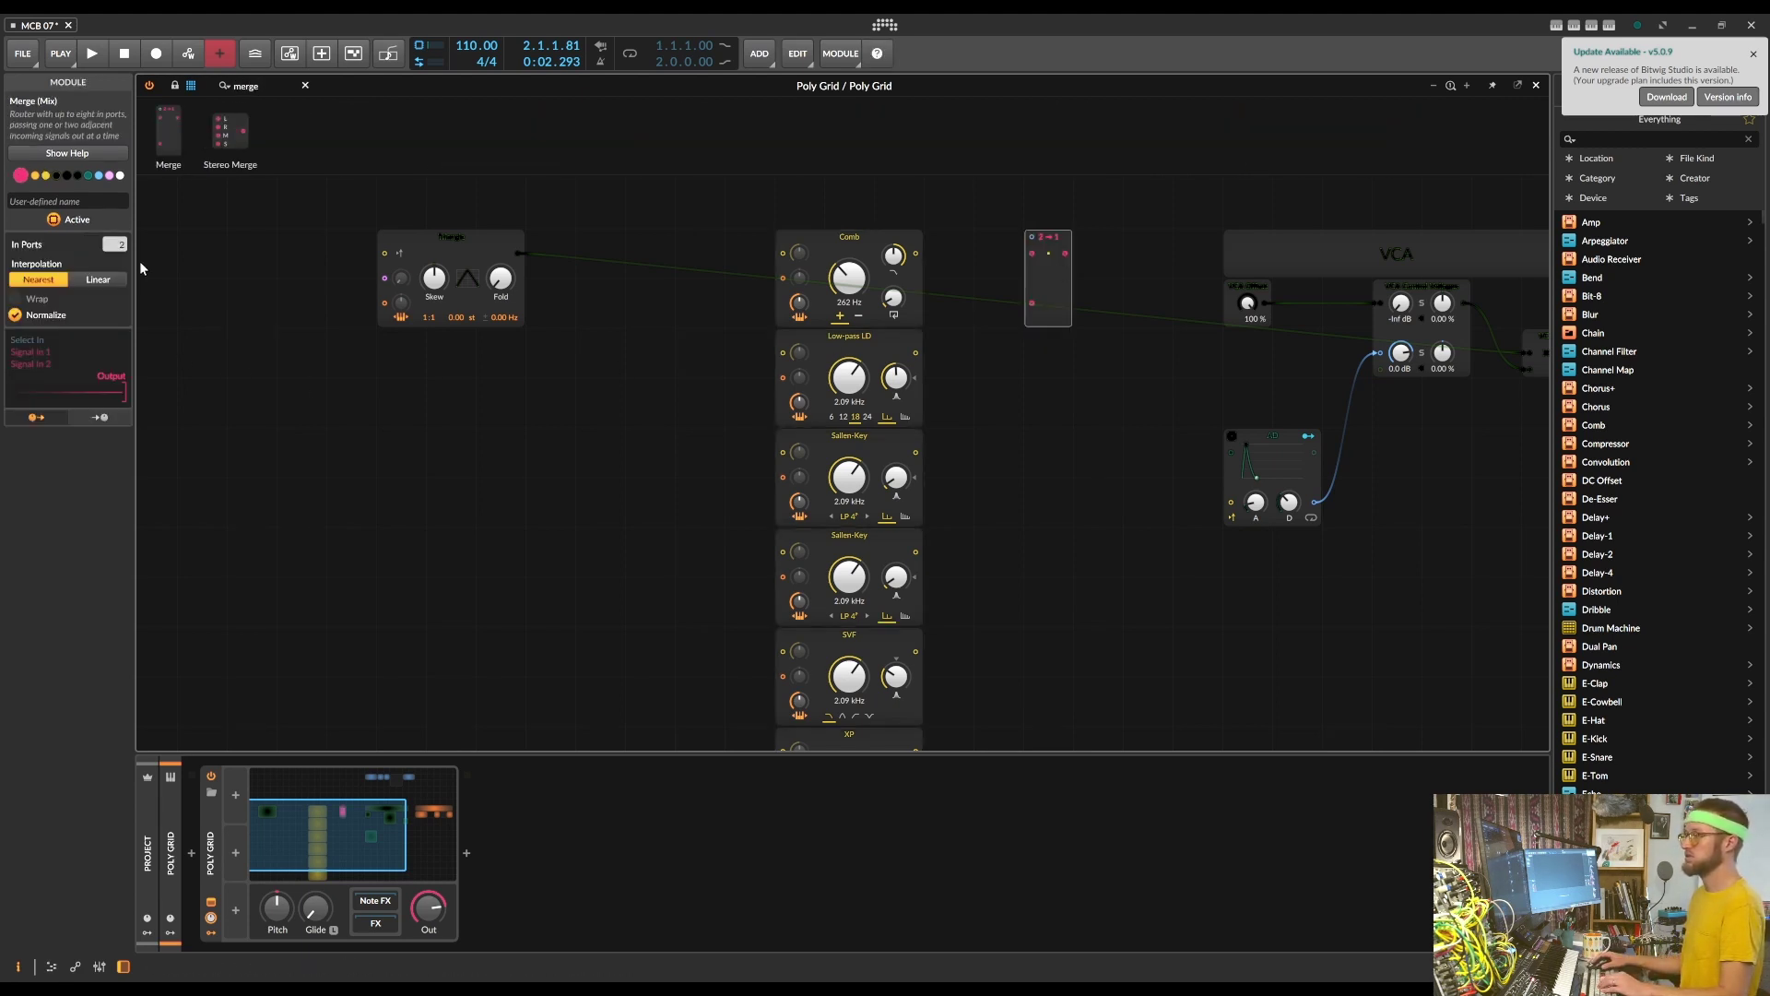
{"action": "left_click_drag", "start_coordinate": [114, 244], "coordinate": [114, 226]}
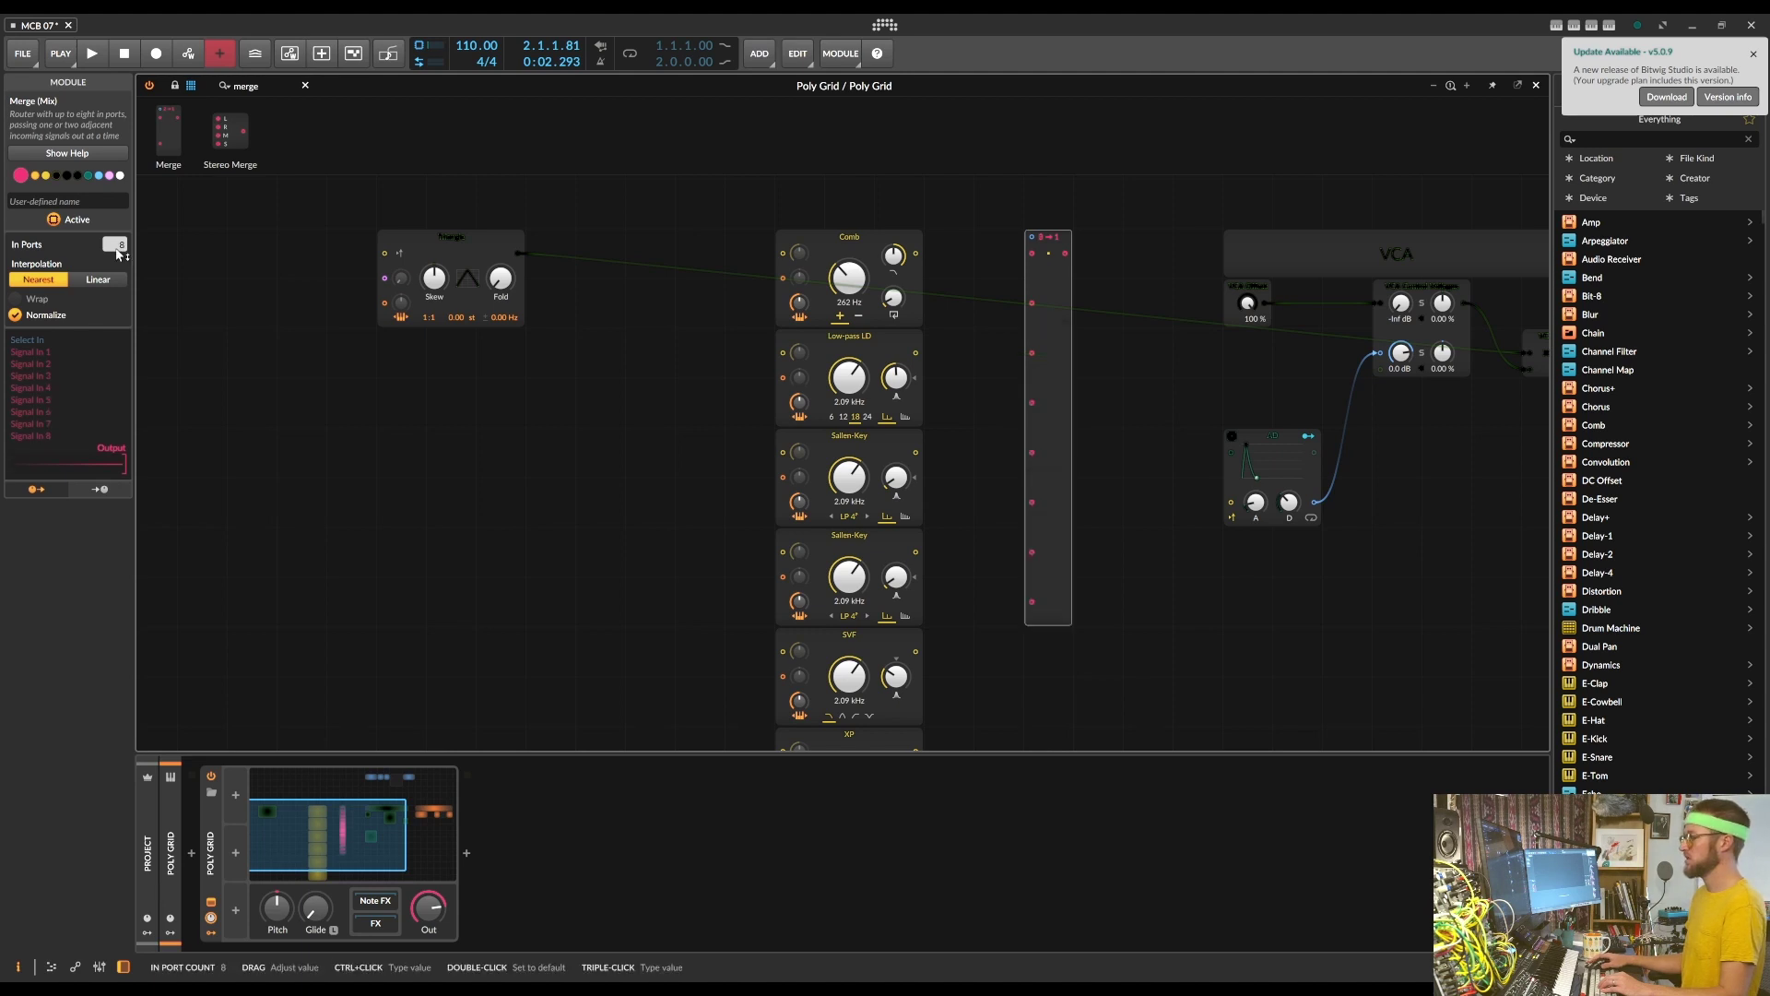
{"action": "left_click_drag", "start_coordinate": [125, 250], "coordinate": [125, 257]}
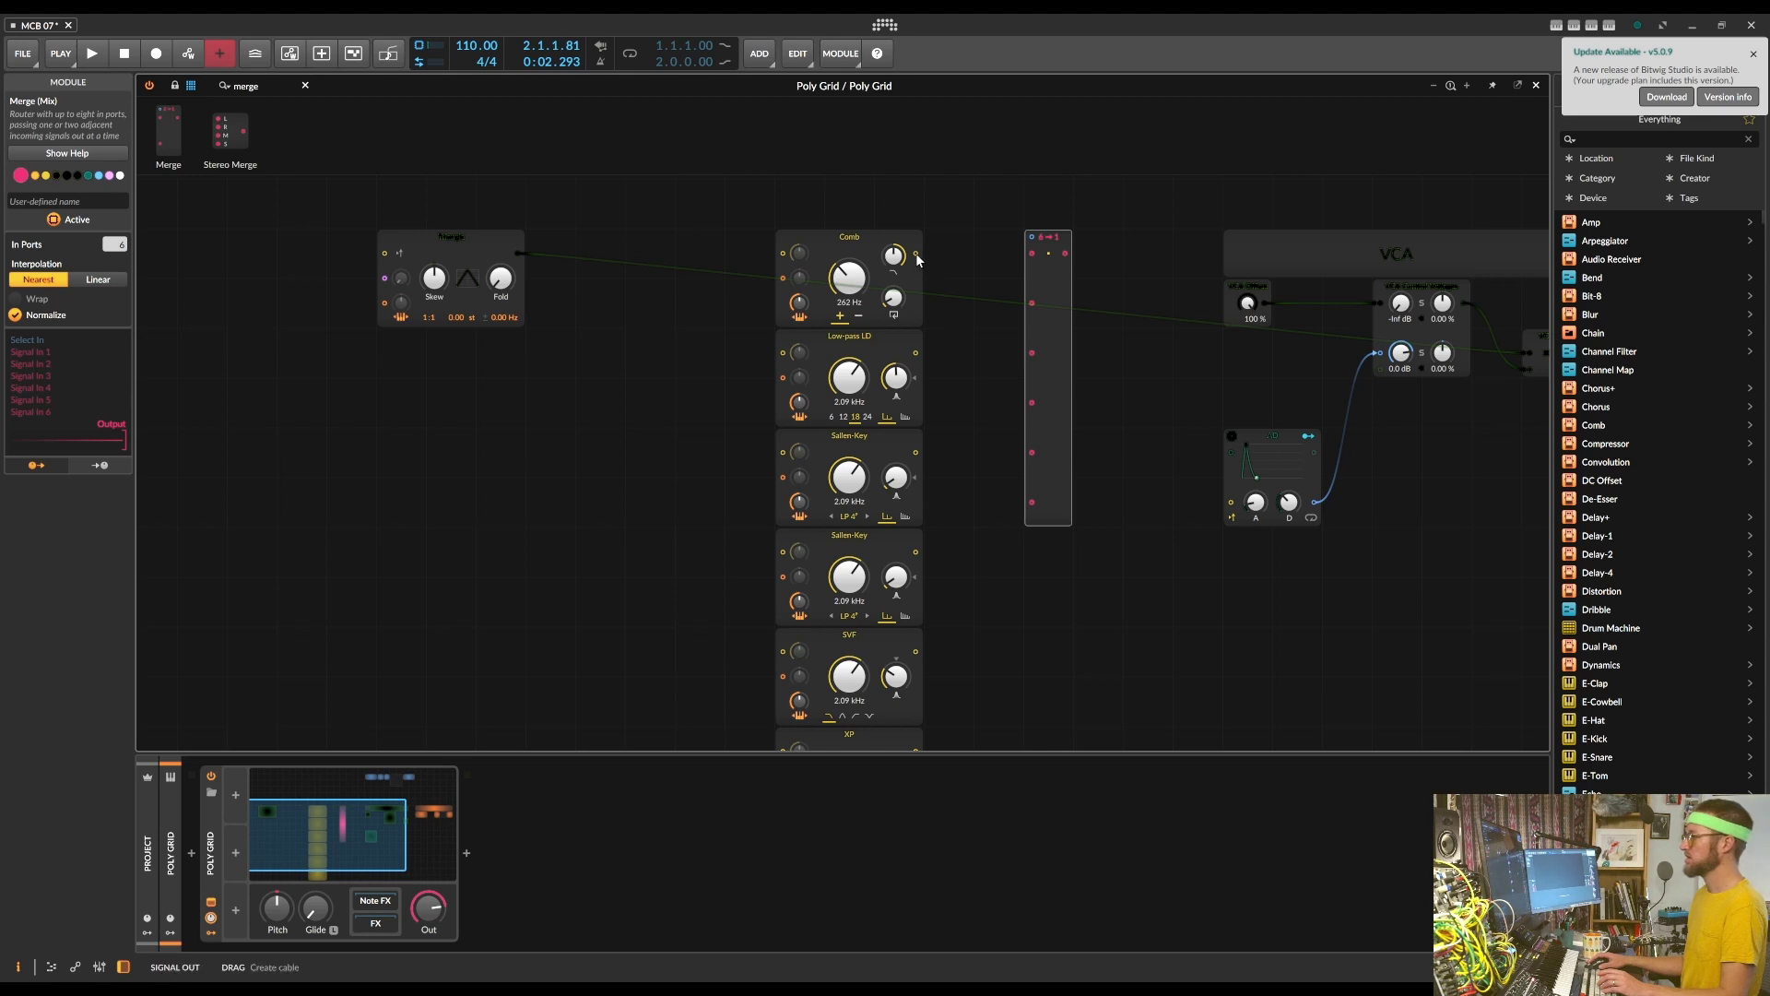
Patch the six filter outputs in order into the Merge module's six inputs, keeping its interpolation at Nearest
{"action": "left_click_drag", "start_coordinate": [915, 252], "coordinate": [1032, 252]}
{"action": "left_click_drag", "start_coordinate": [915, 352], "coordinate": [1032, 302]}
{"action": "left_click_drag", "start_coordinate": [915, 452], "coordinate": [1031, 352]}
{"action": "left_click_drag", "start_coordinate": [915, 551], "coordinate": [1032, 402]}
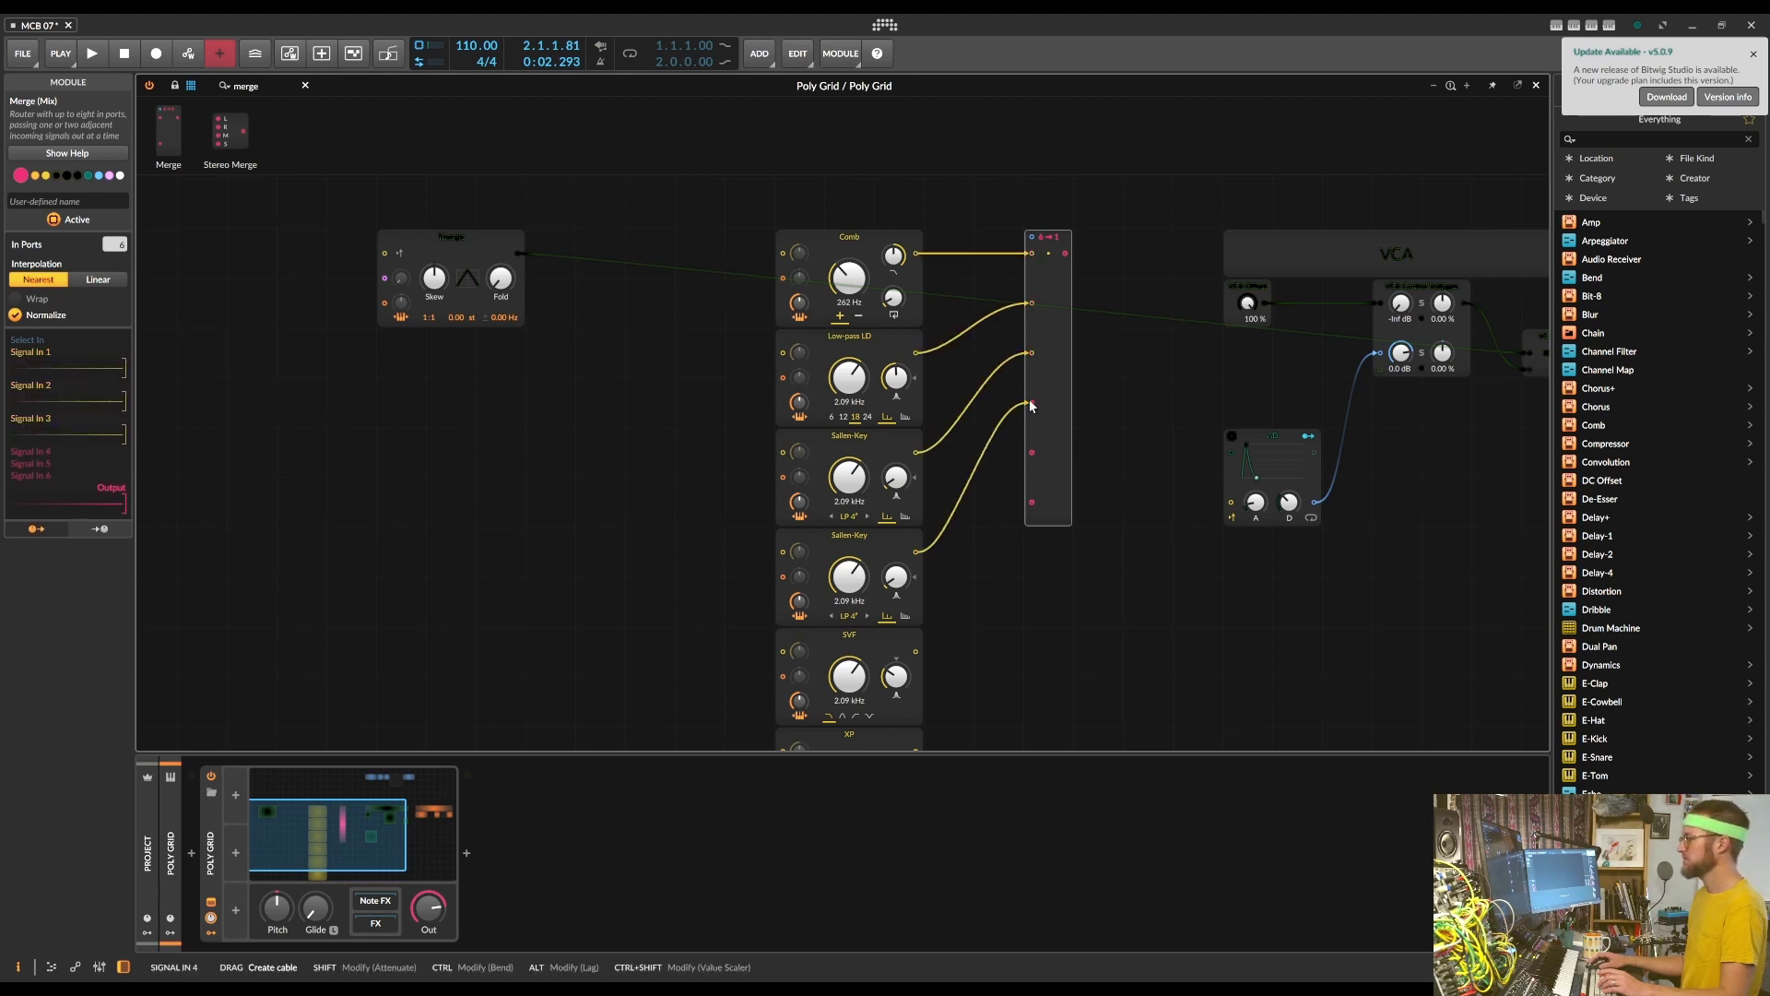
{"action": "left_click_drag", "start_coordinate": [916, 651], "coordinate": [1032, 452]}
{"action": "scroll", "coordinate": [977, 535], "scroll_direction": "down", "scroll_amount": 3}
{"action": "left_click_drag", "start_coordinate": [916, 601], "coordinate": [1031, 352]}
{"action": "scroll", "coordinate": [1180, 415], "scroll_direction": "up", "scroll_amount": 4}
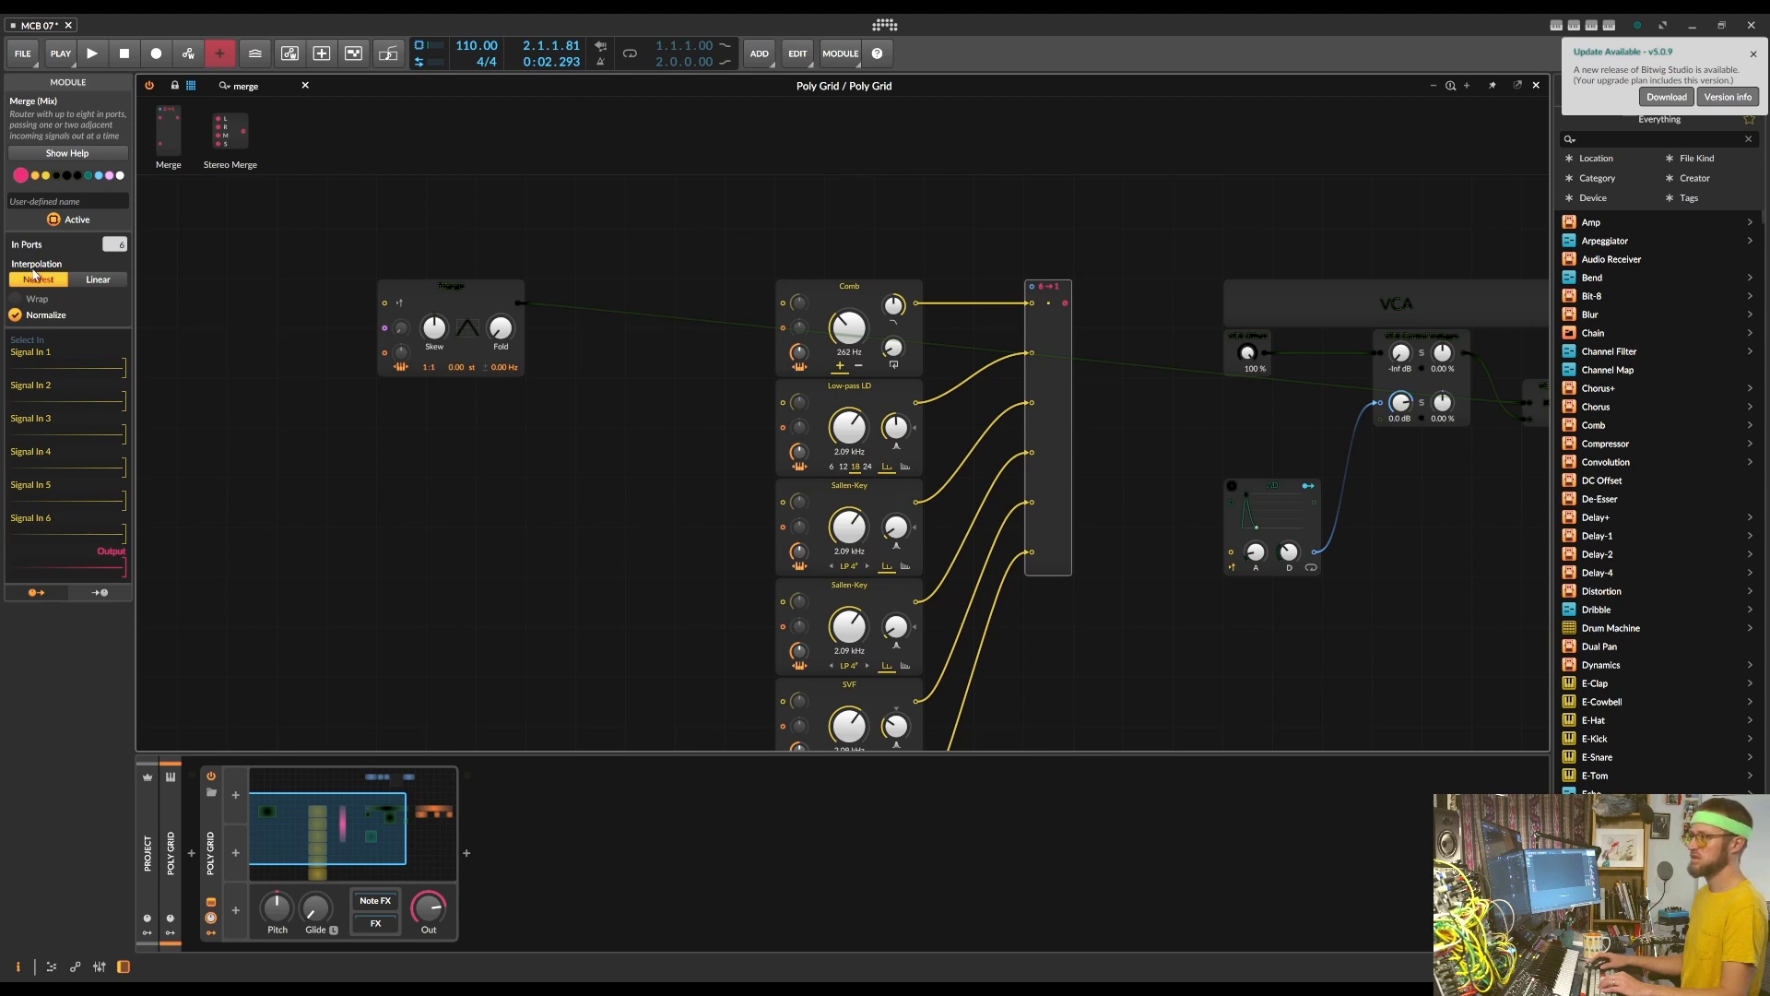
{"action": "left_click", "coordinate": [111, 284]}
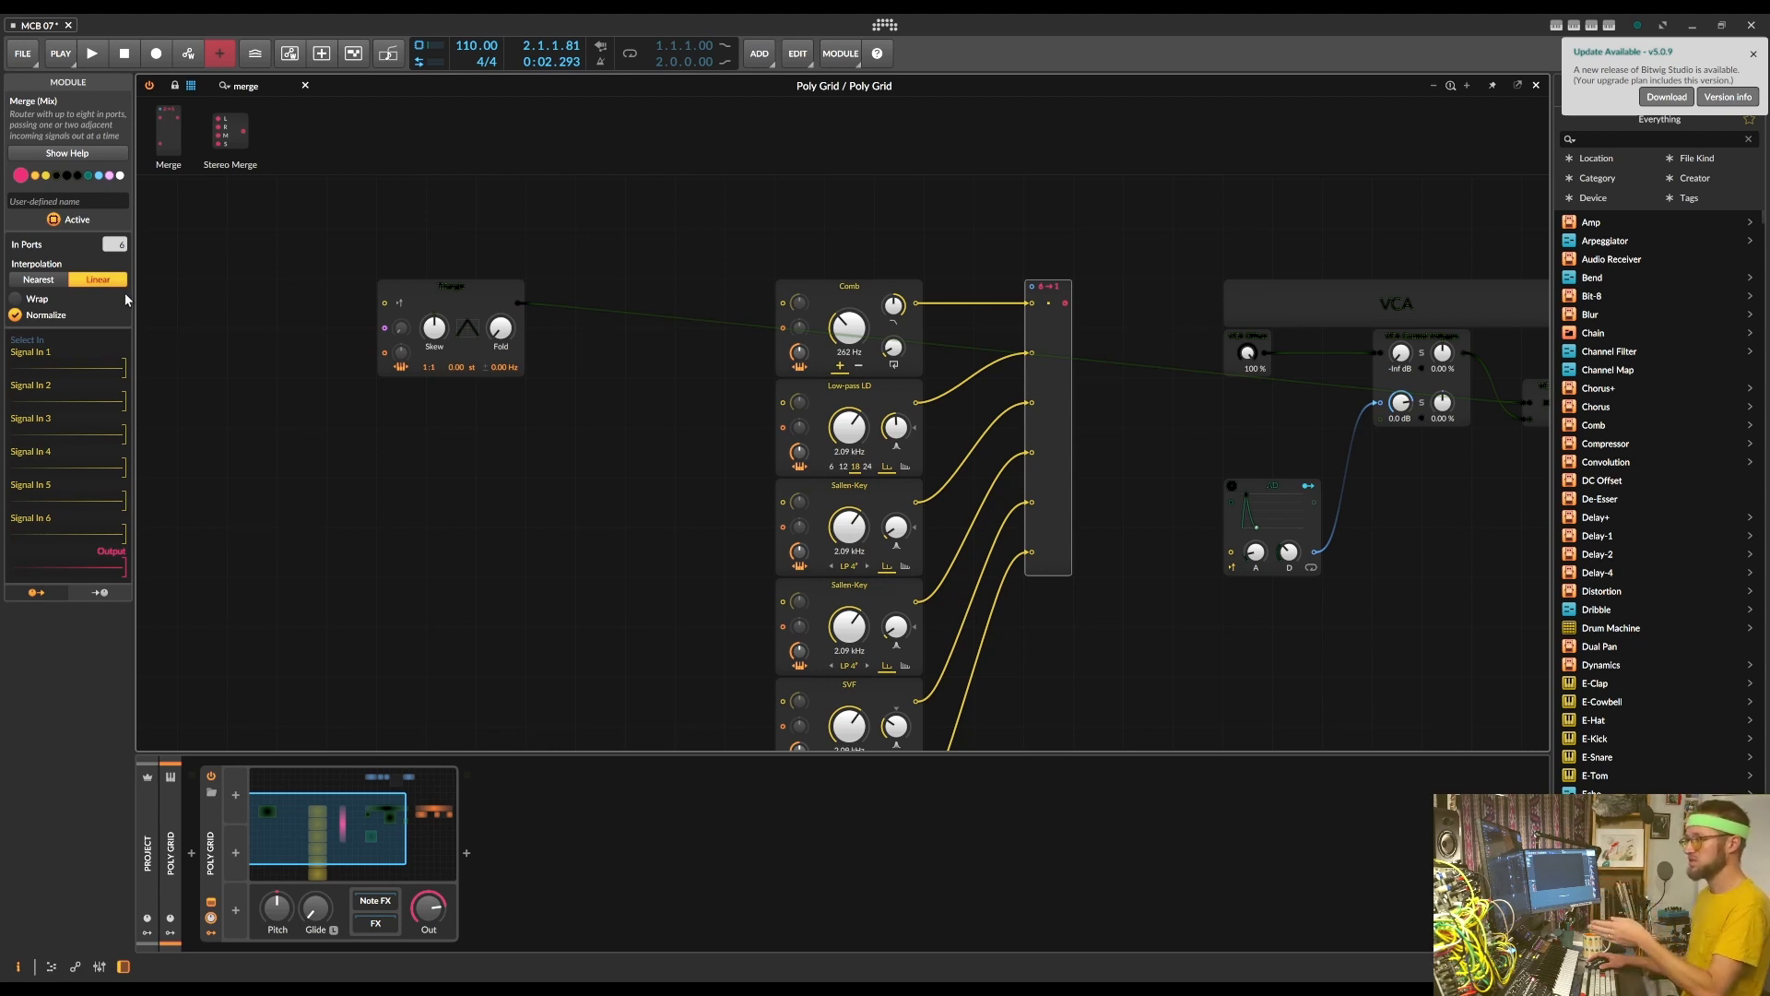
{"action": "left_click", "coordinate": [50, 282]}
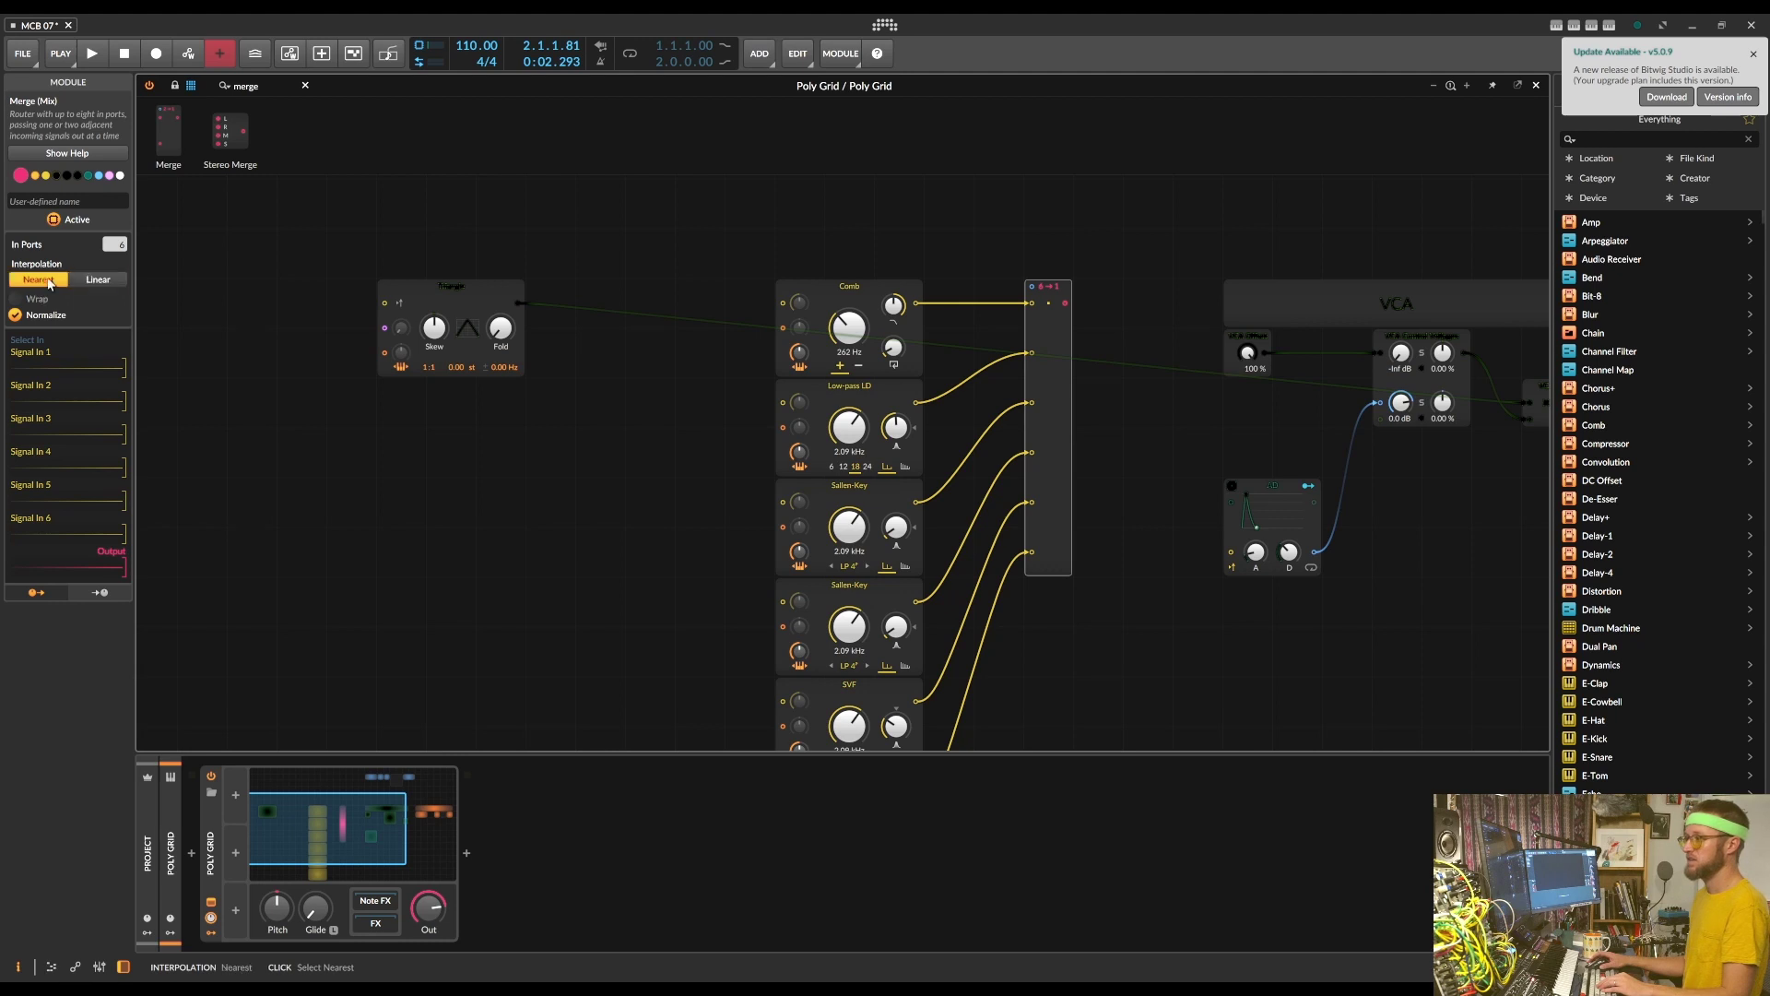
Add a Value module at 0% to drive the Merge module's select input, and route the Merge output into the VCA module
{"action": "double_click", "coordinate": [276, 84]}
{"action": "type", "text": "value"}
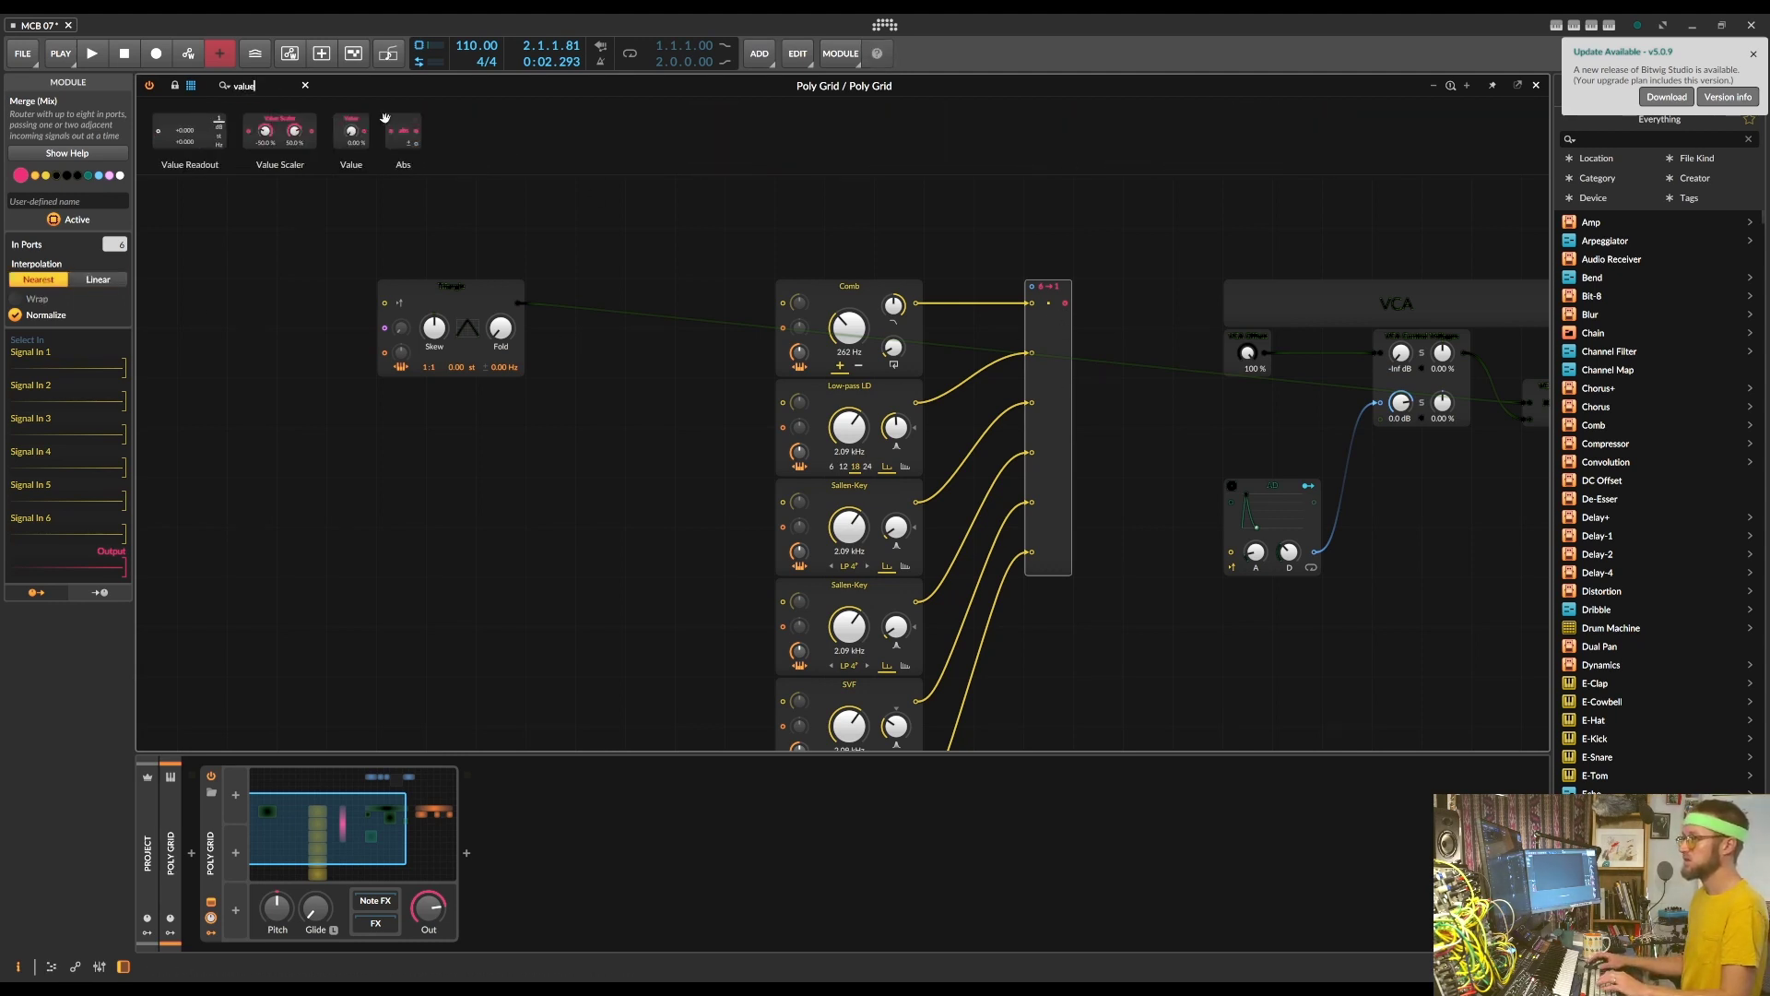
{"action": "left_click_drag", "start_coordinate": [385, 118], "coordinate": [1033, 338]}
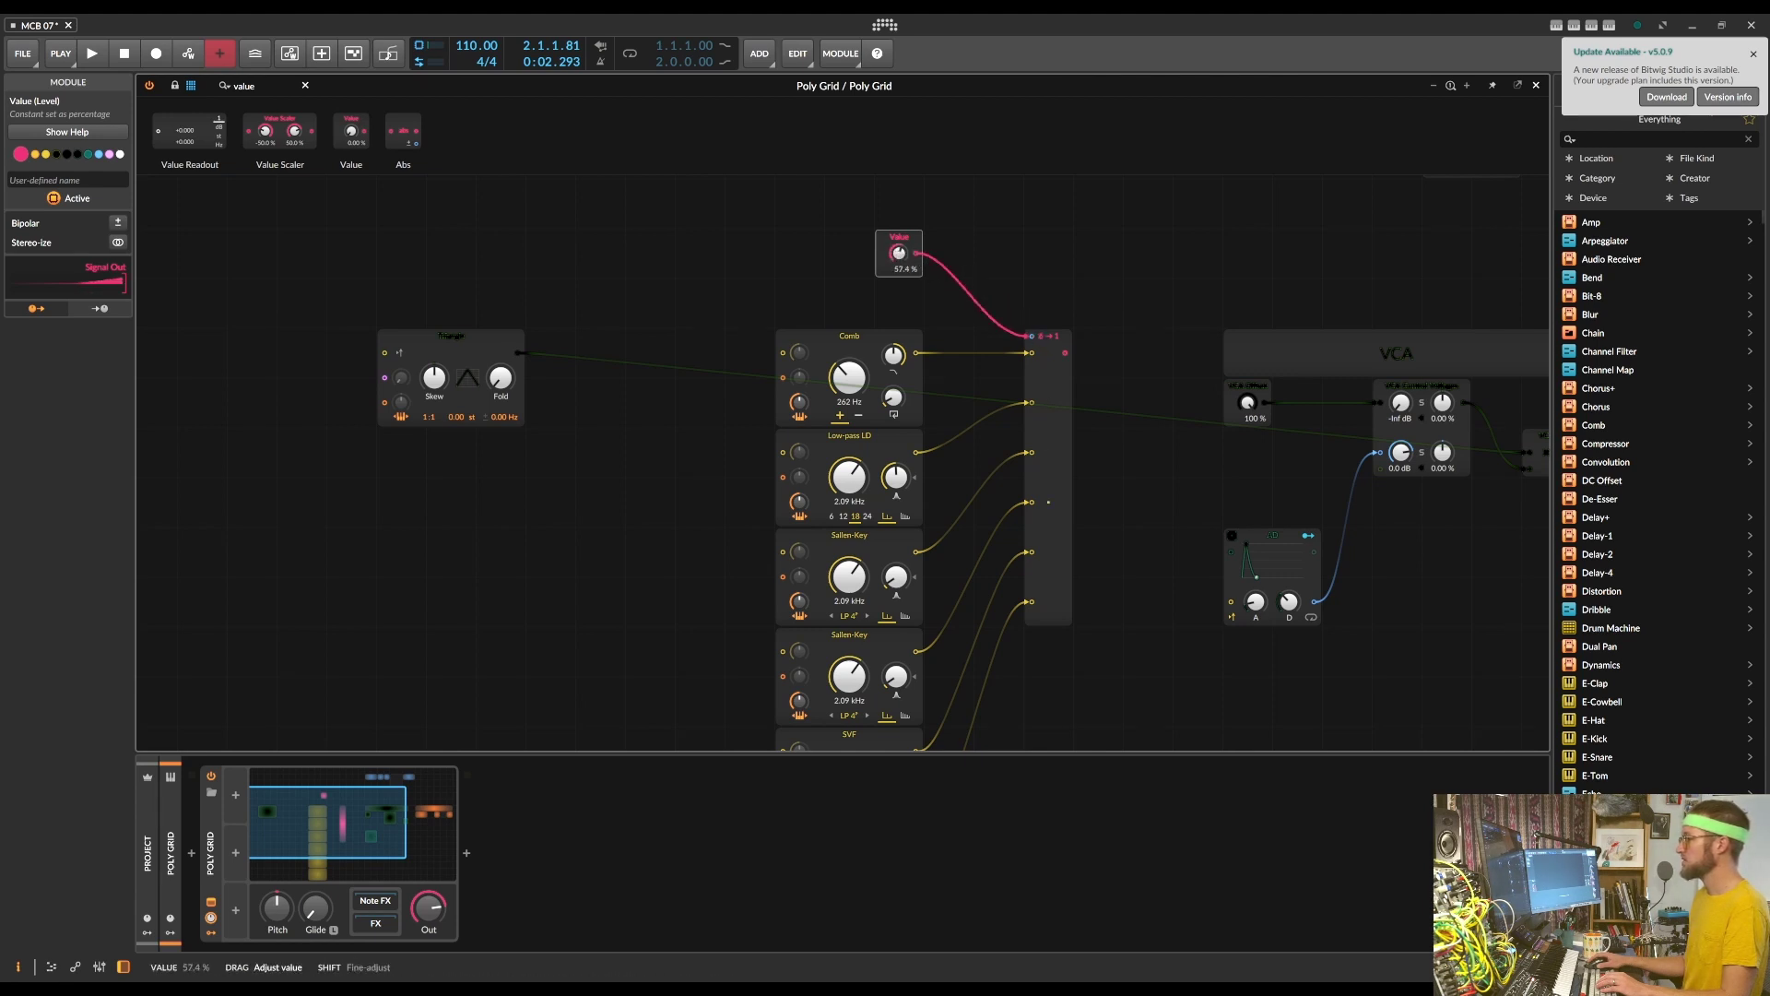
{"action": "left_click_drag", "start_coordinate": [898, 252], "coordinate": [898, 269]}
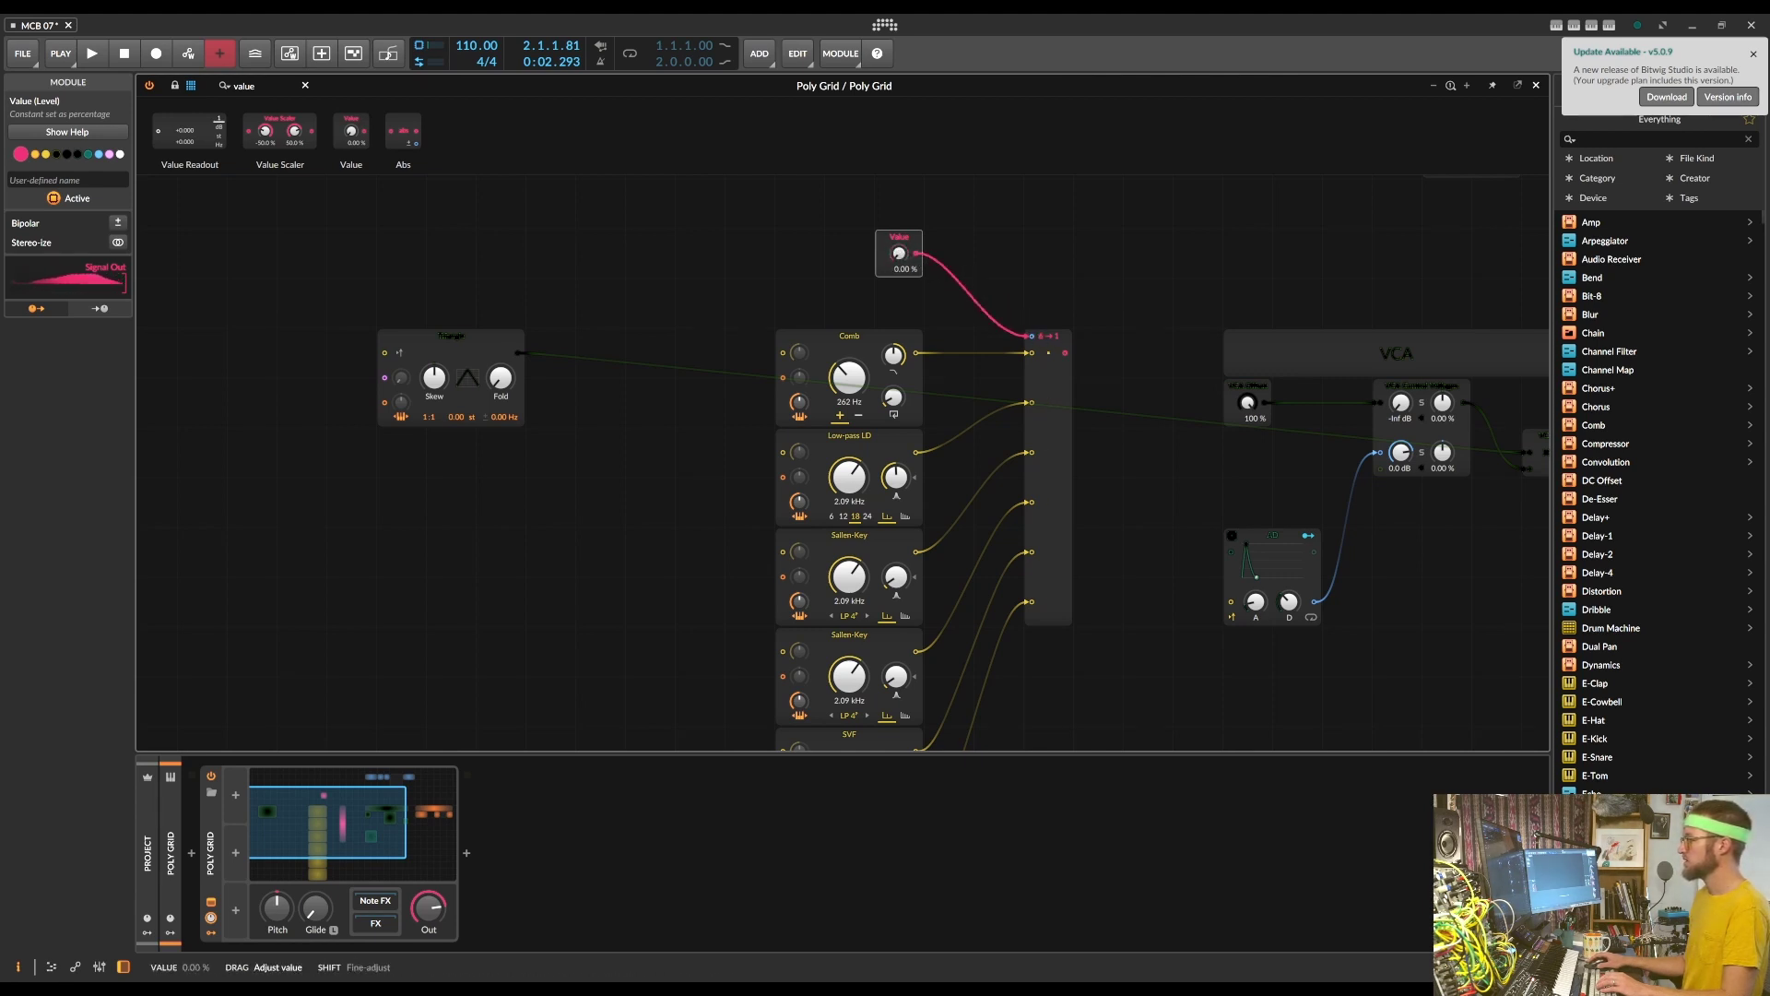
{"action": "left_click_drag", "start_coordinate": [1064, 351], "coordinate": [1301, 426]}
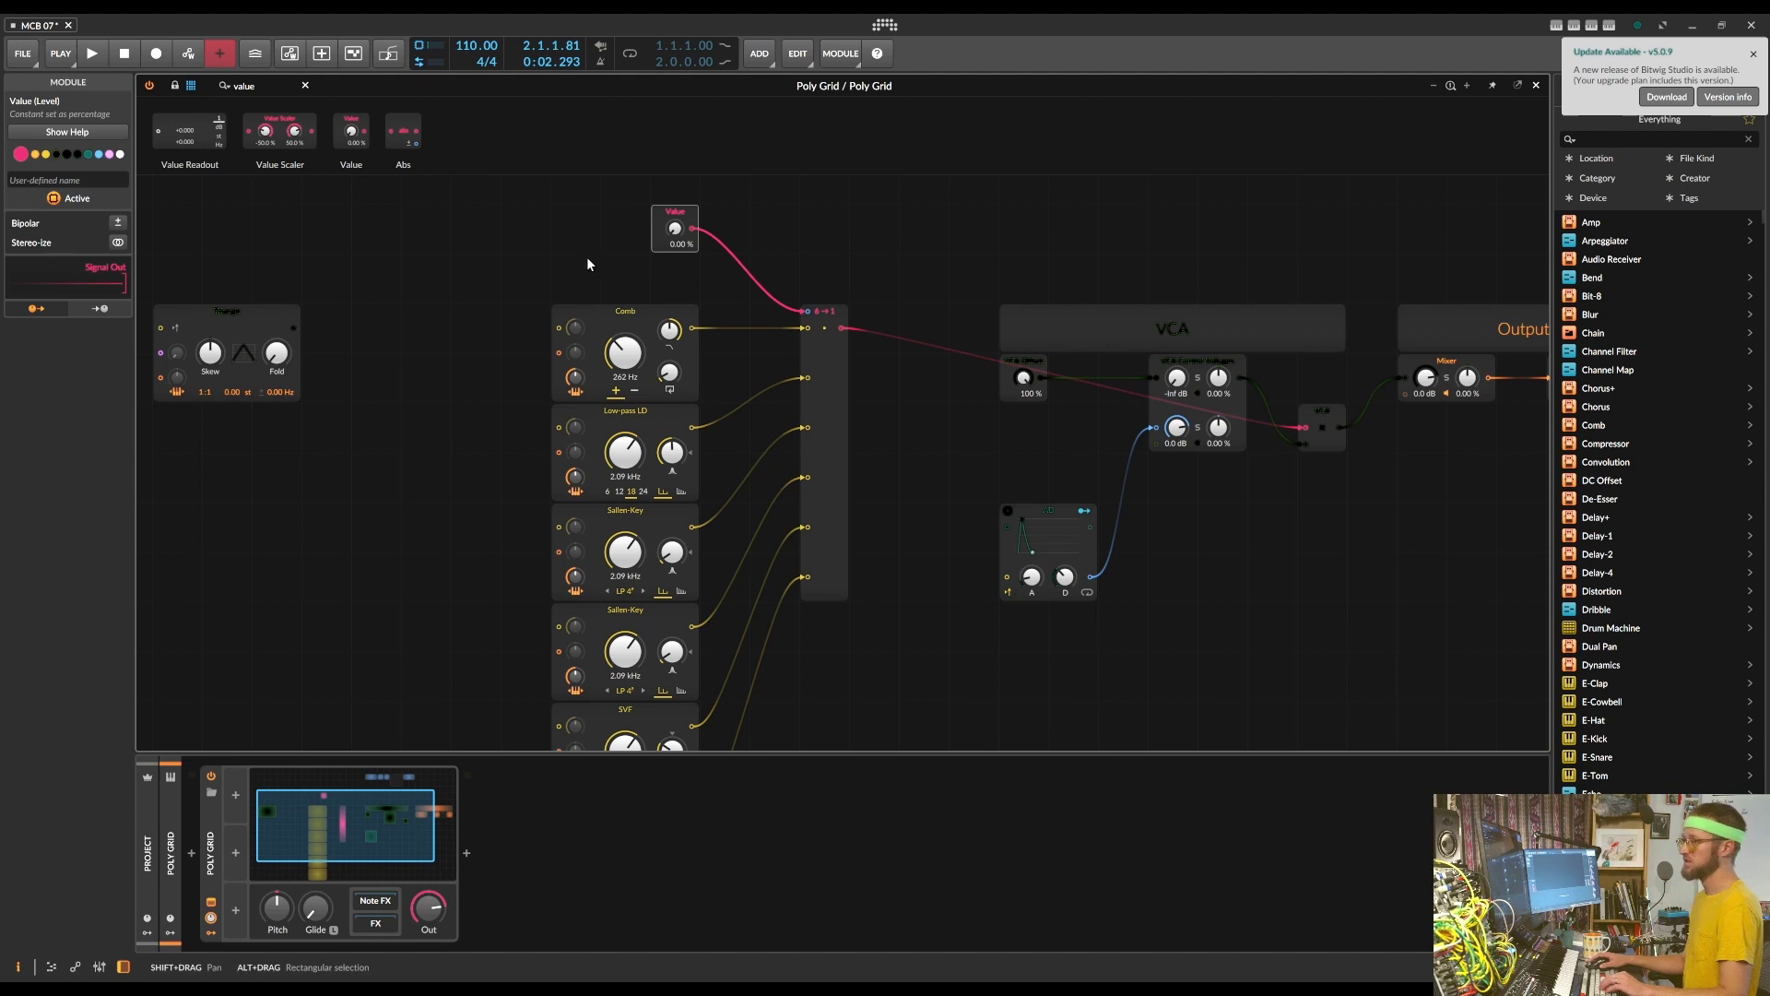
Name the Value module controlling the Merge "Filter Select" and color it yellow
{"action": "scroll", "coordinate": [587, 256], "scroll_direction": "left", "scroll_amount": 5}
{"action": "type", "text": "Filt"}
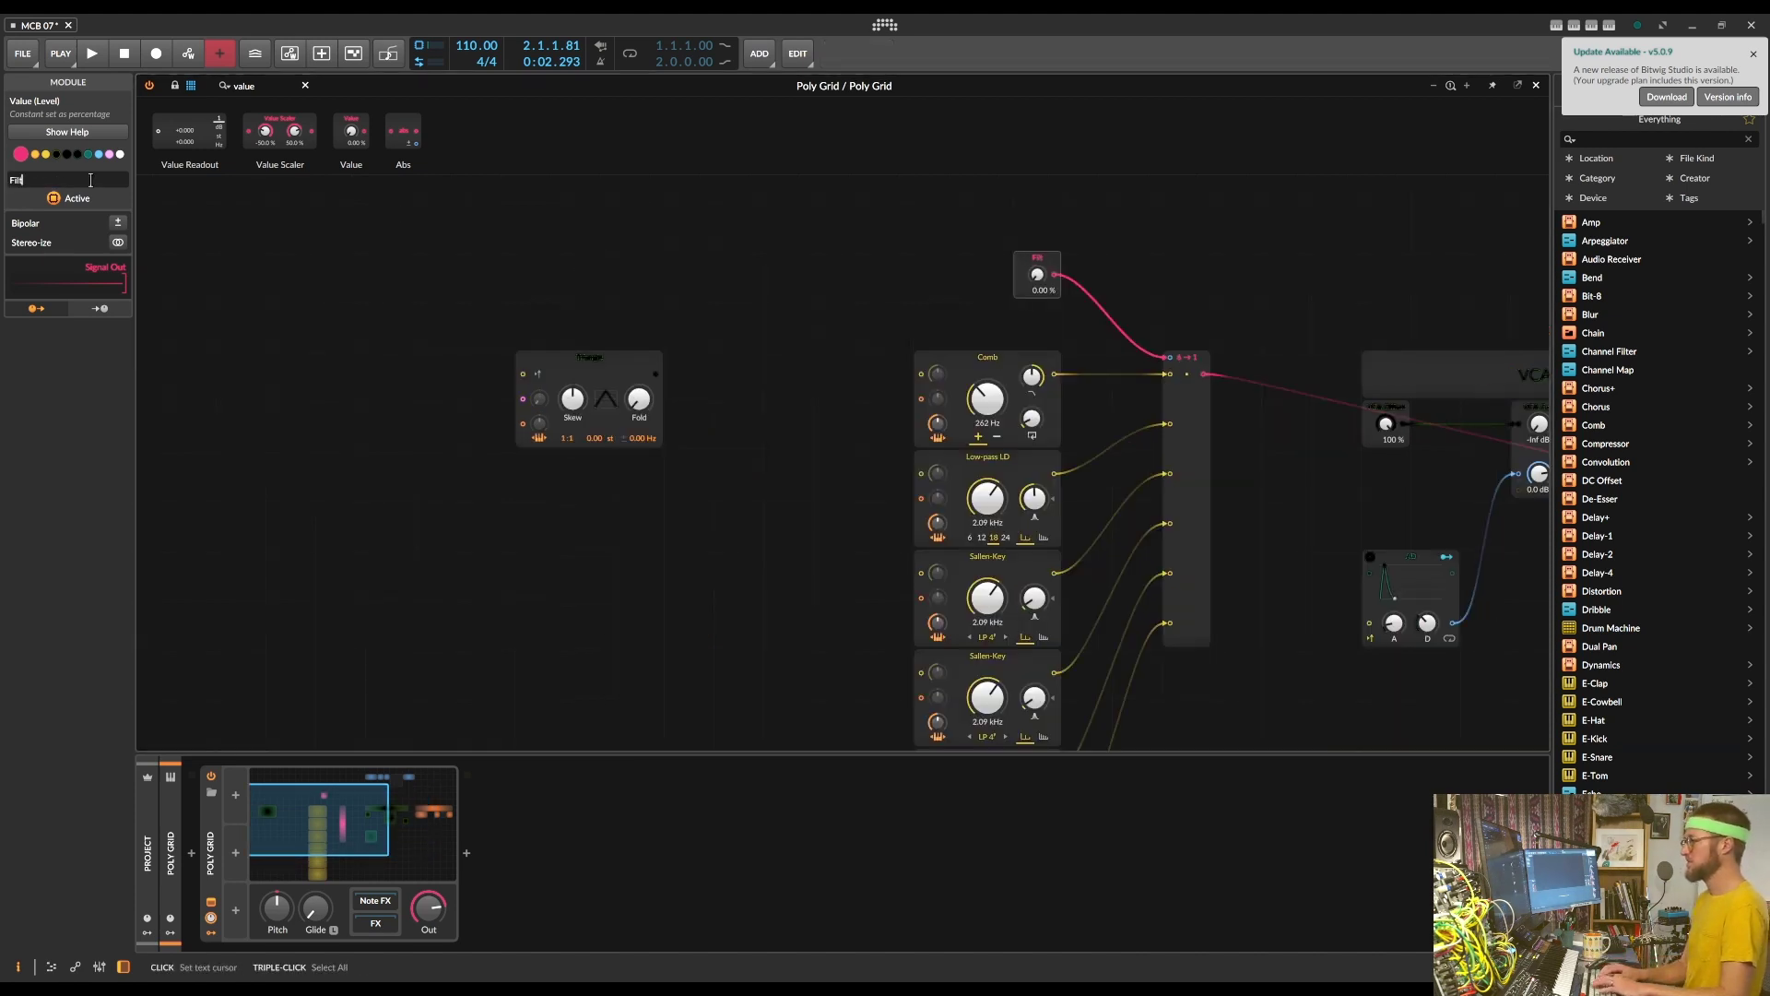
{"action": "scroll", "coordinate": [604, 296], "scroll_direction": "down", "scroll_amount": 2}
{"action": "scroll", "coordinate": [603, 296], "scroll_direction": "right", "scroll_amount": 1}
Add a Split module between the Triangle oscillator and the filter stack, and give it six output ports
{"action": "left_click", "coordinate": [603, 297]}
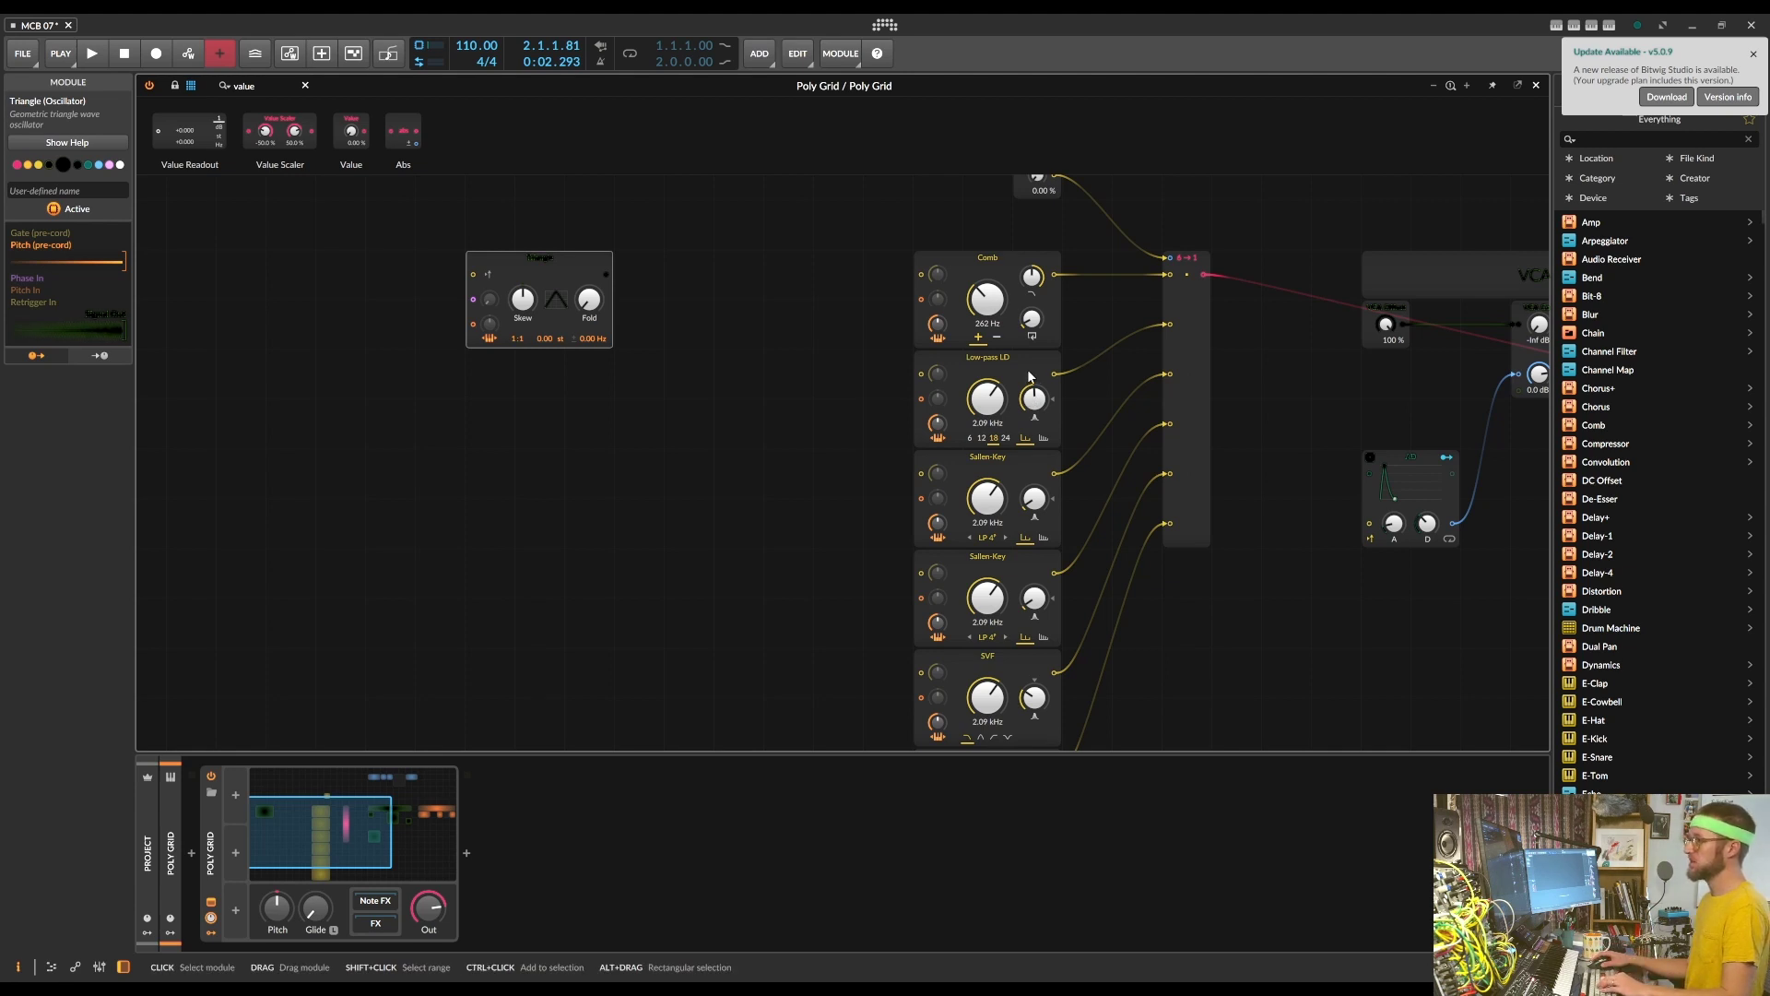
{"action": "left_click", "coordinate": [244, 85]}
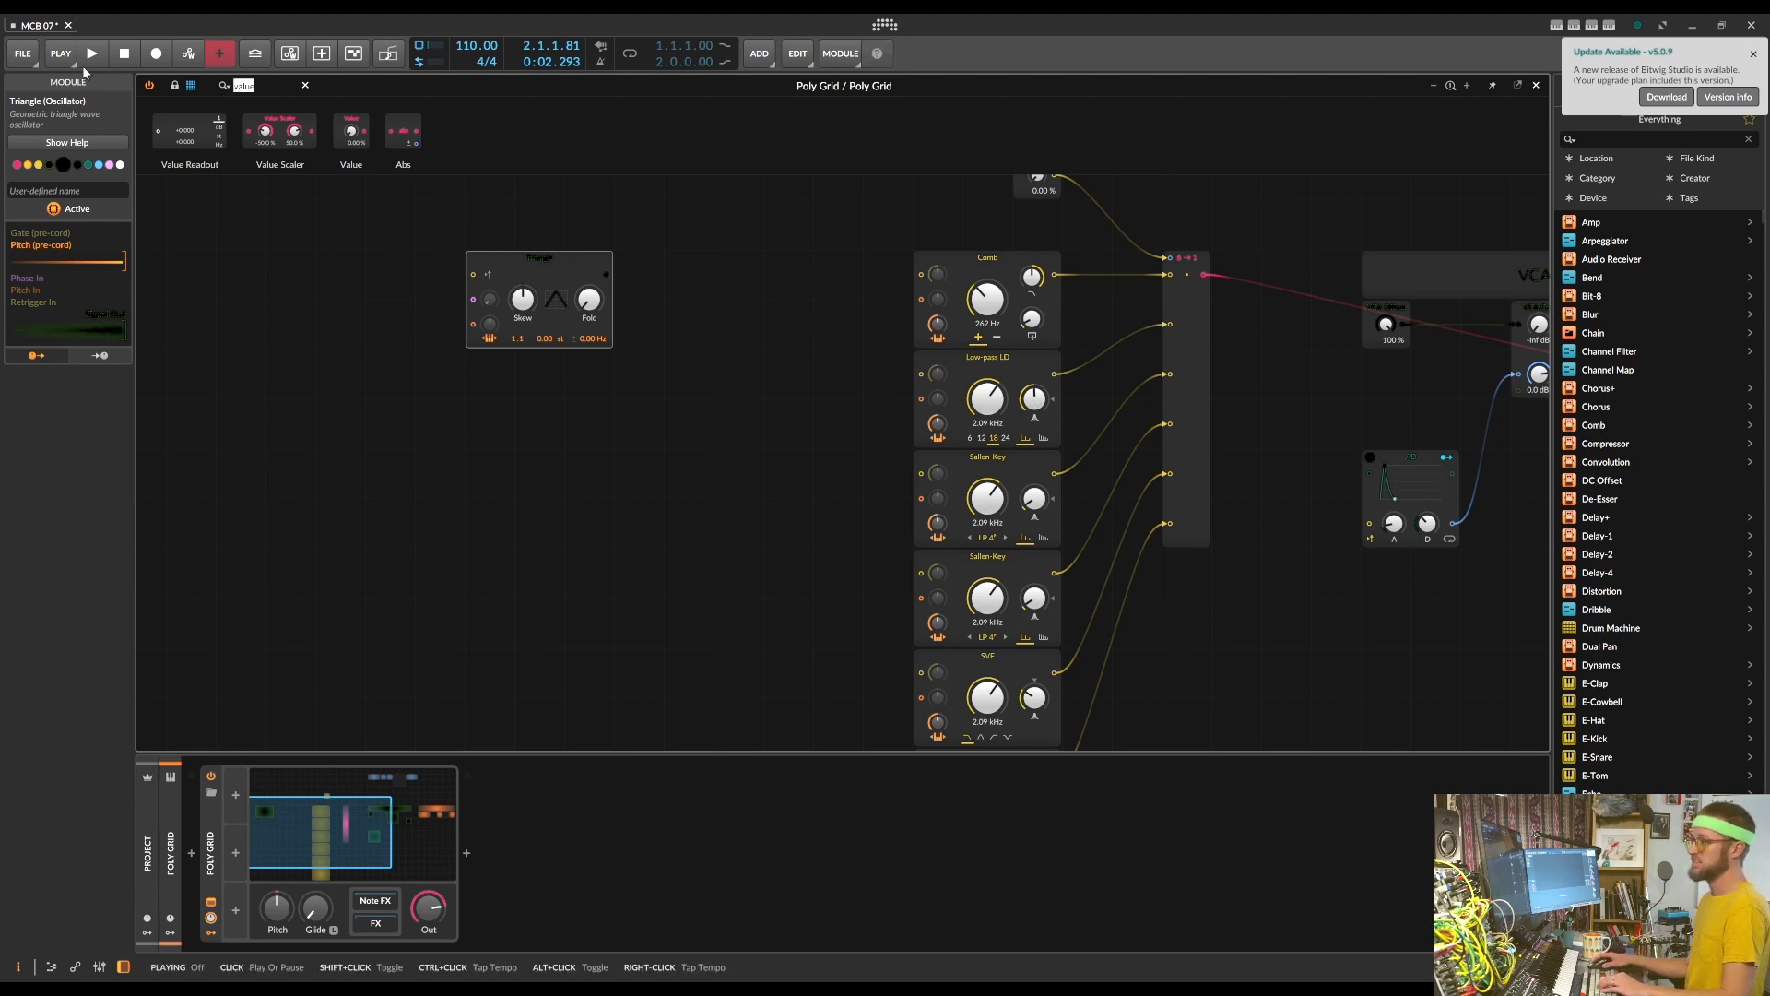
{"action": "type", "text": "split"}
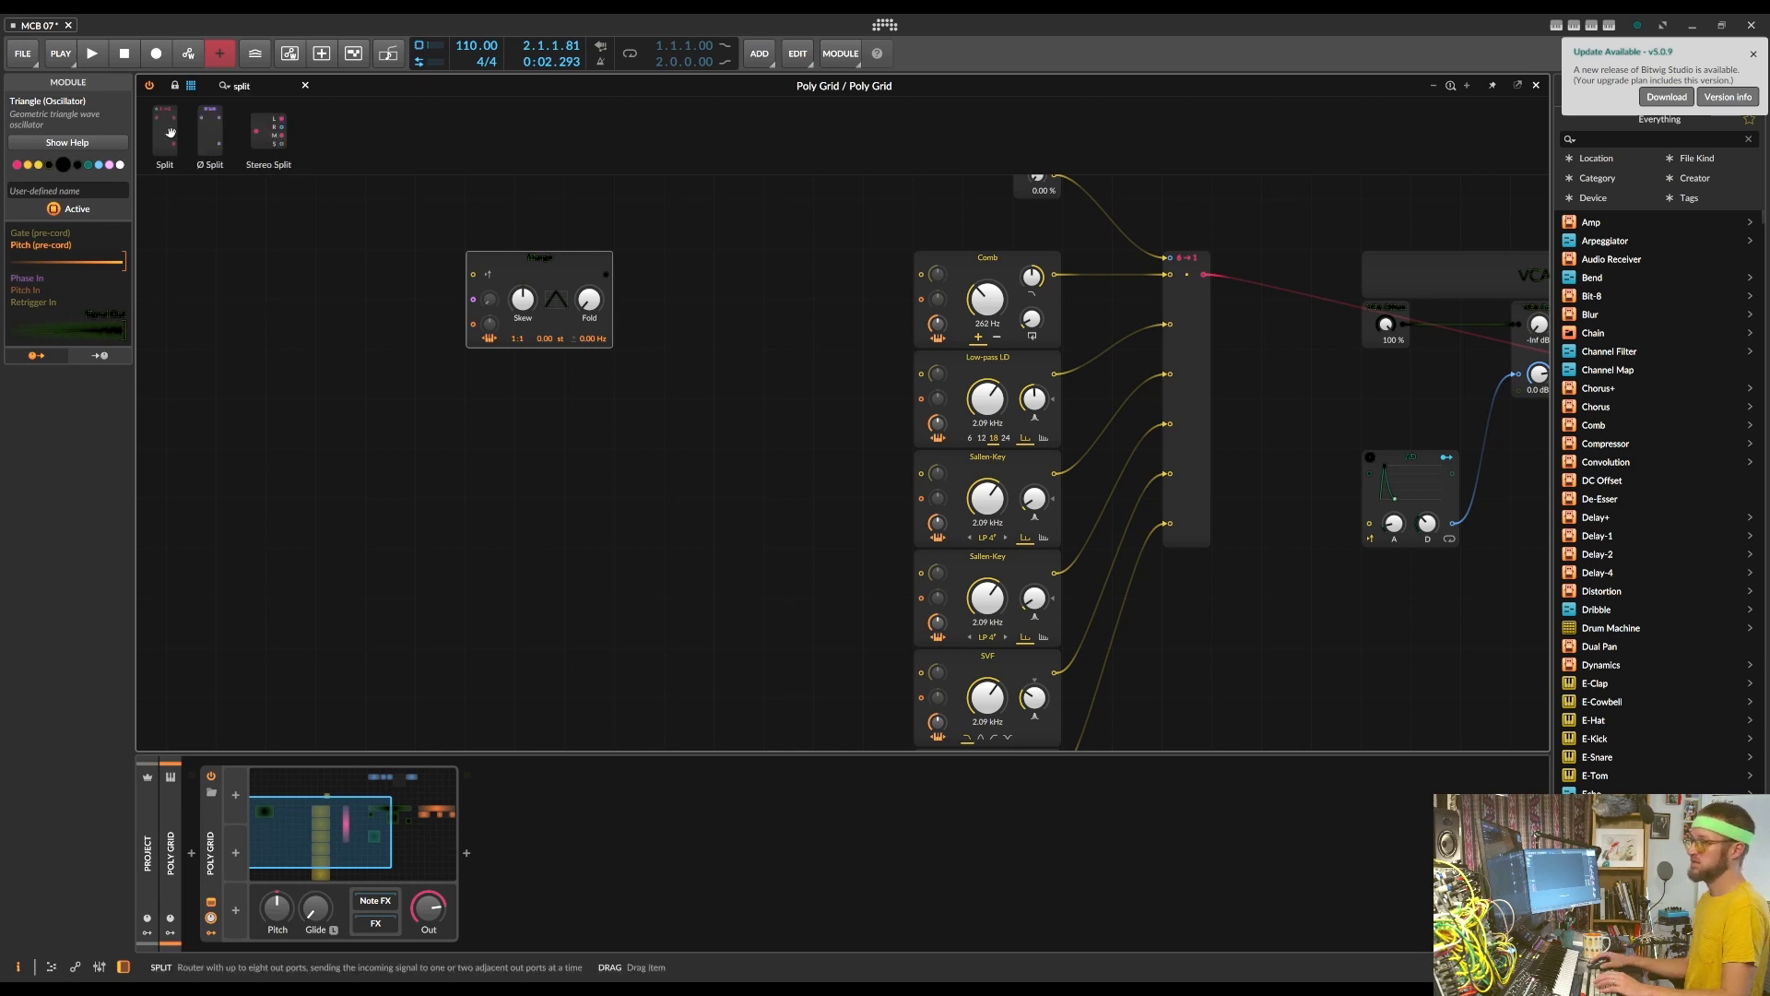
{"action": "key", "text": "Return"}
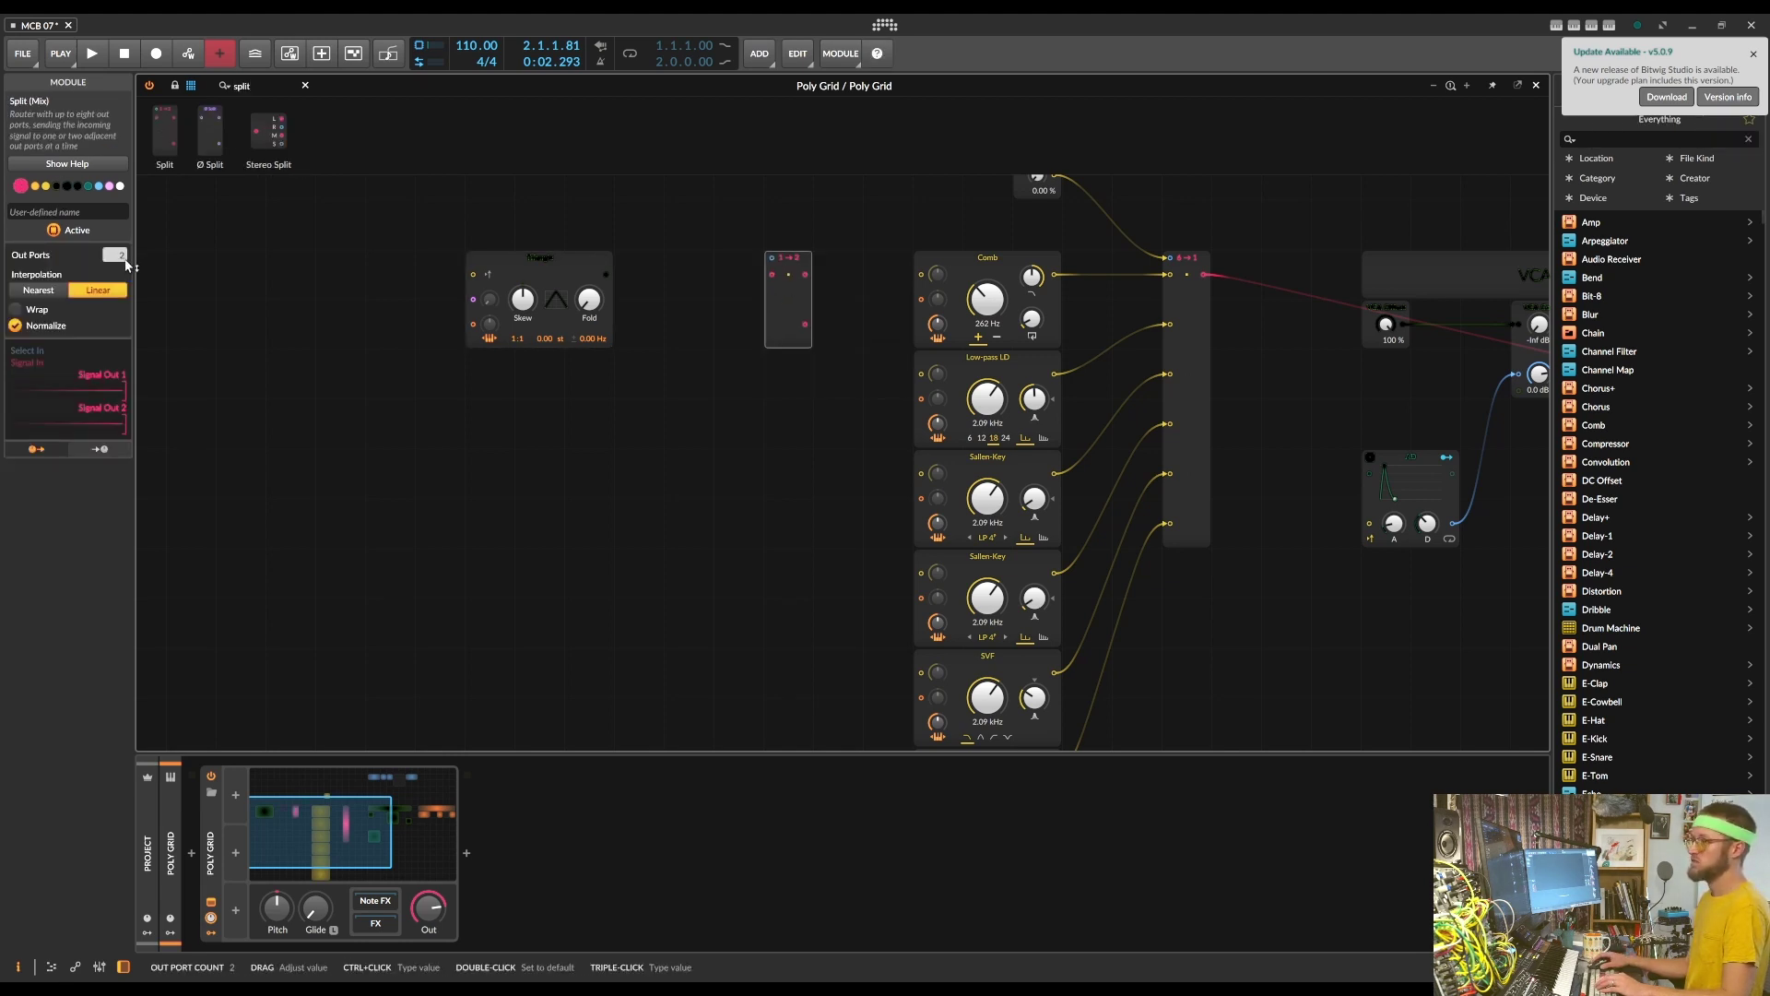
{"action": "left_click_drag", "start_coordinate": [116, 255], "coordinate": [129, 265]}
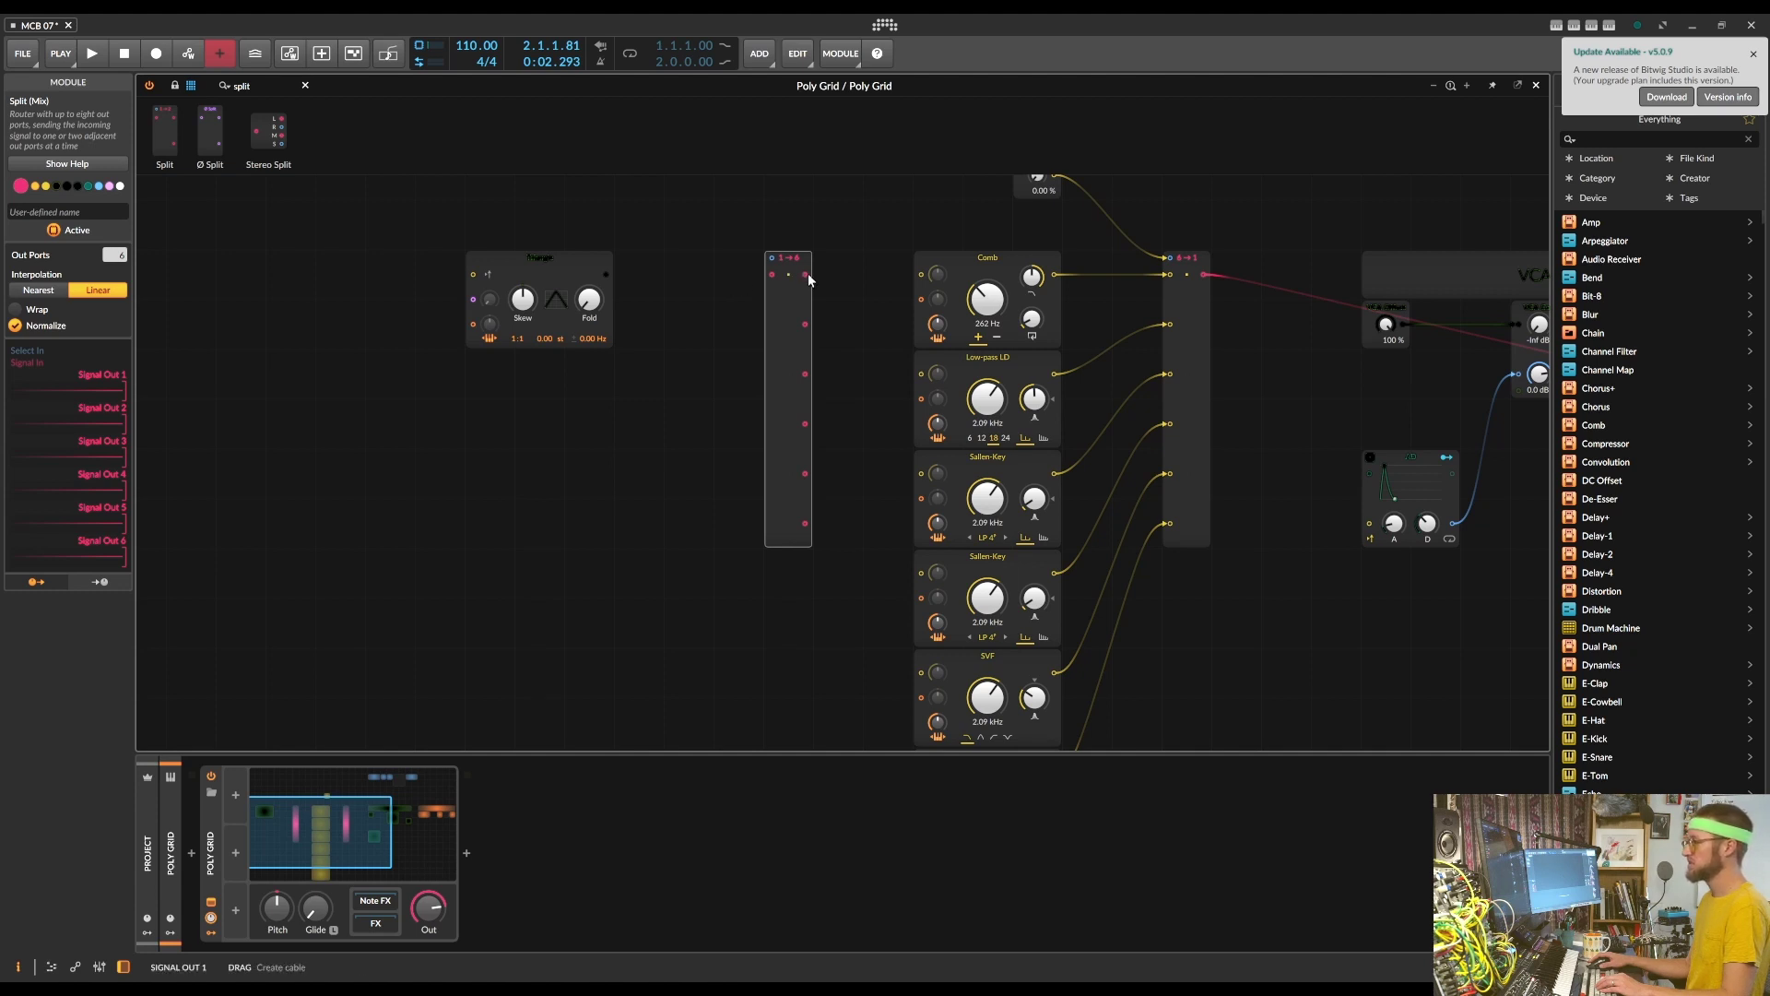
Patch the Split module's six outputs in order into the filters' signal inputs and move it slightly away from the filters
{"action": "left_click_drag", "start_coordinate": [808, 274], "coordinate": [920, 274]}
{"action": "left_click_drag", "start_coordinate": [807, 325], "coordinate": [920, 375]}
{"action": "left_click_drag", "start_coordinate": [806, 374], "coordinate": [924, 477]}
{"action": "left_click_drag", "start_coordinate": [806, 424], "coordinate": [921, 574]}
{"action": "left_click_drag", "start_coordinate": [805, 474], "coordinate": [923, 672]}
{"action": "left_click_drag", "start_coordinate": [805, 524], "coordinate": [920, 681]}
{"action": "scroll", "coordinate": [867, 586], "scroll_direction": "up", "scroll_amount": 2}
{"action": "left_click_drag", "start_coordinate": [790, 361], "coordinate": [740, 410]}
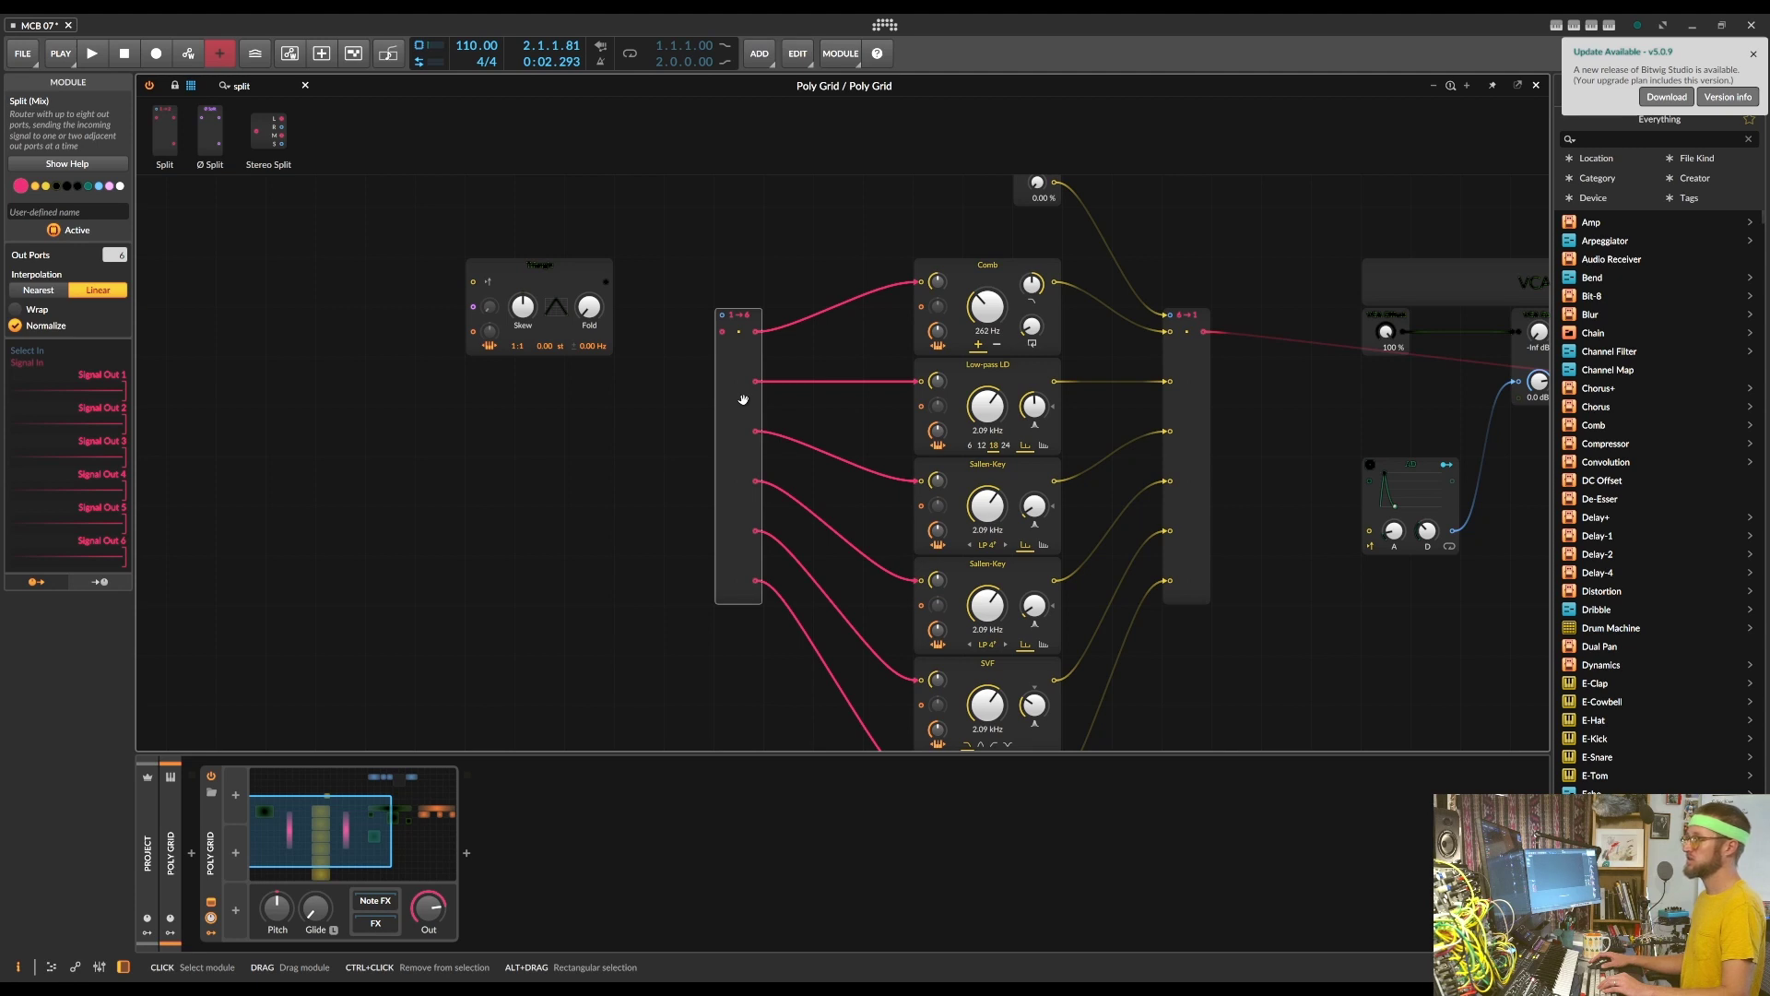
Connect Filter Select to the Split module's select input and the Triangle oscillator's output to its signal input
{"action": "scroll", "coordinate": [757, 356], "scroll_direction": "up", "scroll_amount": 1}
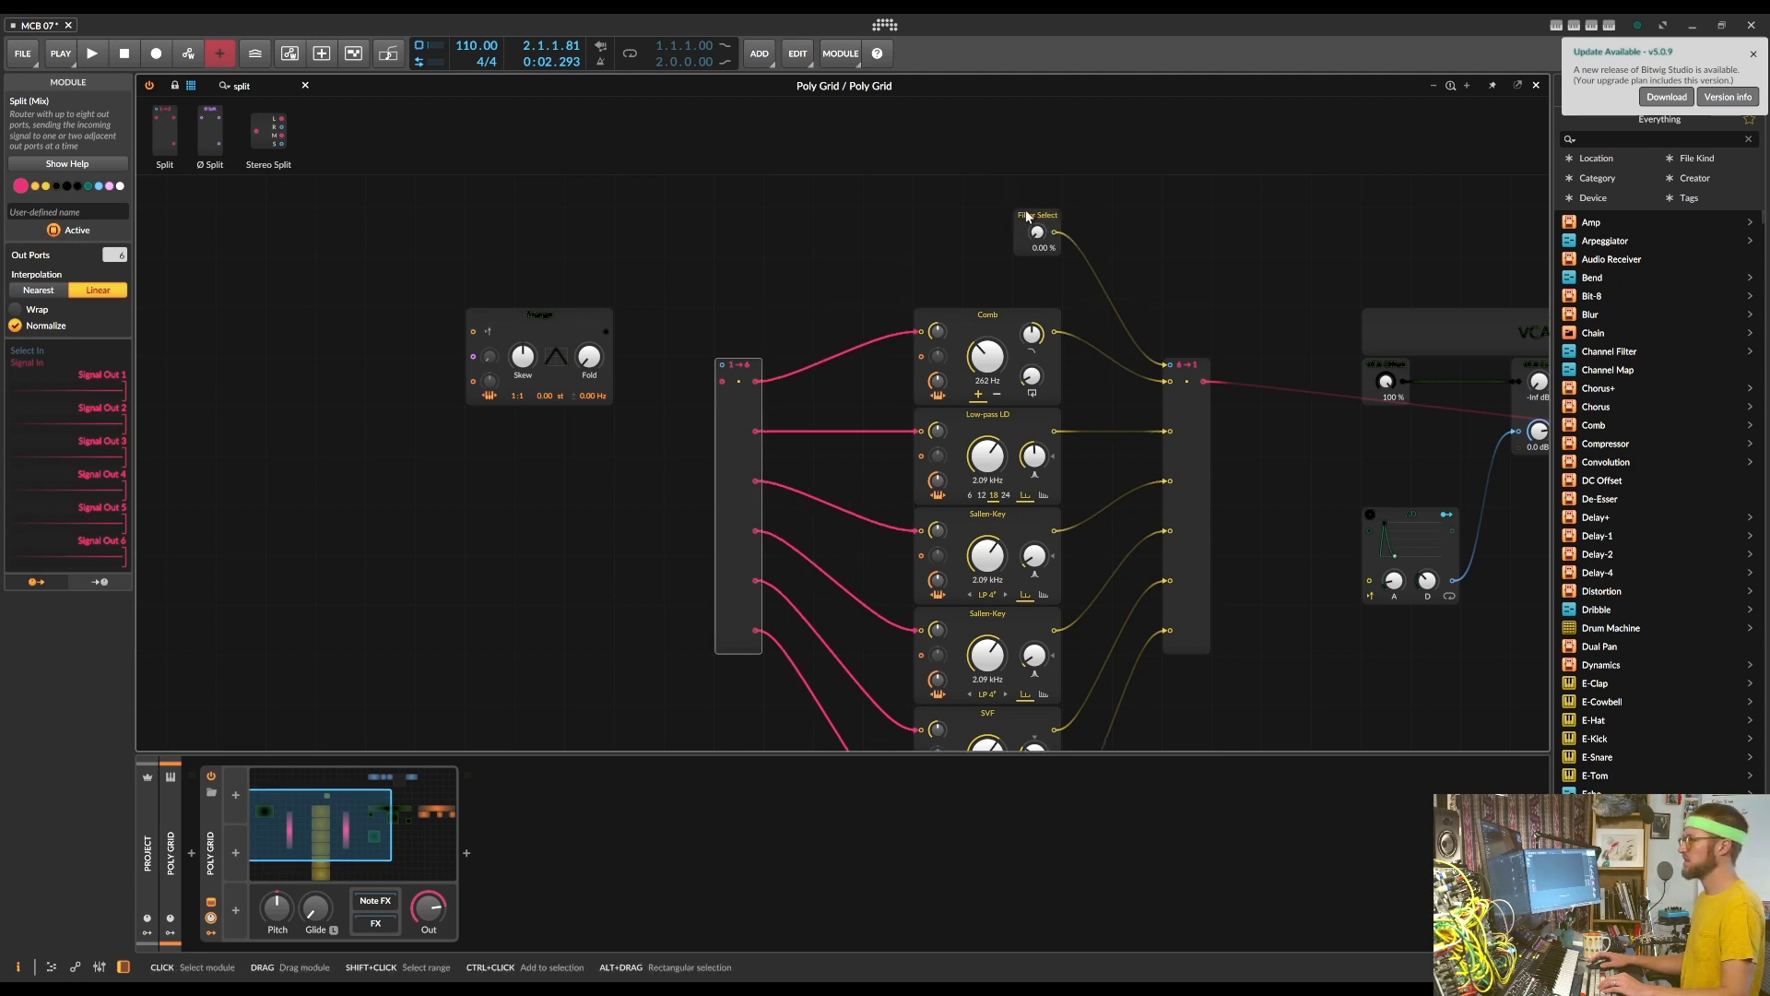
{"action": "left_click_drag", "start_coordinate": [1060, 236], "coordinate": [722, 365]}
{"action": "left_click_drag", "start_coordinate": [614, 333], "coordinate": [721, 381]}
{"action": "scroll", "coordinate": [1200, 330], "scroll_direction": "up", "scroll_amount": 1}
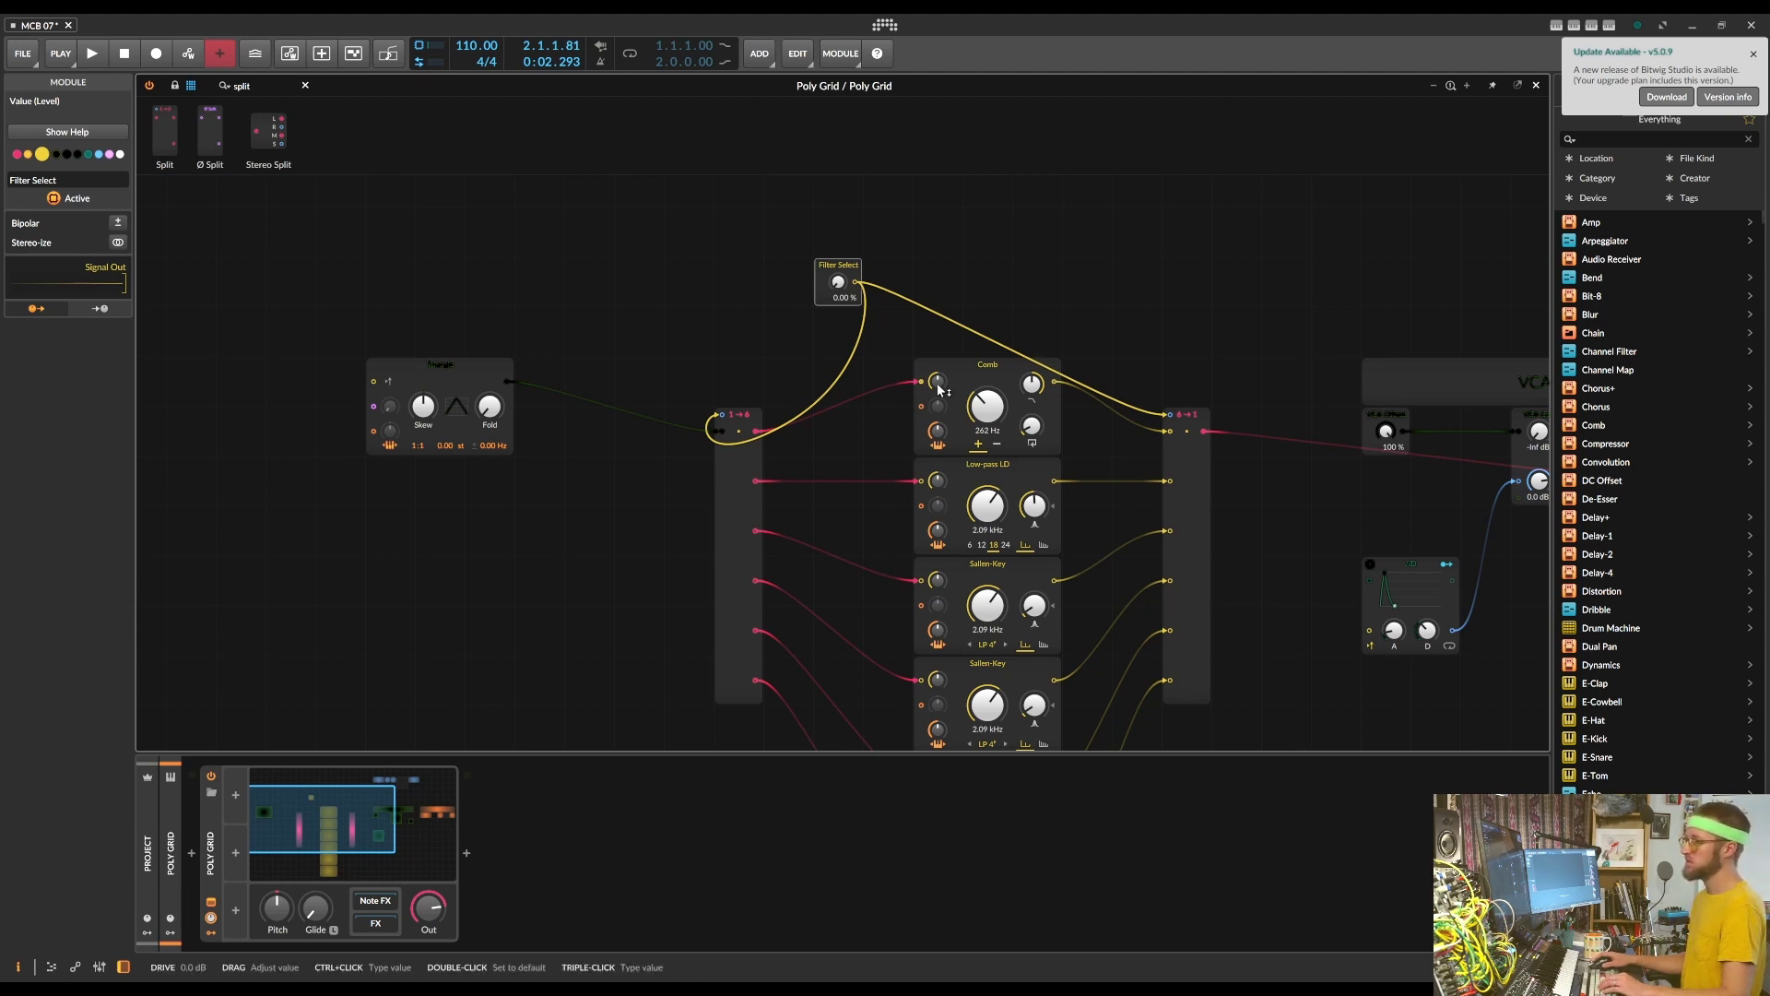
Lower all six filters' cutoffs to 19.4 Hz, and move Split closer to the filters with Filter Select just above and before it
{"action": "left_click_drag", "start_coordinate": [986, 405], "coordinate": [986, 671]}
{"action": "scroll", "coordinate": [996, 571], "scroll_direction": "down", "scroll_amount": 3}
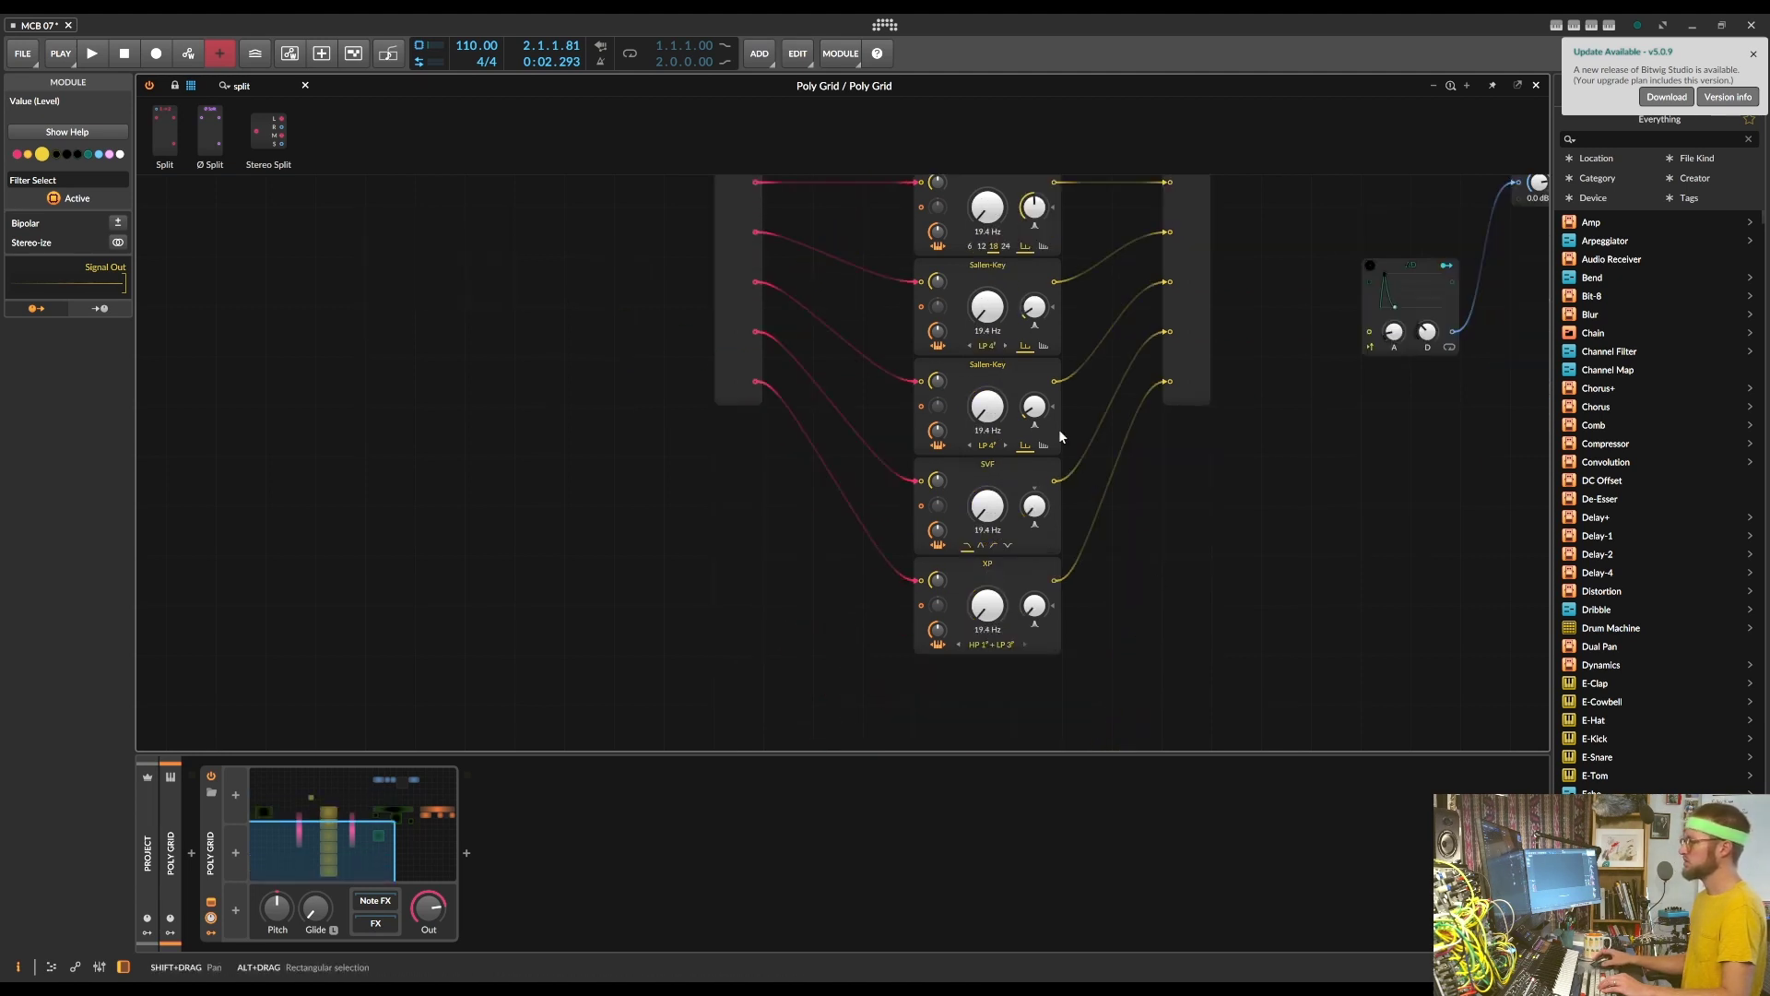
{"action": "scroll", "coordinate": [1125, 601], "scroll_direction": "up", "scroll_amount": 3}
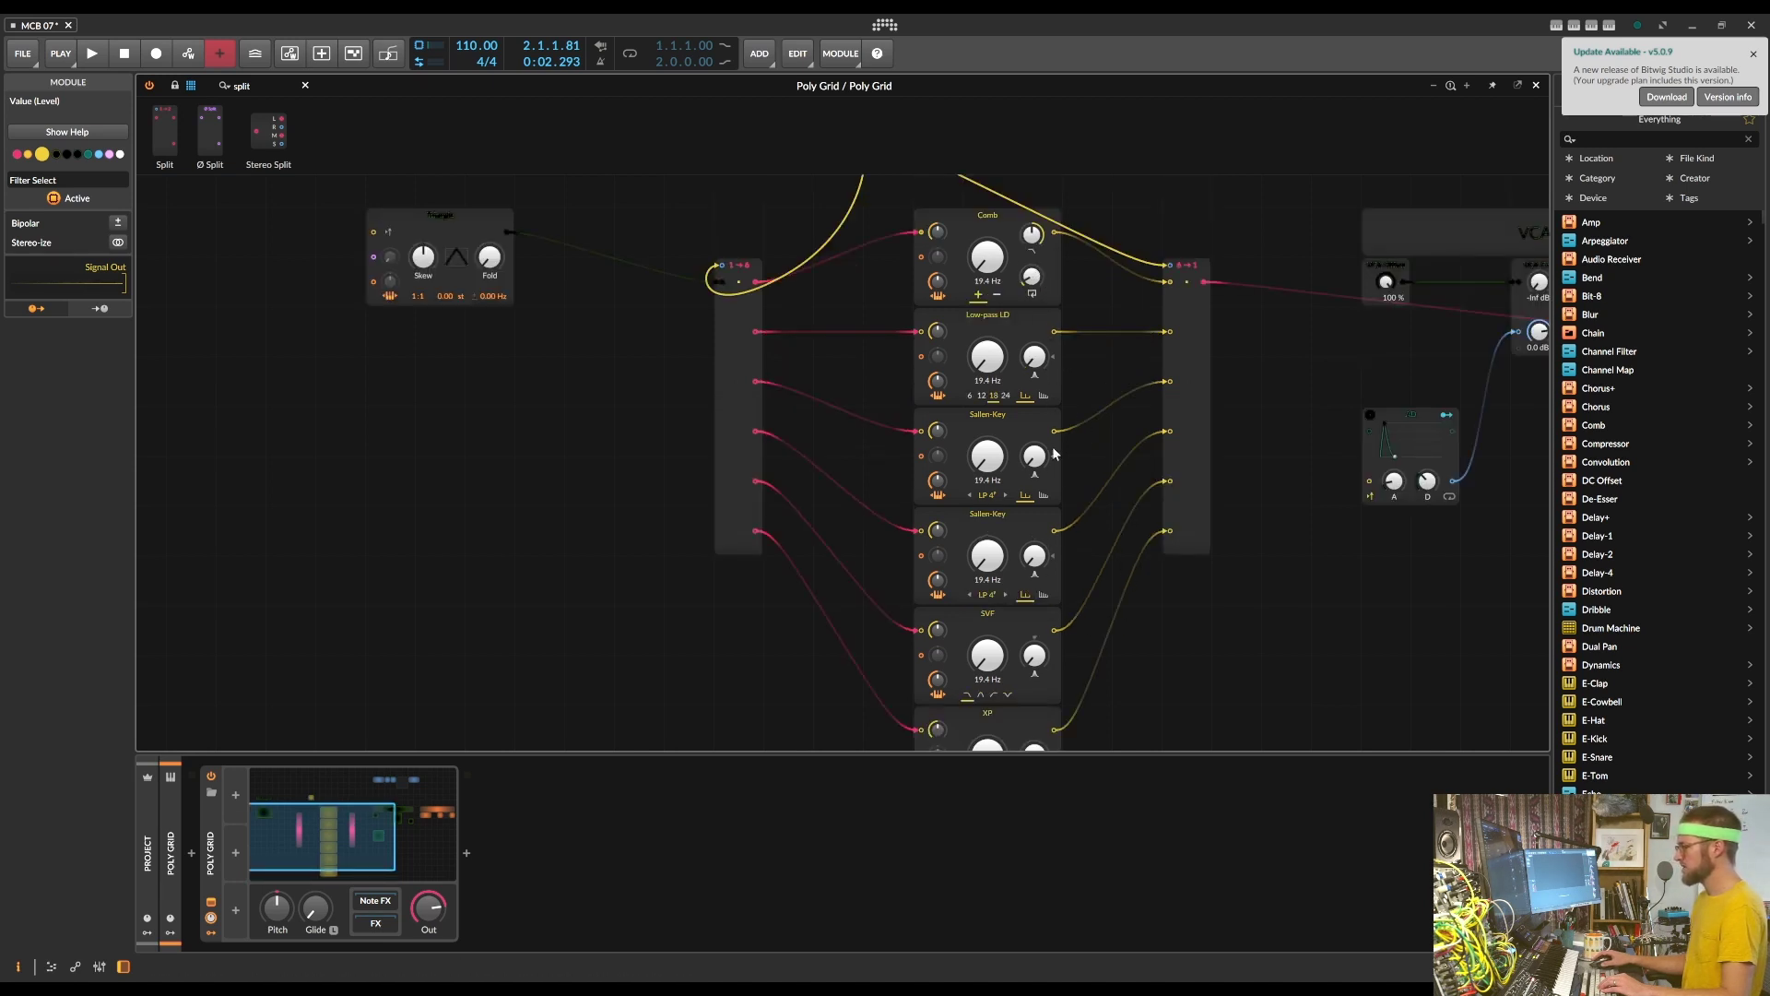
{"action": "scroll", "coordinate": [1053, 574], "scroll_direction": "down", "scroll_amount": 1}
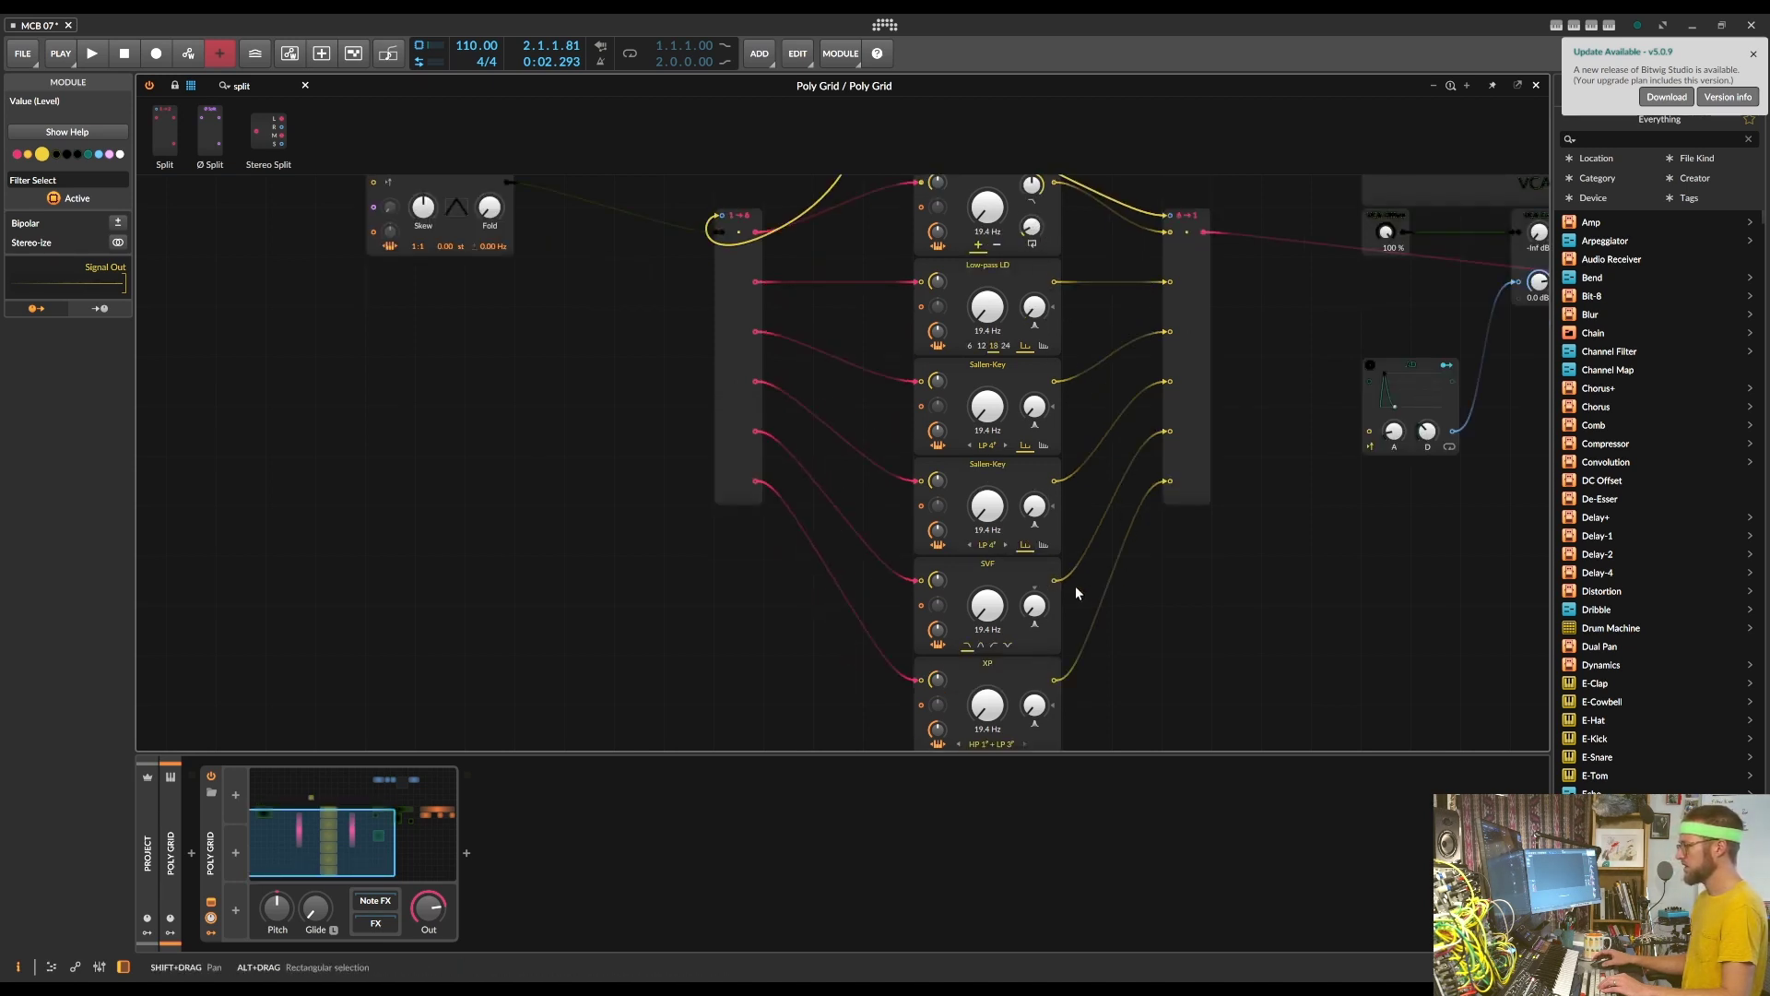
{"action": "scroll", "coordinate": [1075, 586], "scroll_direction": "down", "scroll_amount": 2}
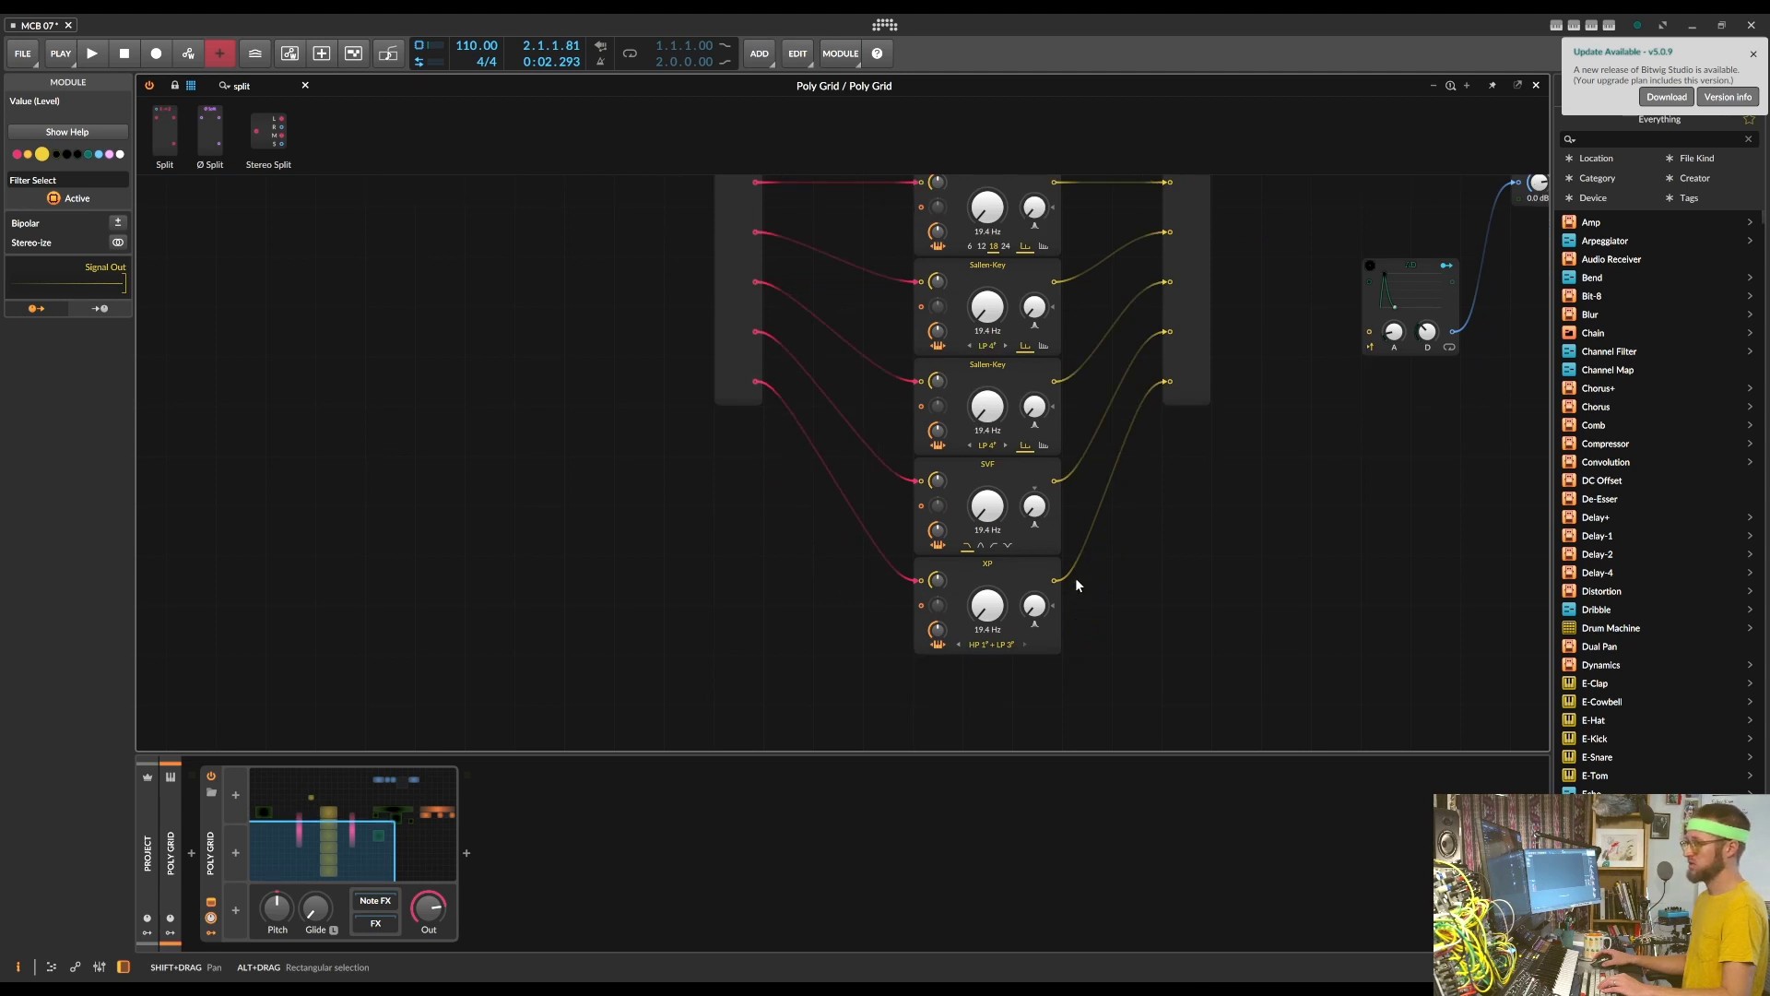
{"action": "left_click", "coordinate": [1023, 471]}
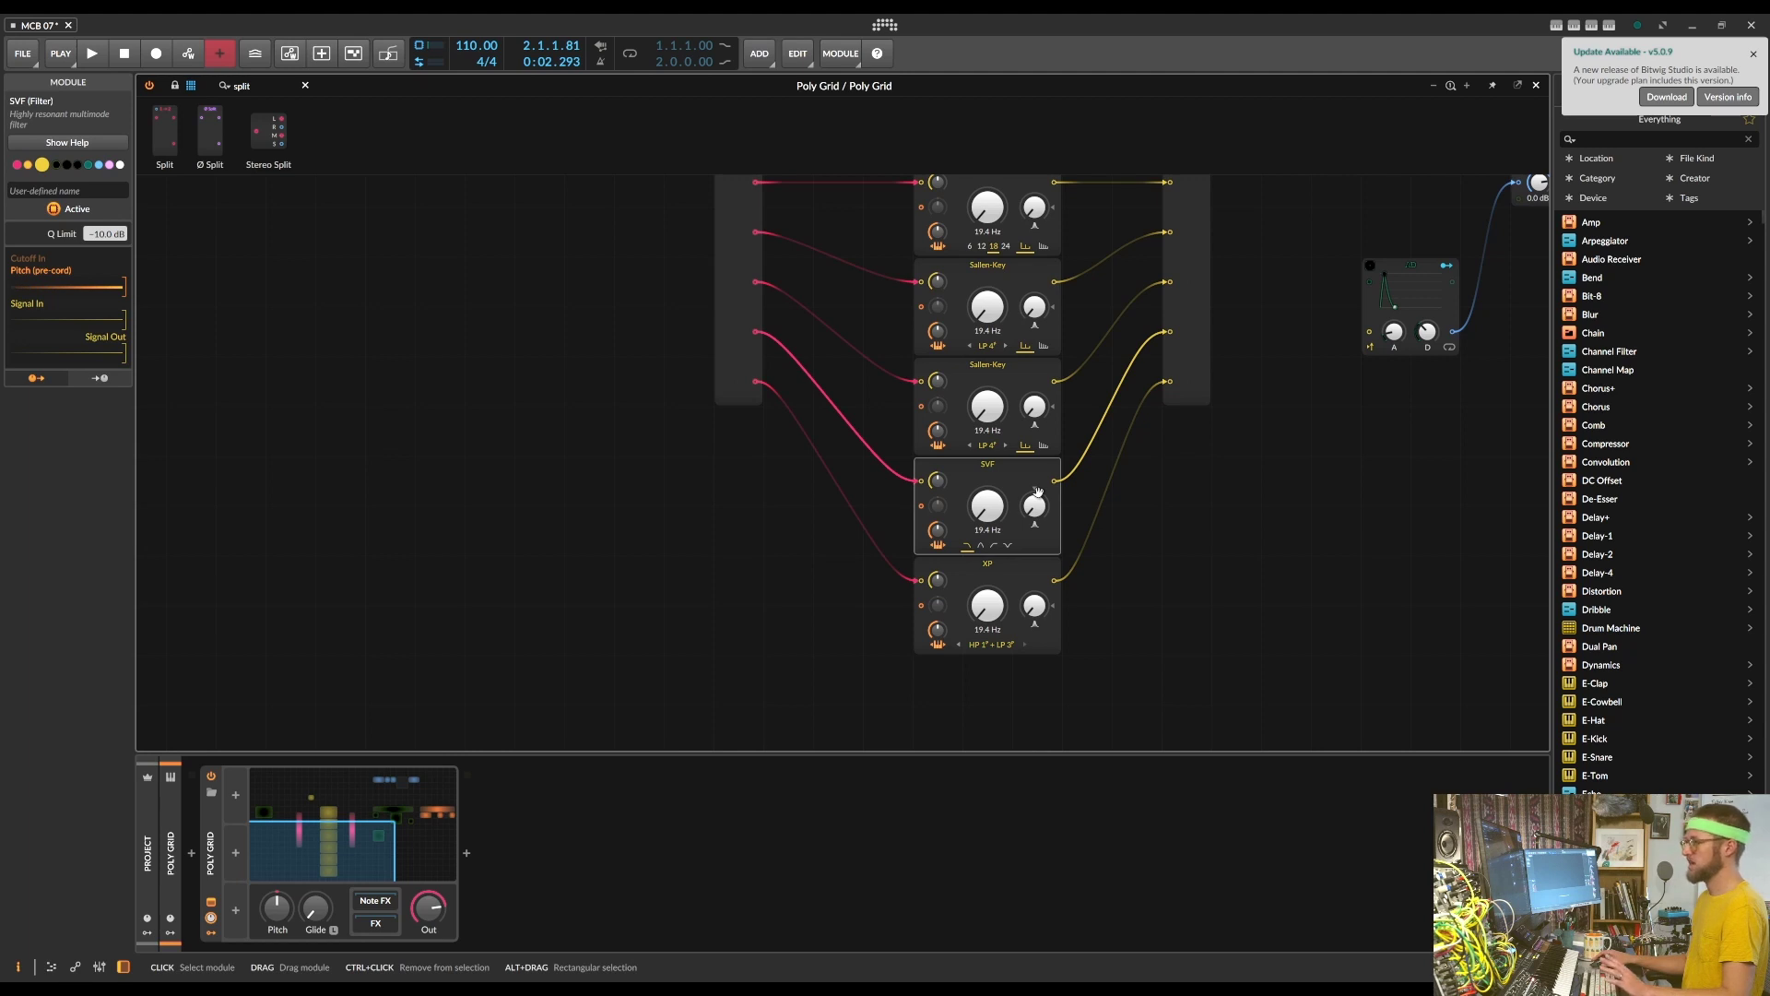
{"action": "scroll", "coordinate": [1038, 522], "scroll_direction": "up", "scroll_amount": 2}
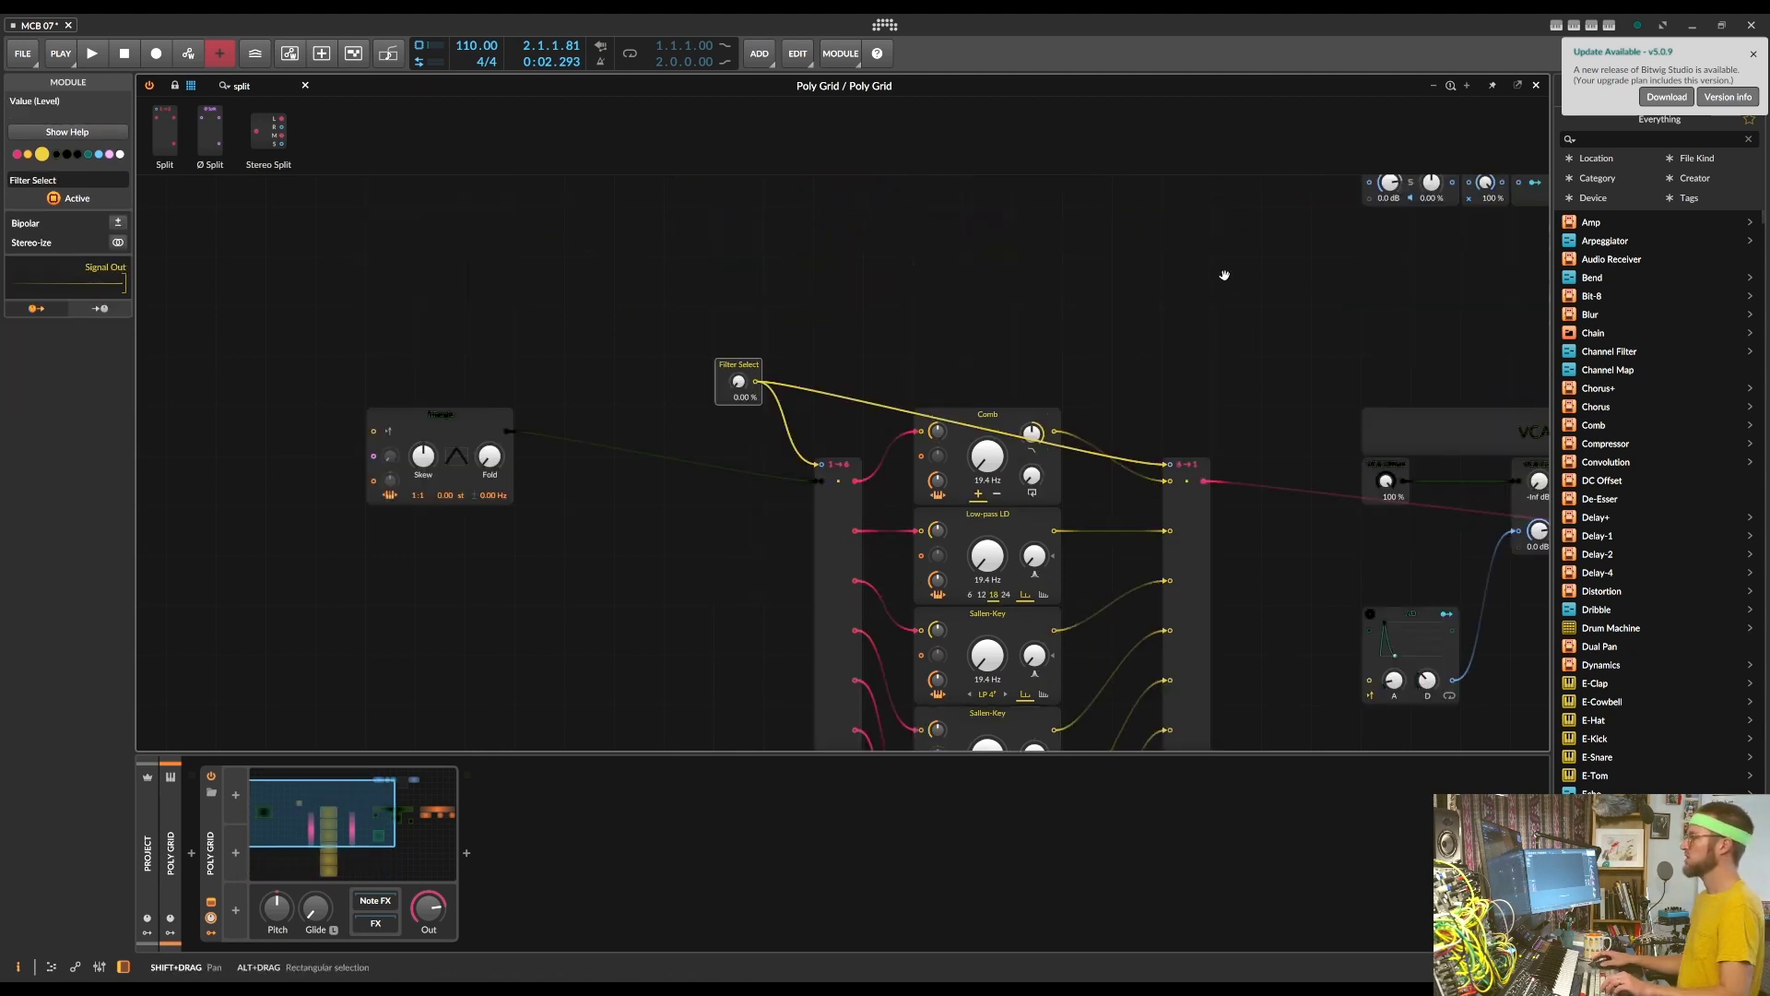
Add a Value module feeding the Modulator Out module and place the pair above the filter stack
{"action": "left_click_drag", "start_coordinate": [1245, 269], "coordinate": [948, 406]}
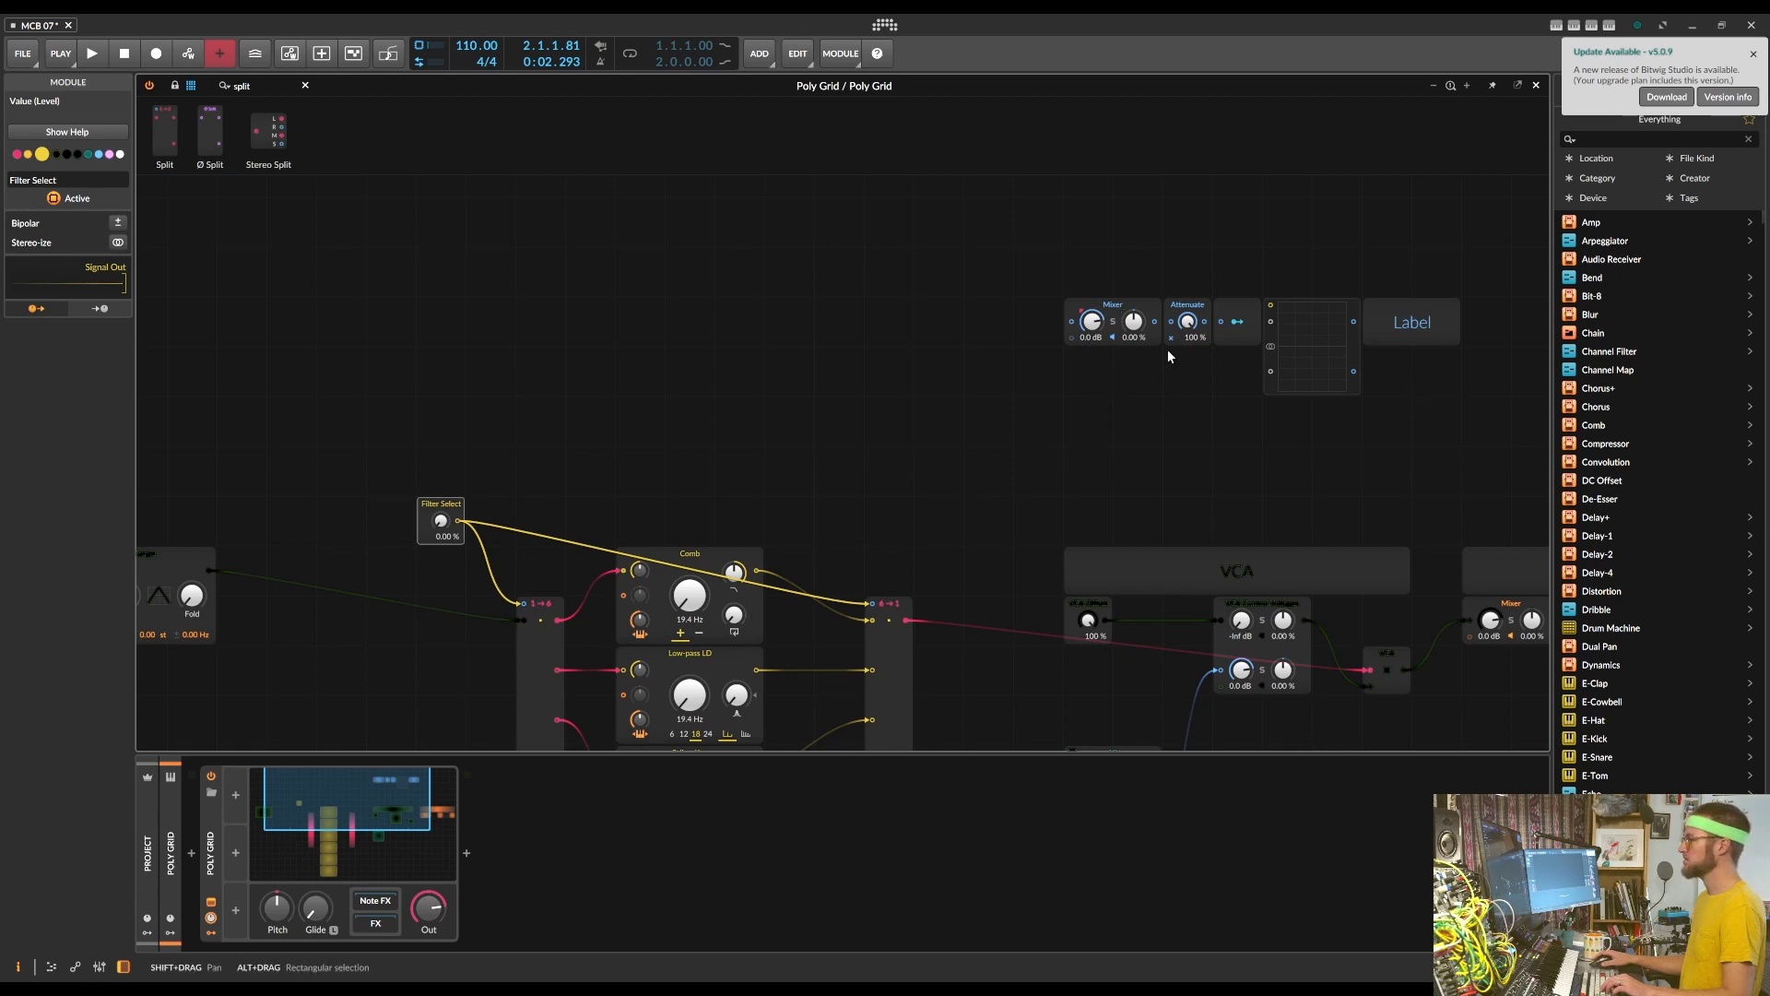
{"action": "type", "text": "value"}
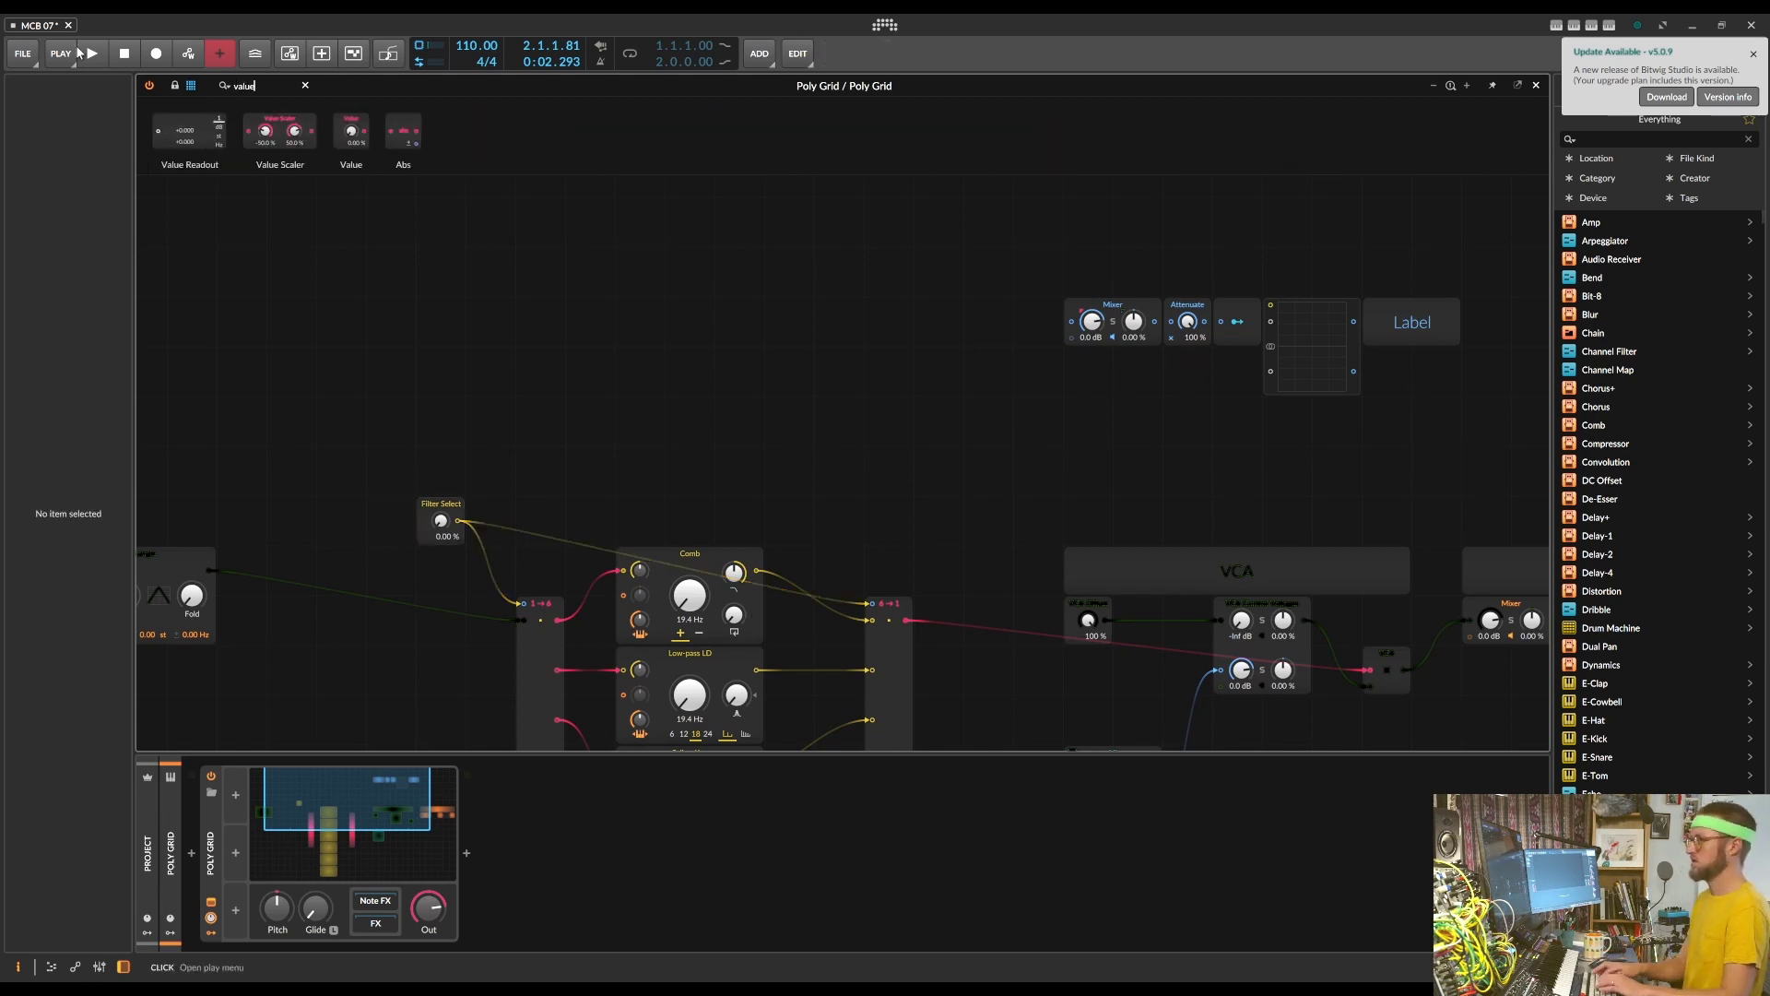
{"action": "left_click_drag", "start_coordinate": [351, 134], "coordinate": [679, 427]}
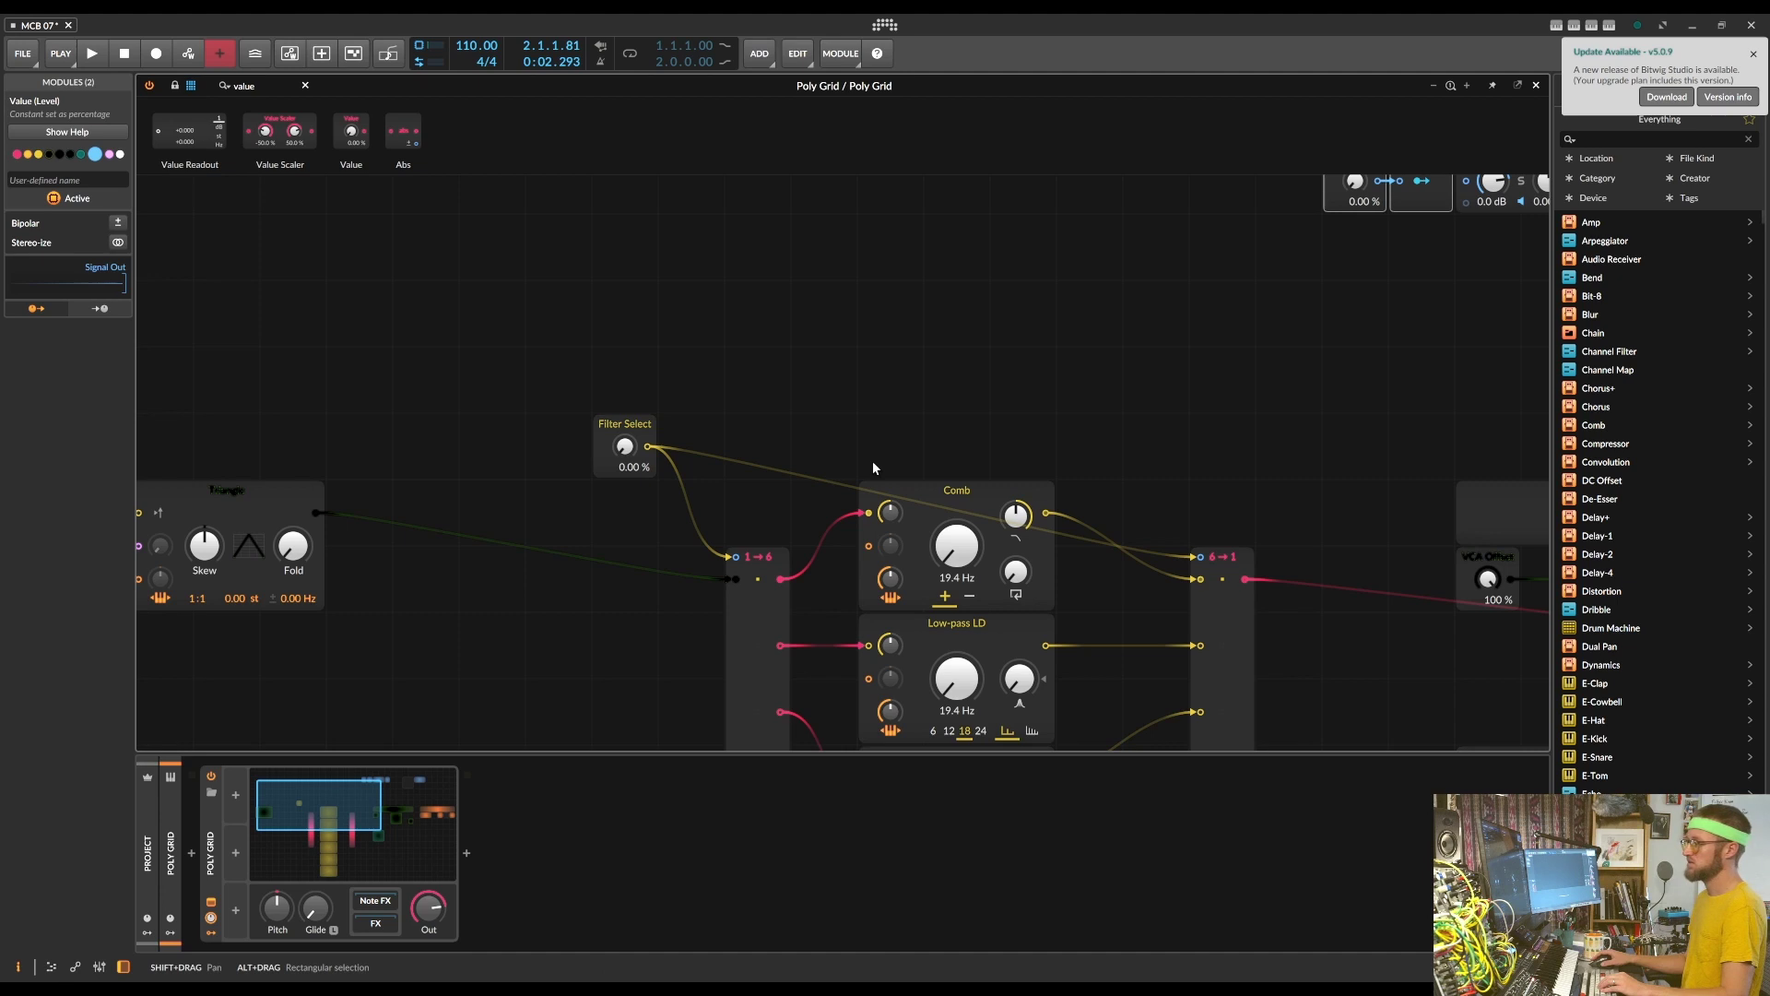
{"action": "scroll", "coordinate": [872, 460], "scroll_direction": "up", "scroll_amount": 1}
{"action": "left_click", "coordinate": [1420, 247]}
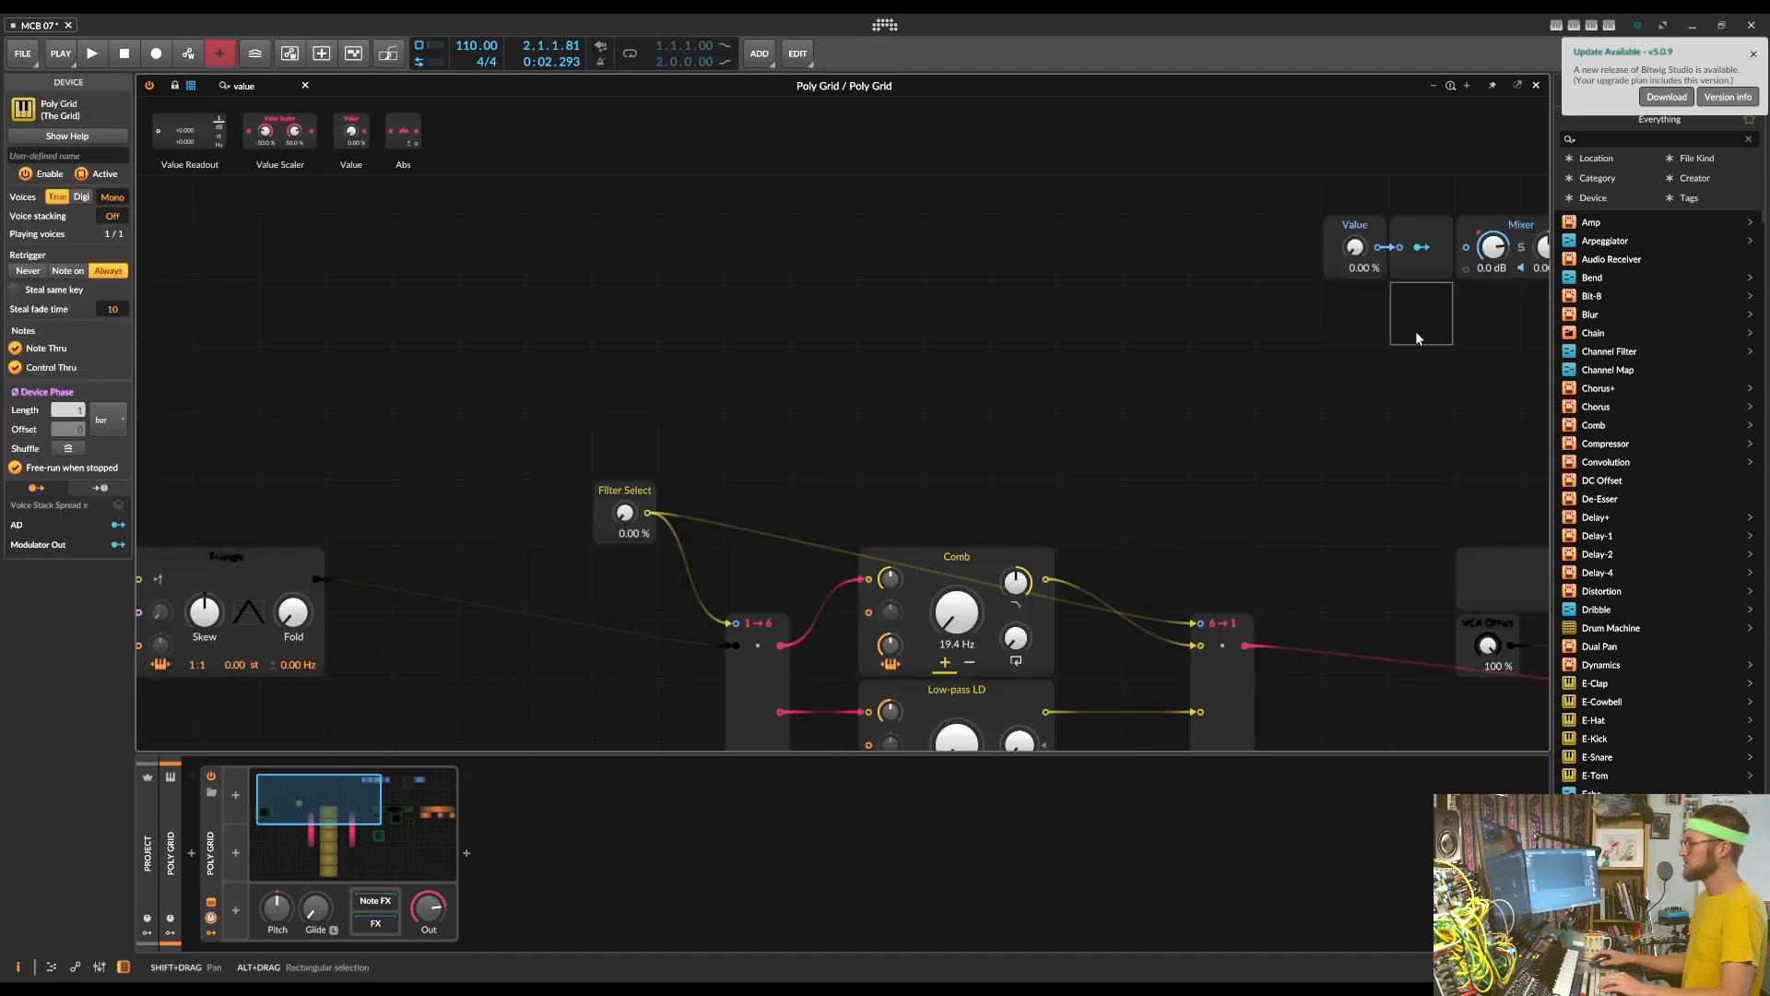
{"action": "left_click_drag", "start_coordinate": [1361, 235], "coordinate": [842, 352]}
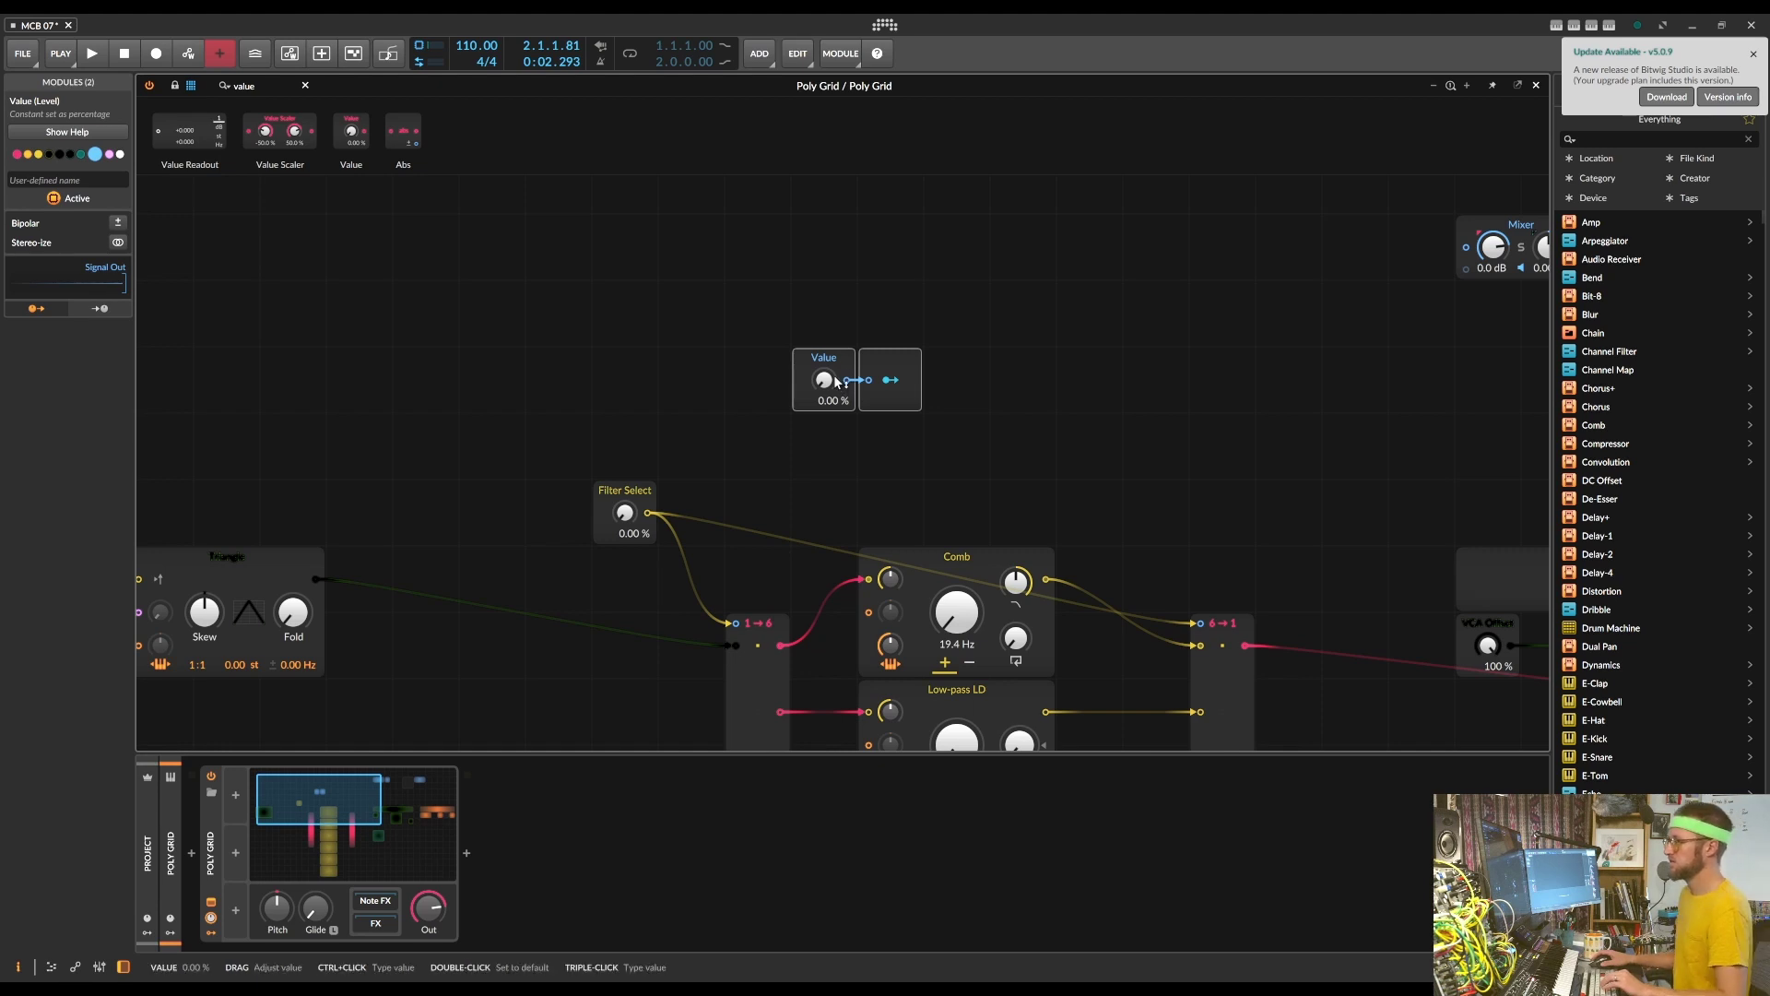
Name both the new Value module and its attached Modulator Out "Cutoff"
{"action": "left_click", "coordinate": [805, 375]}
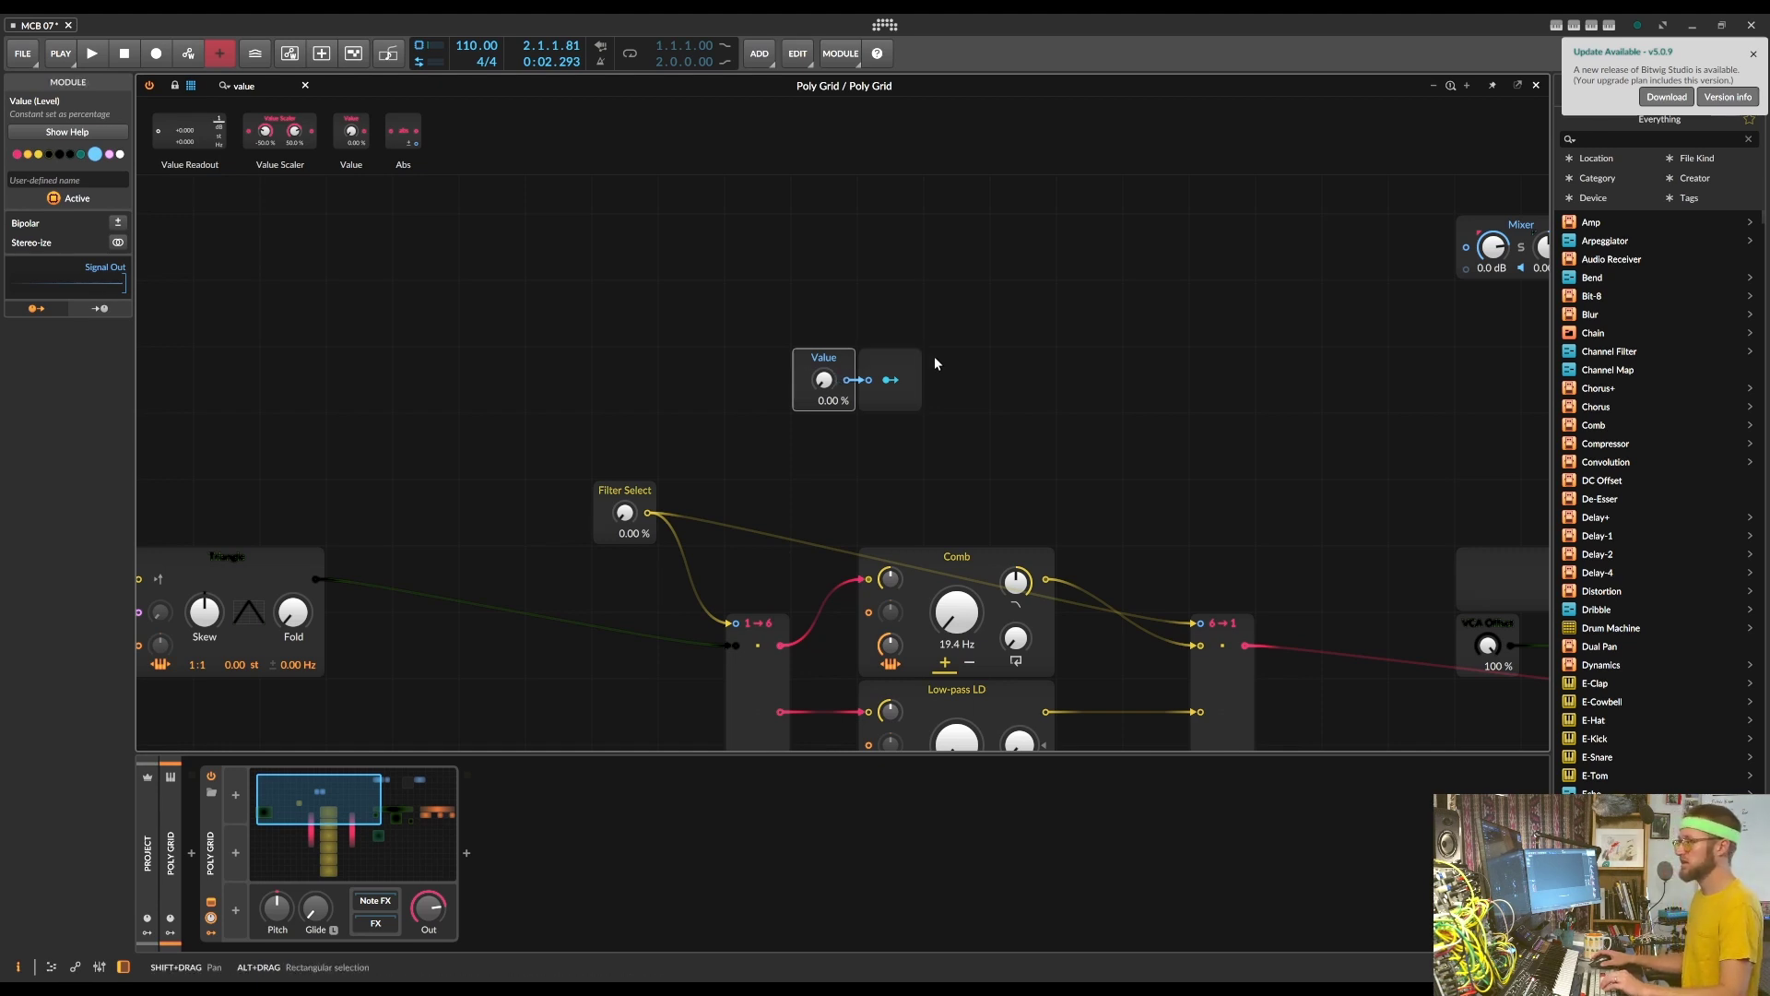
{"action": "left_click", "coordinate": [906, 361]}
{"action": "left_click_drag", "start_coordinate": [1019, 392], "coordinate": [742, 348]}
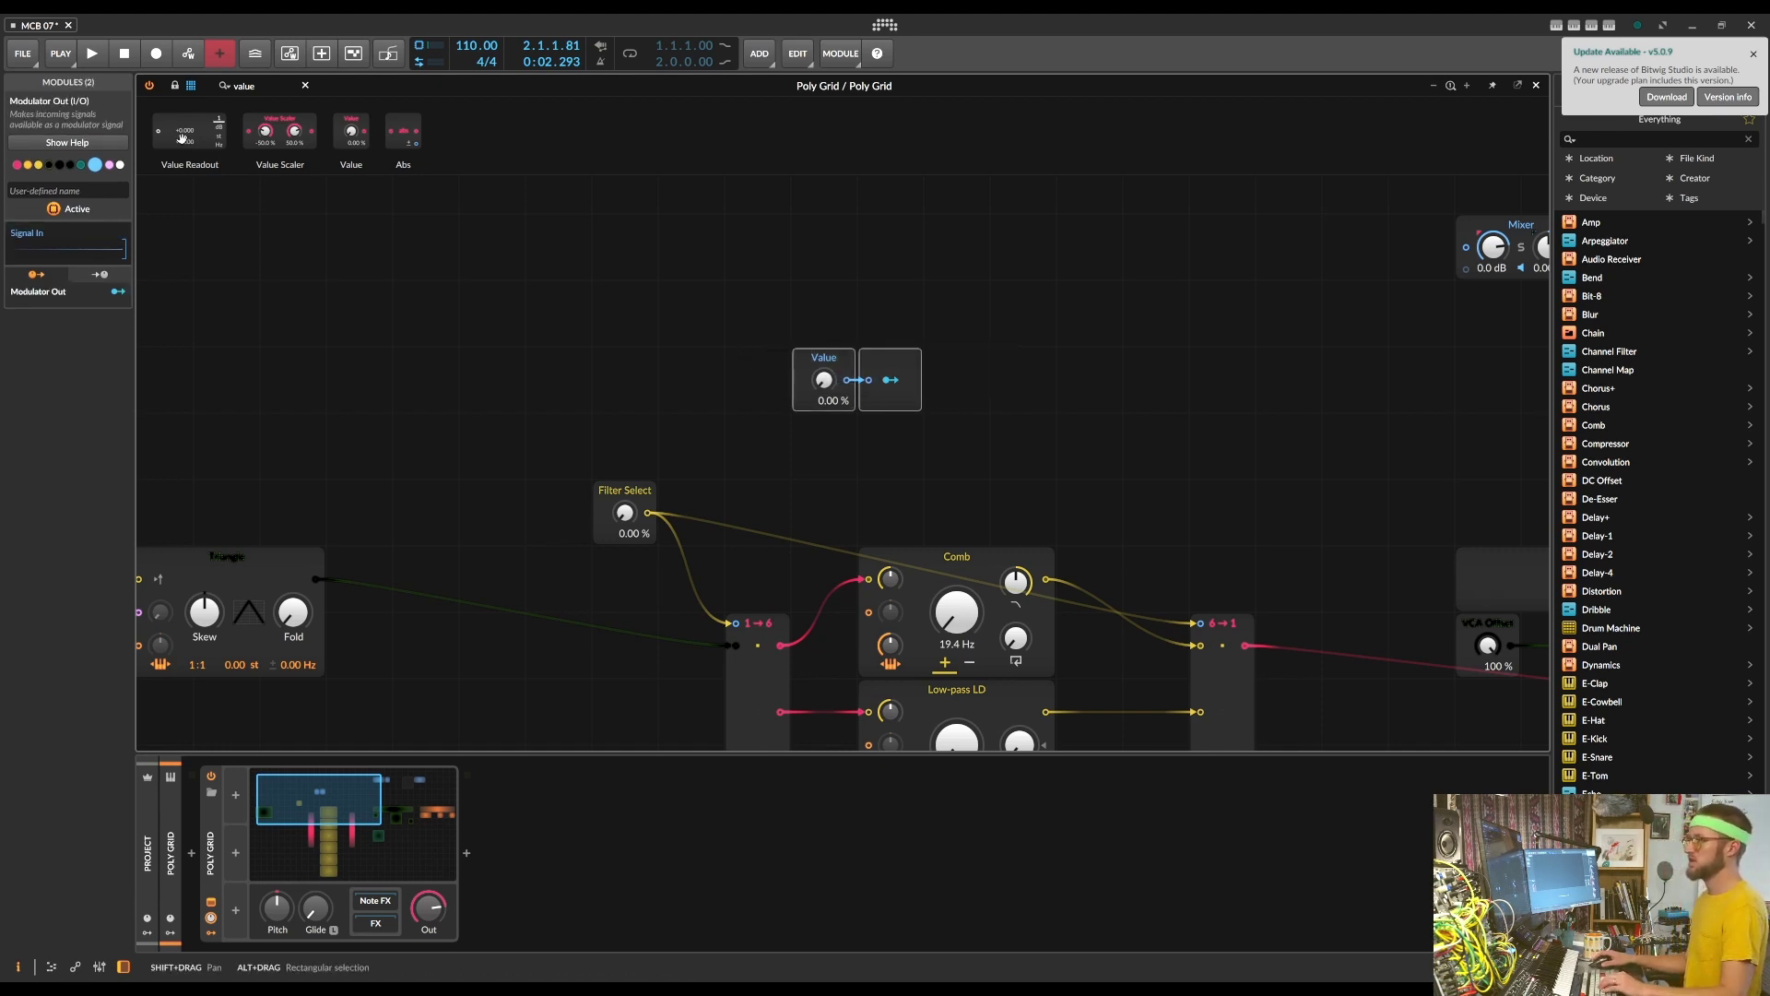
{"action": "left_click", "coordinate": [74, 190]}
{"action": "type", "text": "Cutoff"}
{"action": "key", "text": "Return"}
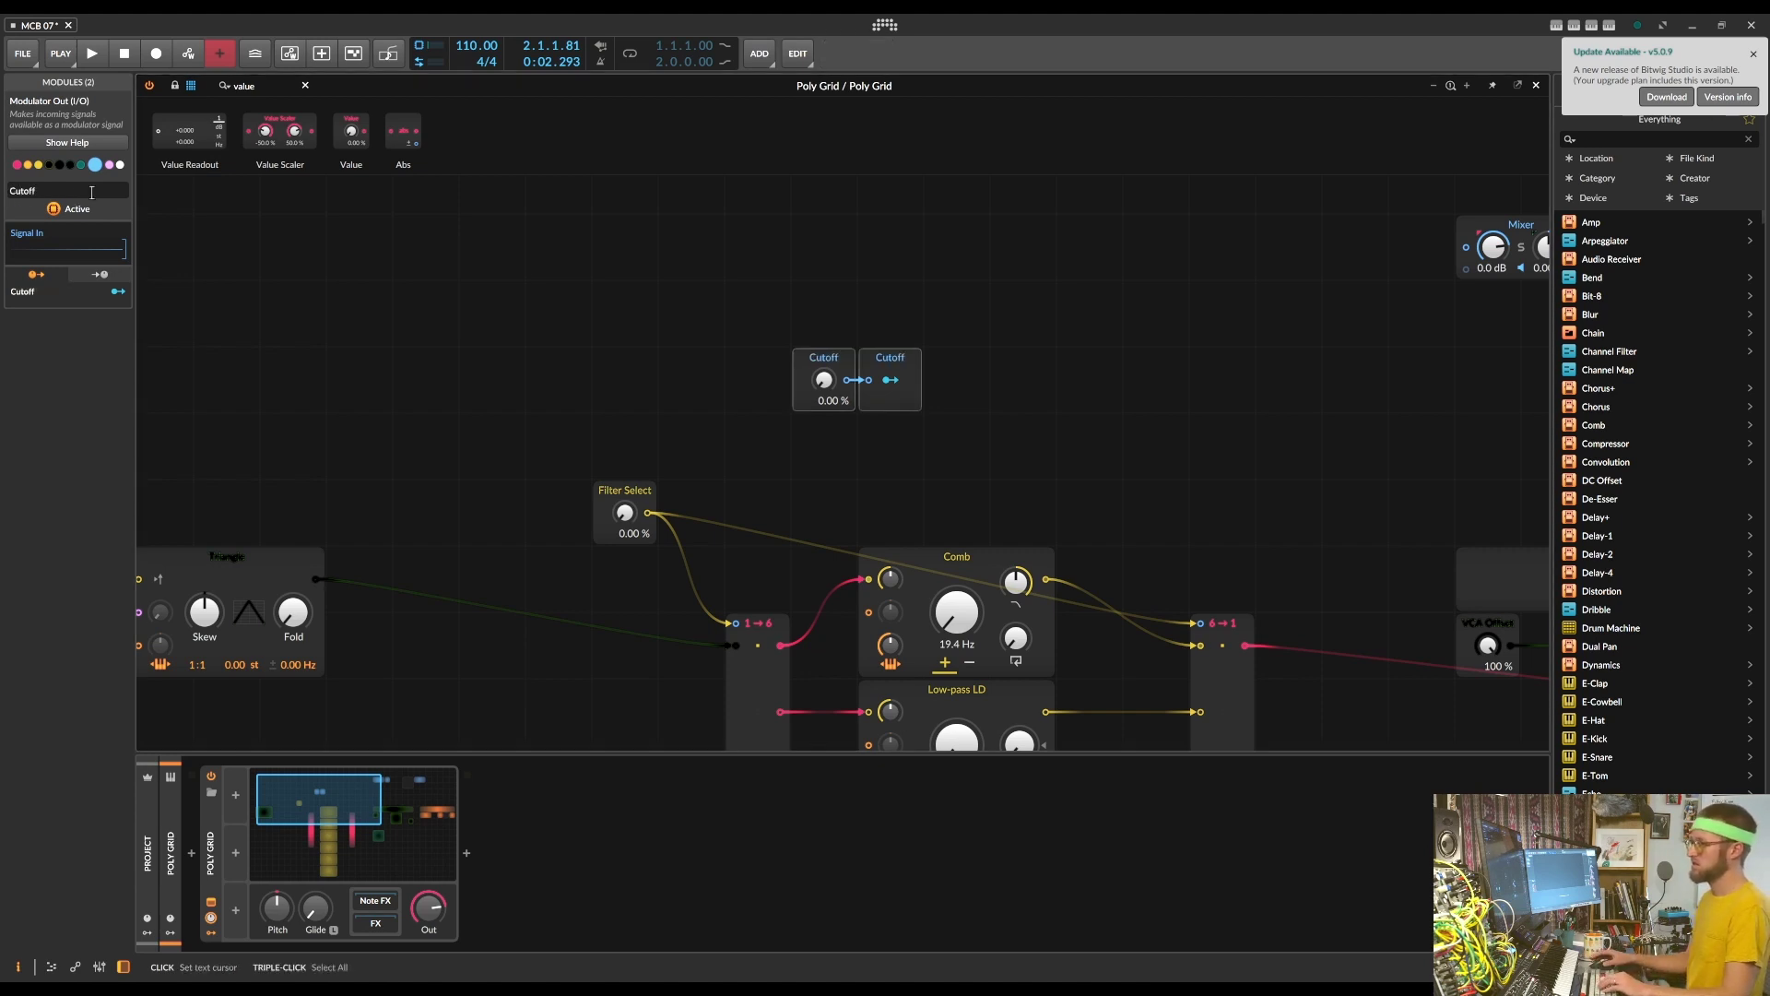
Duplicate the Cutoff pair and name both copied modules "Rez"
{"action": "key", "text": "ctrl+d"}
{"action": "left_click", "coordinate": [27, 180]}
{"action": "type", "text": "Rez"}
{"action": "key", "text": "Return"}
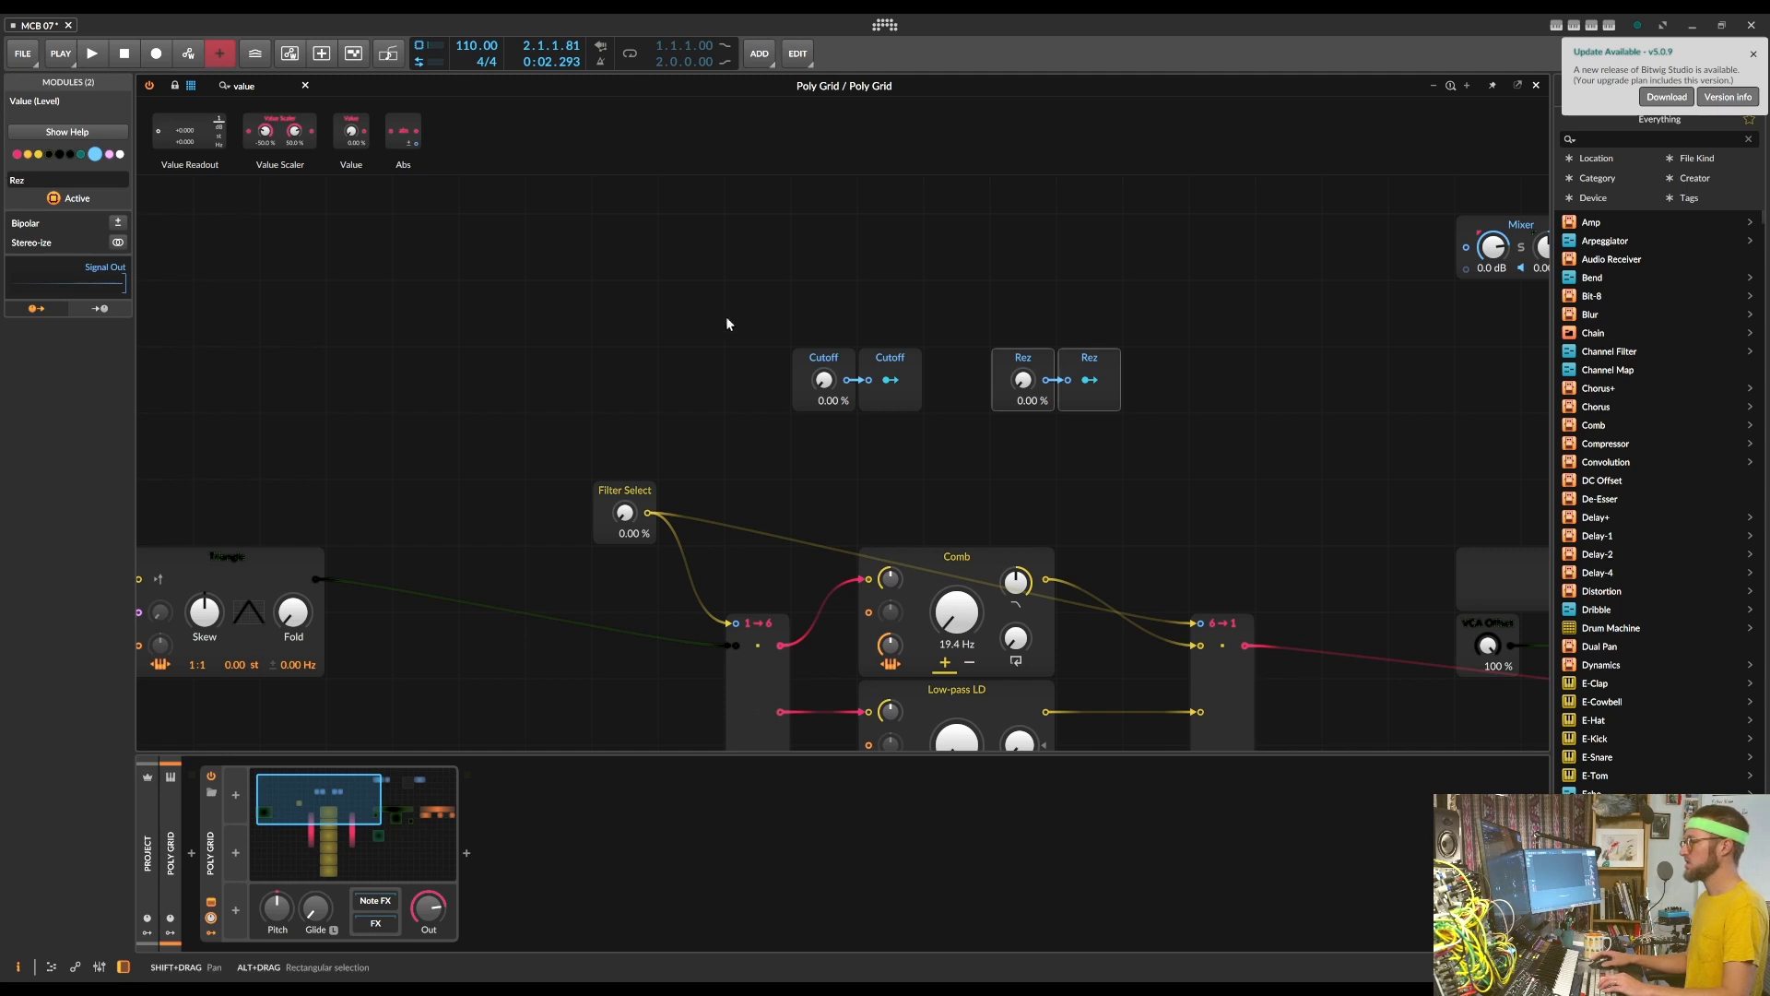
Assign the Cutoff modulator to the cutoff of all six filters with an amount of 129.0 each
{"action": "scroll", "coordinate": [723, 324], "scroll_direction": "down", "scroll_amount": 3}
{"action": "left_click", "coordinate": [890, 247]}
{"action": "scroll", "coordinate": [1108, 407], "scroll_direction": "down", "scroll_amount": 3}
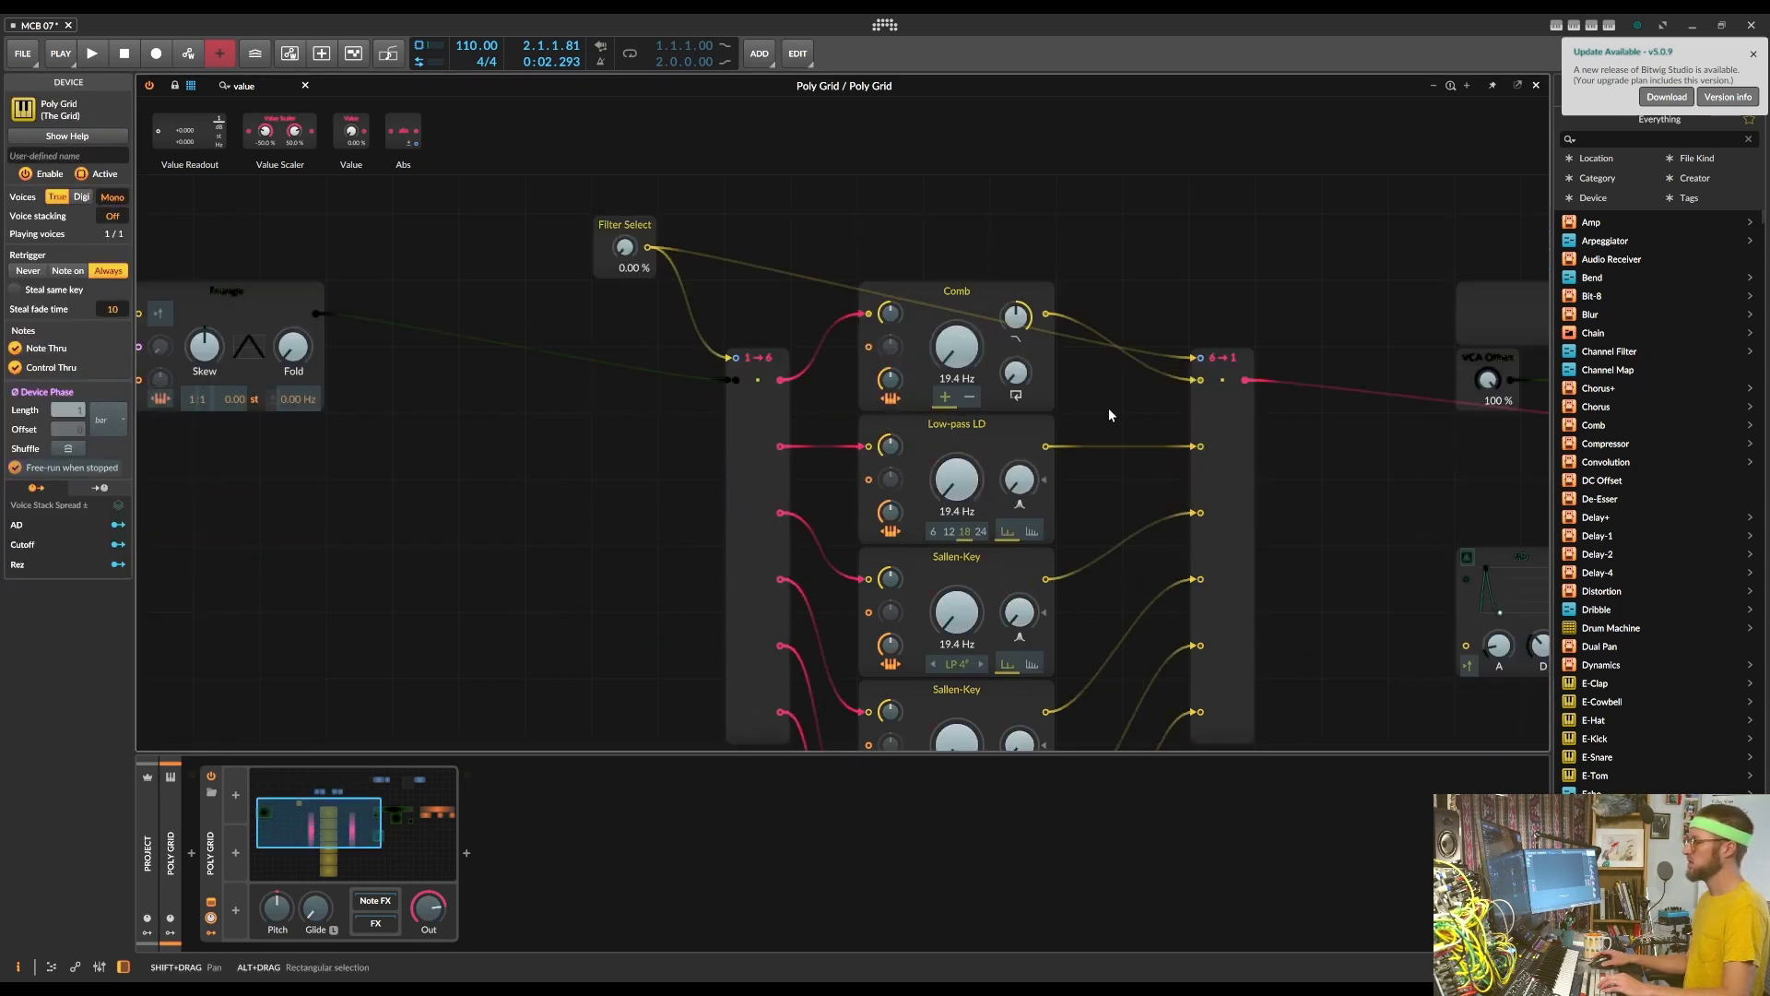
{"action": "left_click", "coordinate": [951, 355]}
{"action": "left_click_drag", "start_coordinate": [947, 498], "coordinate": [948, 359]}
{"action": "left_click_drag", "start_coordinate": [954, 616], "coordinate": [955, 477]}
{"action": "scroll", "coordinate": [977, 633], "scroll_direction": "down", "scroll_amount": 7}
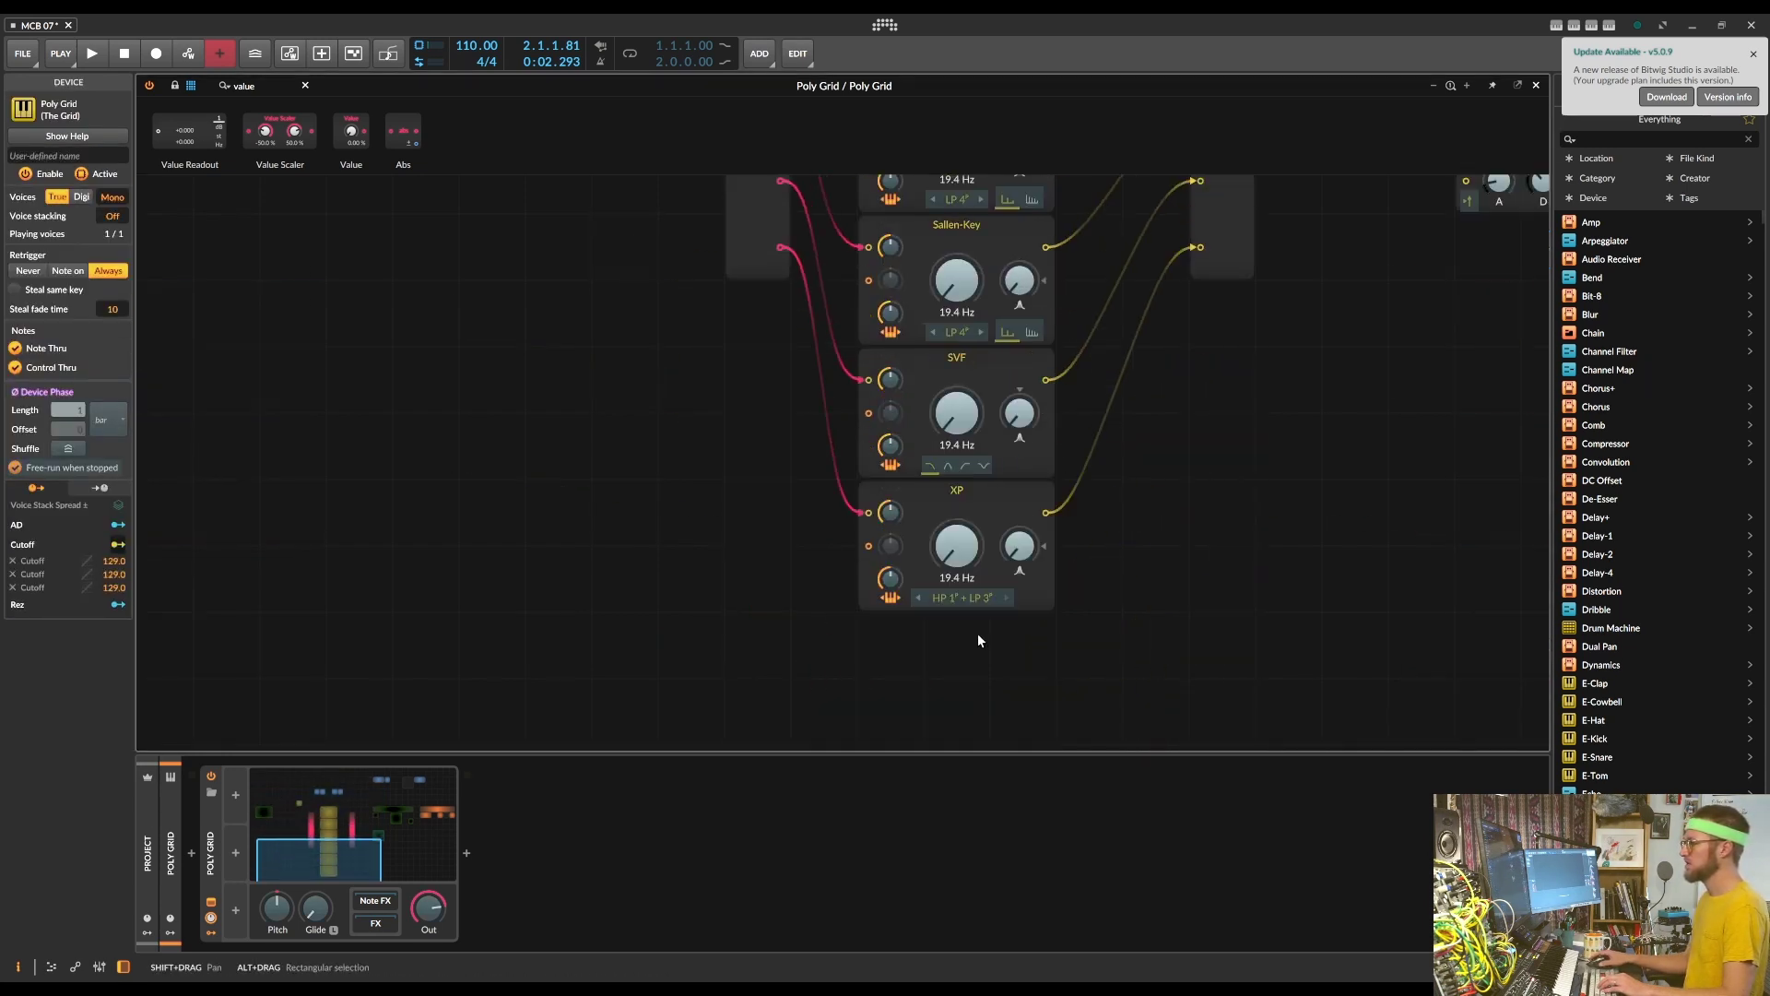
{"action": "left_click_drag", "start_coordinate": [957, 546], "coordinate": [957, 408]}
{"action": "left_click_drag", "start_coordinate": [957, 417], "coordinate": [957, 278]}
{"action": "scroll", "coordinate": [957, 405], "scroll_direction": "up", "scroll_amount": 1}
{"action": "left_click_drag", "start_coordinate": [956, 349], "coordinate": [957, 210]}
Assign the Rez modulator to the Comb's feedback and the SVF's resonance at 2.000, and to the other four filters' resonance at 1.220
{"action": "scroll", "coordinate": [996, 350], "scroll_direction": "up", "scroll_amount": 8}
{"action": "left_click", "coordinate": [1091, 247]}
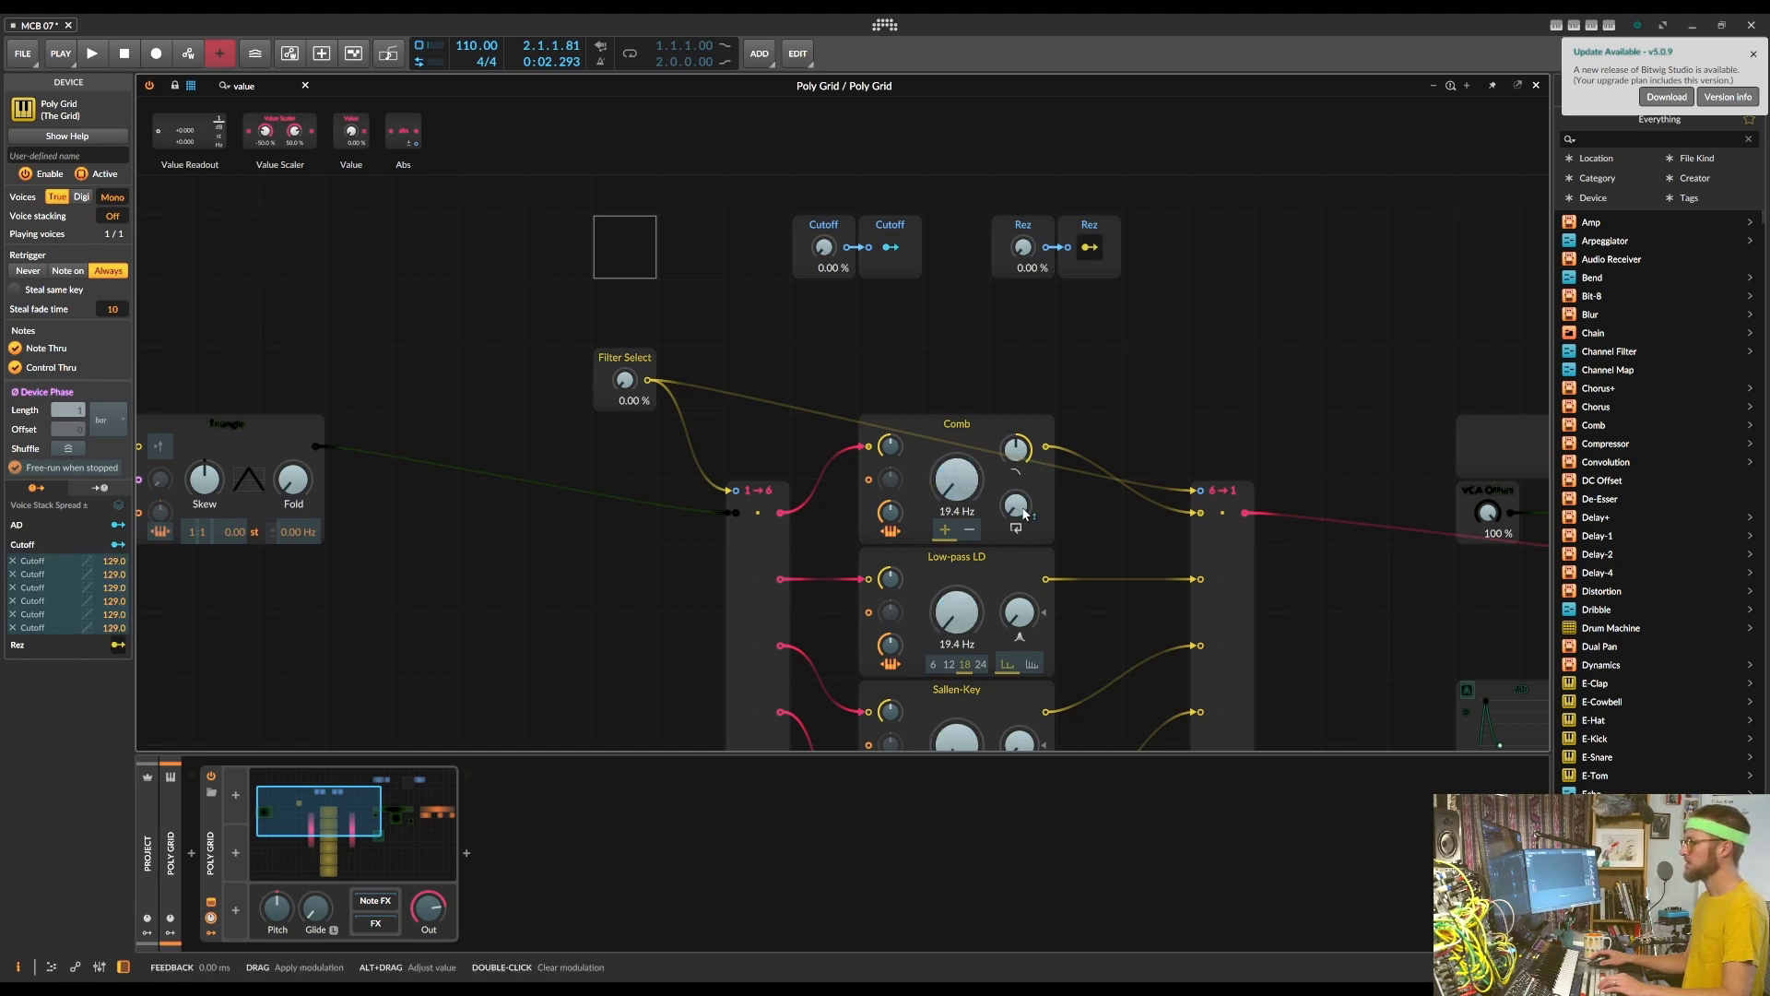
{"action": "left_click_drag", "start_coordinate": [1023, 513], "coordinate": [1023, 375]}
{"action": "scroll", "coordinate": [1025, 667], "scroll_direction": "down", "scroll_amount": 3}
{"action": "left_click_drag", "start_coordinate": [1019, 611], "coordinate": [1019, 474]}
{"action": "left_click_drag", "start_coordinate": [1019, 741], "coordinate": [1020, 603]}
{"action": "scroll", "coordinate": [1020, 646], "scroll_direction": "down", "scroll_amount": 7}
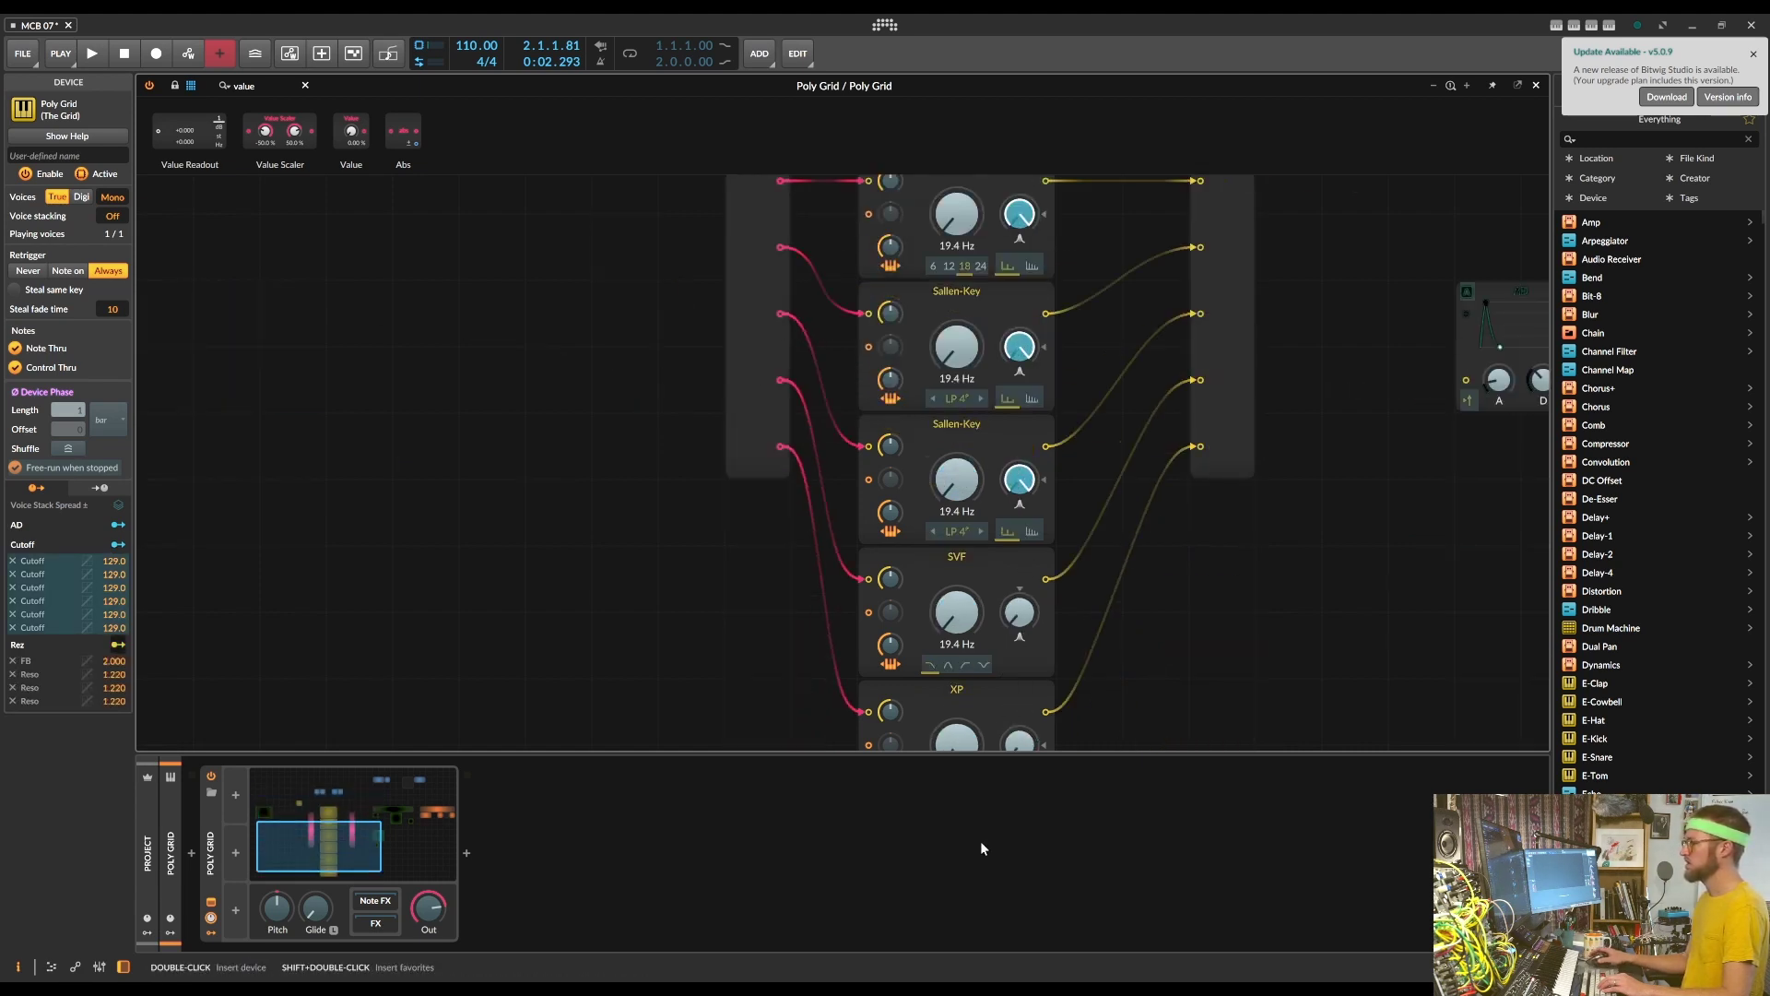
{"action": "left_click_drag", "start_coordinate": [1020, 407], "coordinate": [1020, 268]}
{"action": "left_click_drag", "start_coordinate": [1019, 541], "coordinate": [1020, 403]}
{"action": "scroll", "coordinate": [1060, 479], "scroll_direction": "up", "scroll_amount": 7}
{"action": "key", "text": "Escape"}
Line up the Cutoff and Rez pairs above the Comb under a wide "Filters" label, and color the filter section's modules yellow
{"action": "scroll", "coordinate": [1072, 467], "scroll_direction": "down", "scroll_amount": 1}
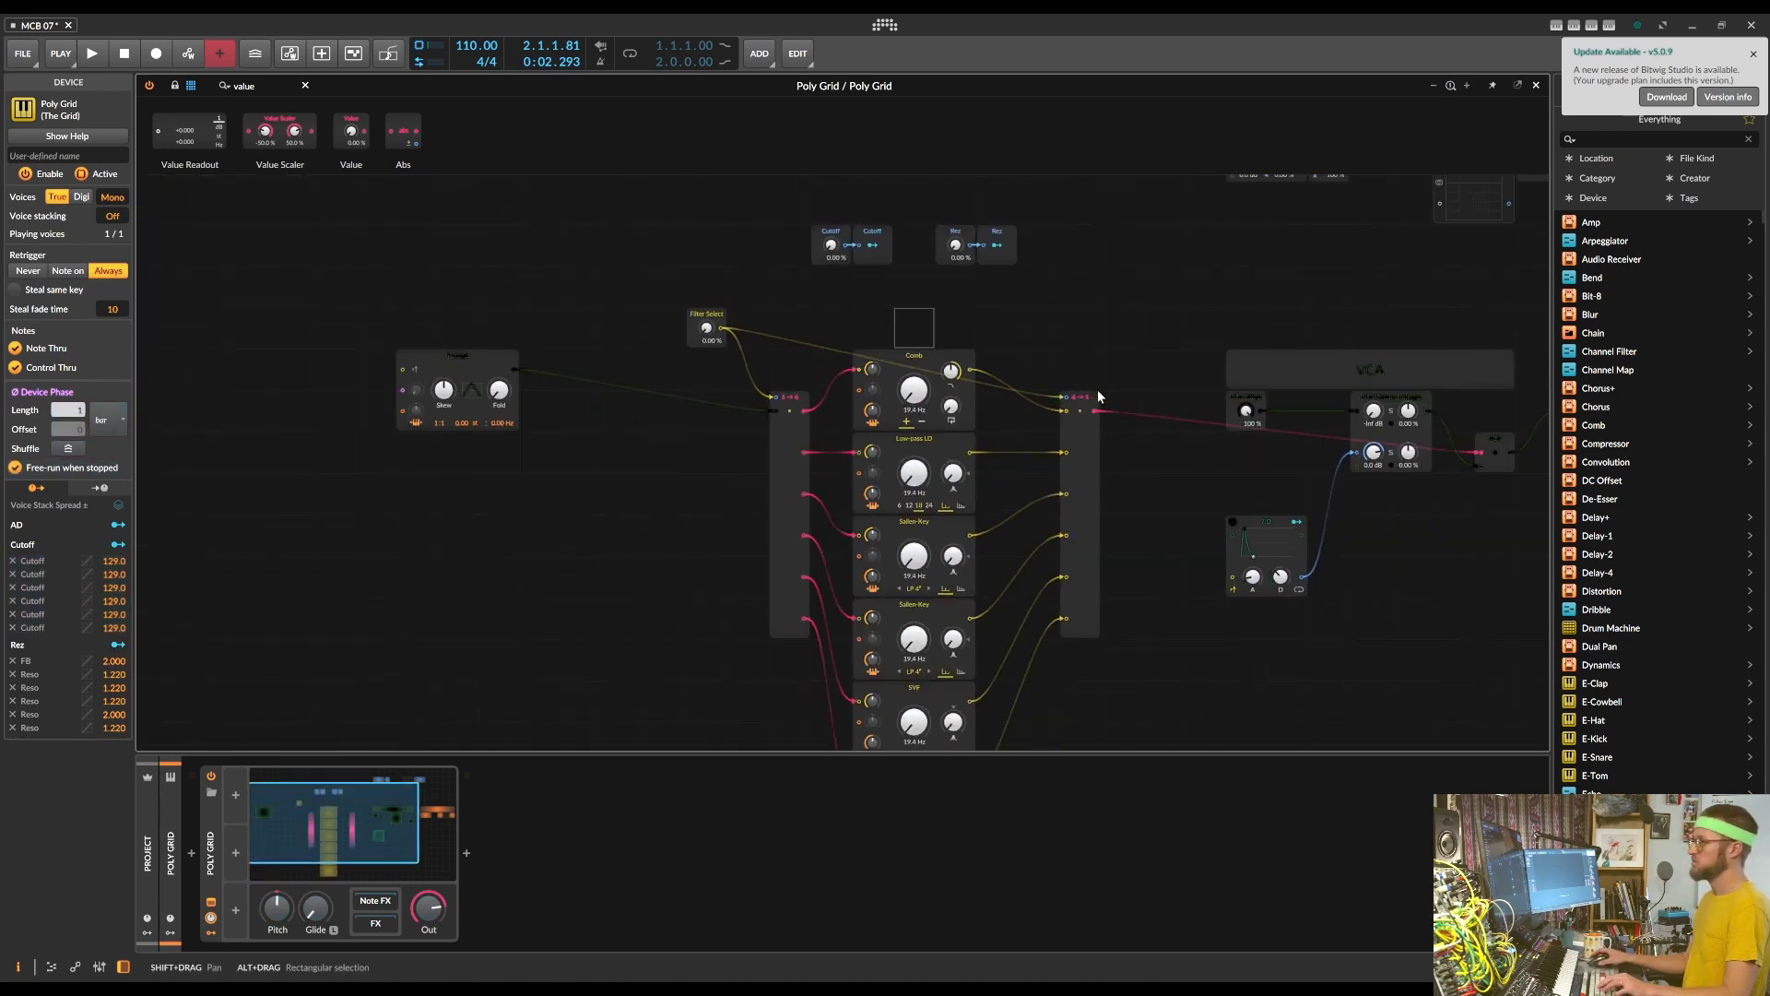
{"action": "left_click_drag", "start_coordinate": [830, 245], "coordinate": [829, 360]}
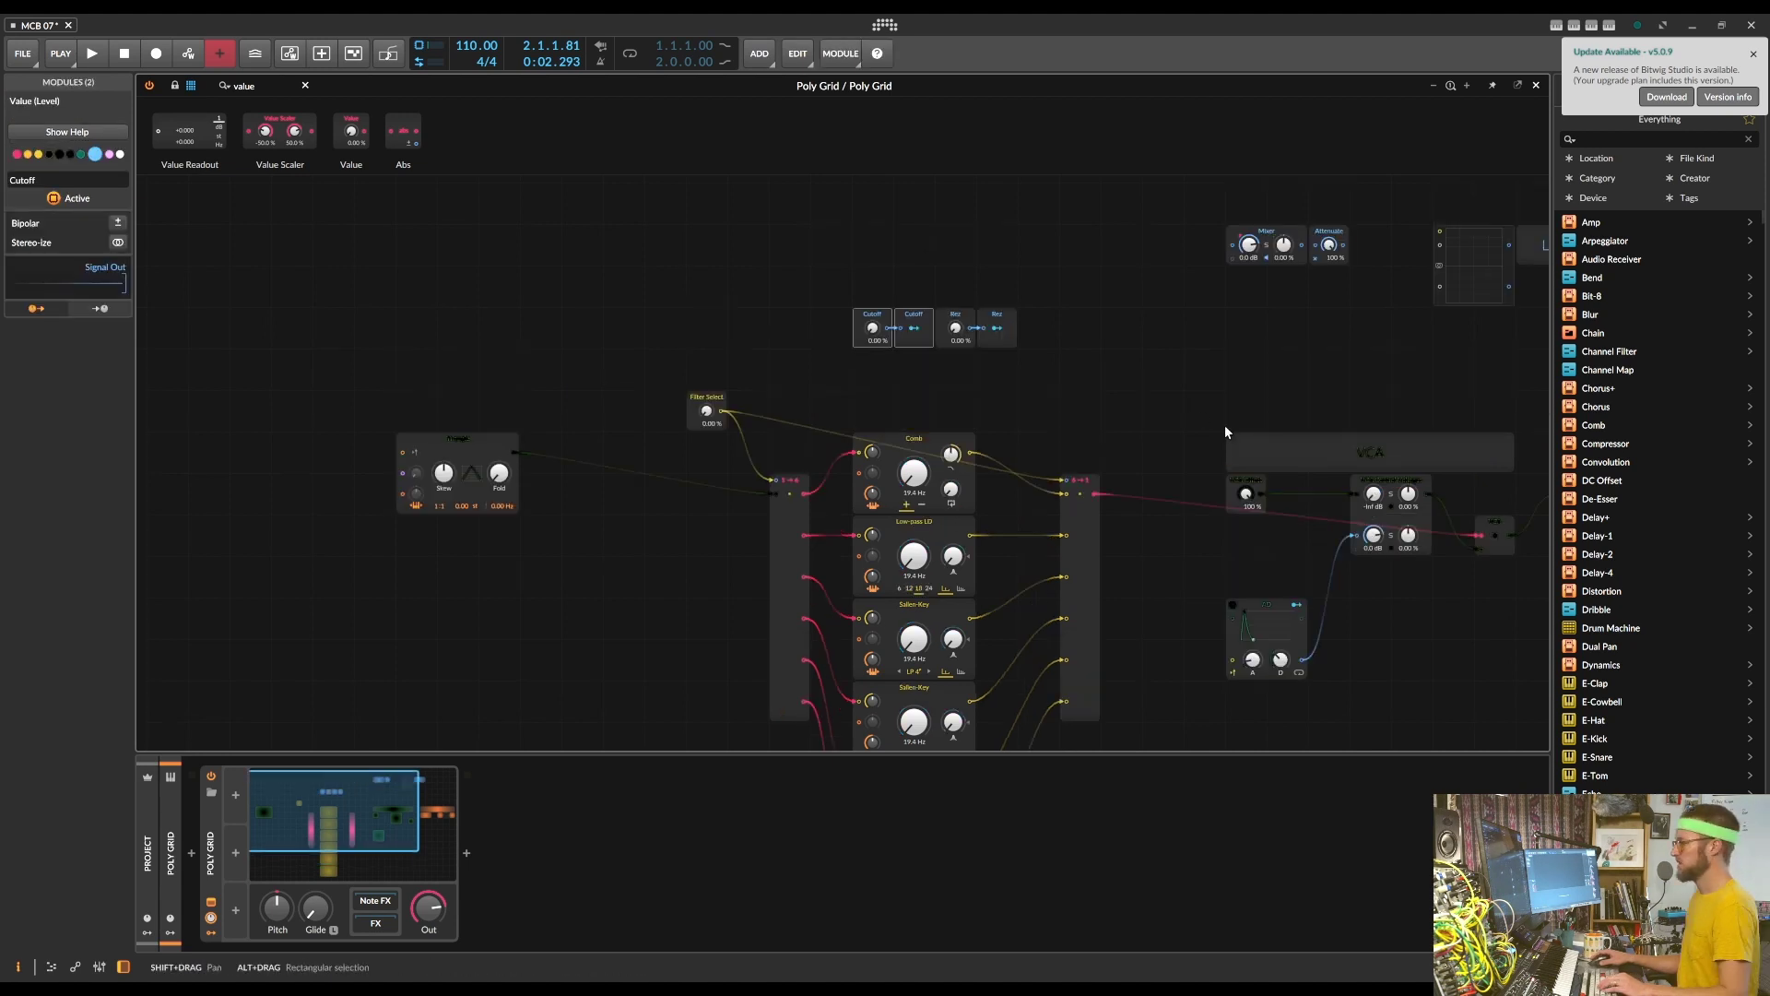
{"action": "left_click_drag", "start_coordinate": [834, 295], "coordinate": [1058, 368]}
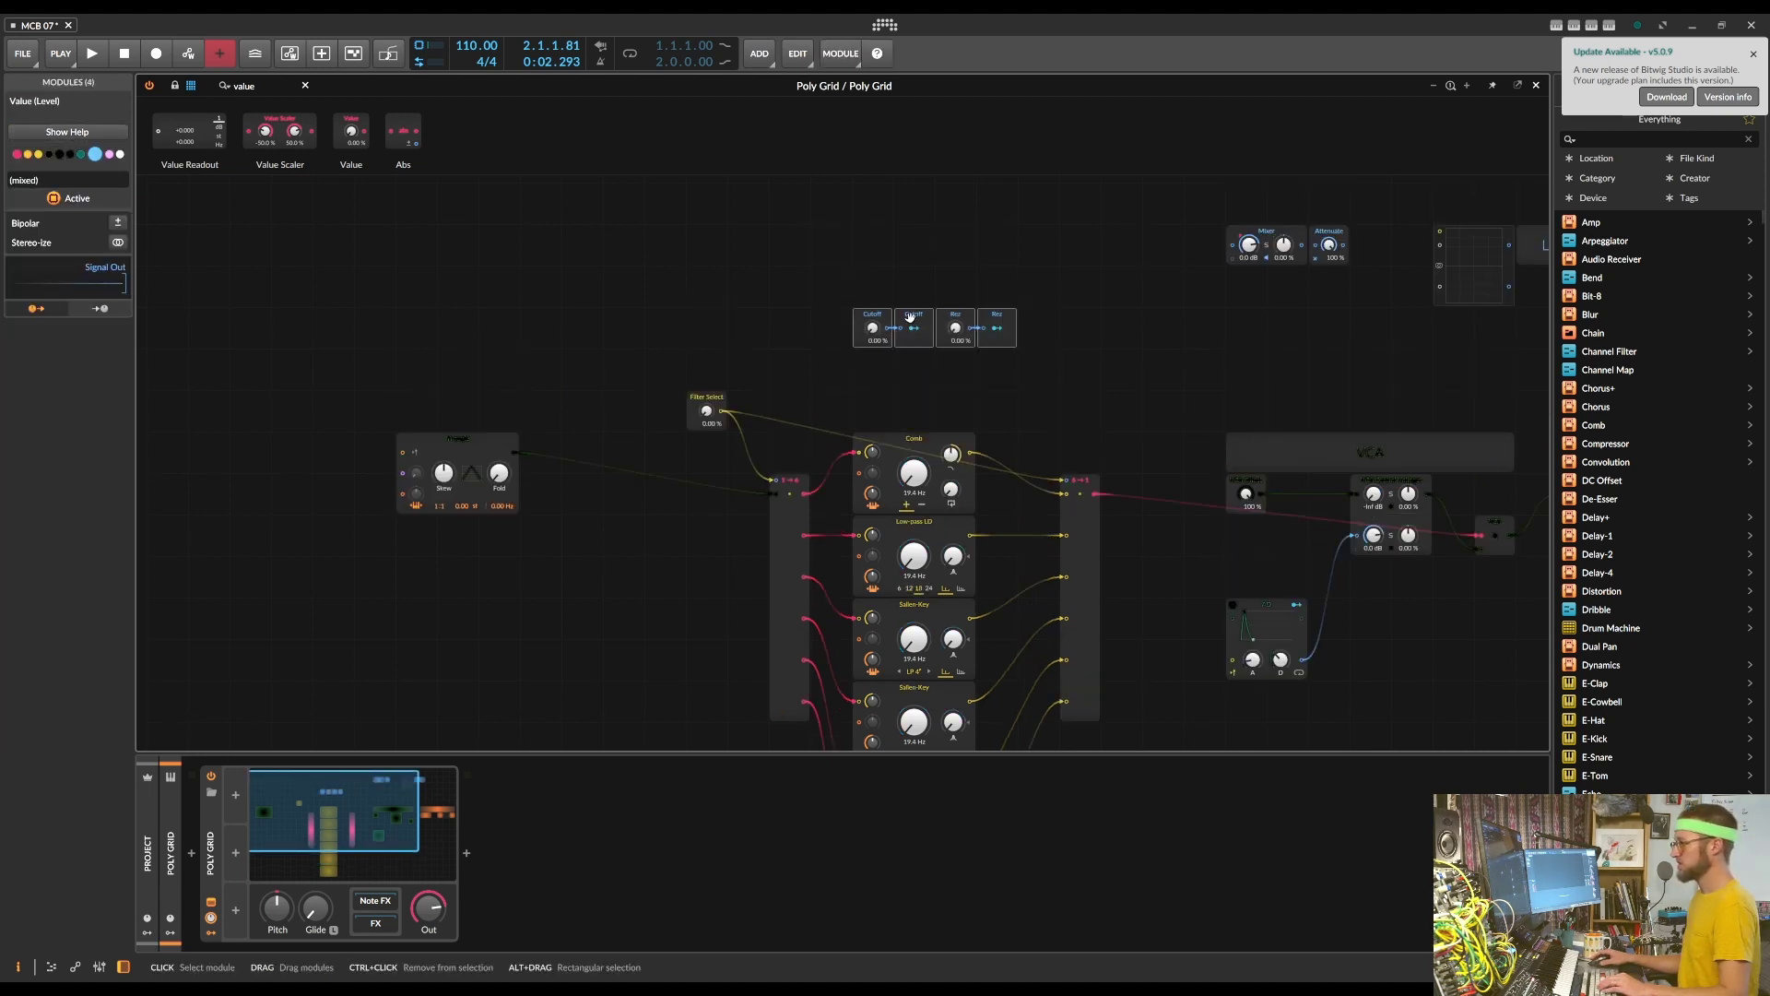
{"action": "left_click_drag", "start_coordinate": [904, 347], "coordinate": [904, 389]}
{"action": "left_click_drag", "start_coordinate": [1331, 446], "coordinate": [793, 317]}
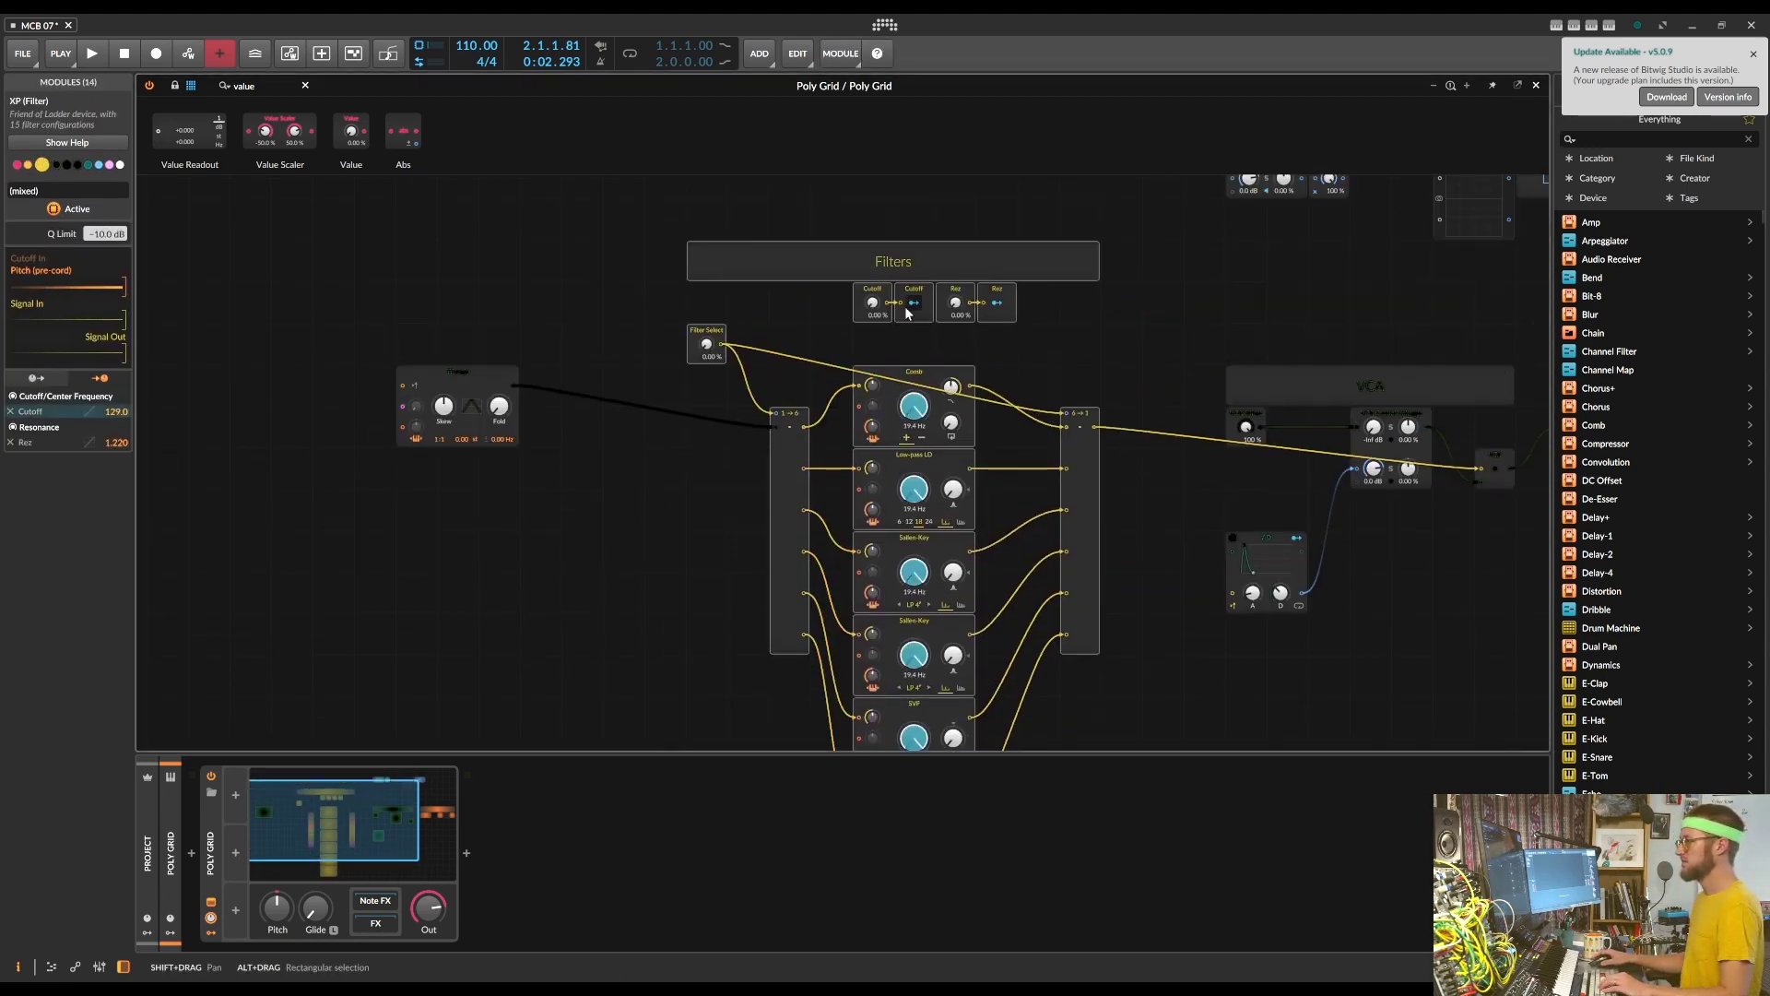
Move the Cutoff pair to the start of the Filters label, above Filter Select, with the Rez pair spaced beside it
{"action": "left_click_drag", "start_coordinate": [904, 306], "coordinate": [706, 385]}
{"action": "left_click_drag", "start_coordinate": [959, 302], "coordinate": [834, 303]}
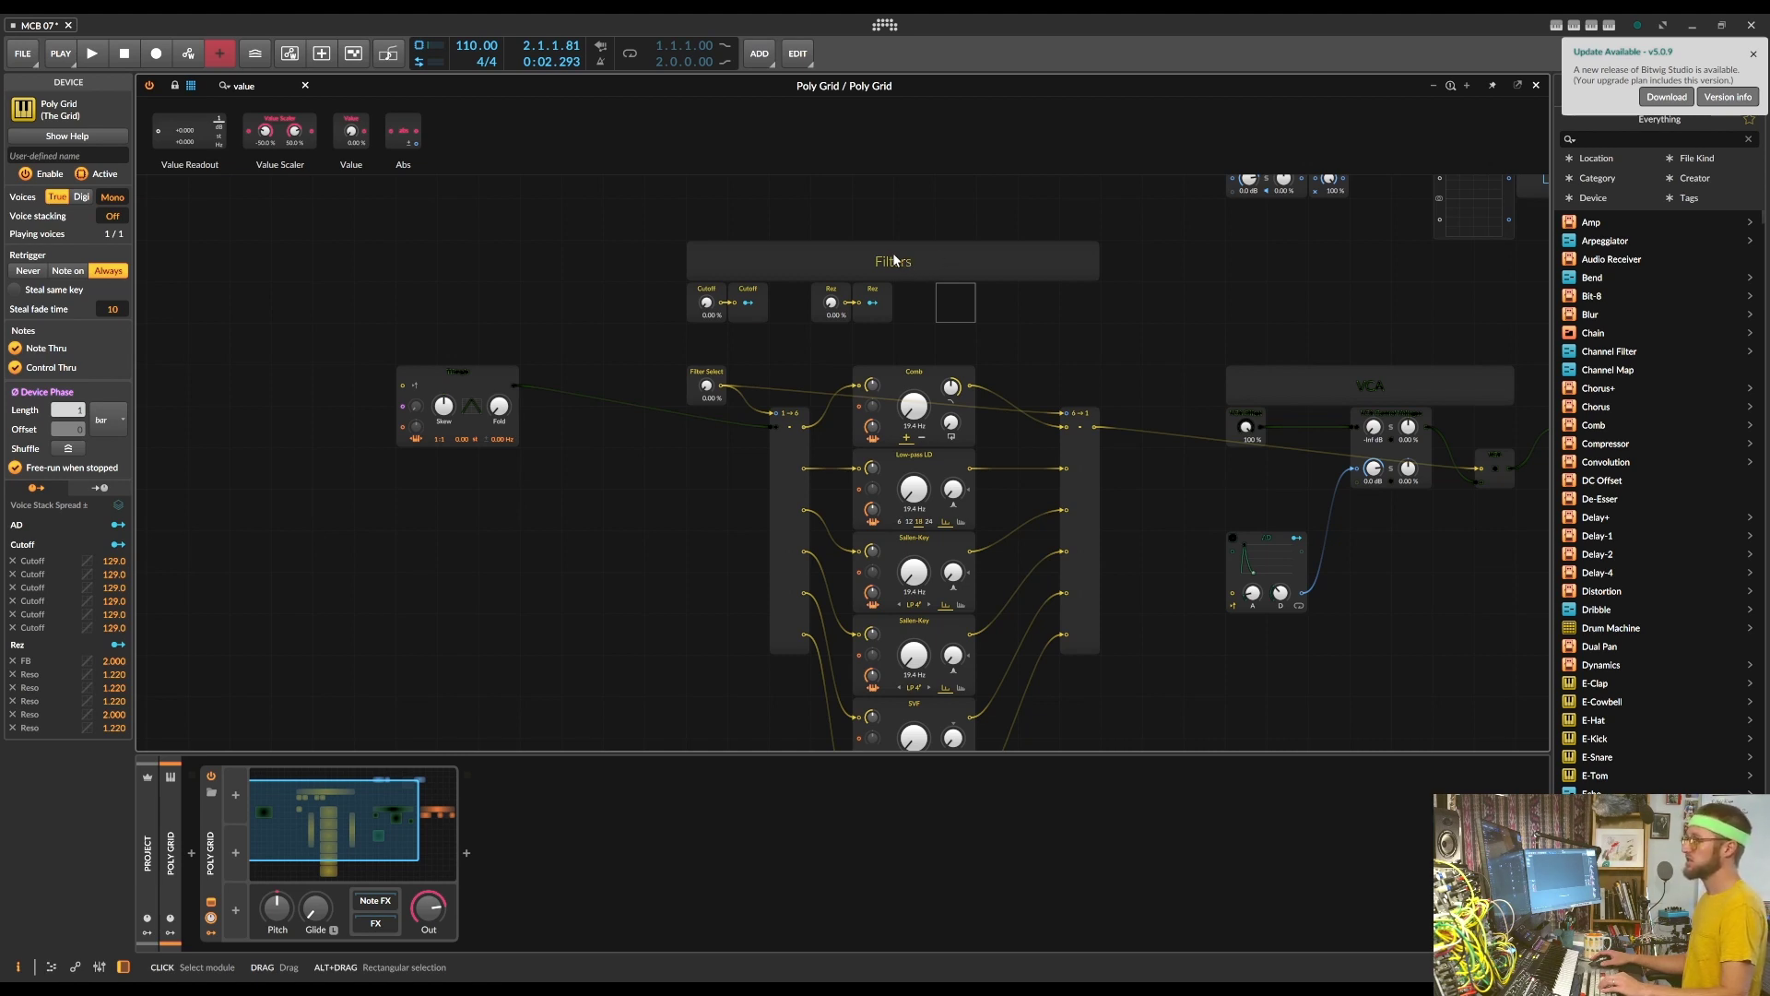
{"action": "left_click", "coordinate": [893, 259]}
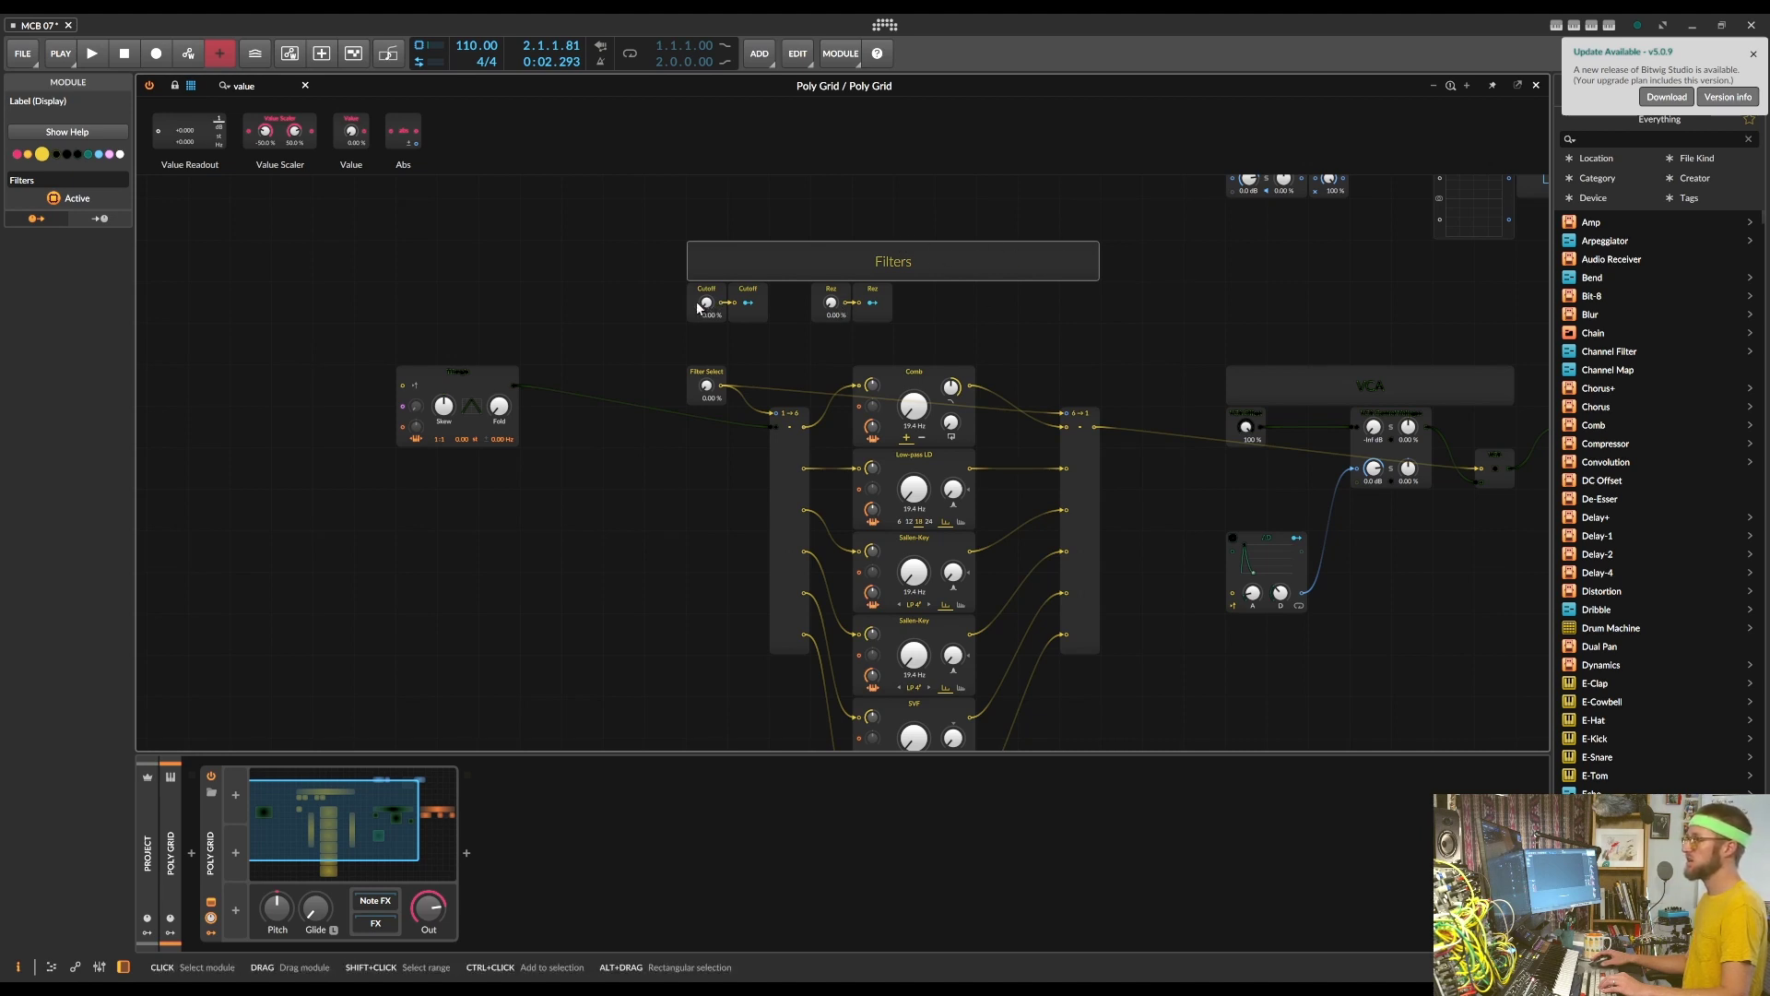
{"action": "left_click", "coordinate": [832, 309]}
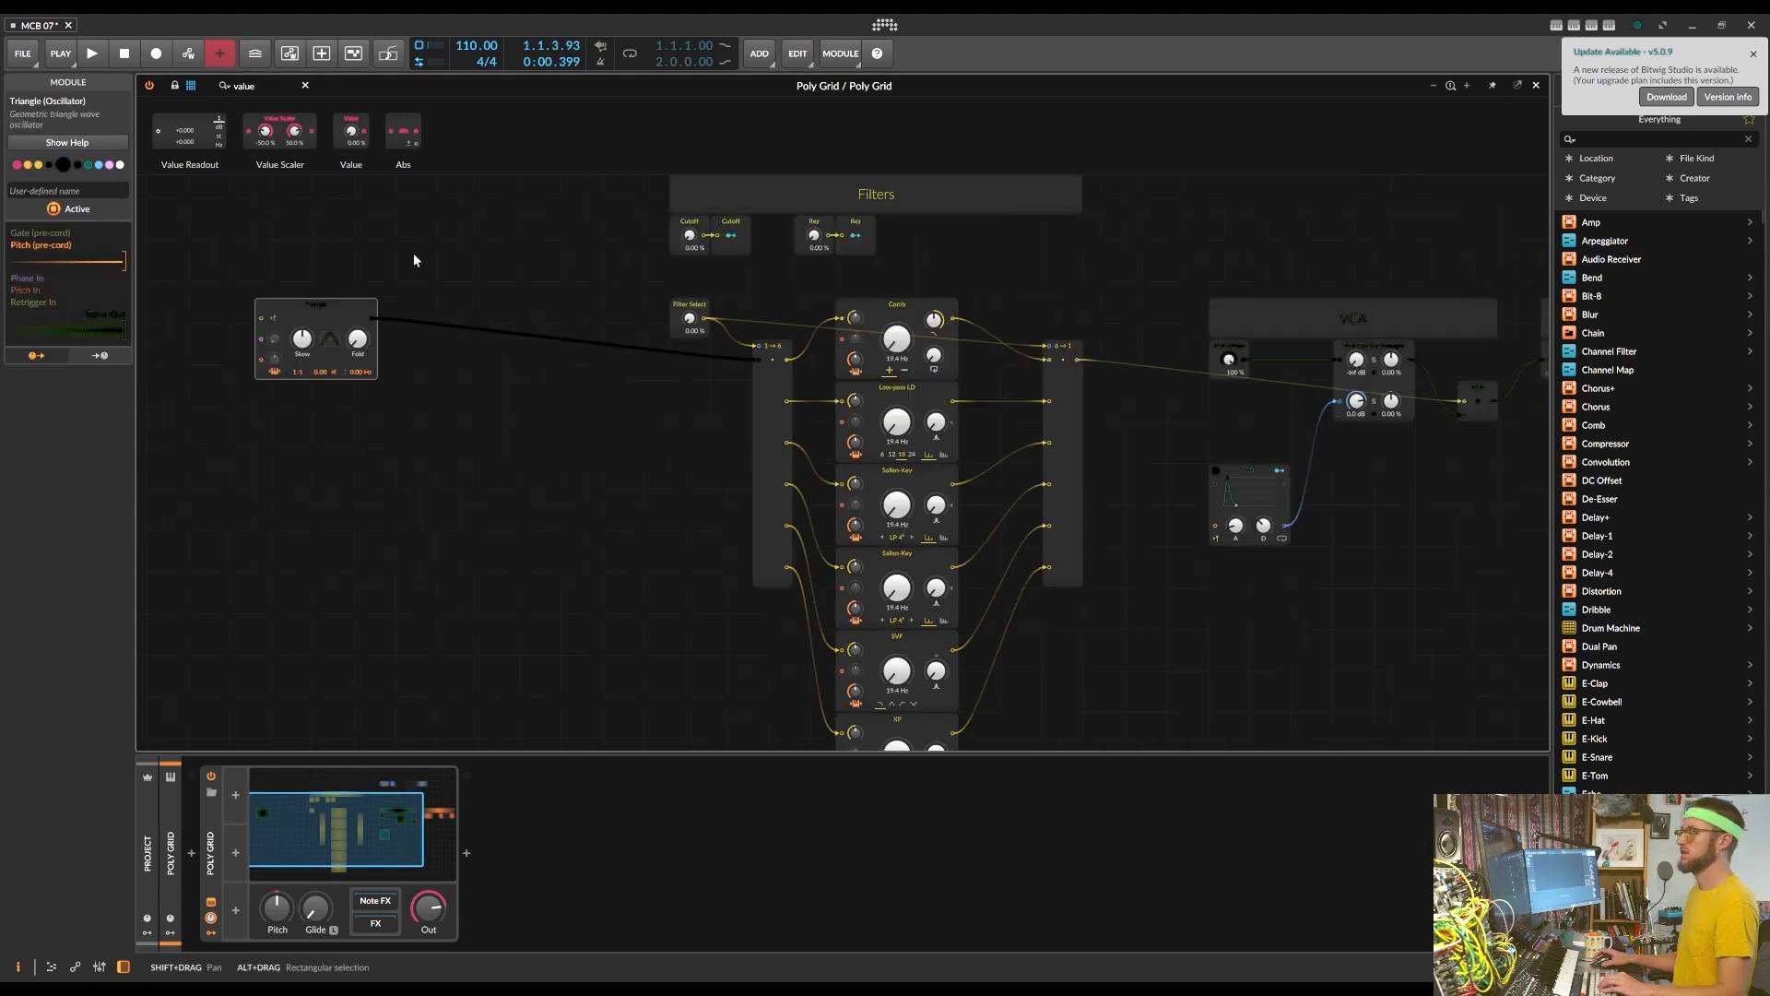
Copy the Filters label, shrink it to fit between the Comb filter and the Merge module, and rename it "Comb"
{"action": "scroll", "coordinate": [413, 254], "scroll_direction": "up", "scroll_amount": 3}
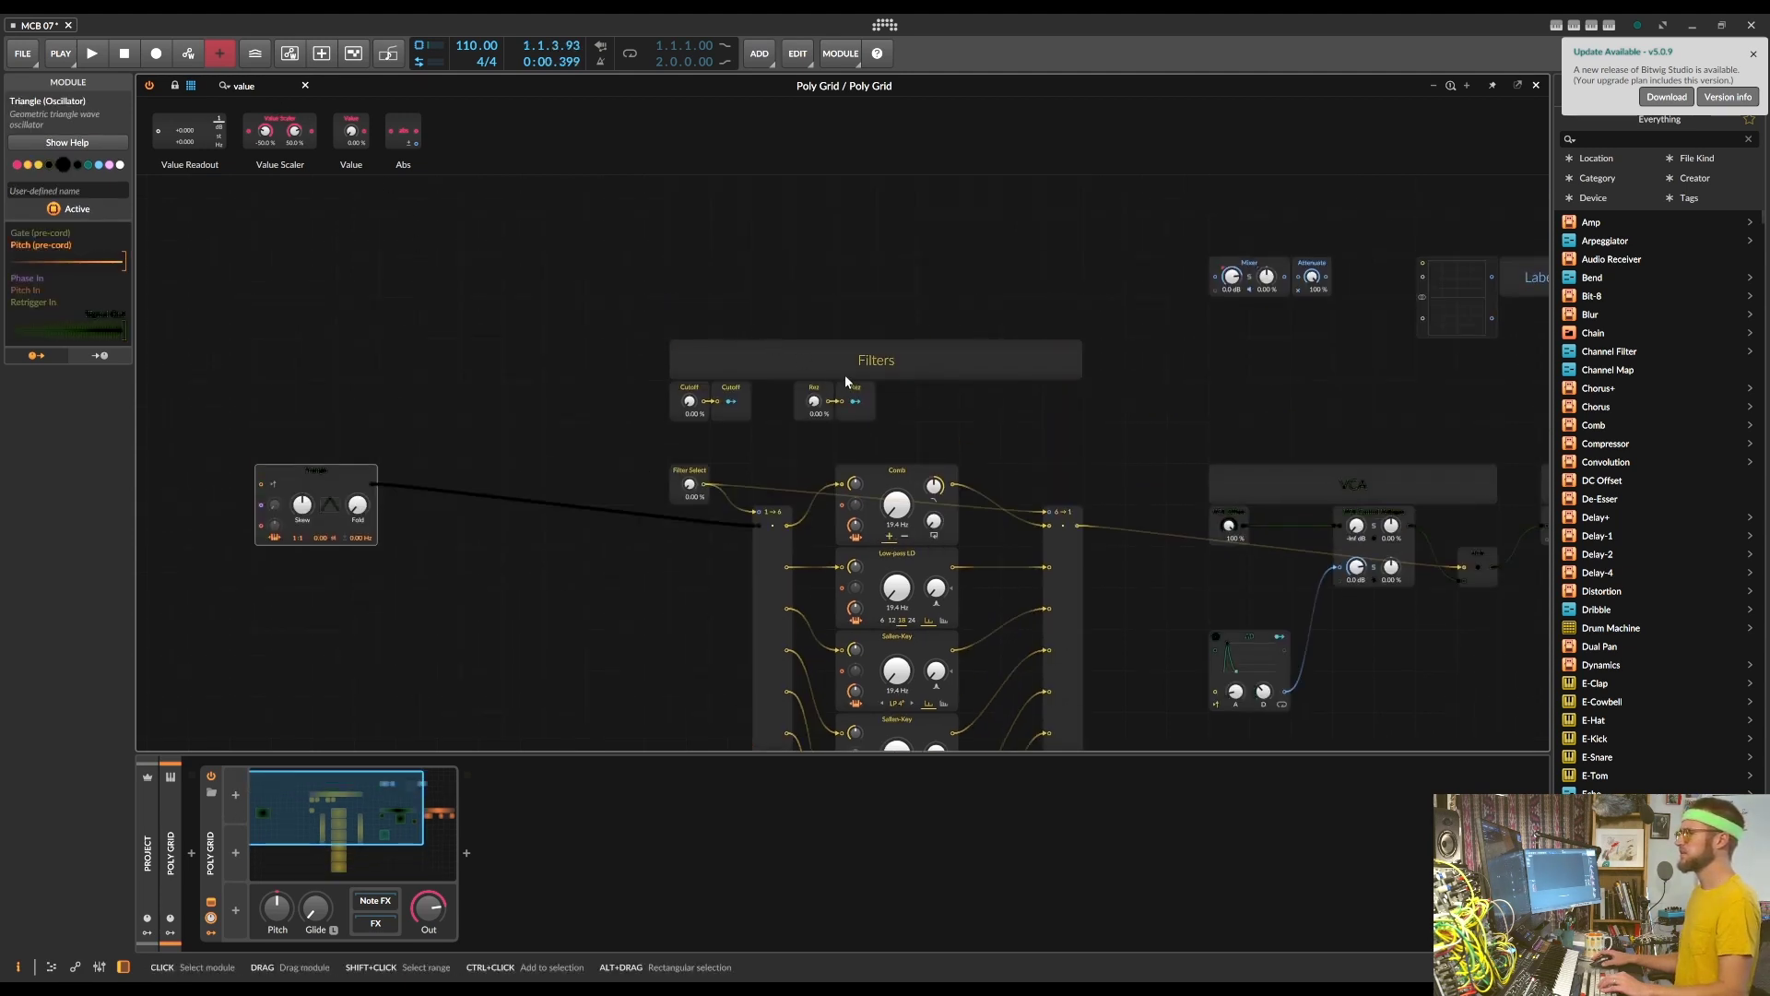
{"action": "key", "text": "ctrl+v"}
{"action": "scroll", "coordinate": [956, 274], "scroll_direction": "down", "scroll_amount": 2}
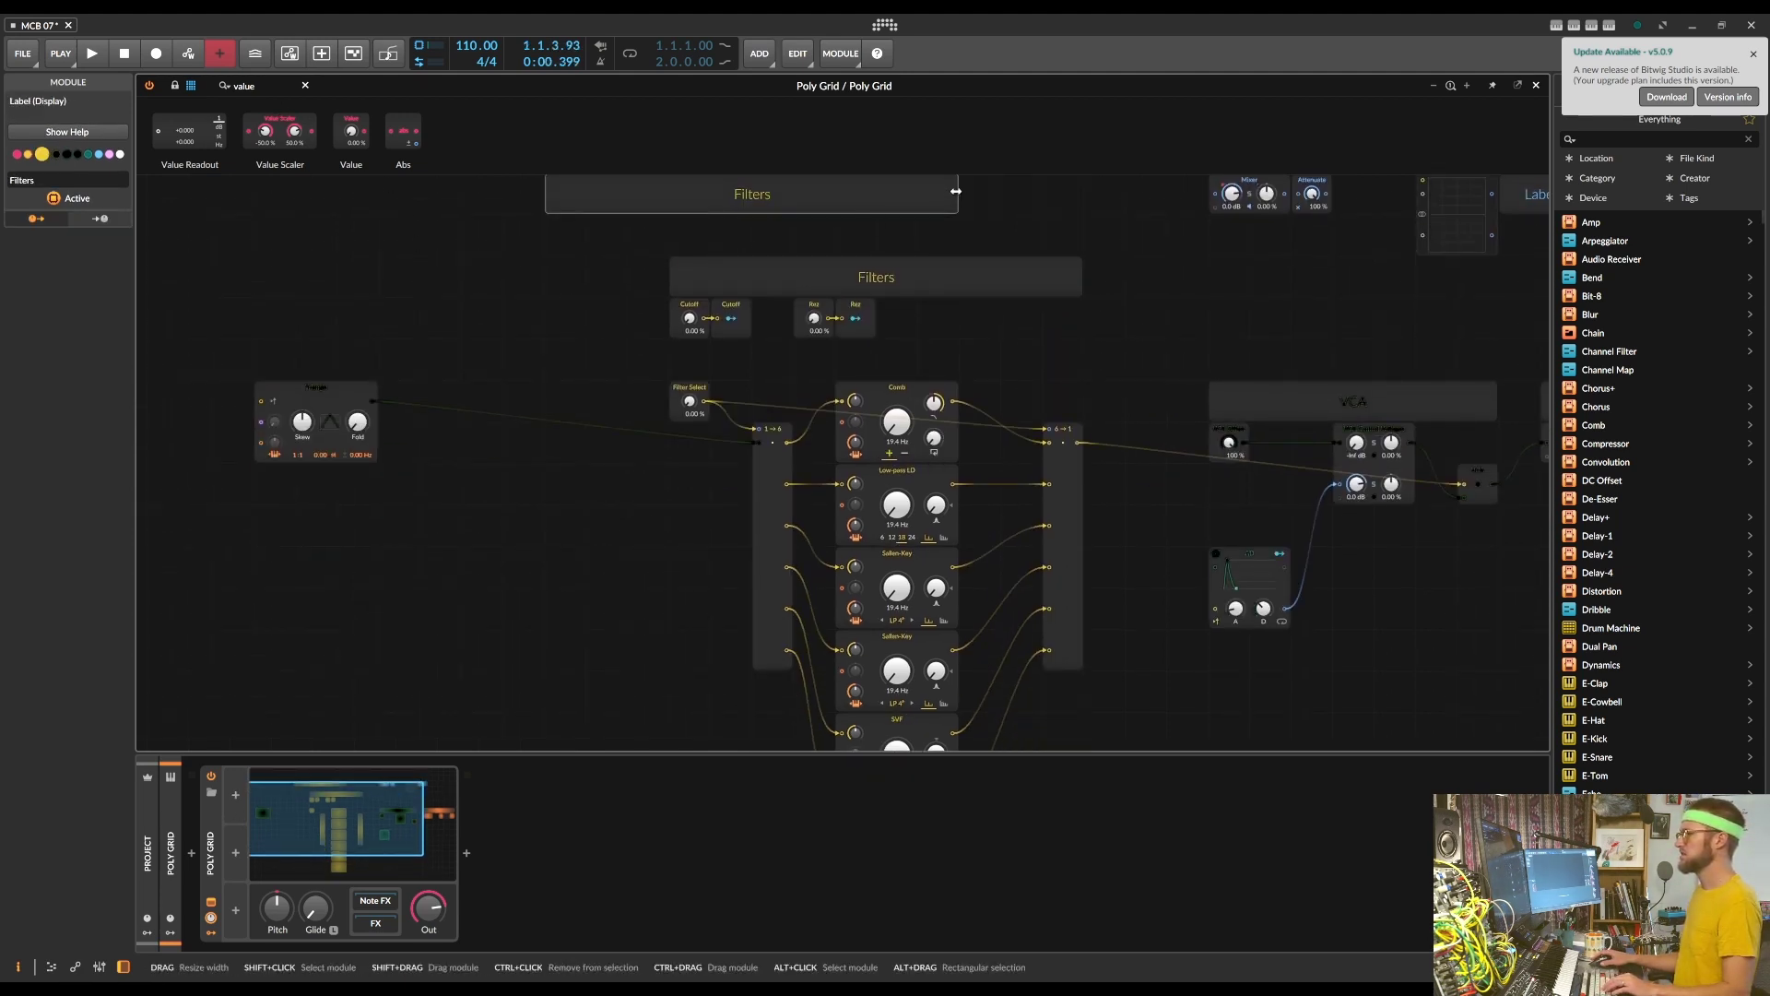
{"action": "left_click_drag", "start_coordinate": [955, 191], "coordinate": [1031, 468]}
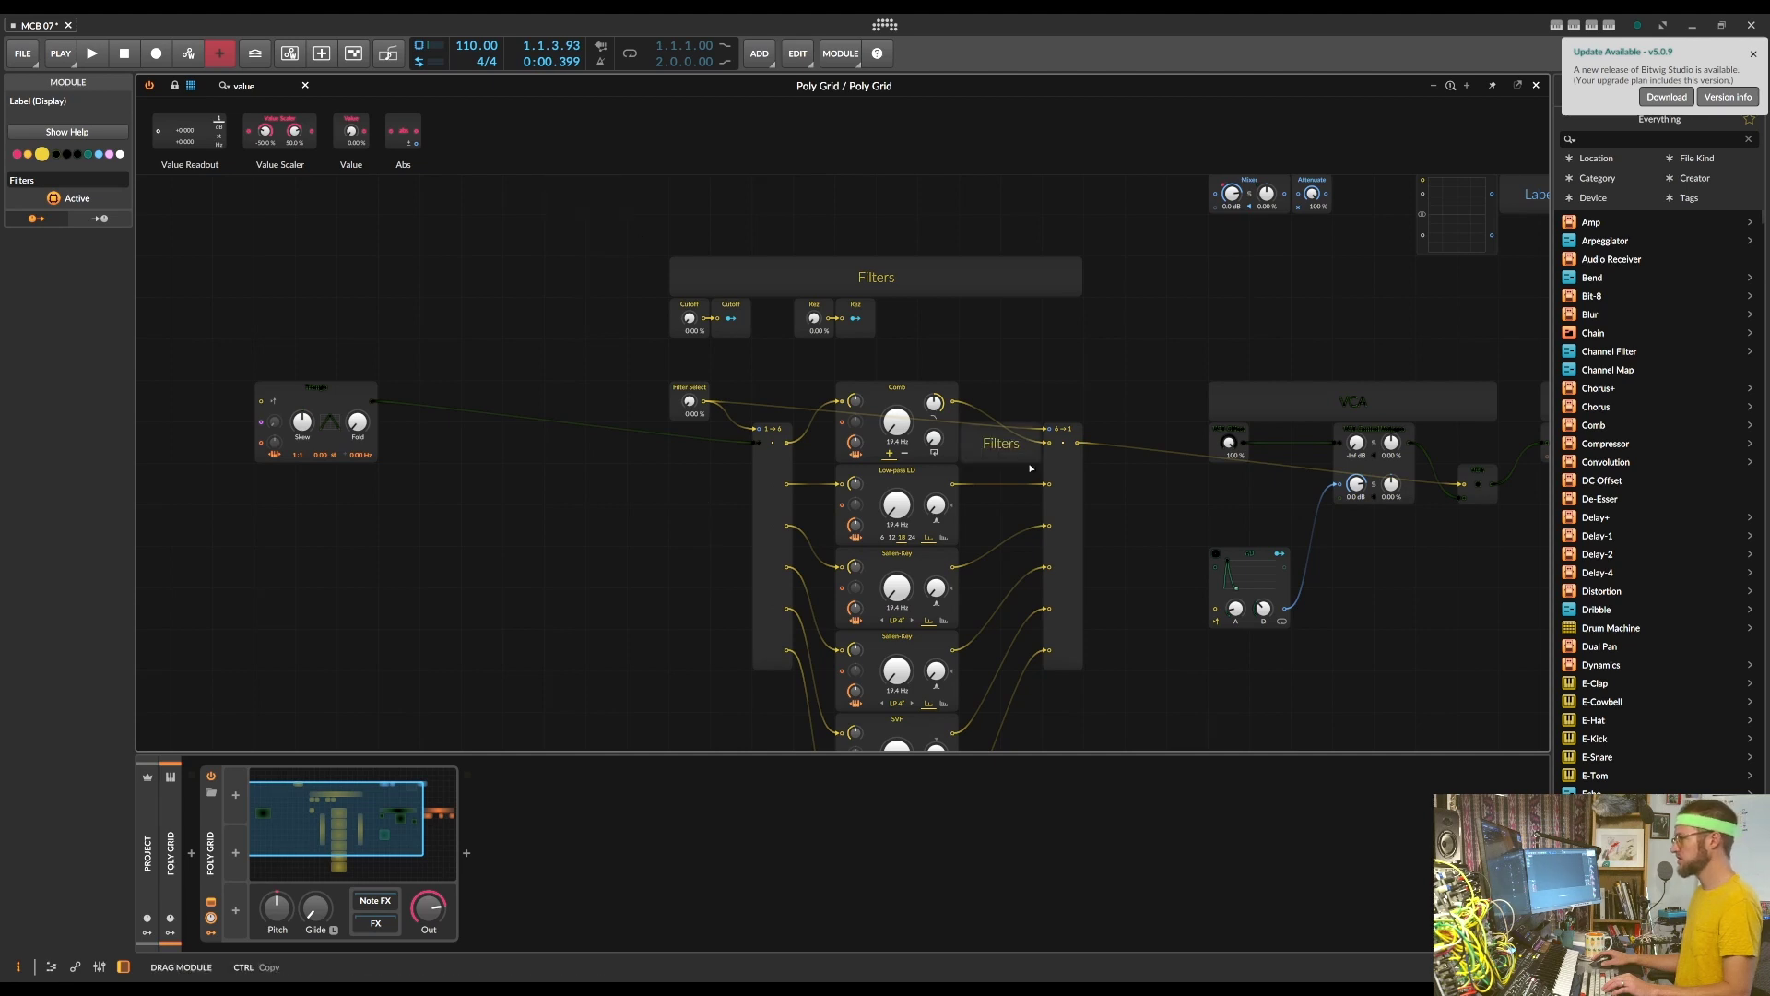
{"action": "left_click_drag", "start_coordinate": [56, 181], "coordinate": [5, 181]}
{"action": "type", "text": "Comb"}
Stack label copies beside the Merge inputs named LD, SK, MG, SVF and XP, and replace the second Sallen-Key with a Low-pass MG
{"action": "left_click_drag", "start_coordinate": [1001, 444], "coordinate": [1001, 484]}
{"action": "left_click_drag", "start_coordinate": [47, 181], "coordinate": [6, 181]}
{"action": "type", "text": "LD"}
{"action": "left_click_drag", "start_coordinate": [1001, 485], "coordinate": [1001, 526]}
{"action": "left_click_drag", "start_coordinate": [37, 181], "coordinate": [5, 182]}
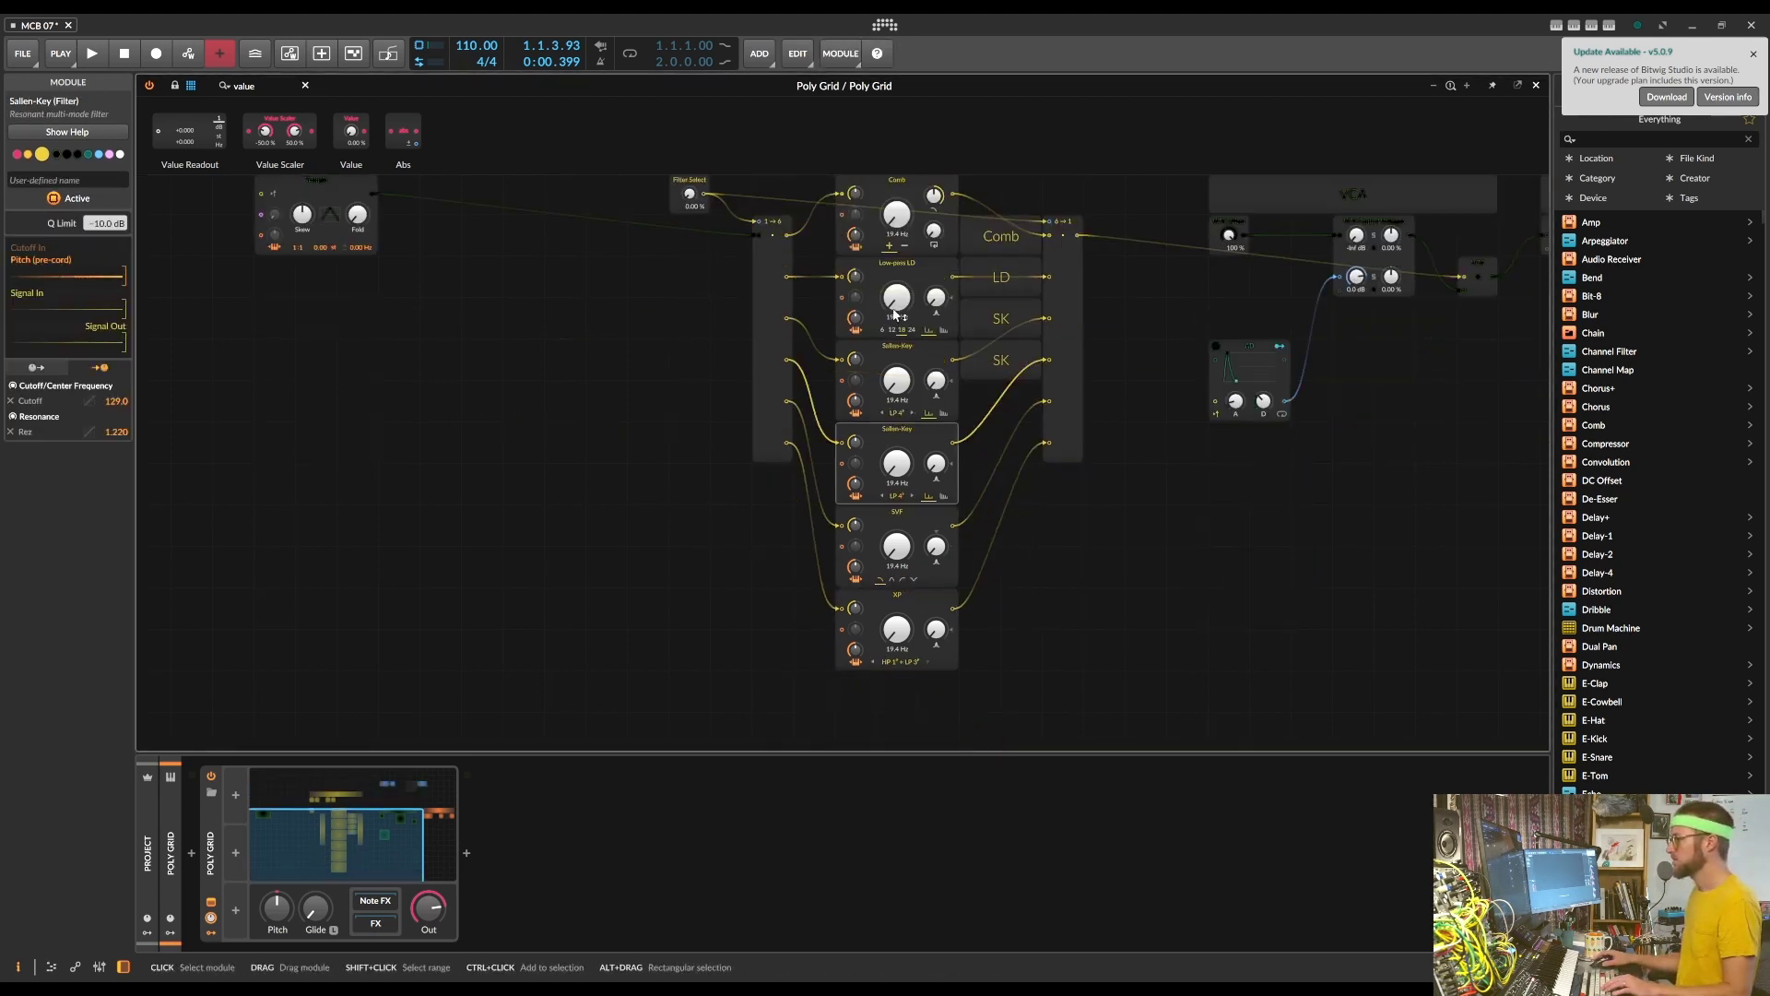
{"action": "scroll", "coordinate": [1056, 235], "scroll_direction": "up", "scroll_amount": 4}
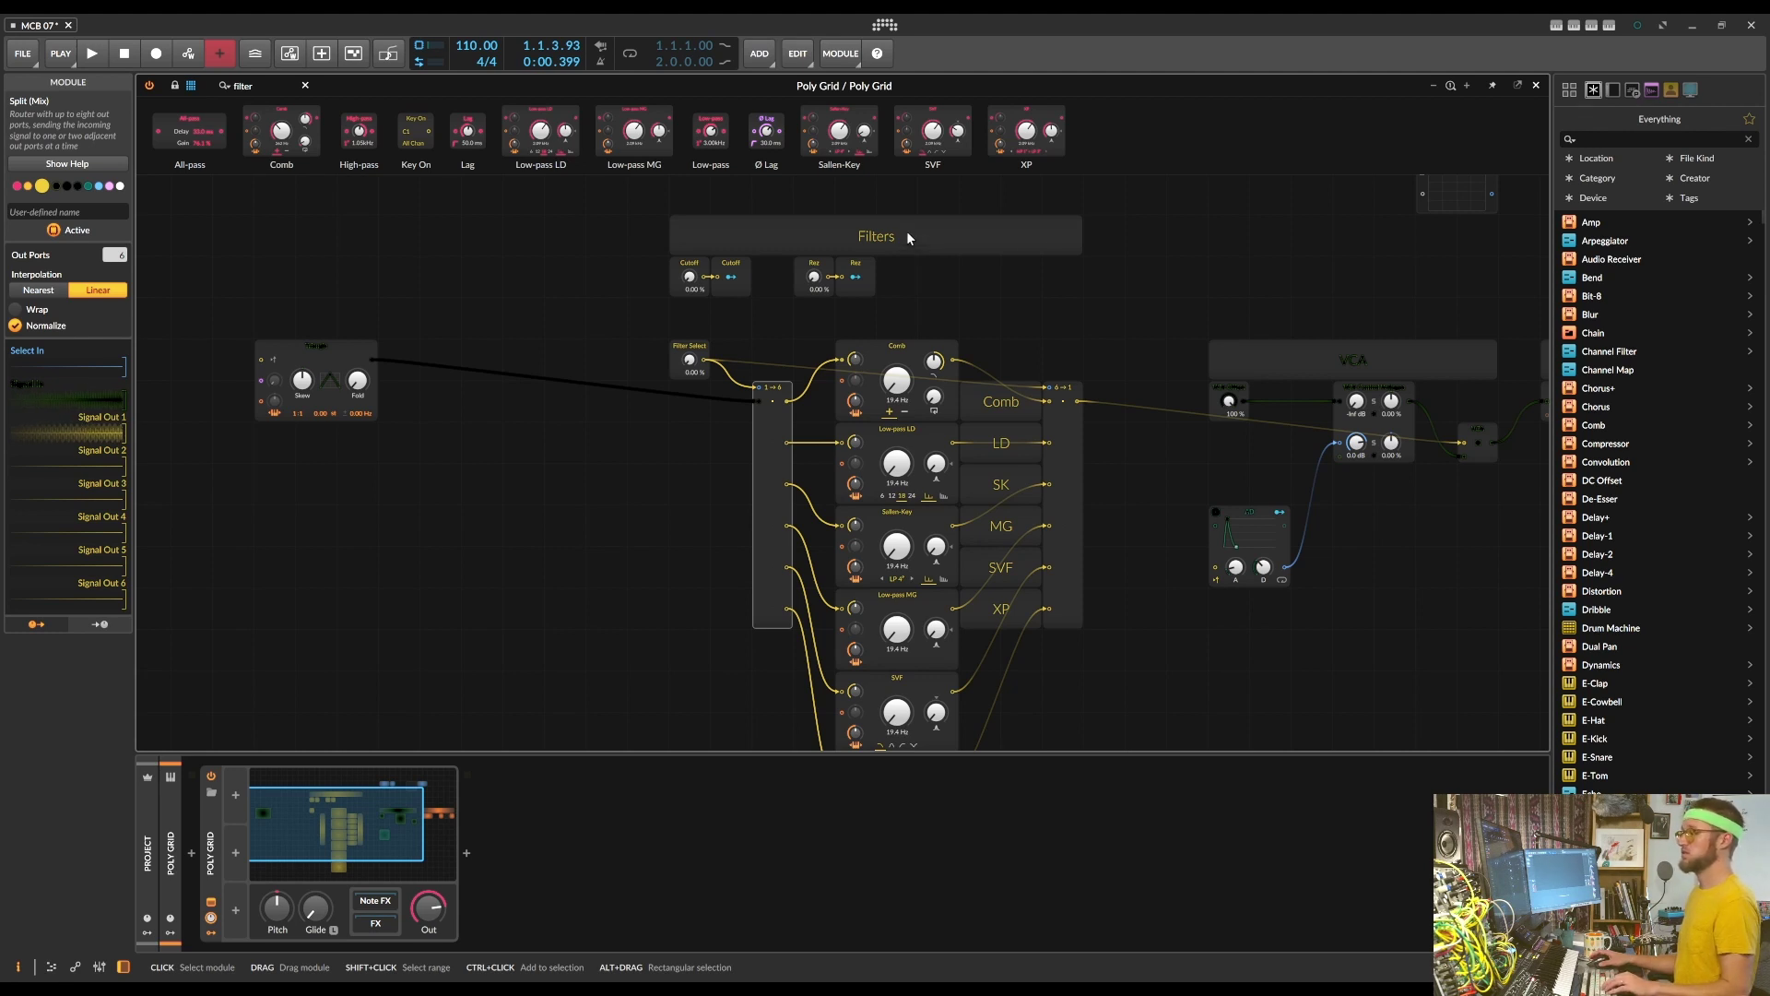
Add a Macro modulator to the Poly Grid and duplicate it into a bank of eight macros
{"action": "left_click", "coordinate": [236, 797]}
{"action": "type", "text": "tri"}
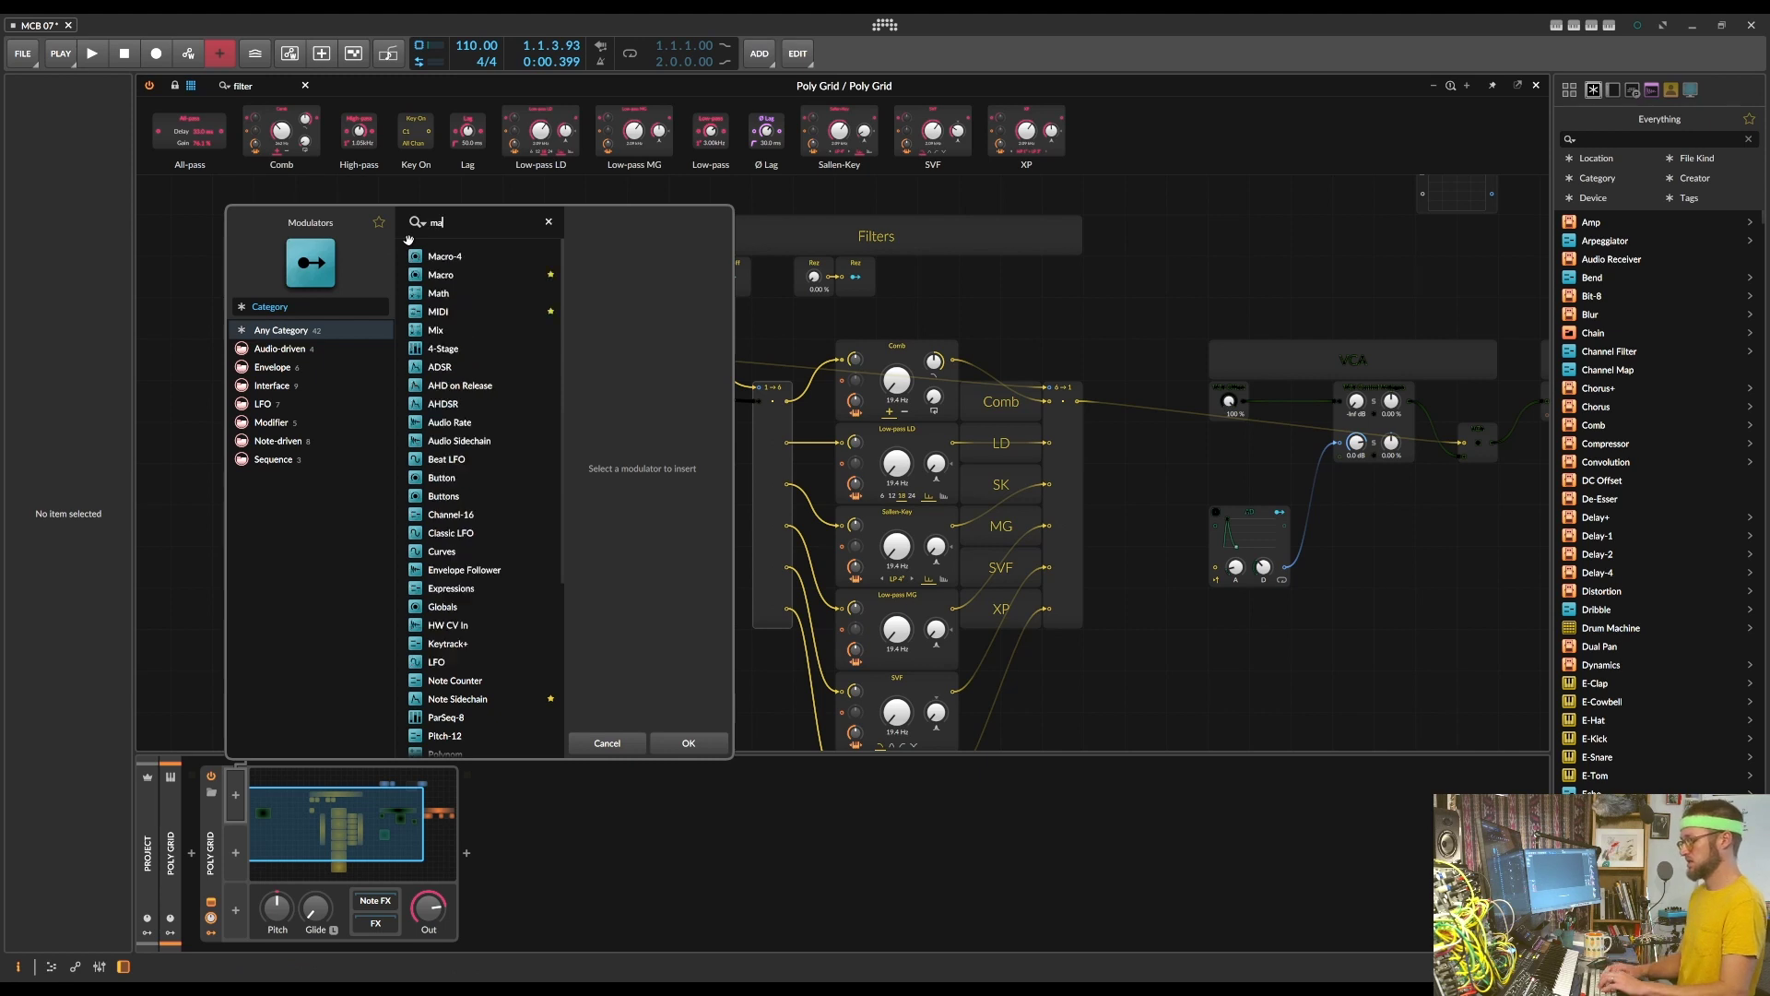
{"action": "key", "text": "Return"}
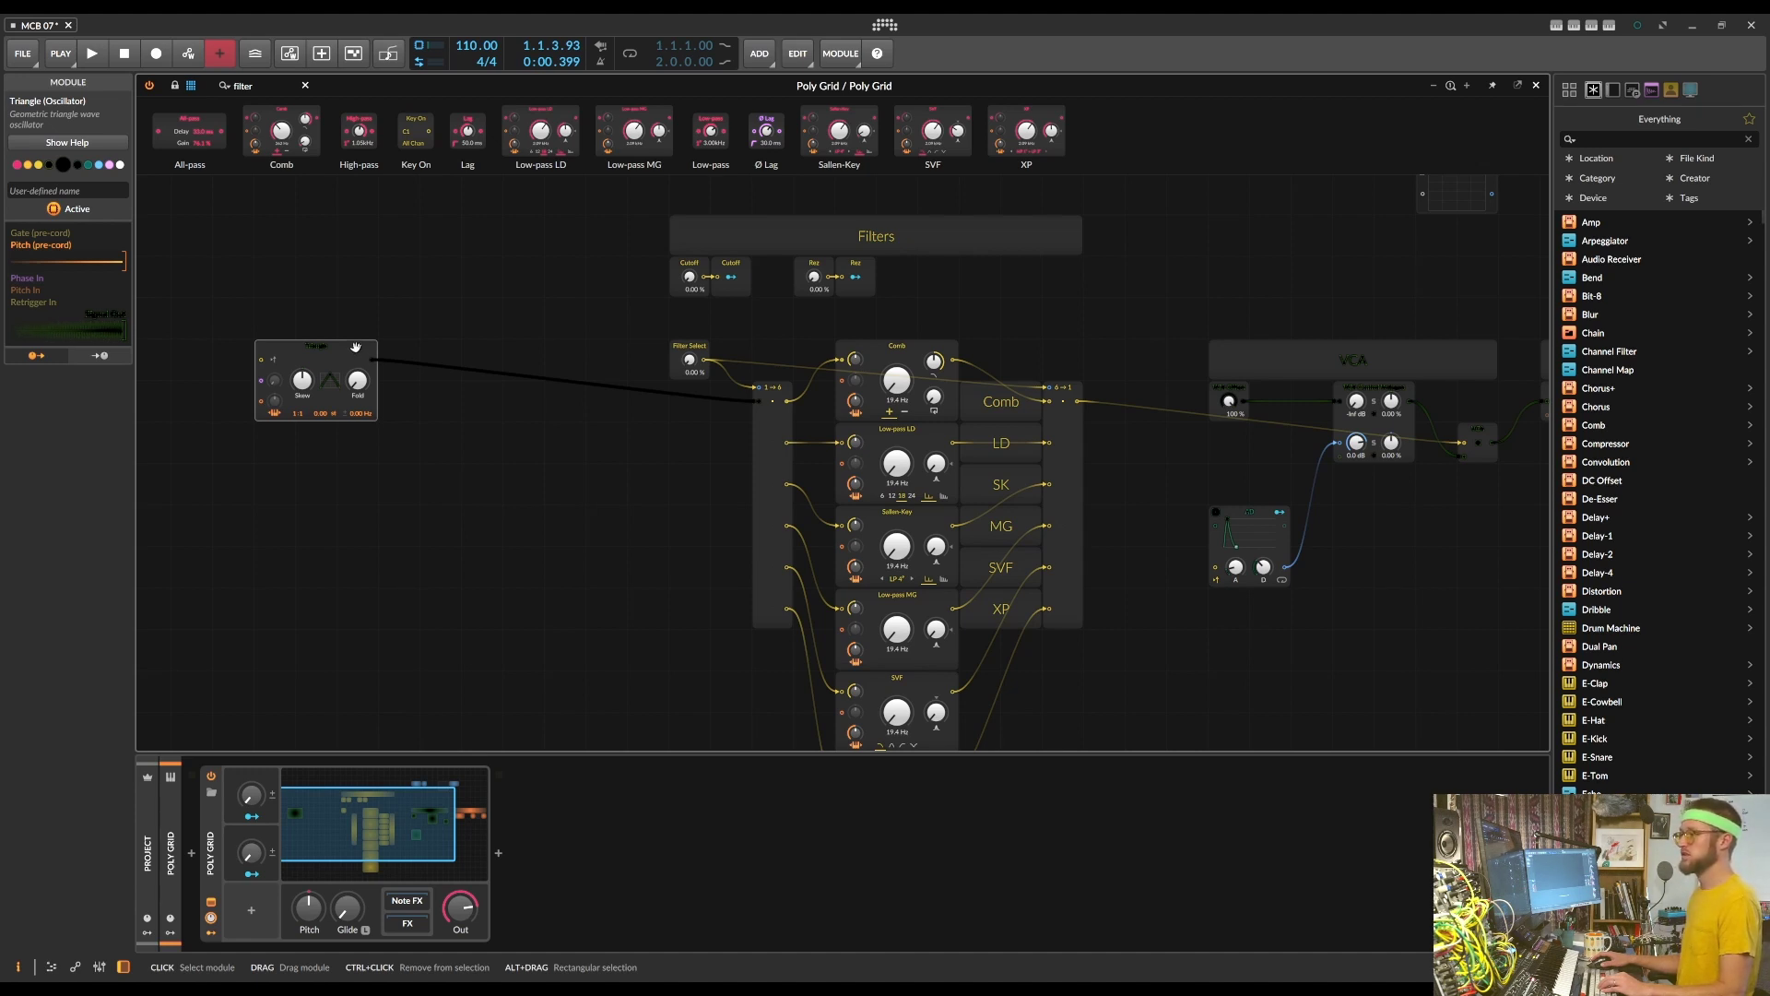
{"action": "left_click", "coordinate": [232, 802]}
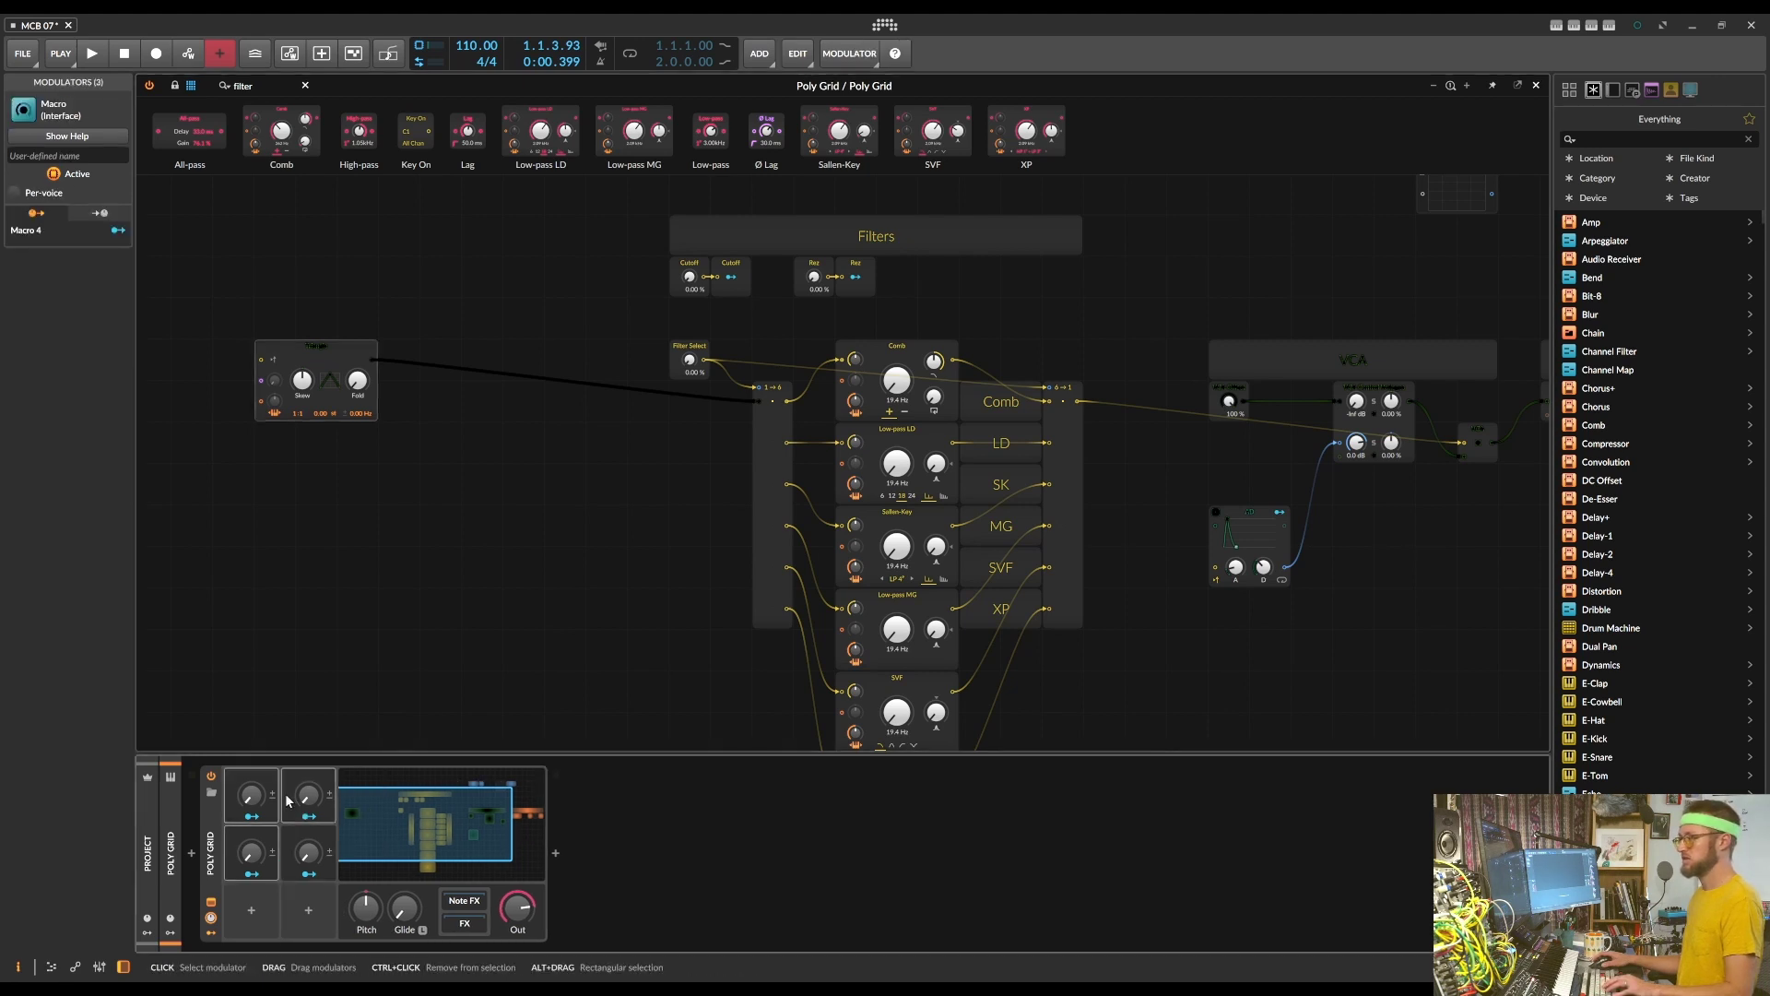
Name the first macro "Cutoff" and the macro directly below it "Rez"
{"action": "double_click", "coordinate": [252, 775]}
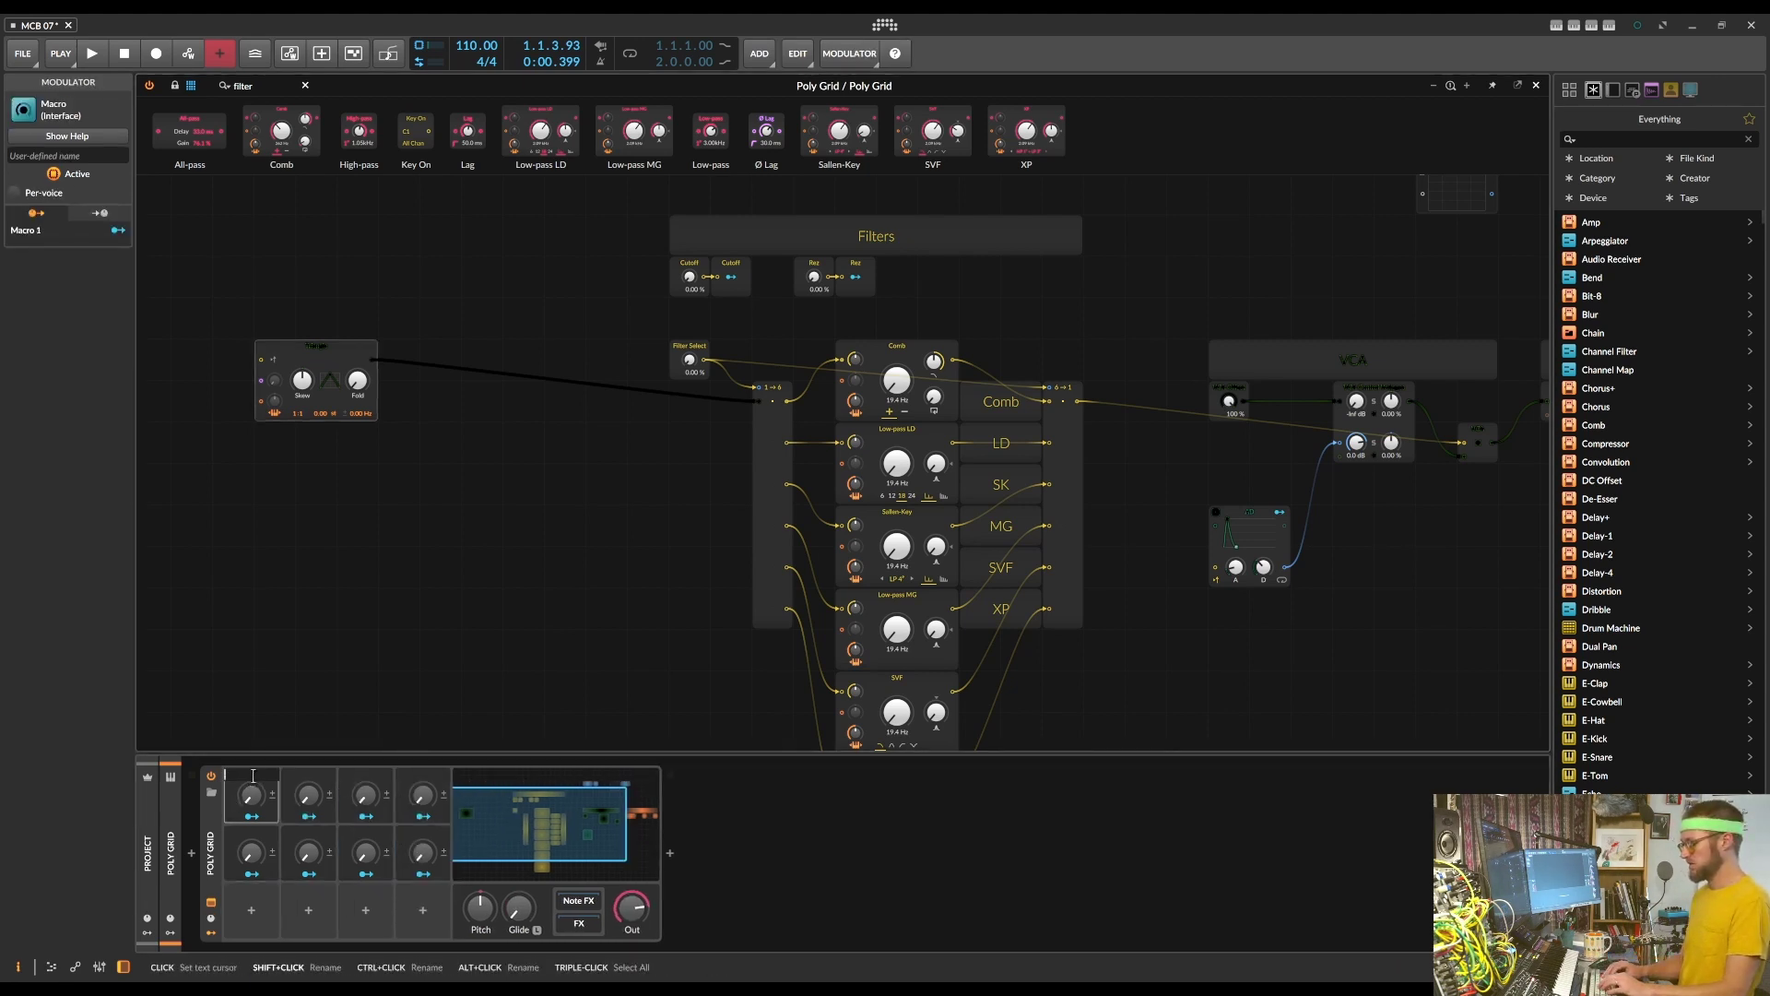
{"action": "key", "text": "Return"}
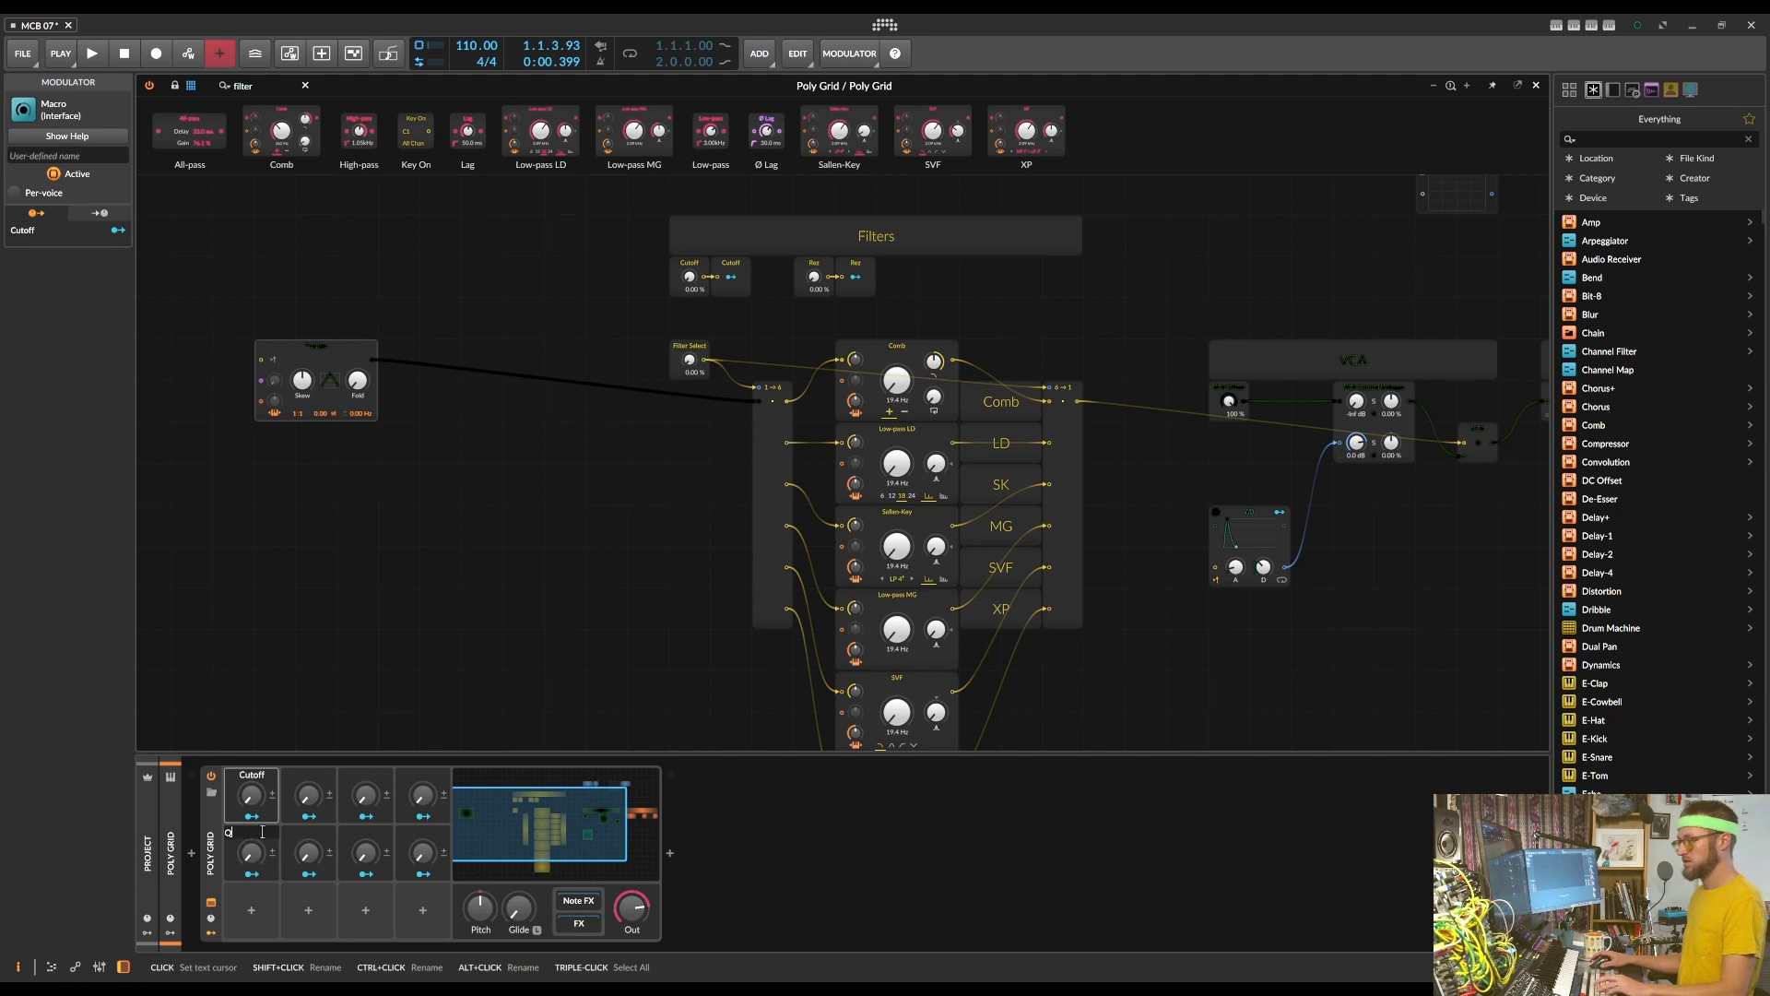
{"action": "key", "text": "Return"}
{"action": "left_click", "coordinate": [255, 831]}
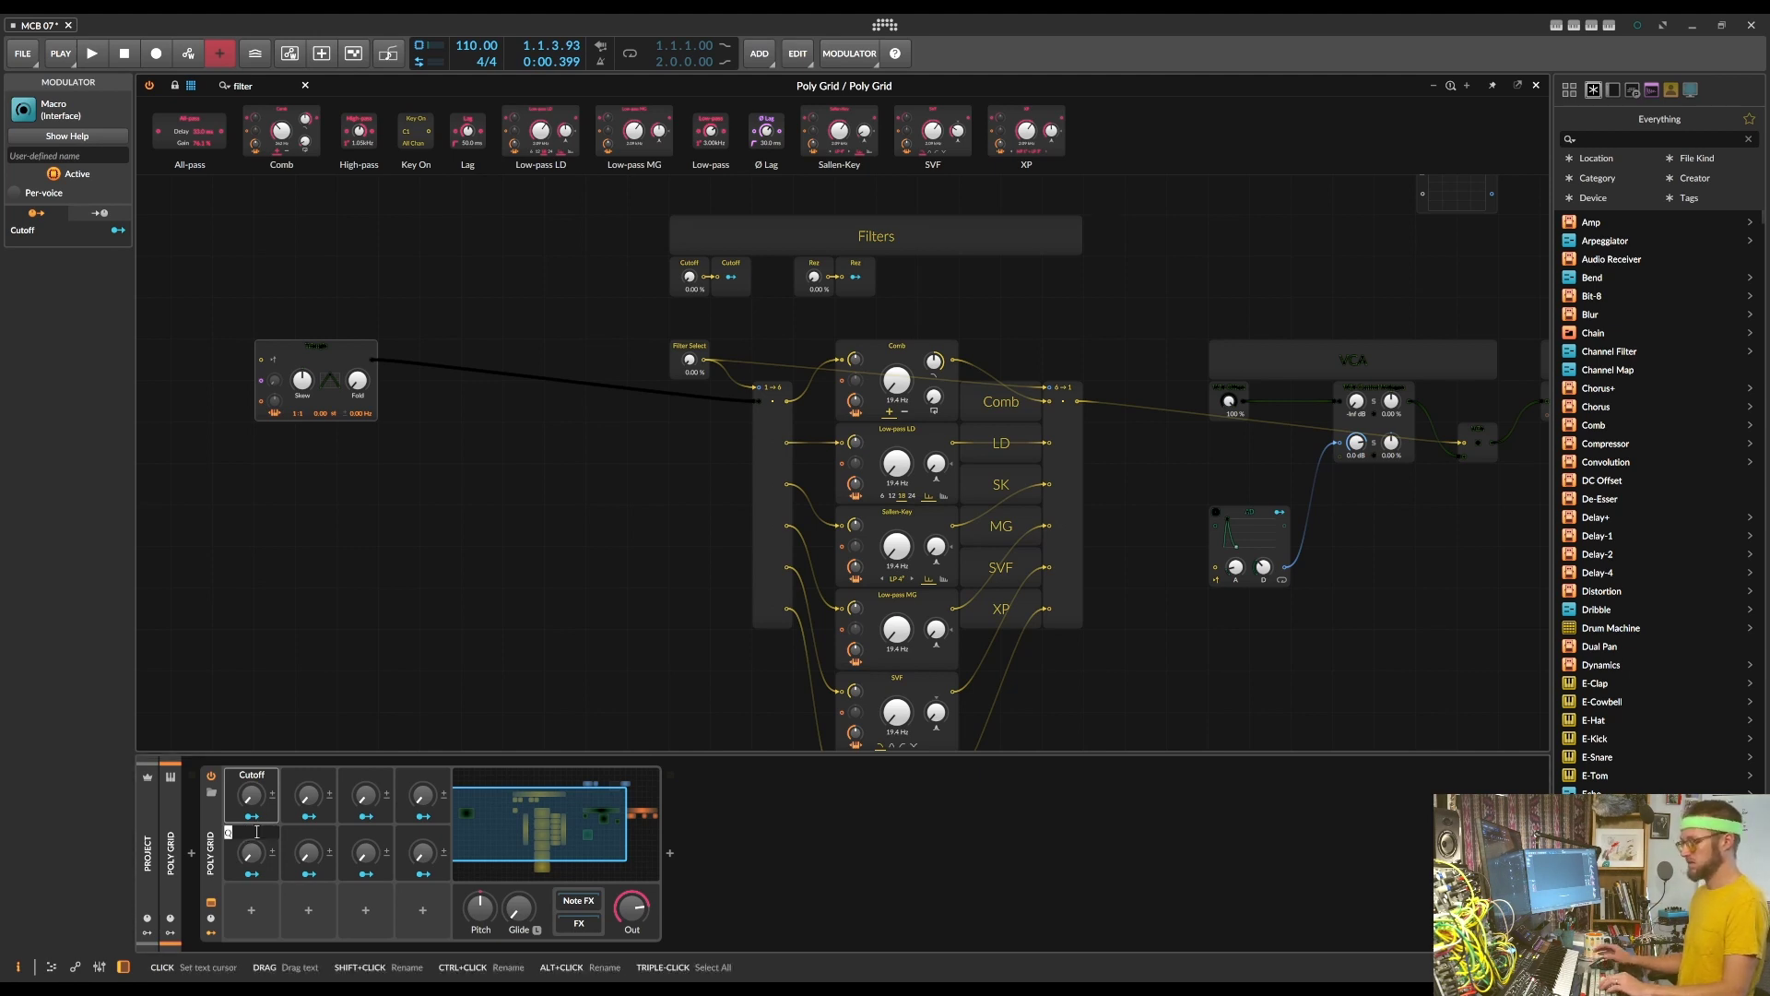
{"action": "type", "text": "Rez"}
{"action": "key", "text": "Return"}
Map the Cutoff and Rez macros to their matching value modules at full amount, and name the upper row's last macro "Filter Sel"
{"action": "left_click_drag", "start_coordinate": [696, 279], "coordinate": [696, 212]}
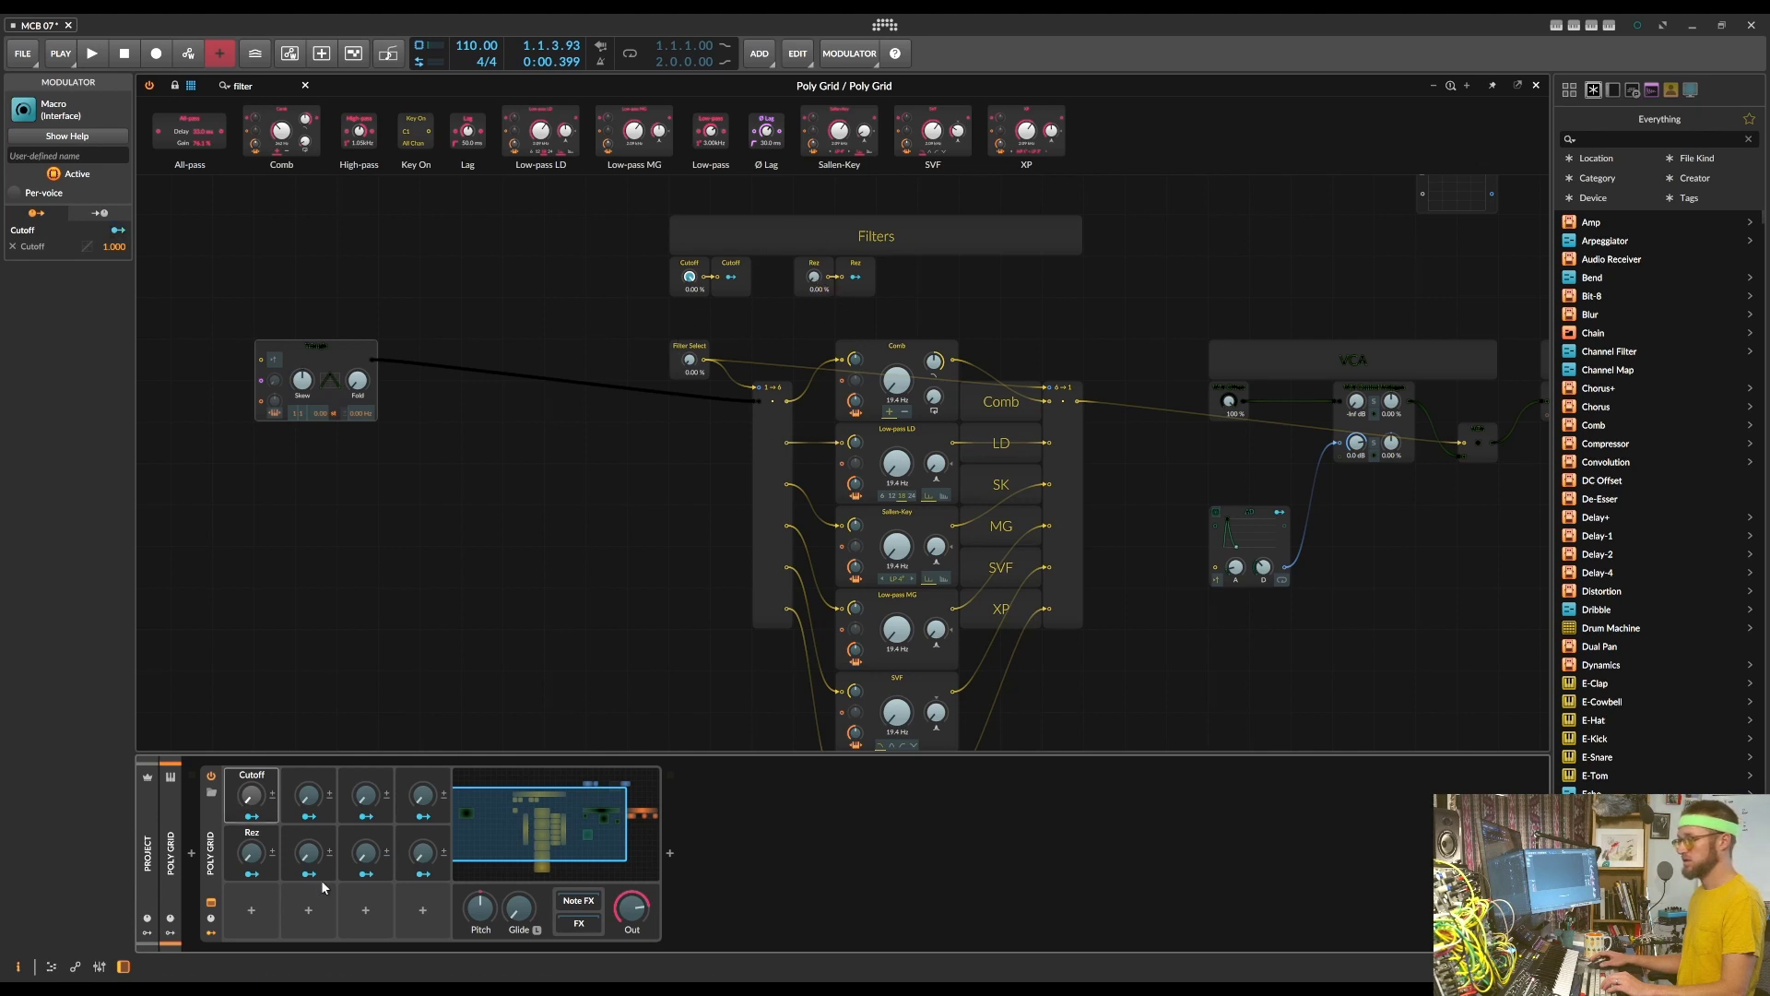
{"action": "left_click", "coordinate": [255, 874]}
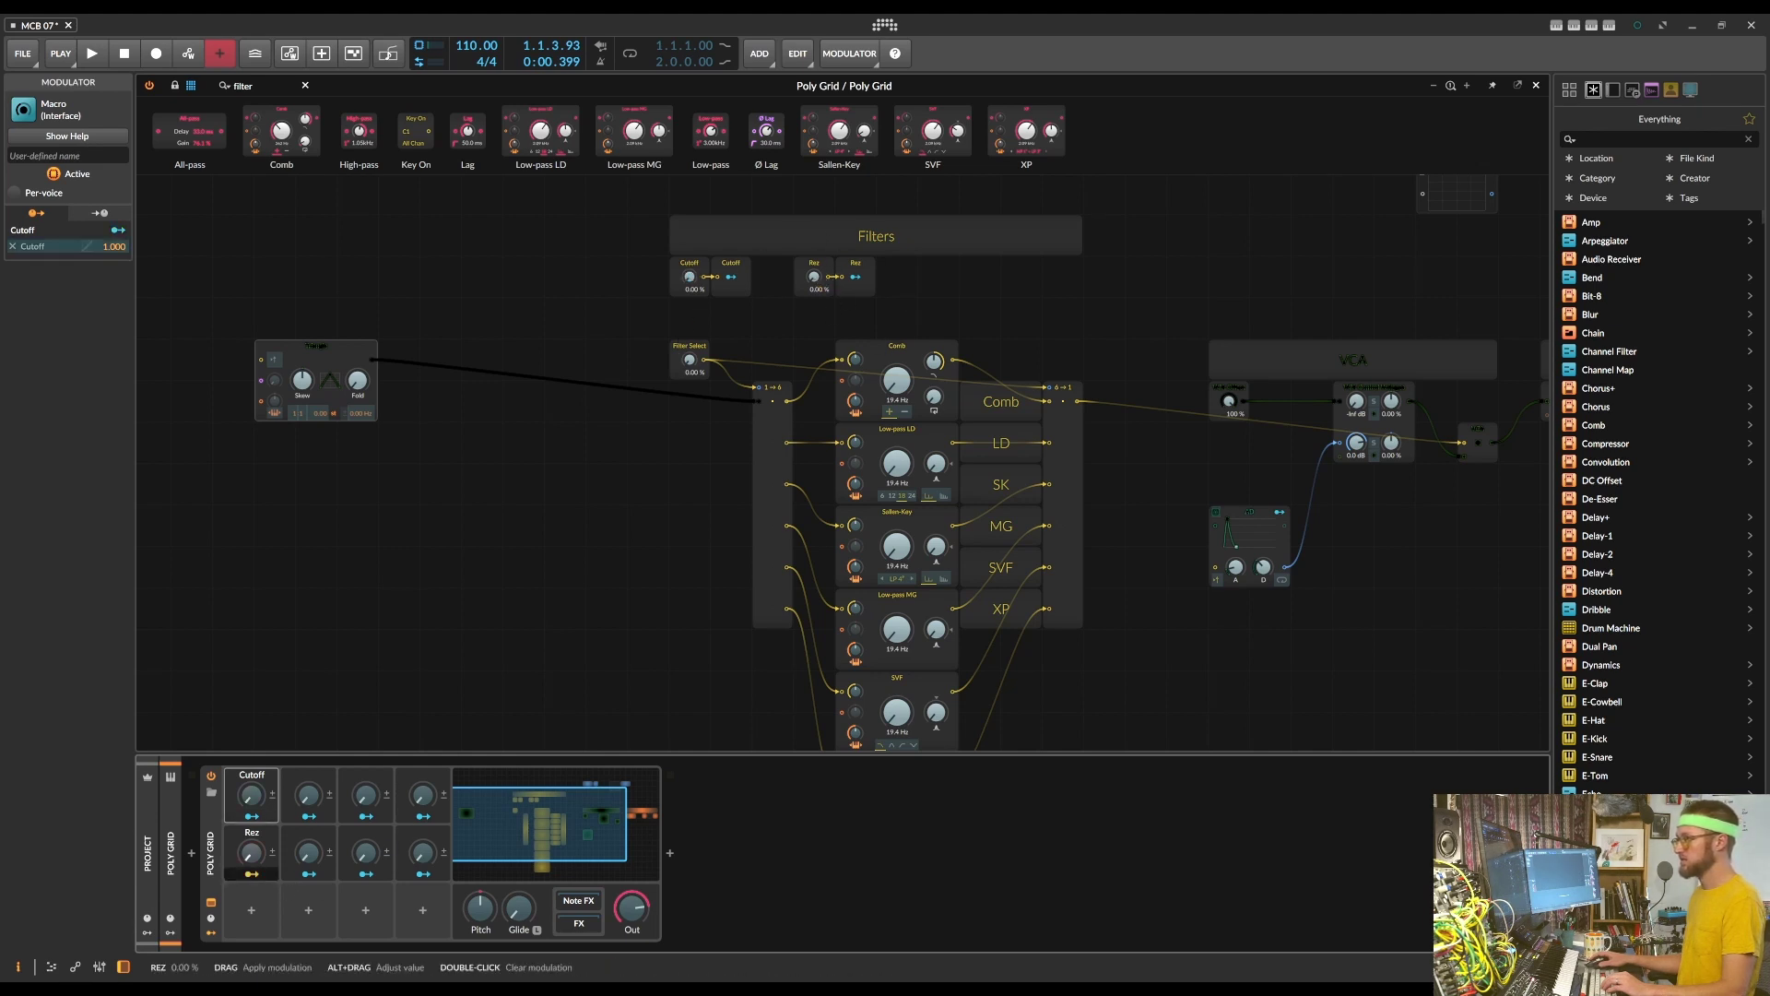
{"action": "left_click", "coordinate": [903, 263]}
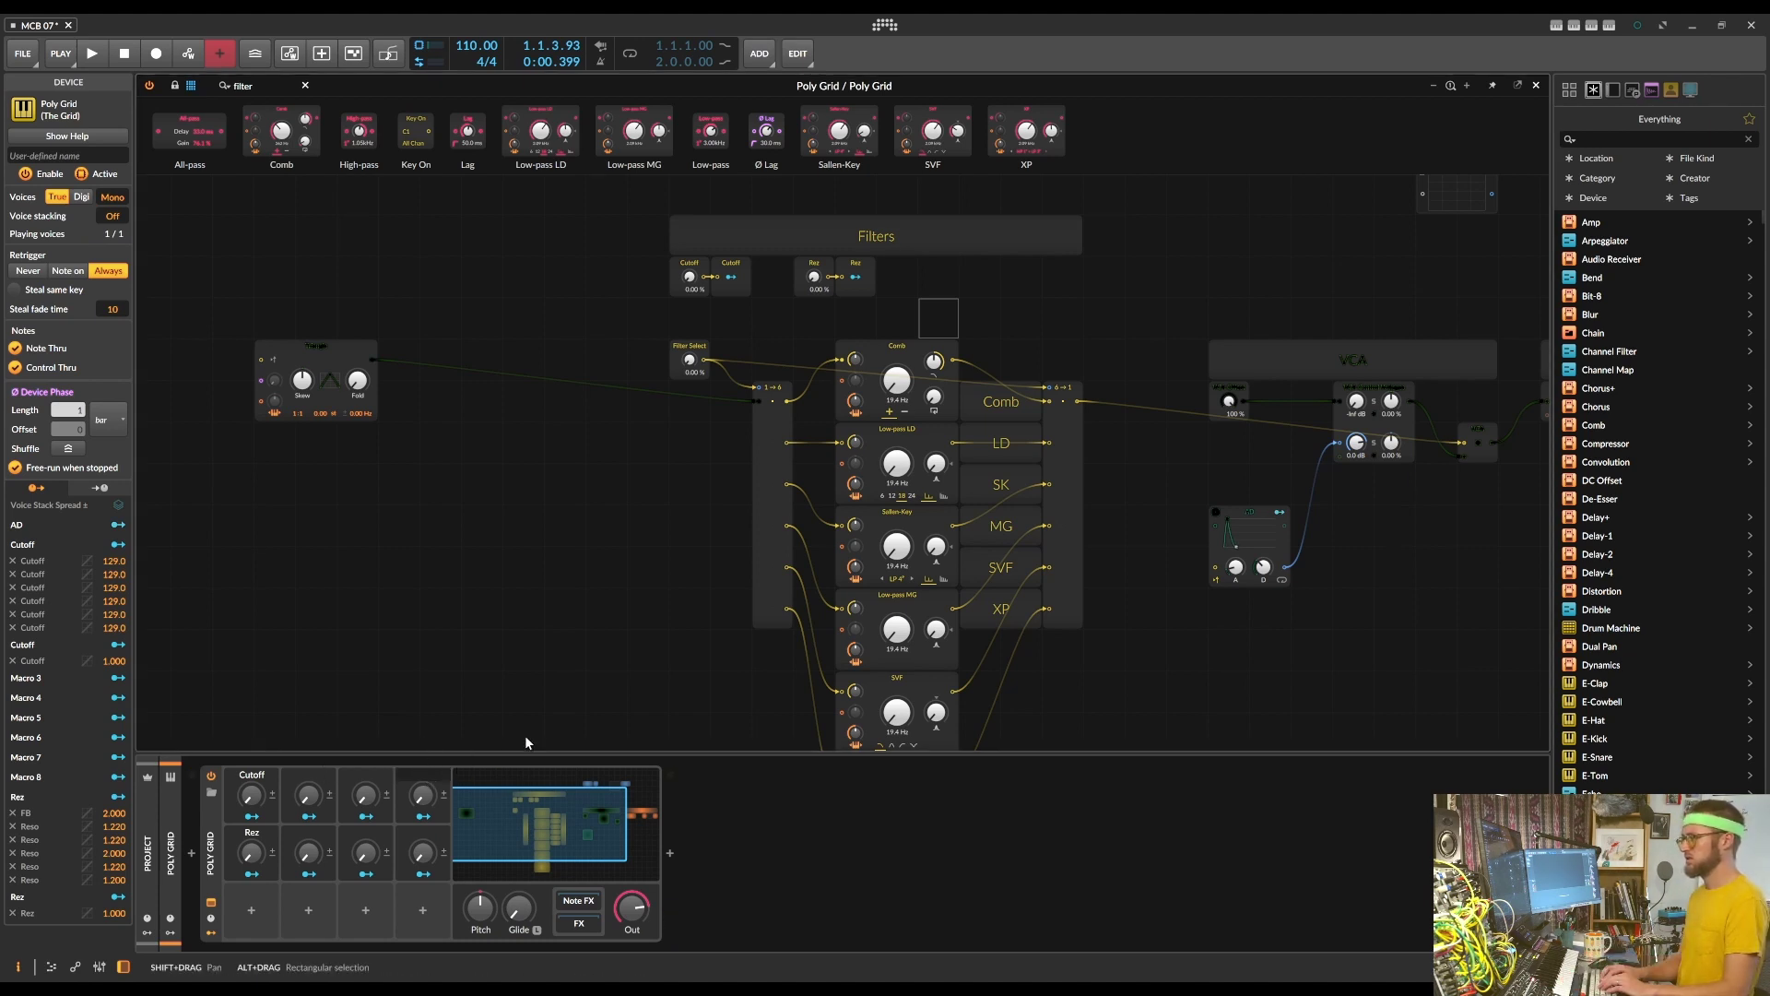
{"action": "type", "text": "Filter Sel"}
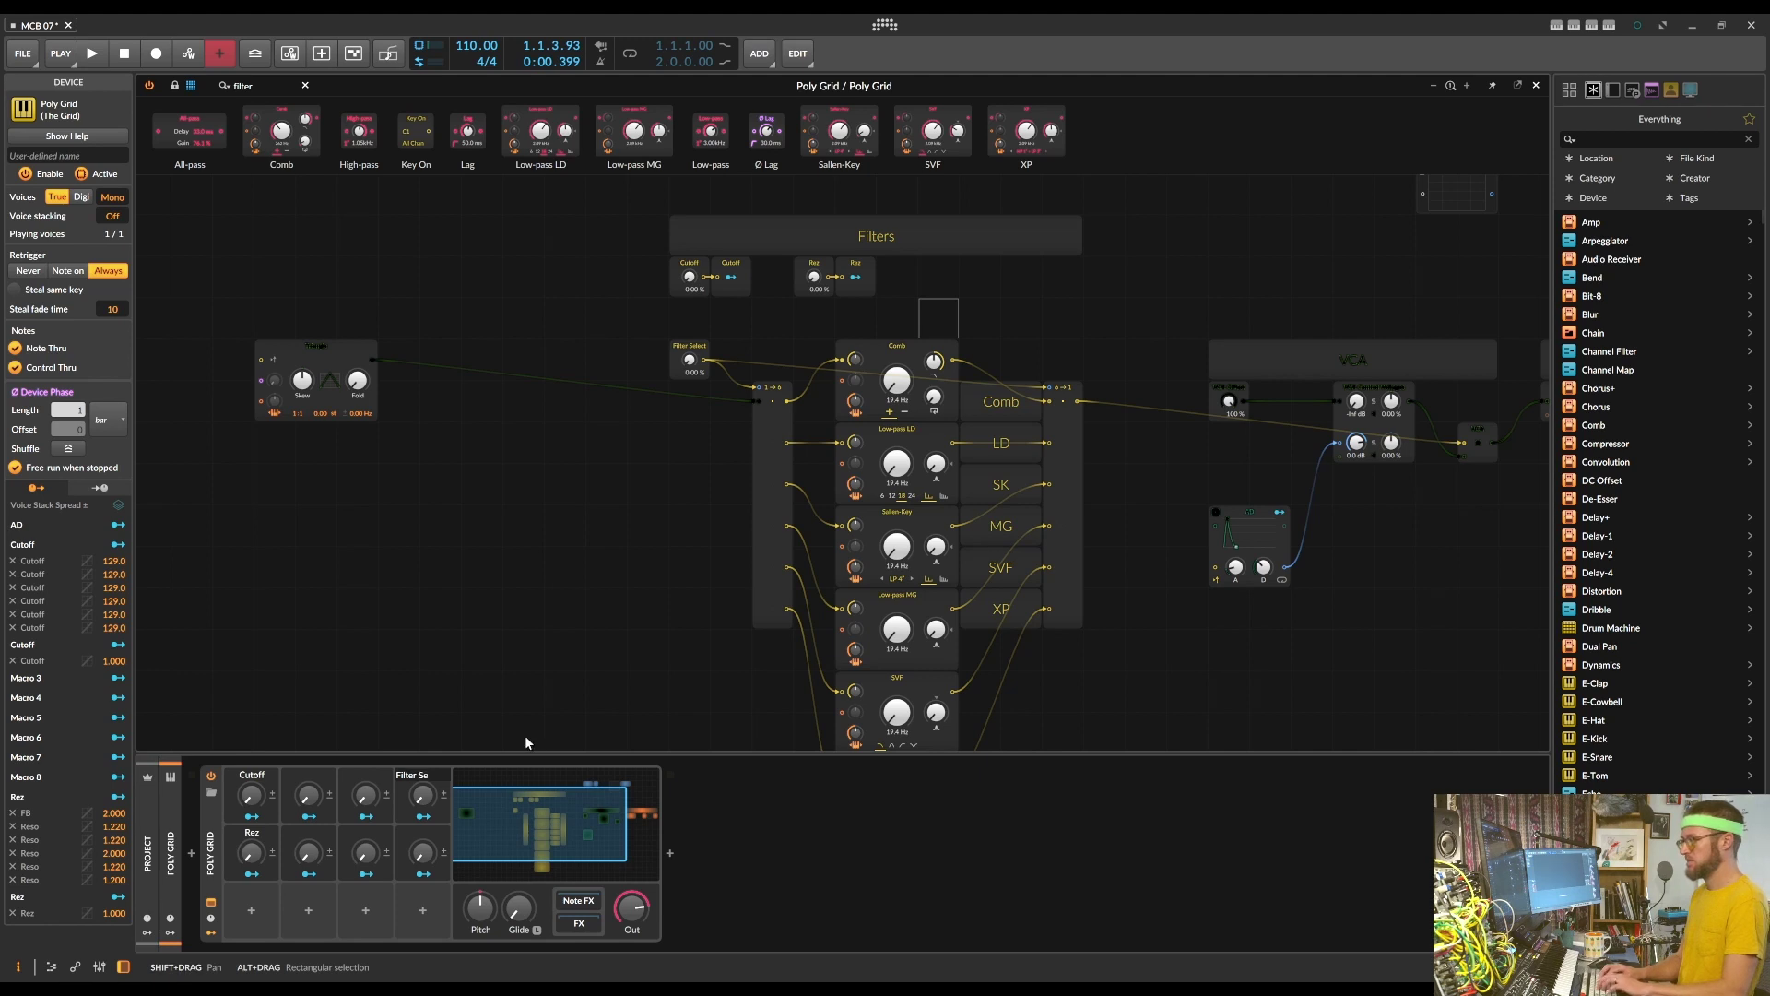
{"action": "key", "text": "Return"}
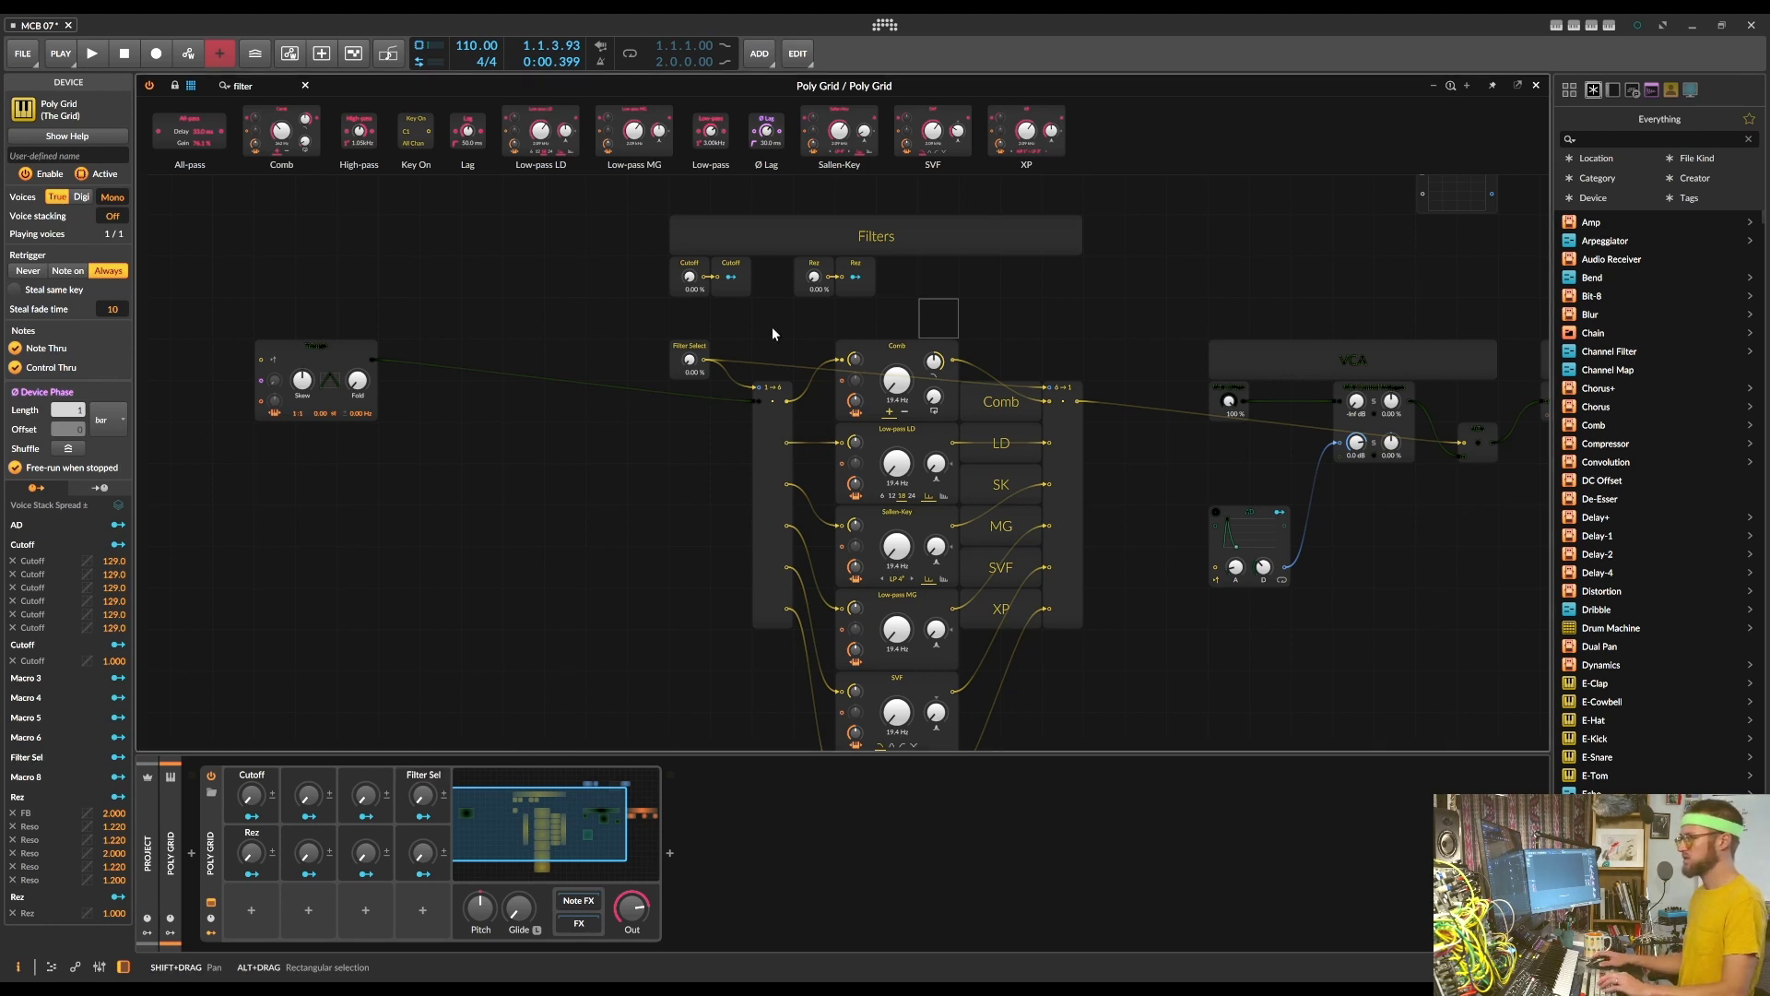
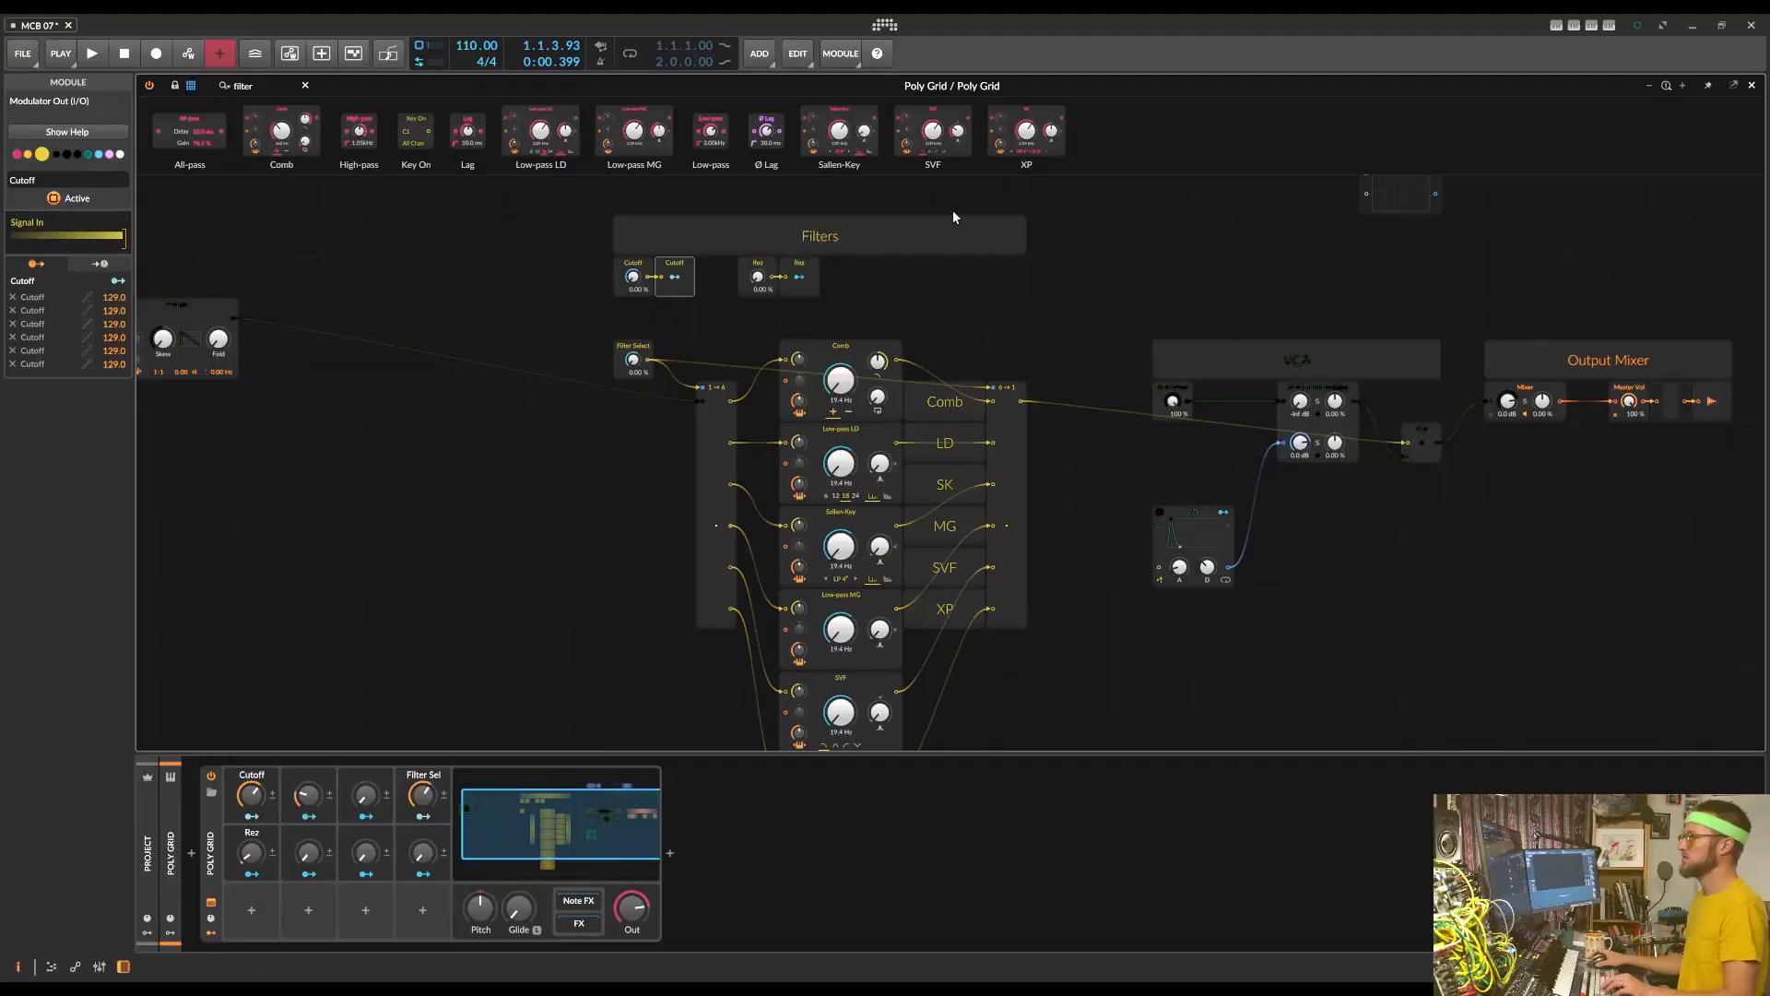
Move the Rez pair farther from the Cutoff pair and insert a Mixer between the Cutoff value and its Modulator Out
{"action": "scroll", "coordinate": [748, 321], "scroll_direction": "up", "scroll_amount": 3}
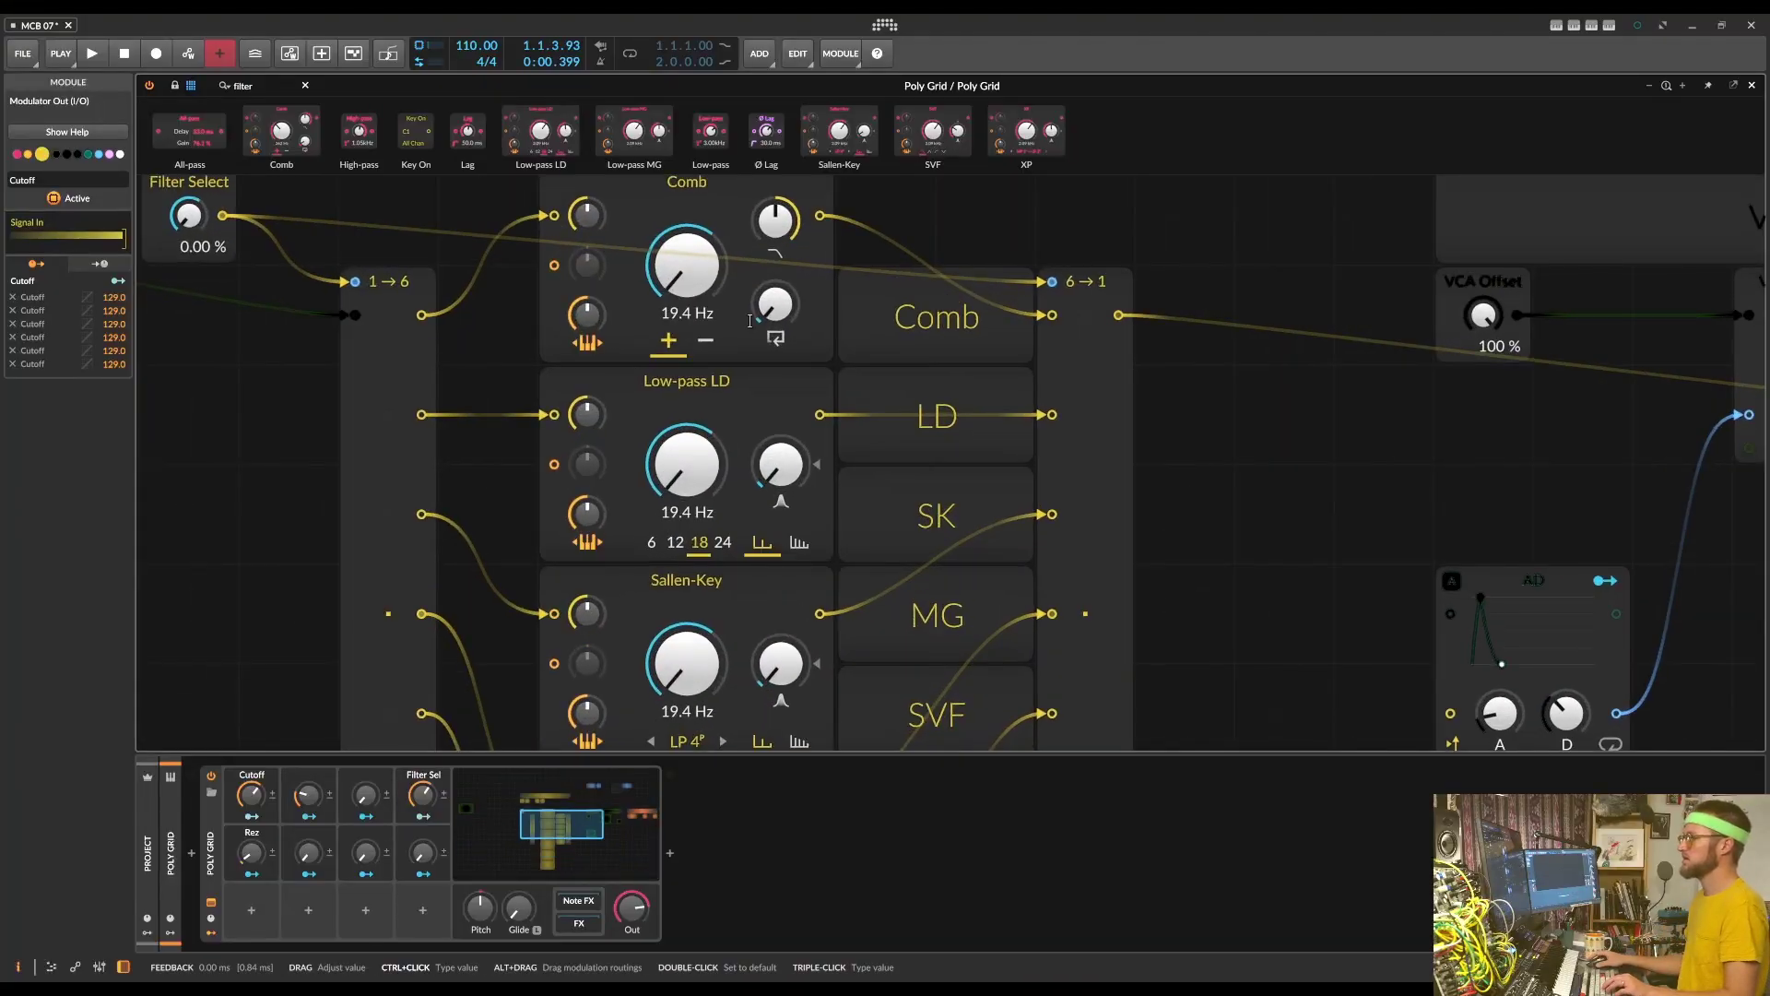
{"action": "left_click_drag", "start_coordinate": [411, 225], "coordinate": [774, 559]}
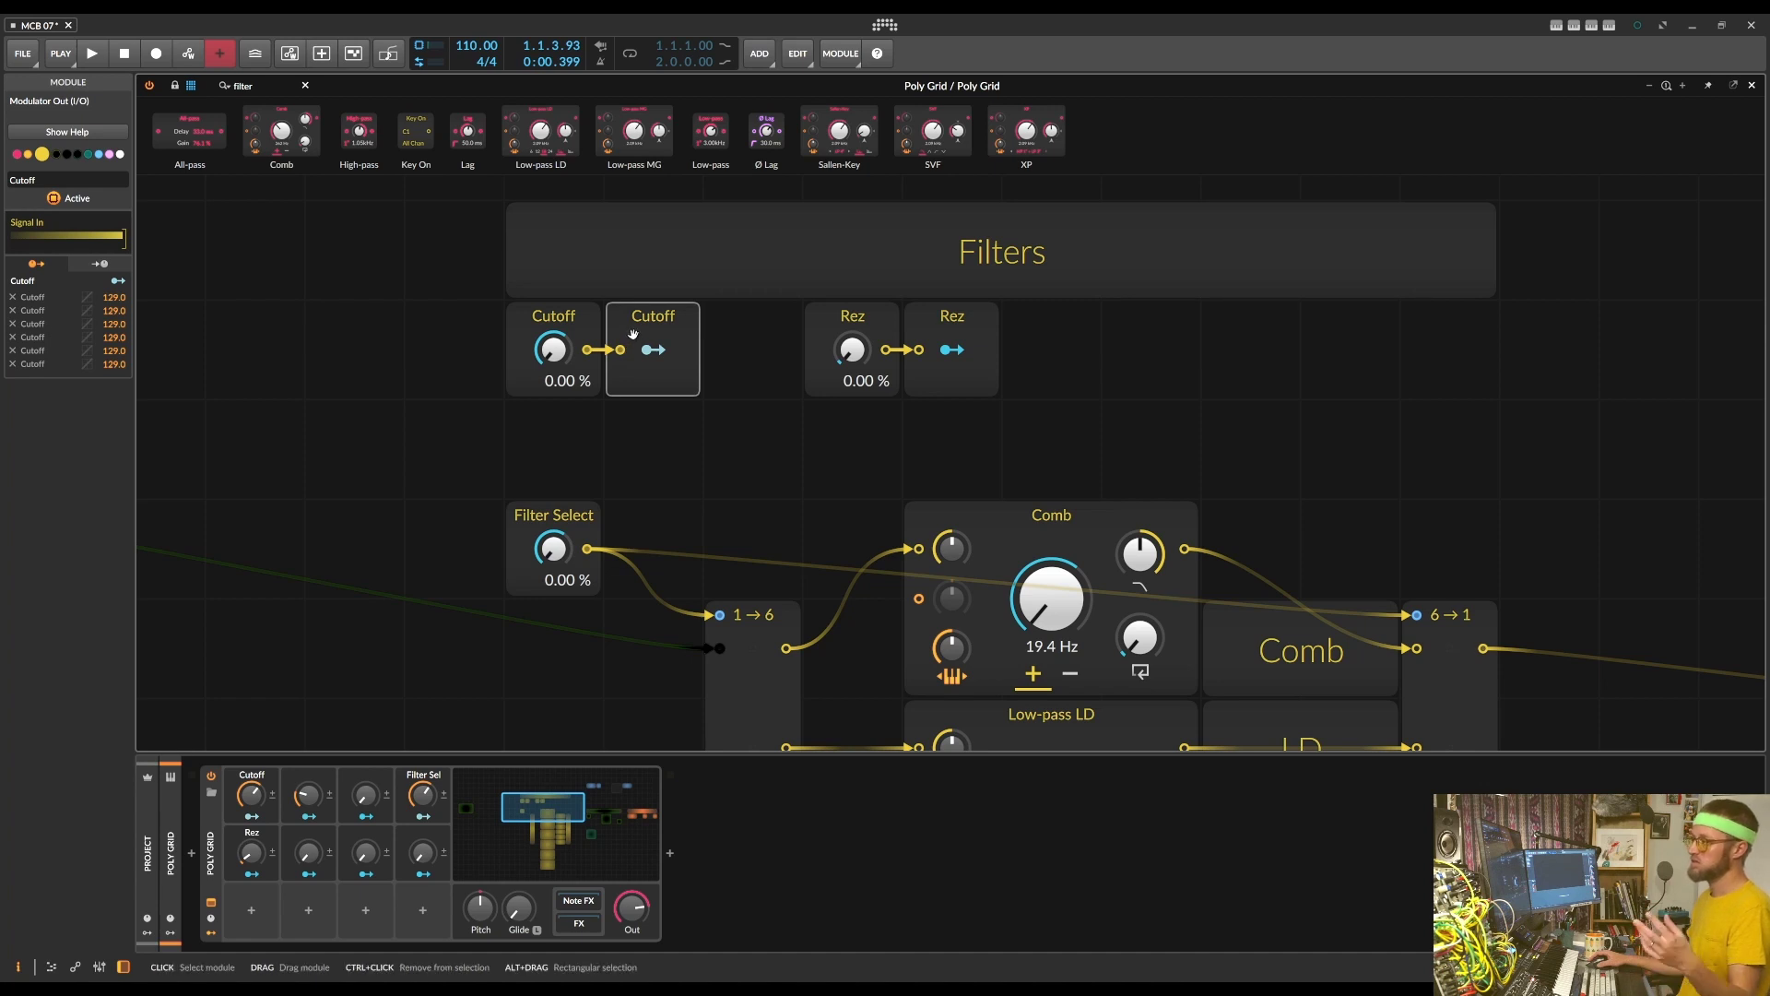
{"action": "scroll", "coordinate": [635, 359], "scroll_direction": "down", "scroll_amount": 5}
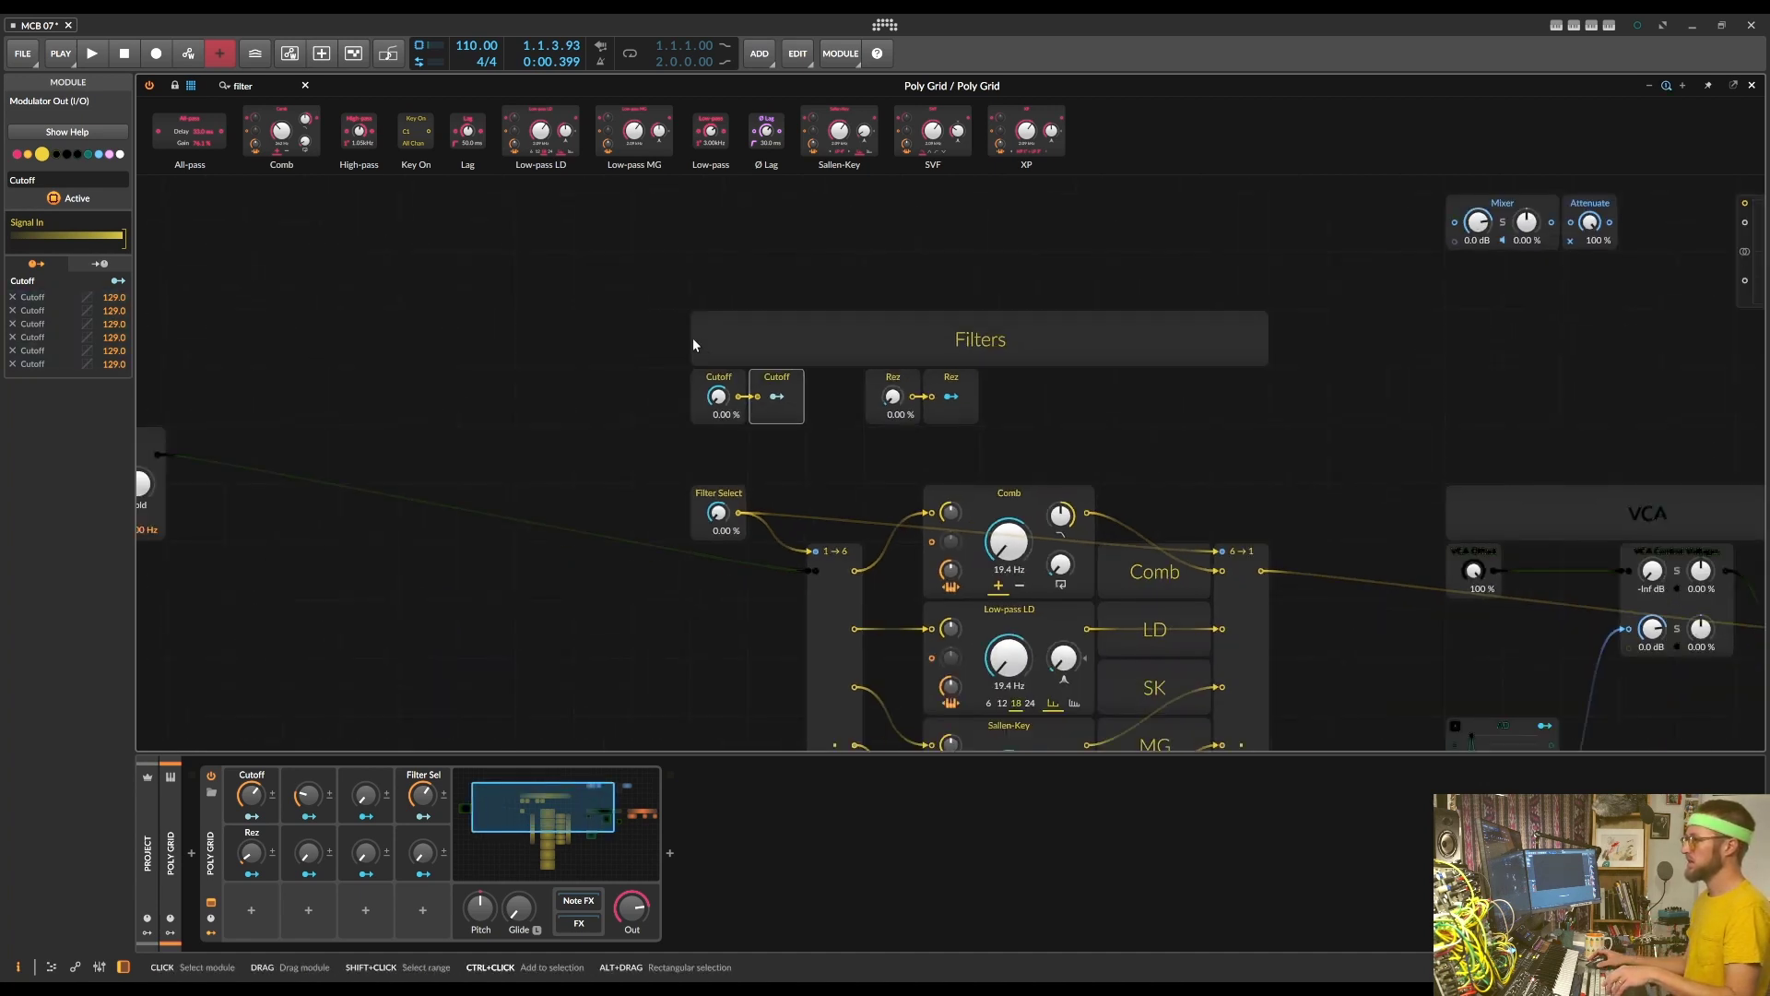
{"action": "left_click_drag", "start_coordinate": [634, 379], "coordinate": [600, 316]}
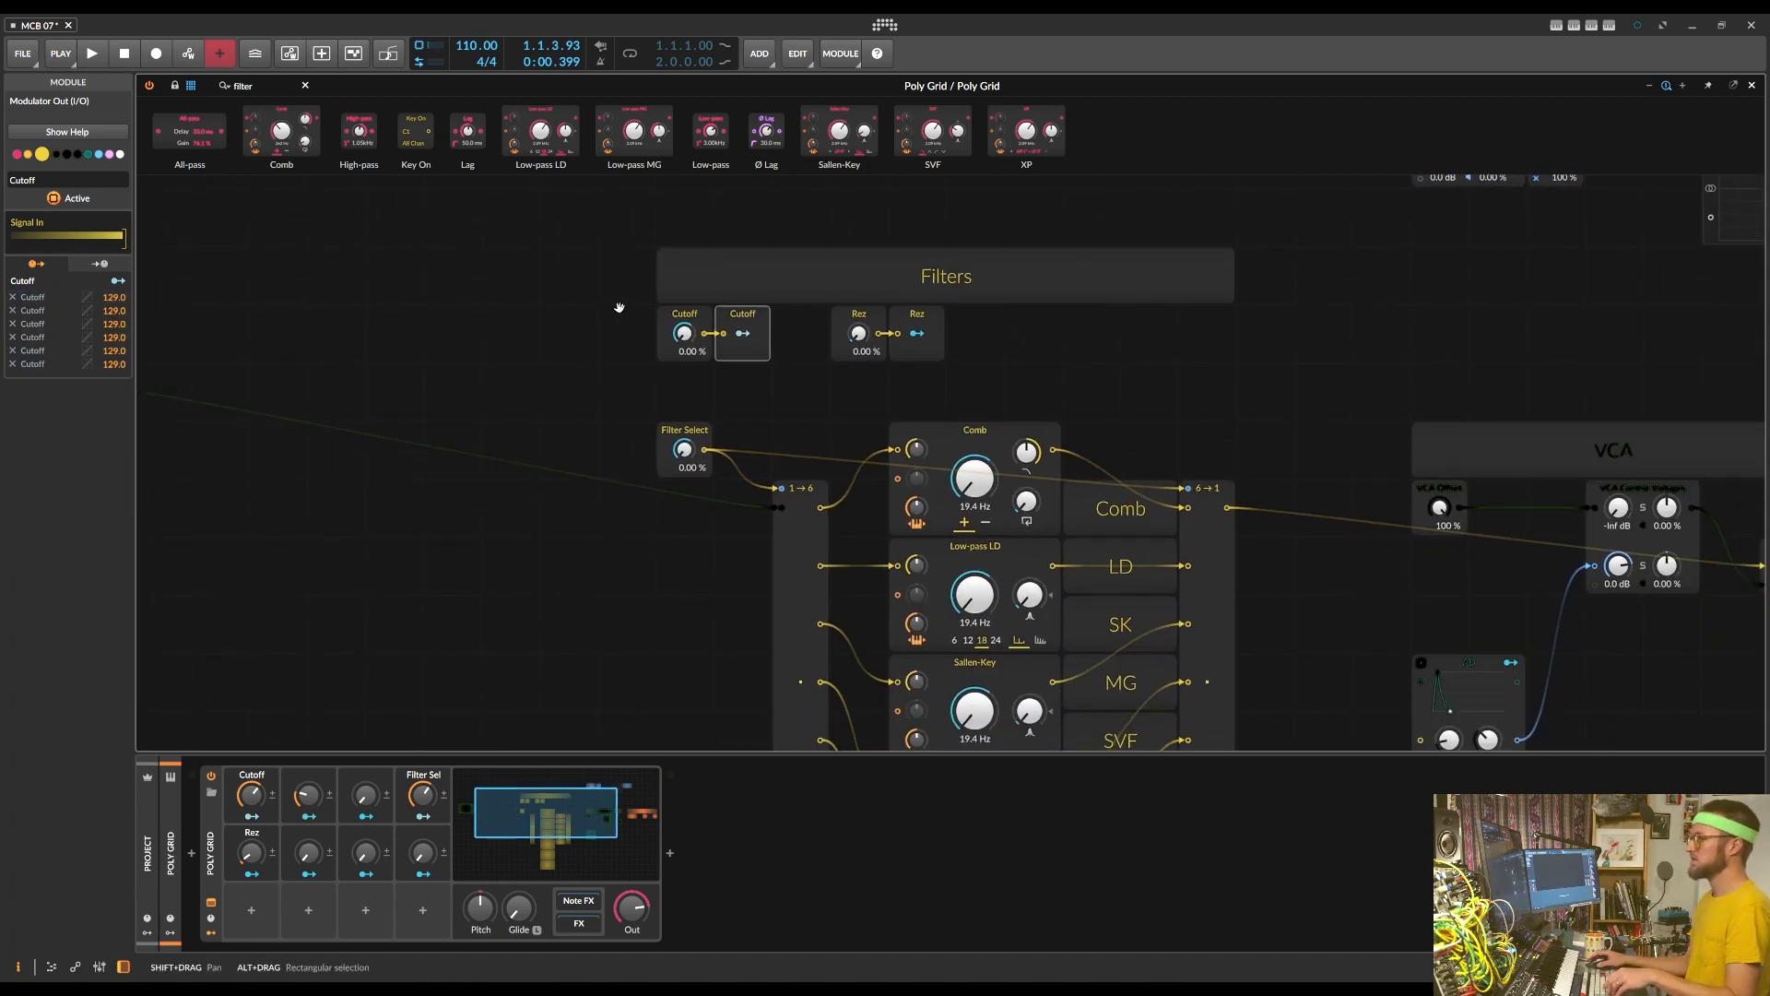
{"action": "left_click_drag", "start_coordinate": [569, 344], "coordinate": [509, 289]}
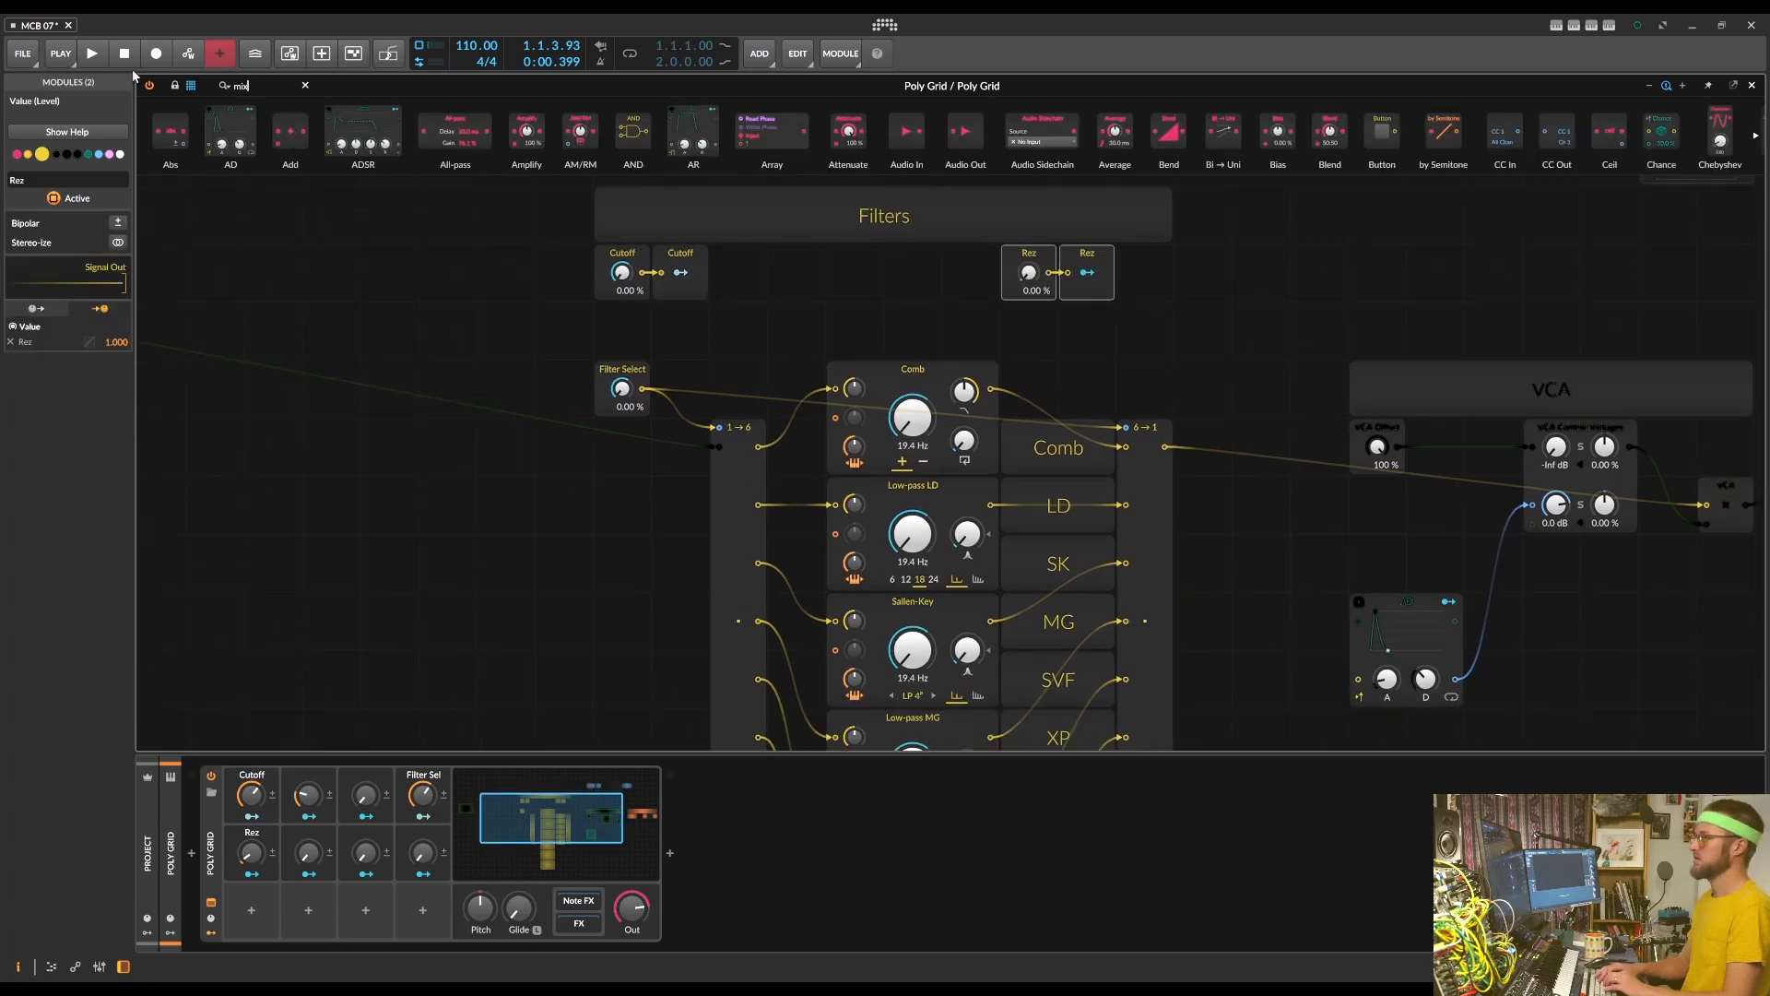
{"action": "type", "text": "x"}
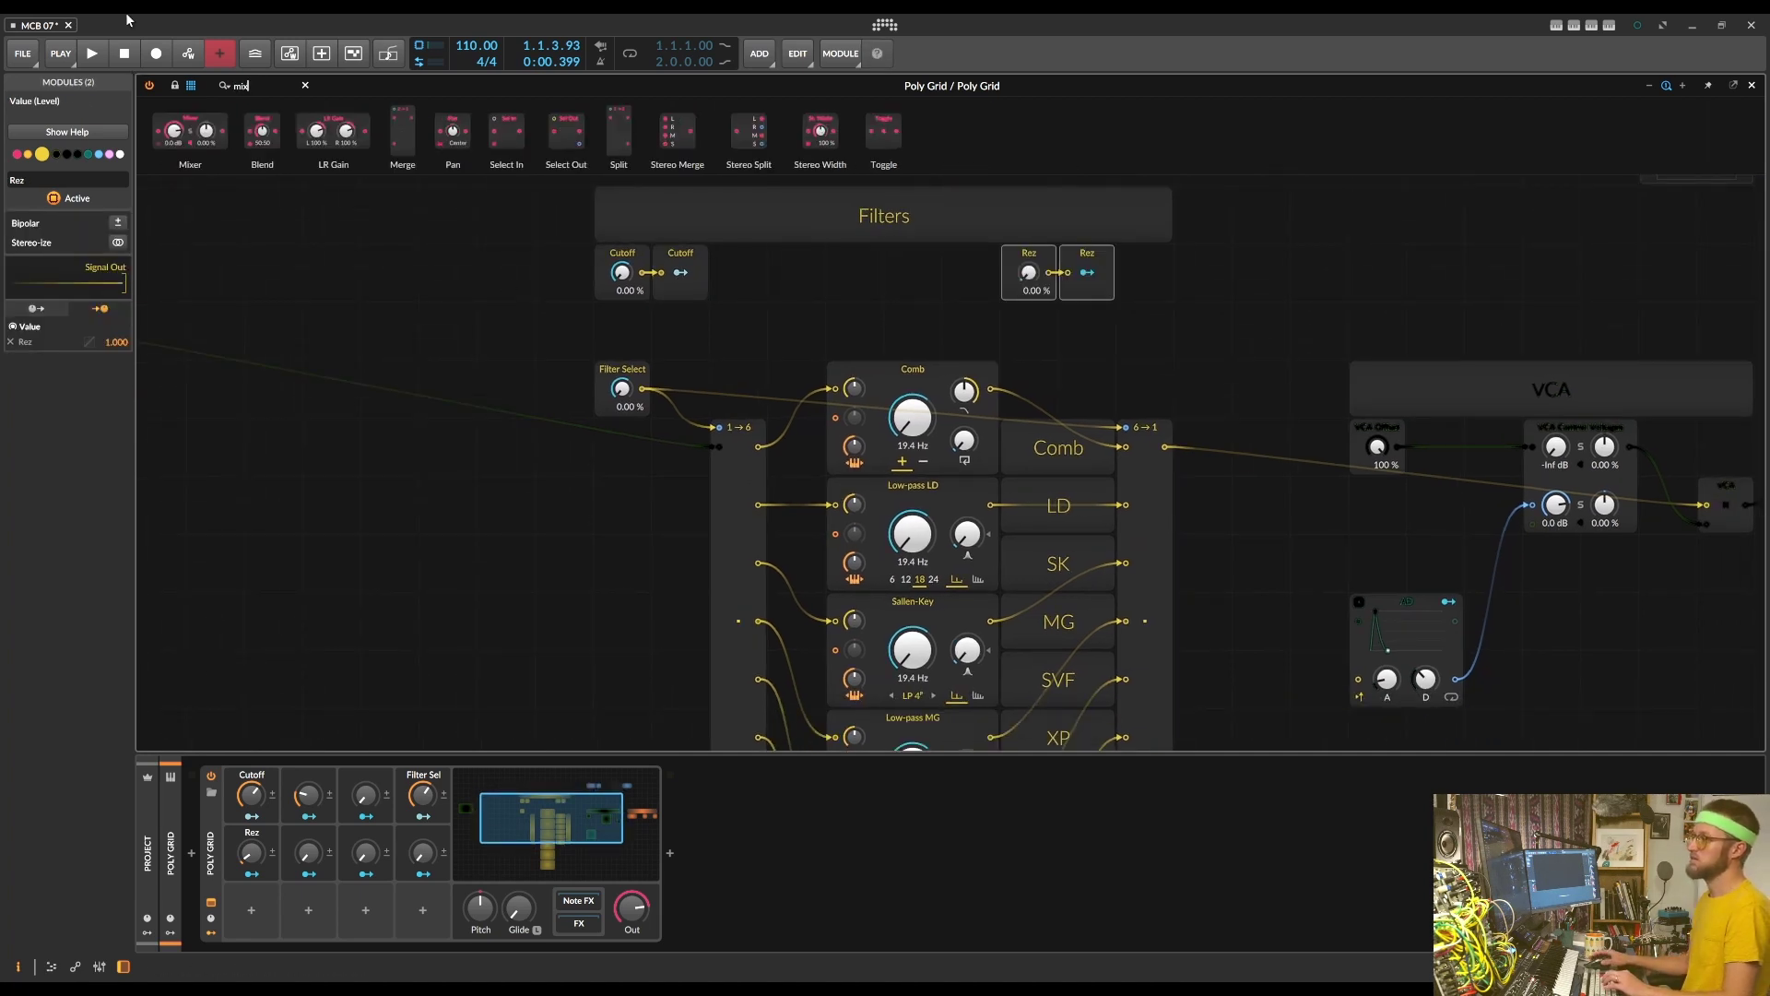
Name the new mixer "Filter Cutoff CV" and the value module feeding it "Offset"
{"action": "left_click", "coordinate": [92, 194]}
{"action": "type", "text": "Filter Cu"}
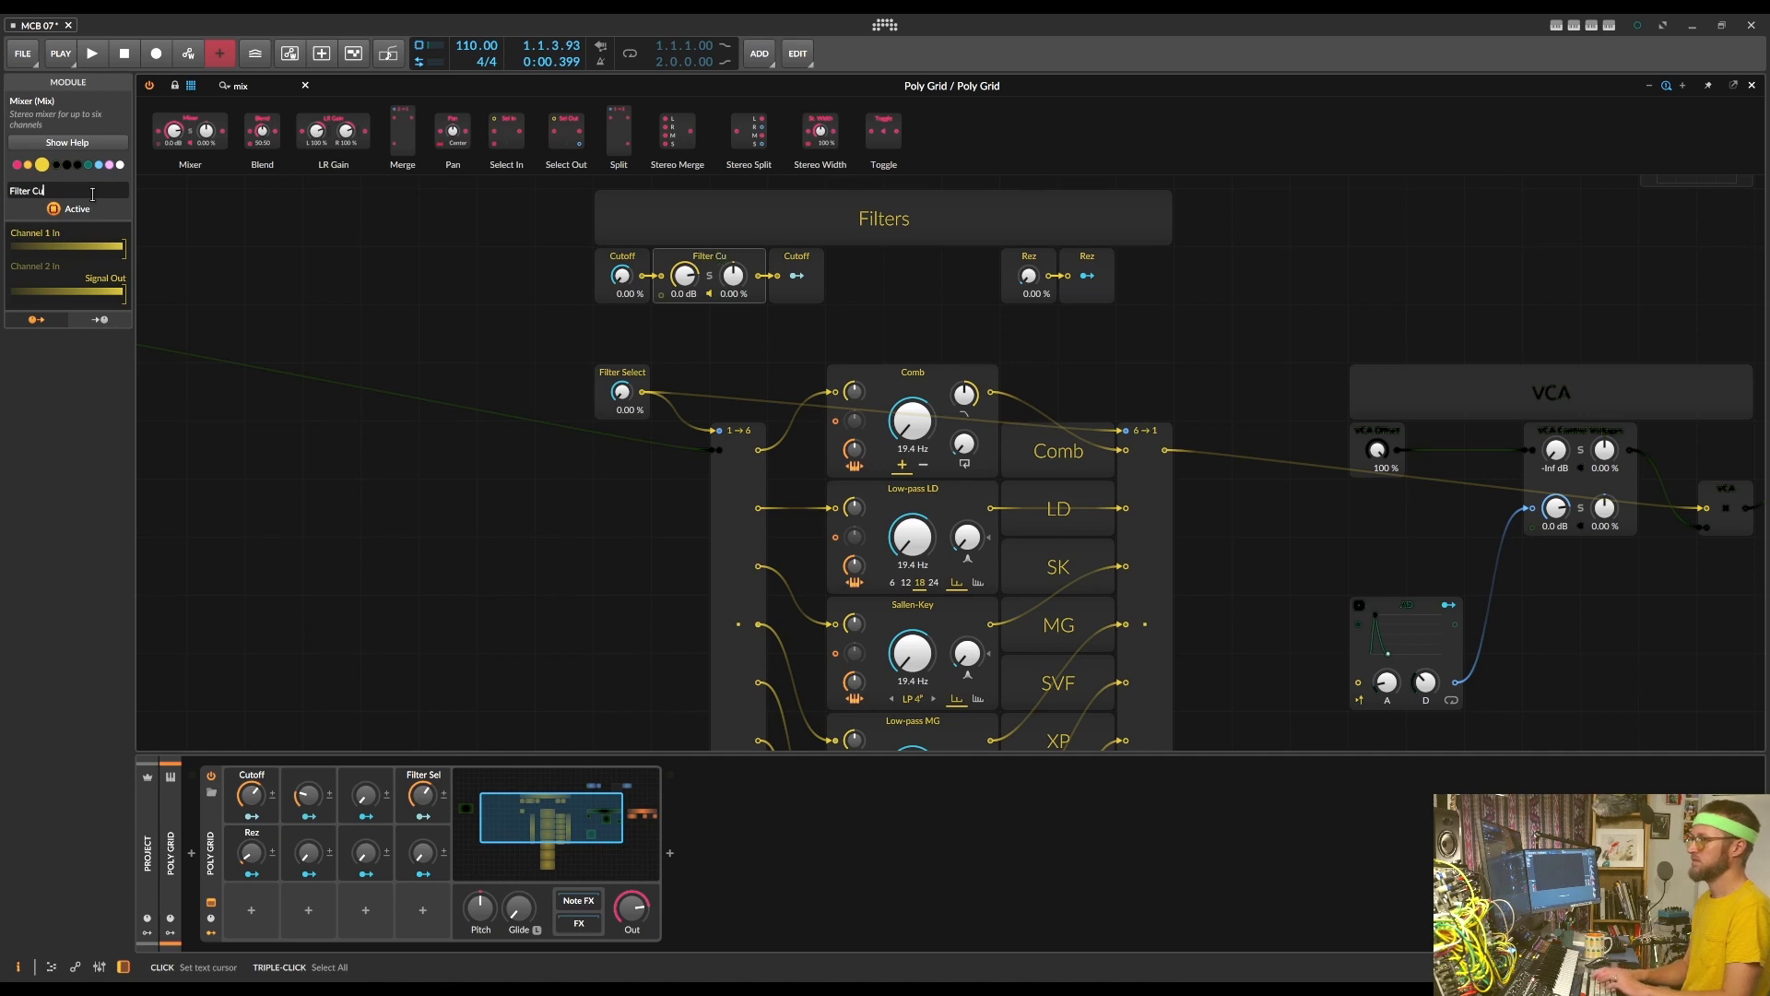
{"action": "type", "text": "Offset"}
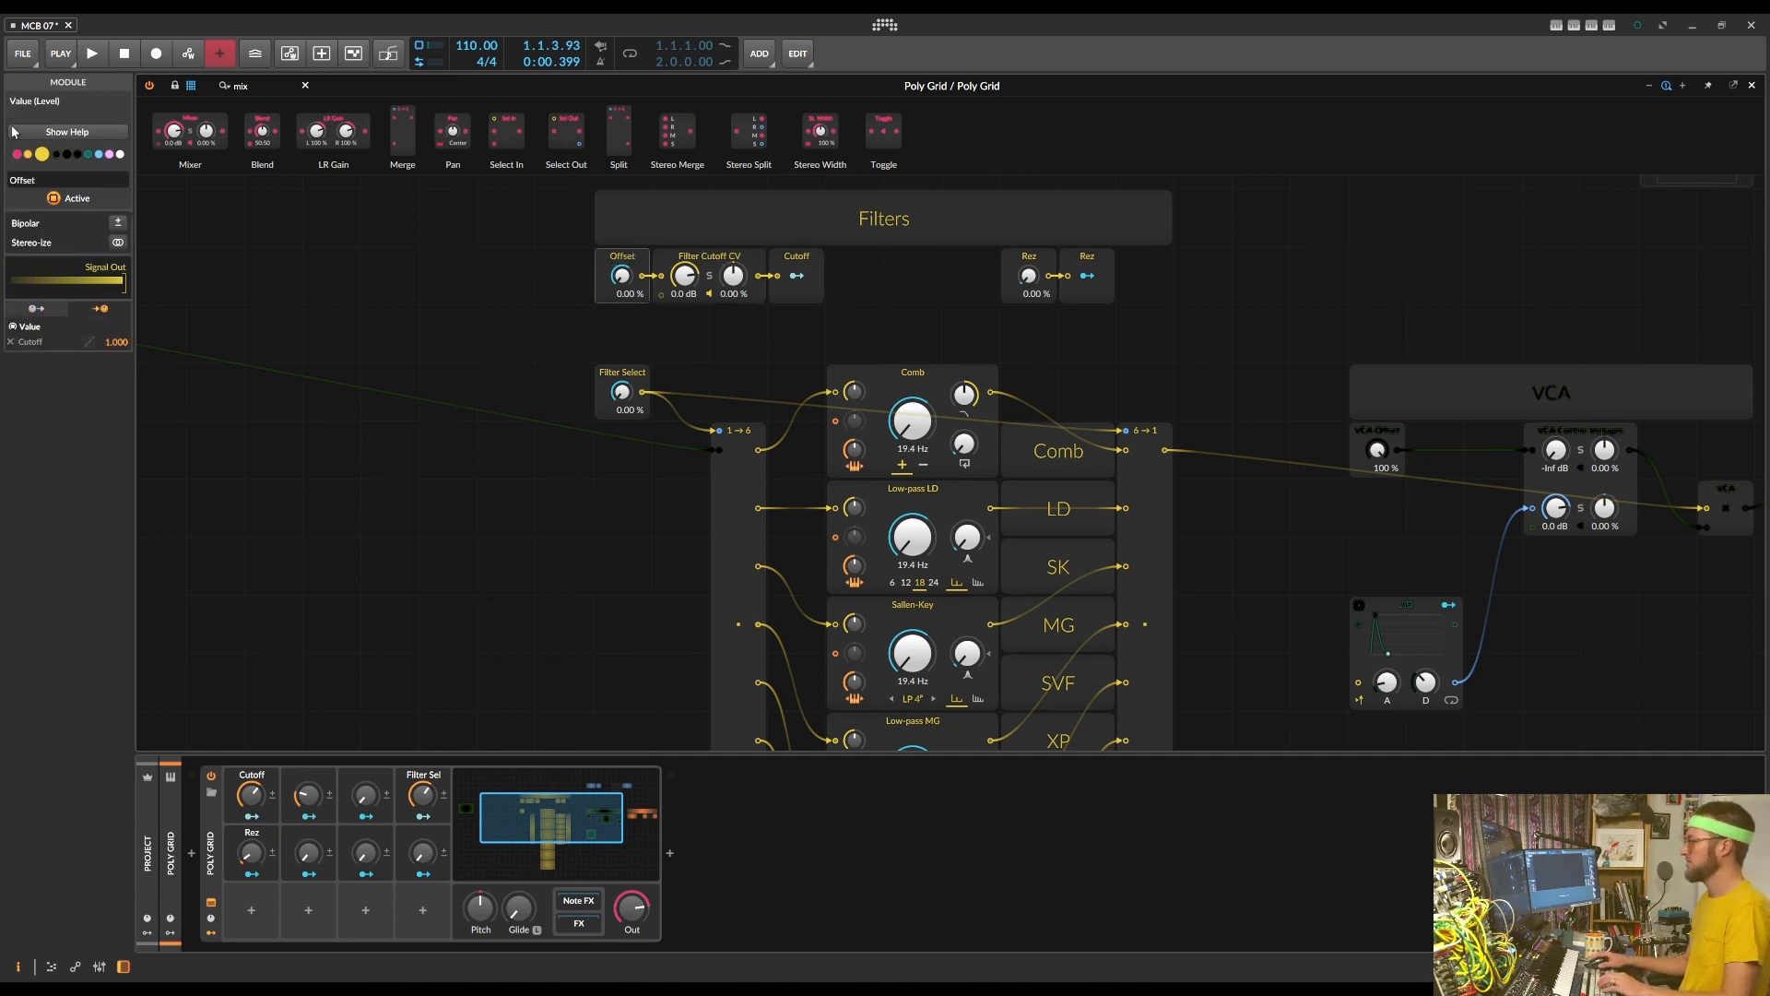
Patch the AD envelope into the Filter Cutoff CV mixer's second channel and mark that input with a copied label named "Amp Env"
{"action": "left_click_drag", "start_coordinate": [1455, 683], "coordinate": [657, 300]}
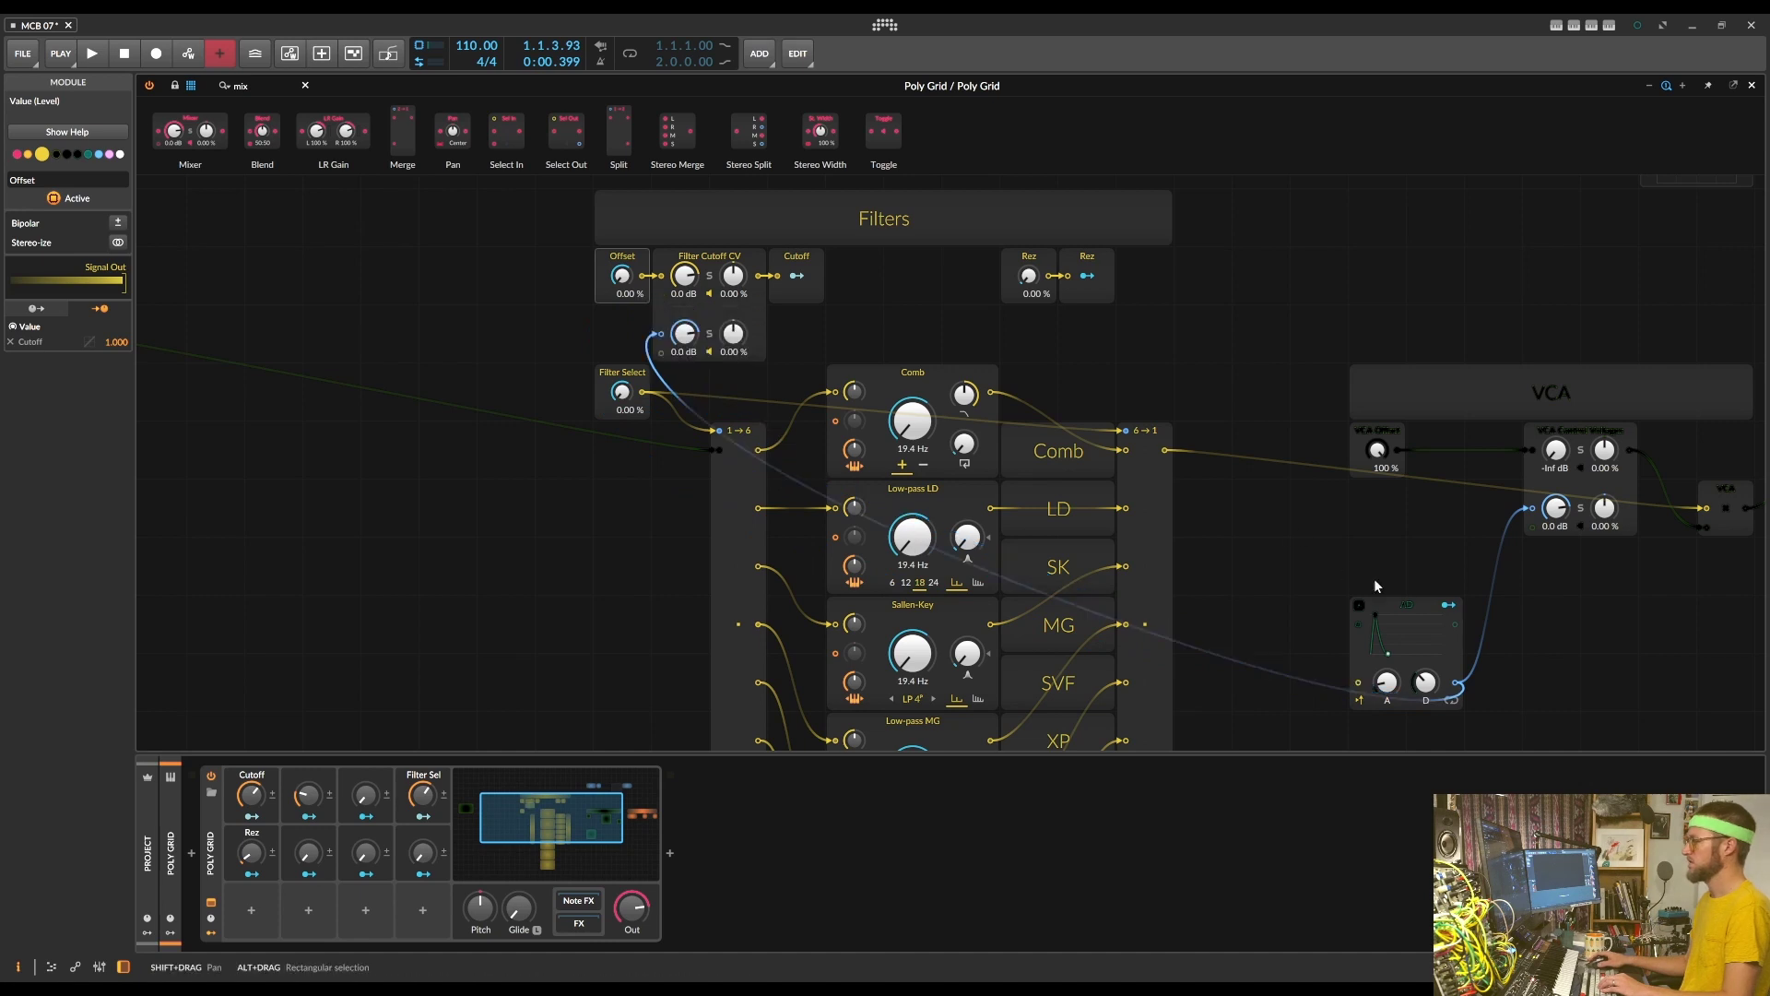
{"action": "left_click", "coordinate": [1410, 604]}
{"action": "left_click_drag", "start_coordinate": [1072, 461], "coordinate": [617, 325]}
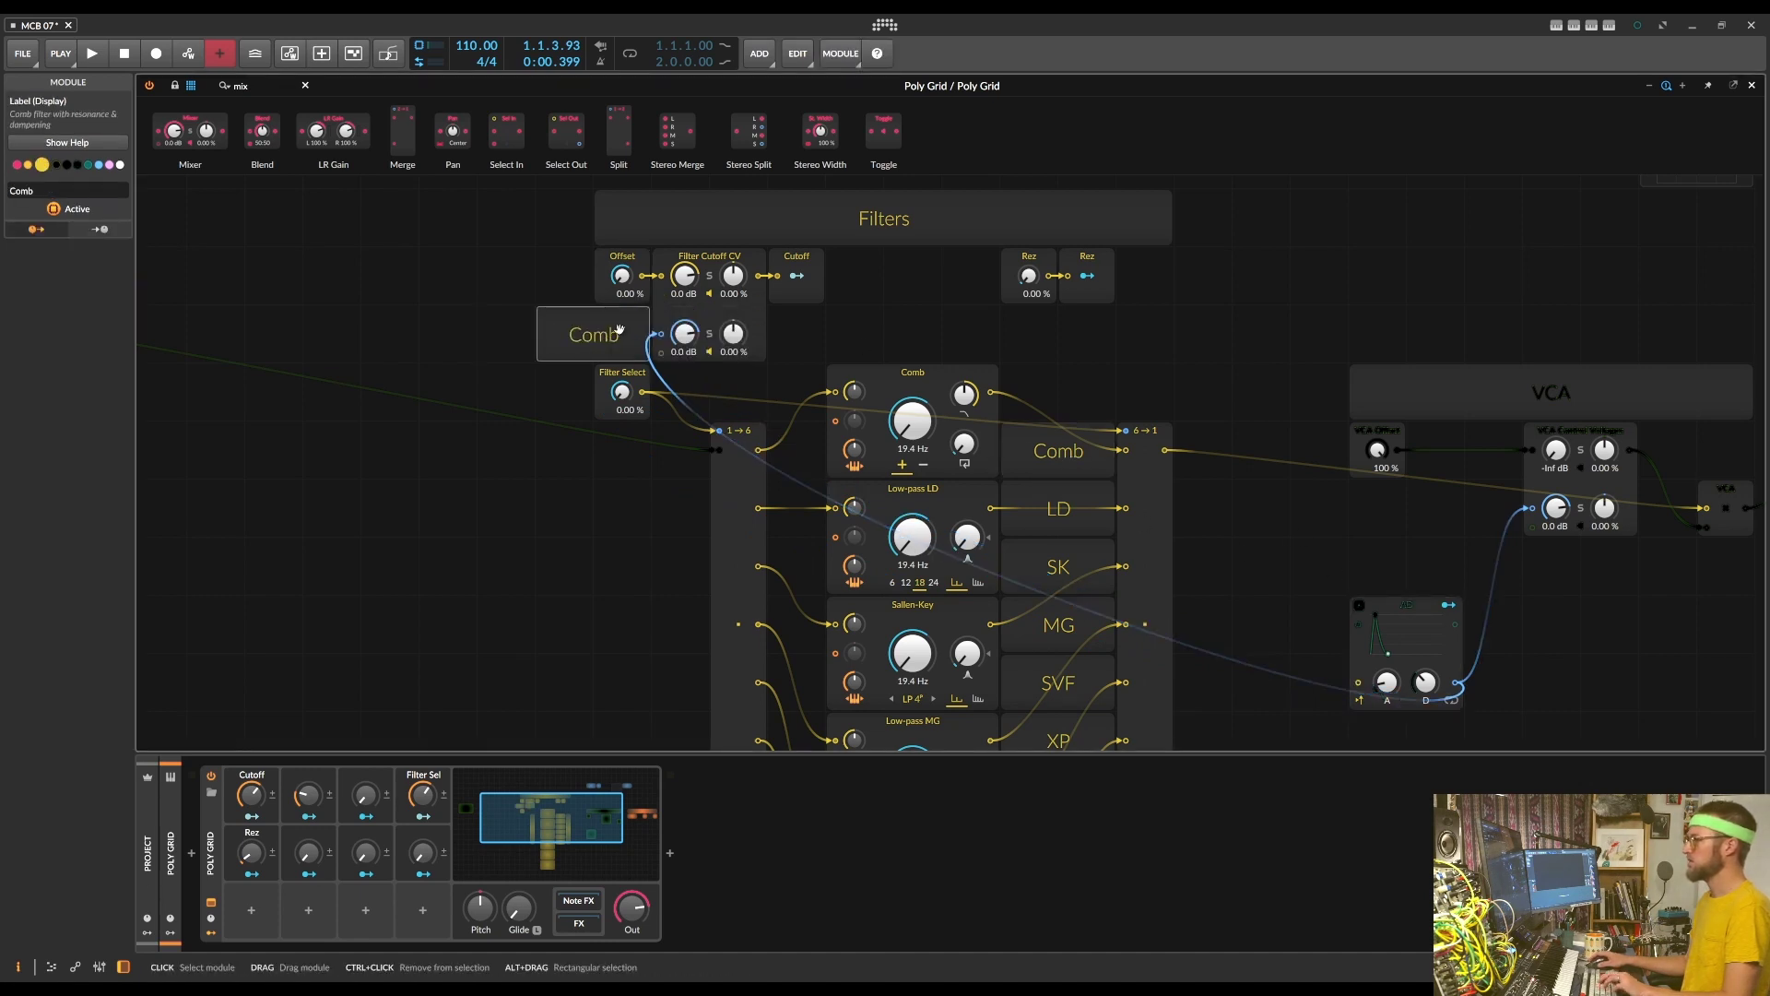
{"action": "left_click", "coordinate": [81, 189]}
{"action": "type", "text": "Amp En"}
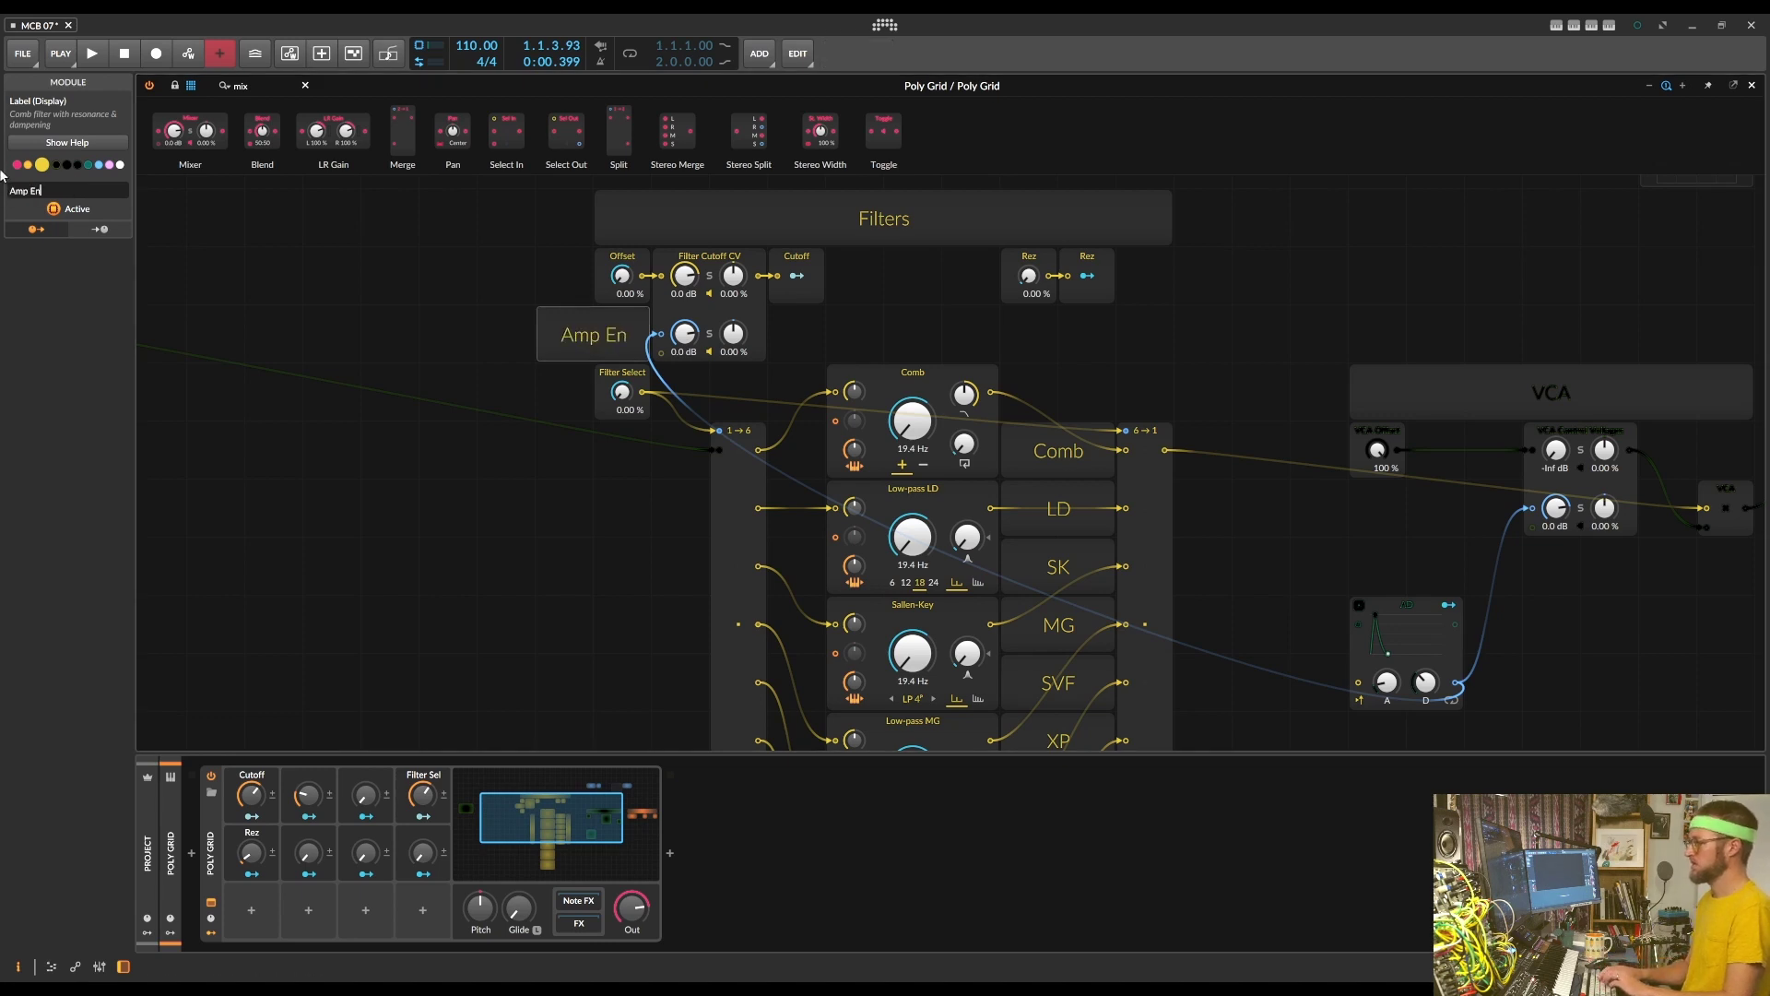
{"action": "type", "text": "v"}
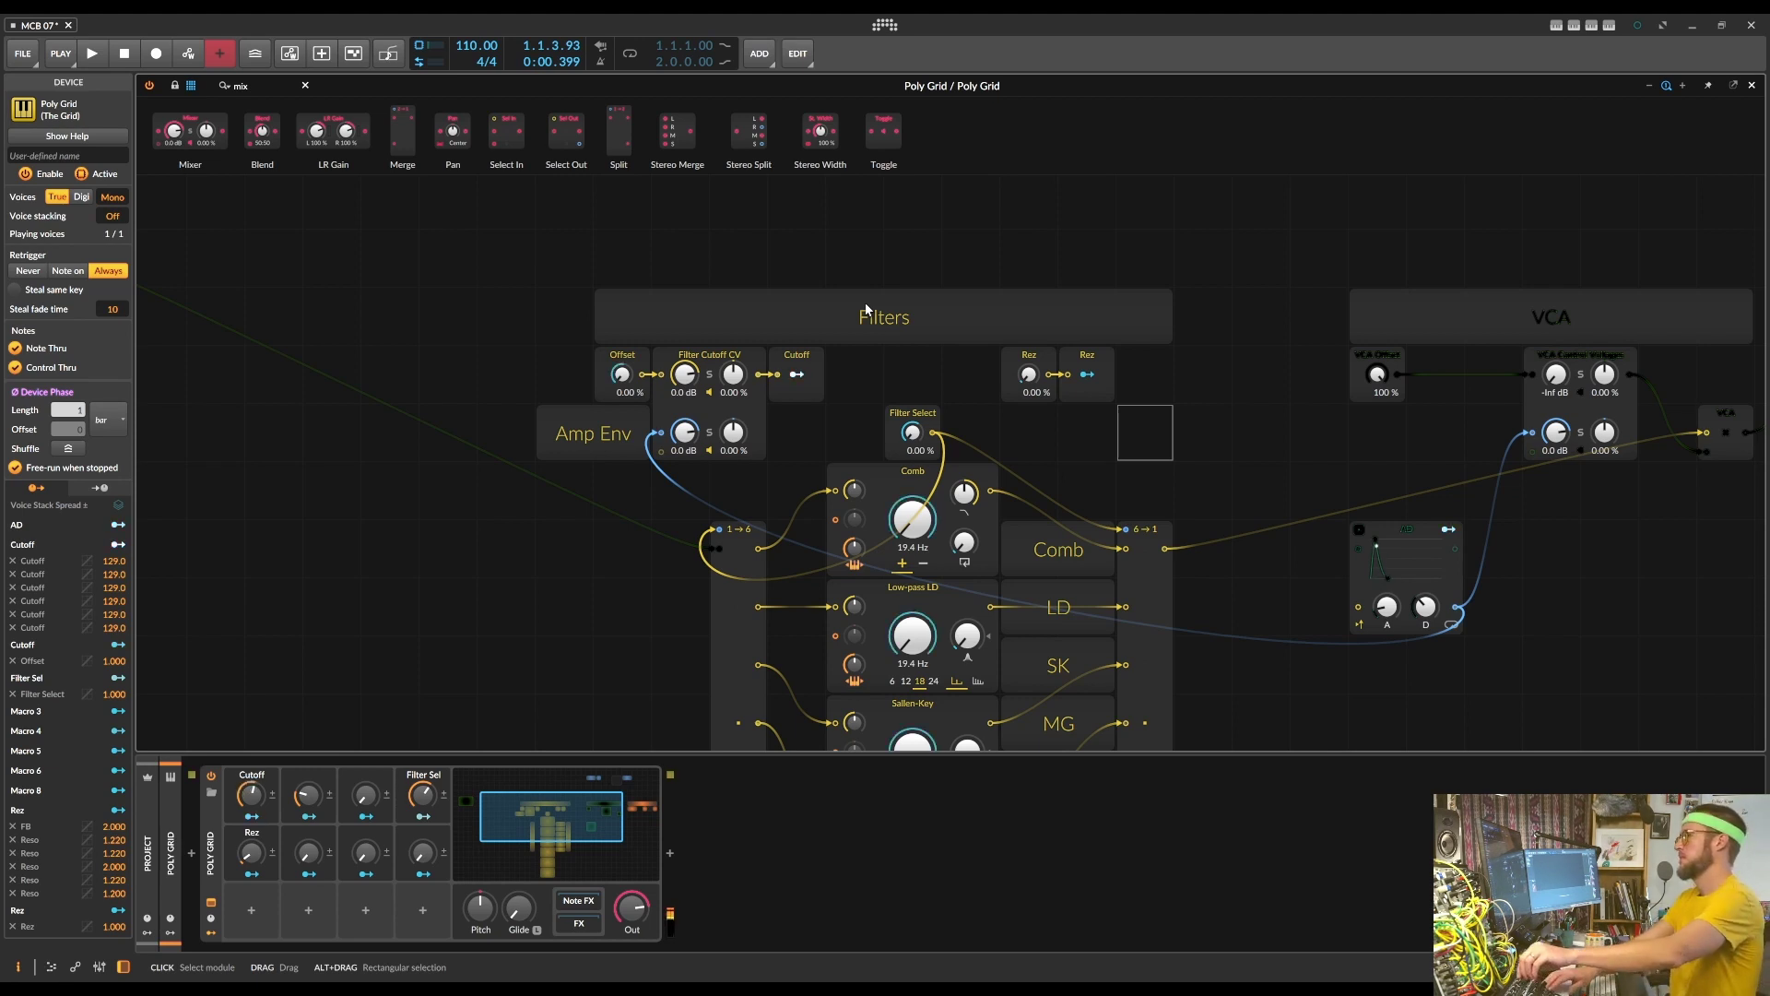
Move the Filter Cutoff CV mixer down a row and place a copied value and Modulator Out pair above it, named "Env Amt"
{"action": "left_click", "coordinate": [728, 423]}
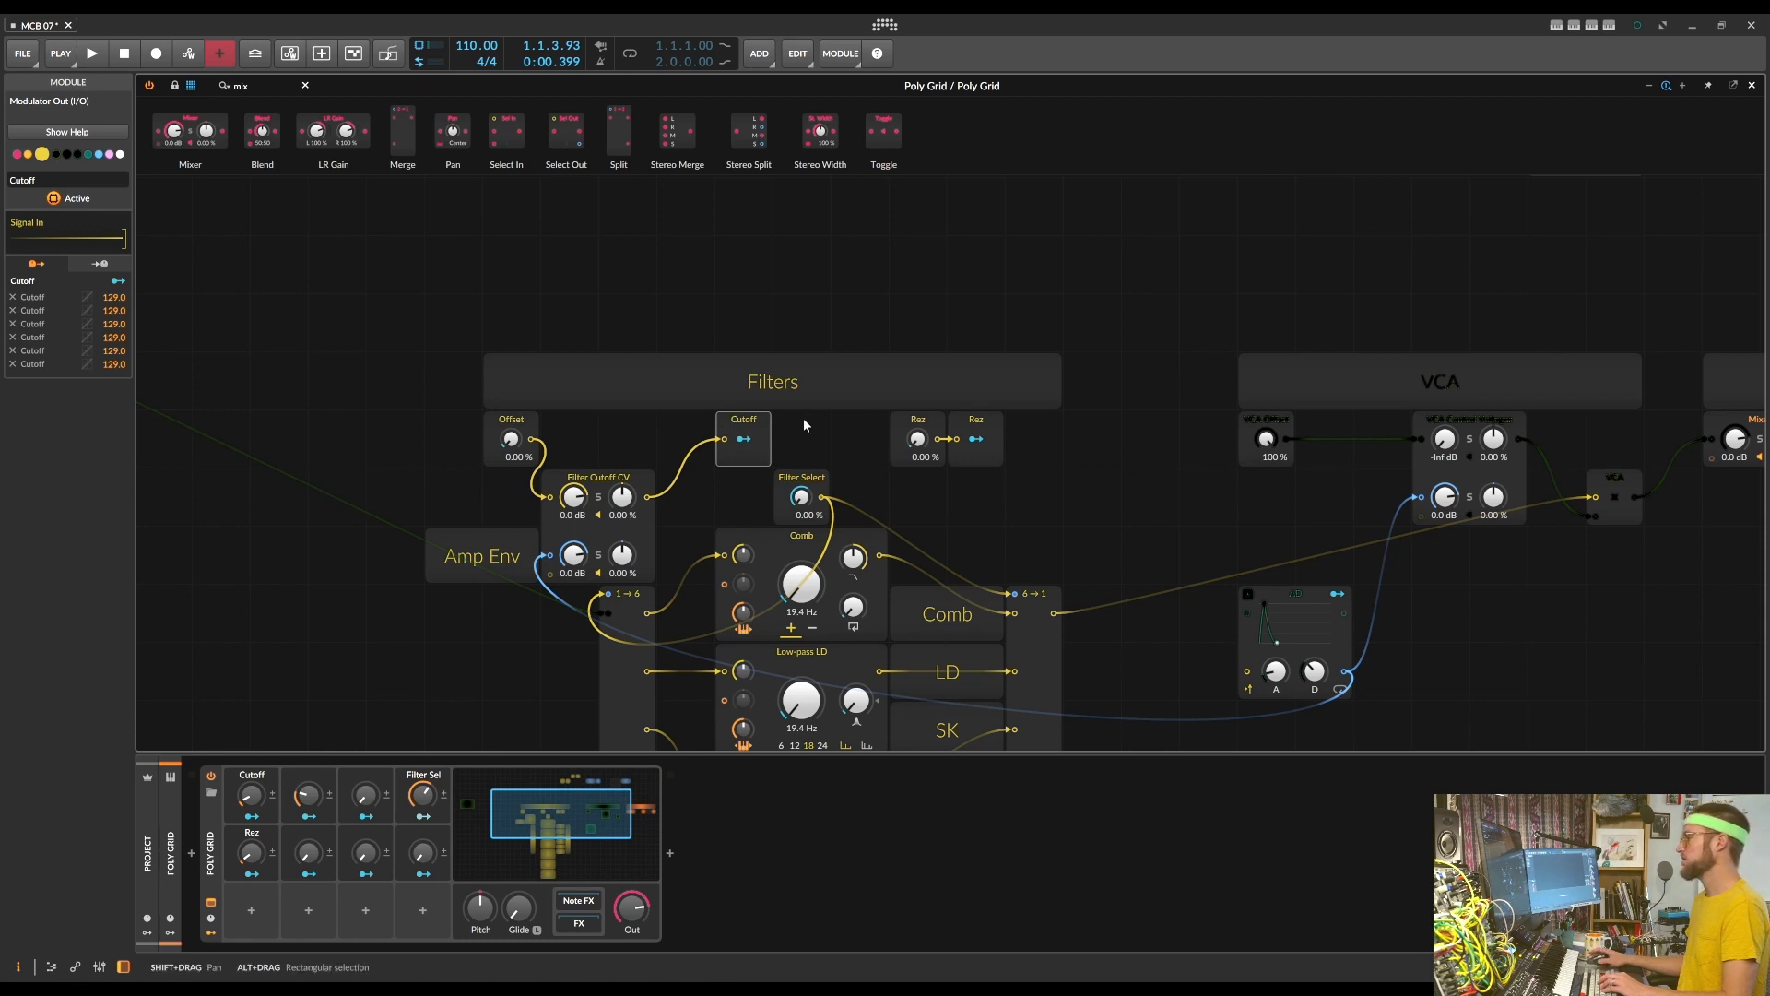
{"action": "scroll", "coordinate": [1047, 364], "scroll_direction": "up", "scroll_amount": 3}
{"action": "left_click_drag", "start_coordinate": [1070, 324], "coordinate": [553, 611]}
{"action": "left_click", "coordinate": [5, 180]}
{"action": "type", "text": "Env Amt"}
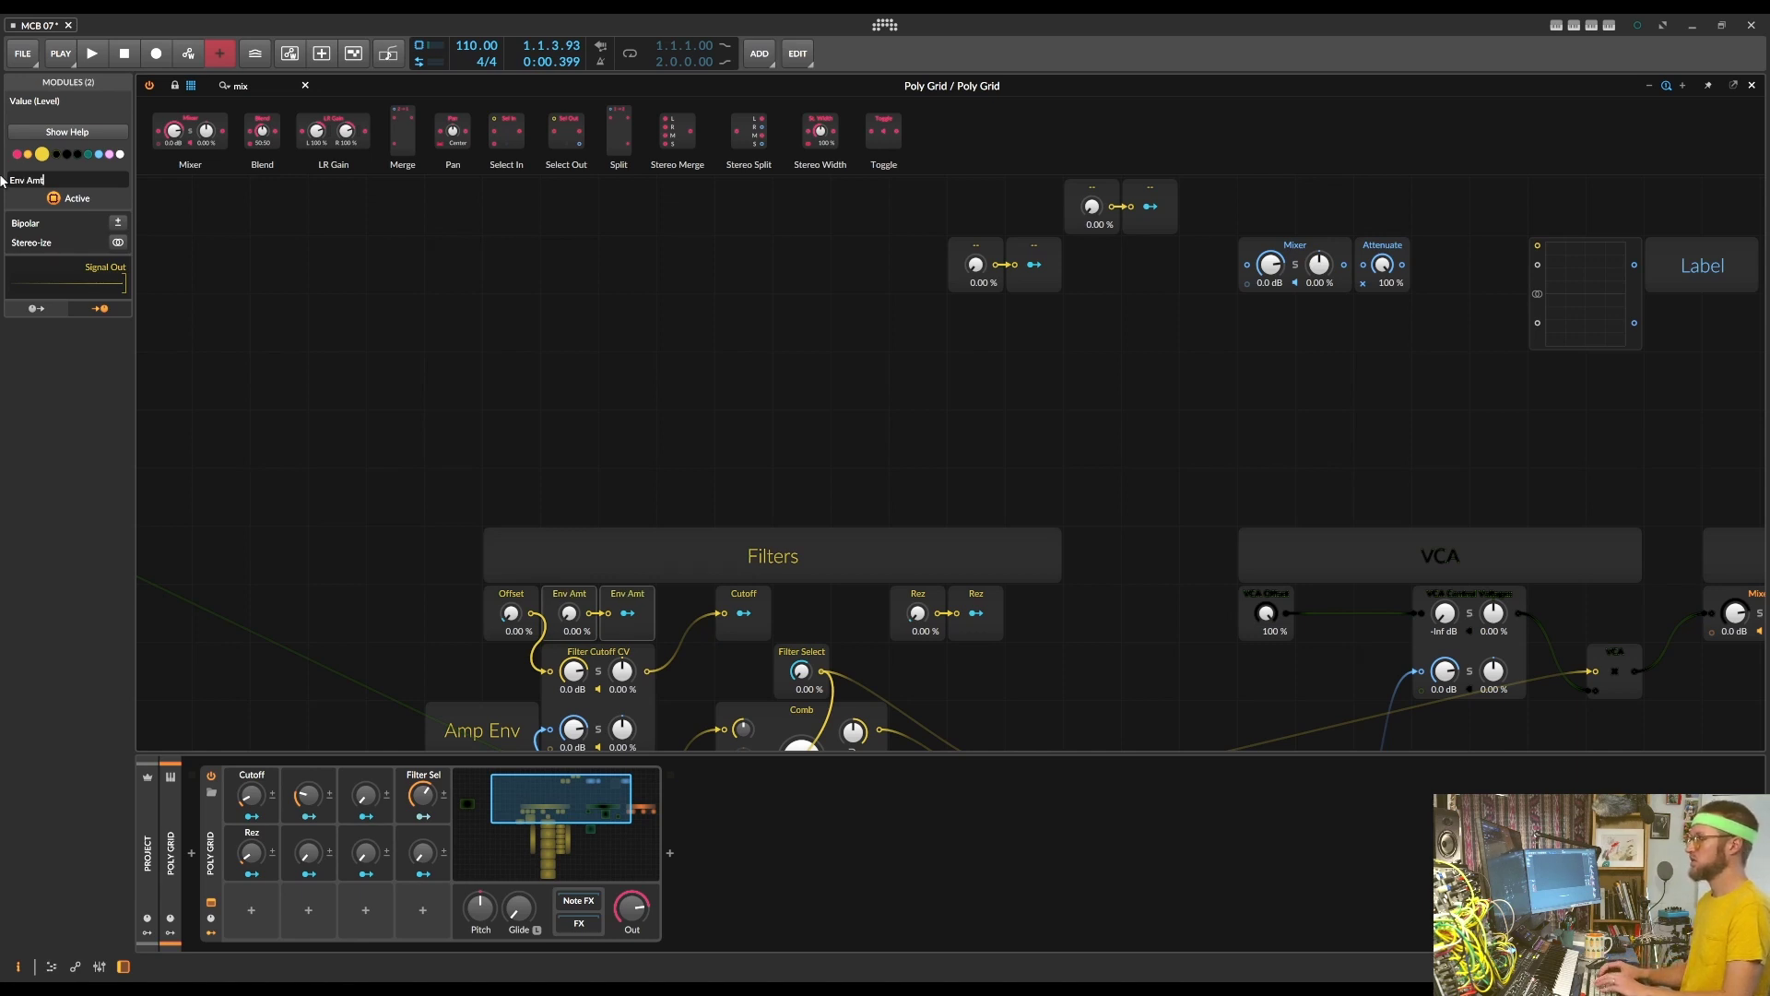
Lower the mixer's envelope channel level to -Inf dB and map the Env Amt modulator to it at about full range
{"action": "scroll", "coordinate": [587, 628], "scroll_direction": "down", "scroll_amount": 2}
{"action": "left_click_drag", "start_coordinate": [579, 619], "coordinate": [579, 737]}
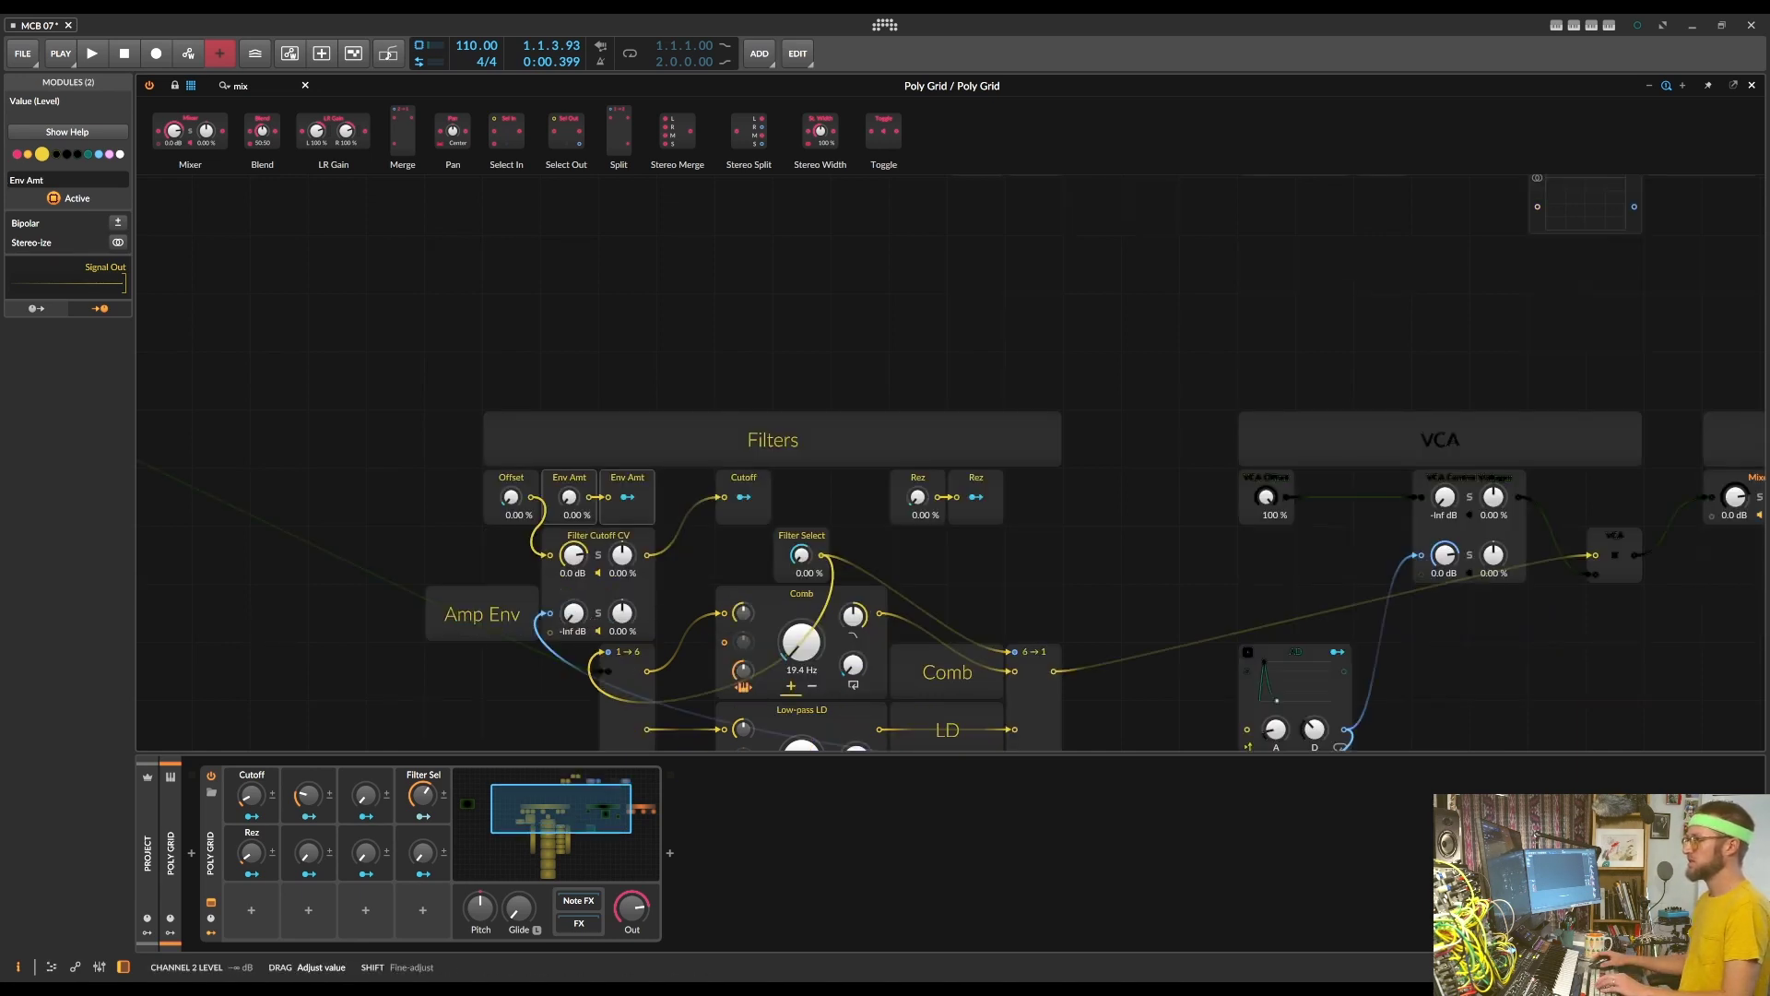
{"action": "left_click", "coordinate": [627, 499]}
{"action": "mouse_move", "coordinate": [575, 615]}
{"action": "left_mouse_down"}
{"action": "mouse_move", "coordinate": [575, 507]}
{"action": "mouse_move", "coordinate": [579, 623]}
{"action": "left_mouse_up"}
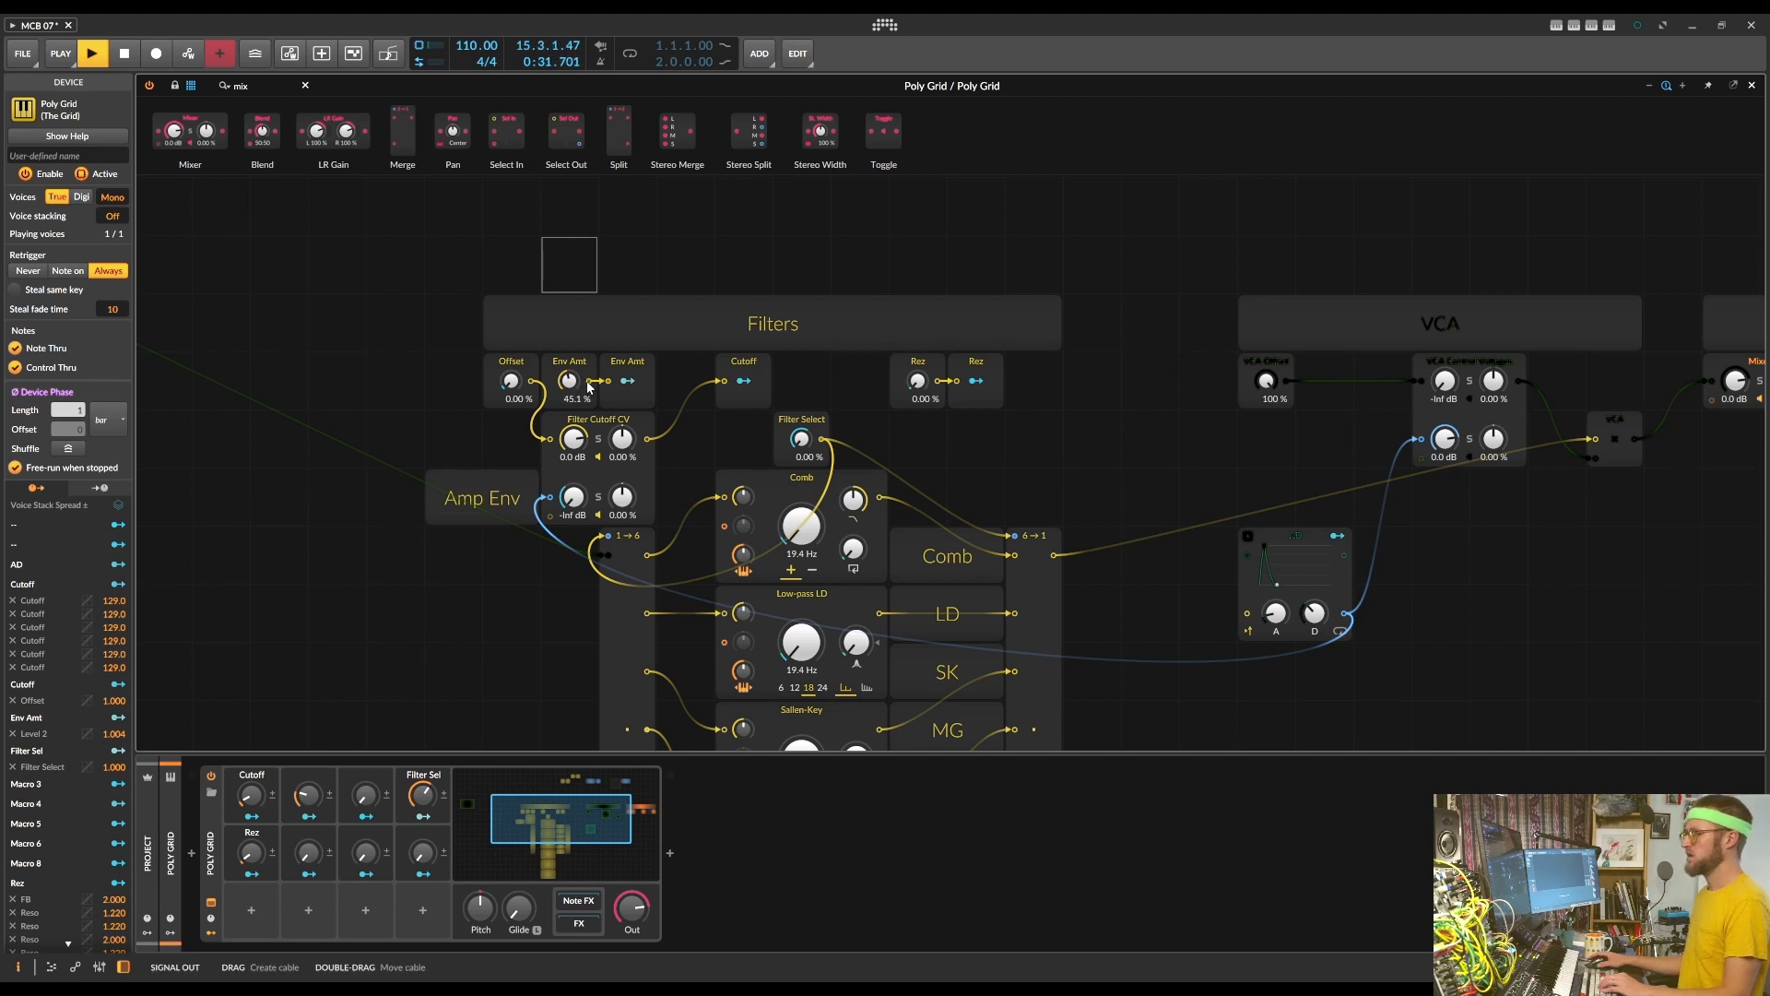
Delete the Filter Sel macro and adjust the Filter Select value directly in the grid
{"action": "left_click", "coordinate": [406, 798]}
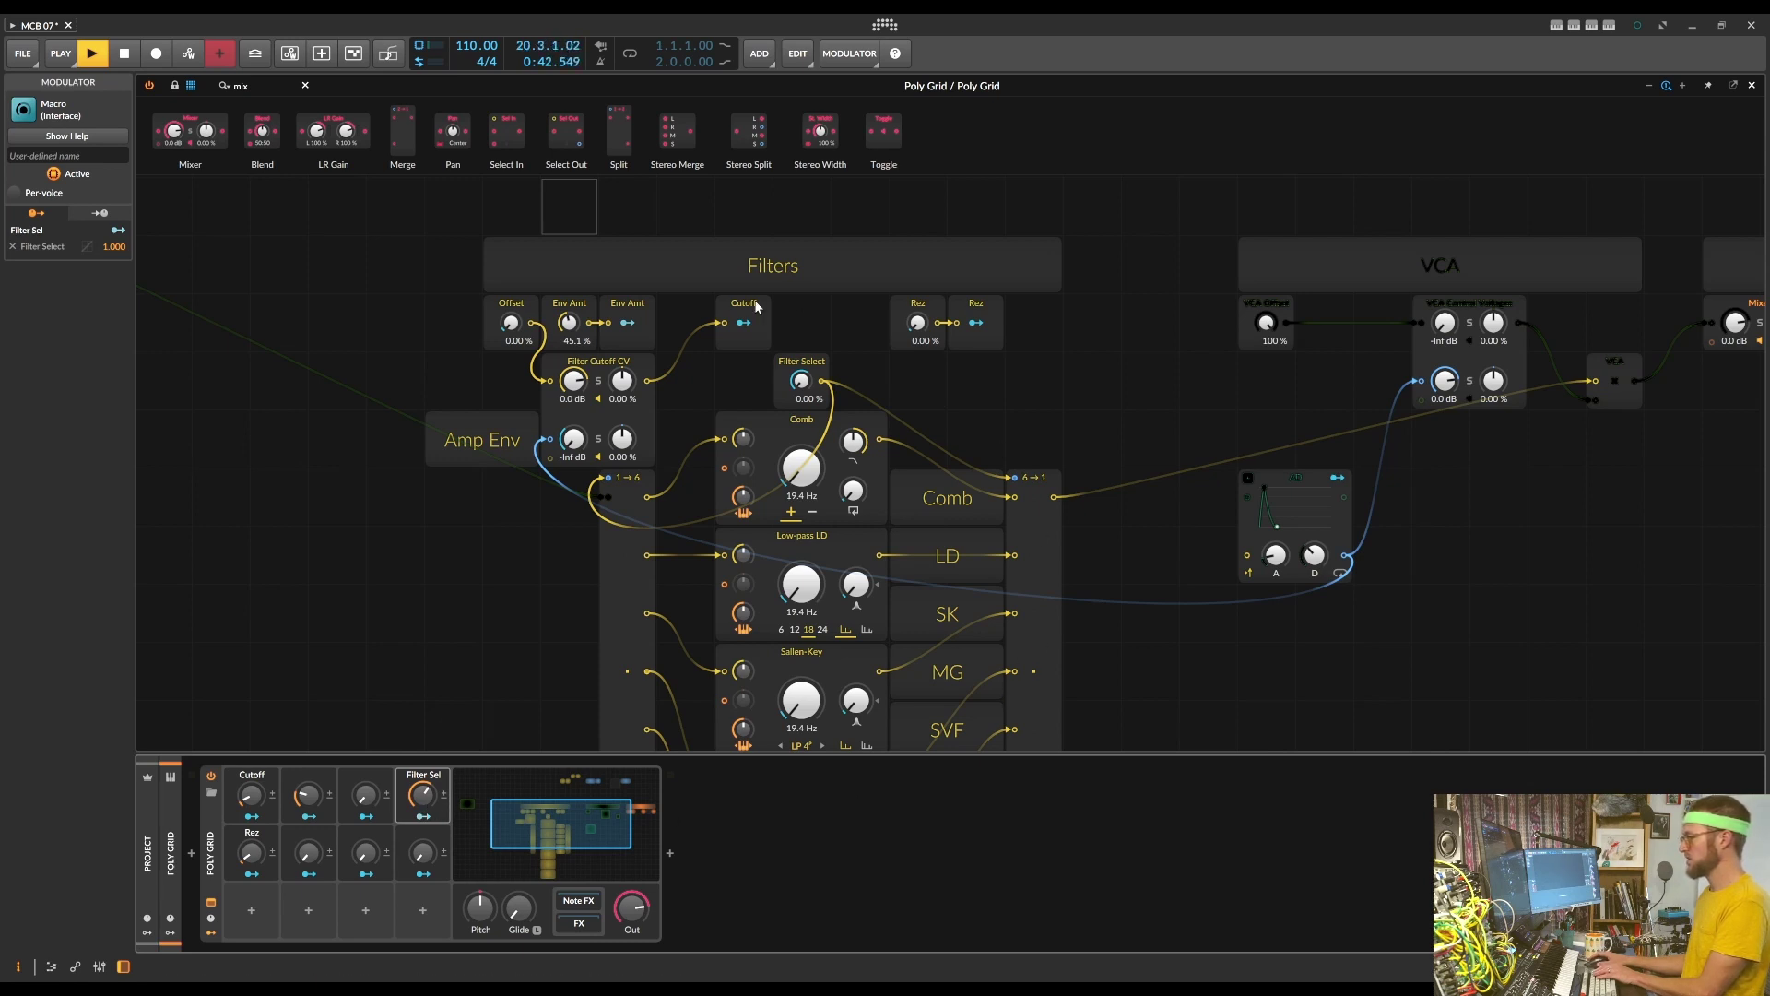
{"action": "key", "text": "Delete"}
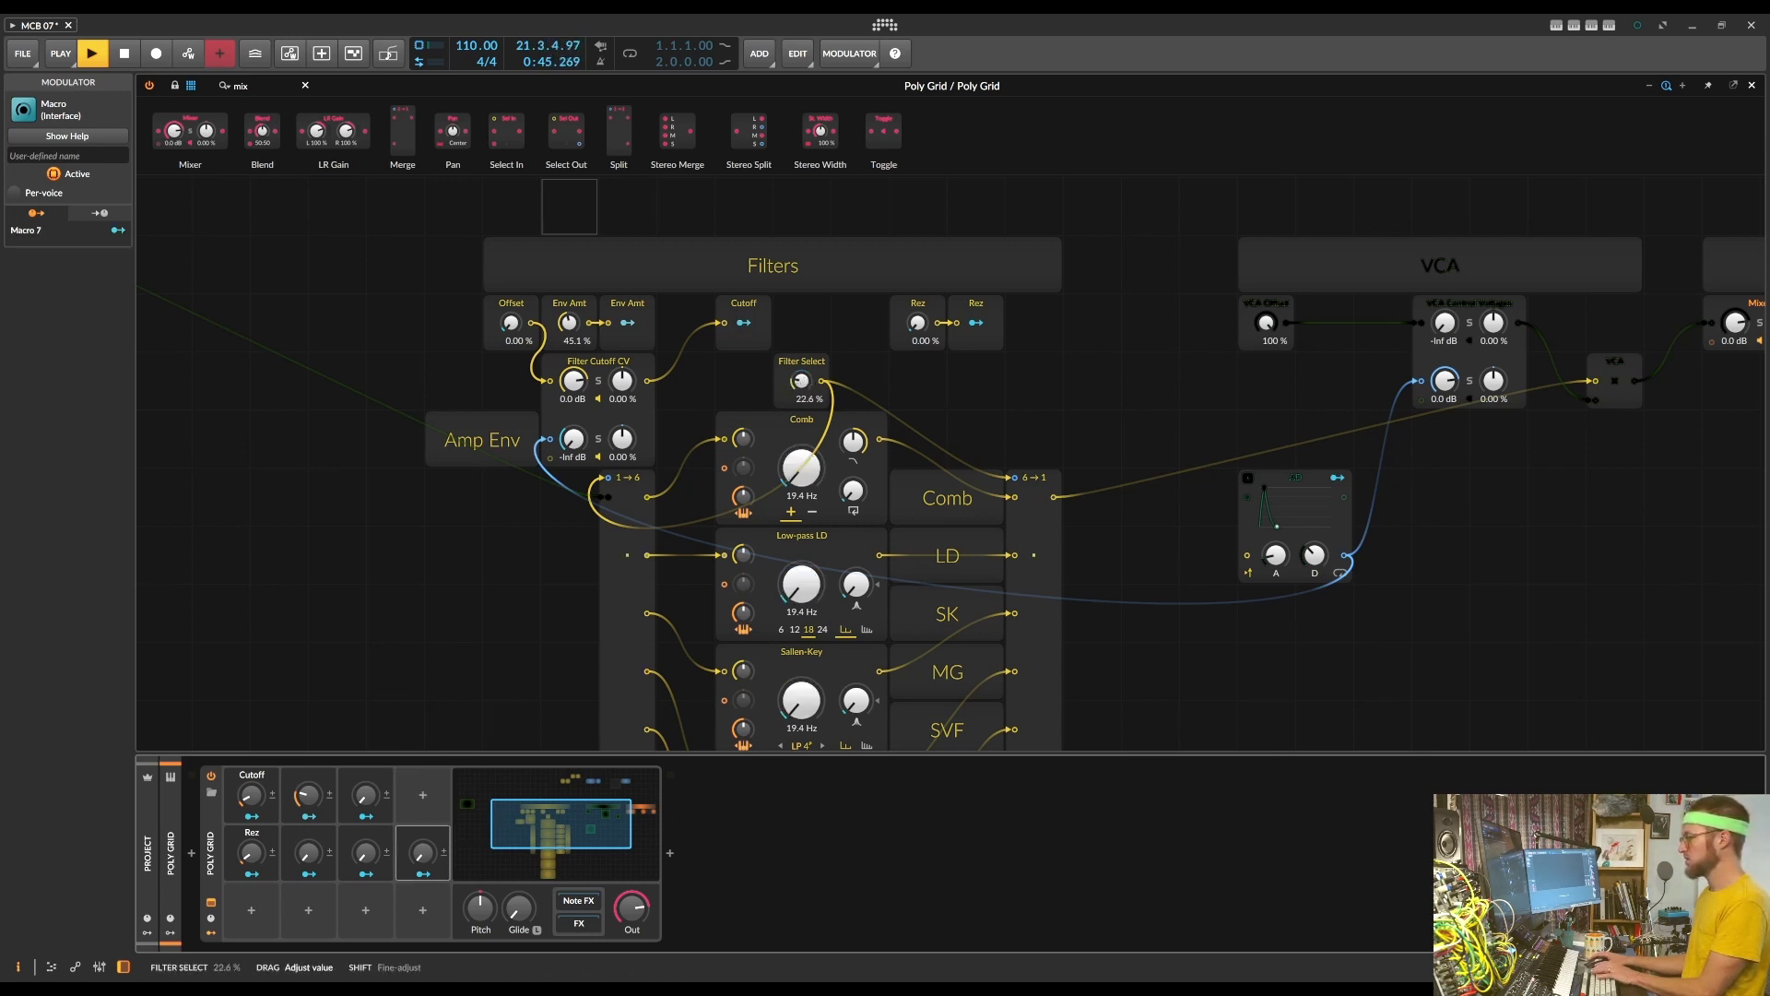
{"action": "left_click_drag", "start_coordinate": [801, 379], "coordinate": [806, 381]}
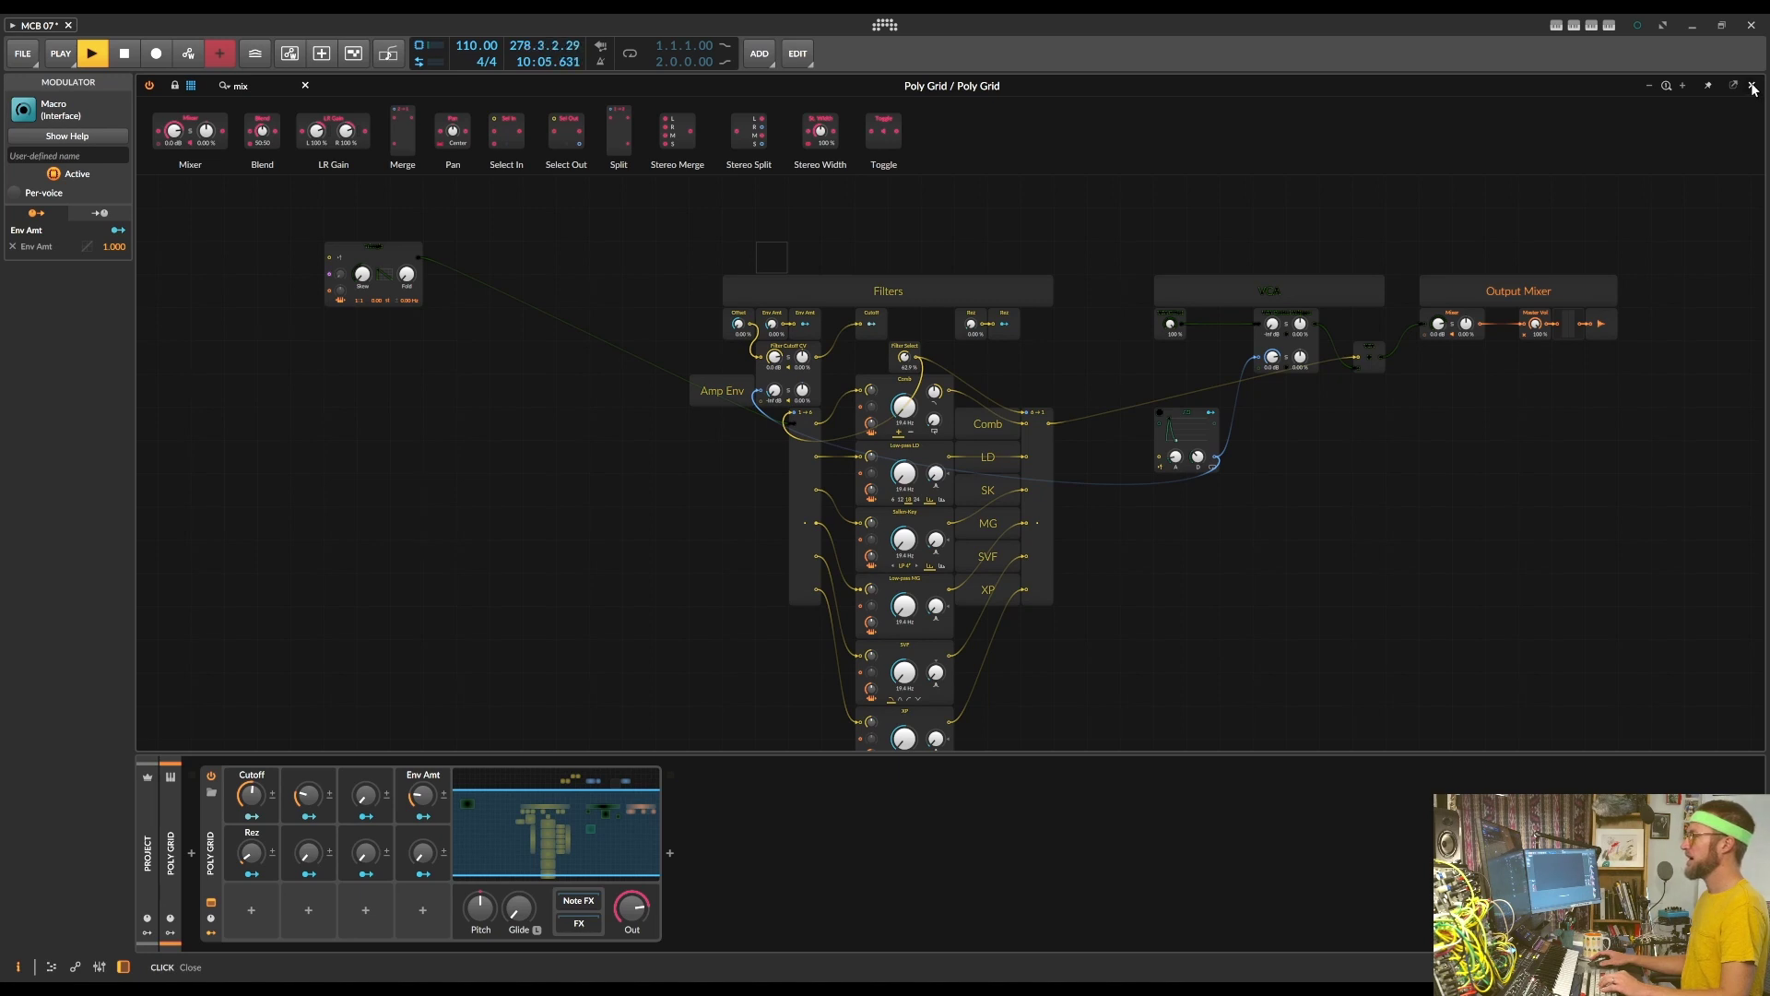
Close the grid editor and insert an Arpeggiator note effect ahead of the Poly Grid device
{"action": "left_click", "coordinate": [1754, 88]}
{"action": "left_click", "coordinate": [373, 176]}
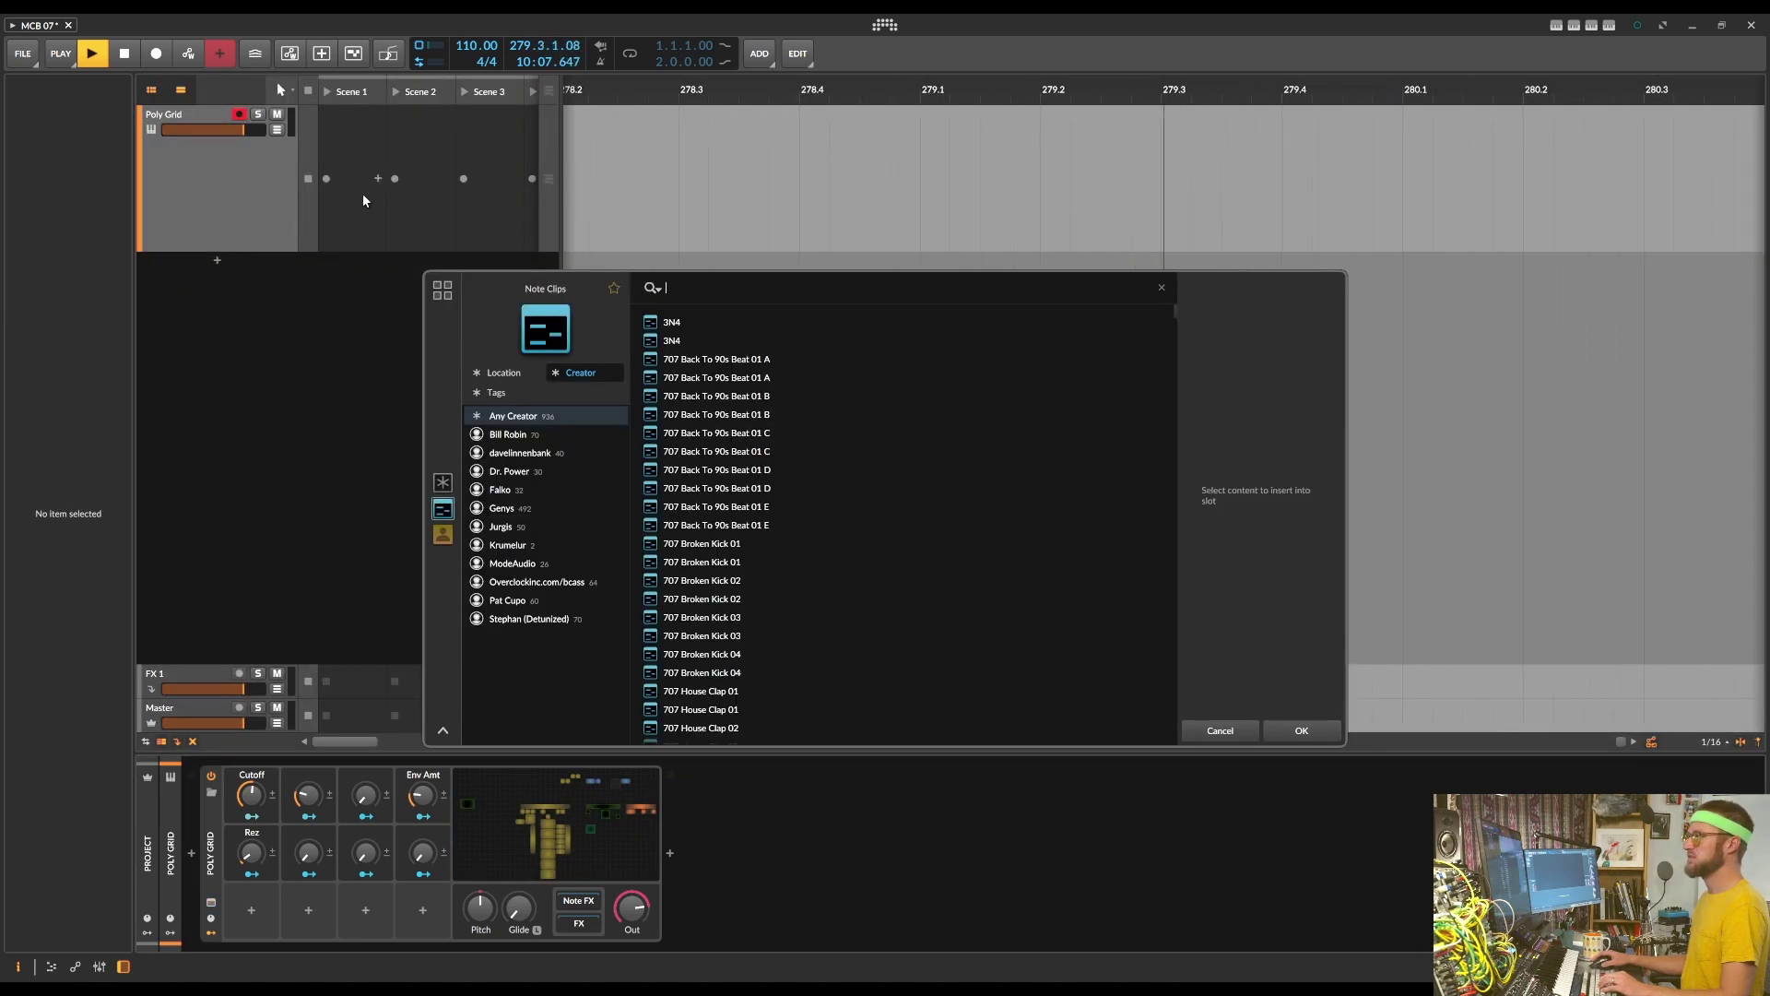
{"action": "left_click", "coordinate": [352, 169]}
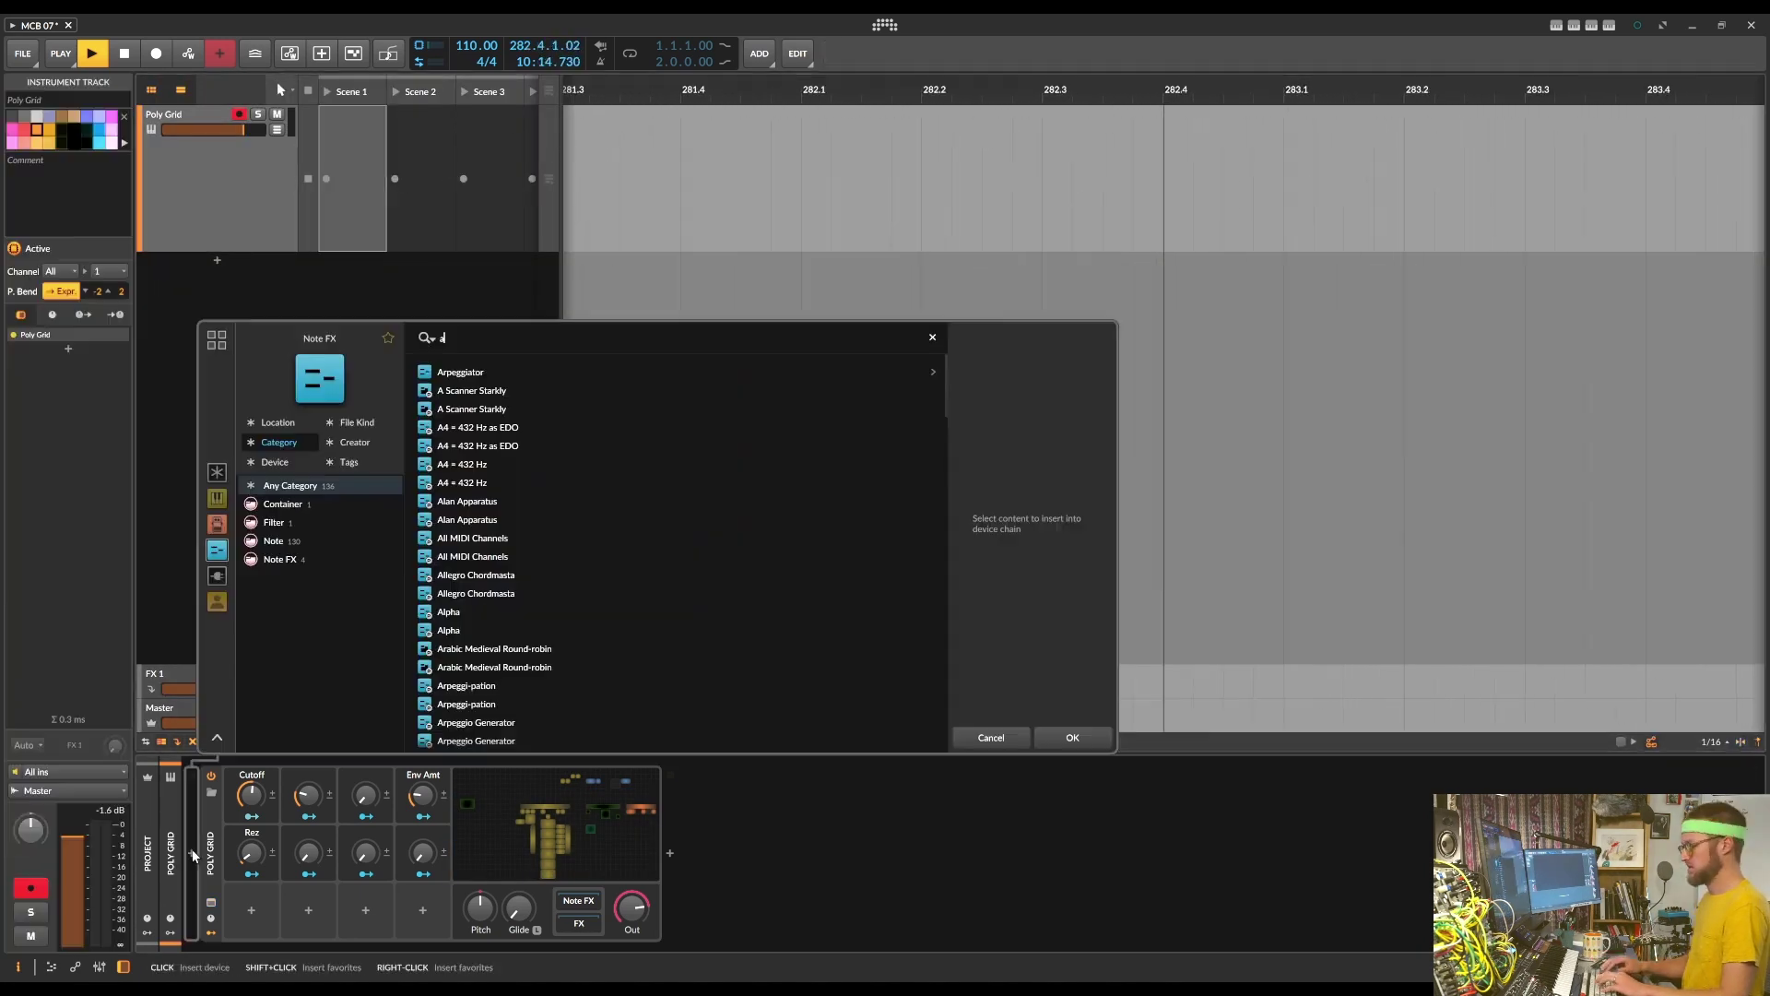
{"action": "type", "text": "l"}
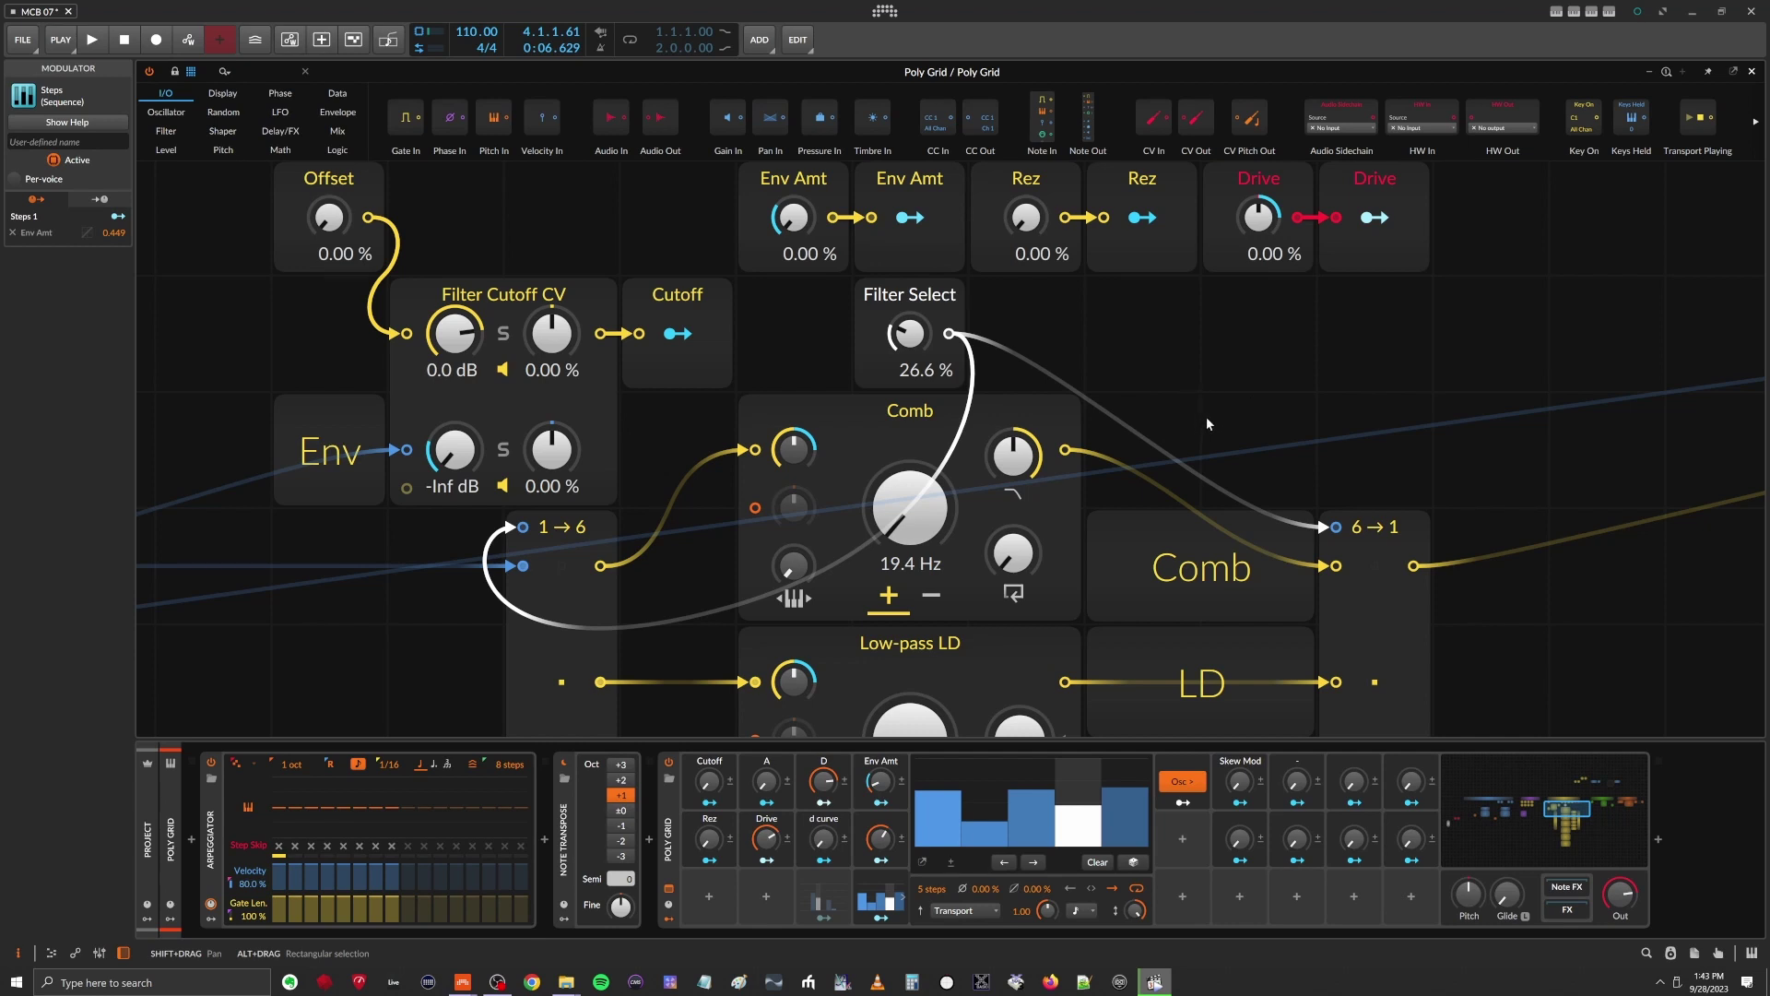
{"action": "scroll", "coordinate": [1141, 450], "scroll_direction": "down", "scroll_amount": 2}
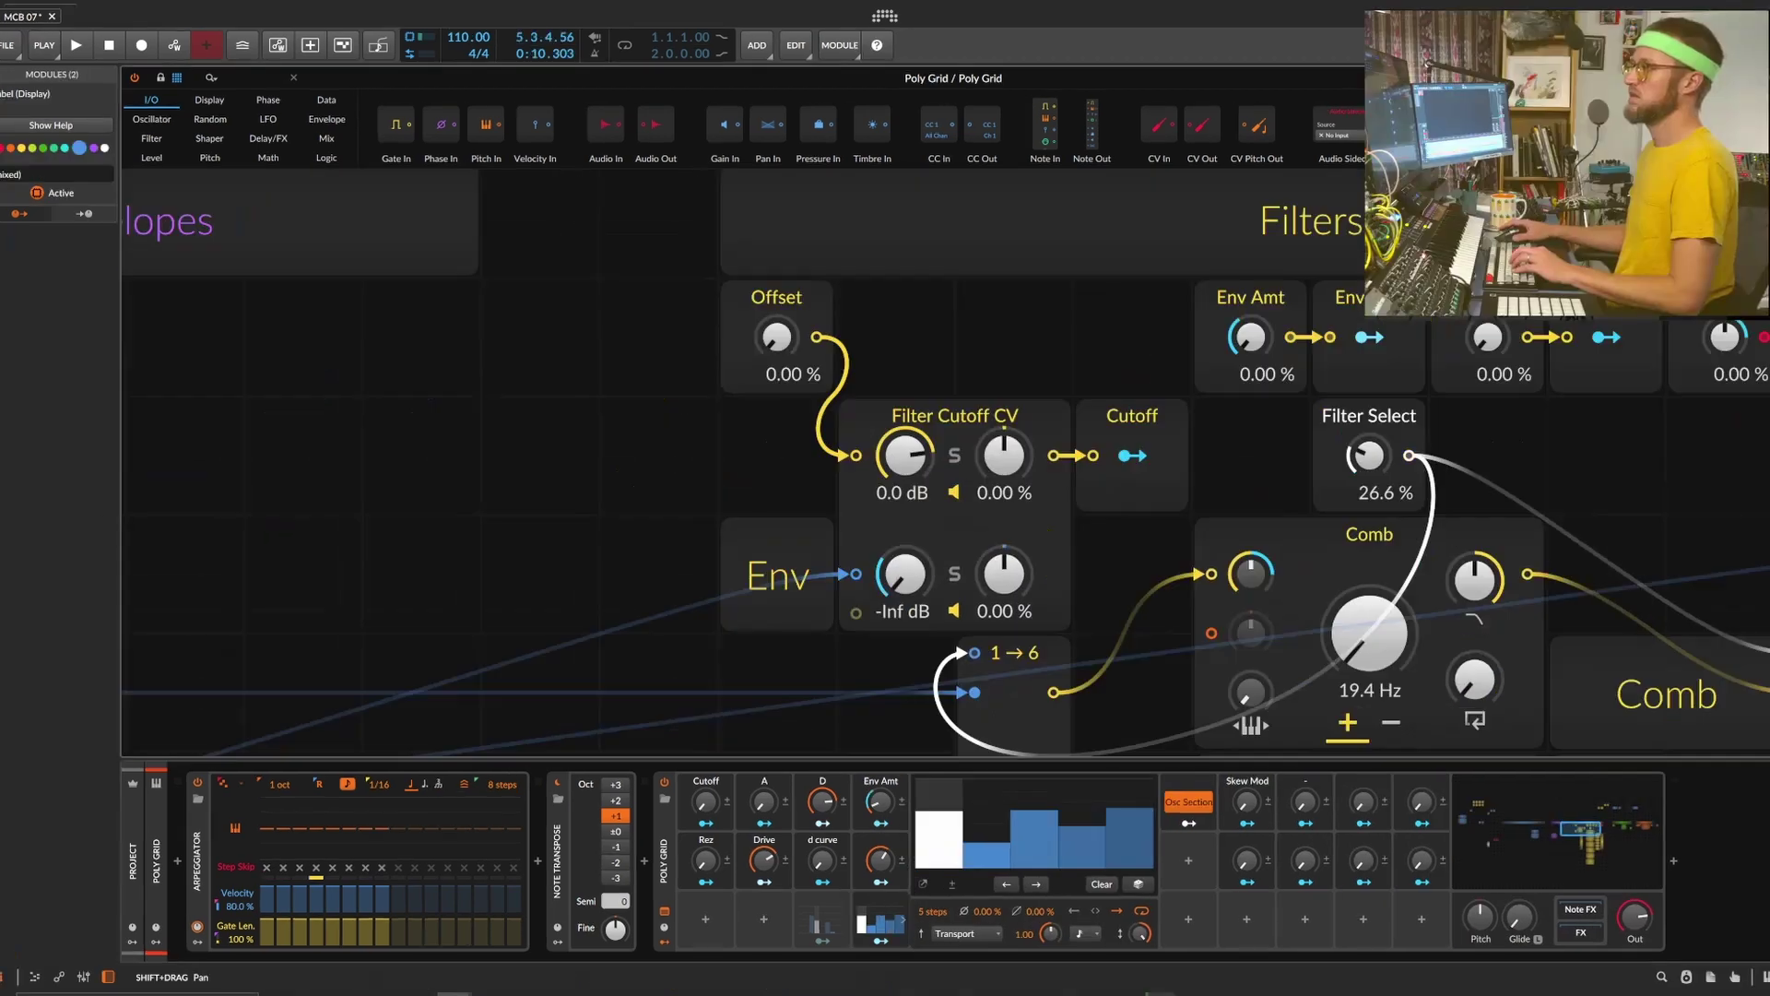
Inspect the Steps modulator mapped to Env Amt, including its pattern, rate and timebase settings
{"action": "scroll", "coordinate": [946, 473], "scroll_direction": "down", "scroll_amount": 1}
{"action": "scroll", "coordinate": [946, 473], "scroll_direction": "right", "scroll_amount": 3}
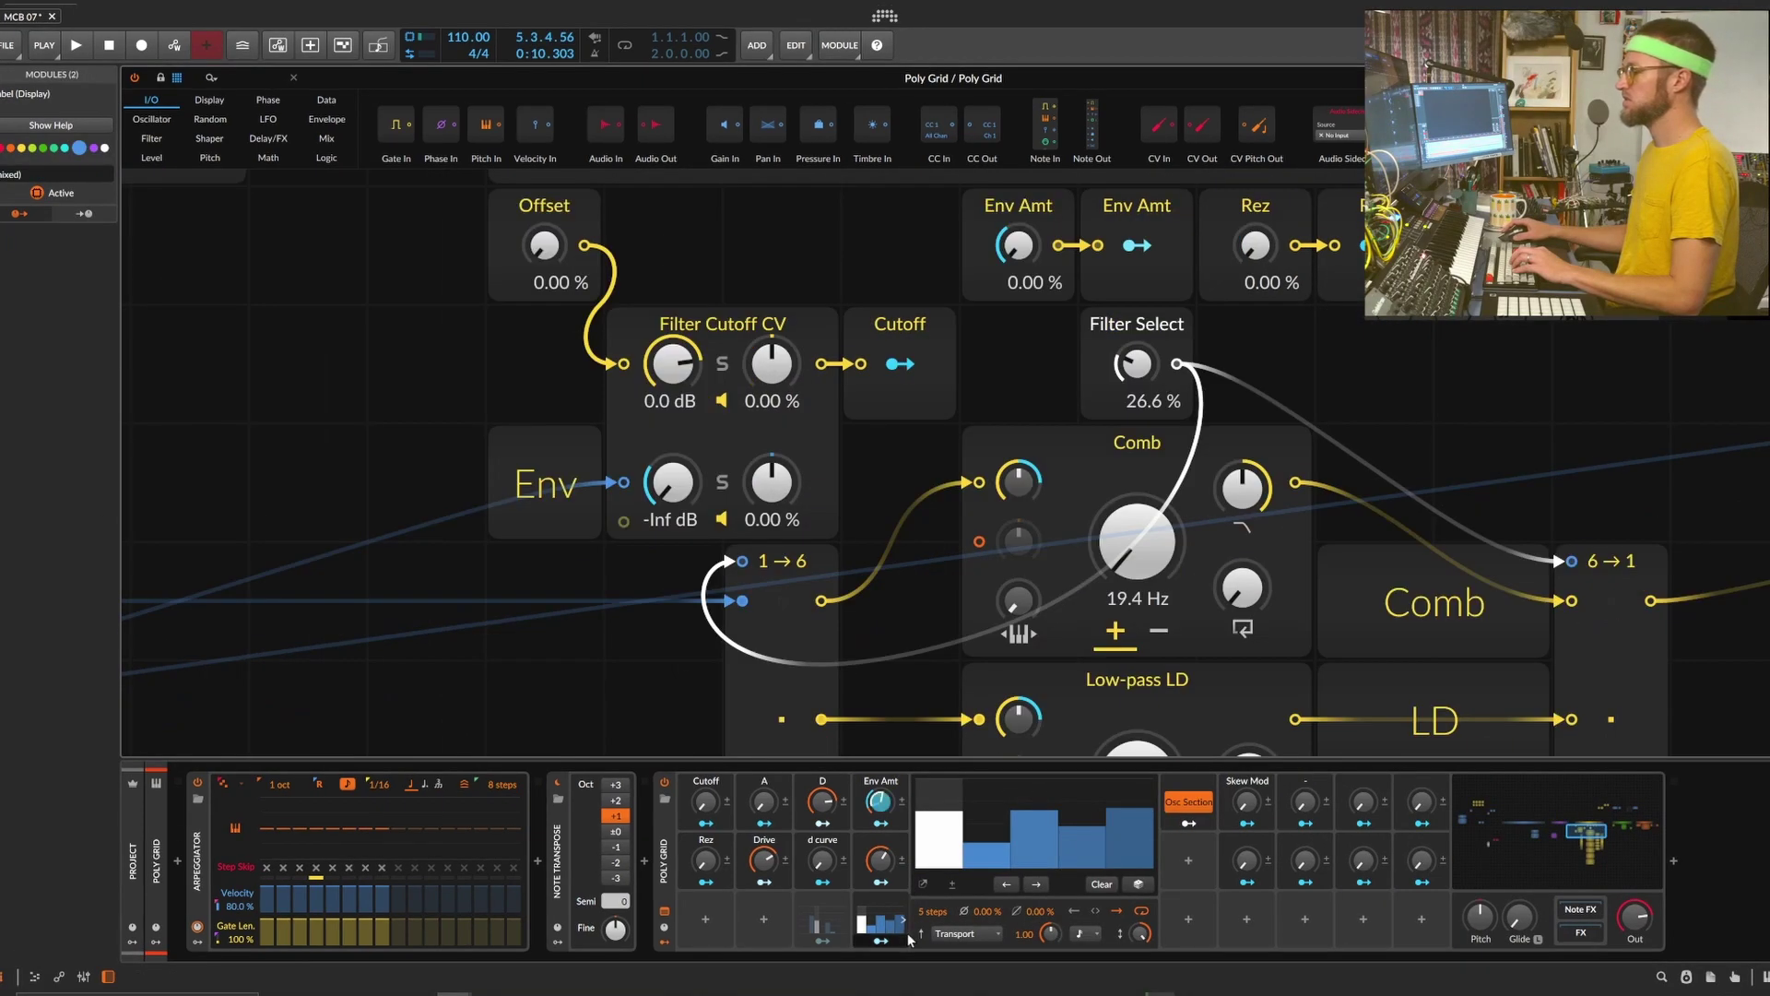
{"action": "left_click", "coordinate": [880, 921]}
{"action": "left_click", "coordinate": [880, 922]}
{"action": "left_click", "coordinate": [346, 373]}
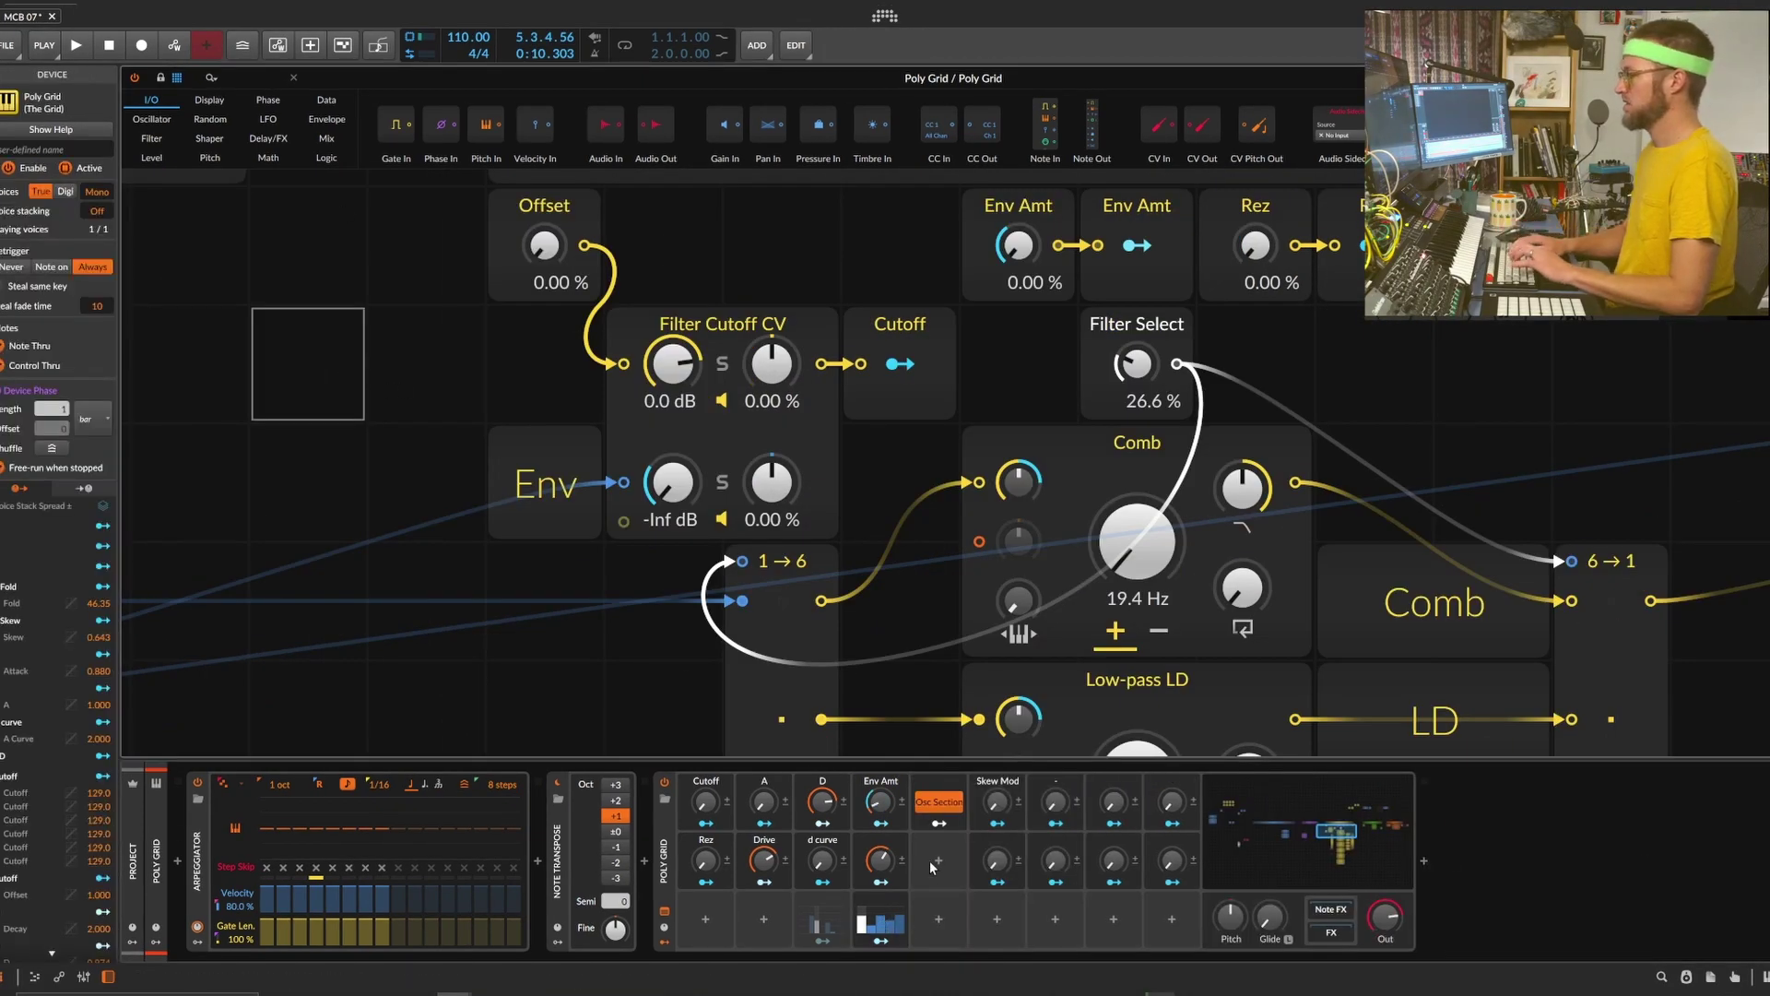
{"action": "left_click", "coordinate": [885, 922]}
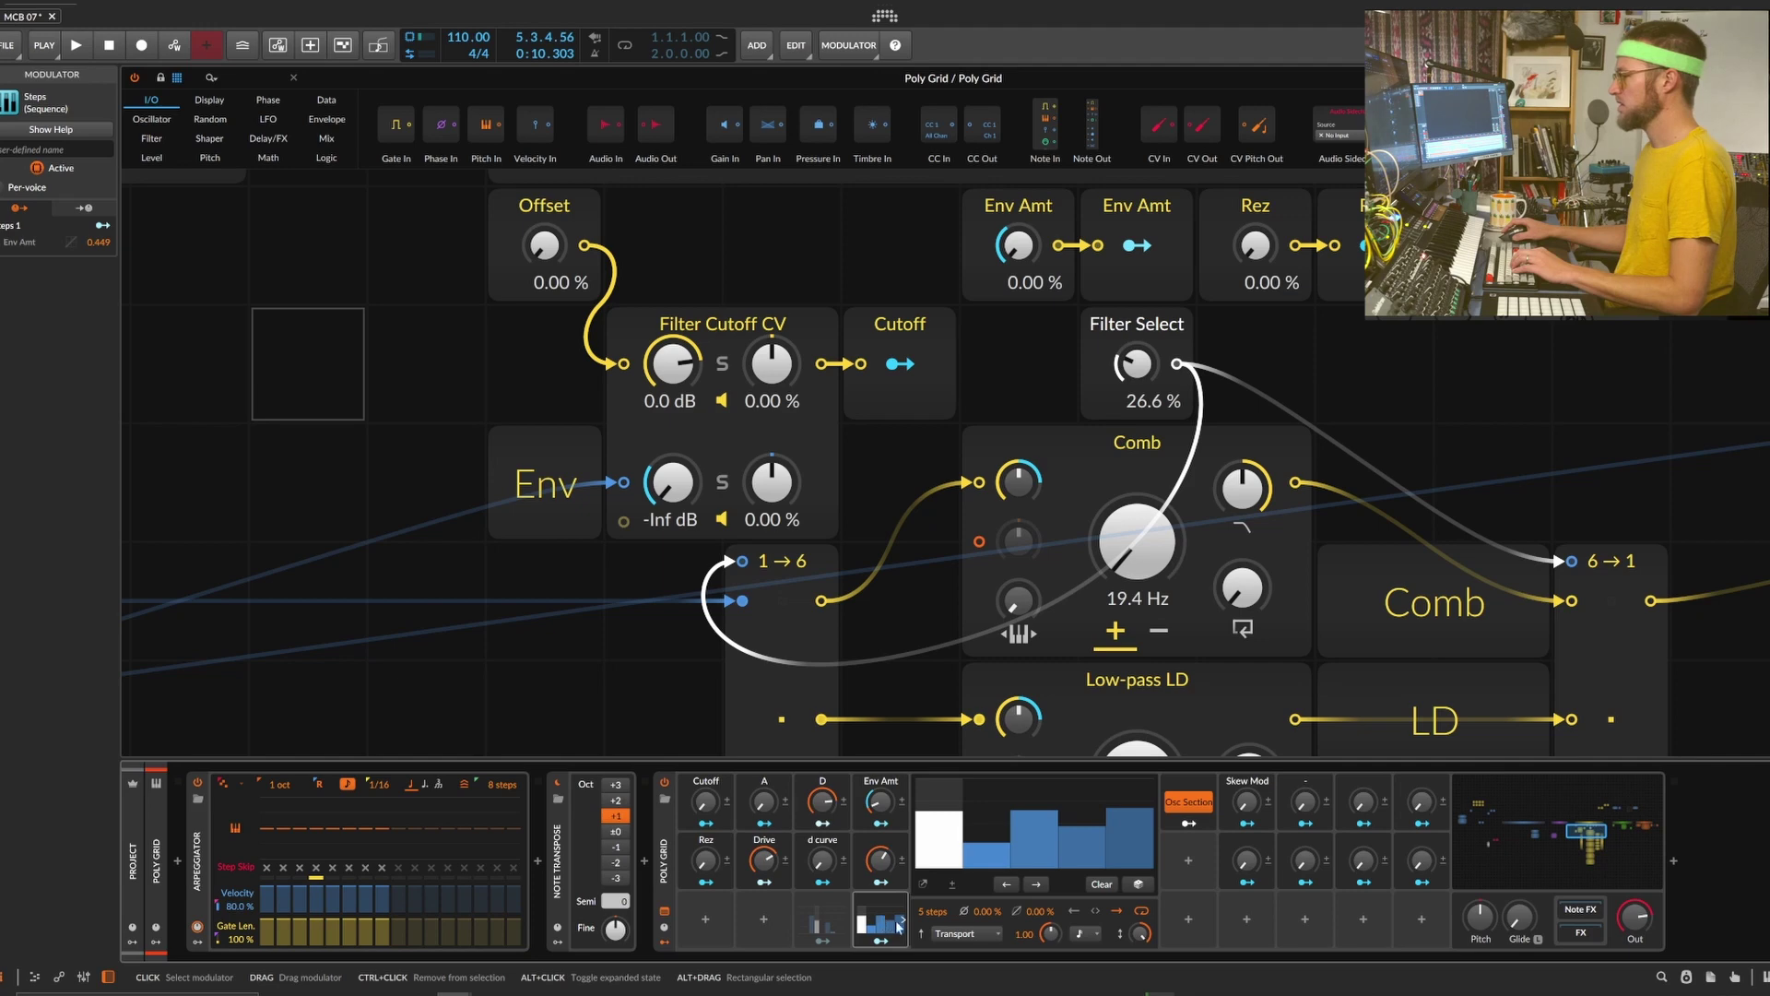
{"action": "double_click", "coordinate": [1025, 934]}
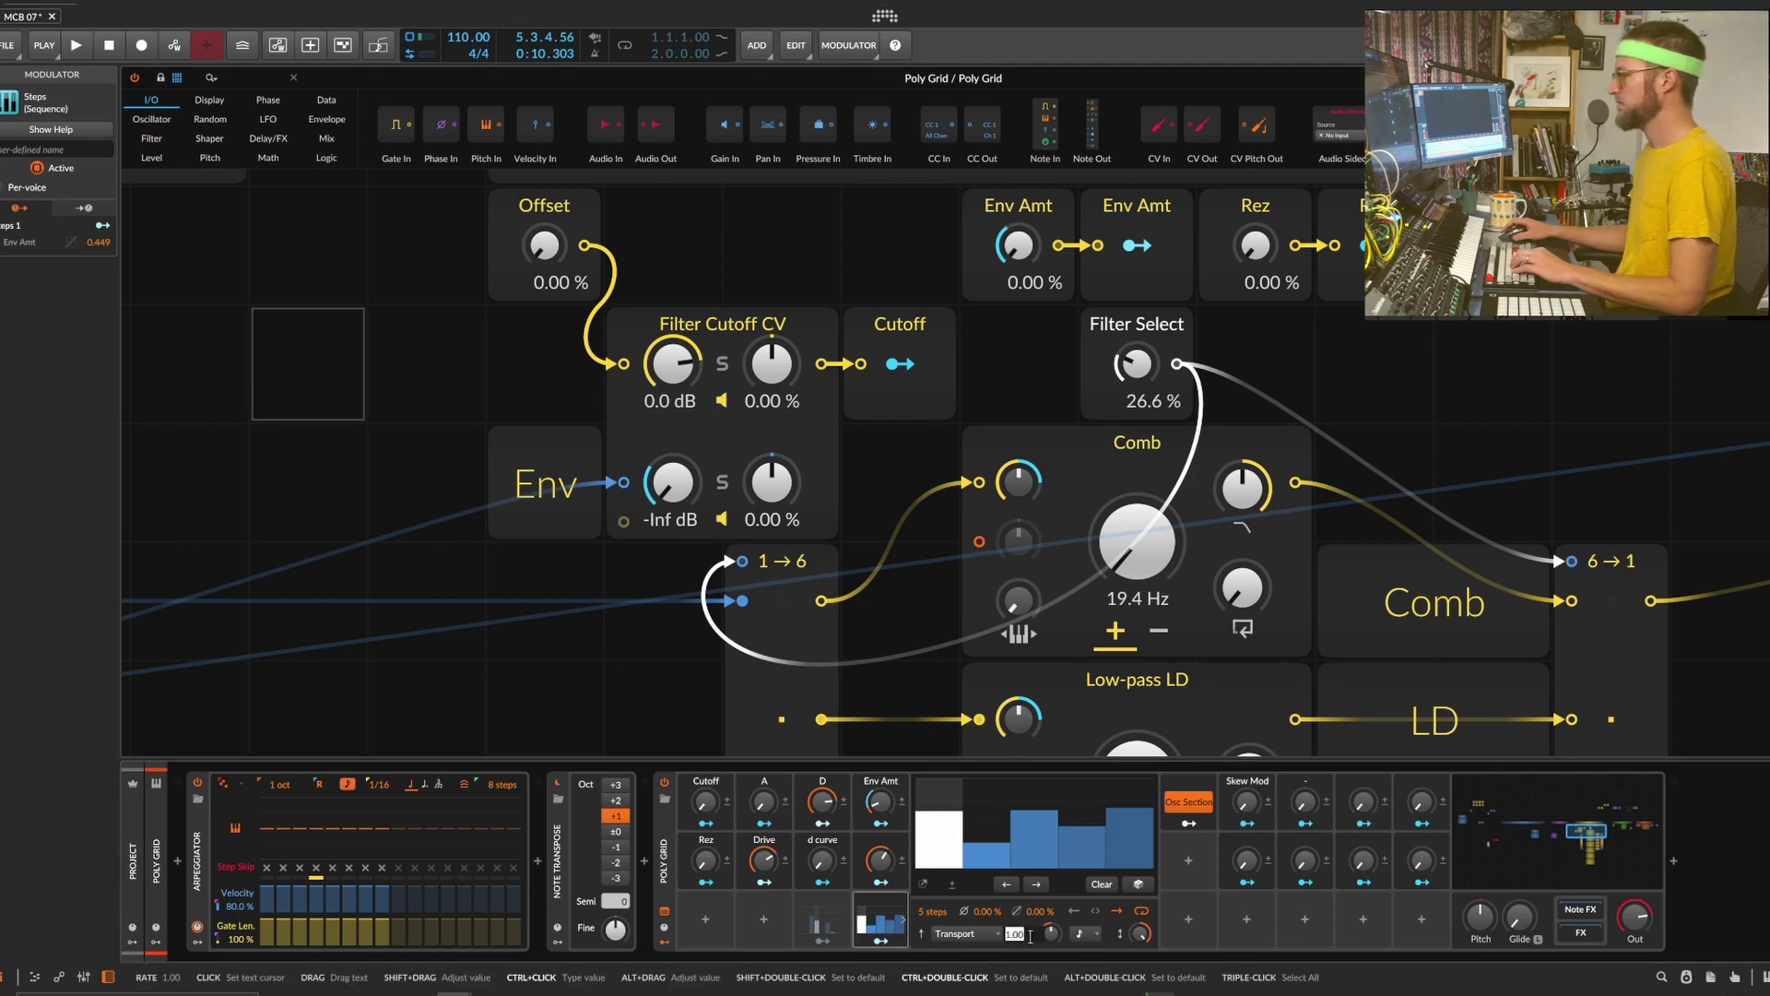
{"action": "left_click", "coordinate": [1085, 934]}
{"action": "left_click", "coordinate": [1093, 940]}
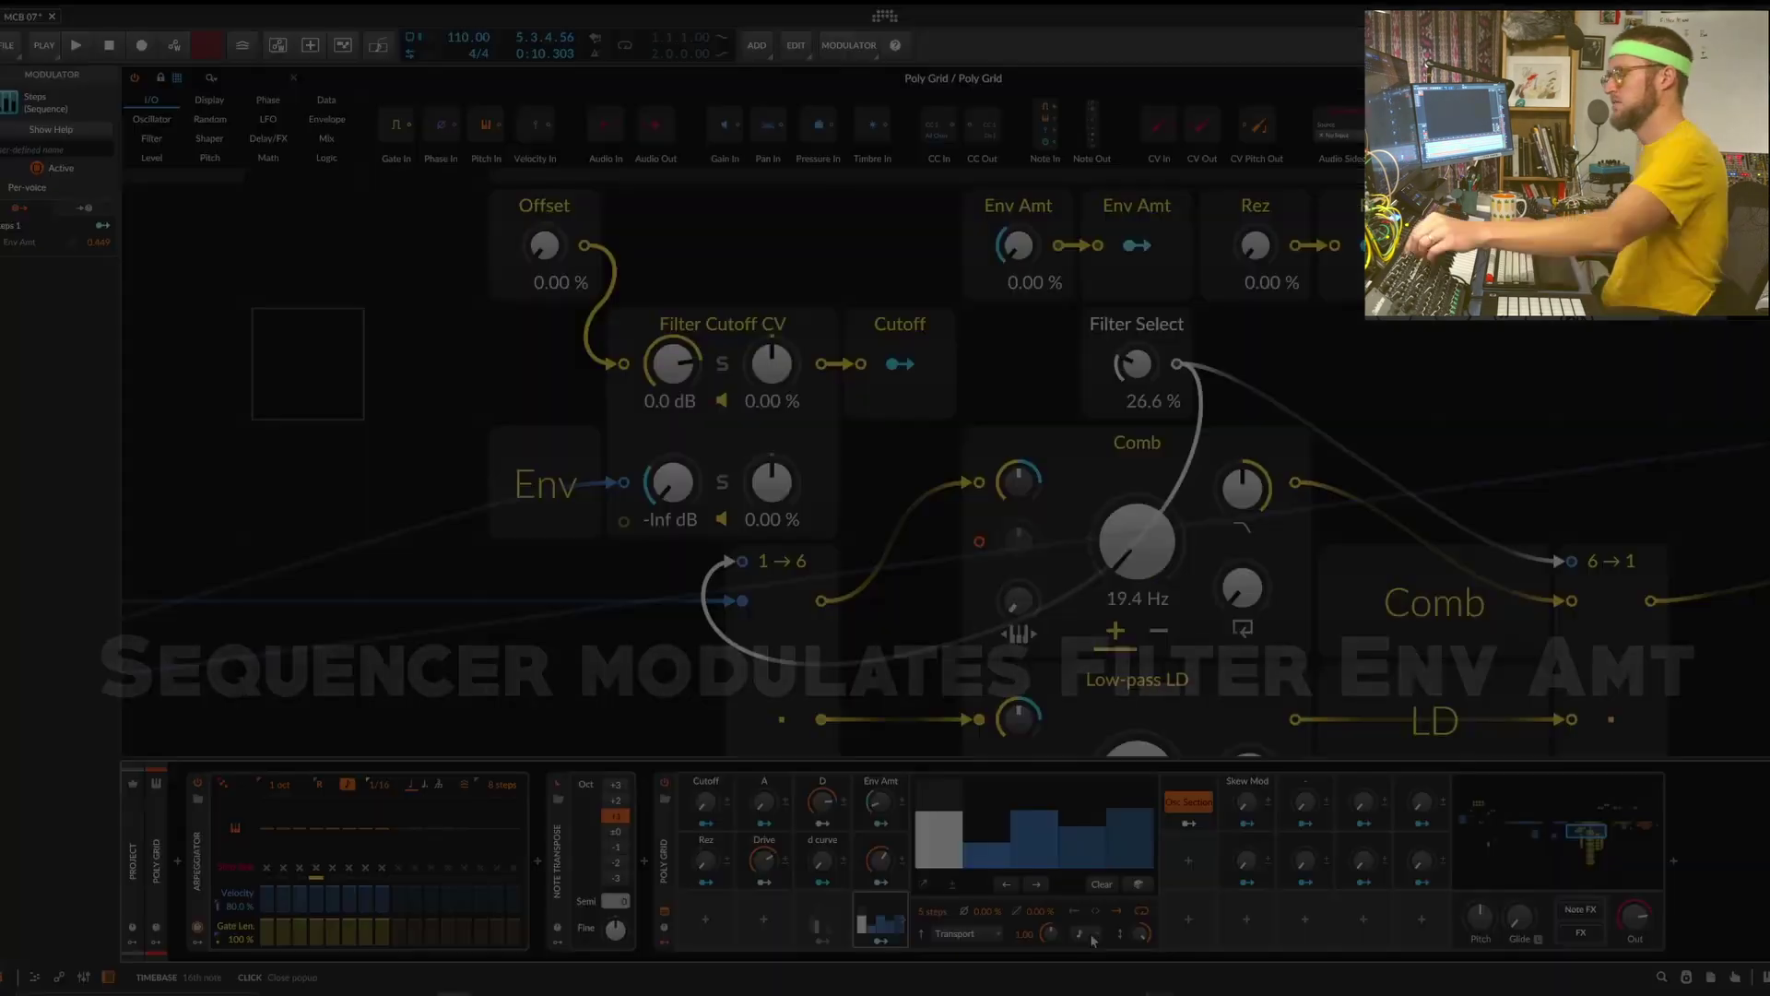
Play the arpeggio to hear the Steps sequencer modulate the filter envelope amount, and nudge the Env Amt value in the grid
{"action": "key", "text": "space"}
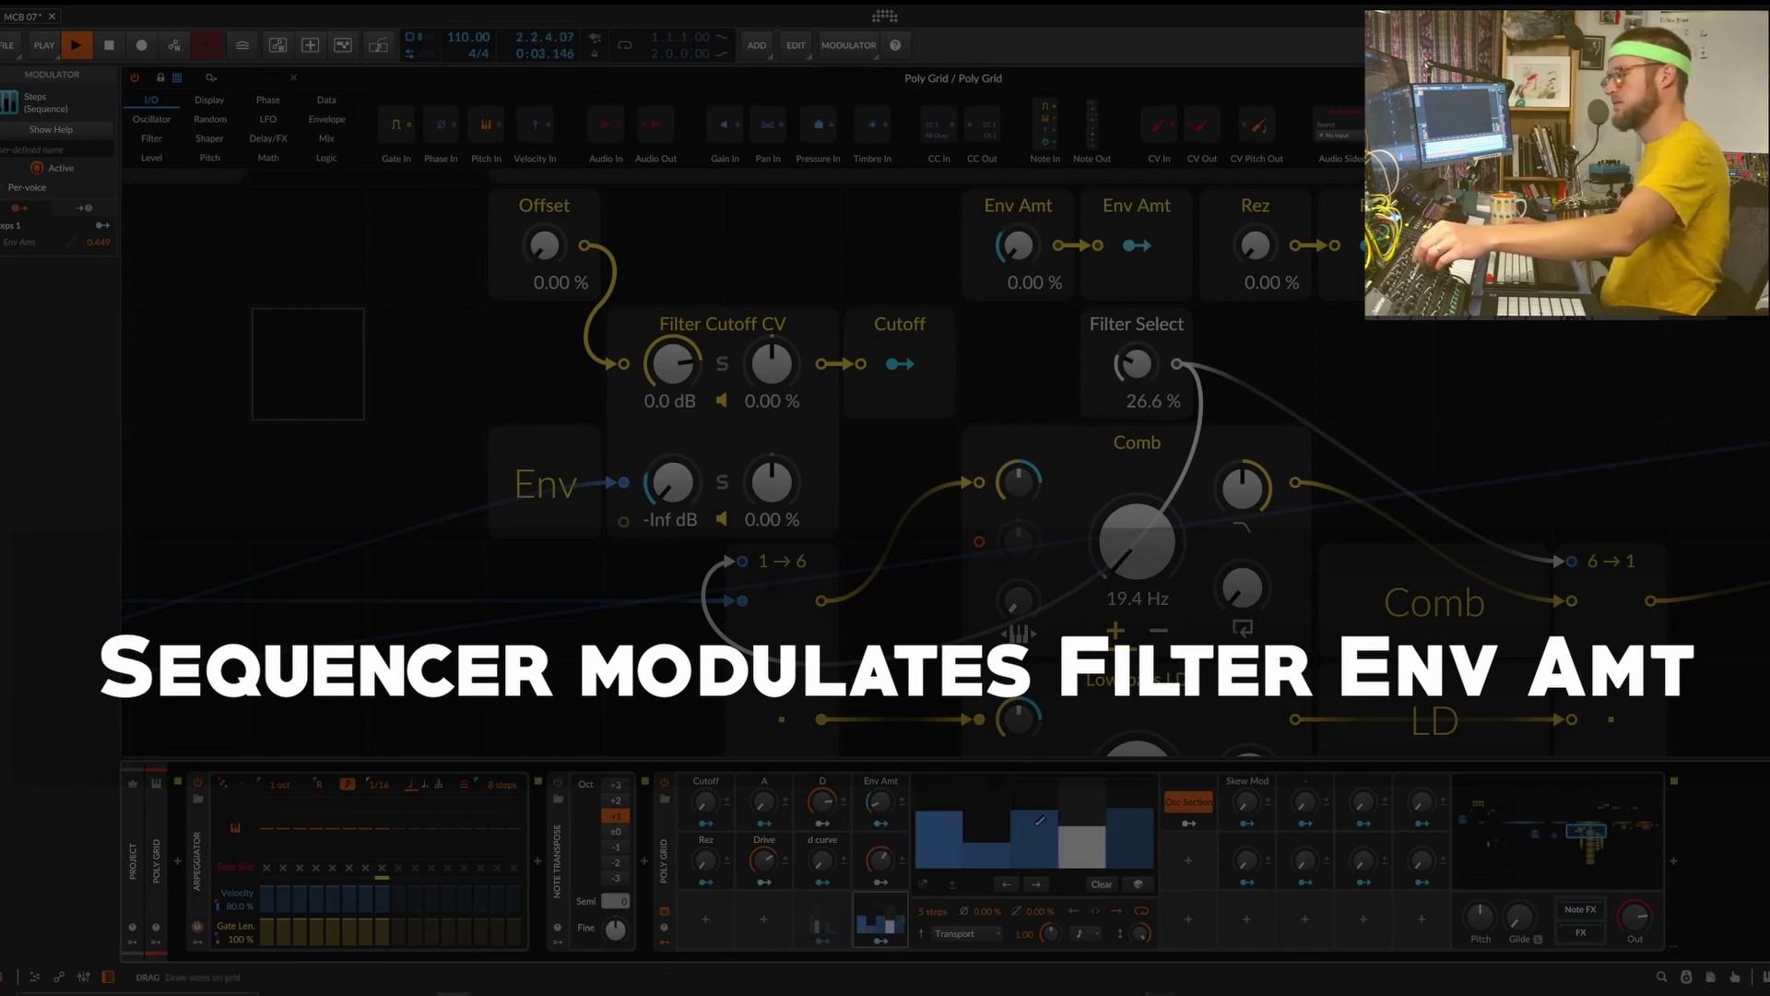
{"action": "scroll", "coordinate": [1345, 629], "scroll_direction": "right", "scroll_amount": 2}
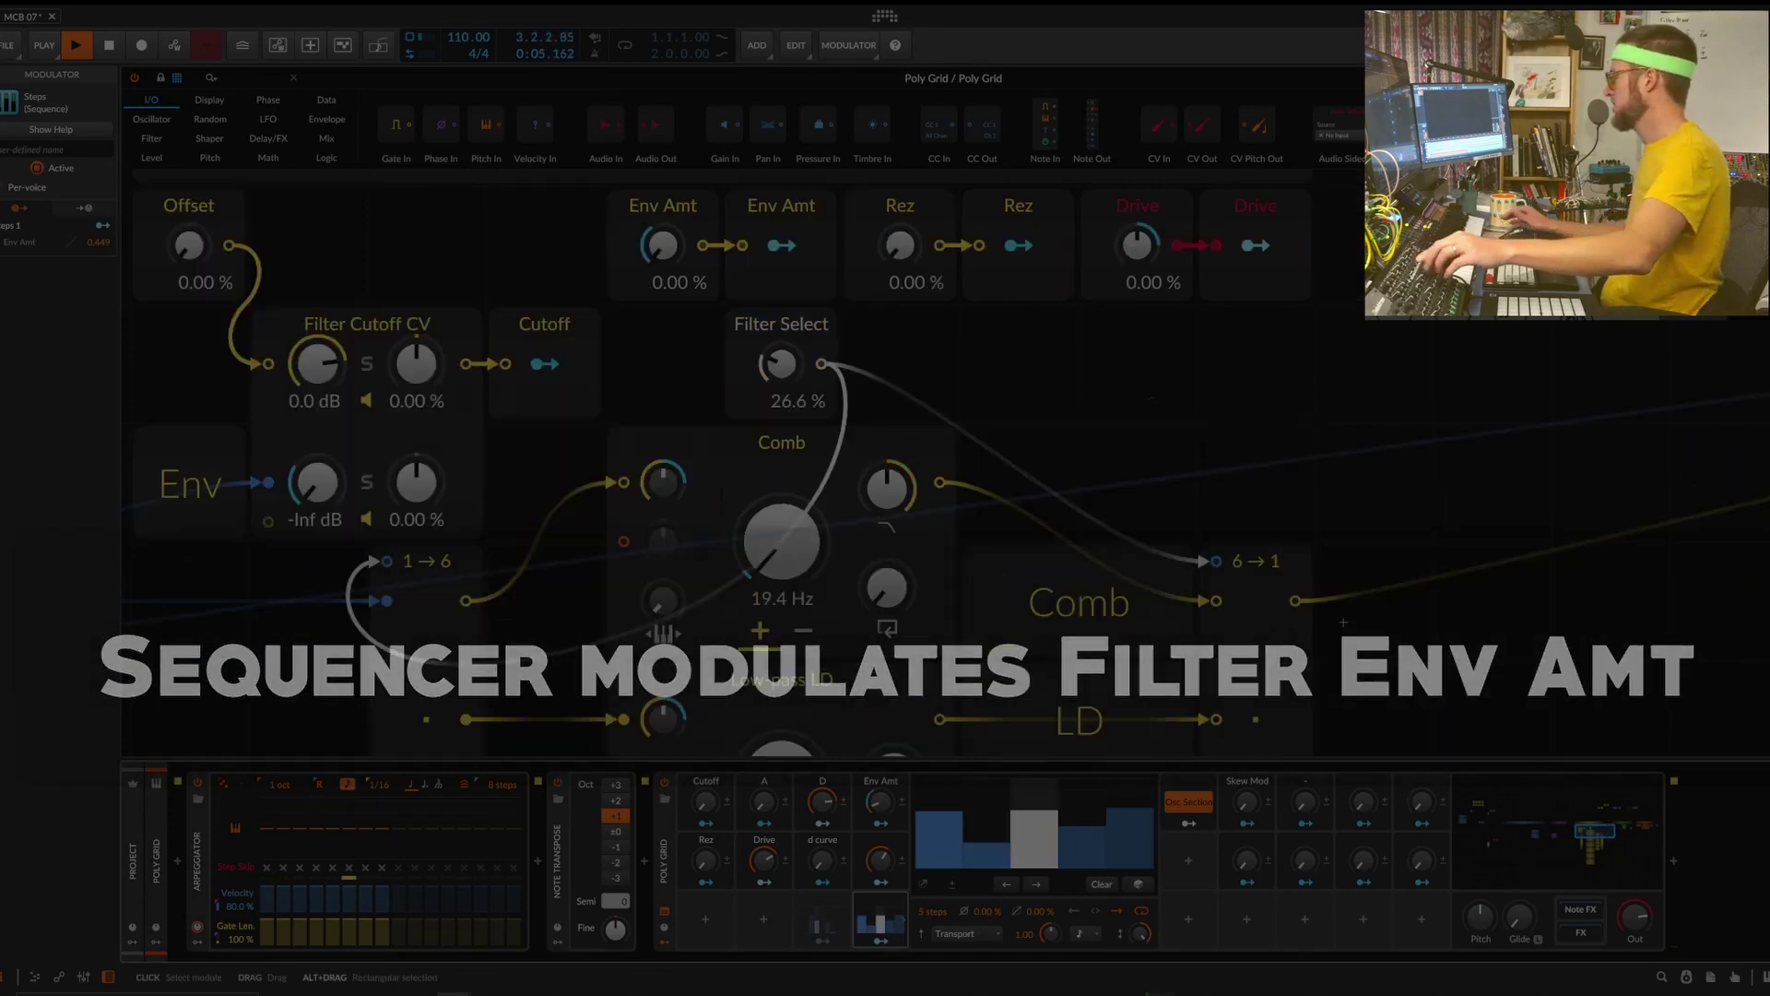
{"action": "scroll", "coordinate": [1249, 474], "scroll_direction": "down", "scroll_amount": 2}
{"action": "scroll", "coordinate": [1147, 435], "scroll_direction": "left", "scroll_amount": 2}
{"action": "scroll", "coordinate": [1146, 435], "scroll_direction": "up", "scroll_amount": 1}
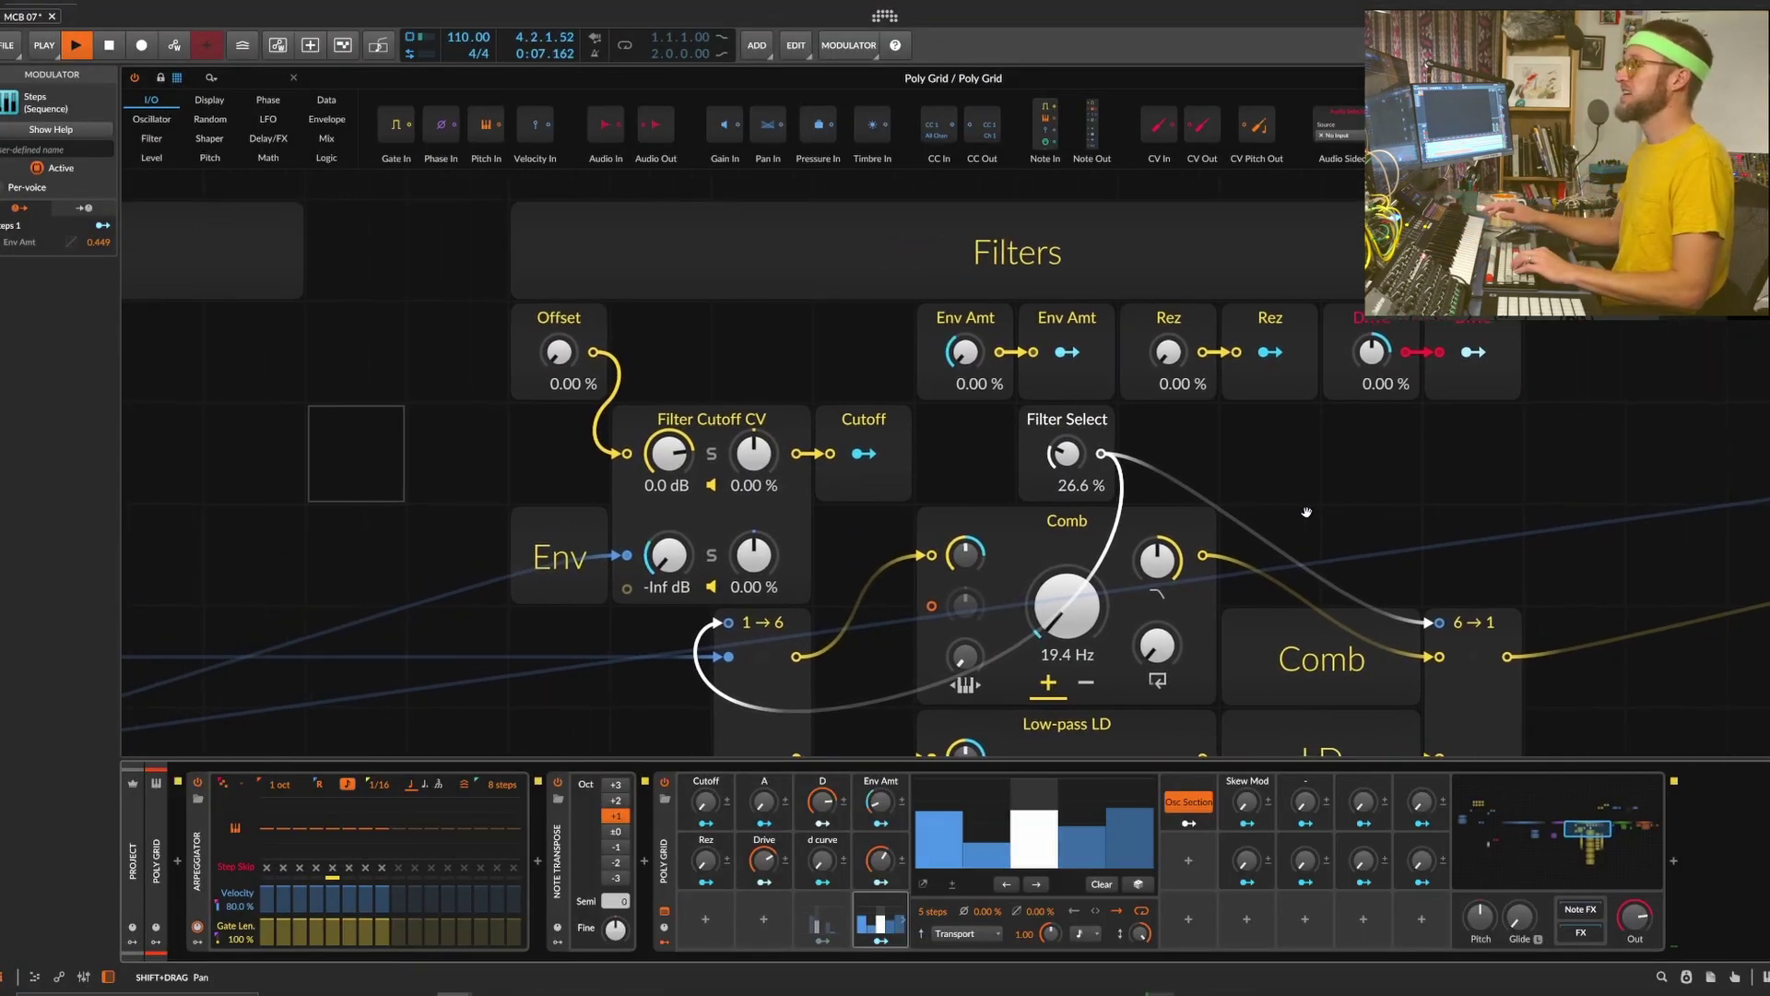
{"action": "left_click_drag", "start_coordinate": [965, 353], "coordinate": [965, 337]}
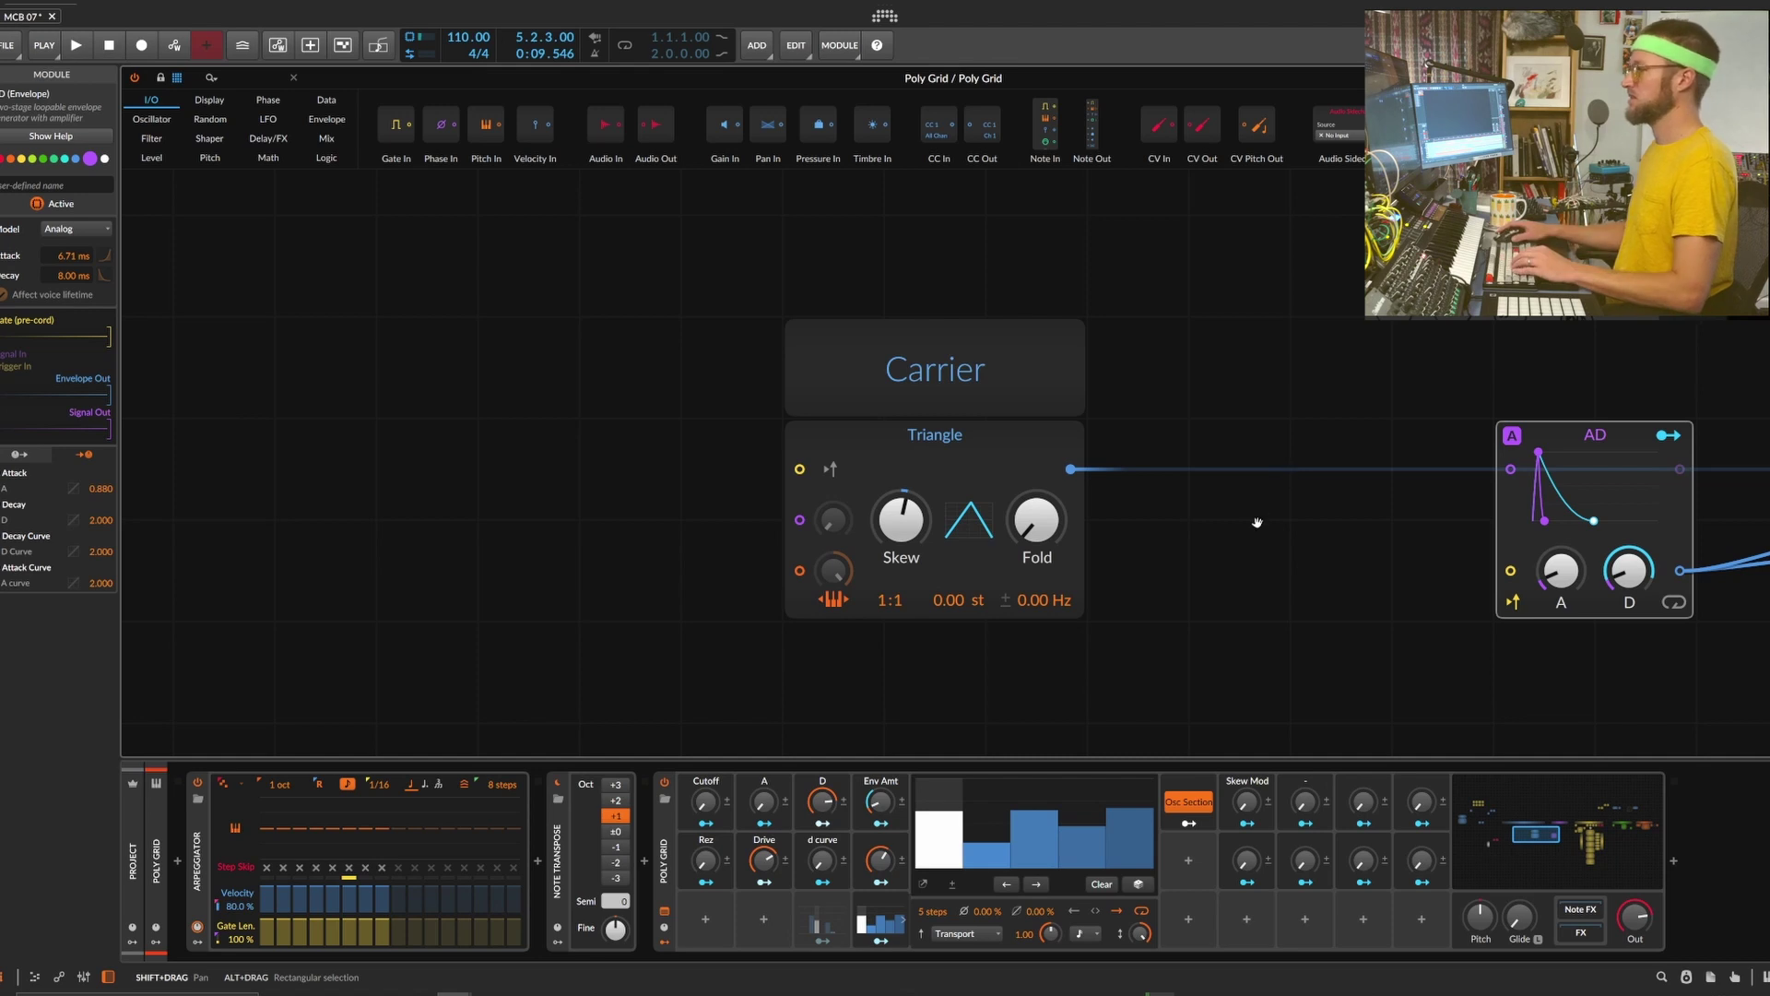
Select the Lag and Average modules near the oscillator section and move them three rows straight down
{"action": "left_click_drag", "start_coordinate": [1257, 518], "coordinate": [1641, 497]}
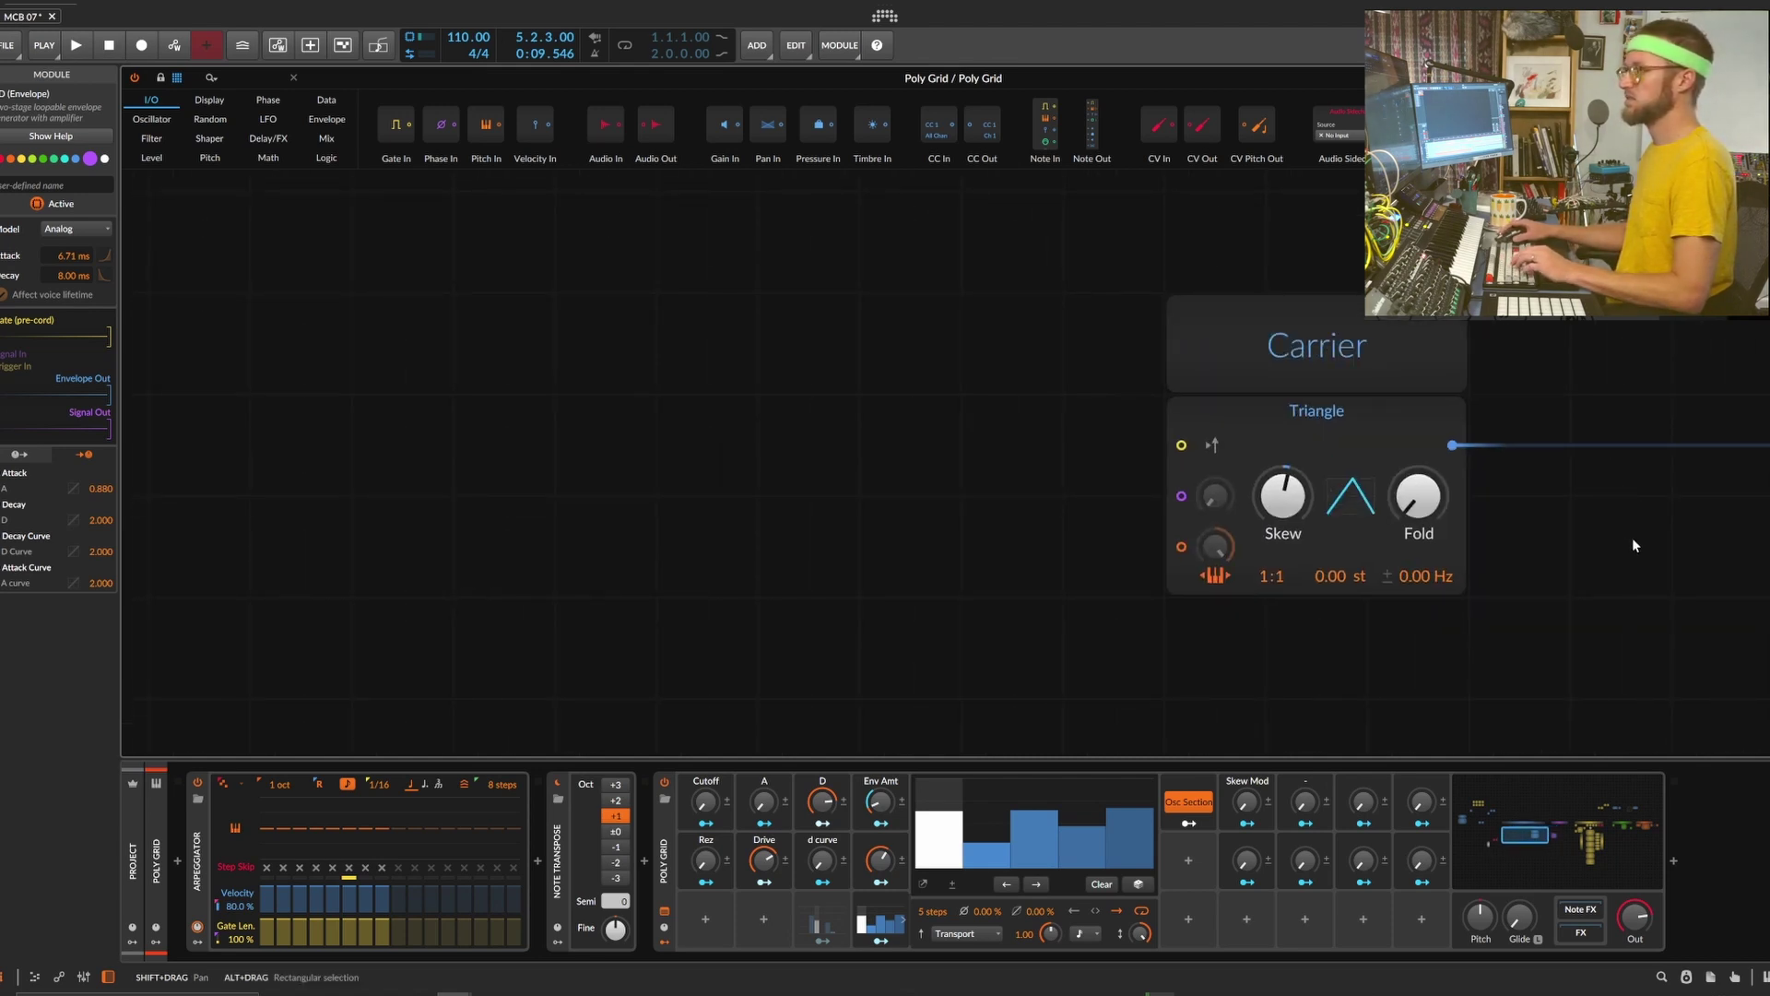
{"action": "left_click_drag", "start_coordinate": [1525, 612], "coordinate": [1150, 271]}
{"action": "scroll", "coordinate": [1171, 378], "scroll_direction": "down", "scroll_amount": 5}
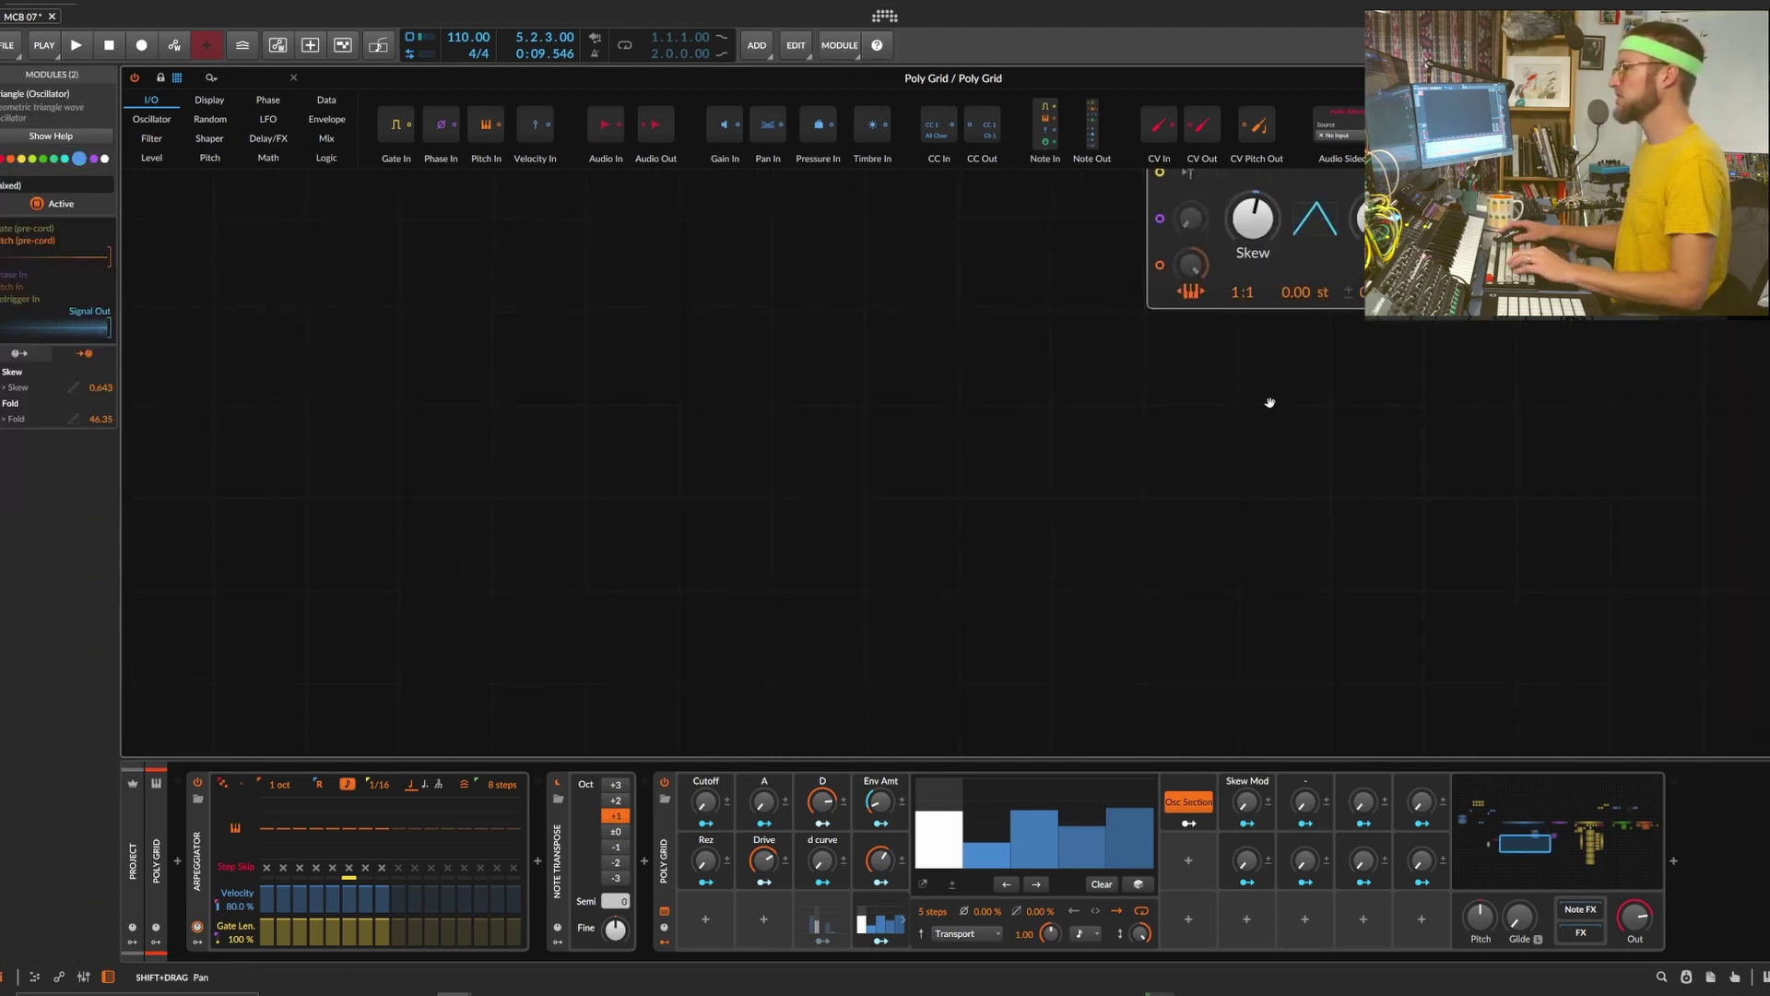
{"action": "scroll", "coordinate": [1280, 385], "scroll_direction": "up", "scroll_amount": 5}
{"action": "mouse_move", "coordinate": [1002, 436]}
{"action": "left_mouse_down"}
{"action": "mouse_move", "coordinate": [1055, 442]}
{"action": "mouse_move", "coordinate": [1026, 452]}
{"action": "left_mouse_up"}
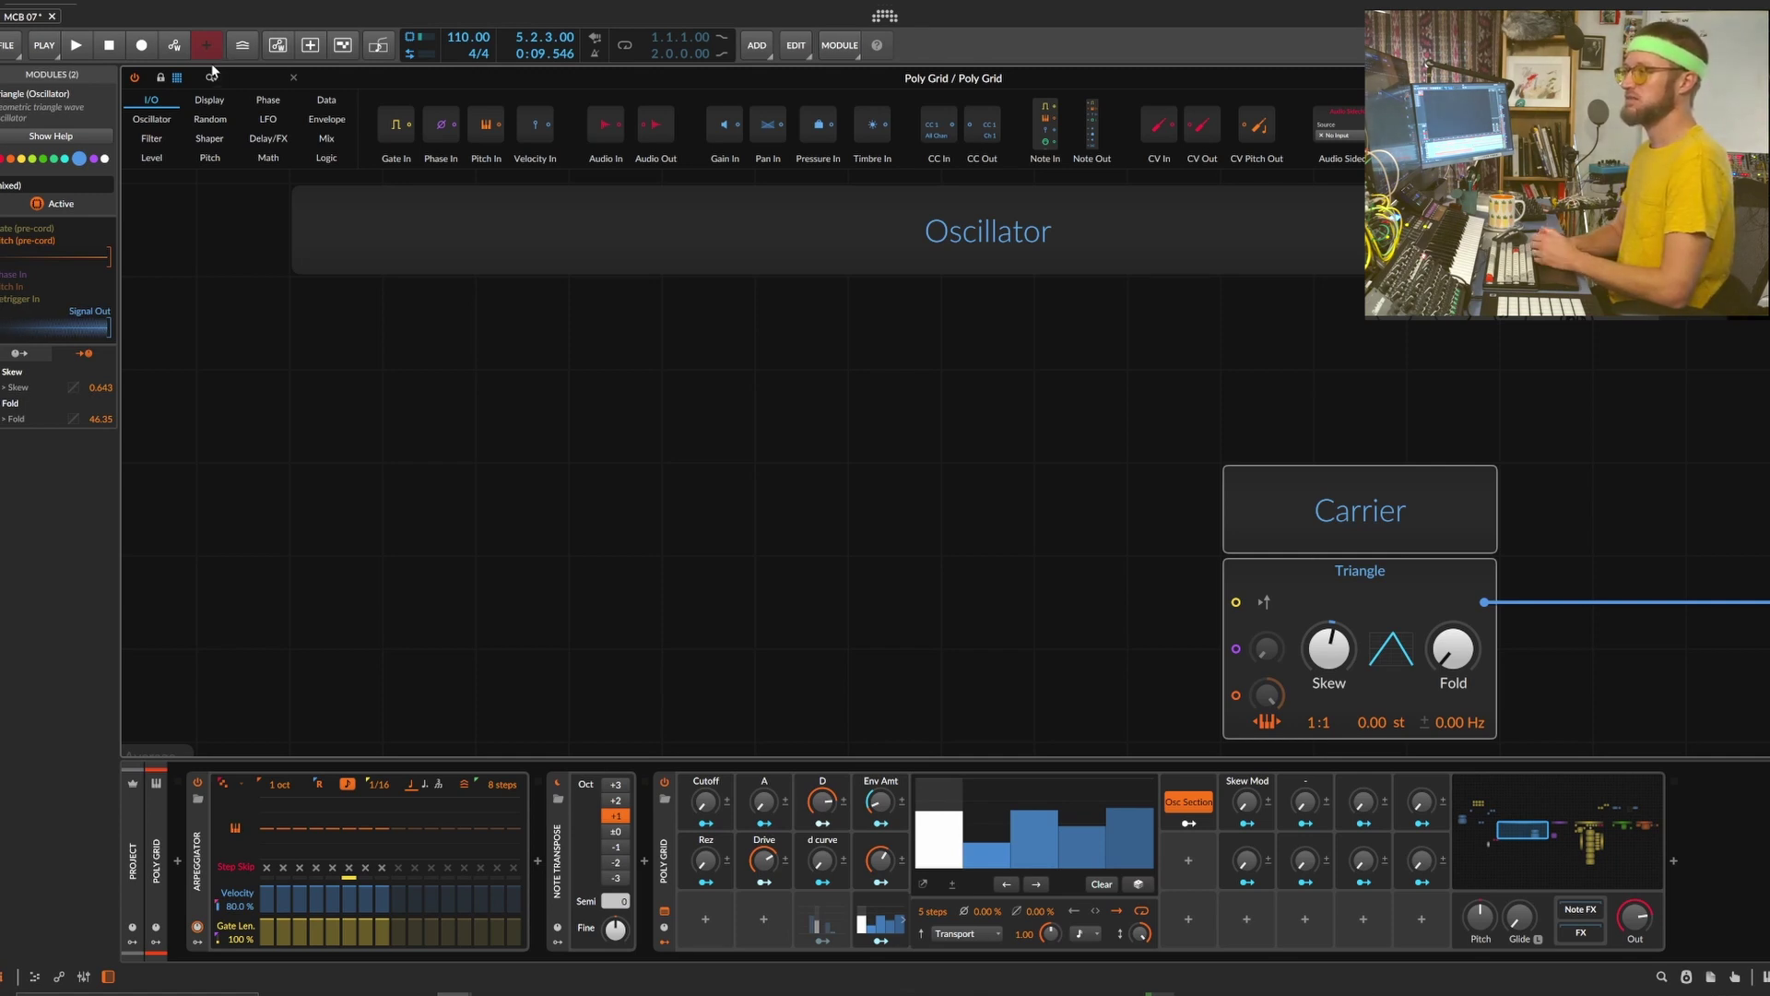
{"action": "scroll", "coordinate": [555, 258], "scroll_direction": "down", "scroll_amount": 2}
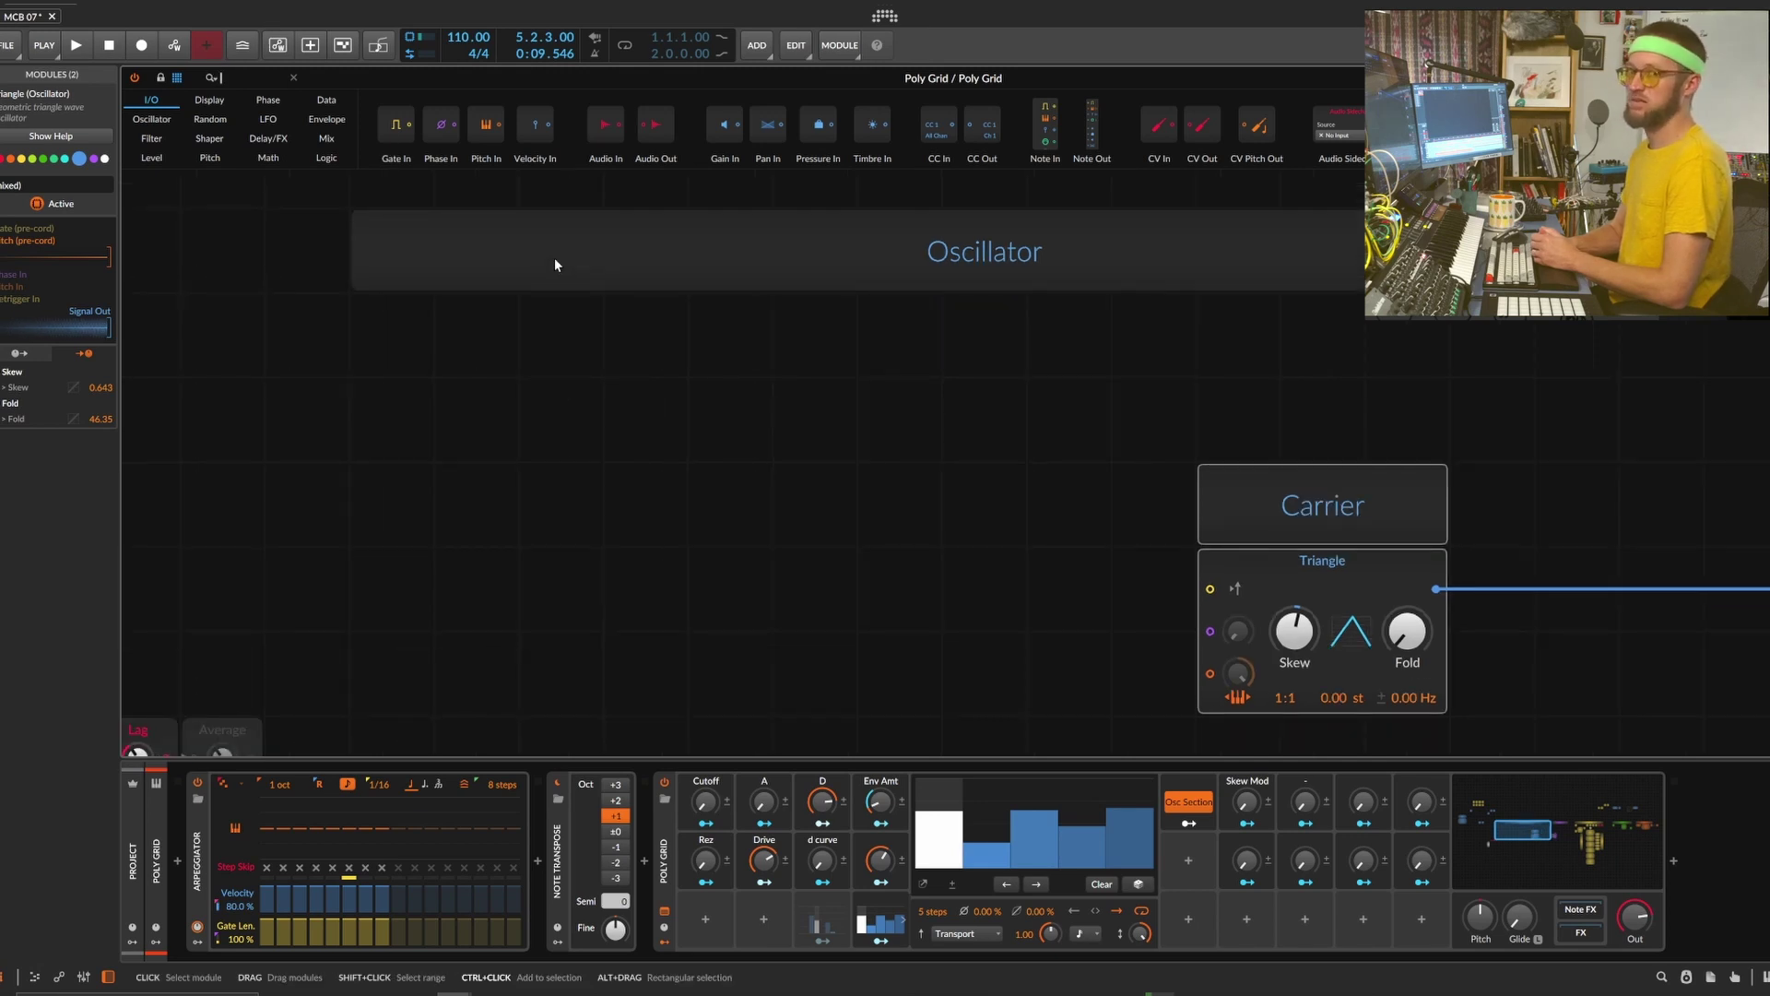
{"action": "left_click", "coordinate": [493, 648]}
{"action": "left_click", "coordinate": [324, 730]}
{"action": "left_click", "coordinate": [252, 724], "text": "ctrl"}
{"action": "scroll", "coordinate": [484, 566], "scroll_direction": "up", "scroll_amount": 2}
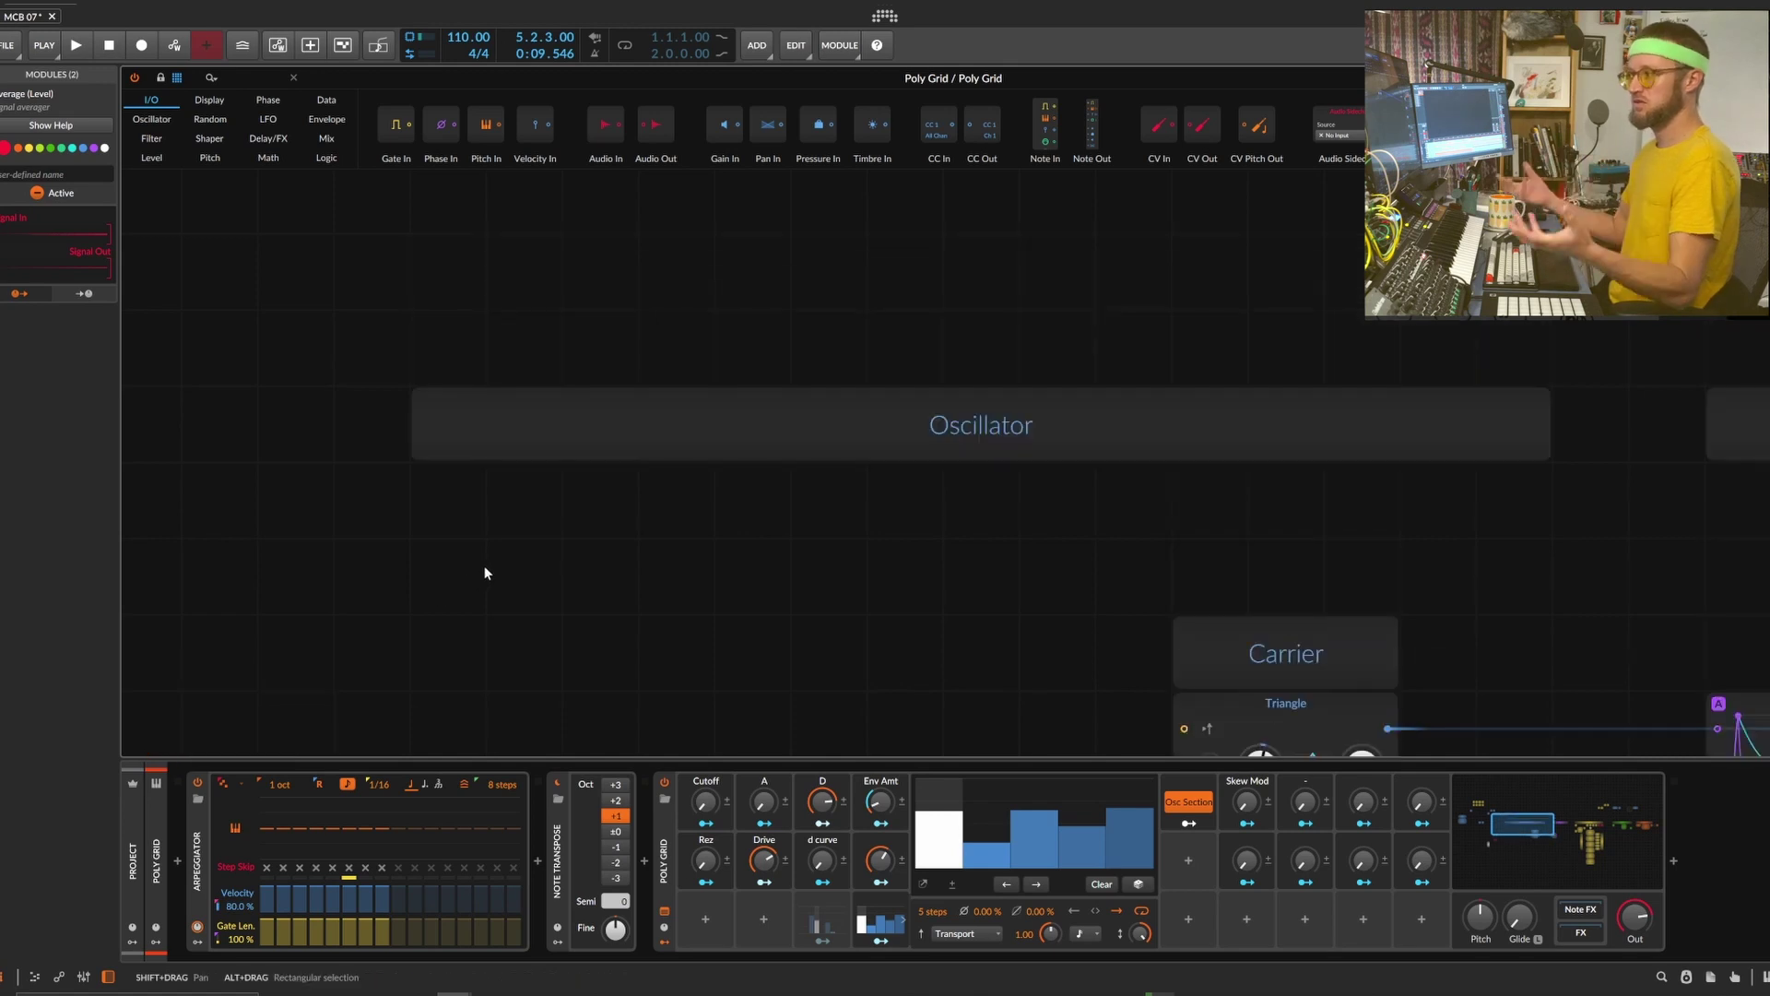
{"action": "scroll", "coordinate": [484, 566], "scroll_direction": "down", "scroll_amount": 2}
{"action": "left_click_drag", "start_coordinate": [244, 495], "coordinate": [245, 725]}
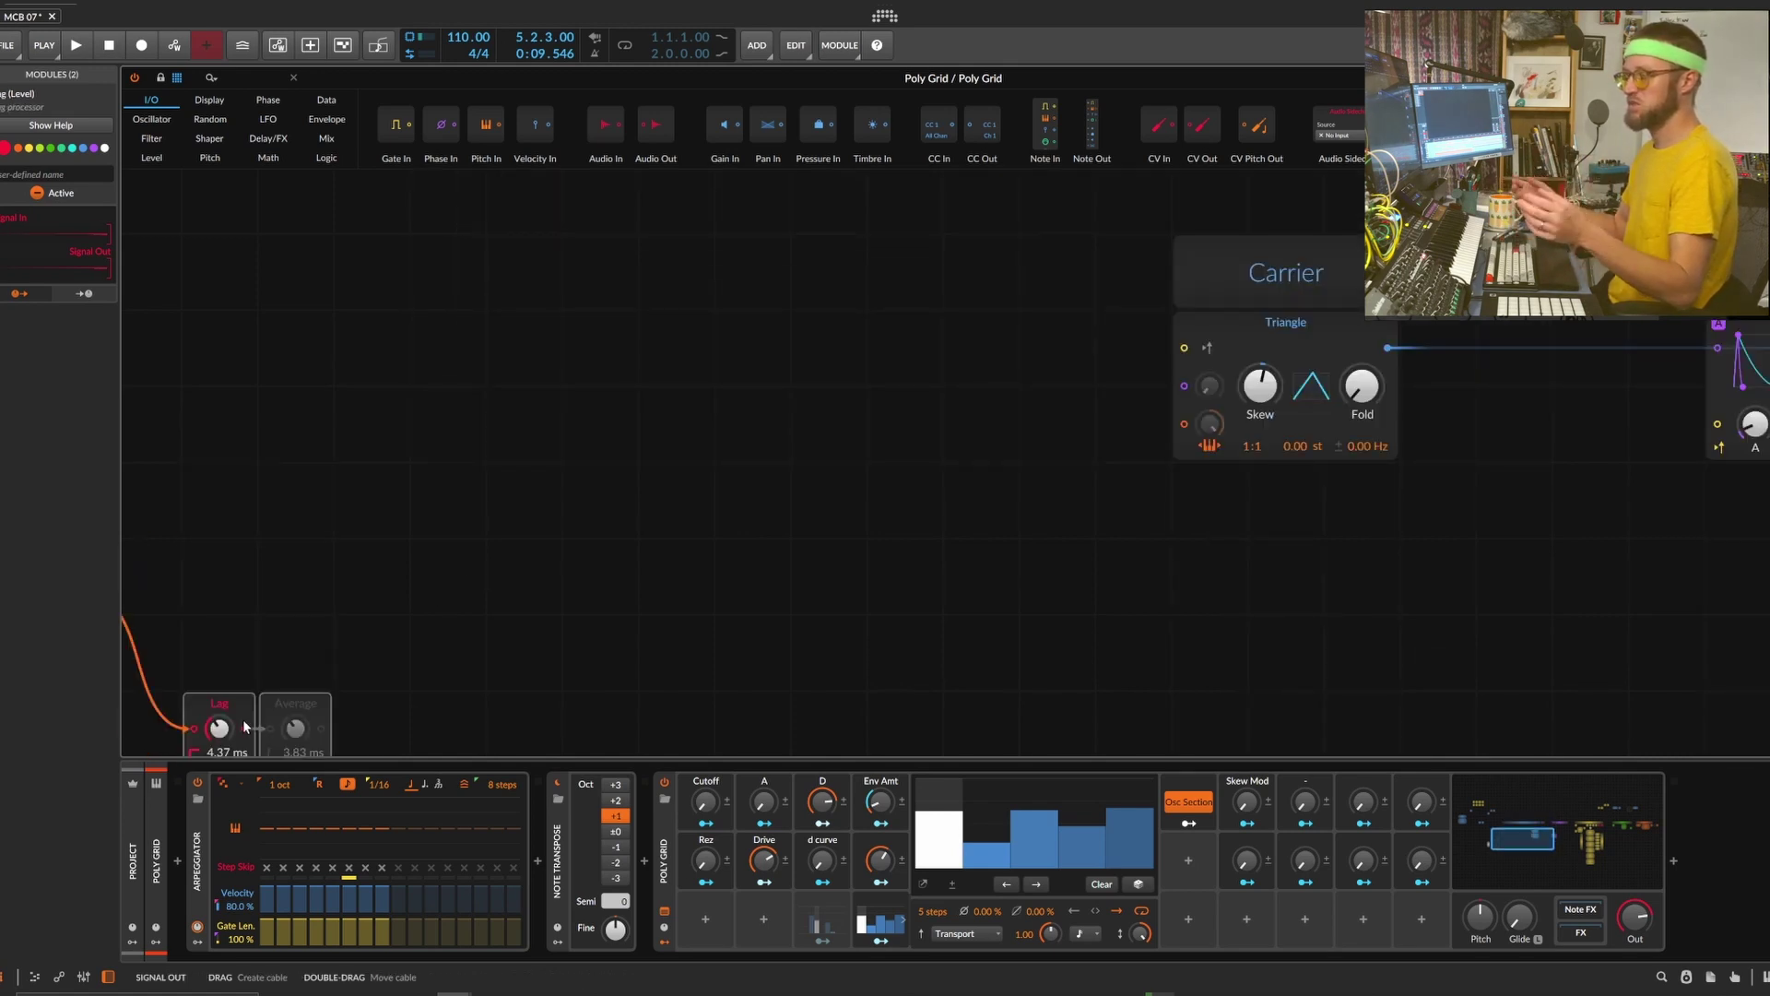
Move the Modulator label and its Triangle oscillator under the Oscillator heading beside the Carrier, and reset the Modulator's Fold
{"action": "scroll", "coordinate": [581, 411], "scroll_direction": "up", "scroll_amount": 2}
{"action": "scroll", "coordinate": [581, 412], "scroll_direction": "down", "scroll_amount": 1}
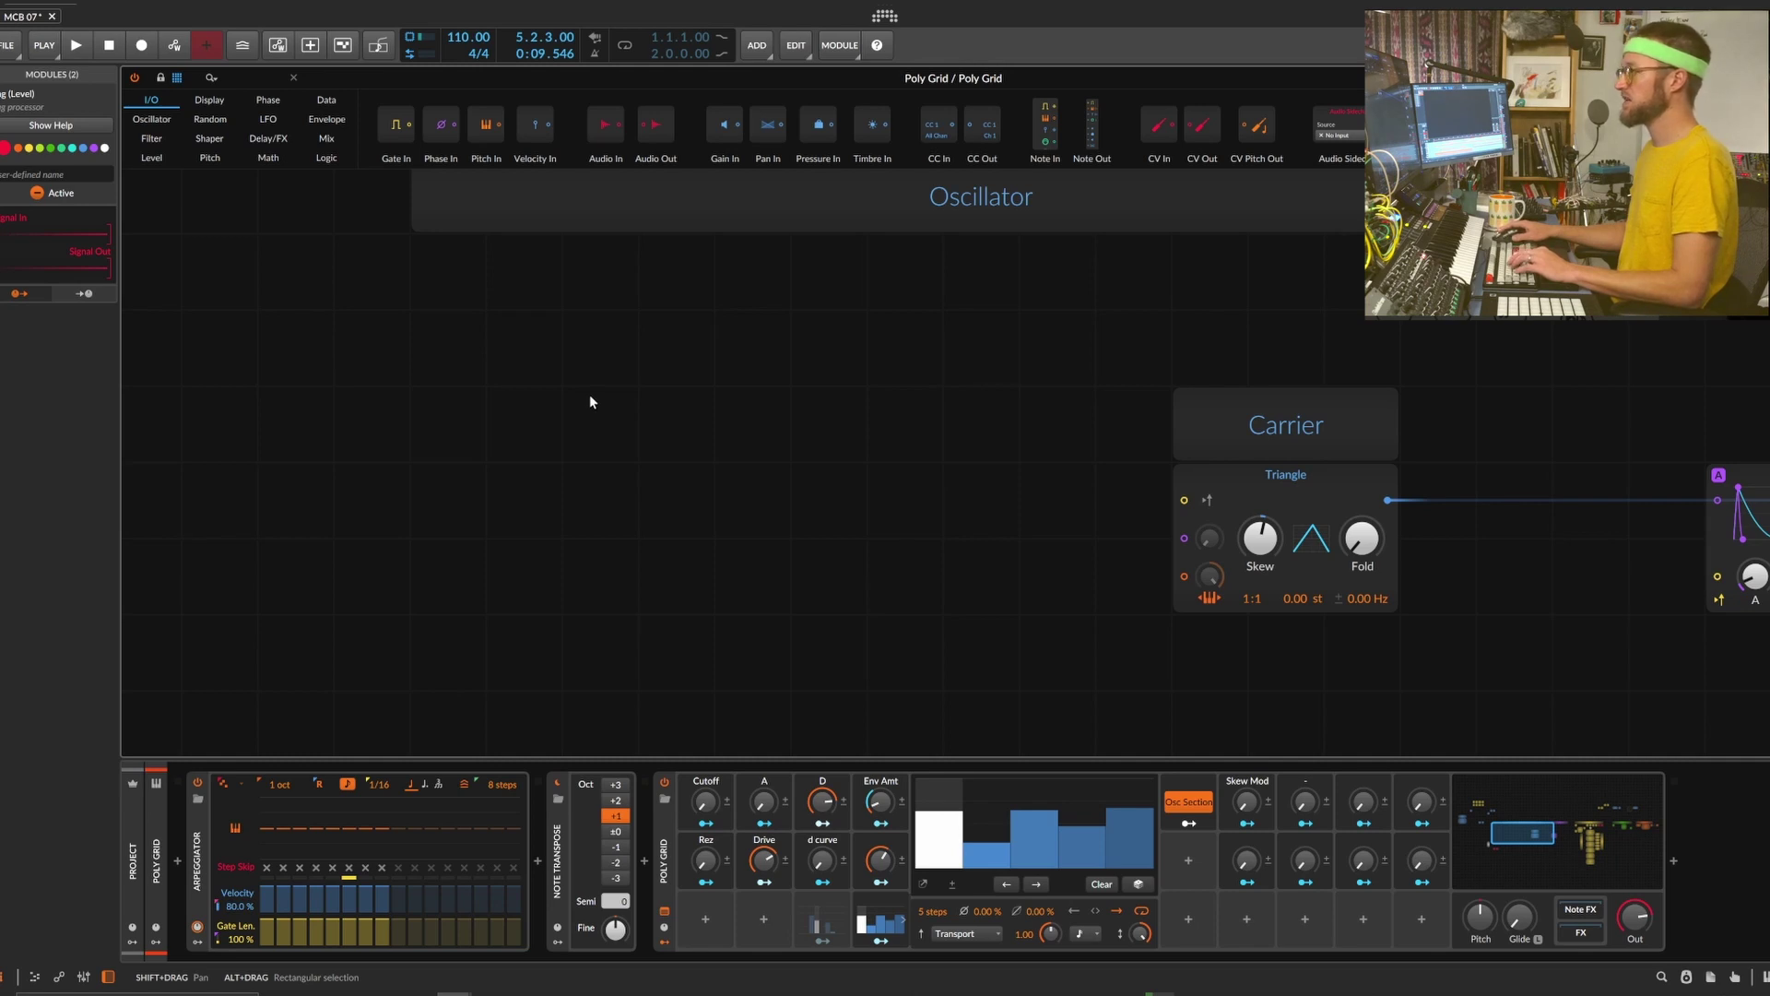
{"action": "key", "text": "ctrl+minus"}
{"action": "left_click_drag", "start_coordinate": [403, 360], "coordinate": [792, 506]}
{"action": "left_click", "coordinate": [454, 445]}
{"action": "left_click_drag", "start_coordinate": [453, 444], "coordinate": [1250, 584]}
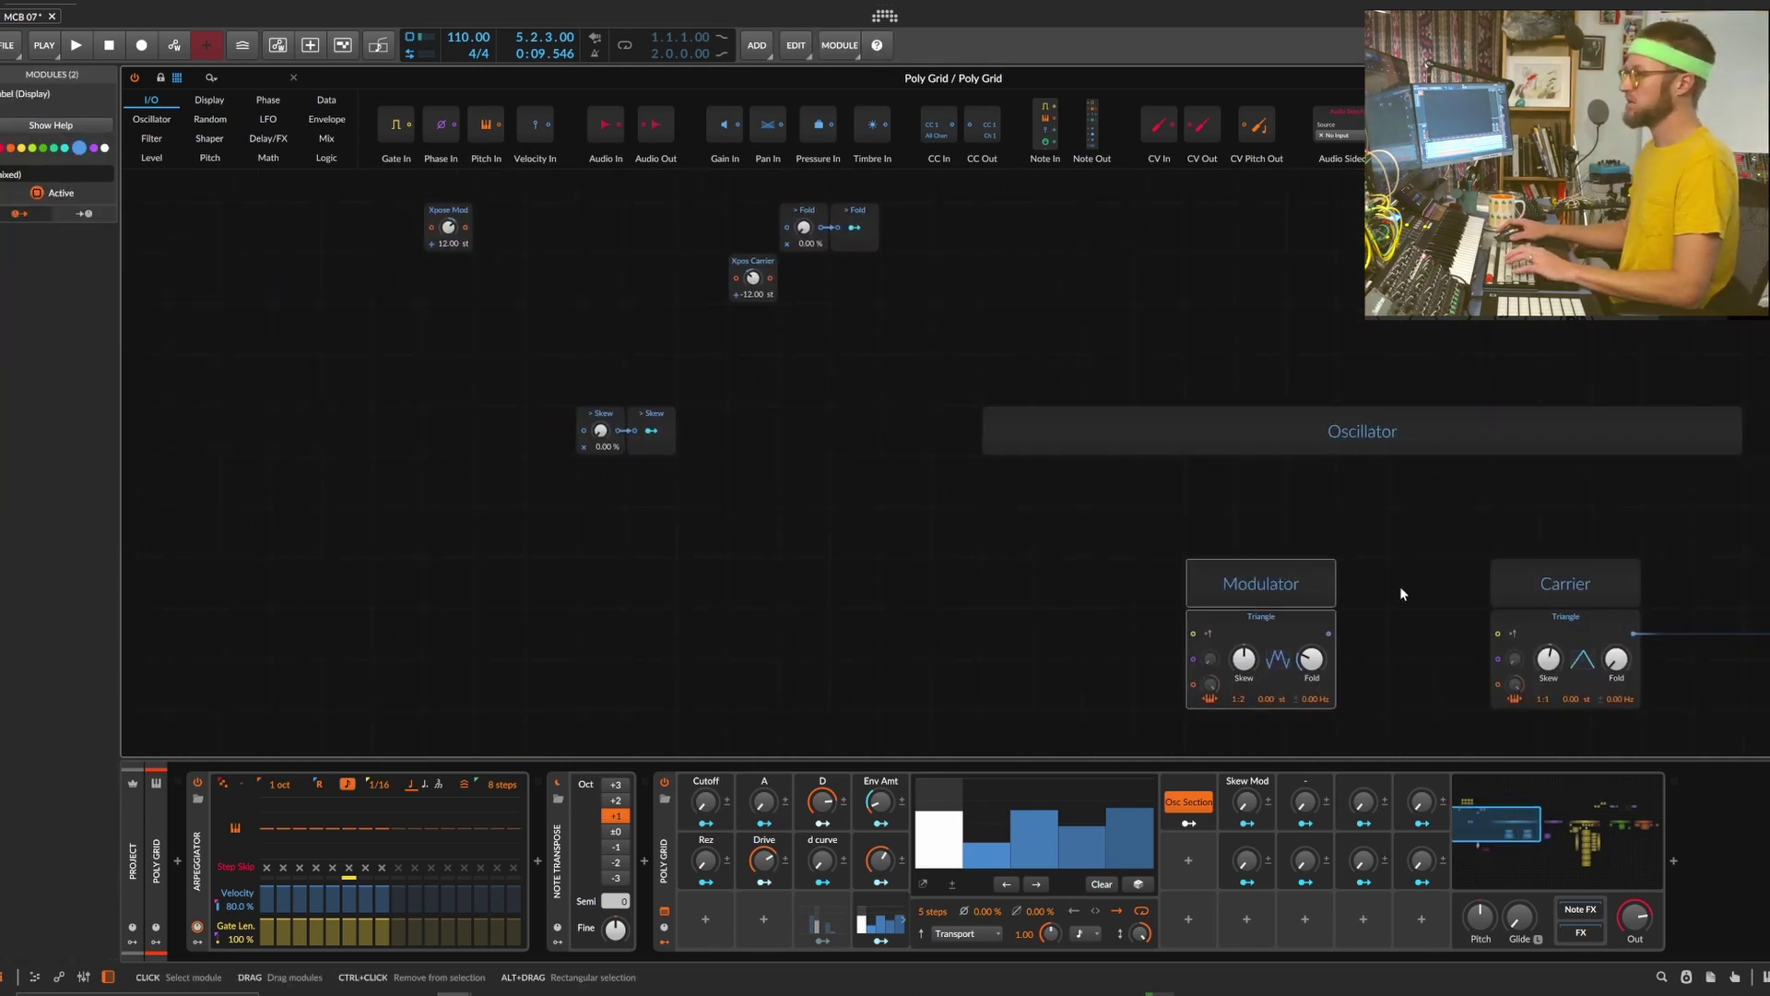
{"action": "key", "text": "ctrl+minus"}
{"action": "key", "text": "ctrl+minus"}
{"action": "key", "text": "ctrl+plus"}
{"action": "key", "text": "ctrl+plus"}
{"action": "left_click_drag", "start_coordinate": [1407, 584], "coordinate": [859, 435]}
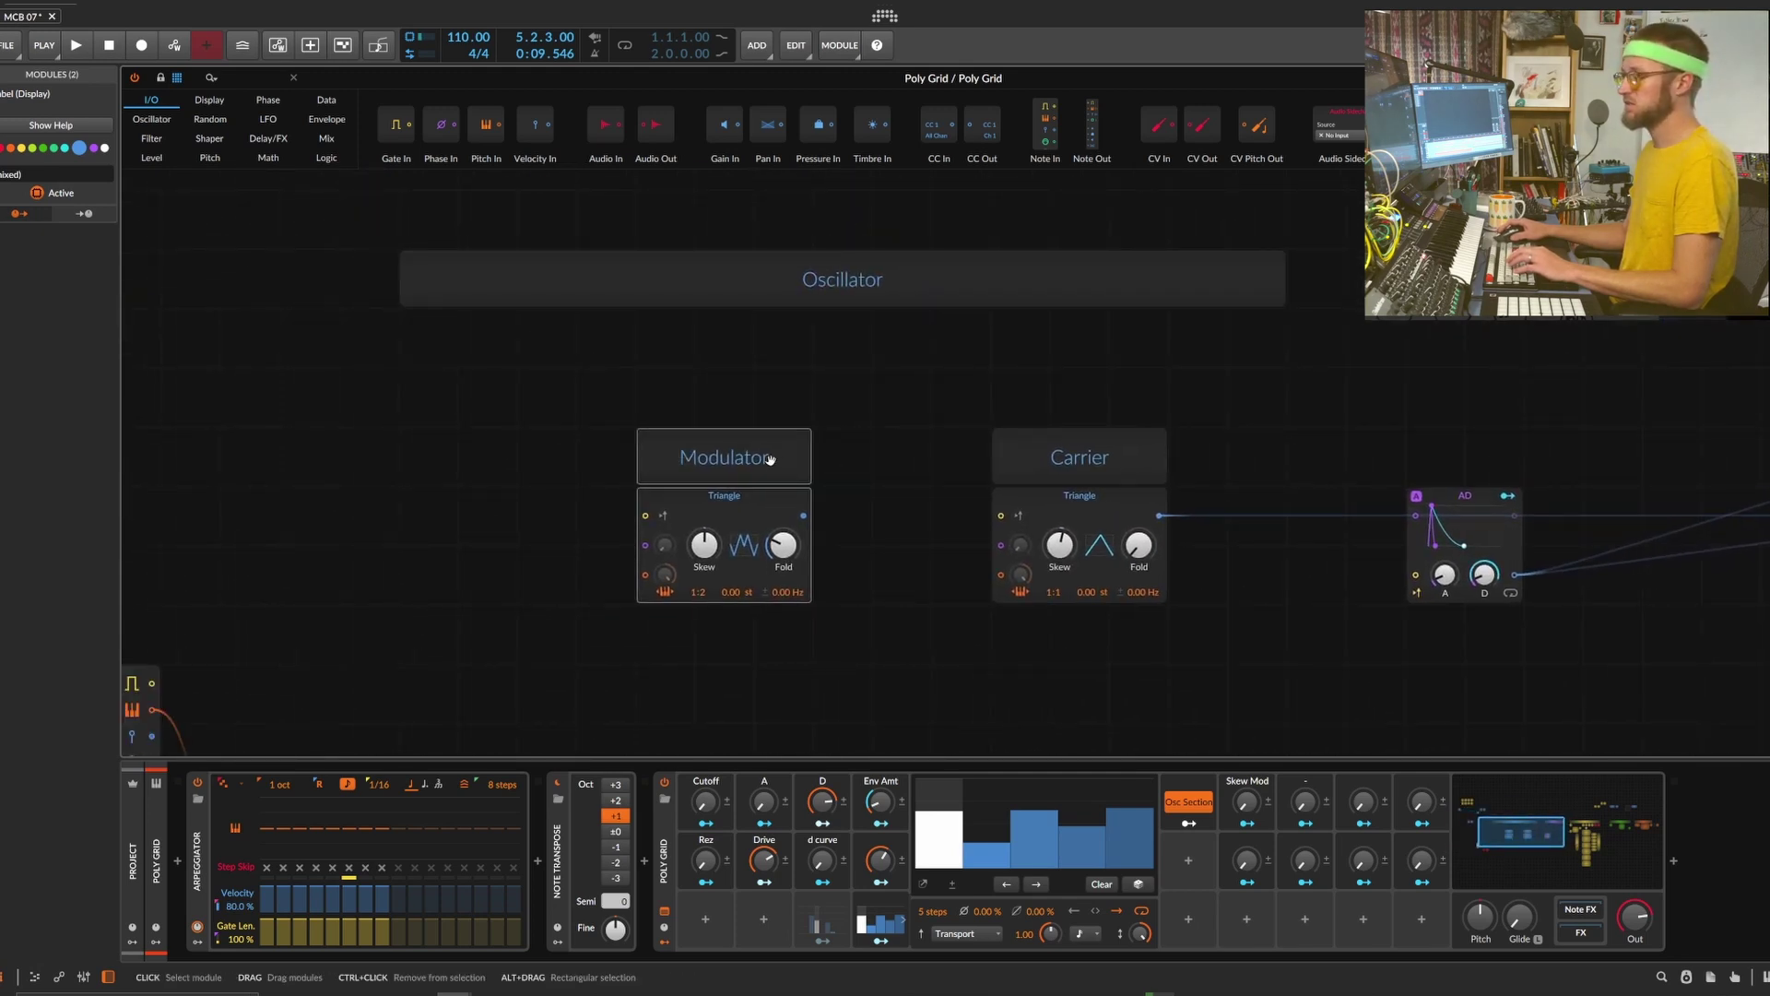
{"action": "double_click", "coordinate": [788, 548]}
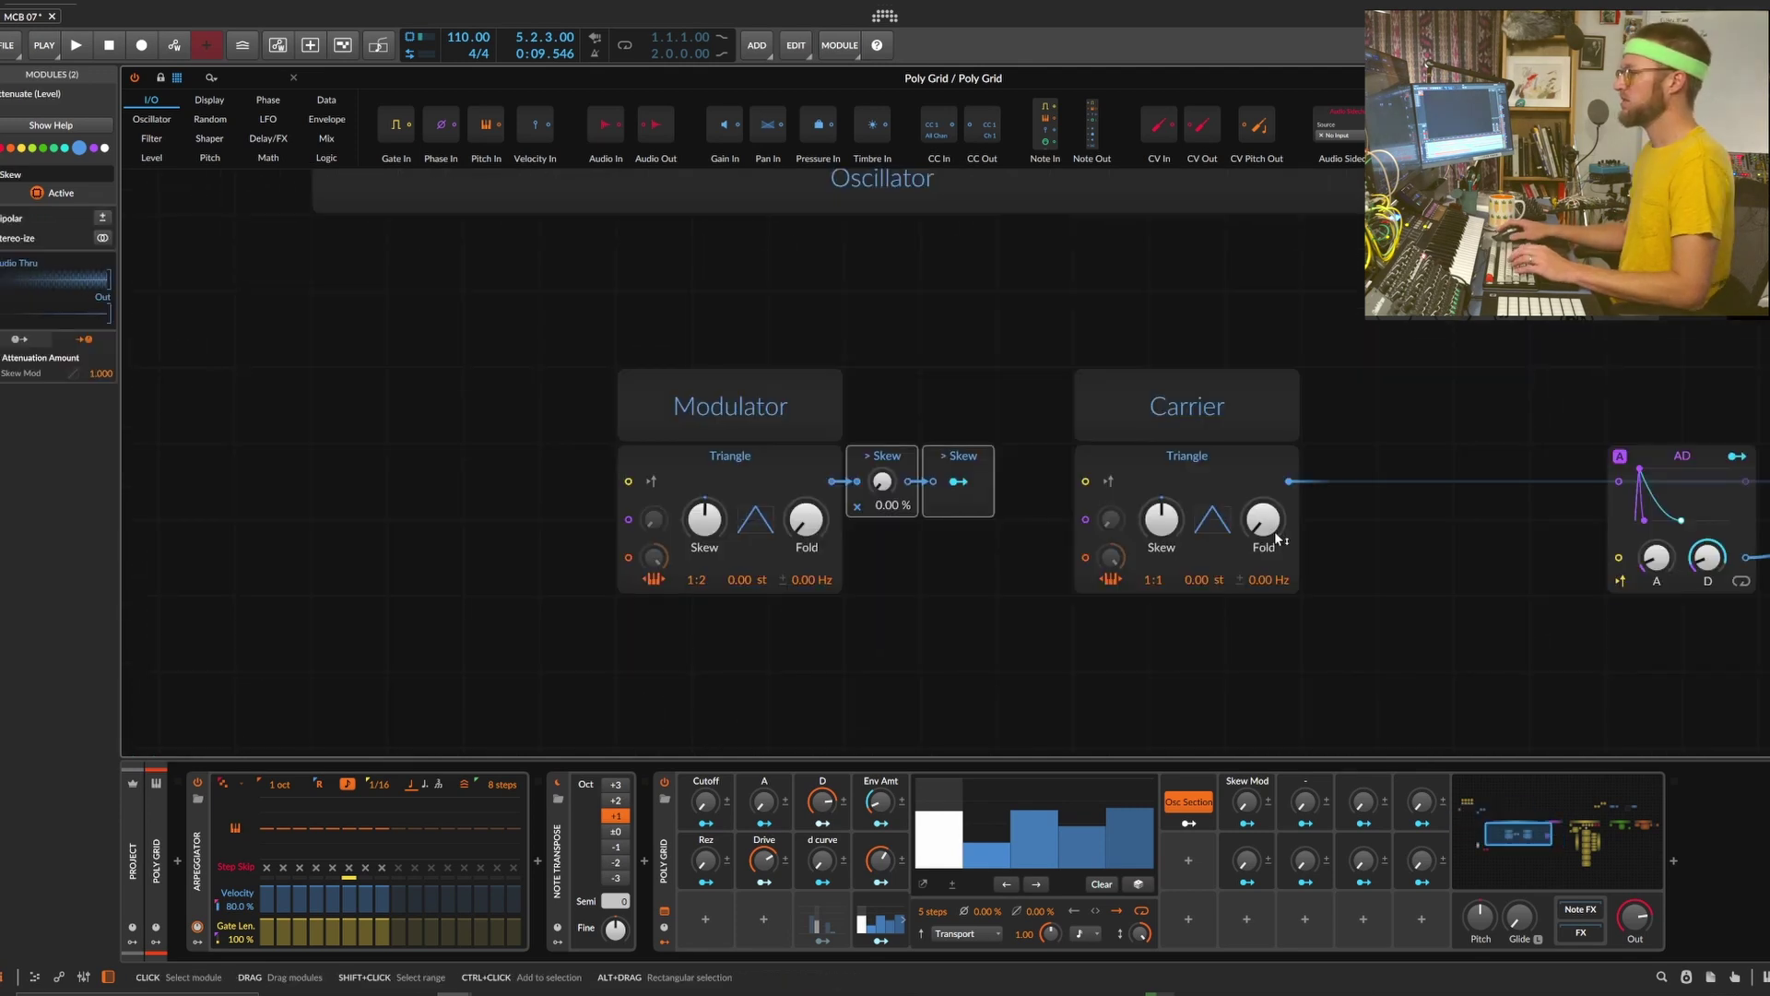
Sweep the Carrier's Fold up and back to minimum, and map the "> Skew" modulator output to the Carrier's Skew
{"action": "left_click_drag", "start_coordinate": [1272, 533], "coordinate": [1272, 461]}
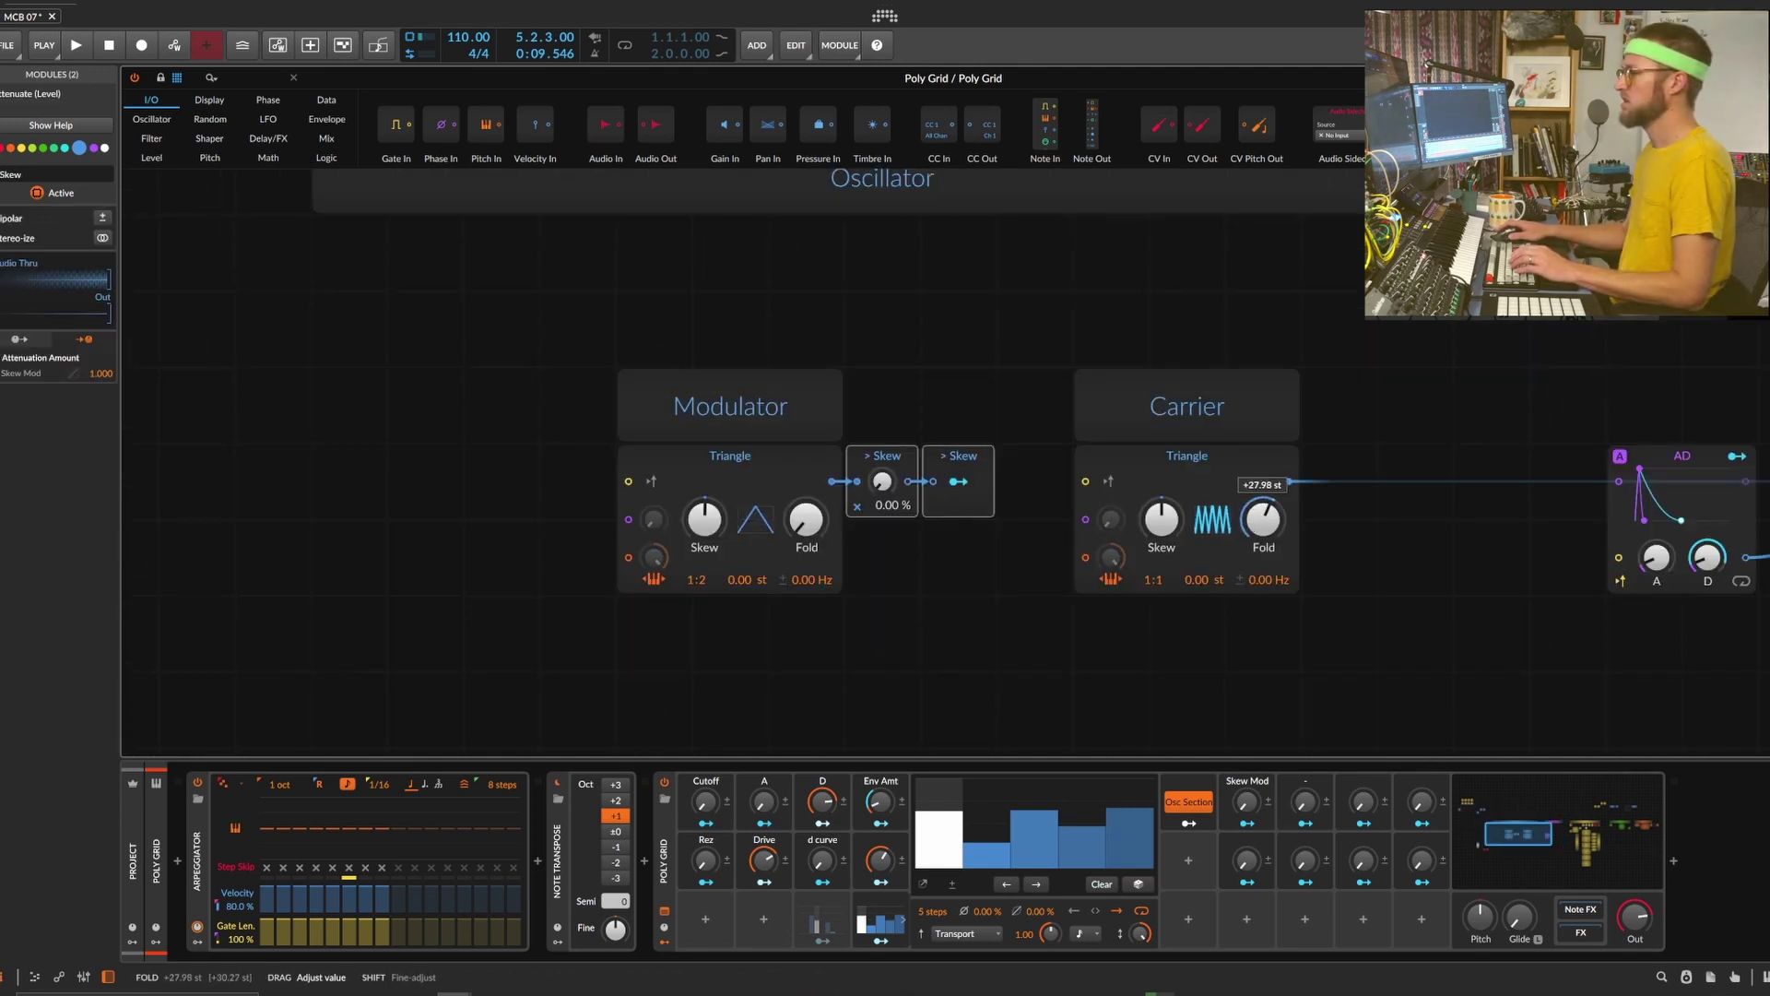
{"action": "mouse_move", "coordinate": [1262, 519]}
{"action": "left_mouse_down"}
{"action": "mouse_move", "coordinate": [1263, 539]}
{"action": "mouse_move", "coordinate": [1278, 530]}
{"action": "left_mouse_up"}
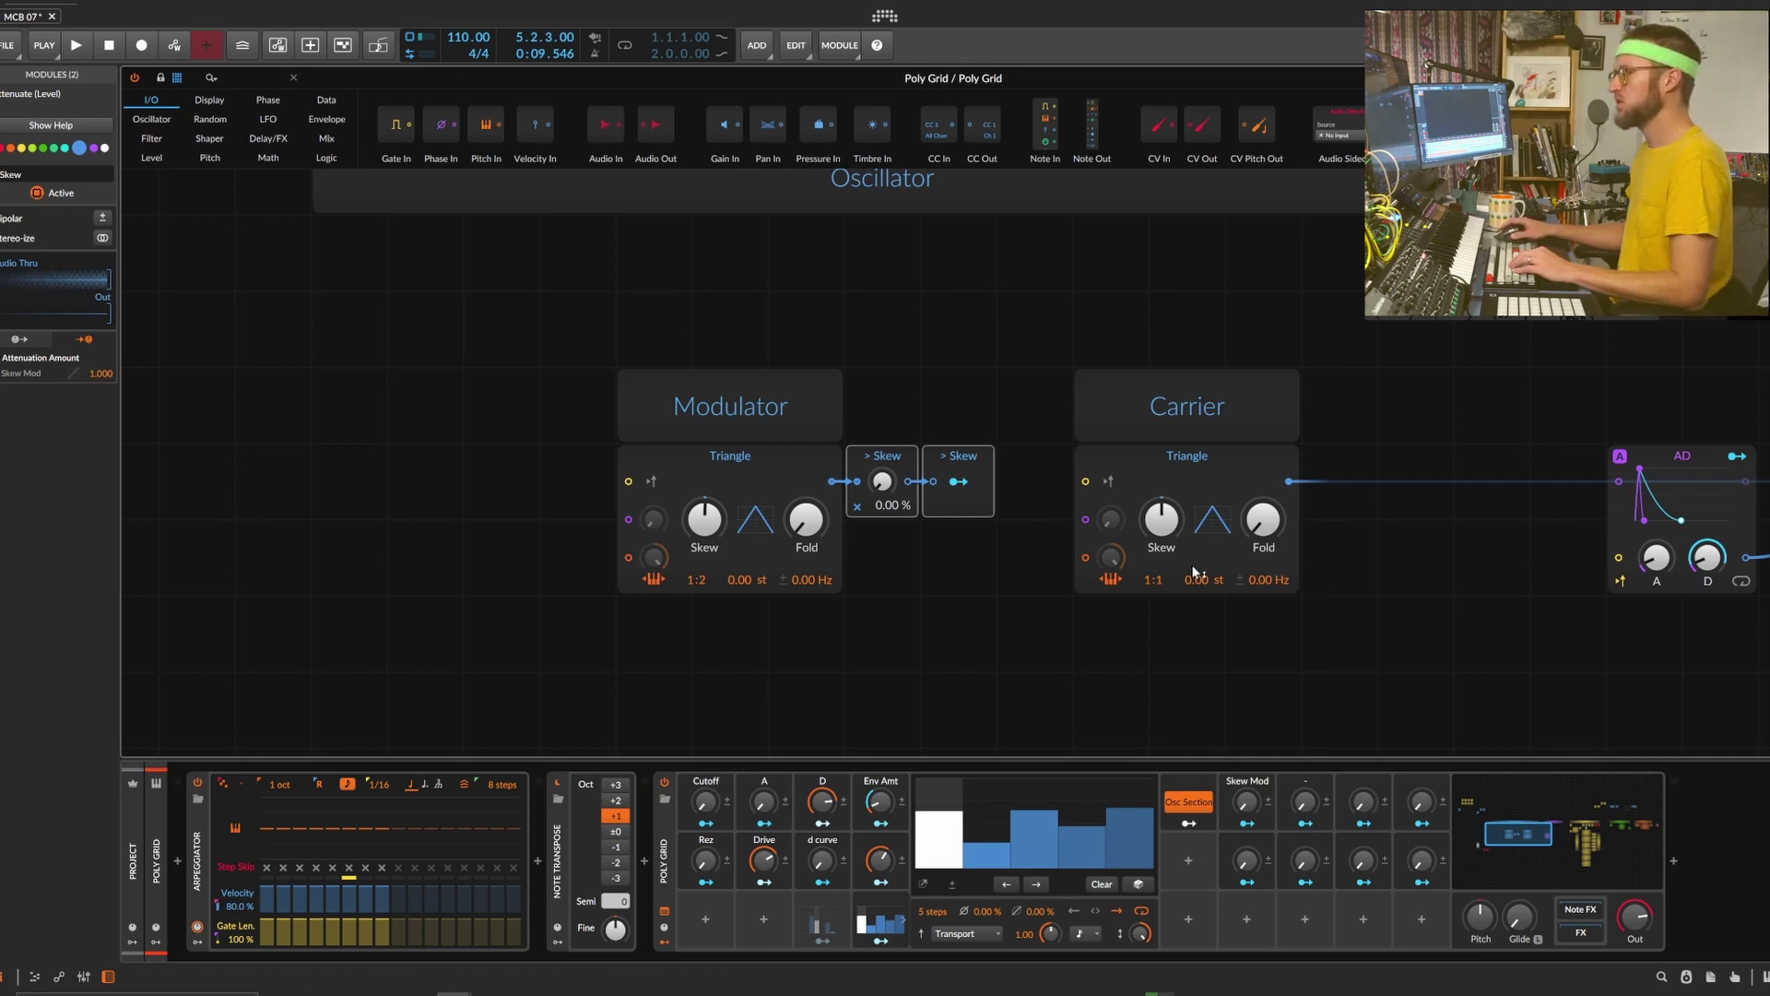
{"action": "left_click_drag", "start_coordinate": [989, 538], "coordinate": [1014, 591]}
{"action": "left_click", "coordinate": [984, 534]}
{"action": "left_click_drag", "start_coordinate": [1193, 572], "coordinate": [1194, 521]}
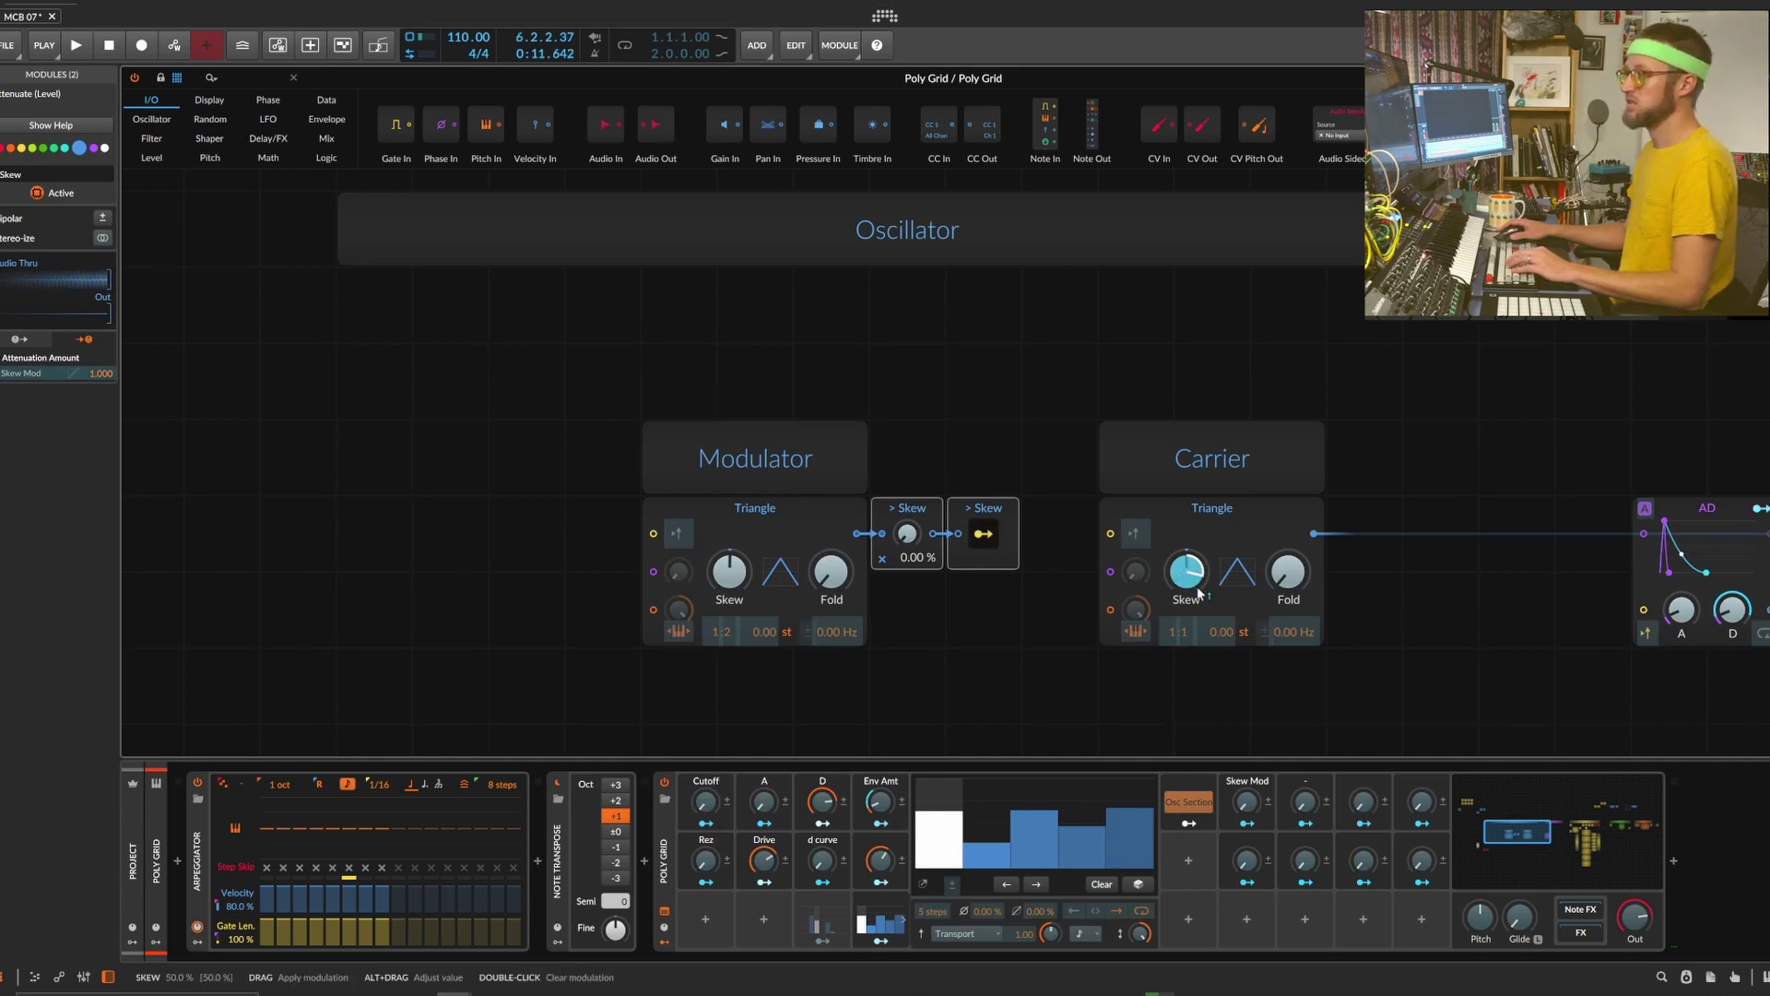
{"action": "left_click", "coordinate": [575, 469]}
{"action": "scroll", "coordinate": [577, 472], "scroll_direction": "up", "scroll_amount": 3}
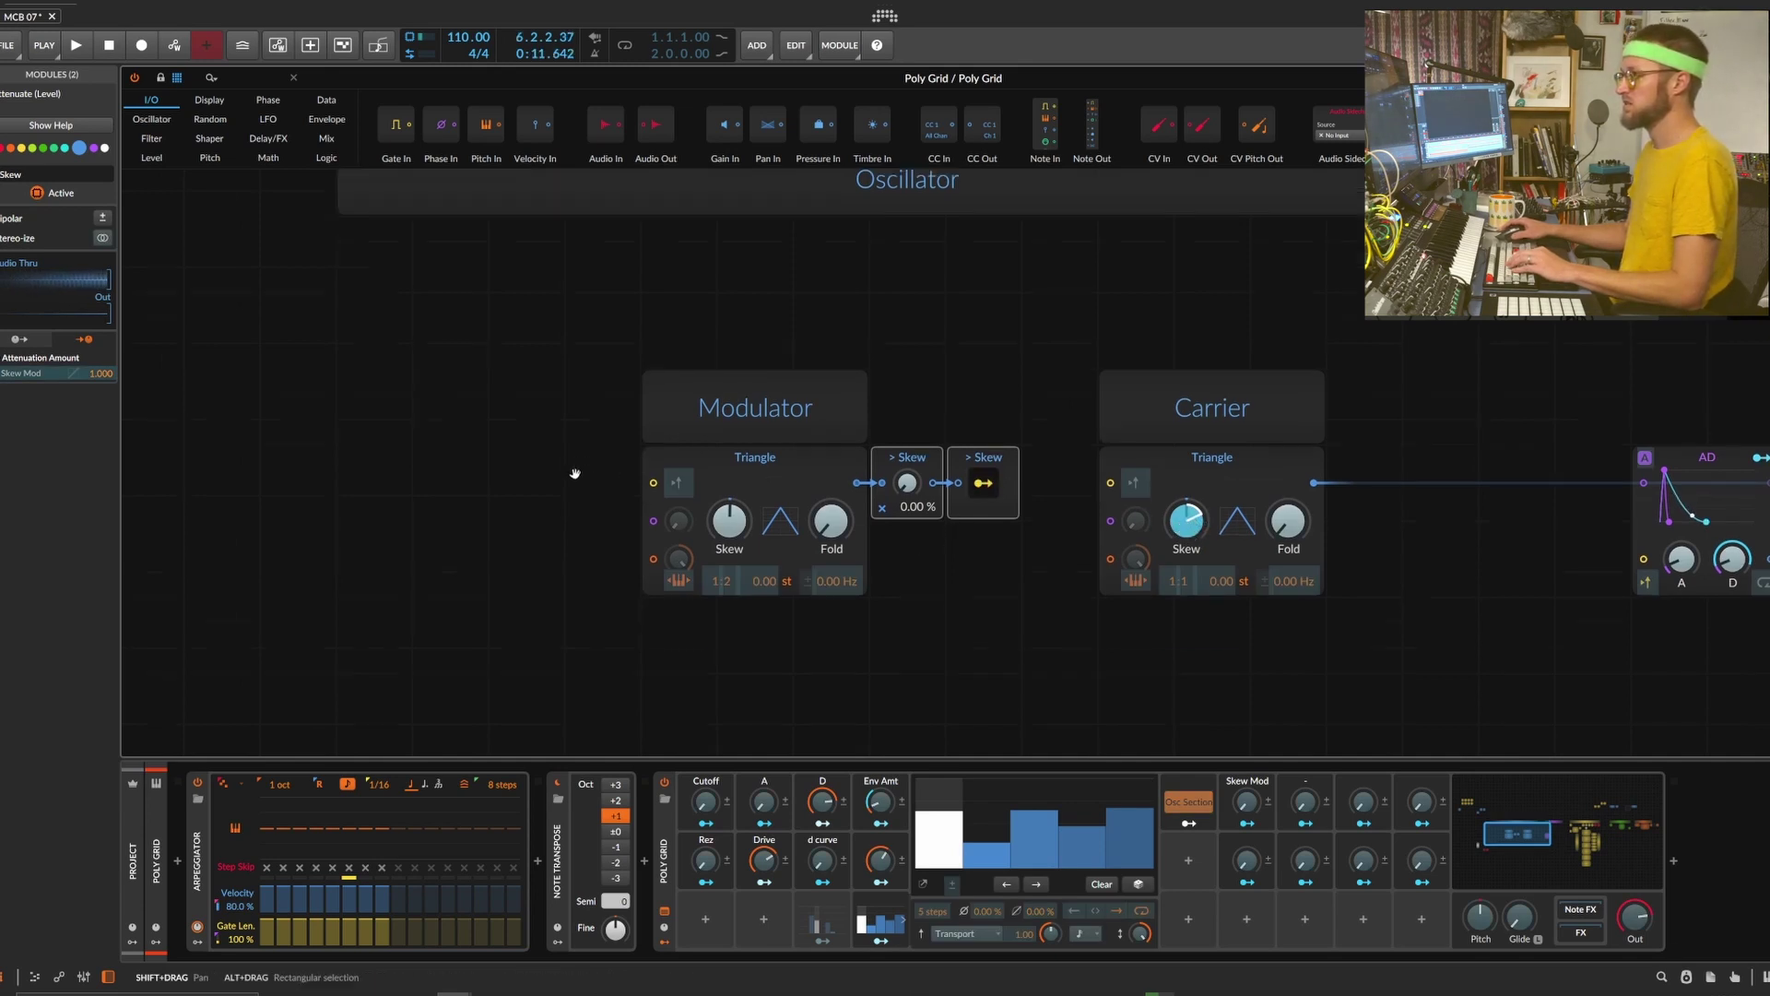
Place the "> Fold" attenuator and modulator output pair directly above the "> Skew" pair and feed it from the Modulator oscillator
{"action": "left_click_drag", "start_coordinate": [239, 205], "coordinate": [890, 621]}
{"action": "left_click_drag", "start_coordinate": [876, 697], "coordinate": [898, 636]}
{"action": "left_click_drag", "start_coordinate": [1064, 595], "coordinate": [958, 506]}
Map the "> Fold" modulator output to the Carrier's Fold by about 30 st and play the patch briefly
{"action": "left_click", "coordinate": [870, 548]}
{"action": "left_click_drag", "start_coordinate": [1107, 634], "coordinate": [1108, 479]}
{"action": "left_click_drag", "start_coordinate": [1107, 634], "coordinate": [1107, 640]}
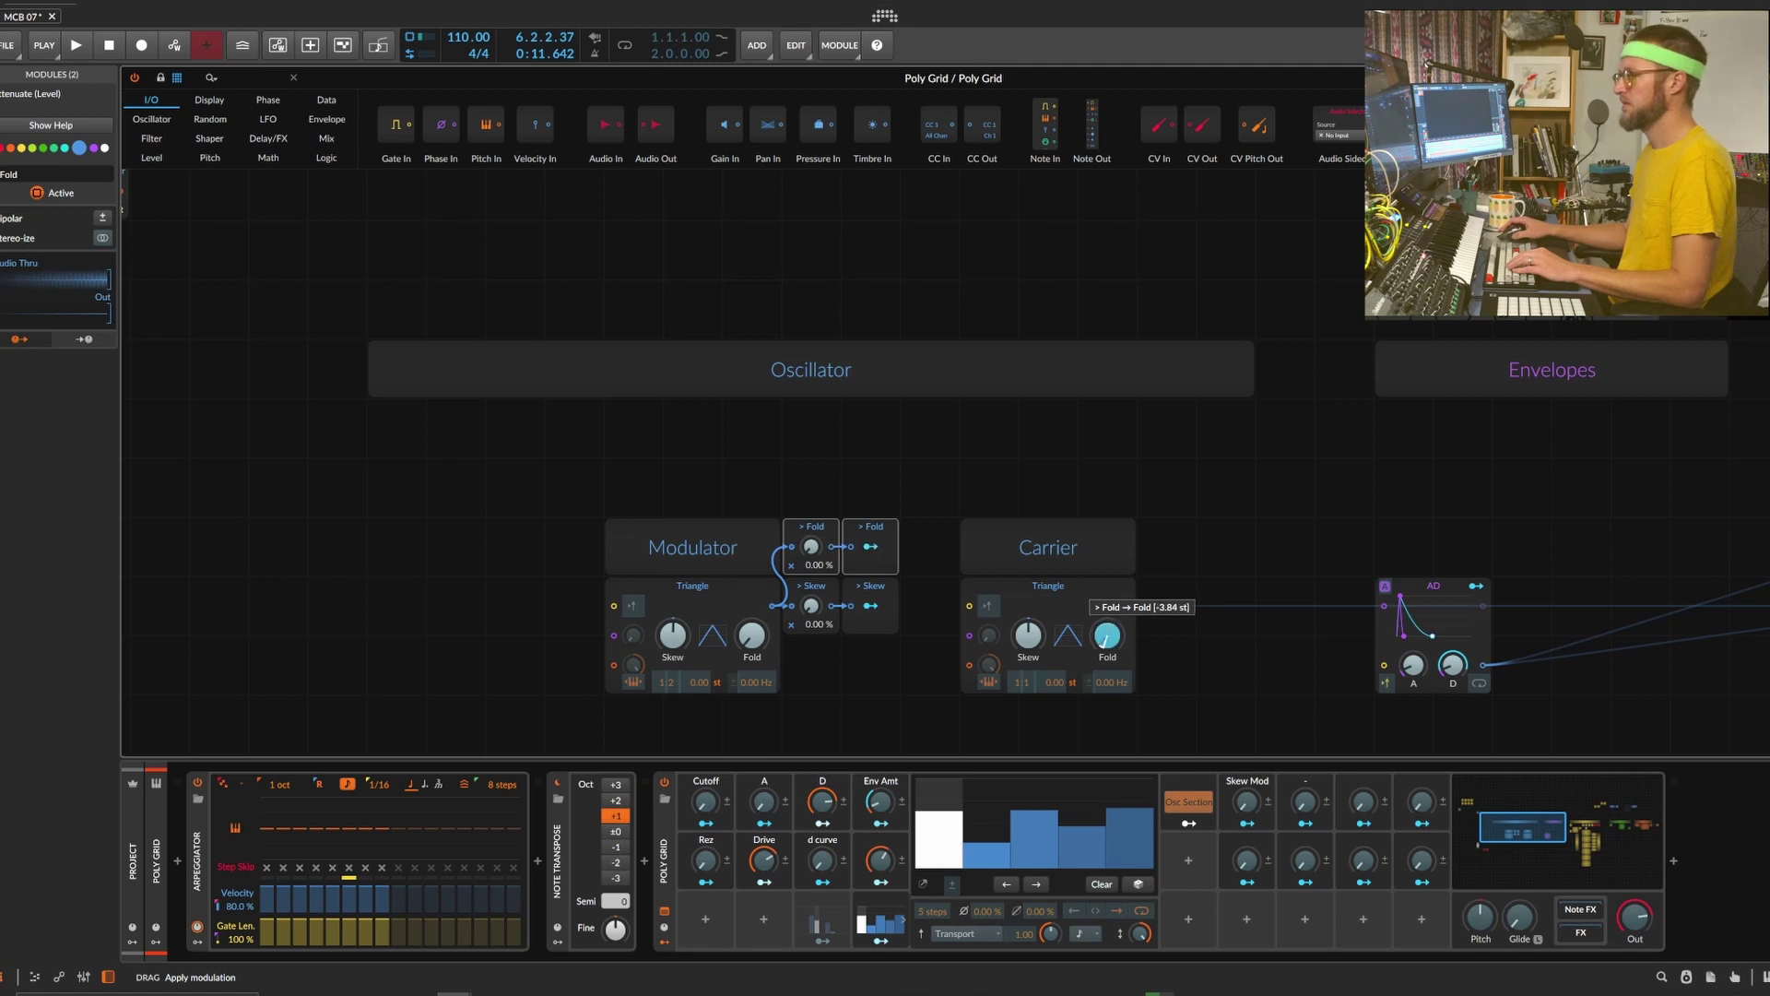
{"action": "left_click_drag", "start_coordinate": [1107, 634], "coordinate": [1108, 618]}
{"action": "key", "text": "space"}
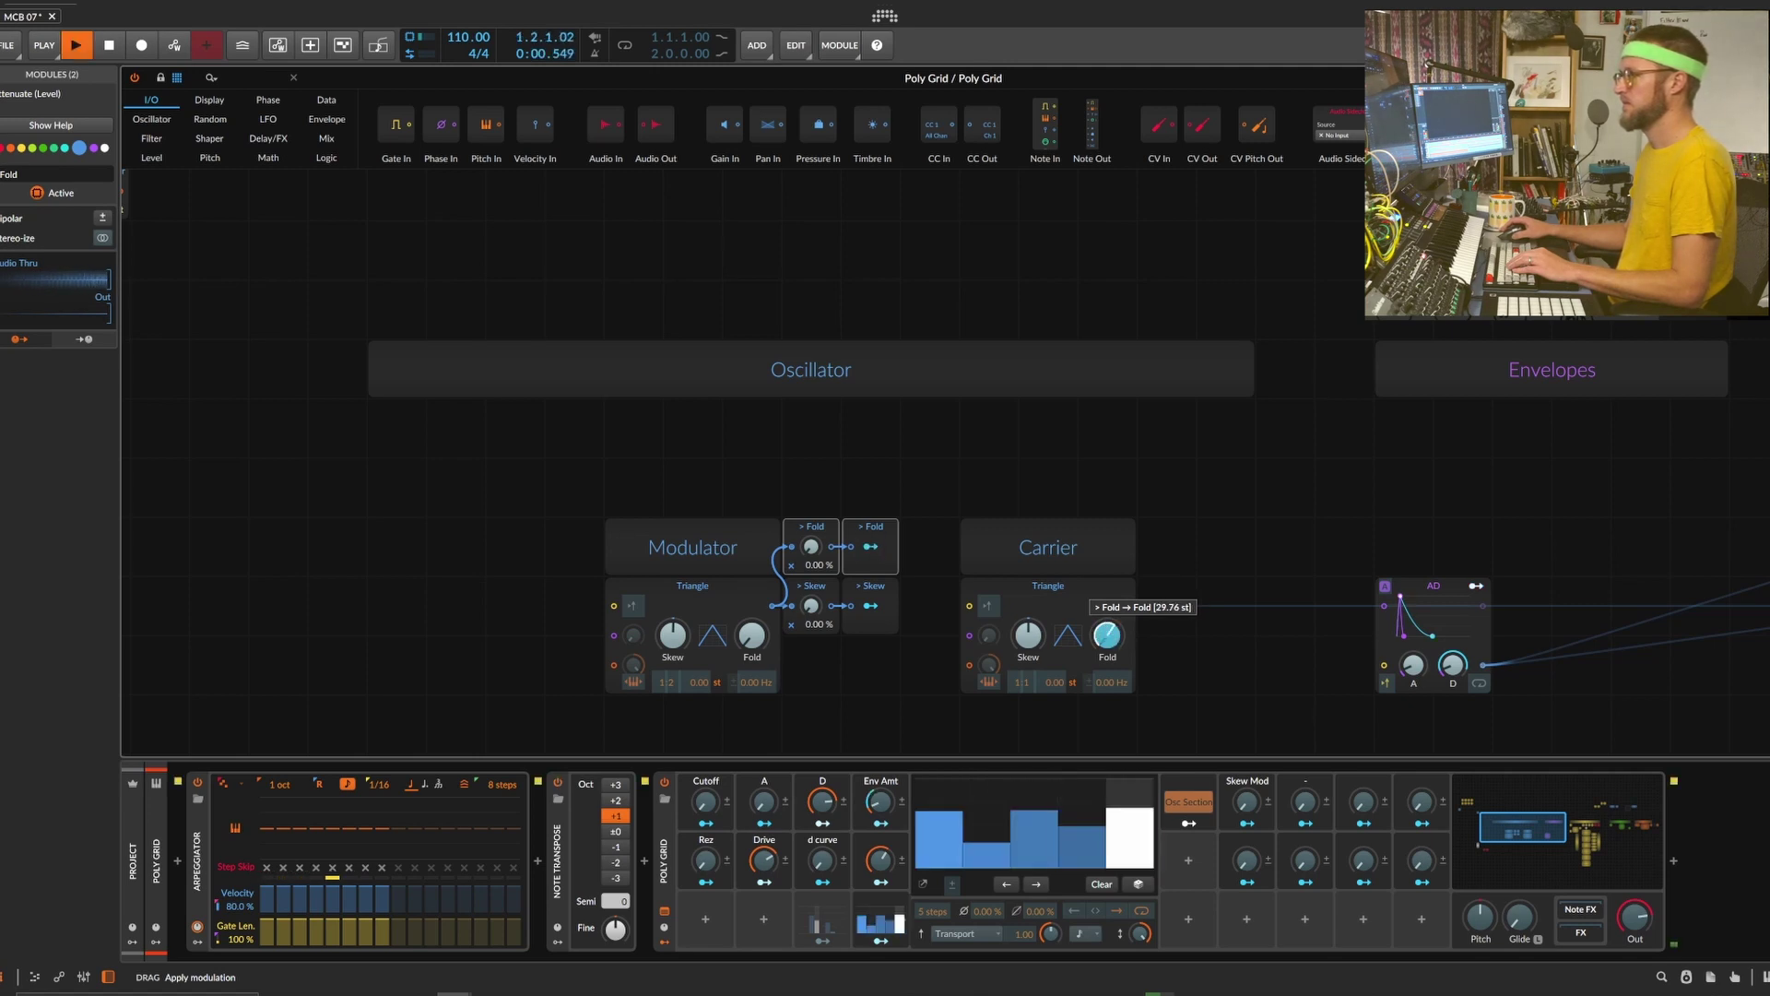
{"action": "key", "text": "space"}
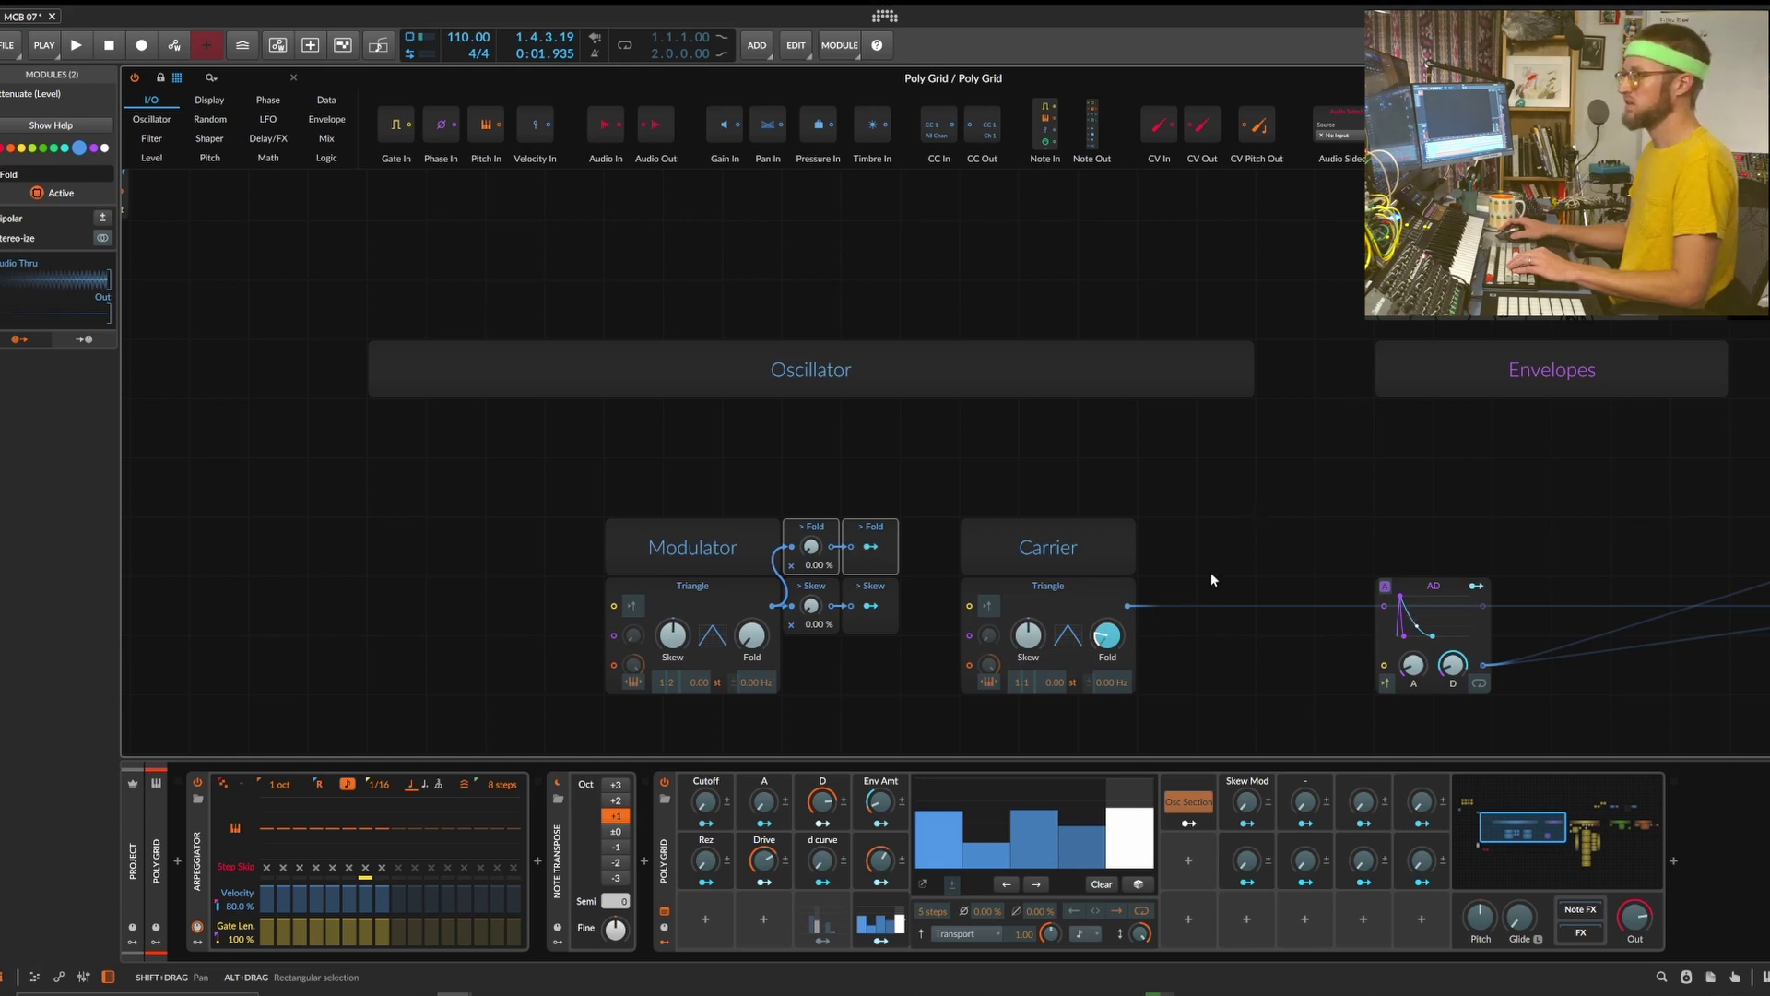
Try adjusting the Modulator oscillator's pitch ratio denominator, ending at 1:2
{"action": "scroll", "coordinate": [1193, 572], "scroll_direction": "down", "scroll_amount": 2}
{"action": "scroll", "coordinate": [1014, 613], "scroll_direction": "up", "scroll_amount": 2}
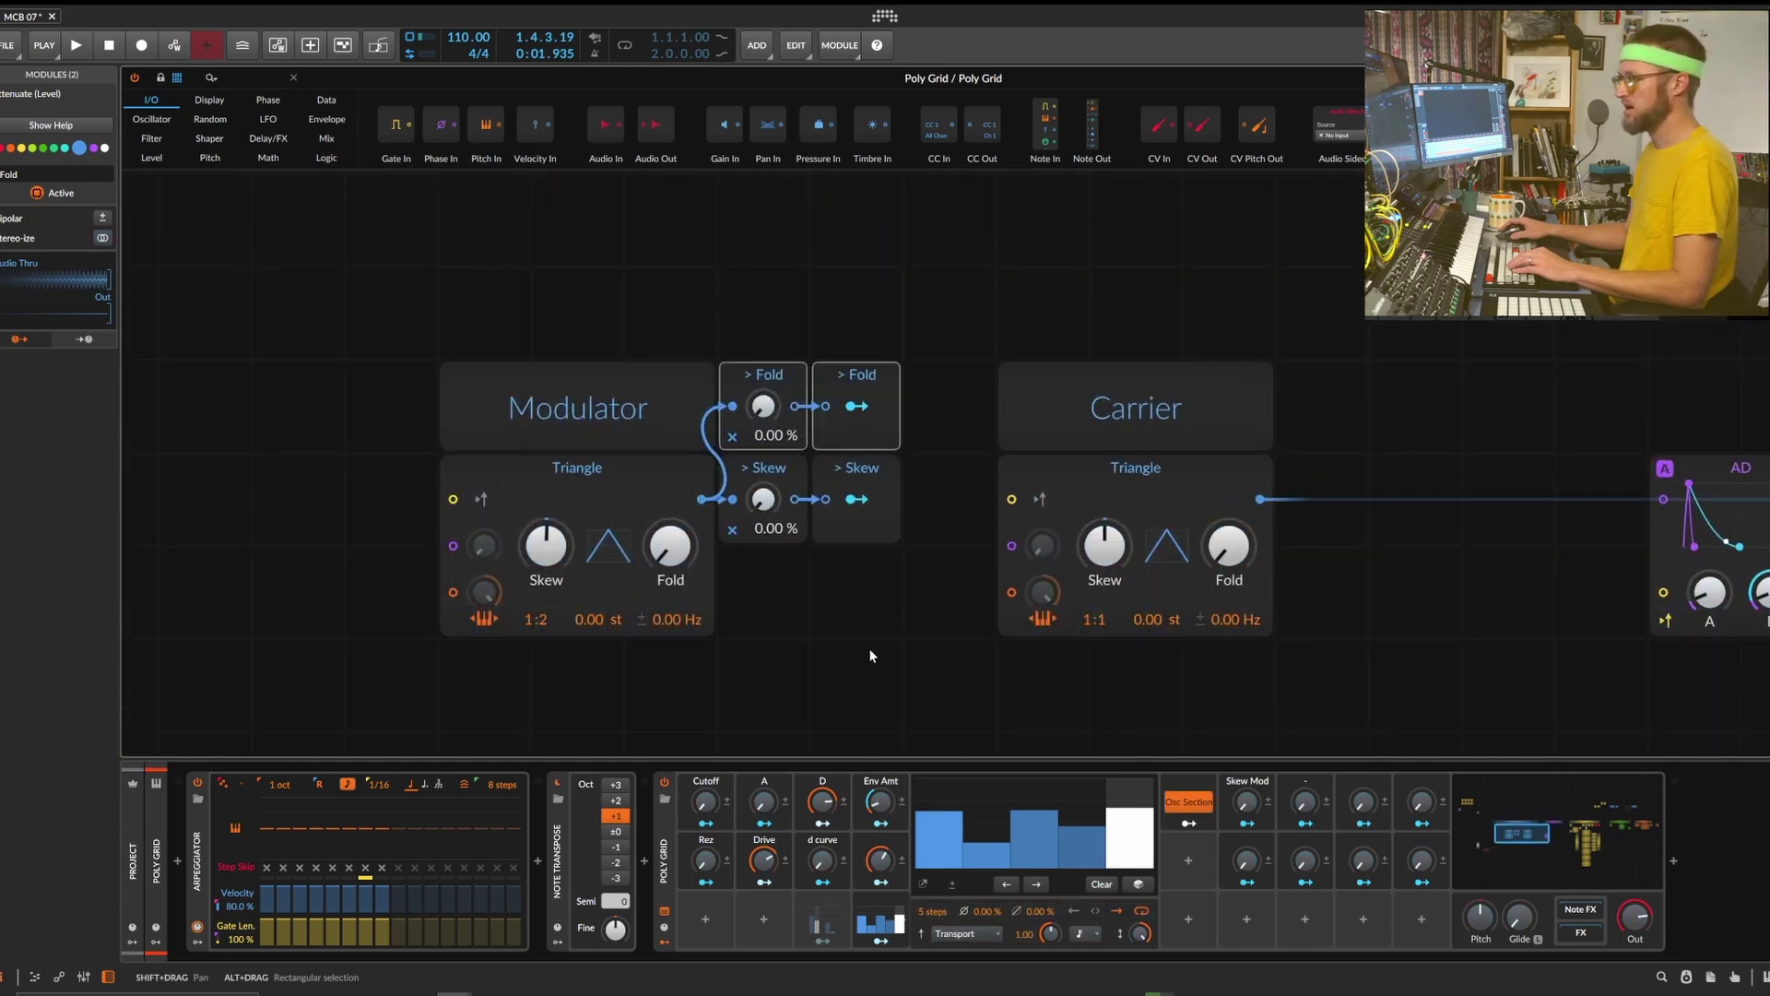
{"action": "left_click_drag", "start_coordinate": [811, 638], "coordinate": [931, 547]}
{"action": "left_click_drag", "start_coordinate": [656, 516], "coordinate": [655, 533]}
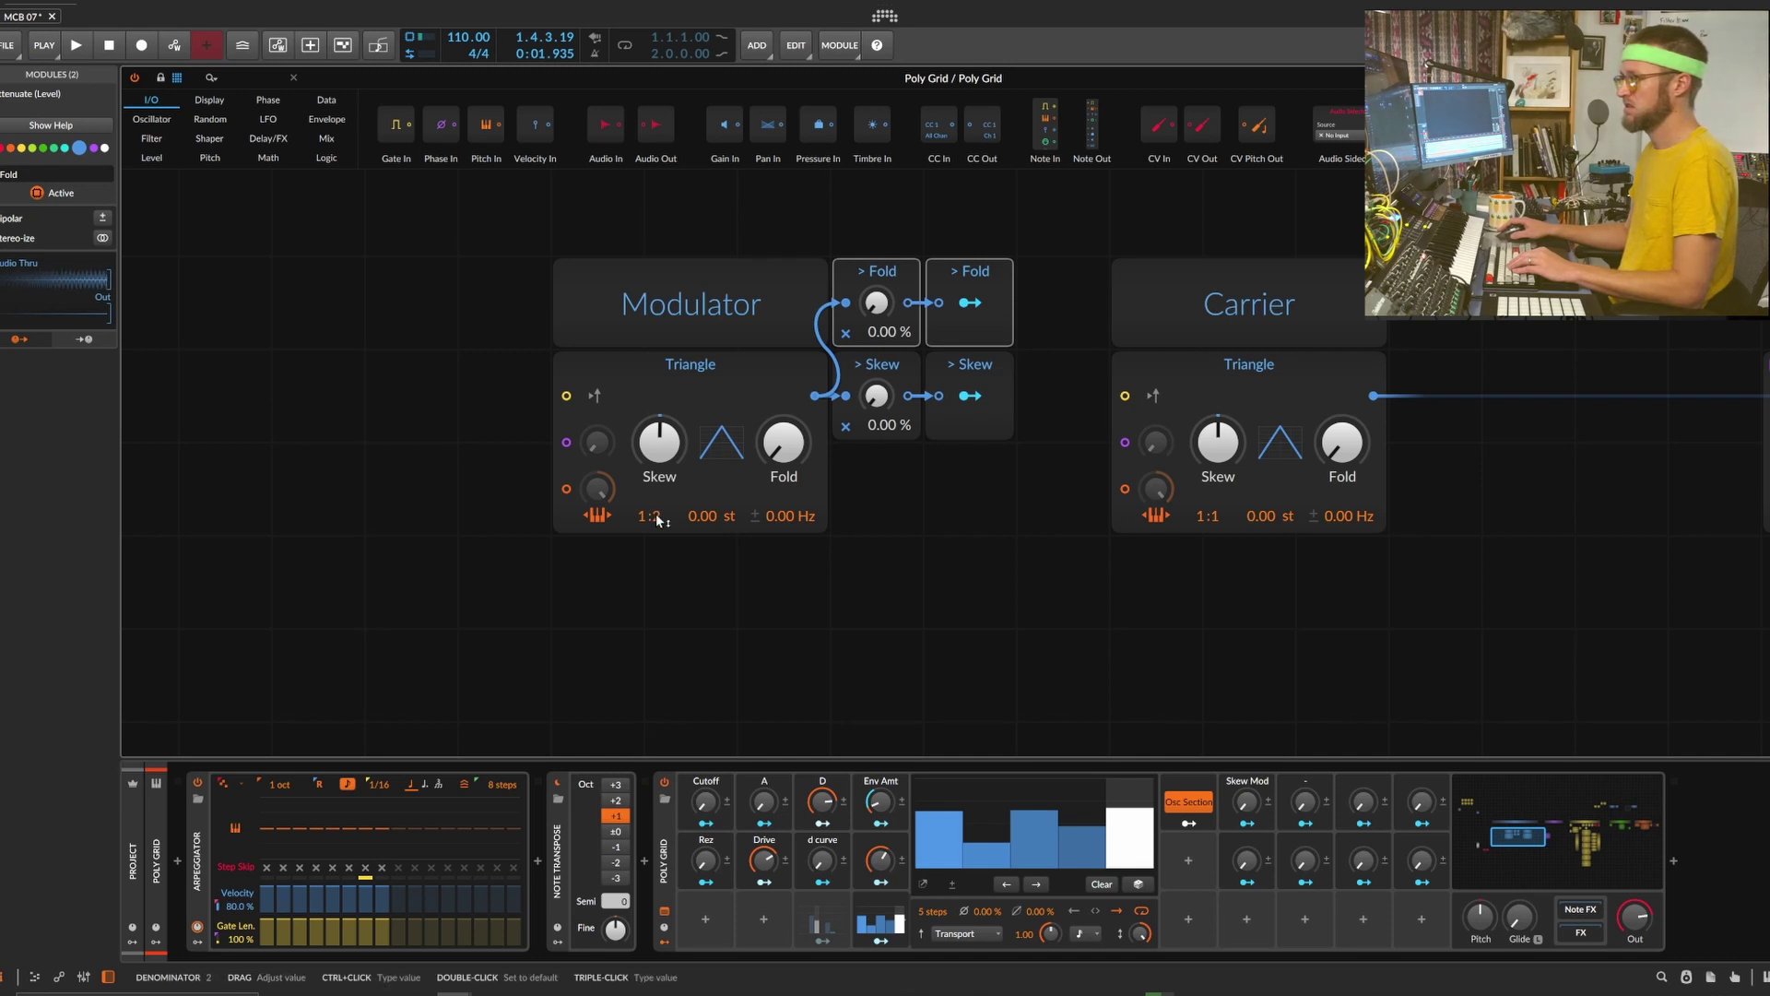
{"action": "scroll", "coordinate": [1039, 498], "scroll_direction": "down", "scroll_amount": 5}
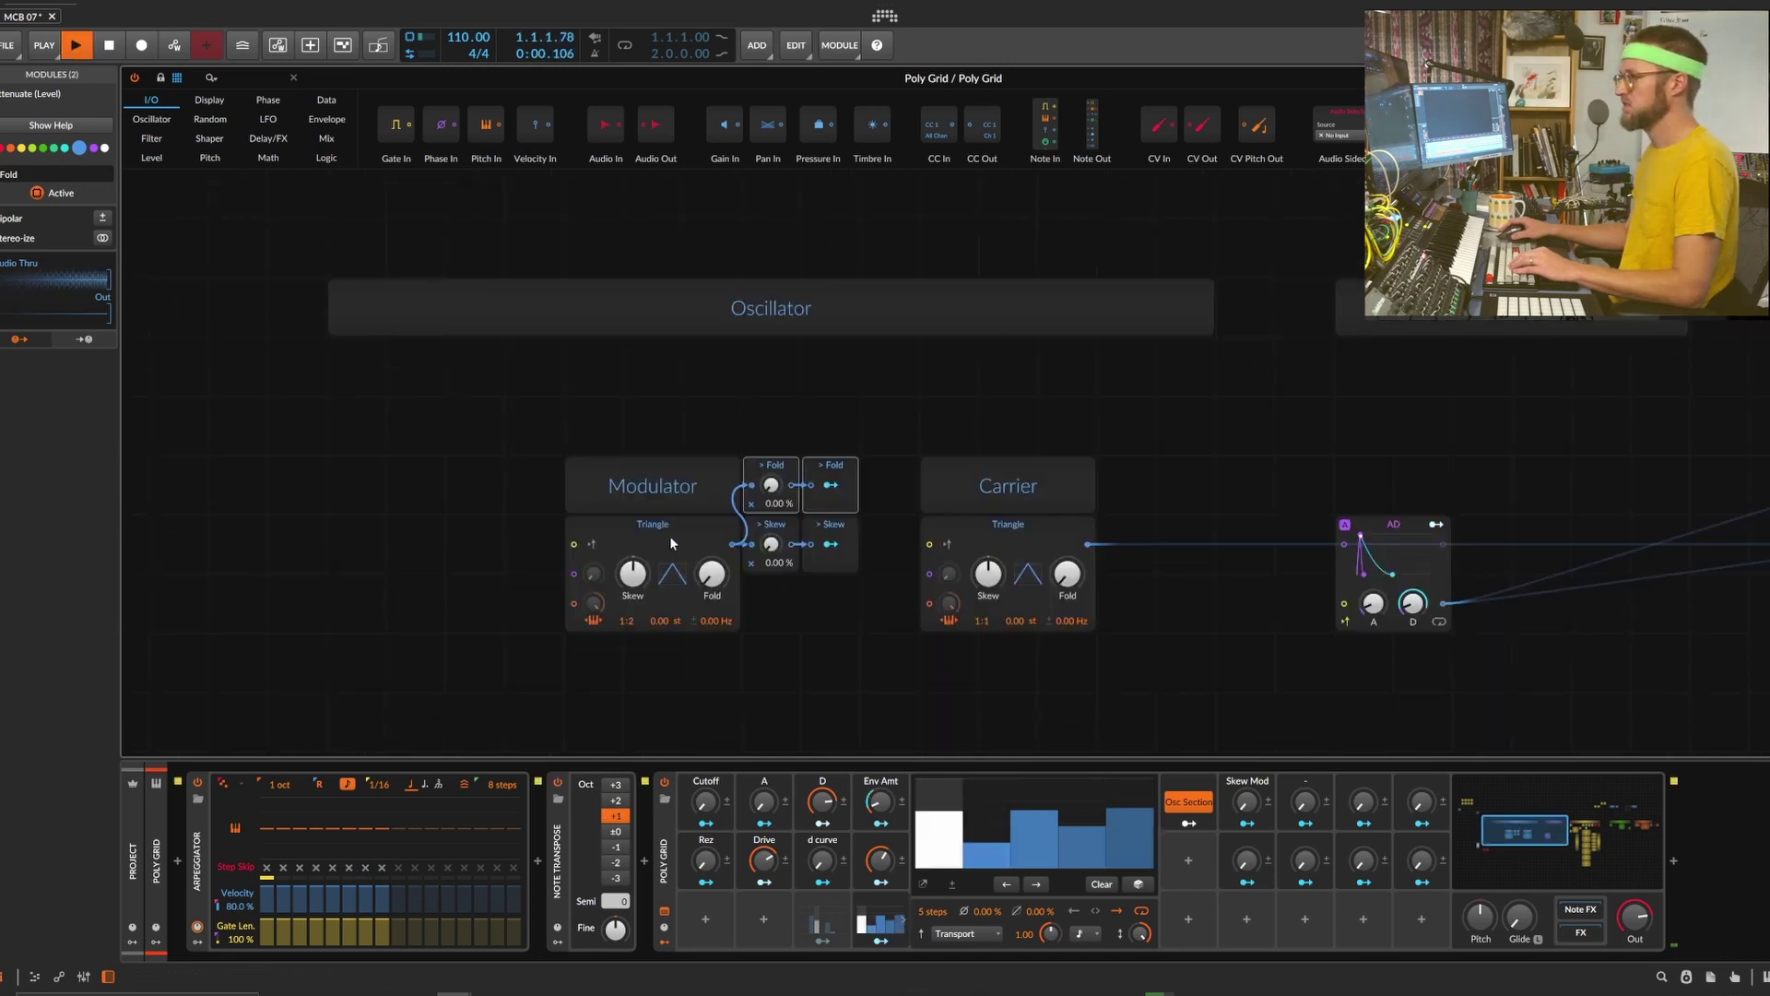
Audition the "> Skew" modulation by raising its attenuator to about 89 % during playback, and reset it to 0 %
{"action": "key", "text": "space"}
{"action": "left_click_drag", "start_coordinate": [776, 559], "coordinate": [775, 505]}
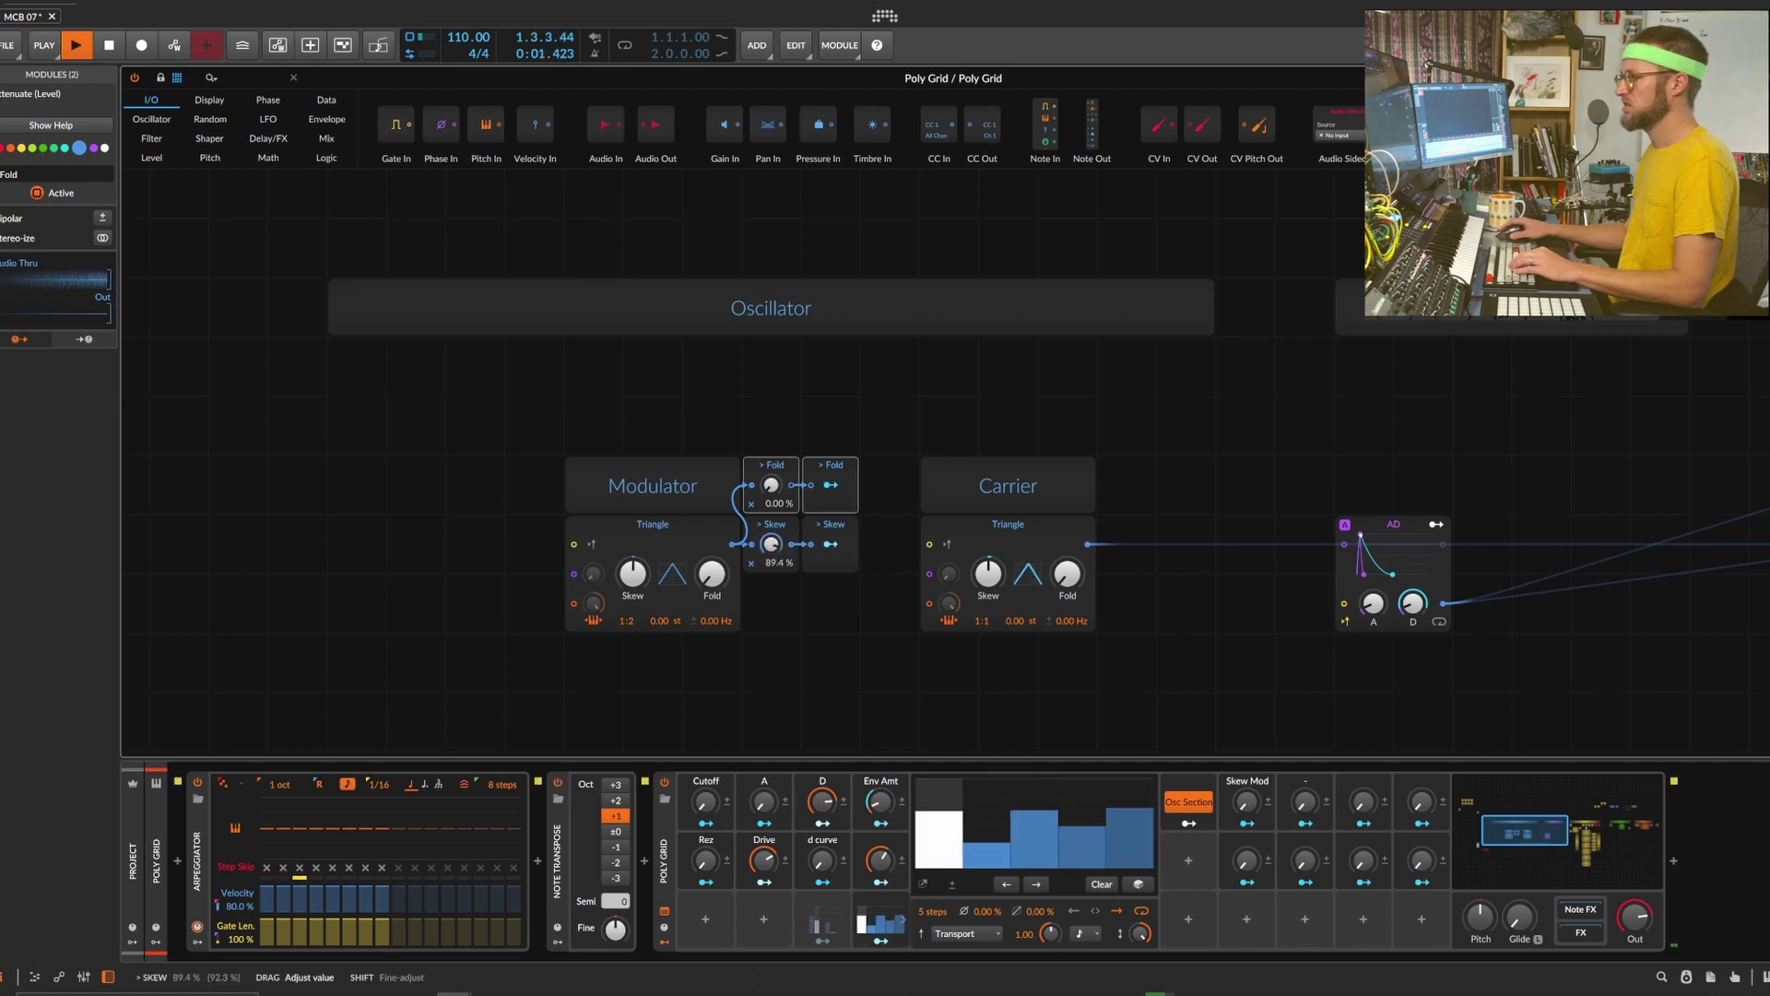
{"action": "key", "text": "space"}
{"action": "double_click", "coordinate": [774, 544]}
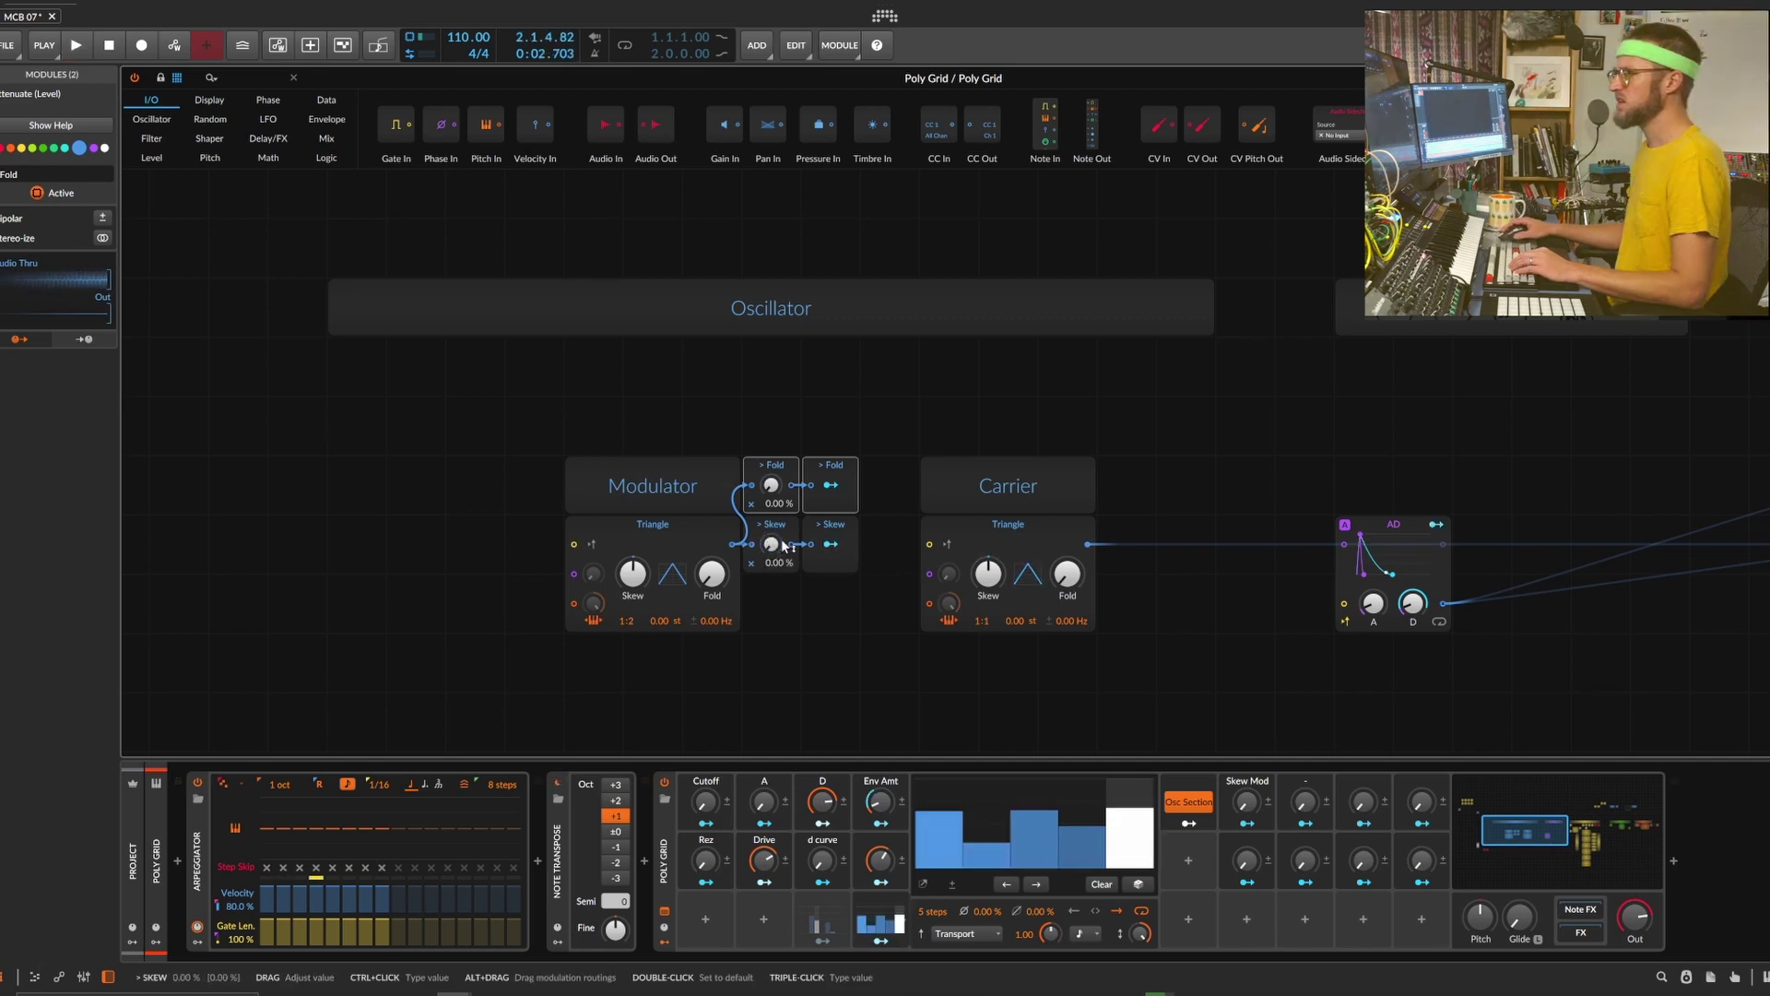
Audition the modulation with "> Skew" near 7 % and "> Fold" near 69 %, reset both attenuators to 0 % and stop playback
{"action": "key", "text": "space"}
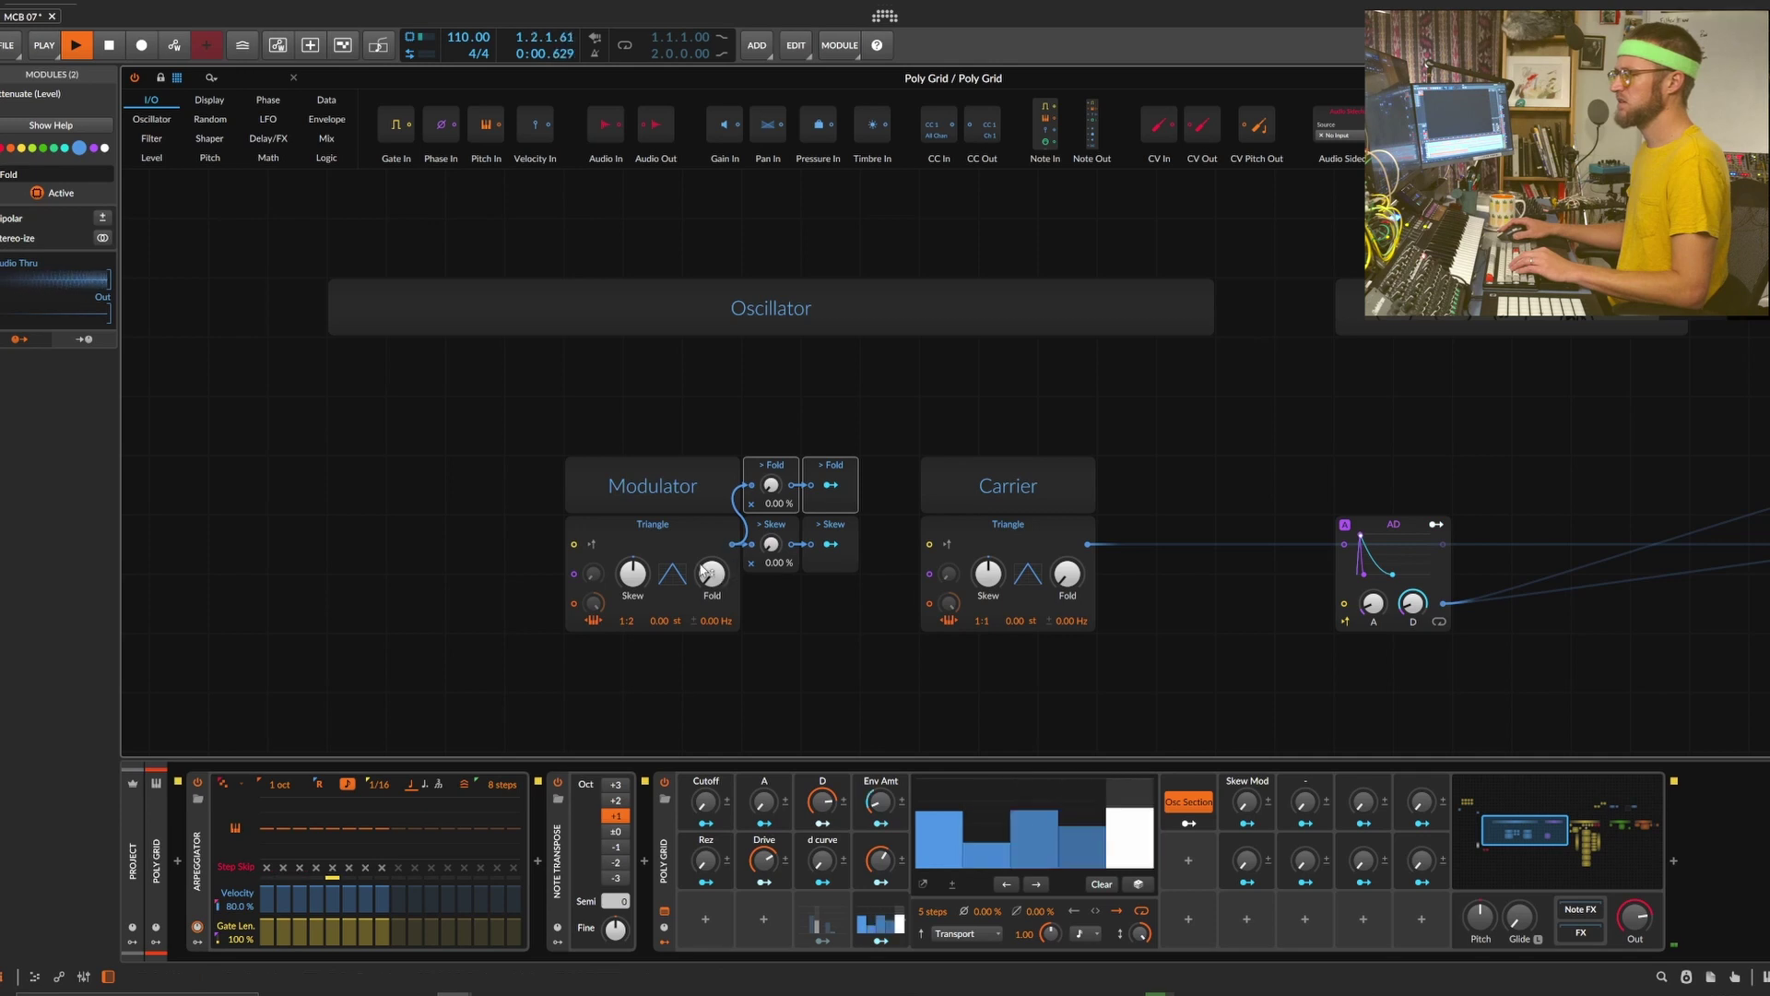
{"action": "left_click_drag", "start_coordinate": [774, 549], "coordinate": [777, 544]}
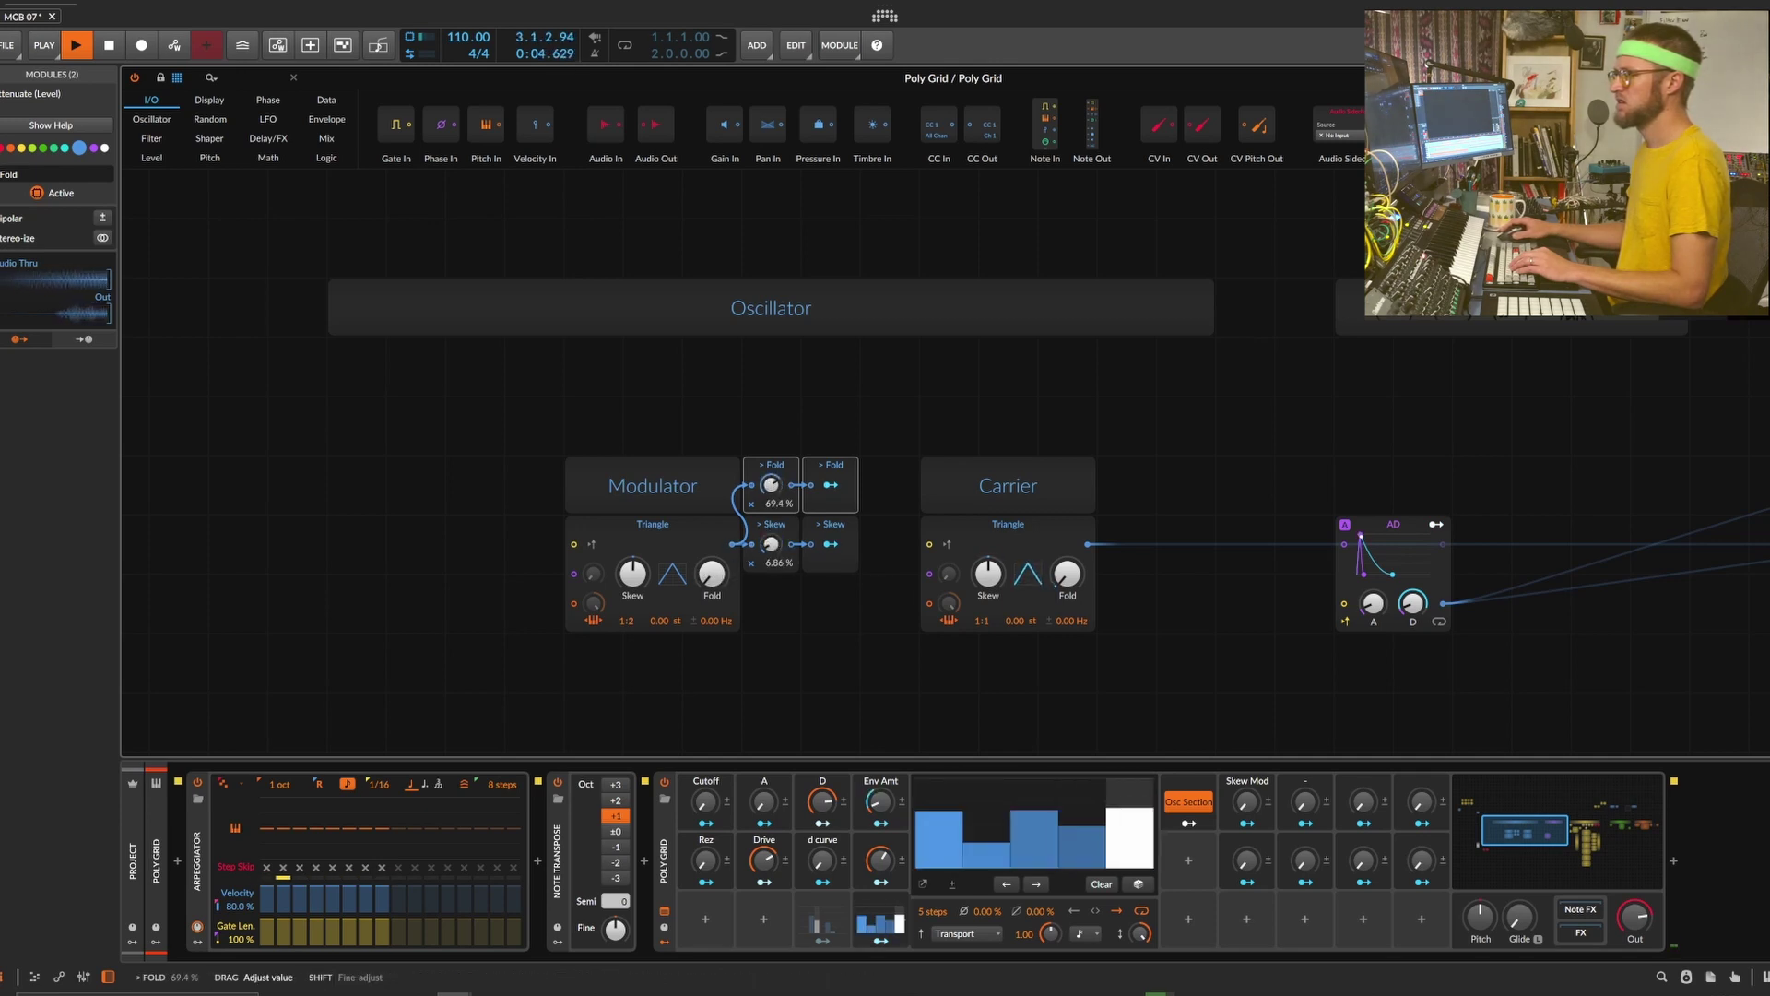
{"action": "double_click", "coordinate": [771, 542]}
{"action": "key", "text": "space"}
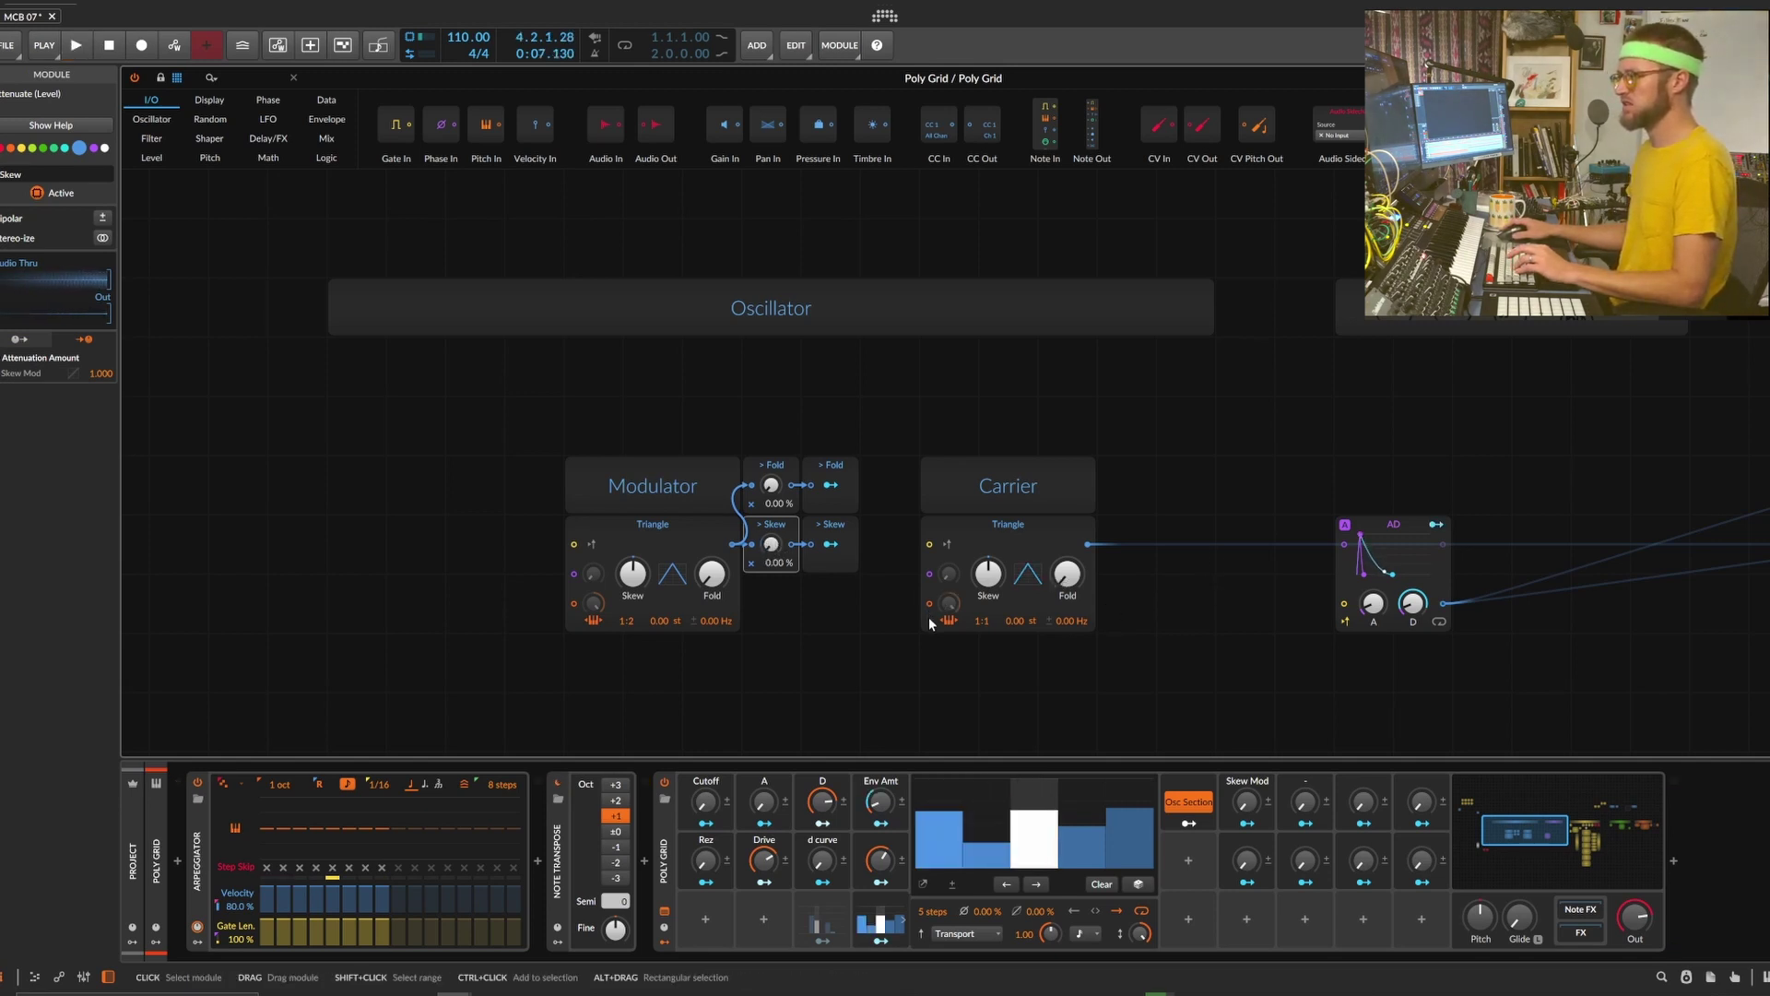
{"action": "scroll", "coordinate": [927, 614], "scroll_direction": "up", "scroll_amount": 3}
{"action": "scroll", "coordinate": [936, 624], "scroll_direction": "down", "scroll_amount": 3}
{"action": "scroll", "coordinate": [921, 458], "scroll_direction": "up", "scroll_amount": 2}
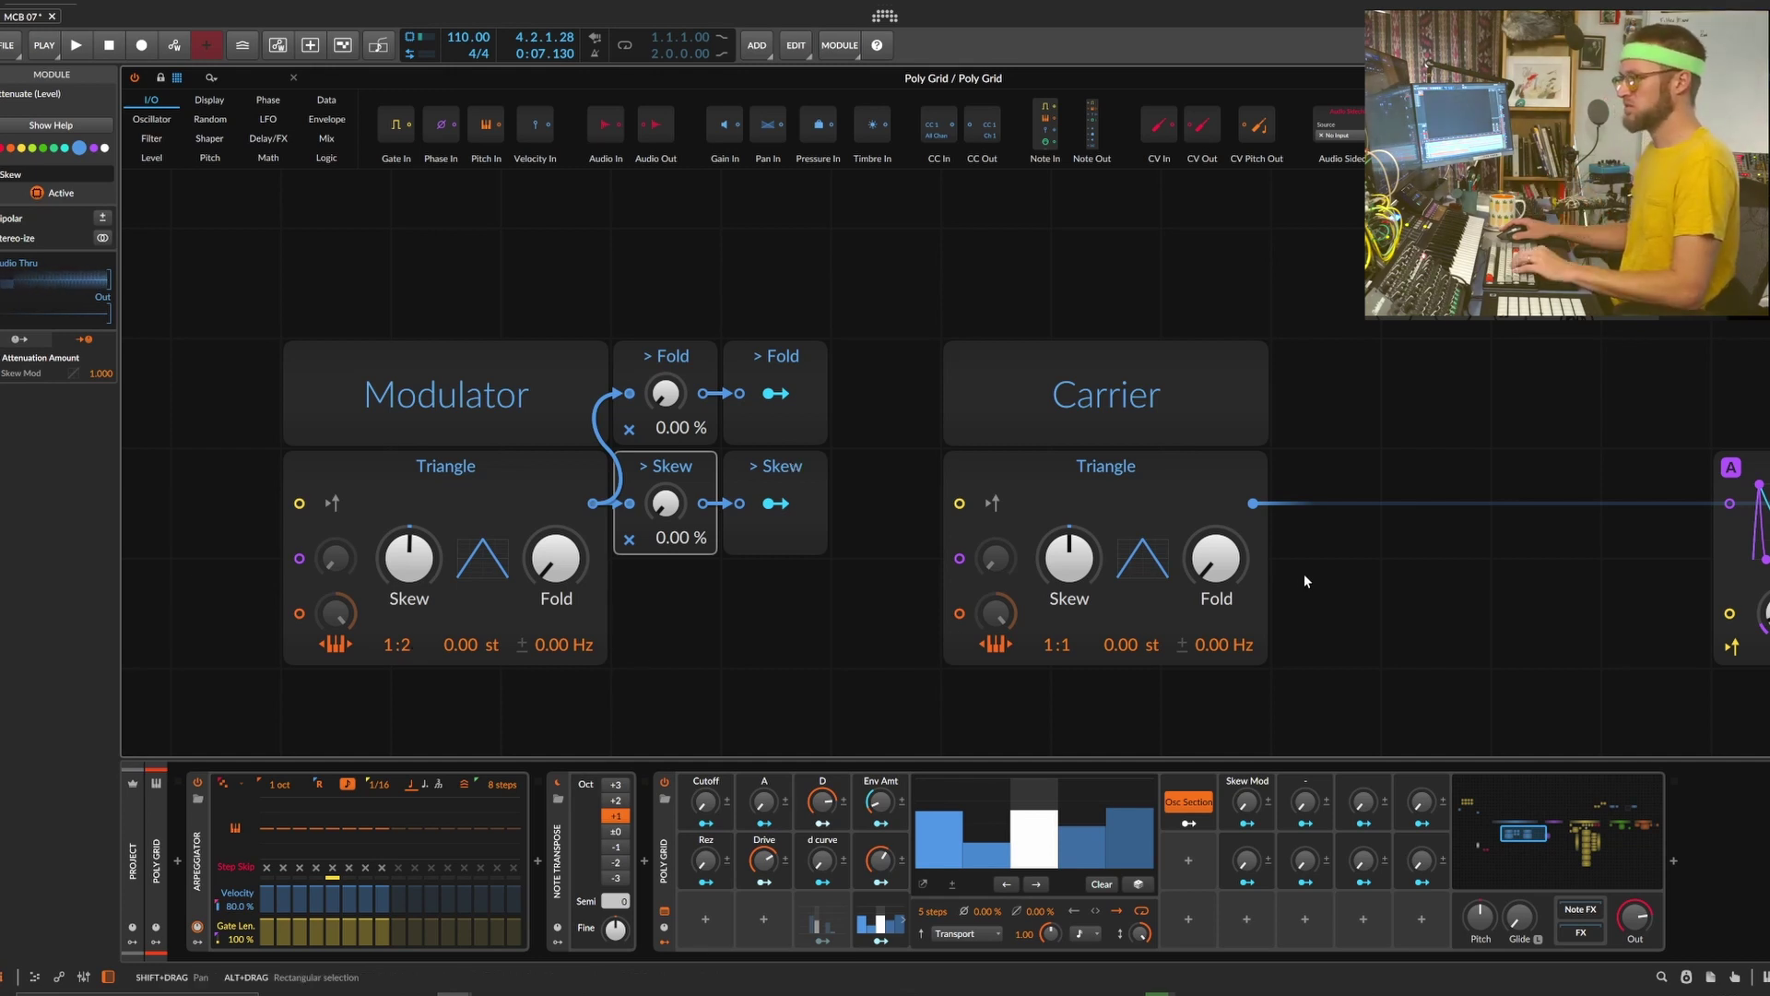
Play the patch while sweeping the Output Mixer SVF cutoff up to about 1.91 kHz and back to 405 Hz, and stop playback
{"action": "left_click_drag", "start_coordinate": [722, 699], "coordinate": [1015, 612]}
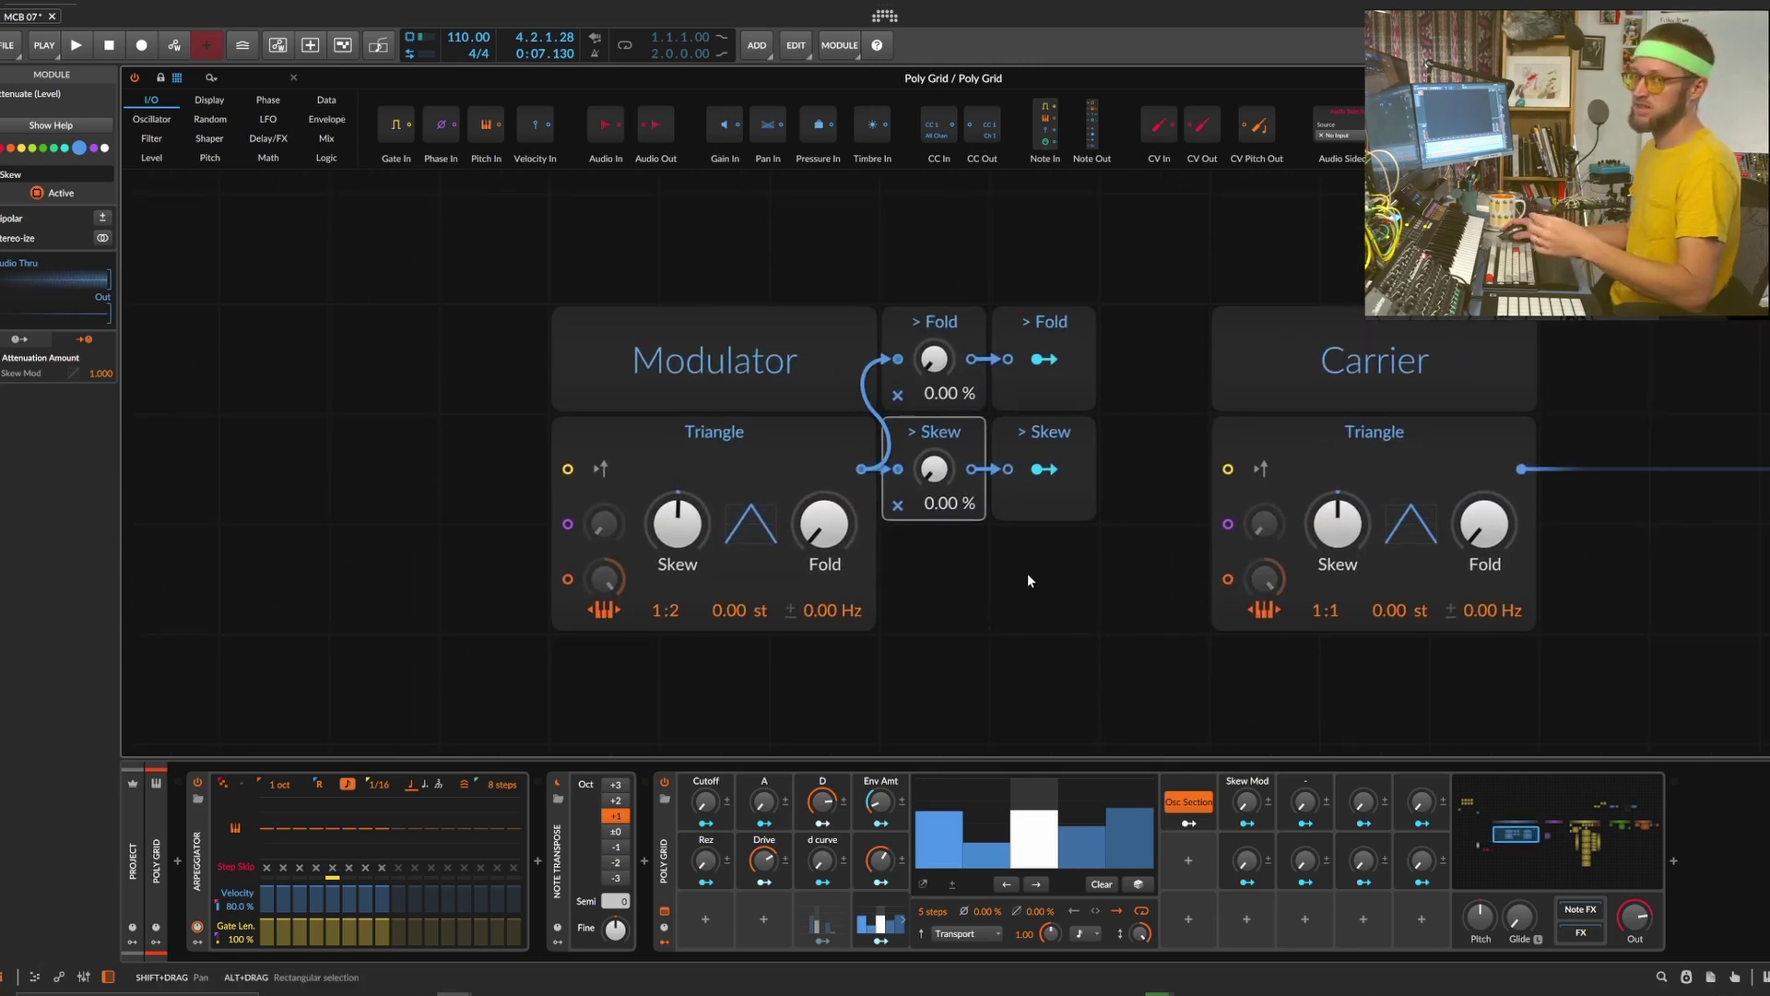
{"action": "key", "text": "space"}
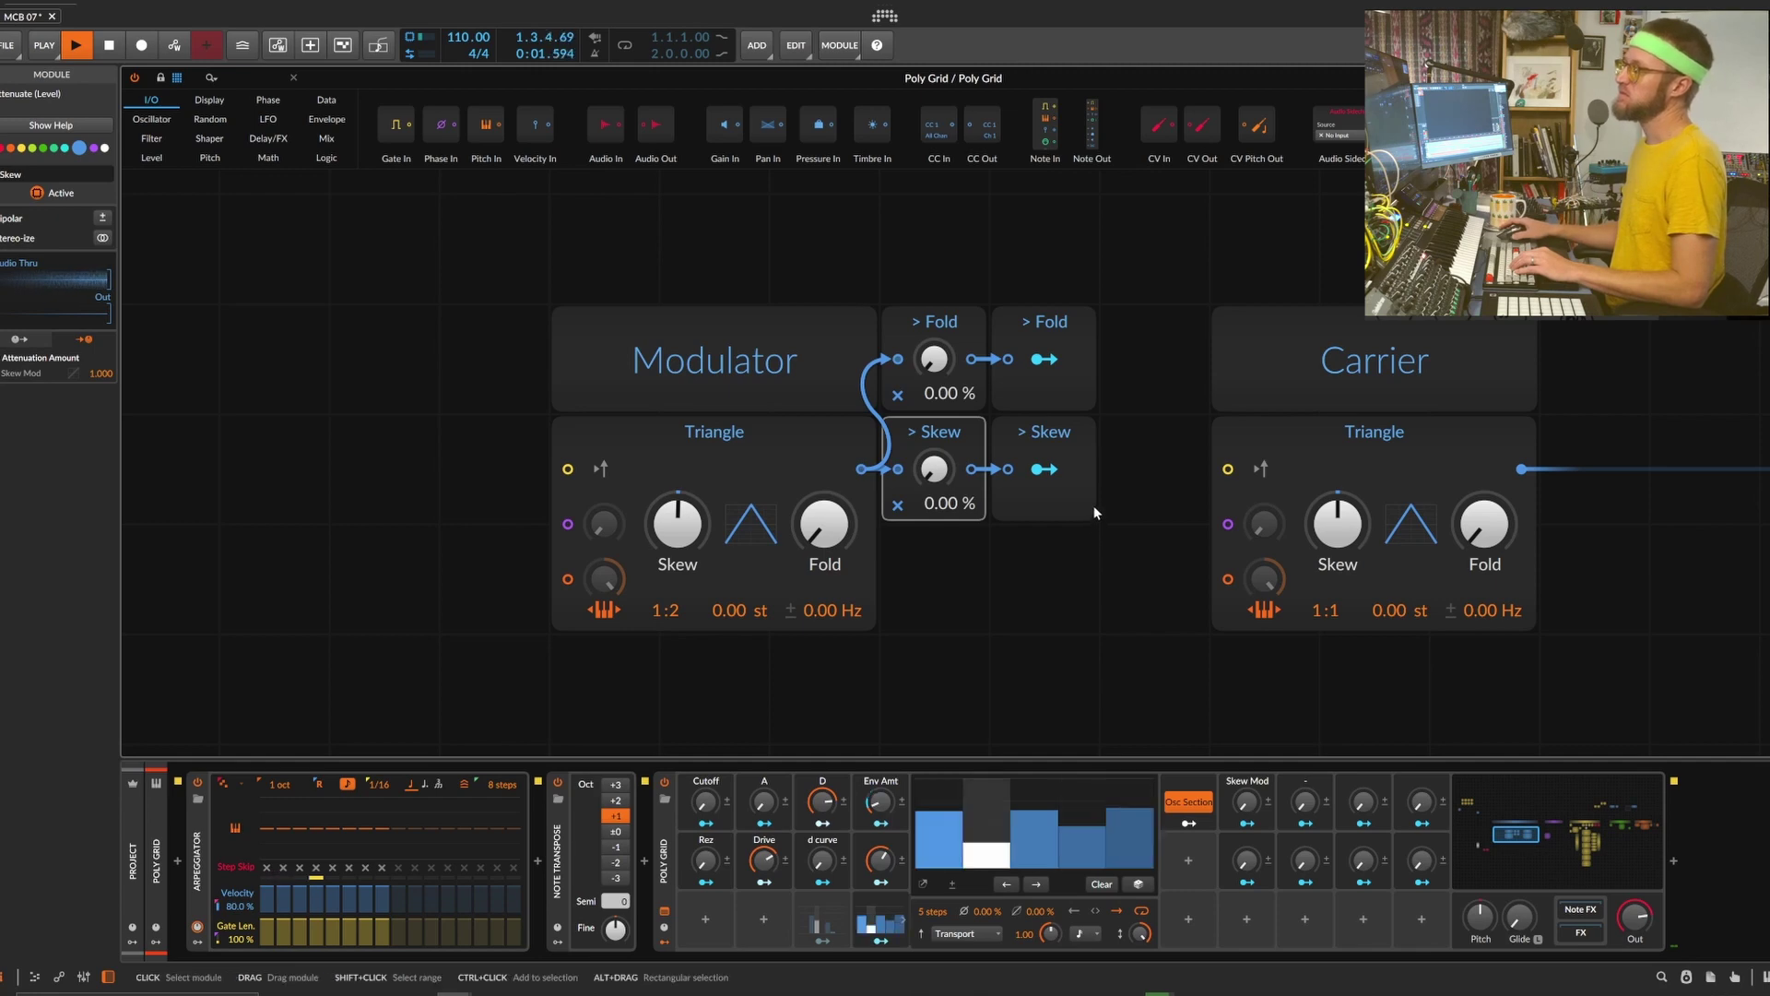
{"action": "left_click_drag", "start_coordinate": [1137, 523], "coordinate": [158, 561]}
{"action": "scroll", "coordinate": [691, 375], "scroll_direction": "right", "scroll_amount": 15}
{"action": "scroll", "coordinate": [1097, 433], "scroll_direction": "down", "scroll_amount": 5}
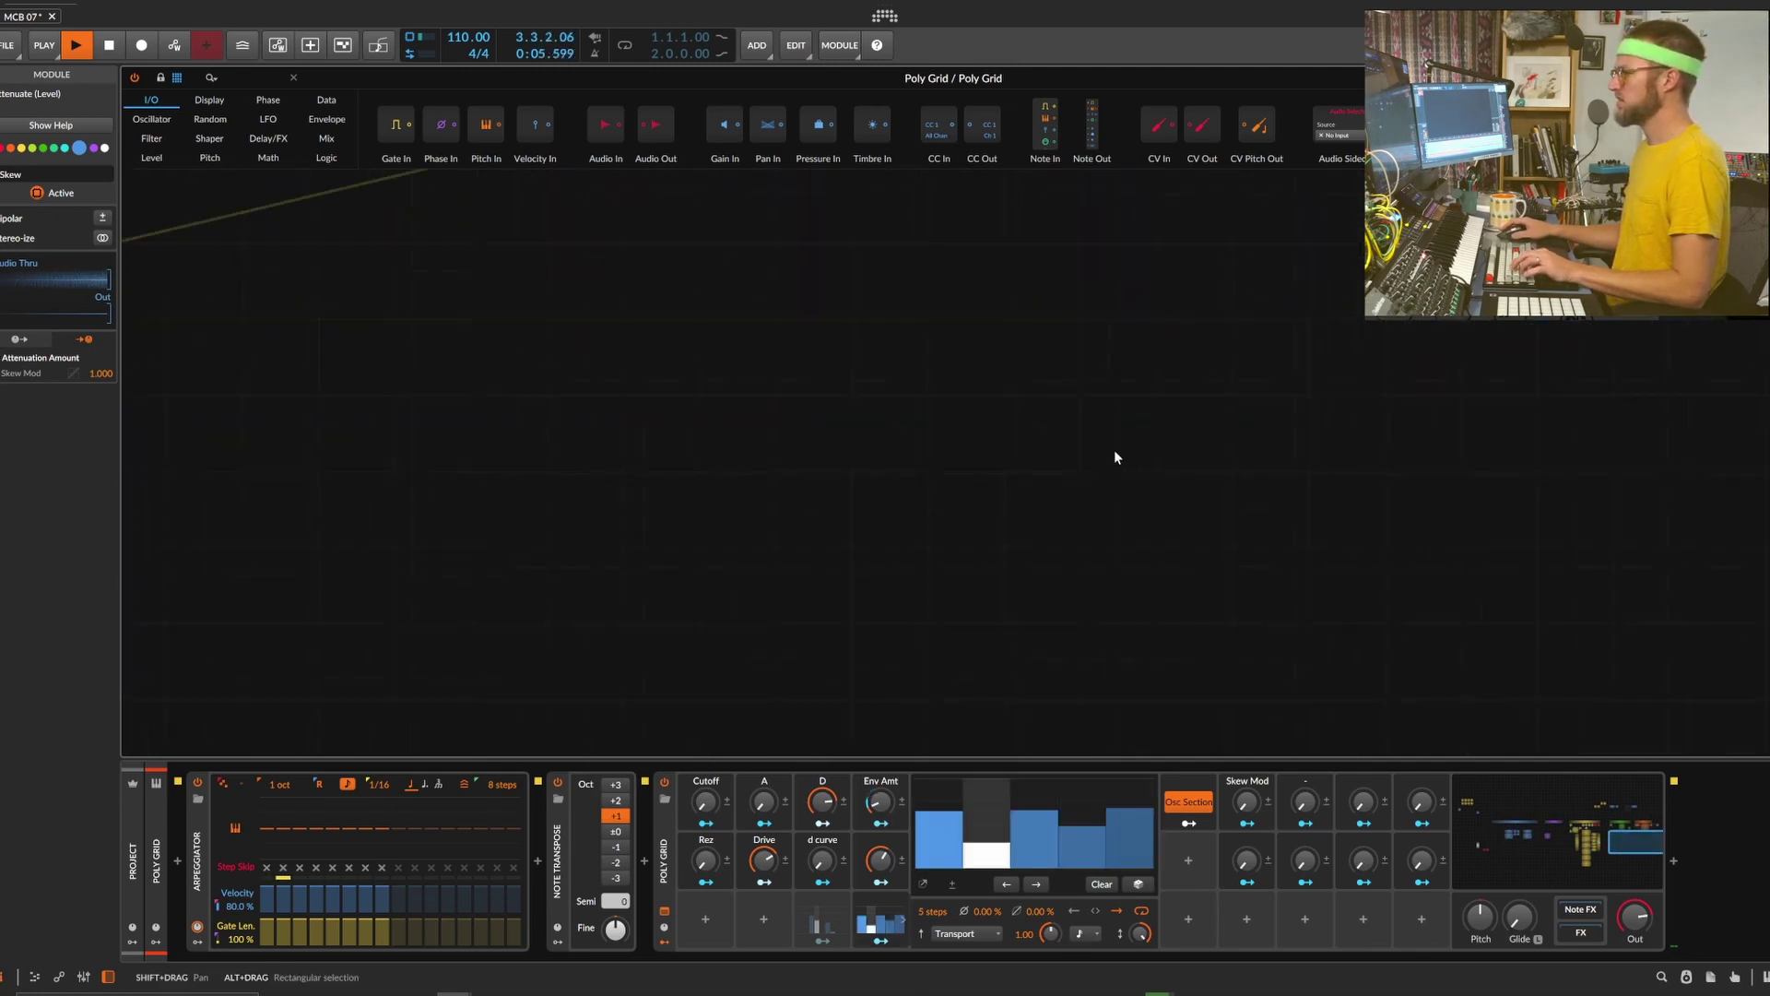
{"action": "scroll", "coordinate": [1113, 449], "scroll_direction": "down", "scroll_amount": 5}
{"action": "scroll", "coordinate": [846, 557], "scroll_direction": "up", "scroll_amount": 8}
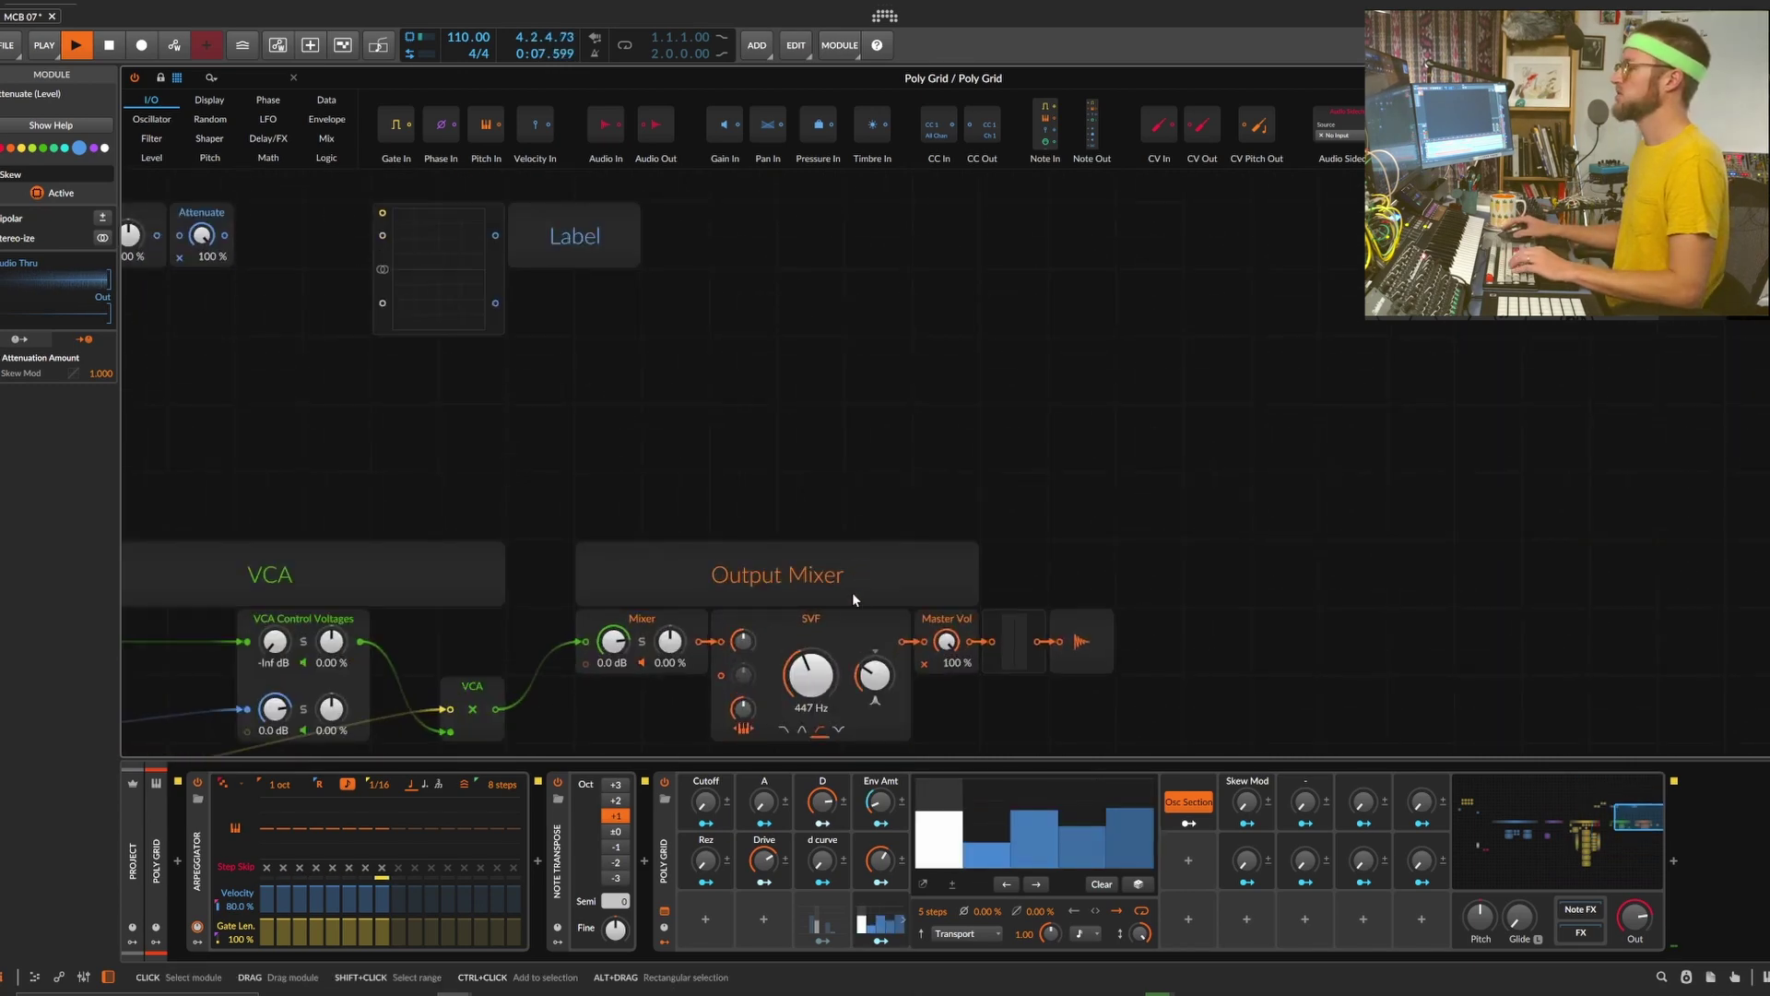
{"action": "left_click", "coordinate": [811, 619]}
{"action": "scroll", "coordinate": [904, 590], "scroll_direction": "up", "scroll_amount": 3}
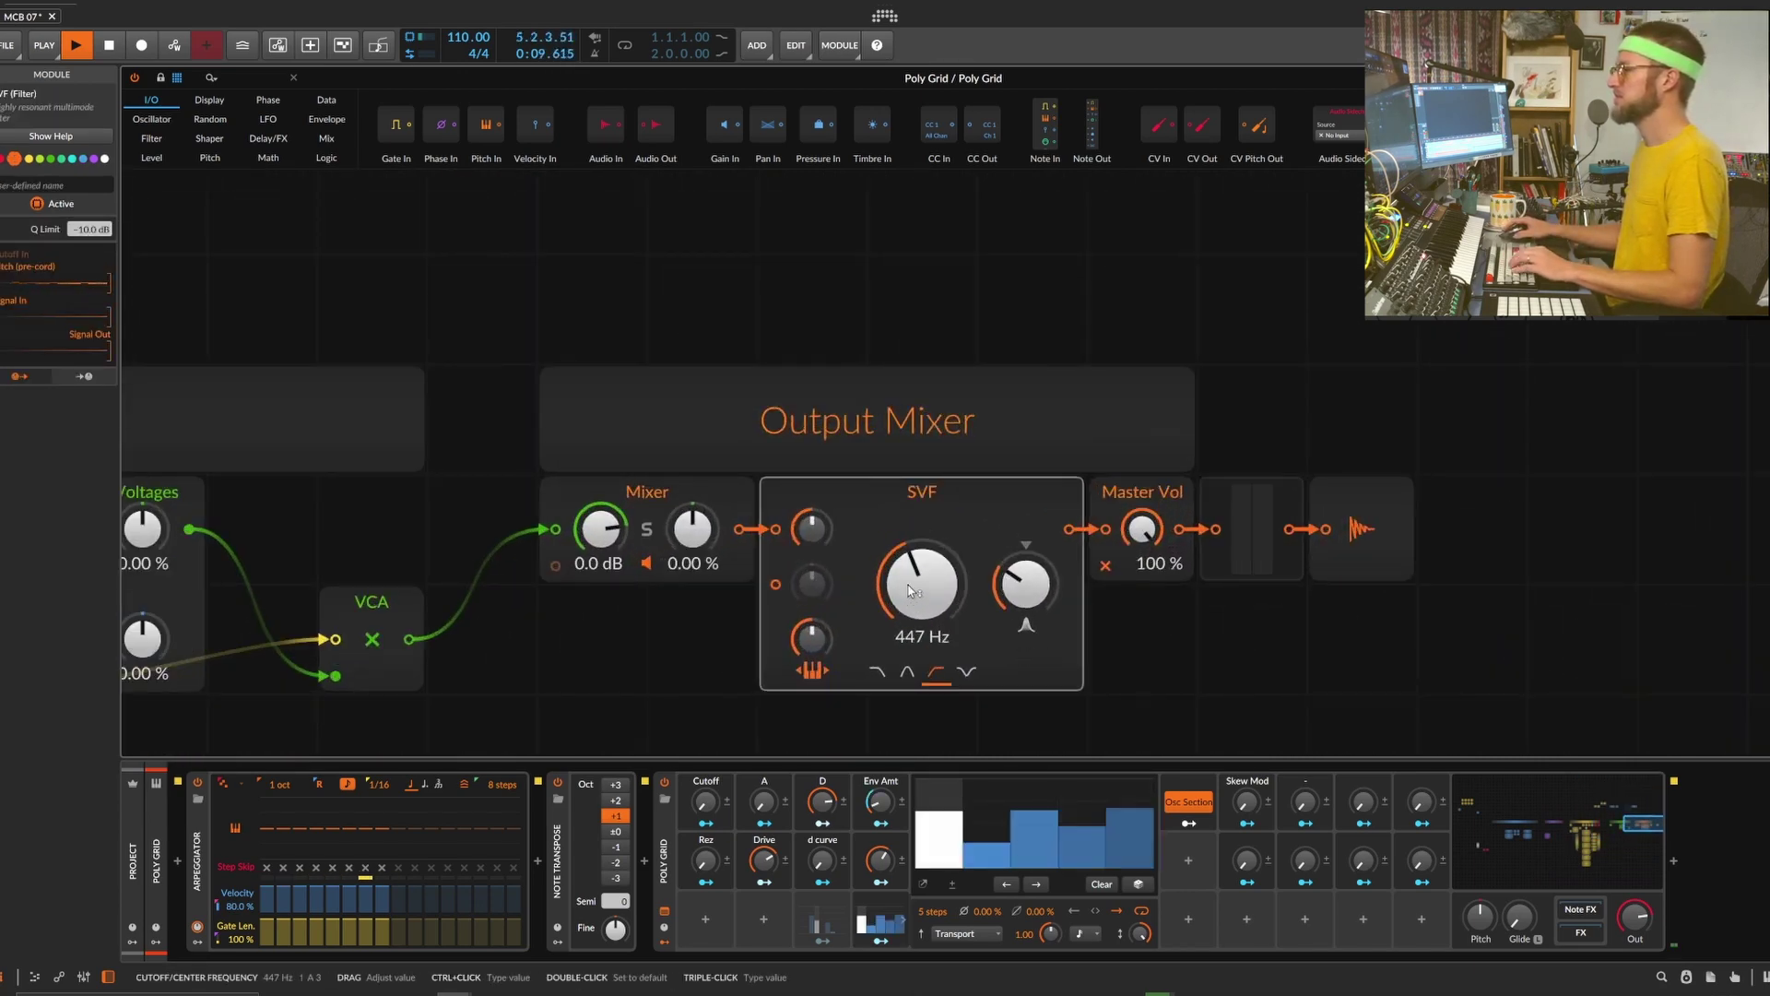
{"action": "left_click_drag", "start_coordinate": [904, 590], "coordinate": [905, 546]}
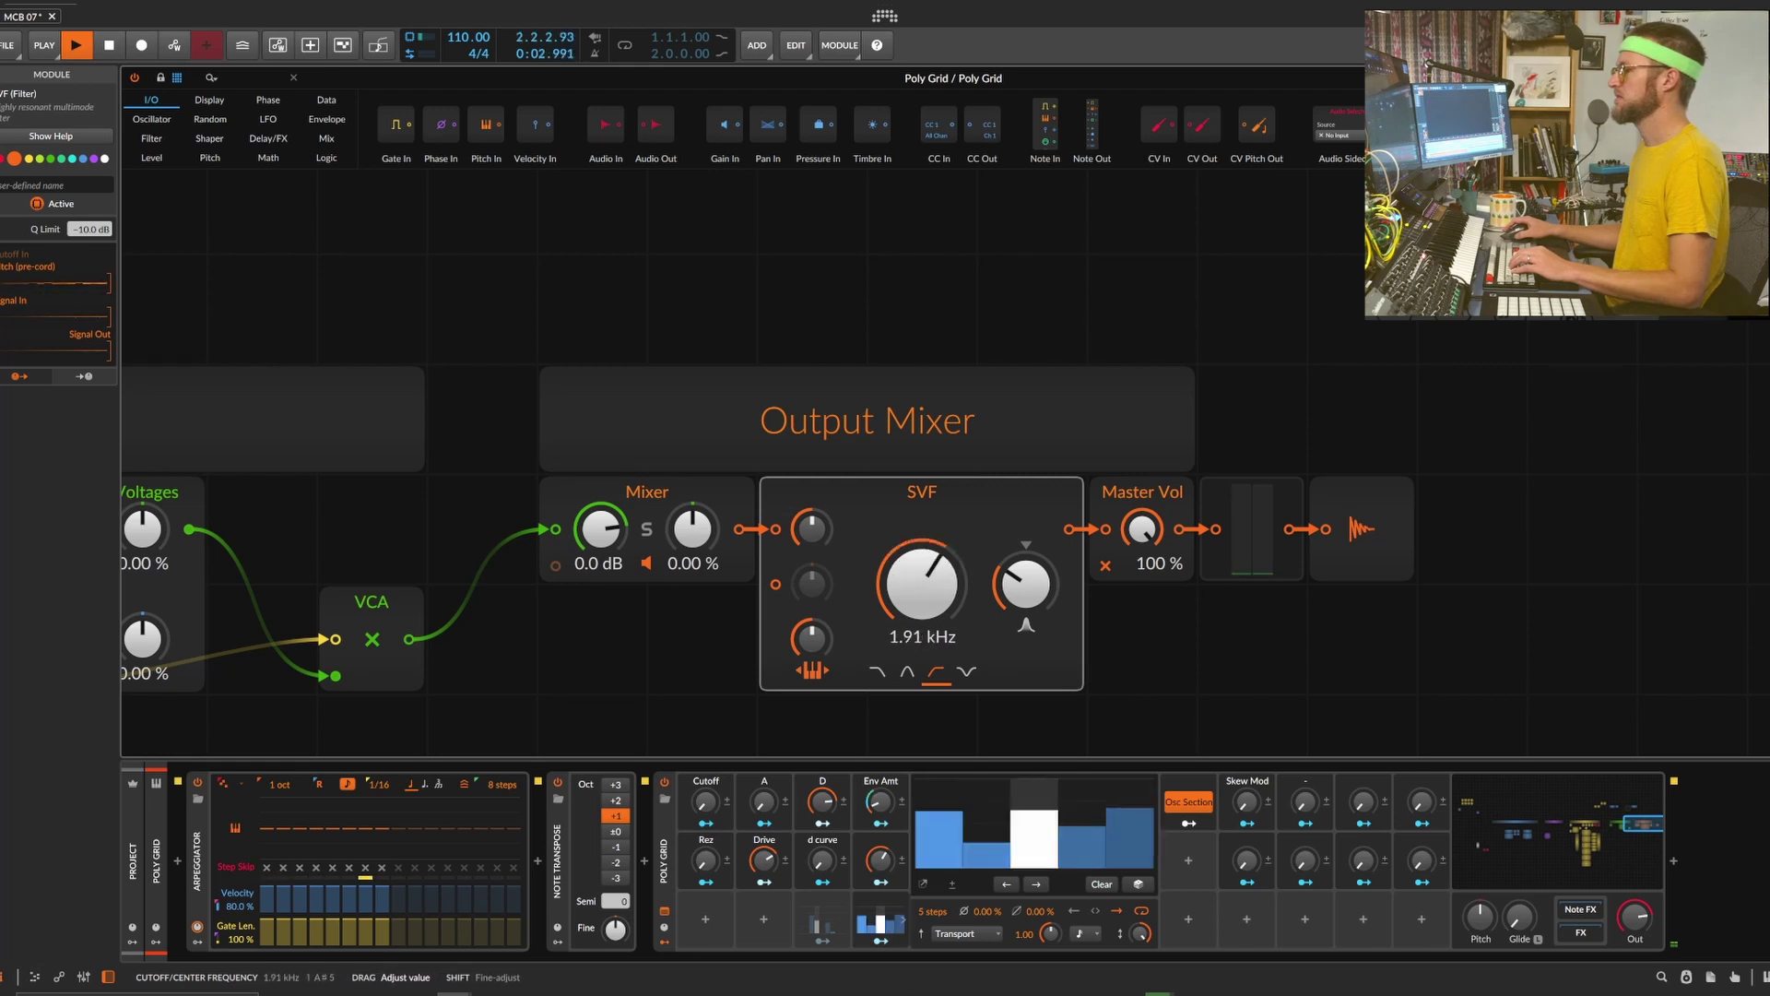
{"action": "mouse_move", "coordinate": [904, 590]}
{"action": "left_mouse_down"}
{"action": "mouse_move", "coordinate": [904, 498]}
{"action": "mouse_move", "coordinate": [904, 573]}
{"action": "left_mouse_up"}
{"action": "key", "text": "space"}
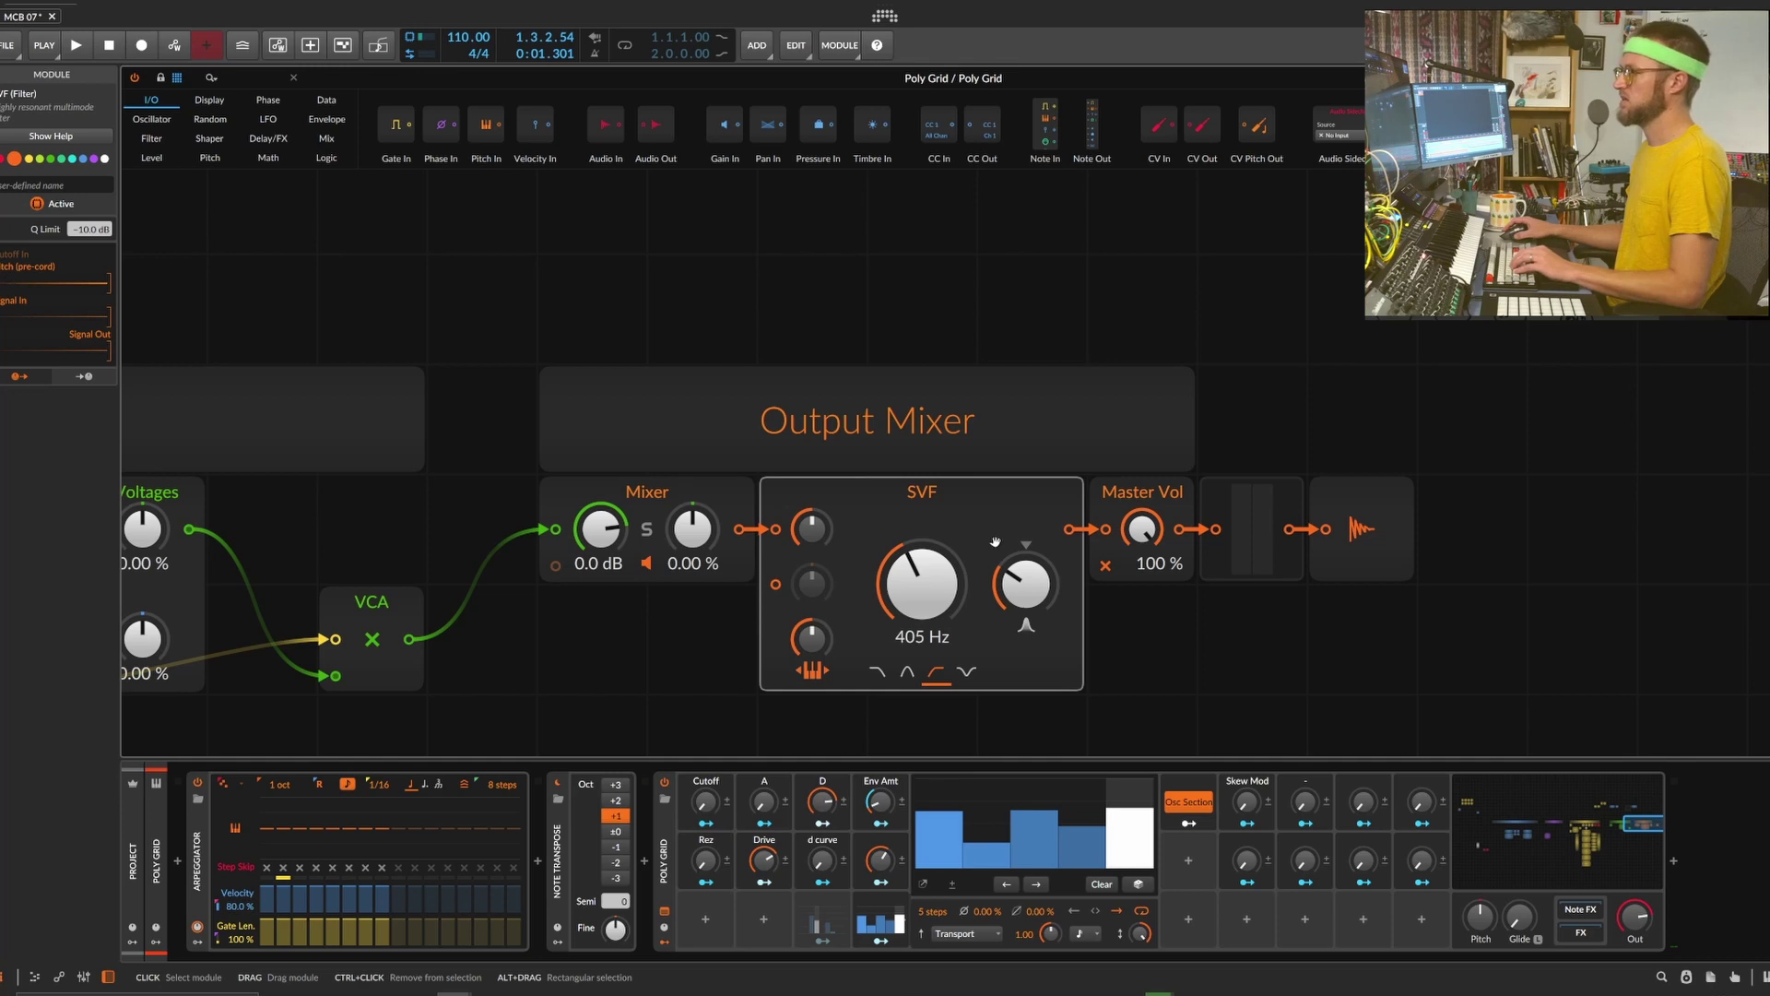
Move the "> Fold" and "> Skew" module pairs directly under the Oscillator label, with "> Fold" above Modulator and "> Skew" above Carrier
{"action": "scroll", "coordinate": [1118, 622], "scroll_direction": "down", "scroll_amount": 3}
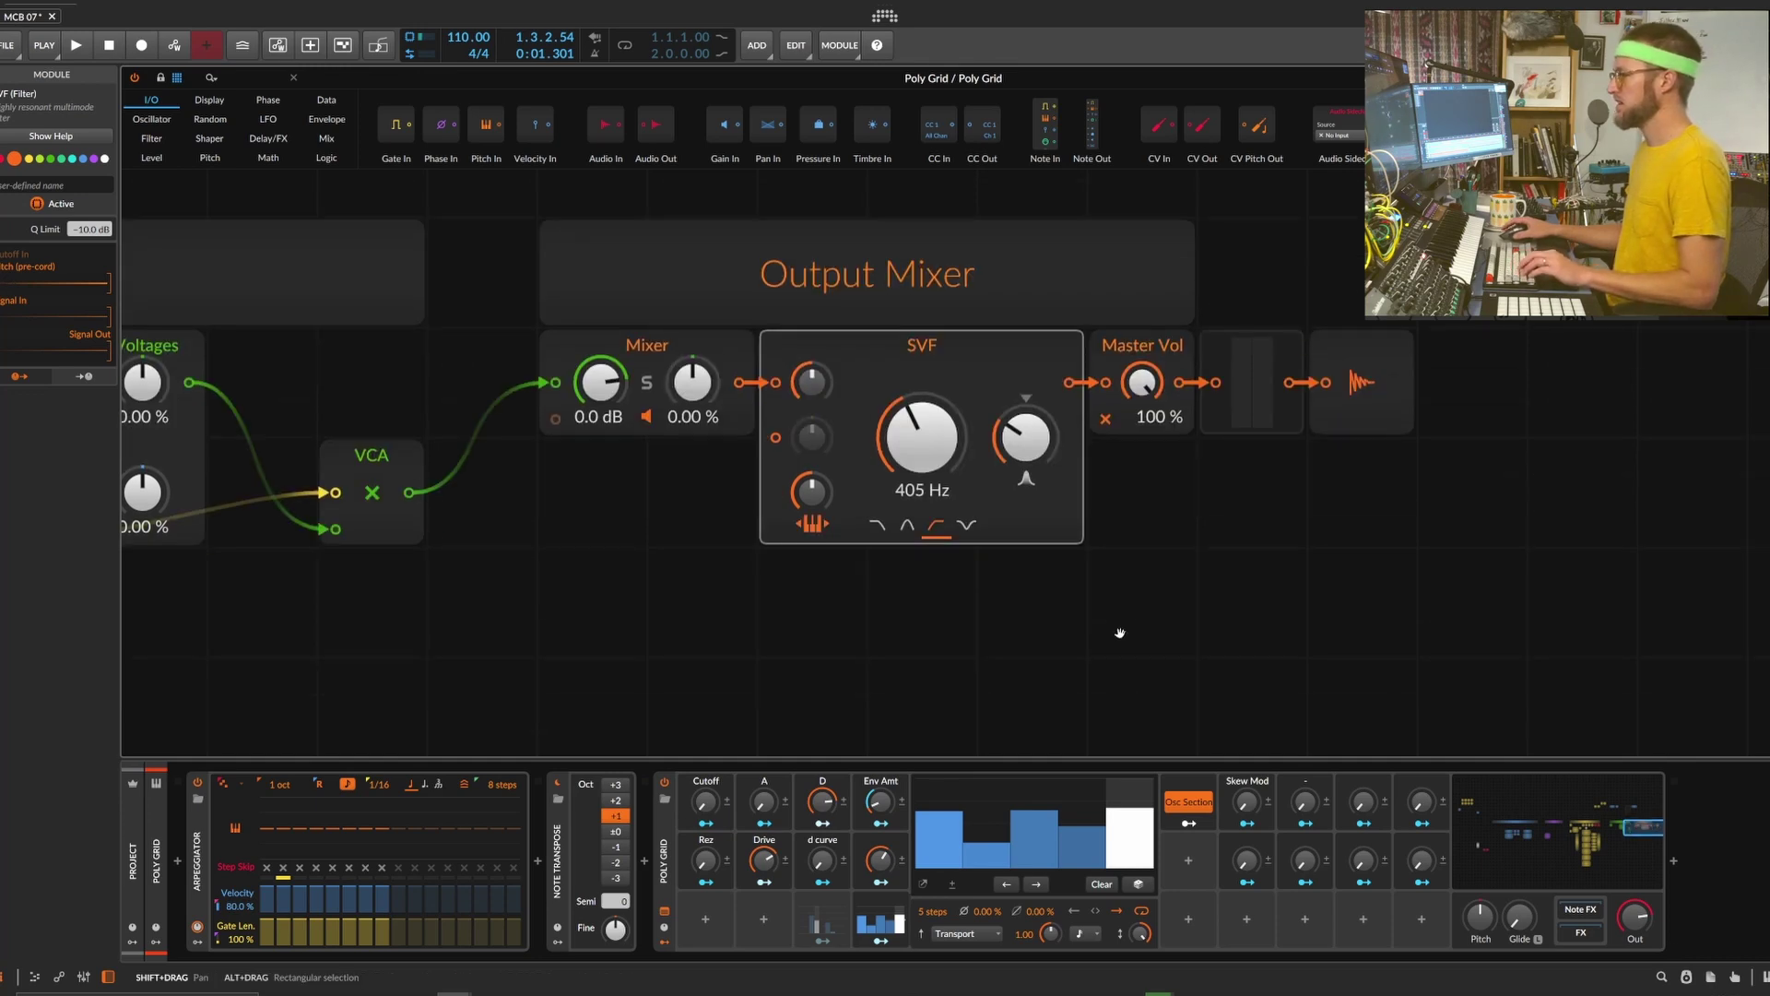
{"action": "scroll", "coordinate": [1119, 632], "scroll_direction": "down", "scroll_amount": 6}
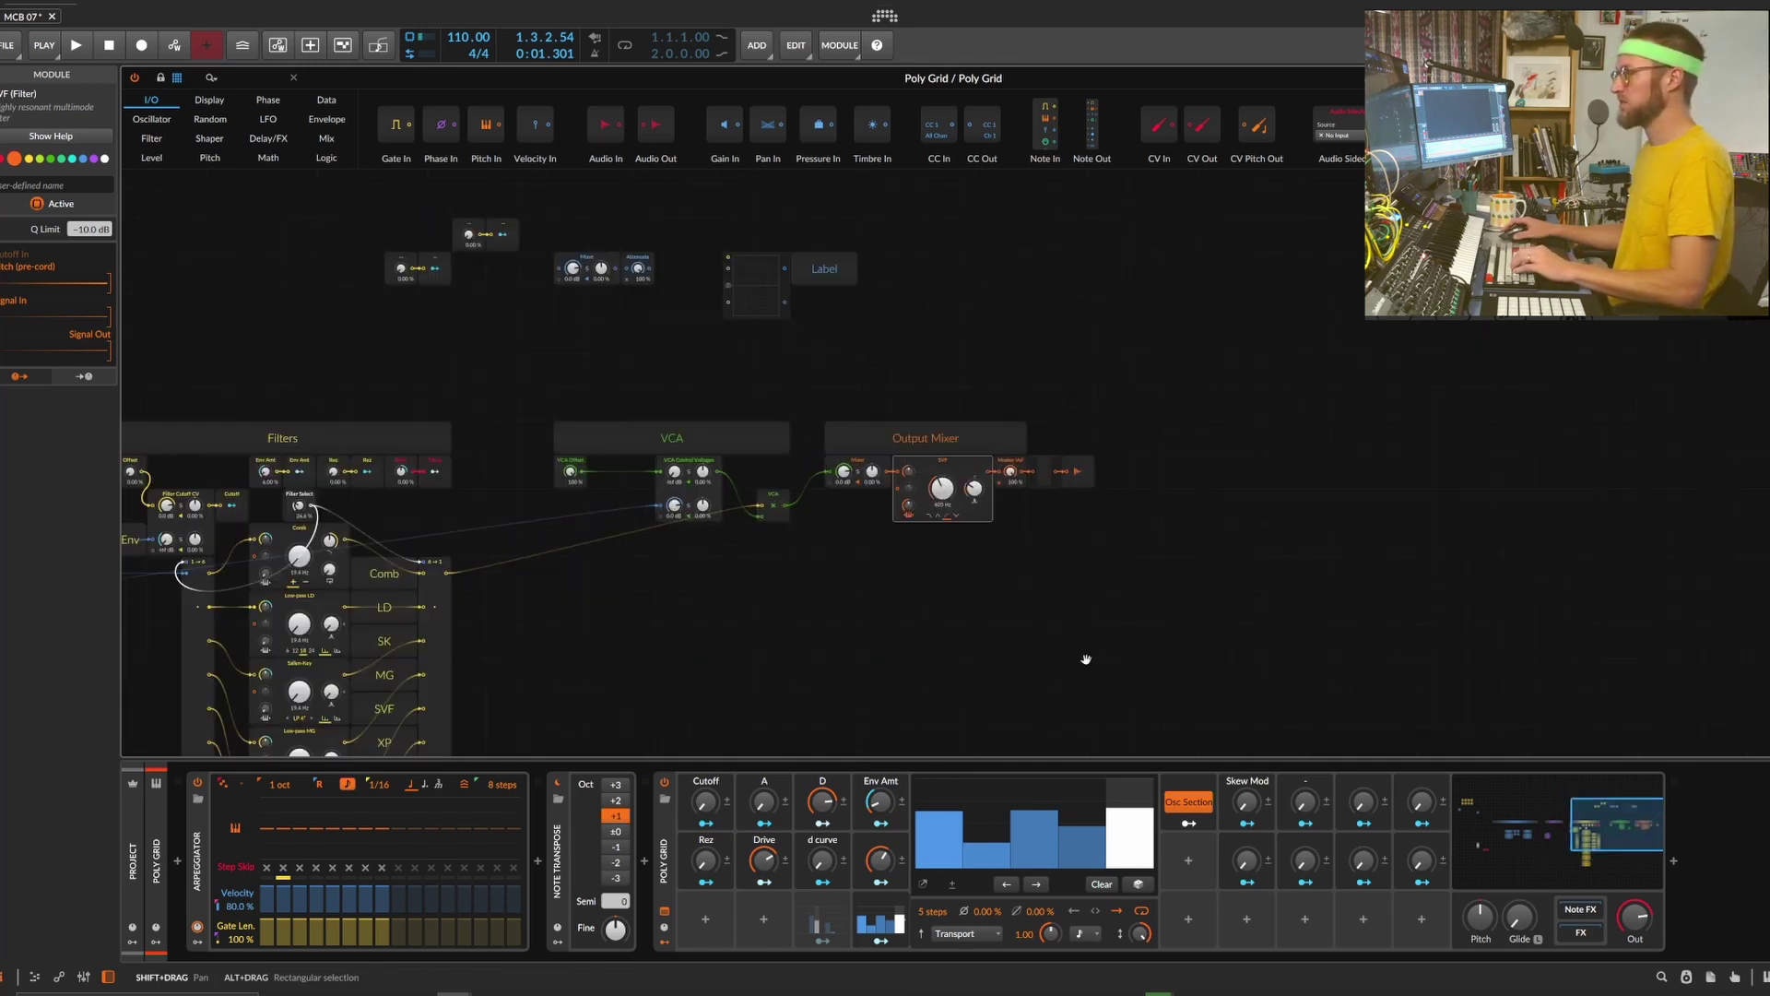
{"action": "scroll", "coordinate": [1102, 659], "scroll_direction": "left", "scroll_amount": 7}
{"action": "scroll", "coordinate": [1505, 406], "scroll_direction": "down", "scroll_amount": 2}
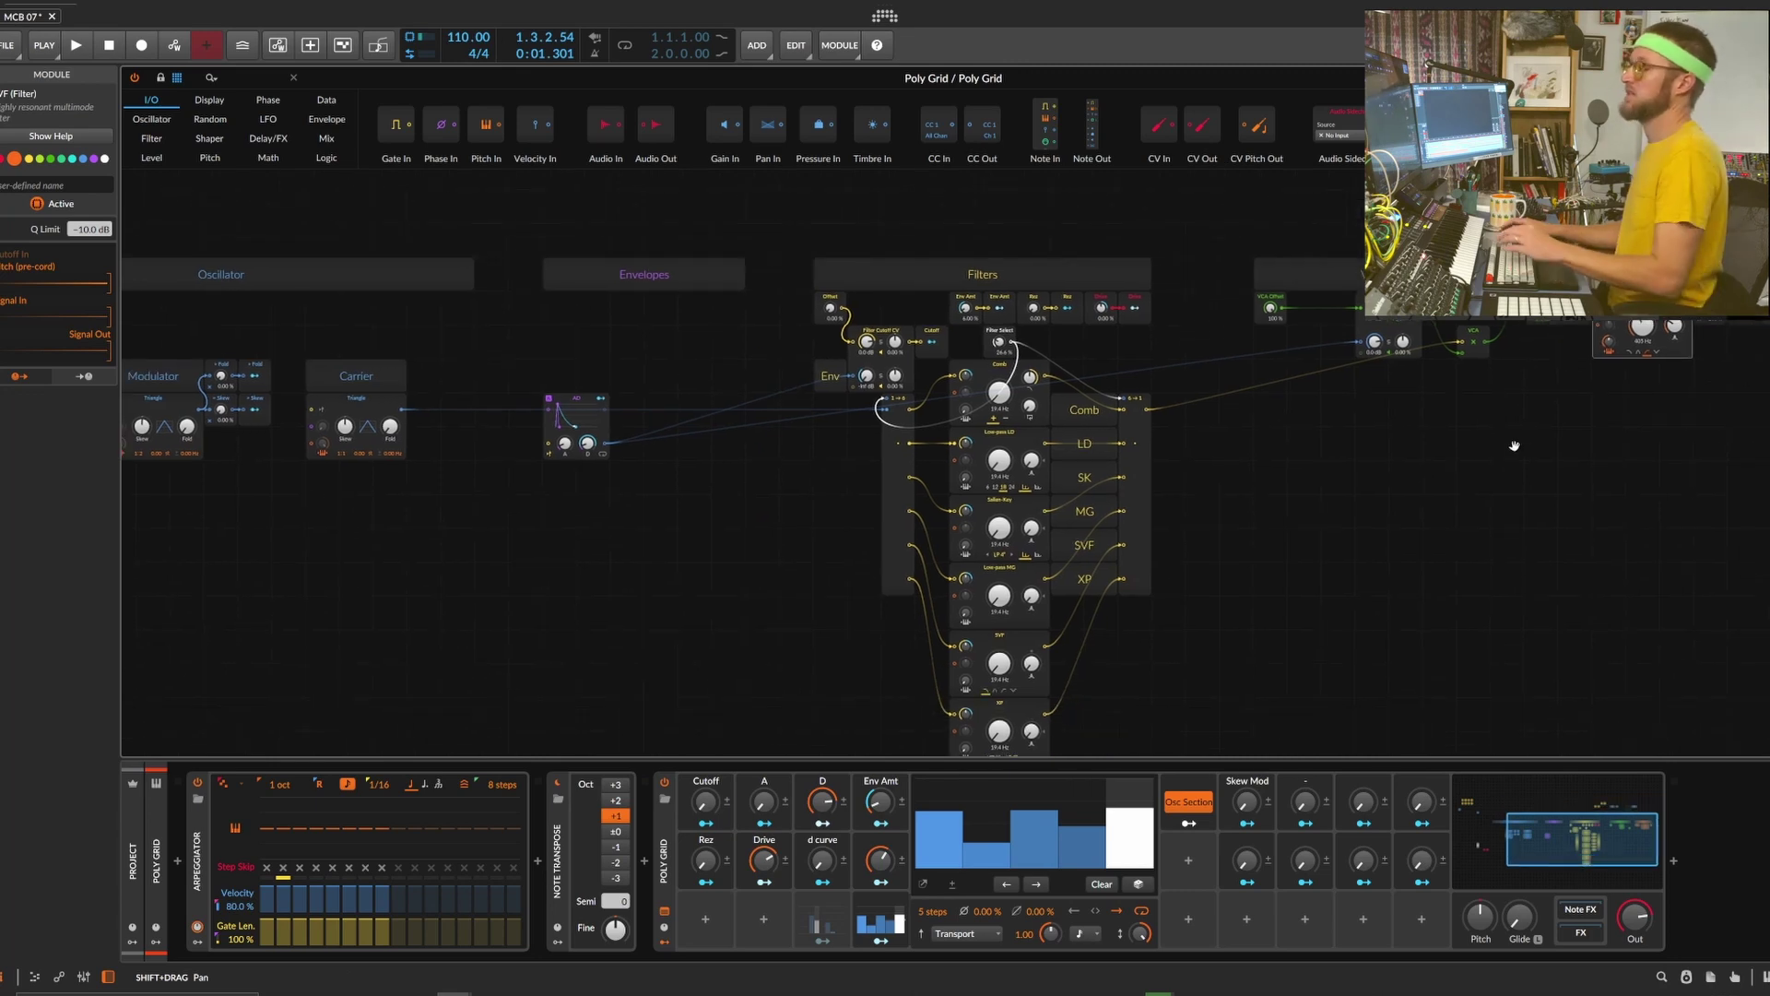
{"action": "left_click_drag", "start_coordinate": [1514, 446], "coordinate": [1231, 446]}
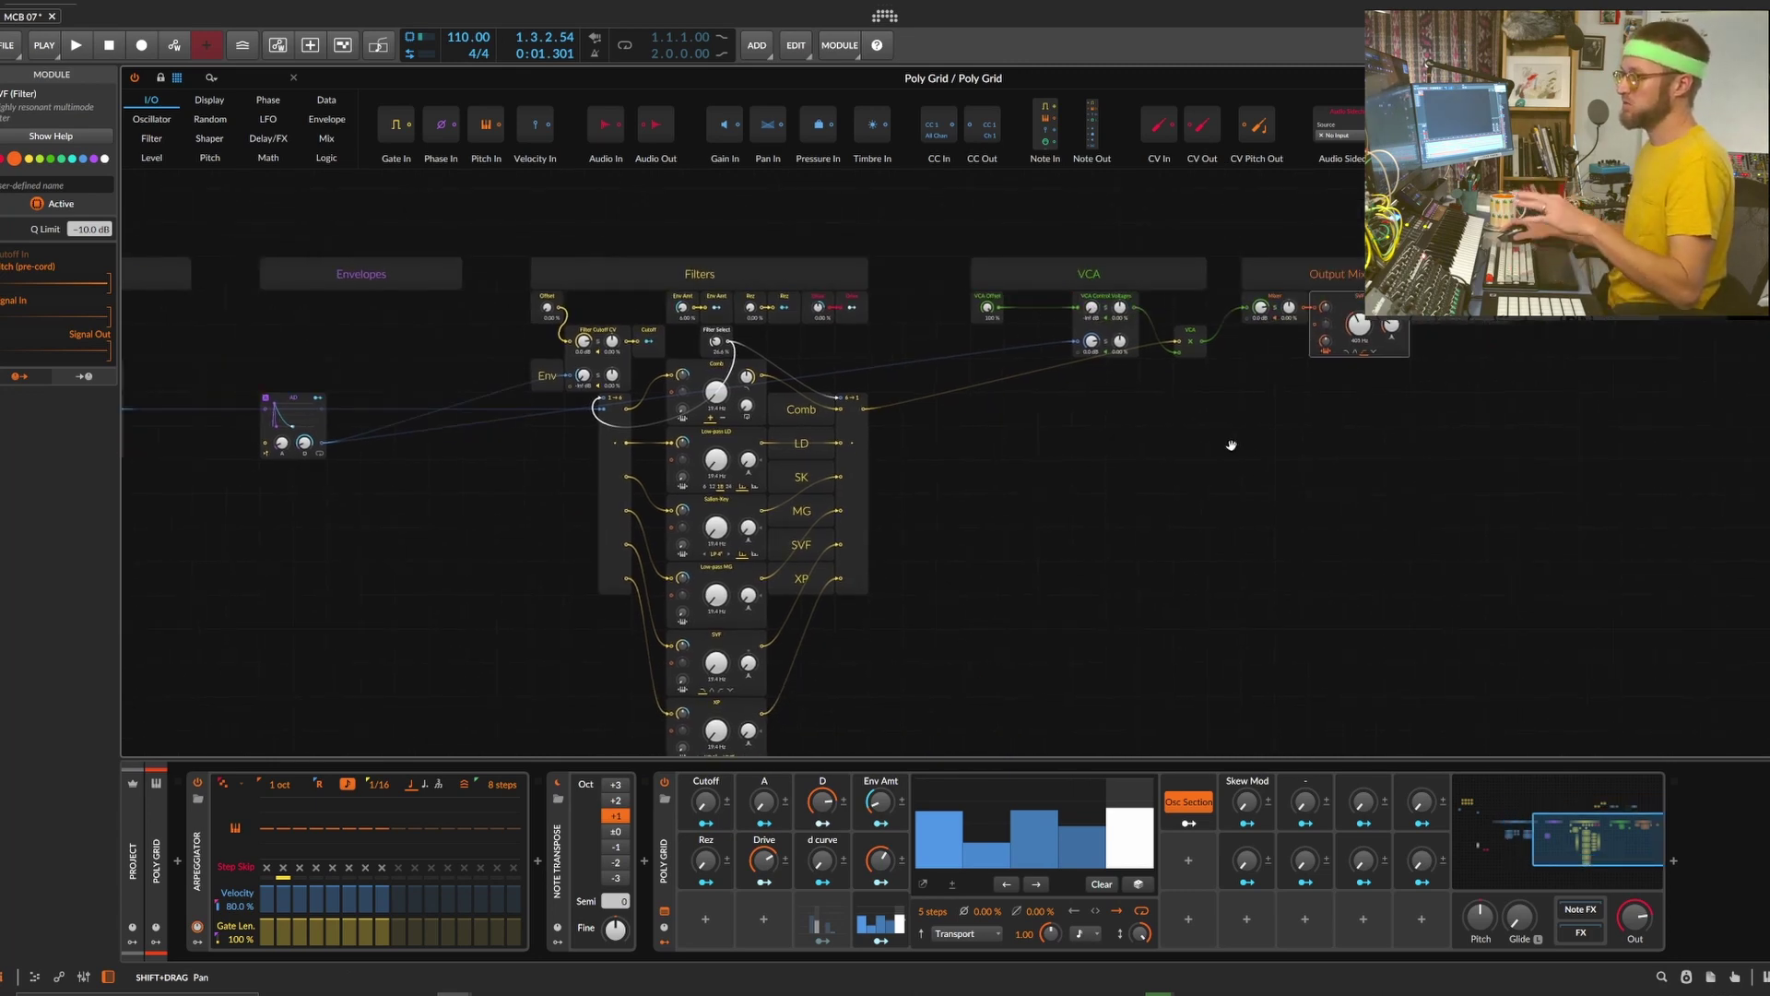
{"action": "scroll", "coordinate": [922, 497], "scroll_direction": "left", "scroll_amount": 5}
{"action": "scroll", "coordinate": [842, 605], "scroll_direction": "left", "scroll_amount": 3}
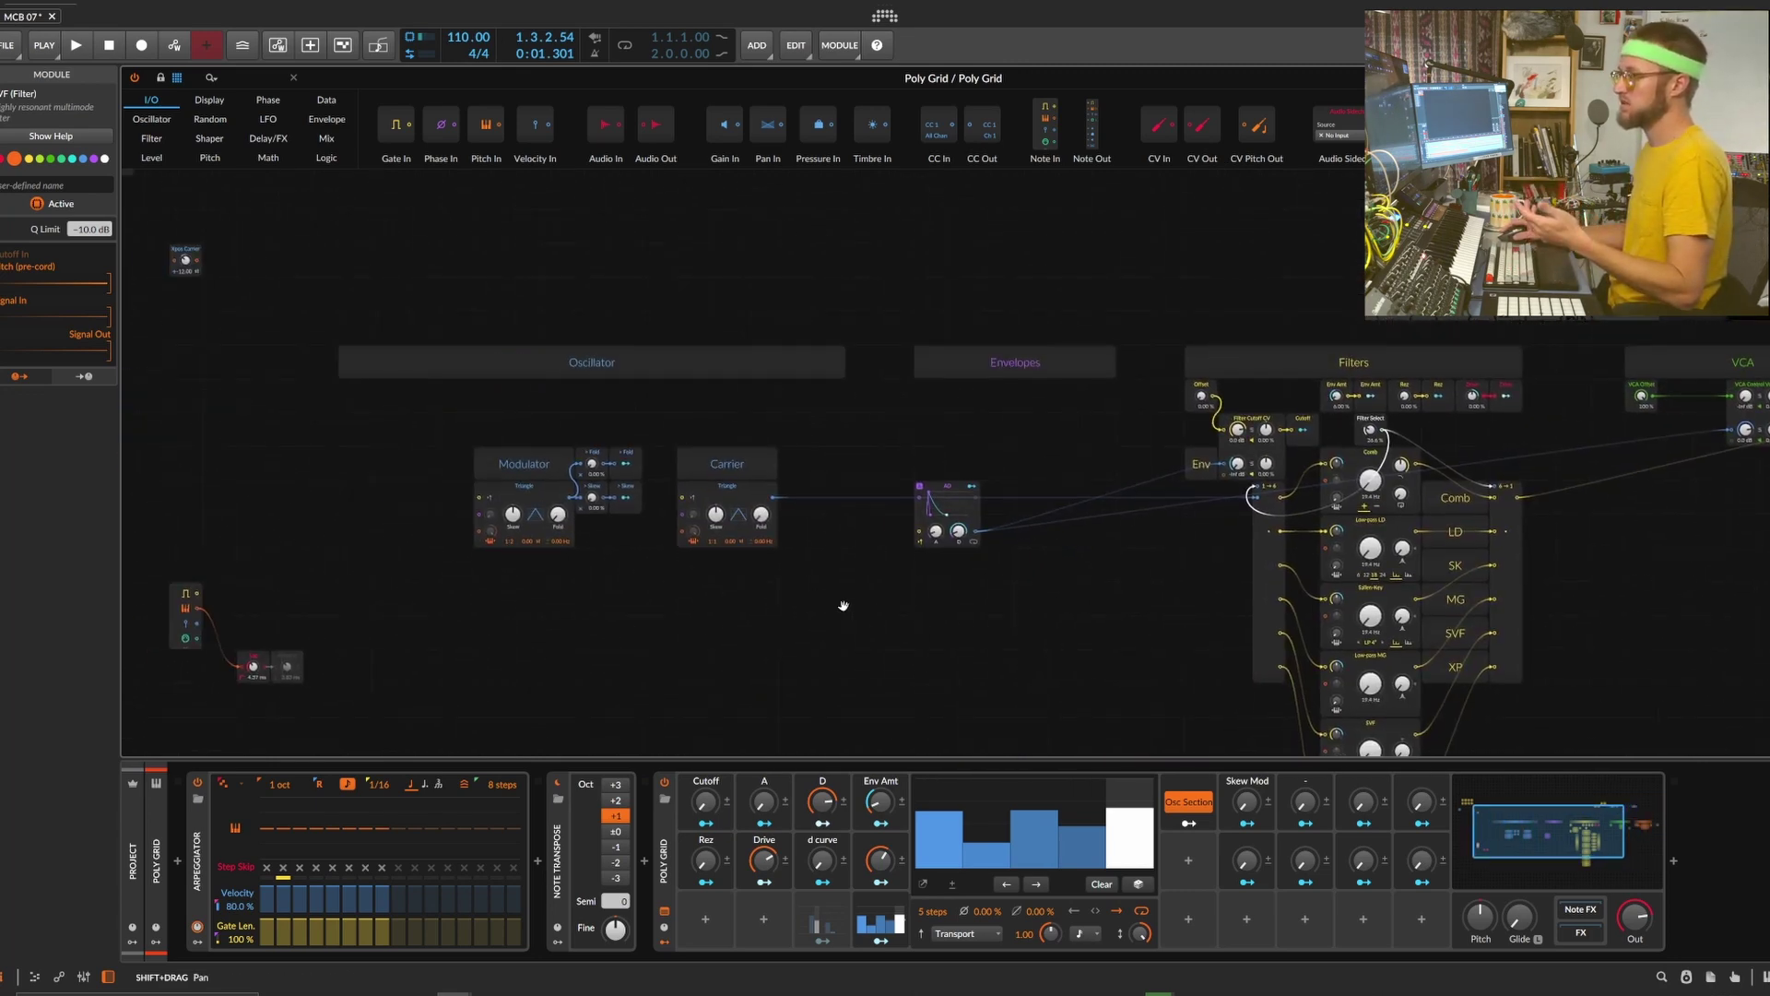
{"action": "left_click_drag", "start_coordinate": [658, 464], "coordinate": [805, 622]}
{"action": "scroll", "coordinate": [597, 454], "scroll_direction": "up", "scroll_amount": 3}
{"action": "left_click_drag", "start_coordinate": [708, 538], "coordinate": [909, 336]}
{"action": "left_click_drag", "start_coordinate": [316, 343], "coordinate": [722, 349]}
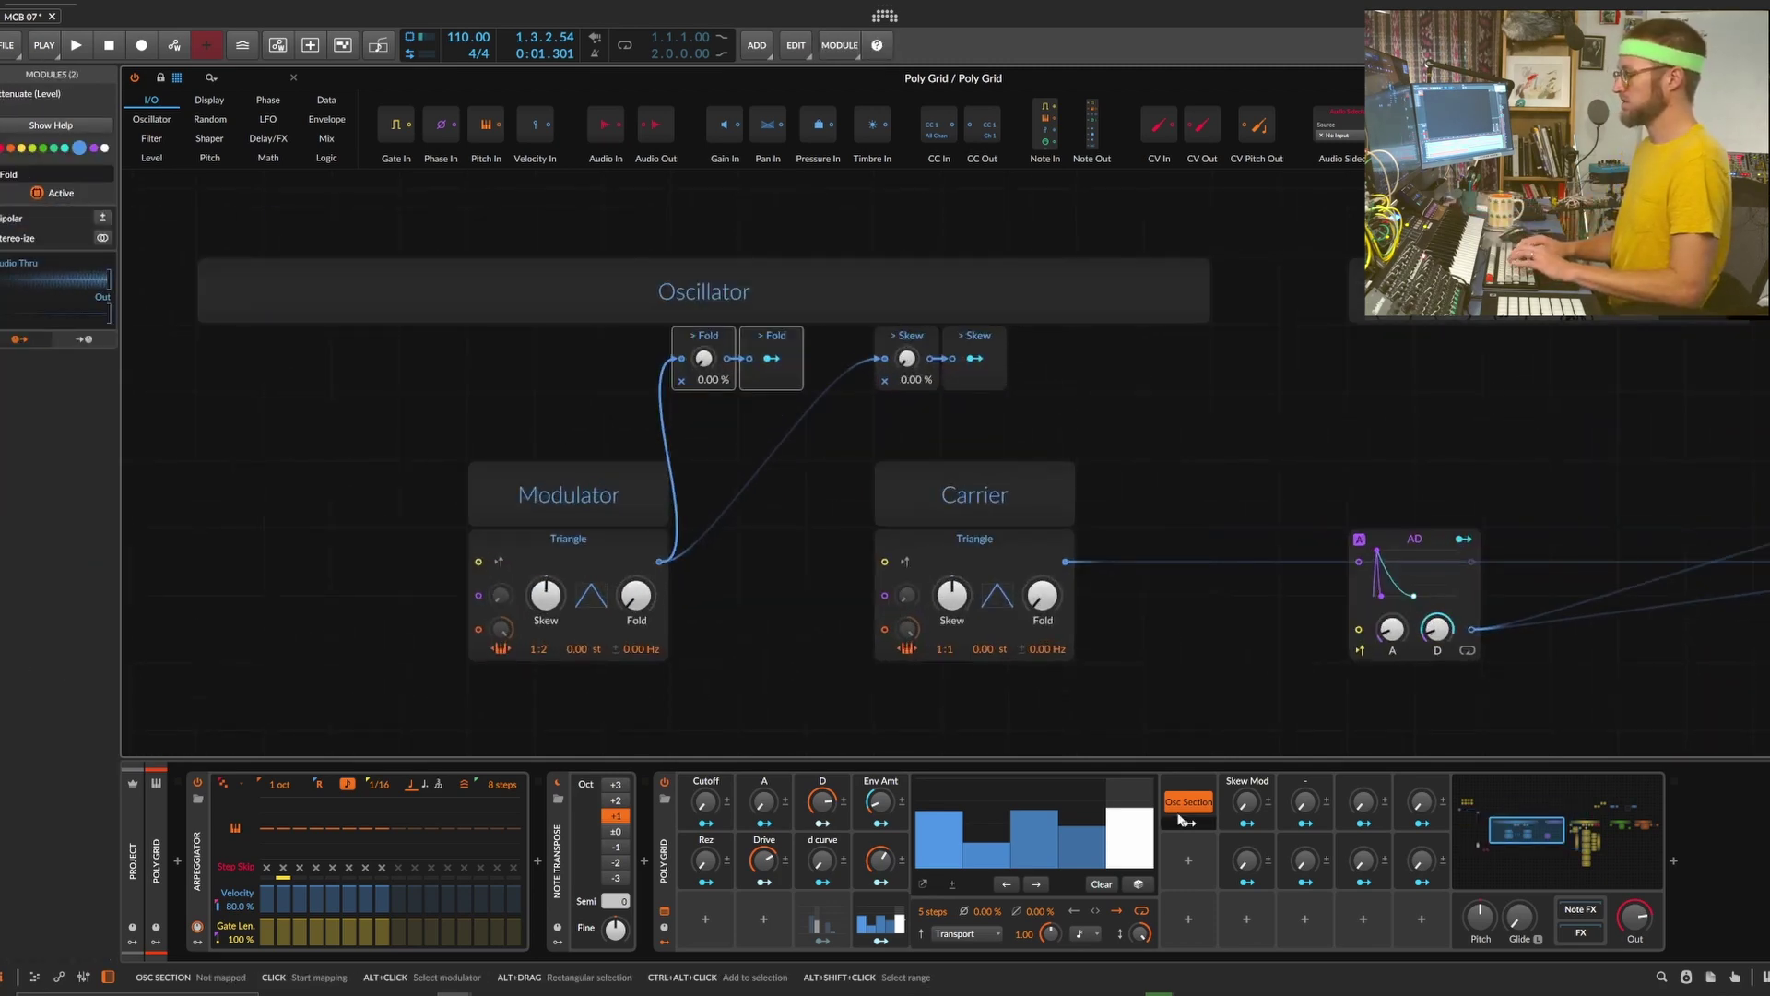
Hide the step sequencer editor and select the Skew Mod macro, the unnamed macro below it, and the oscillator section button
{"action": "left_click", "coordinate": [1215, 803]}
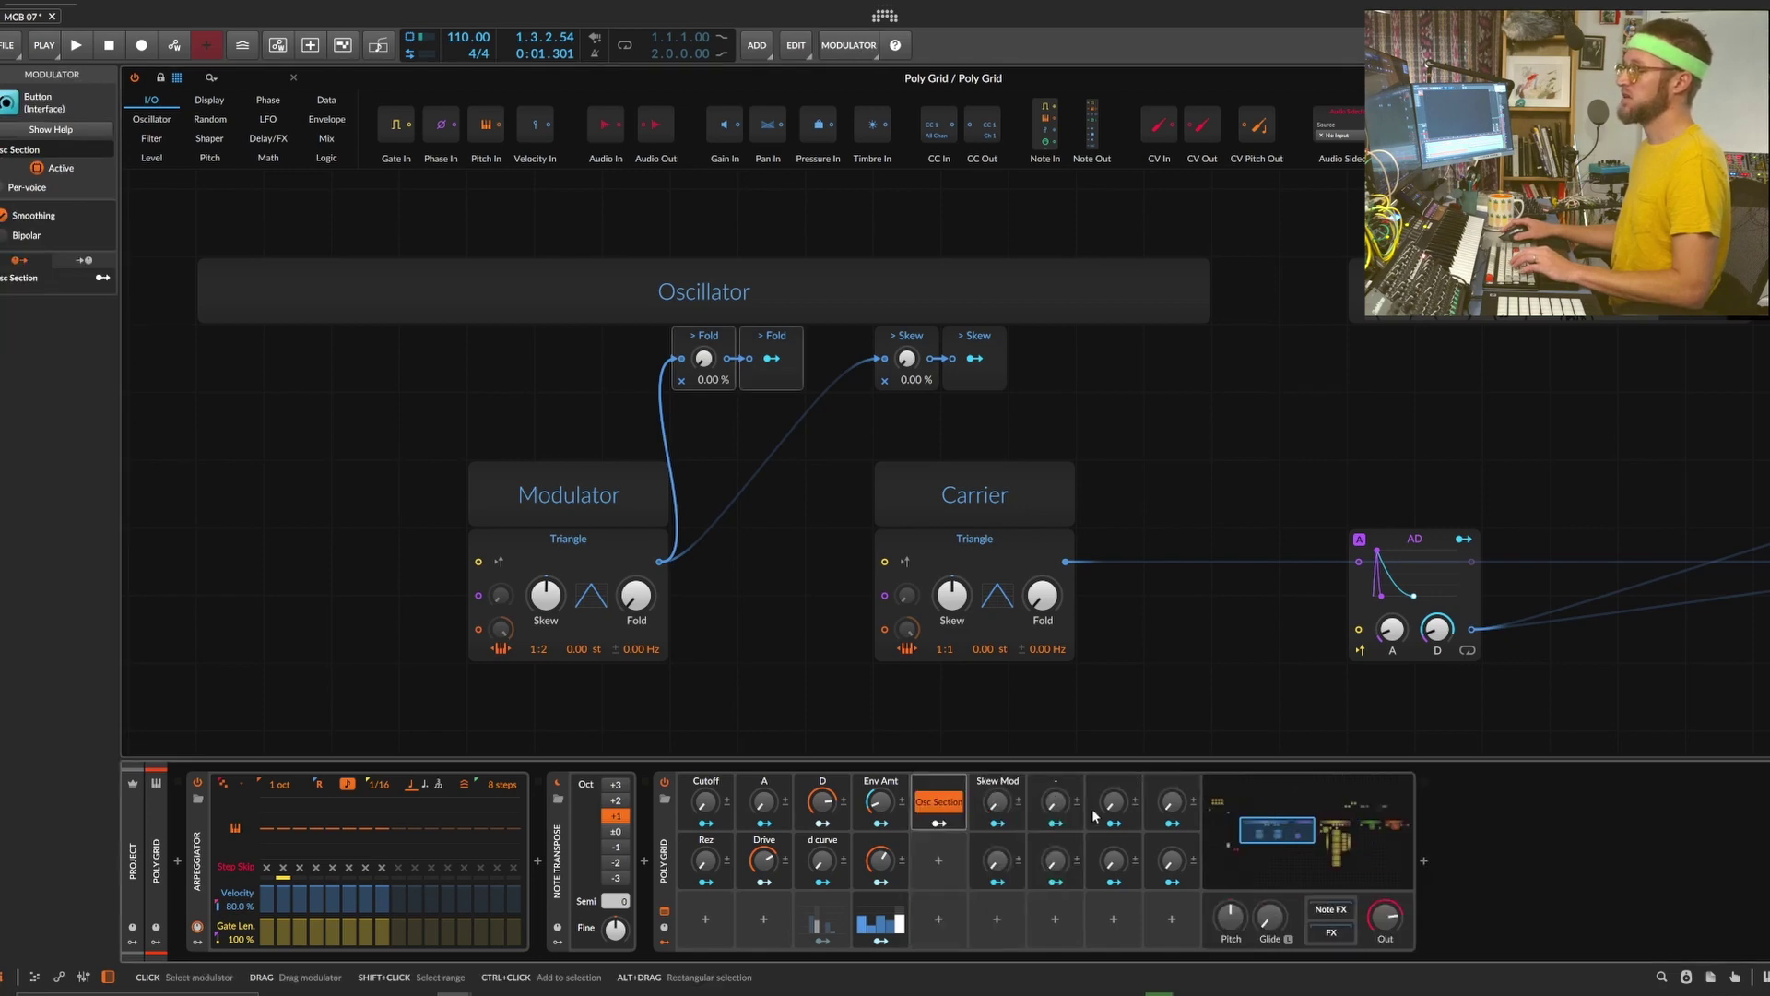
{"action": "left_click", "coordinate": [977, 807]}
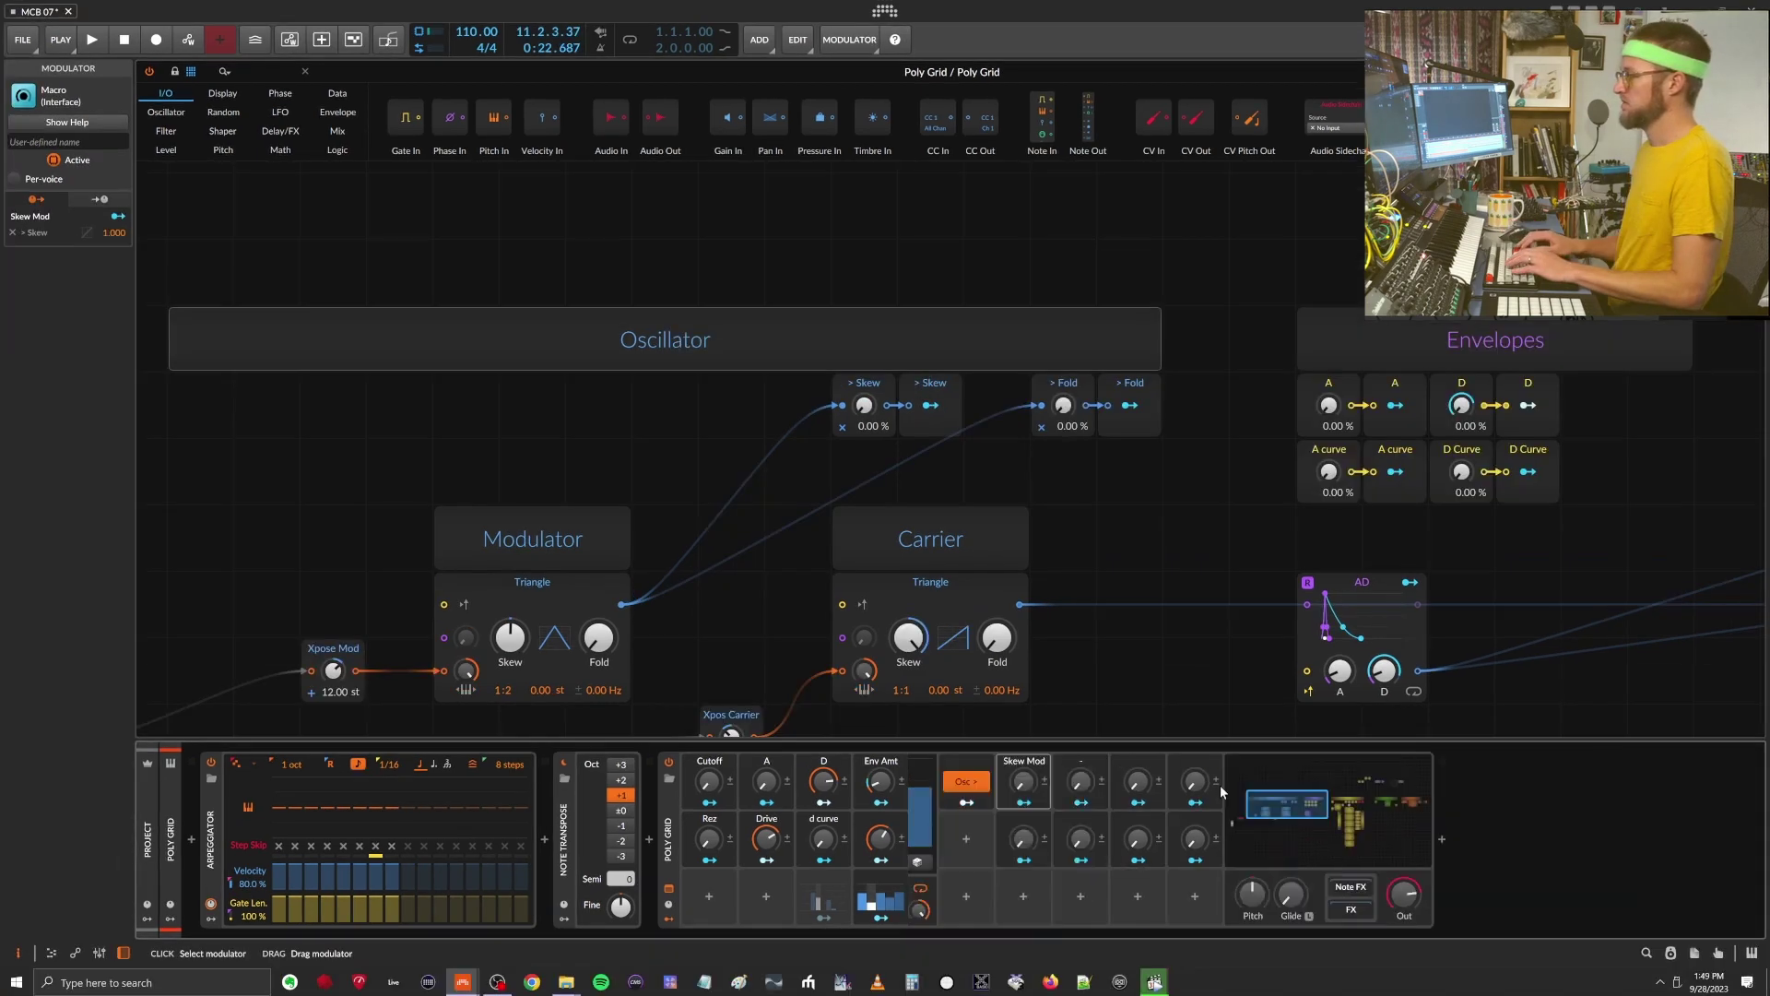
{"action": "left_click", "coordinate": [985, 838]}
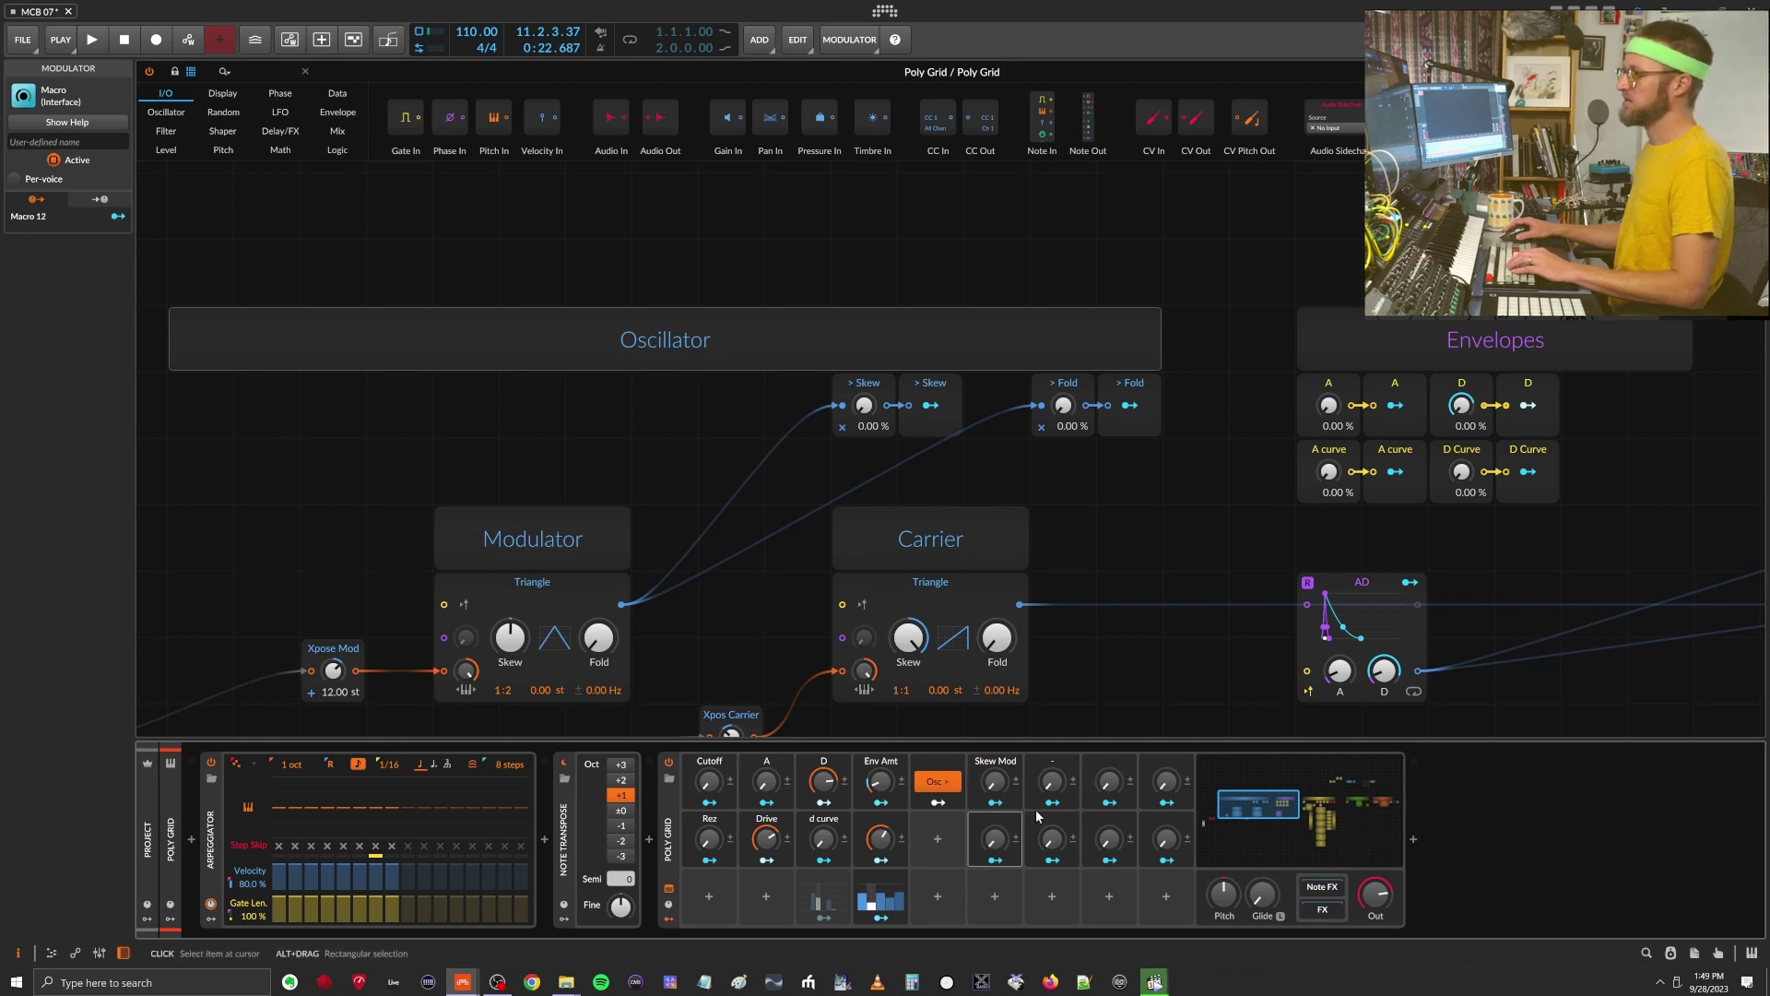
{"action": "left_click", "coordinate": [937, 781]}
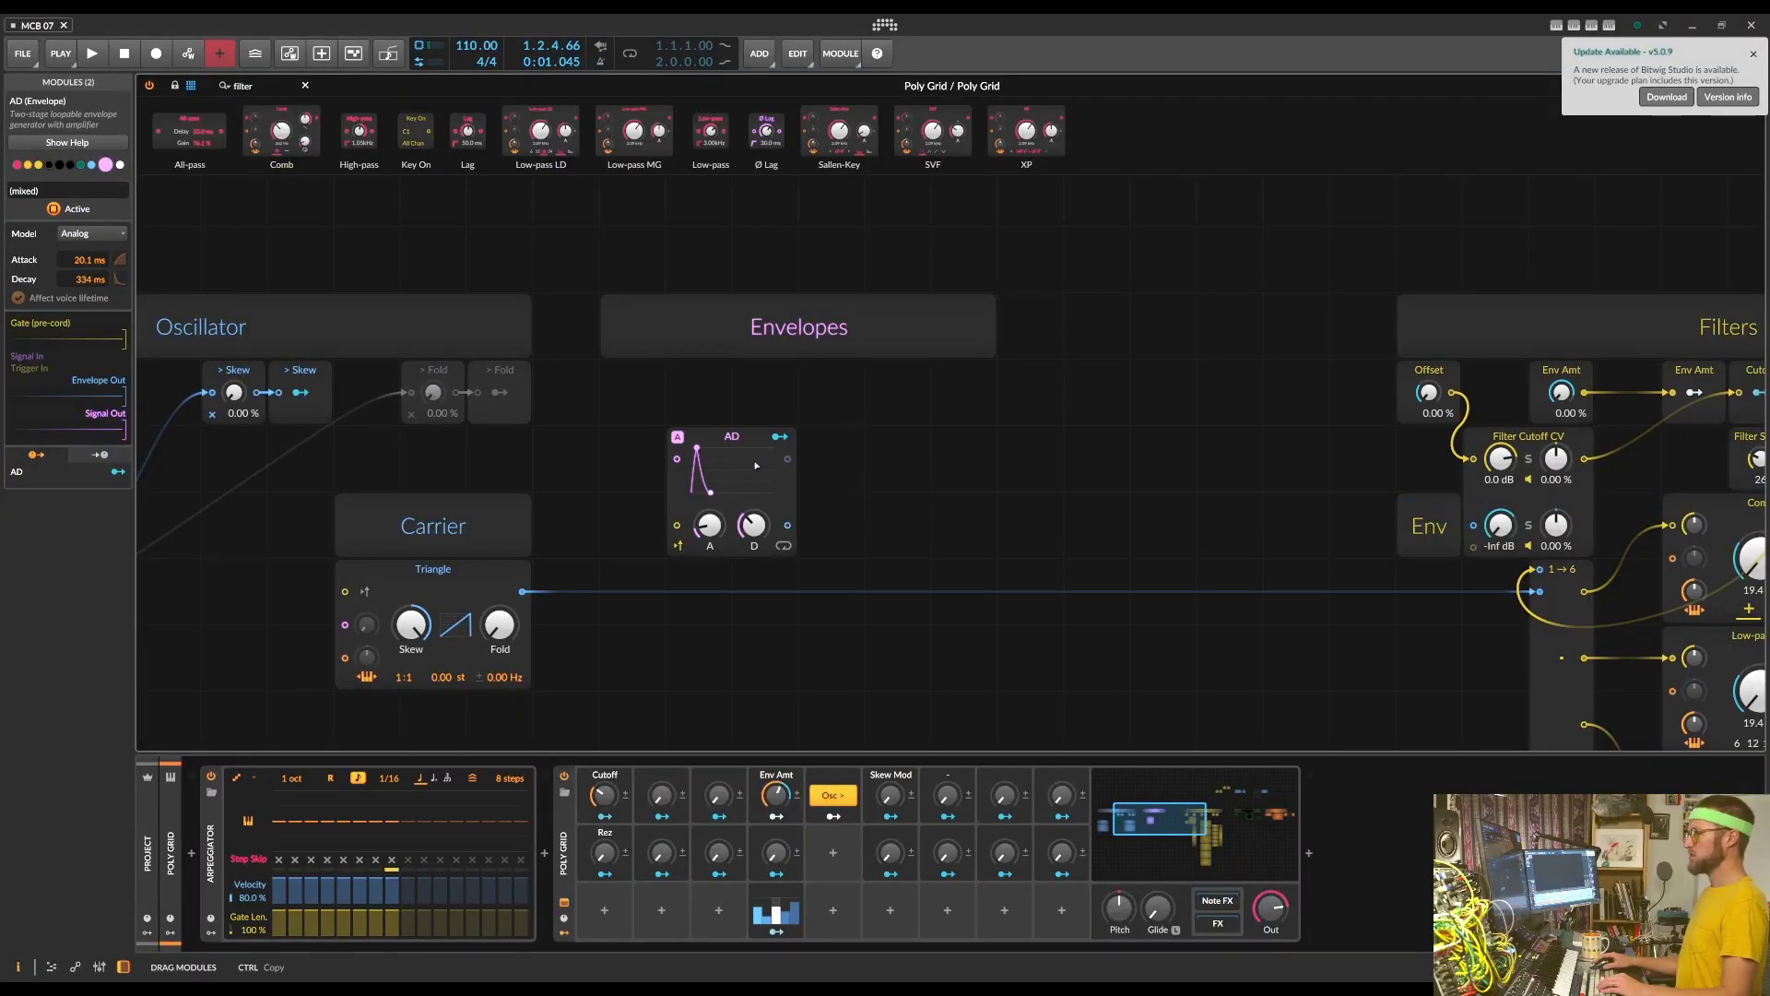
Realign the Envelopes label and AD module, and add four value and Modulator Out pairs under the label named A, D, A curve and D Curve
{"action": "left_click_drag", "start_coordinate": [756, 465], "coordinate": [853, 451]}
{"action": "left_click_drag", "start_coordinate": [832, 445], "coordinate": [743, 503]}
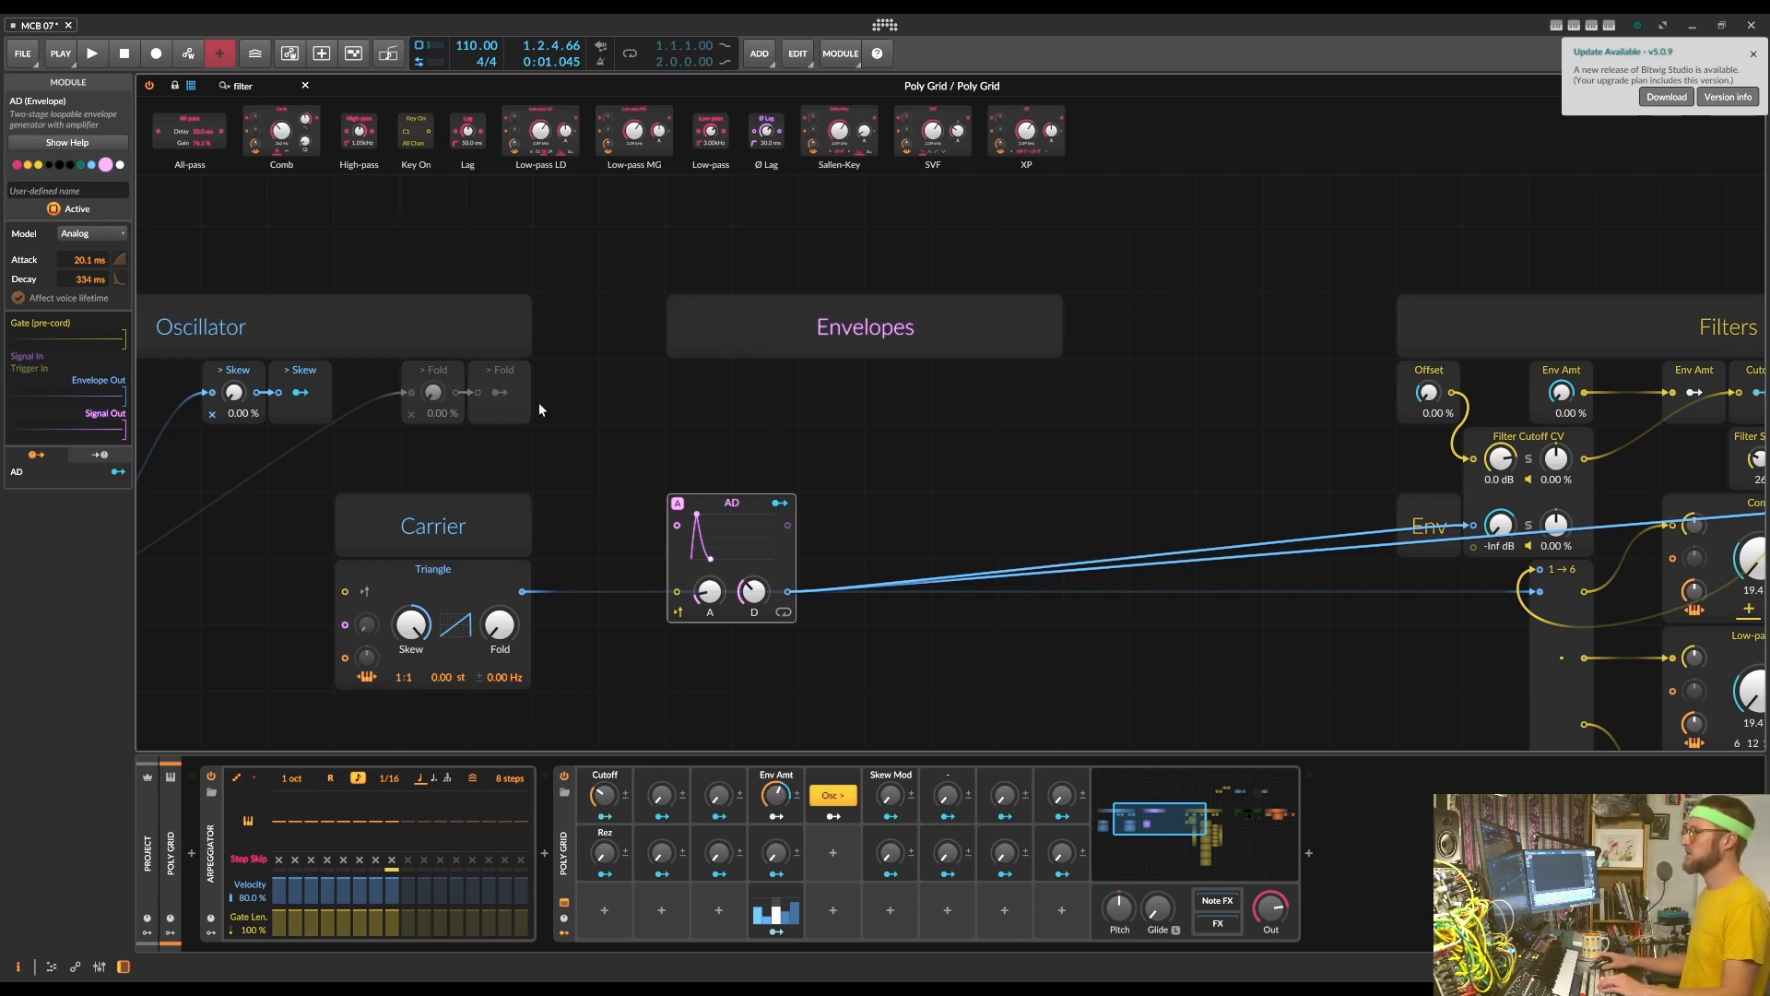
{"action": "scroll", "coordinate": [586, 384], "scroll_direction": "down", "scroll_amount": 3}
{"action": "left_click_drag", "start_coordinate": [1096, 378], "coordinate": [335, 648]}
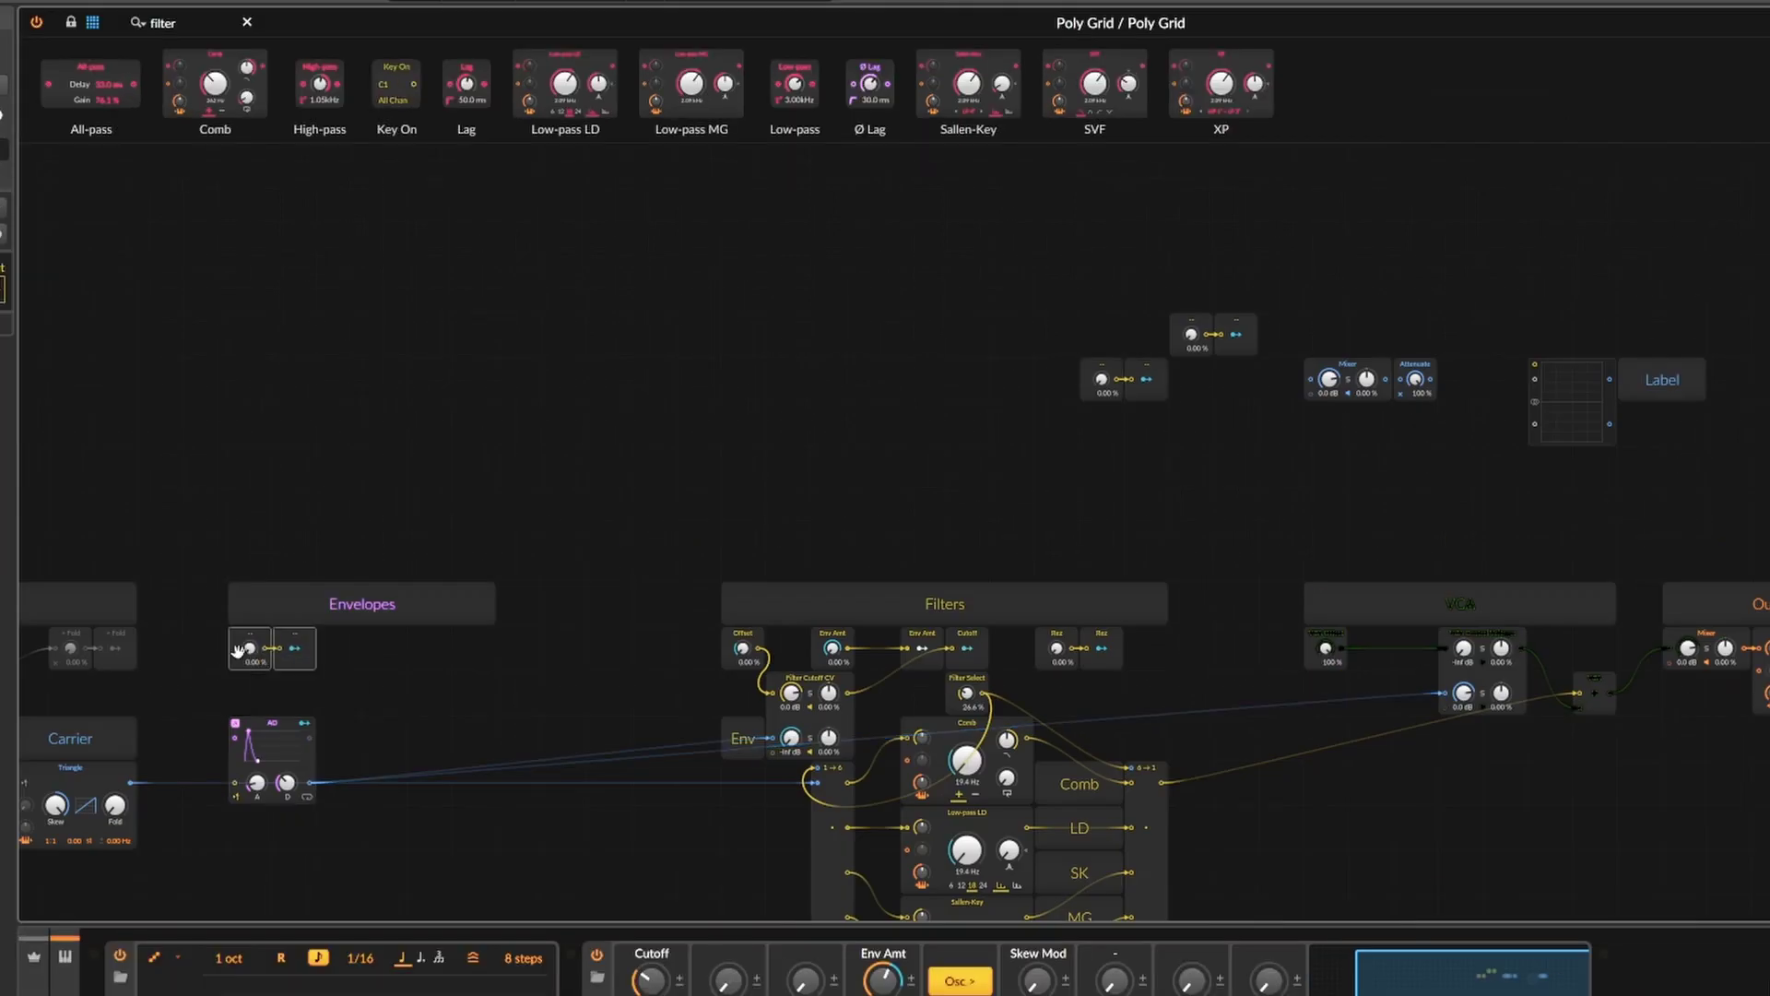
{"action": "left_click_drag", "start_coordinate": [335, 648], "coordinate": [237, 691]}
{"action": "left_click", "coordinate": [295, 648]}
{"action": "left_click", "coordinate": [384, 648]}
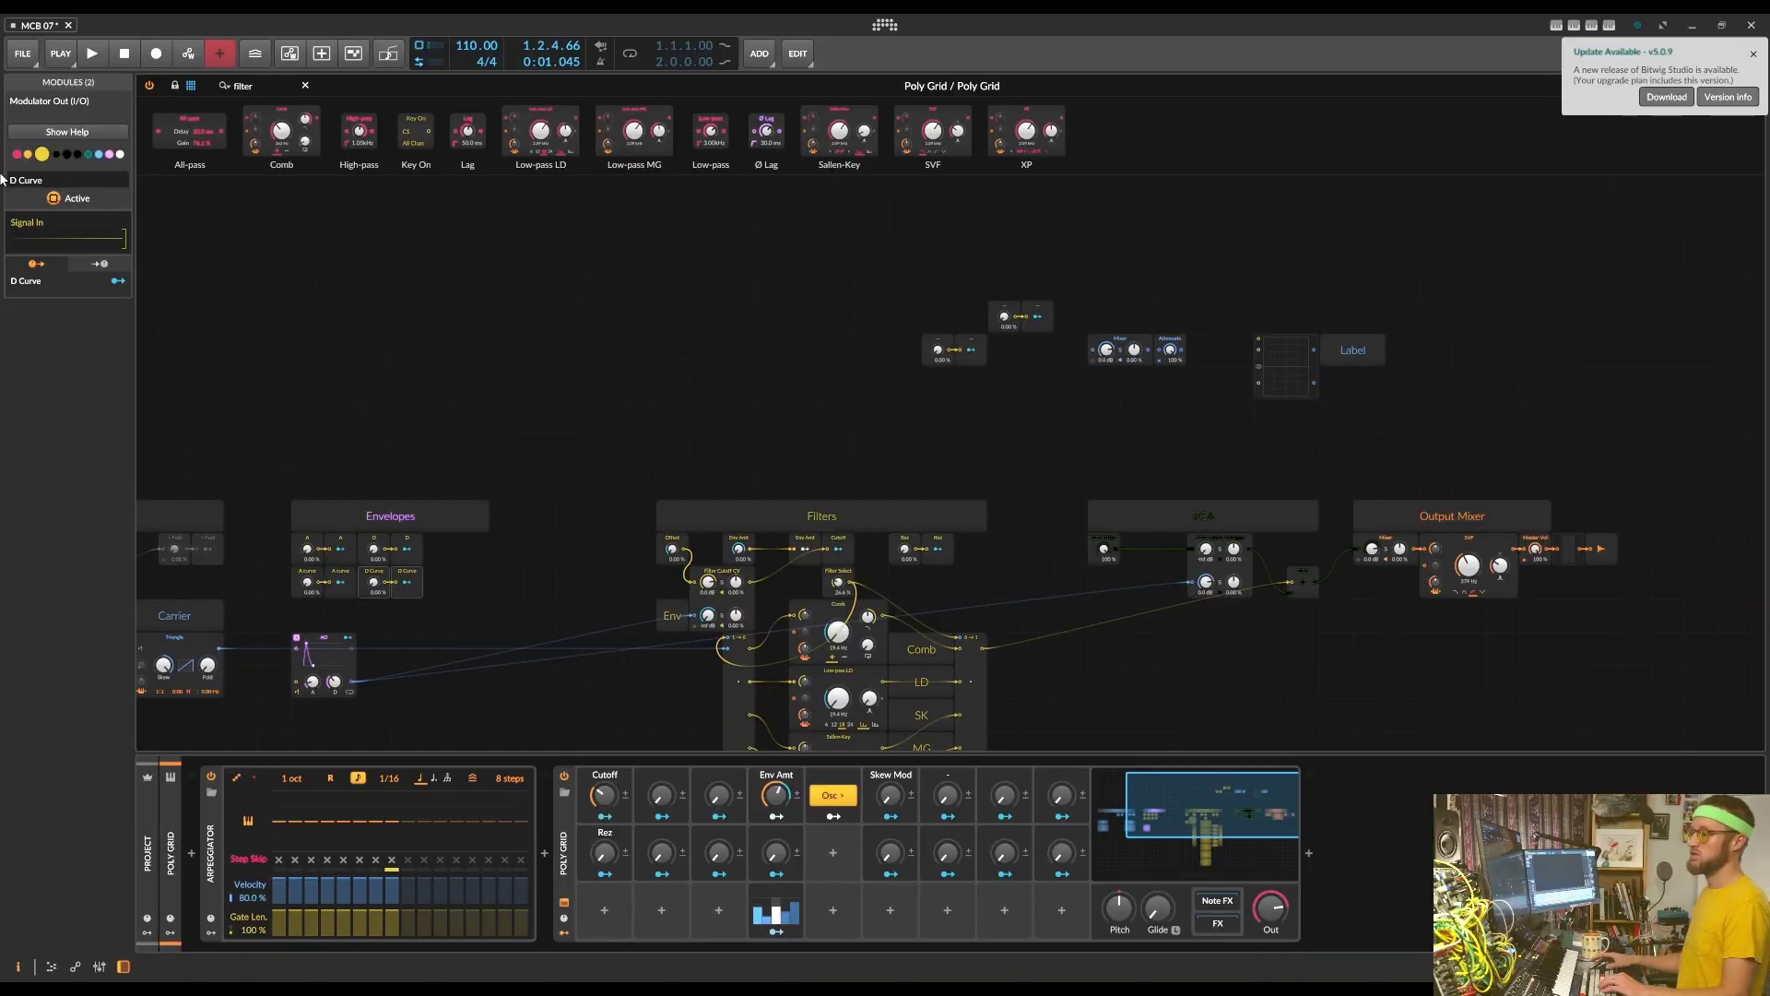
Lower the AD envelope's attack and decay to zero, and map the Envelopes modulator outputs to its attack, decay and curves at 2.000
{"action": "left_click", "coordinate": [321, 650]}
{"action": "scroll", "coordinate": [1023, 360], "scroll_direction": "up", "scroll_amount": 3}
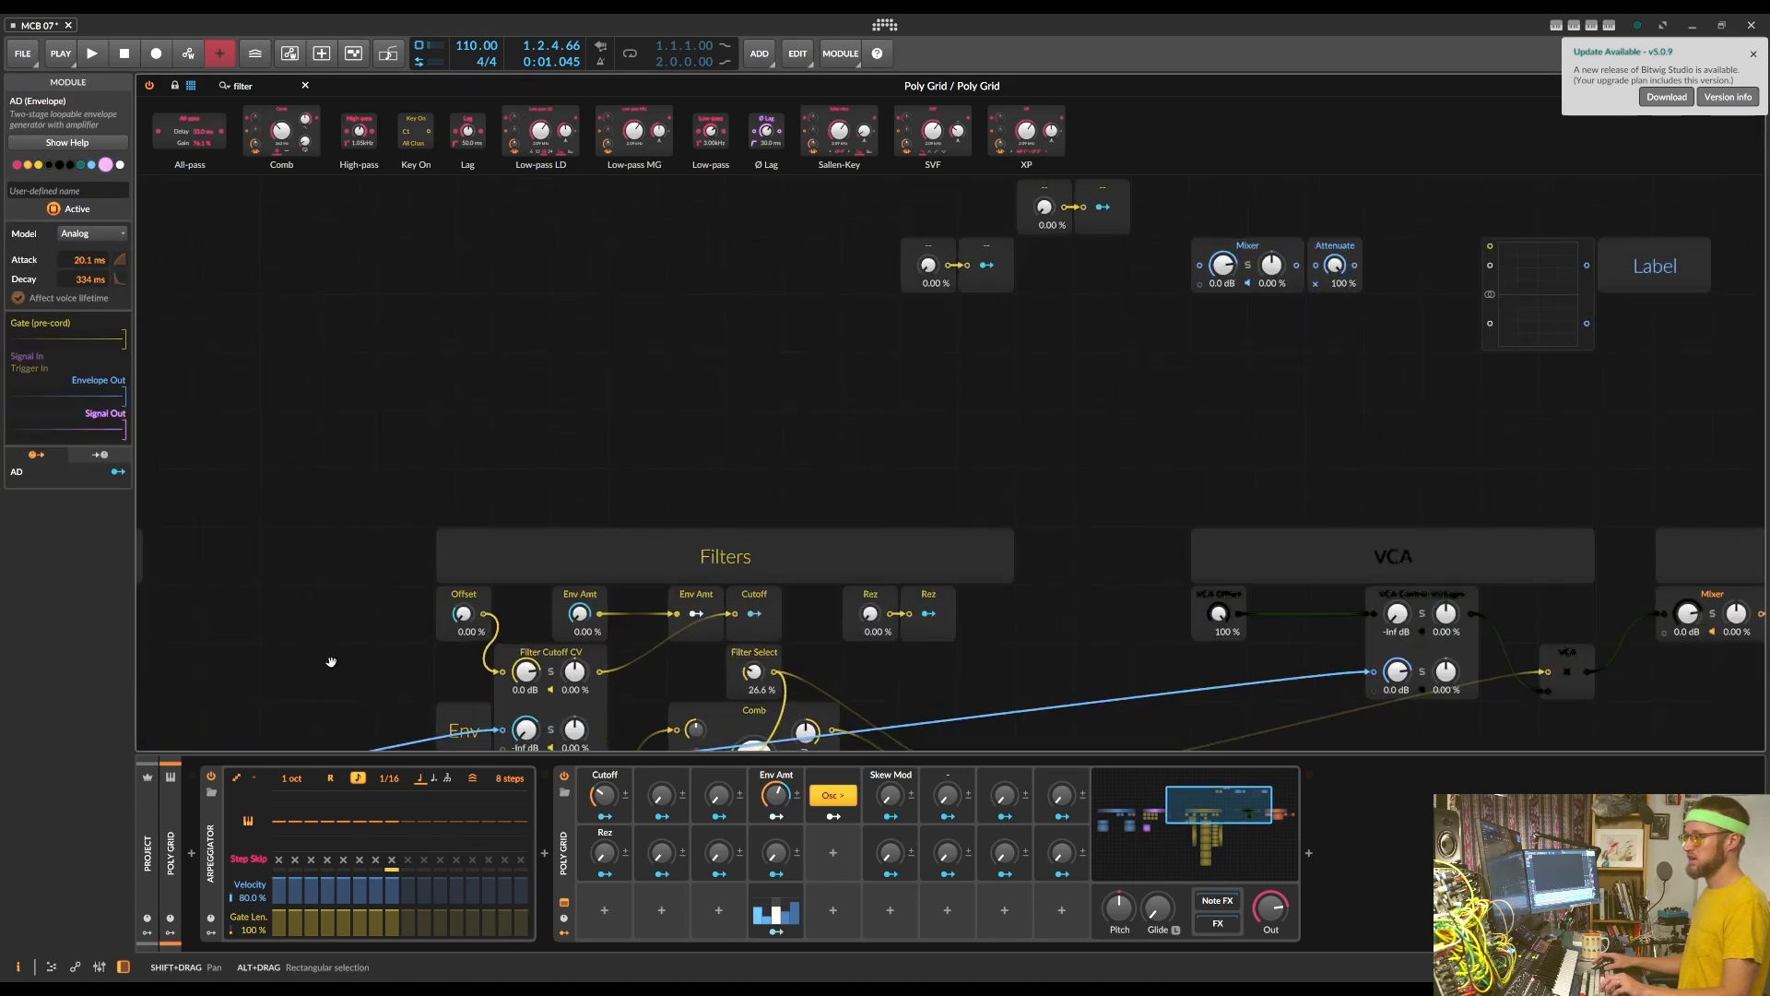
{"action": "left_click_drag", "start_coordinate": [1023, 360], "coordinate": [1122, 329]}
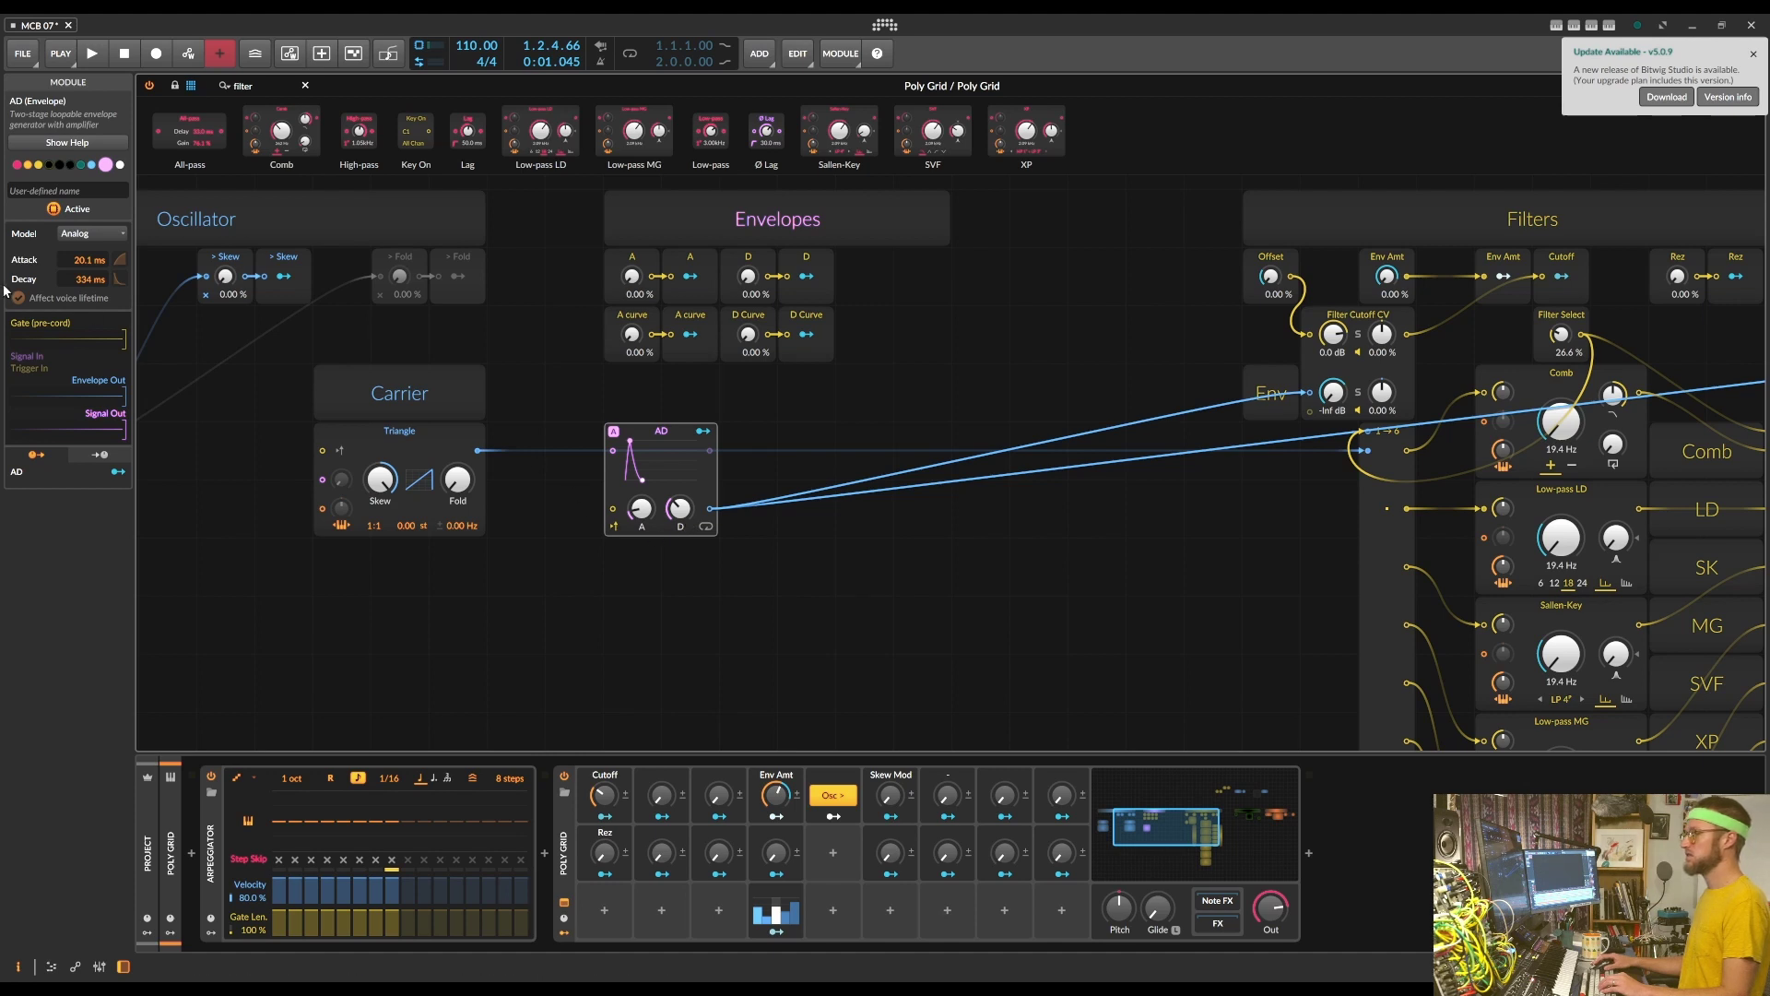
{"action": "left_click_drag", "start_coordinate": [641, 510], "coordinate": [680, 590]}
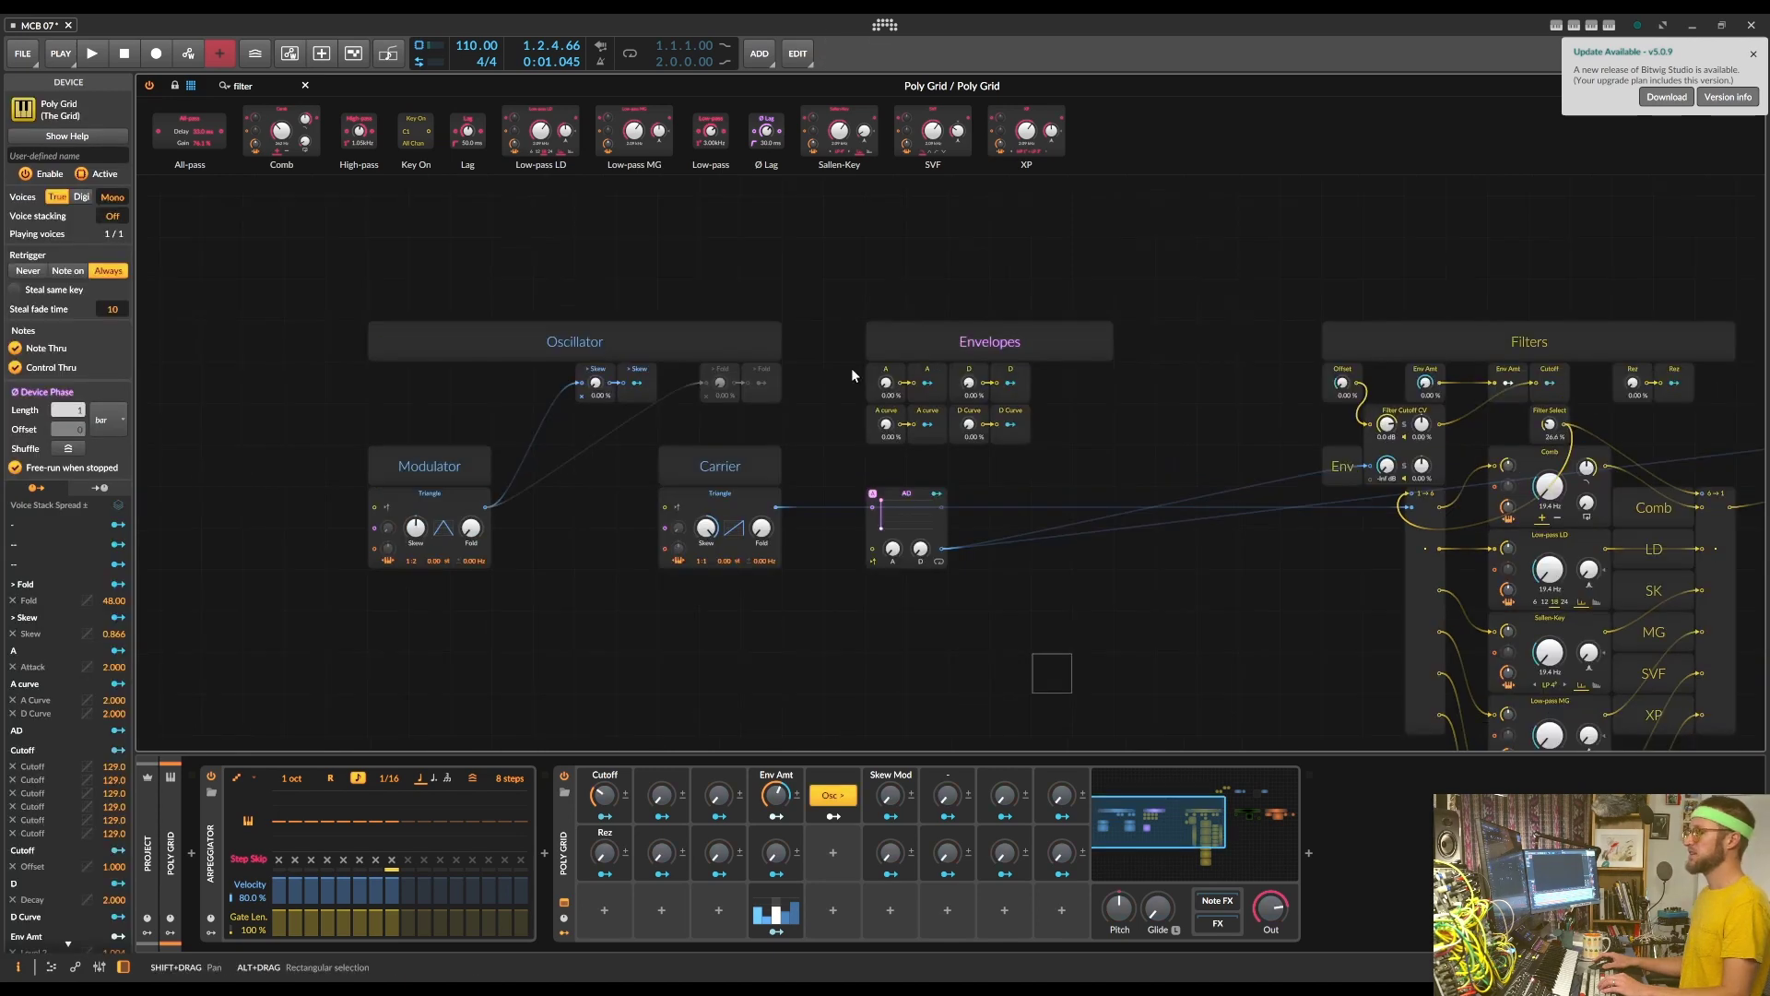
Name the four unnamed macros beside Cutoff and Rez "A", "D", "a curve" and "d curve"
{"action": "left_click", "coordinate": [665, 777]}
{"action": "type", "text": "A"}
{"action": "left_click", "coordinate": [732, 775]}
{"action": "type", "text": "D"}
{"action": "left_click", "coordinate": [669, 829]}
{"action": "type", "text": "a curve"}
{"action": "left_click", "coordinate": [719, 831]}
{"action": "type", "text": "d curve"}
{"action": "key", "text": "Return"}
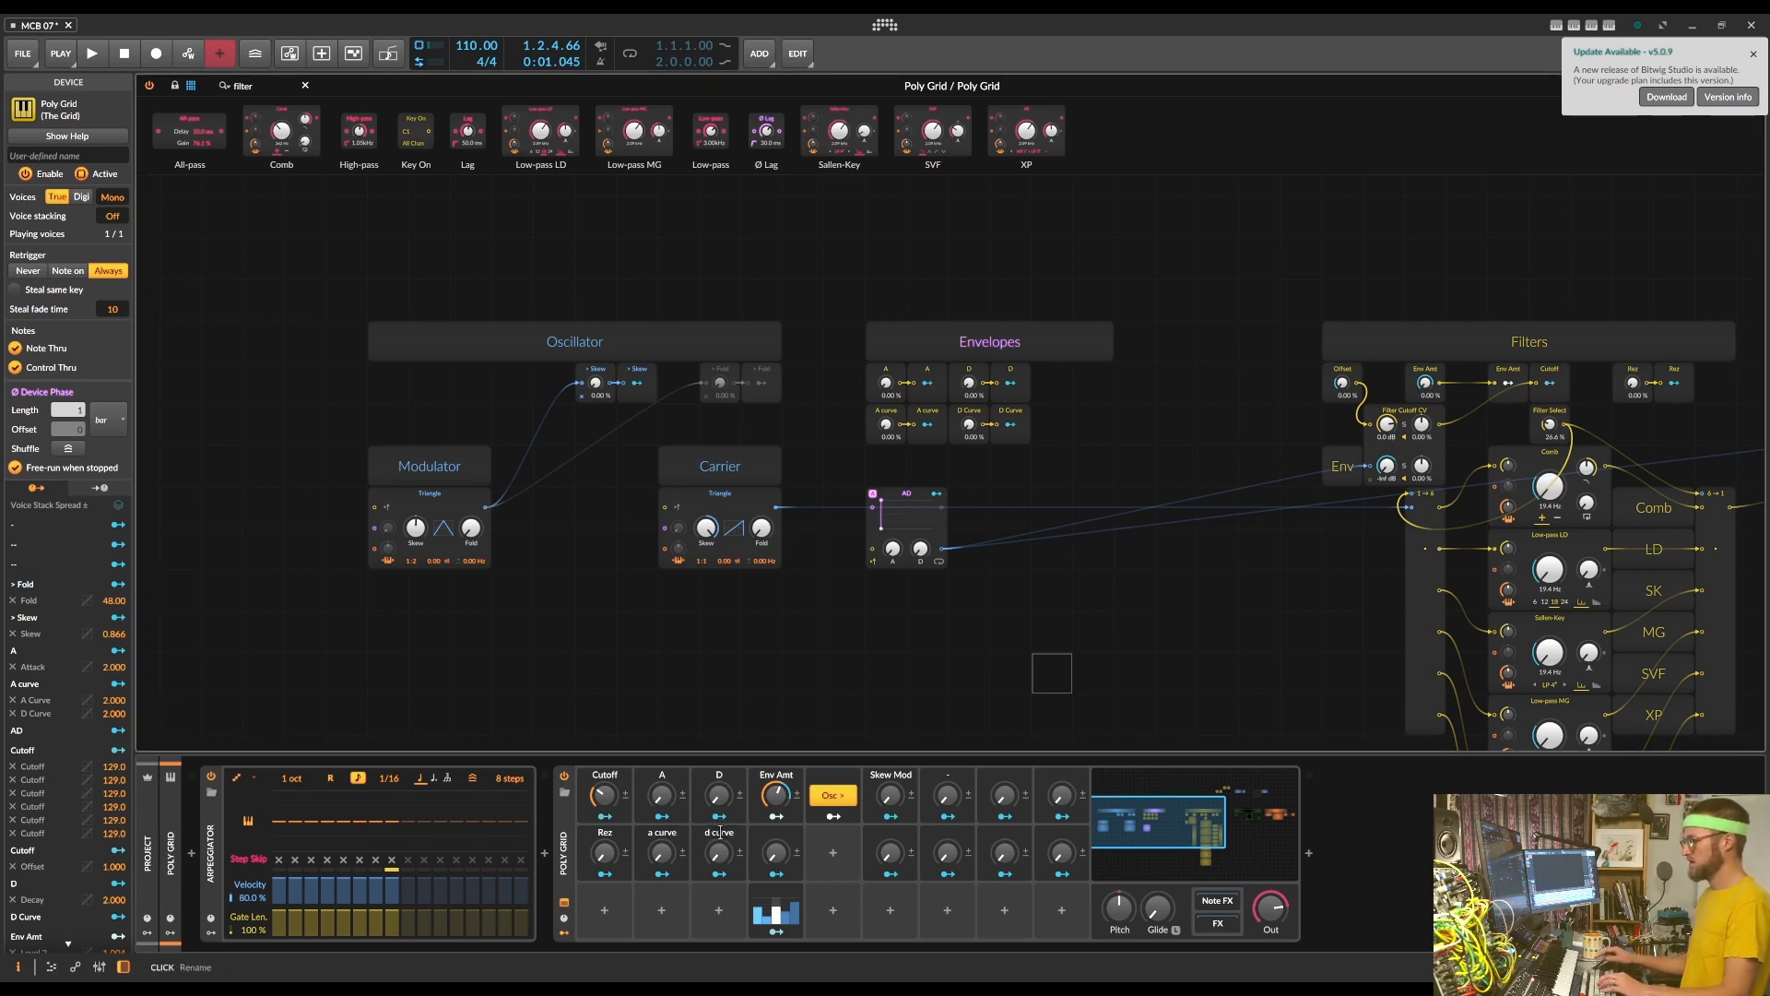
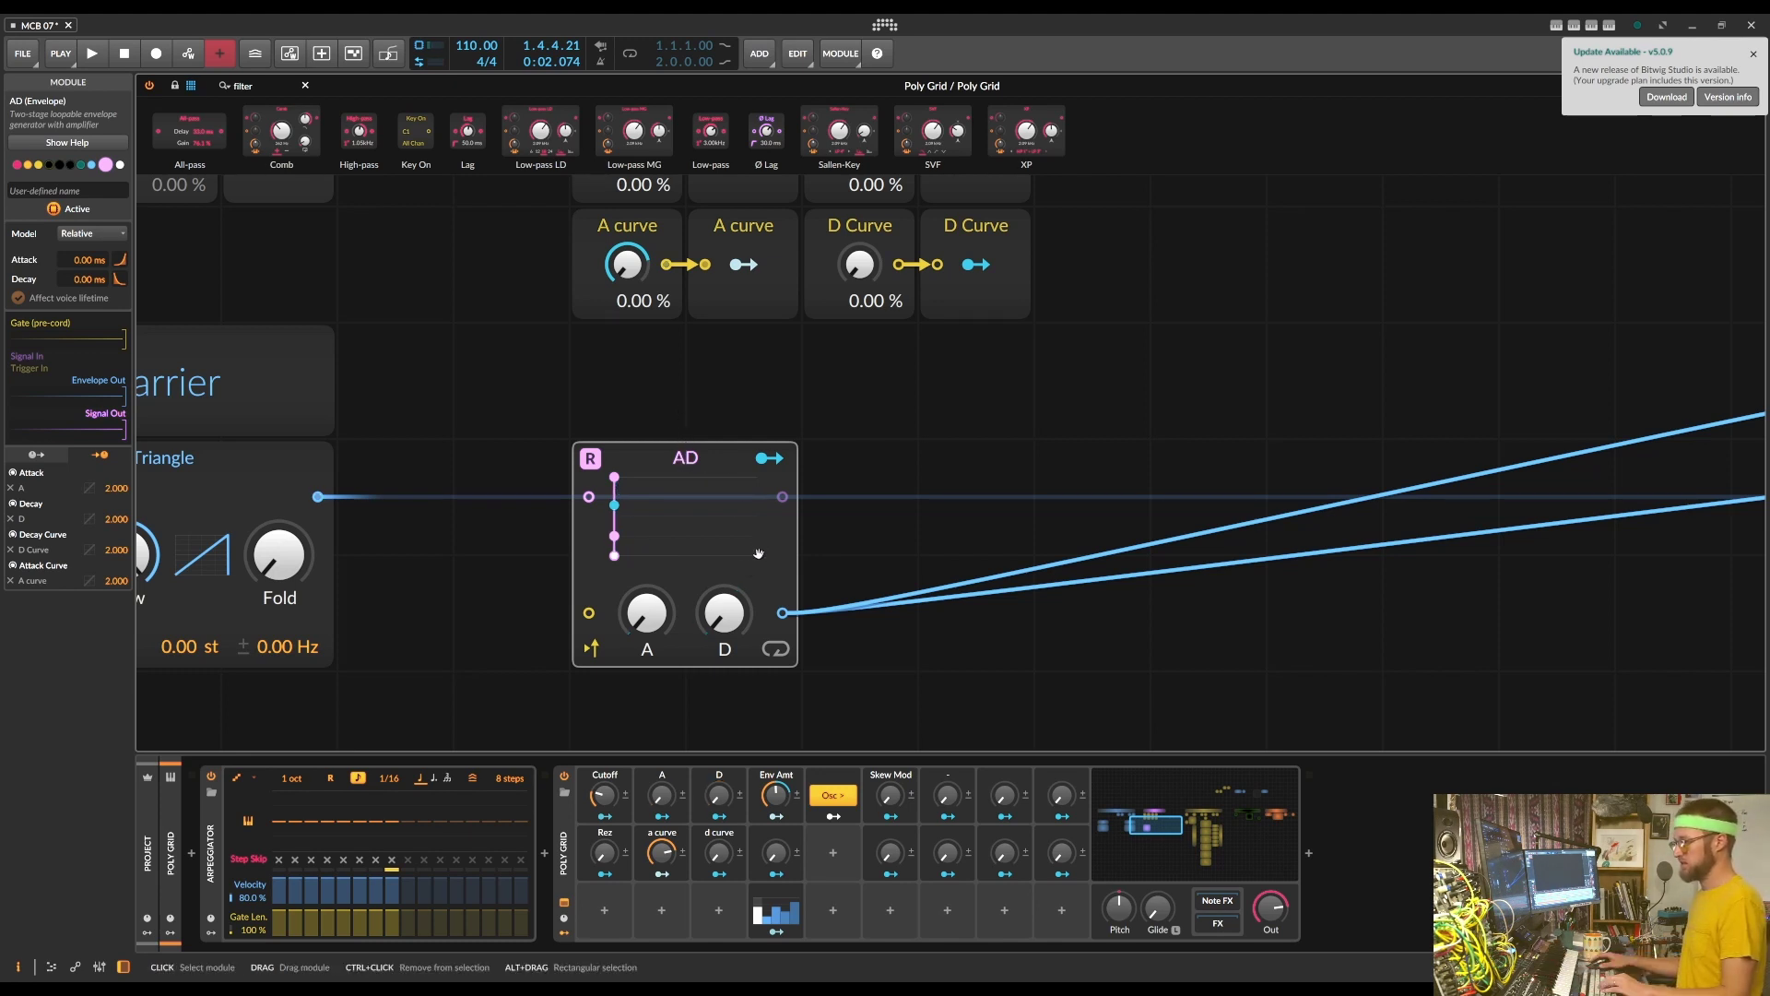
Adjust the AD envelope during playback to an attack of 6.71 ms and a decay of 8.00 ms
{"action": "key", "text": "space"}
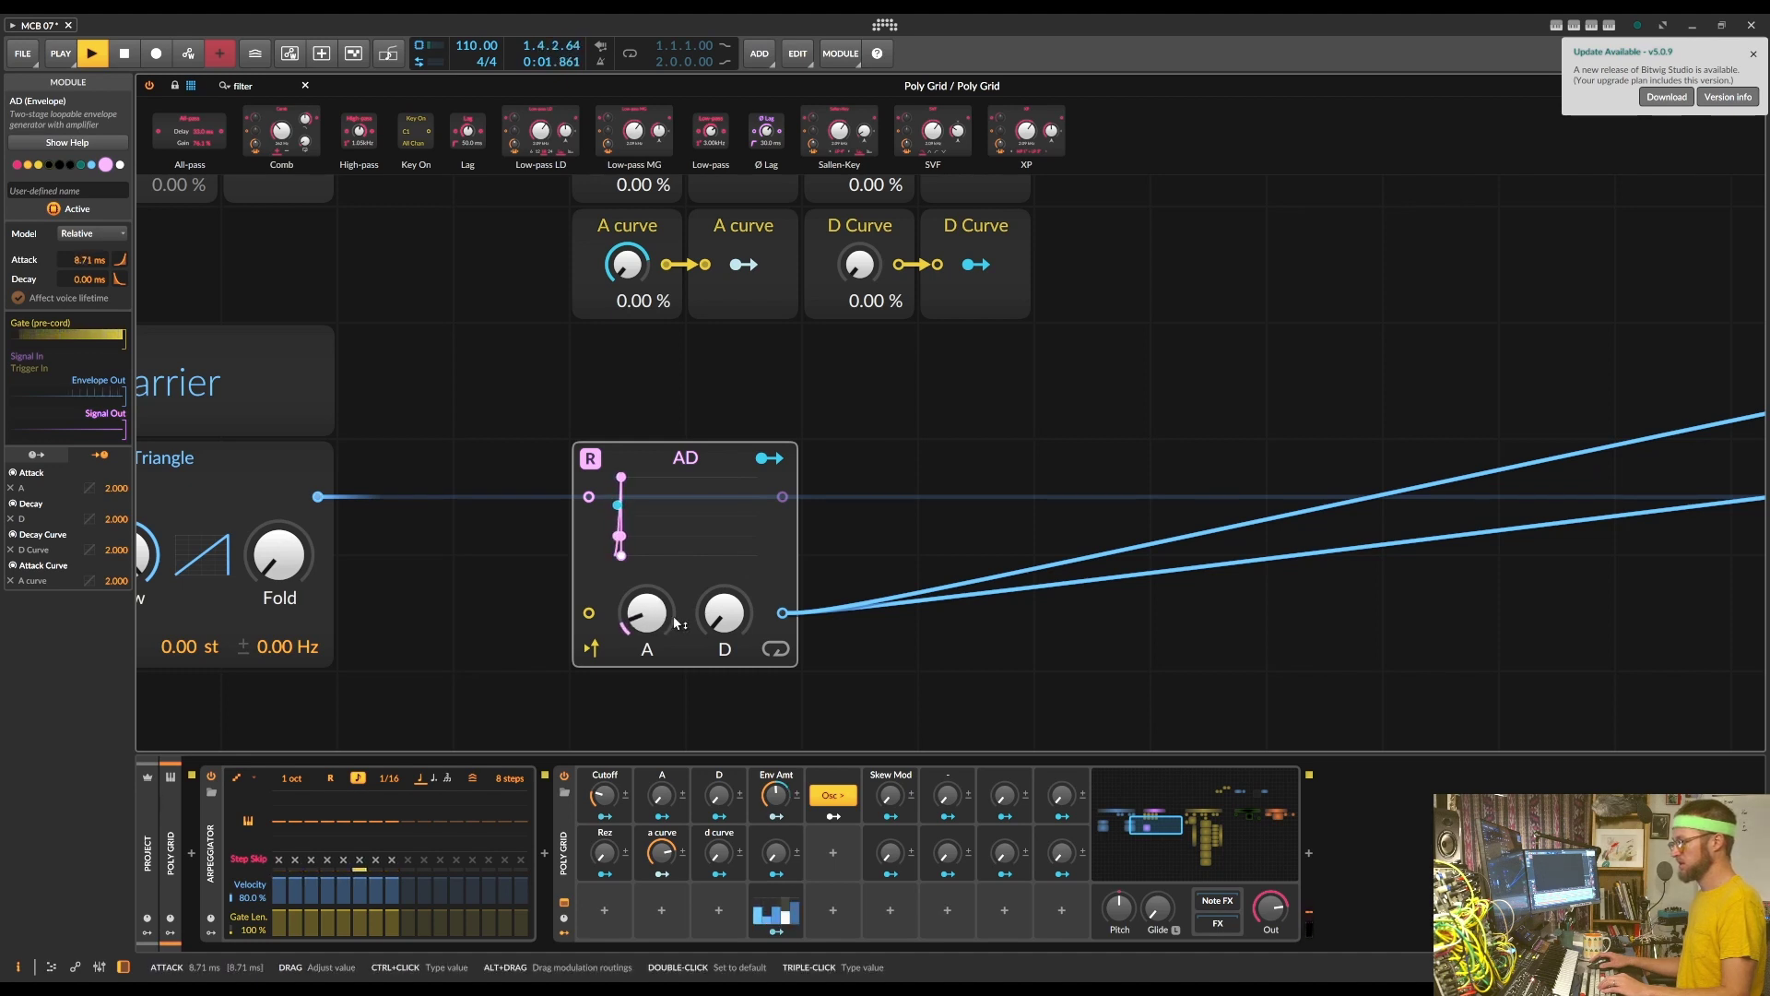
{"action": "left_click_drag", "start_coordinate": [724, 612], "coordinate": [647, 612]}
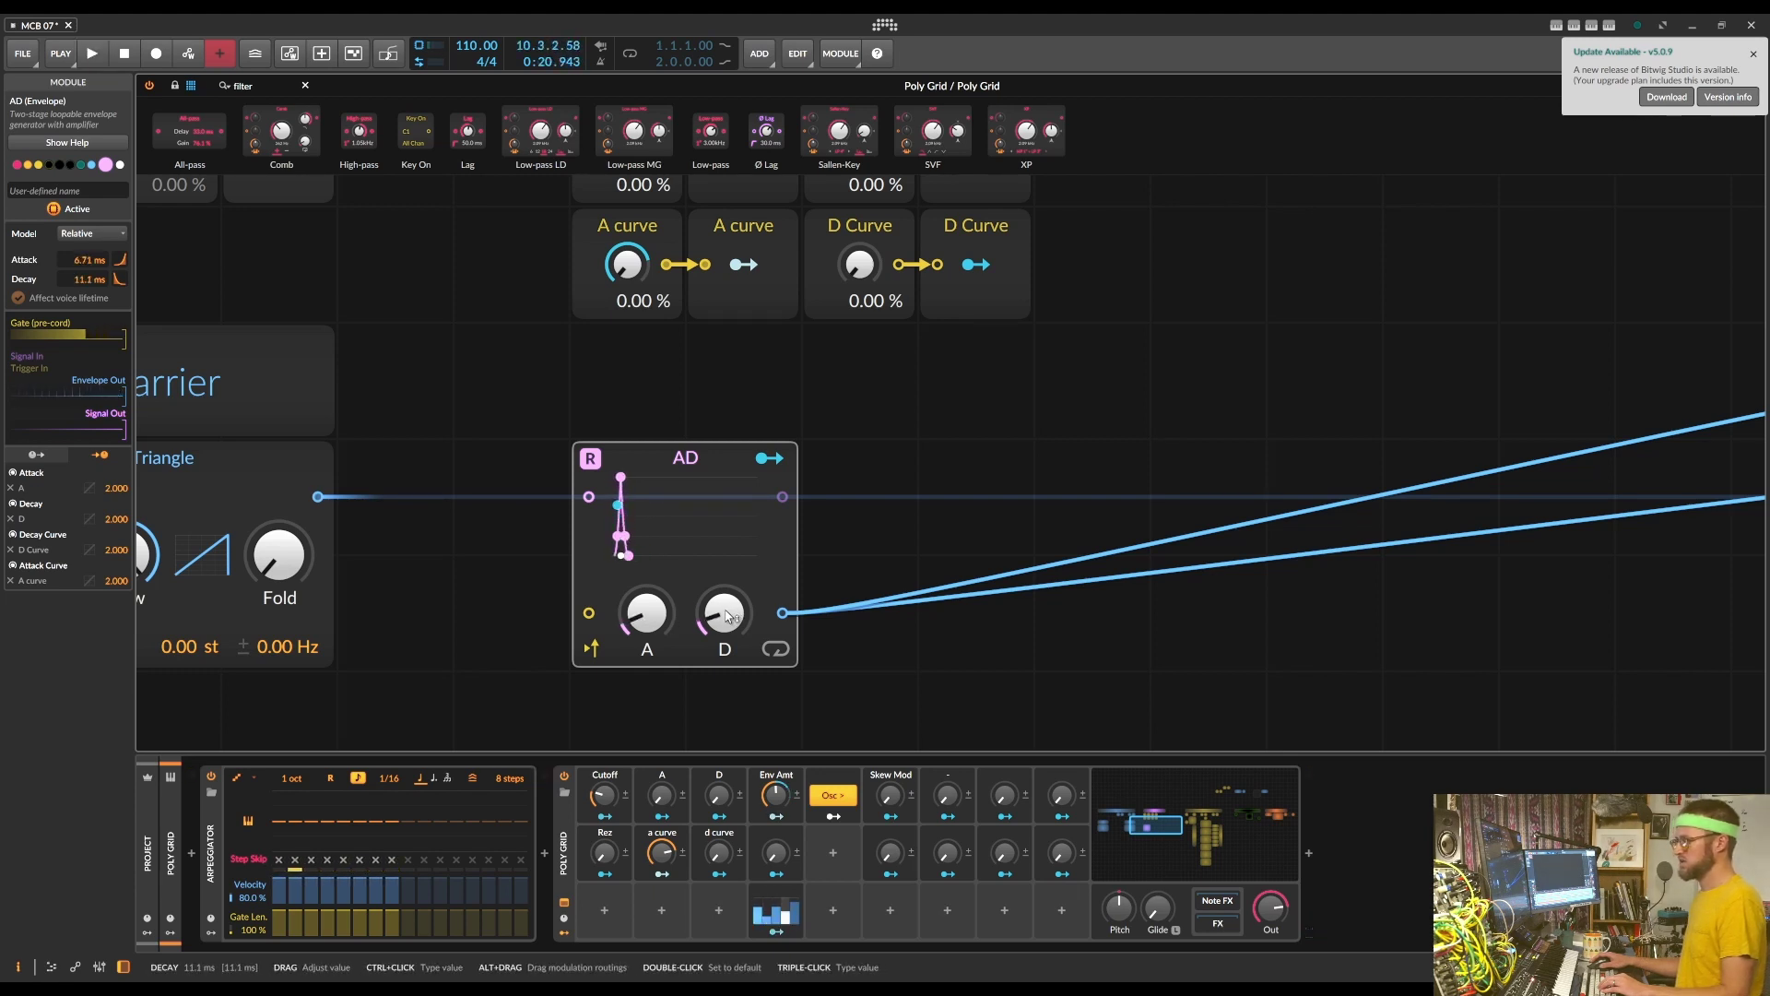
{"action": "left_click_drag", "start_coordinate": [734, 615], "coordinate": [735, 615]}
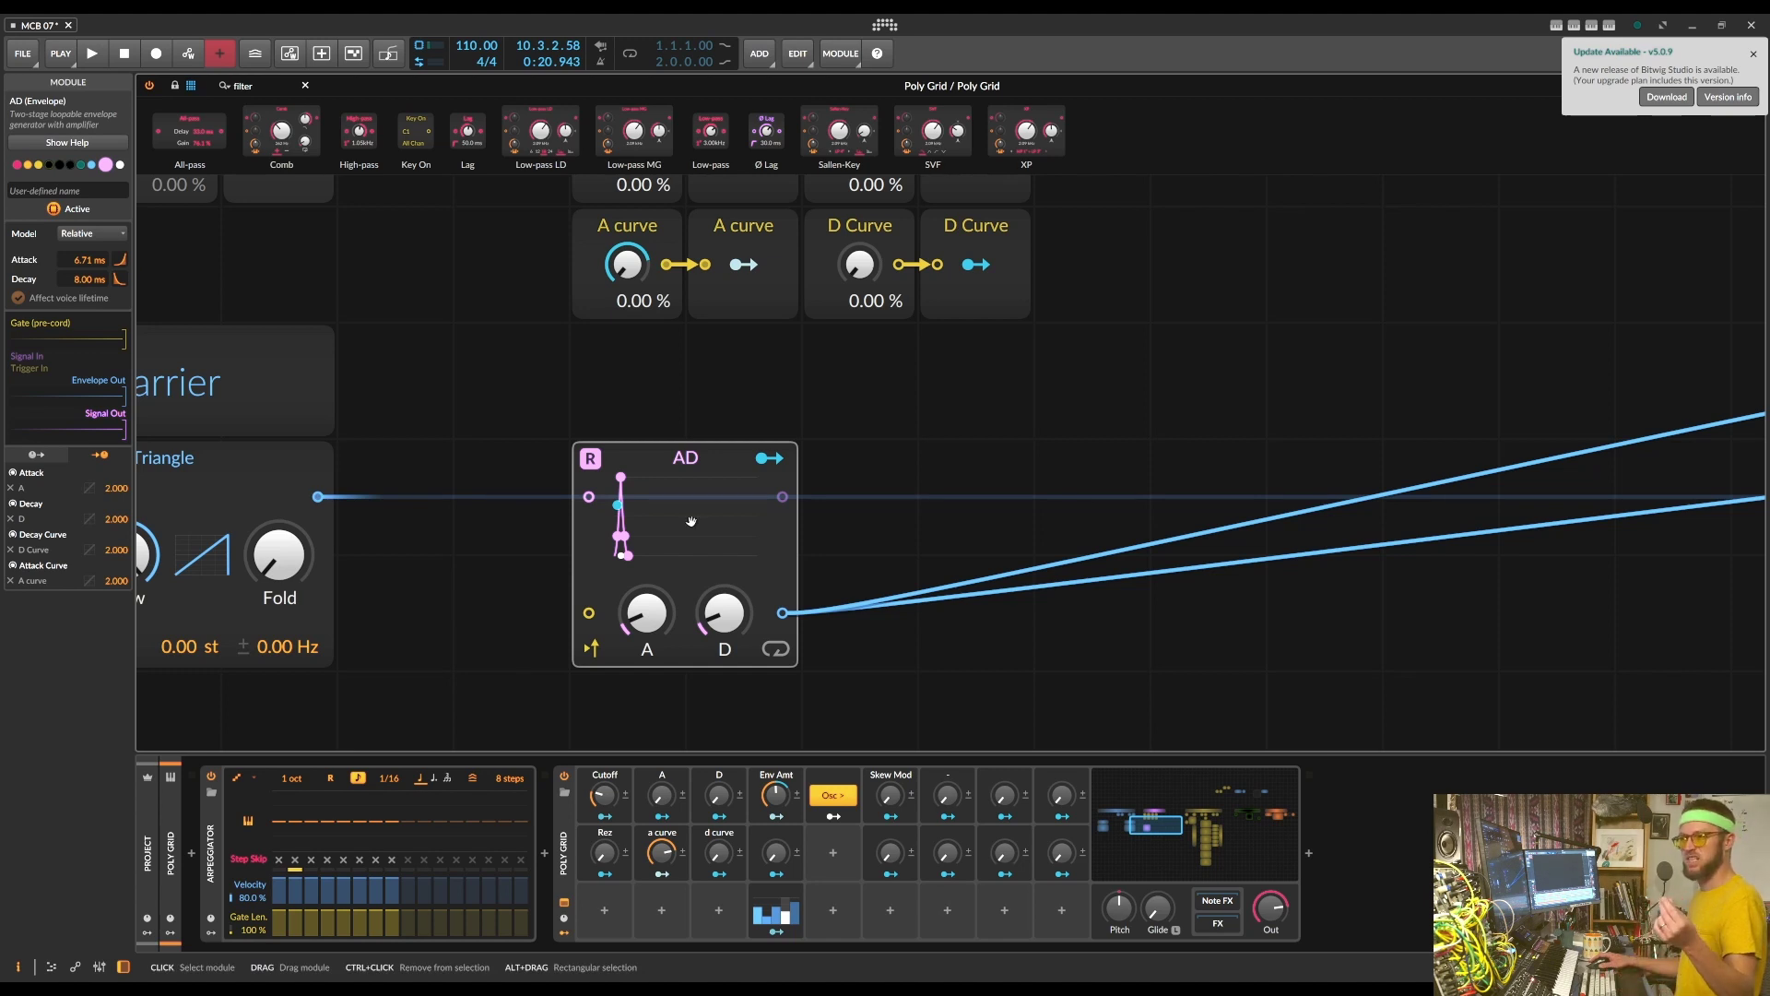
Audition the A macro's effect on the AD envelope's attack during playback
{"action": "key", "text": "space"}
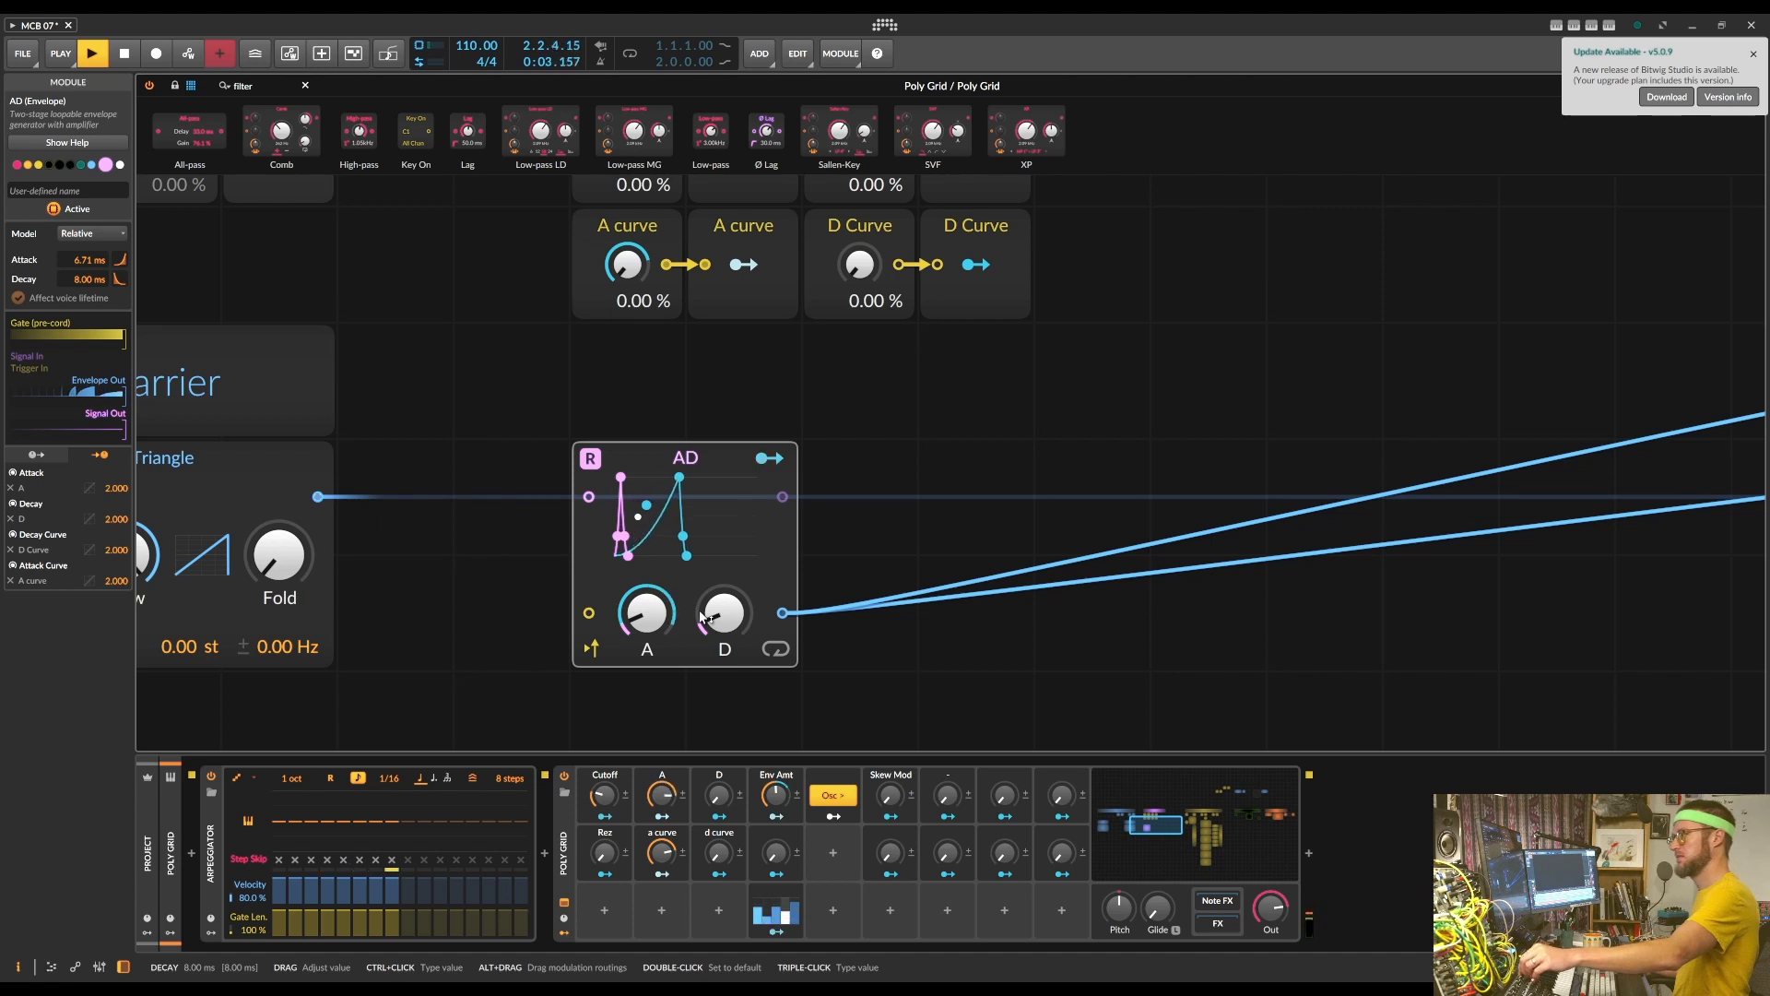
{"action": "key", "text": "space"}
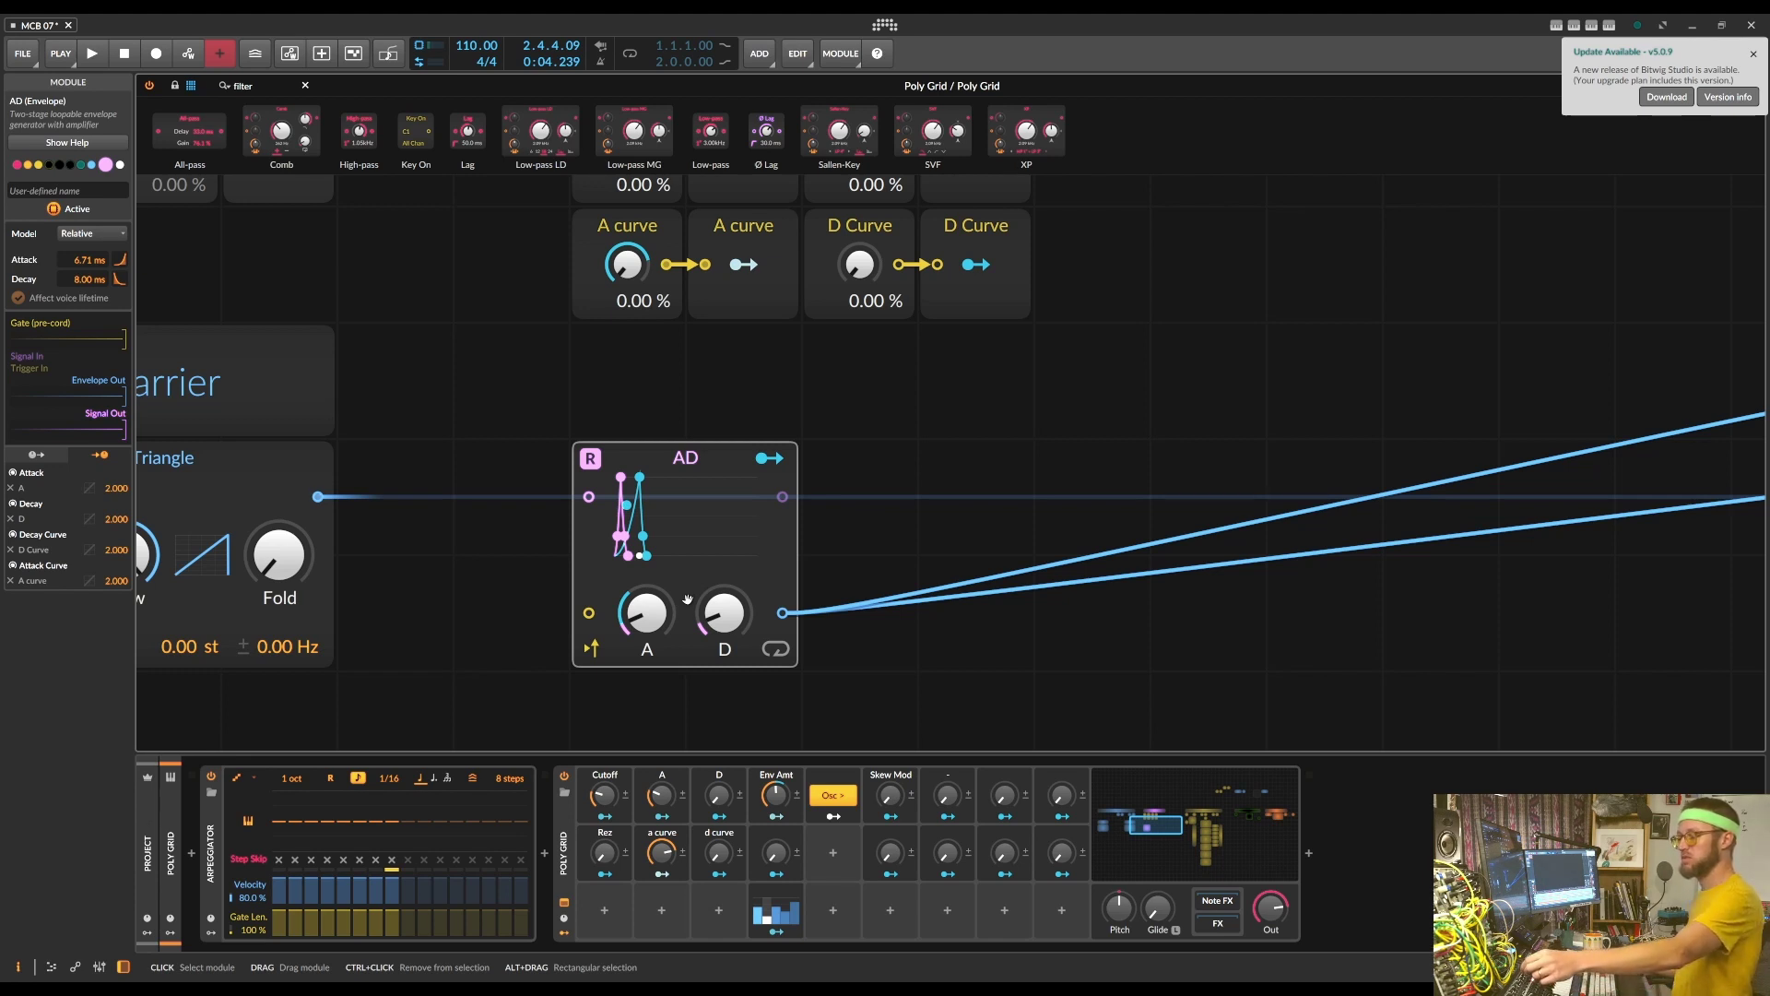
{"action": "key", "text": "space"}
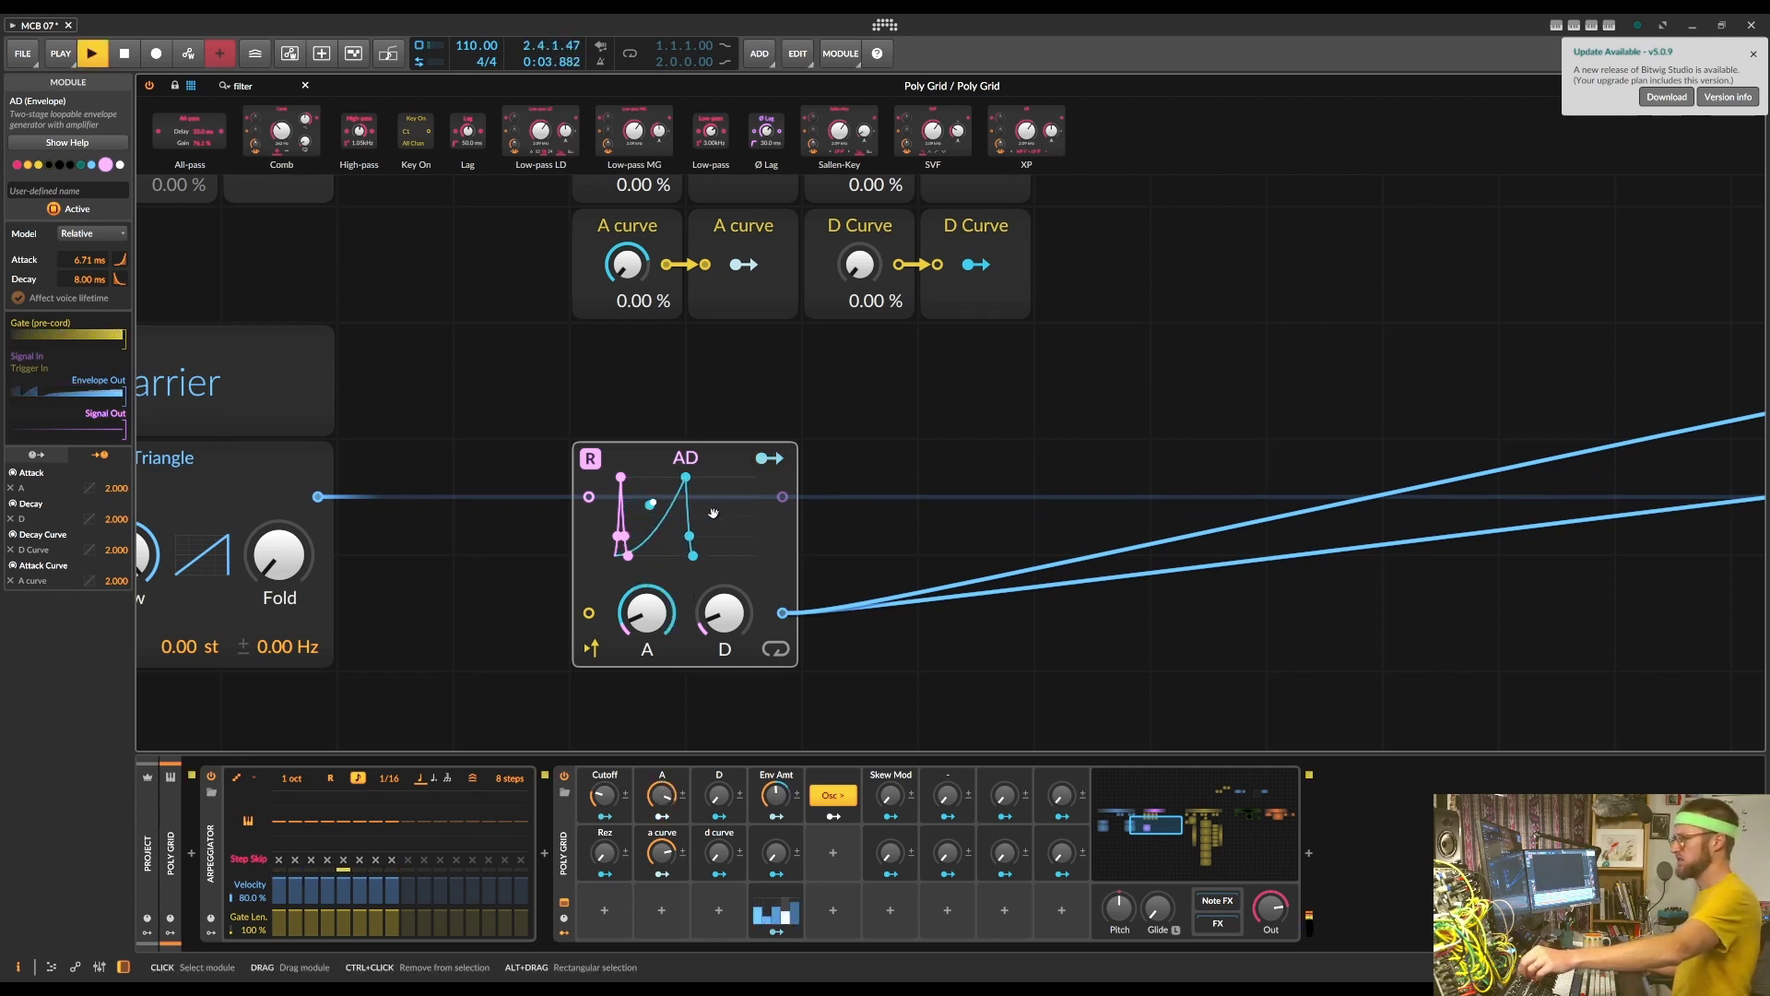
{"action": "scroll", "coordinate": [711, 512], "scroll_direction": "up", "scroll_amount": 3}
{"action": "scroll", "coordinate": [711, 505], "scroll_direction": "down", "scroll_amount": 3}
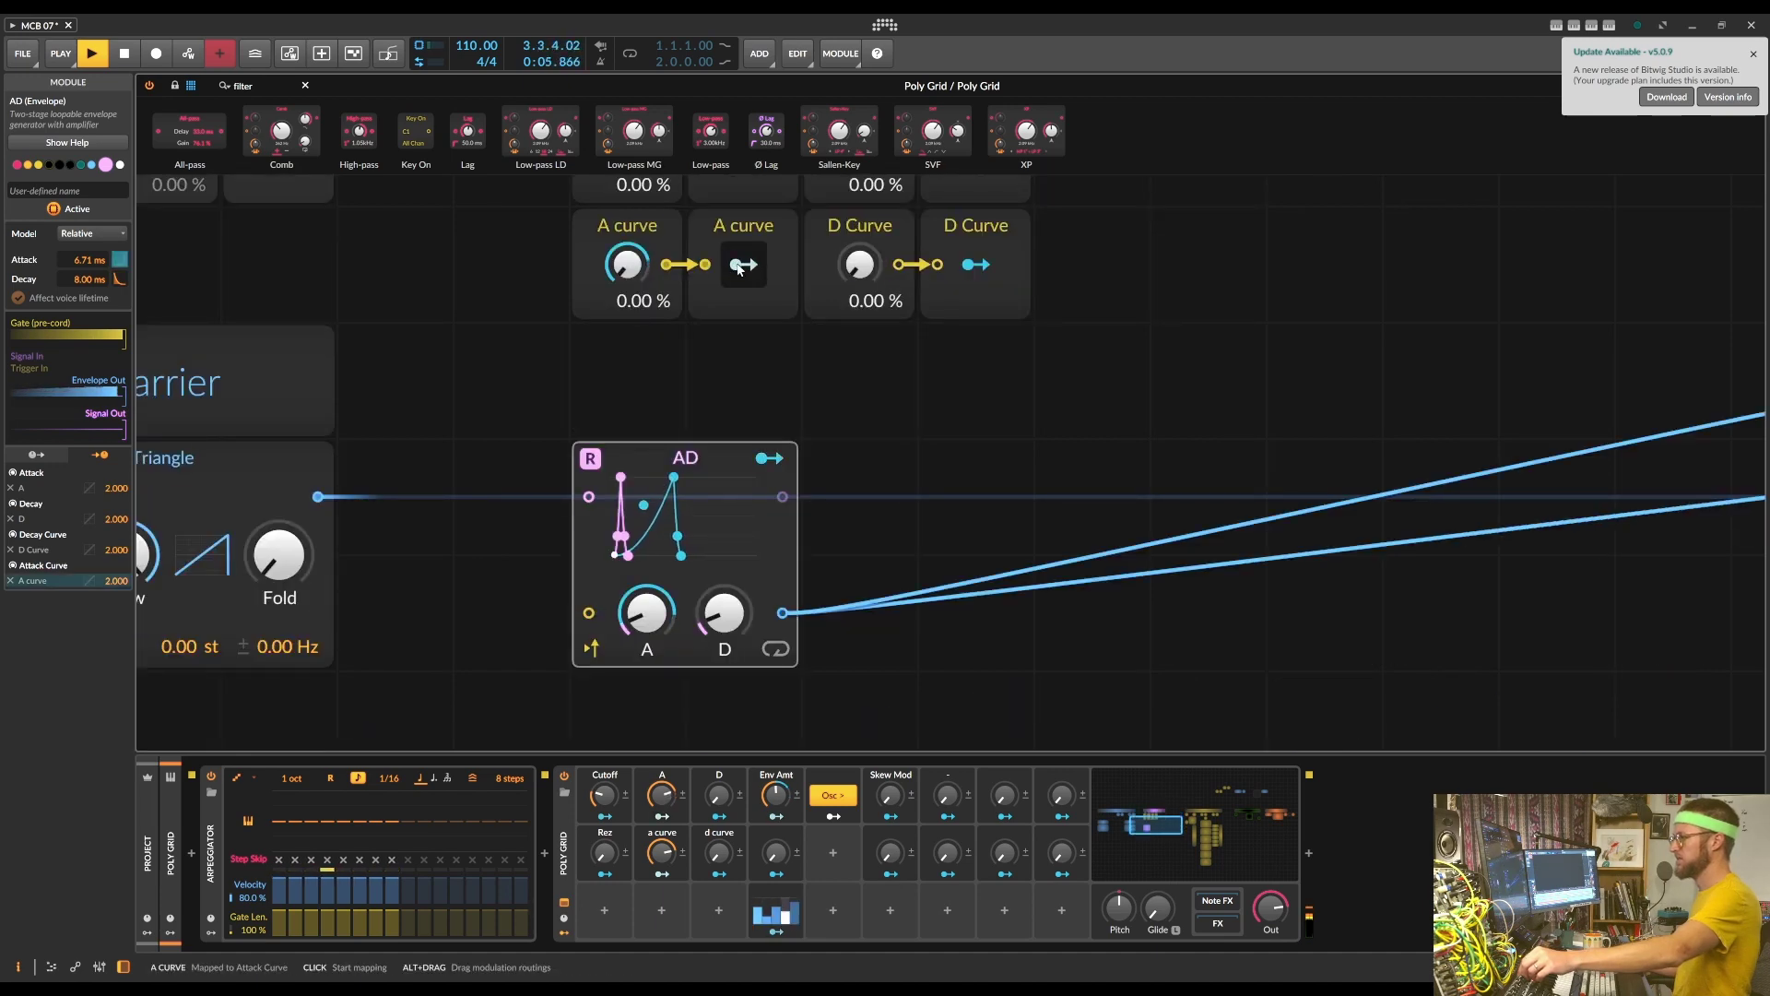
Set the A modulator's amount on the AD envelope's attack to 0.880, and map the D macro to the Envelopes section's D value
{"action": "scroll", "coordinate": [728, 497], "scroll_direction": "down", "scroll_amount": 2}
{"action": "left_click_drag", "start_coordinate": [651, 503], "coordinate": [652, 505]}
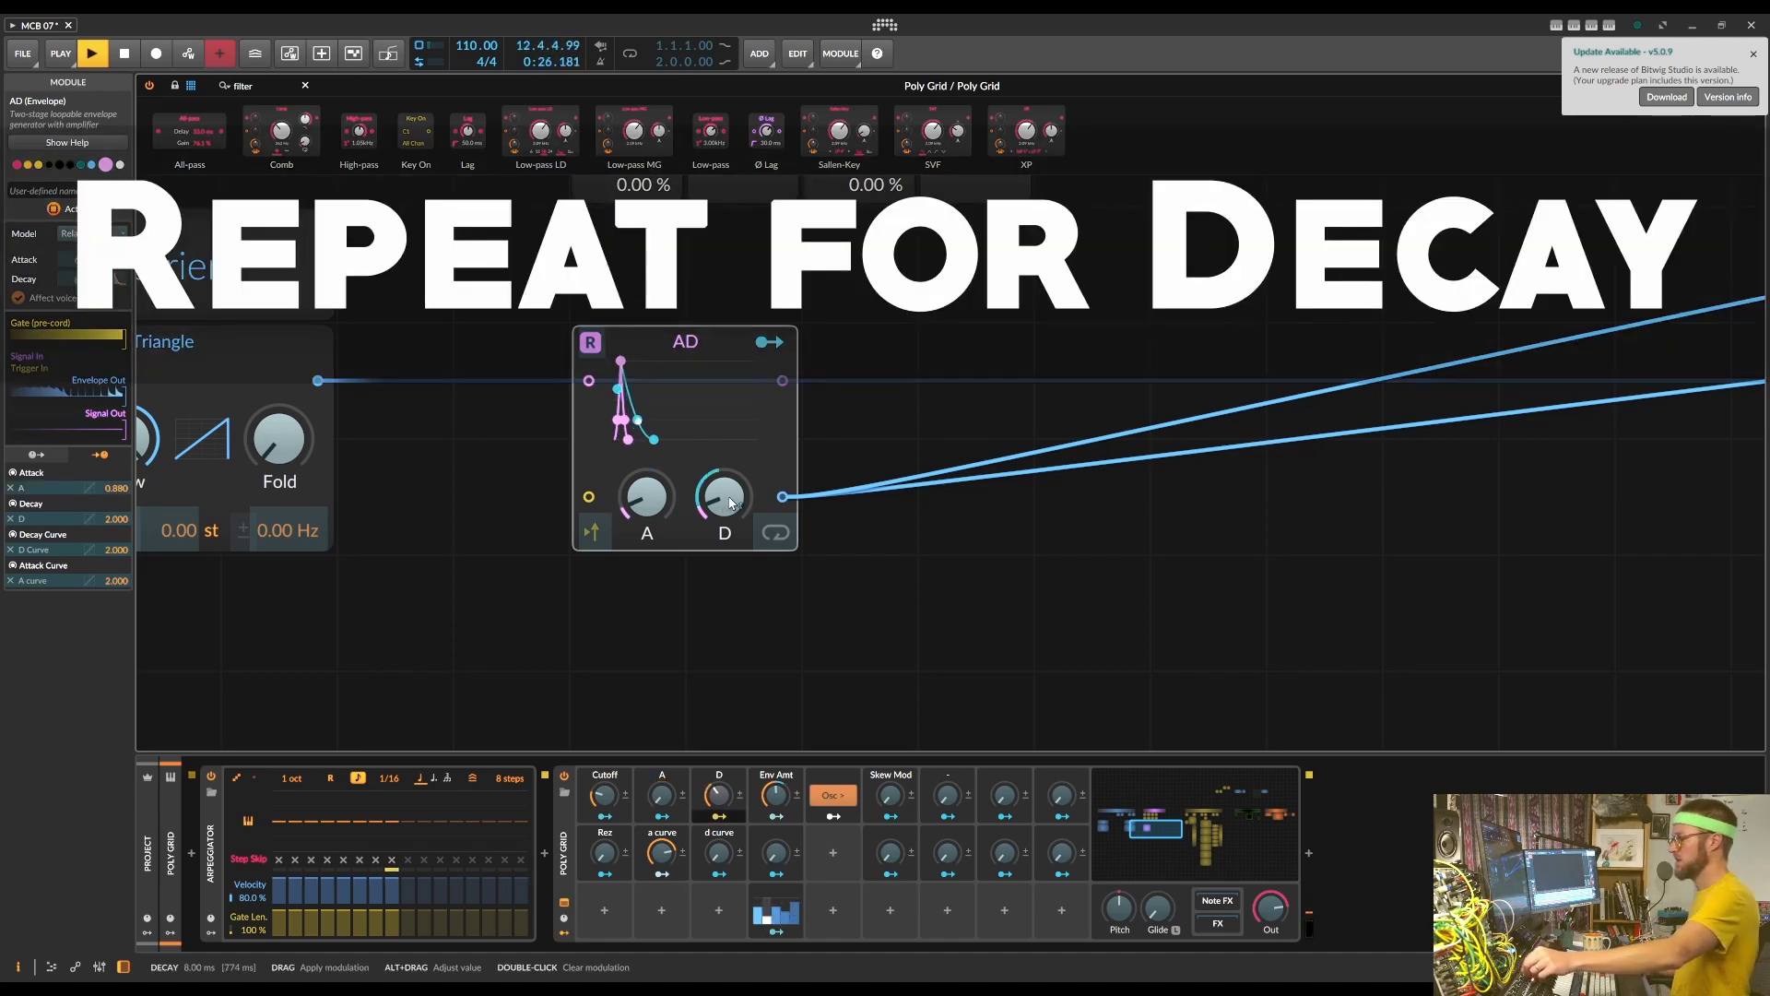
{"action": "scroll", "coordinate": [715, 425], "scroll_direction": "up", "scroll_amount": 5}
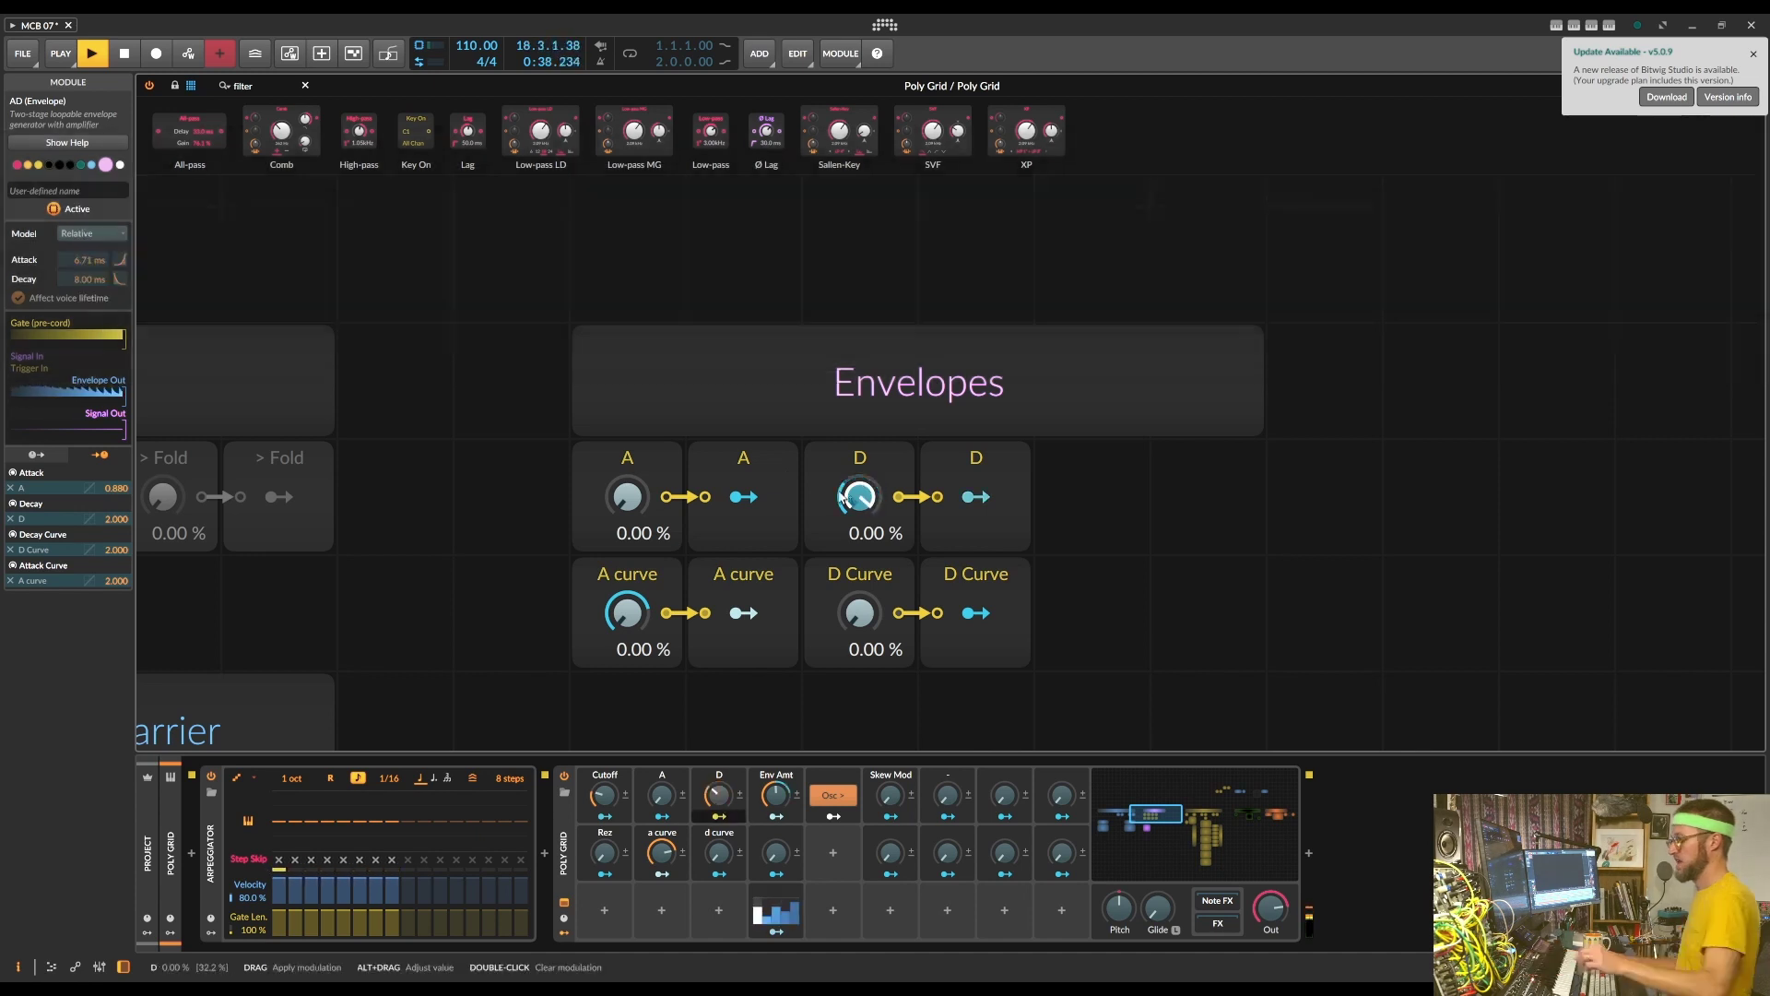
{"action": "key", "text": "space"}
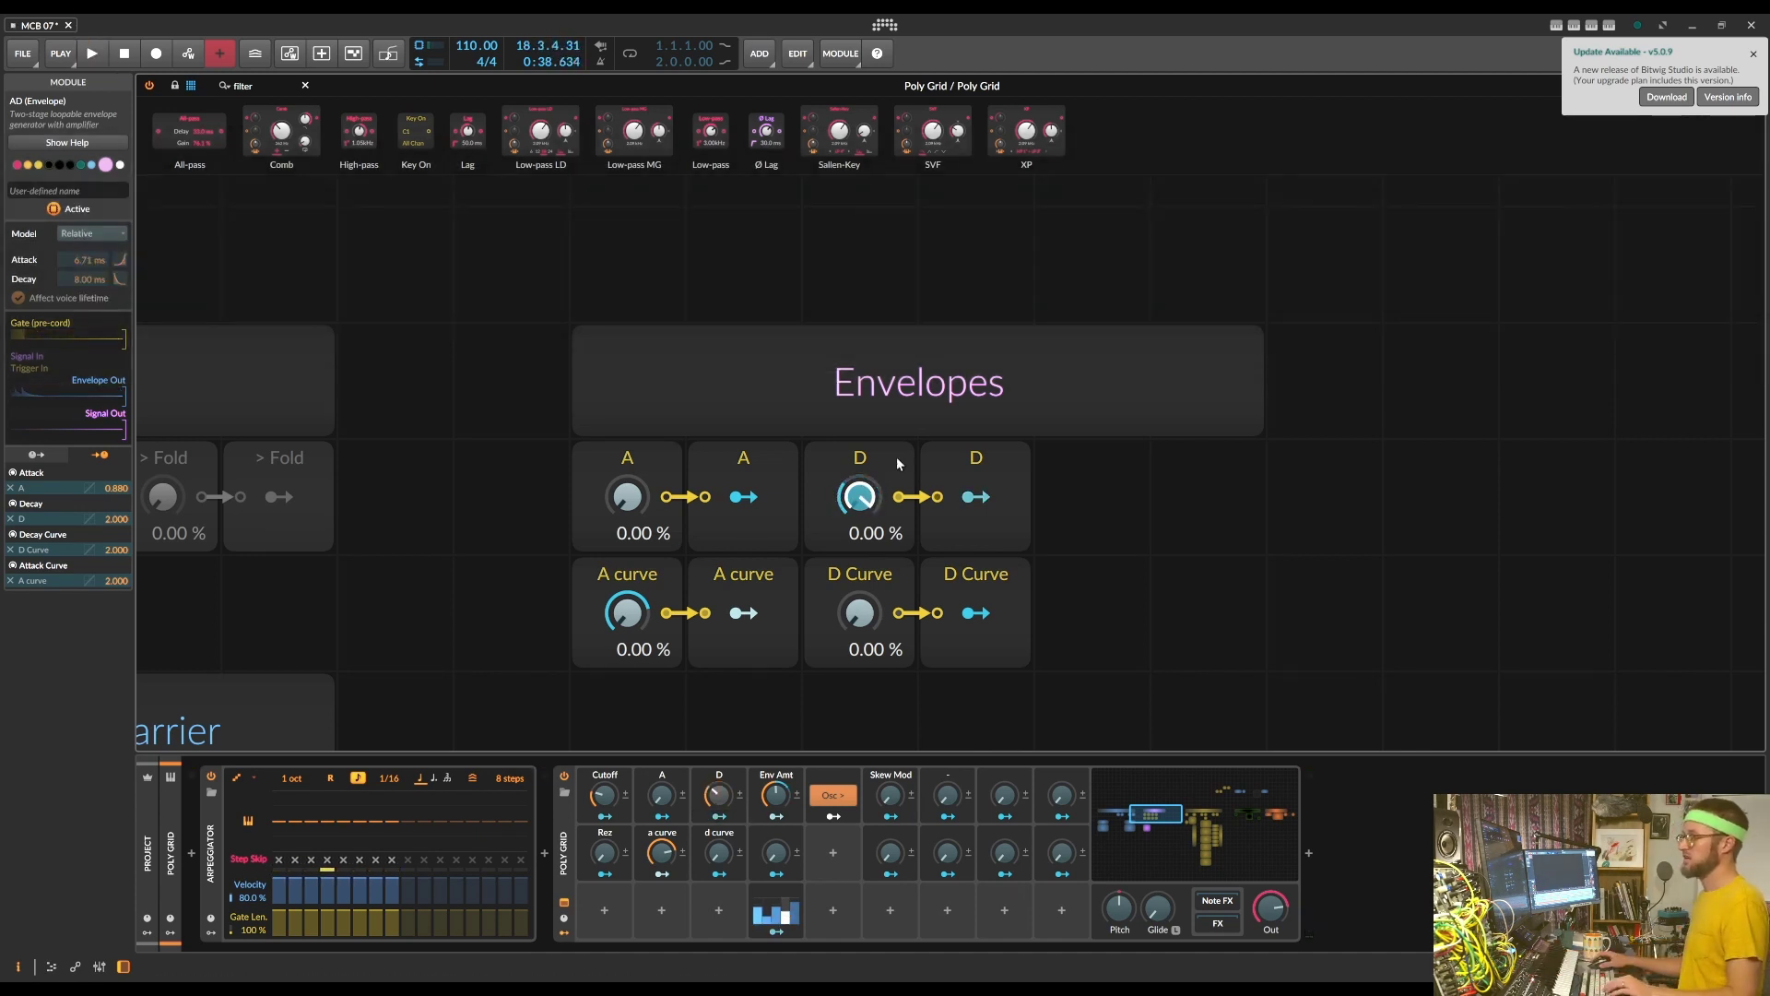
{"action": "left_click", "coordinate": [1067, 500]}
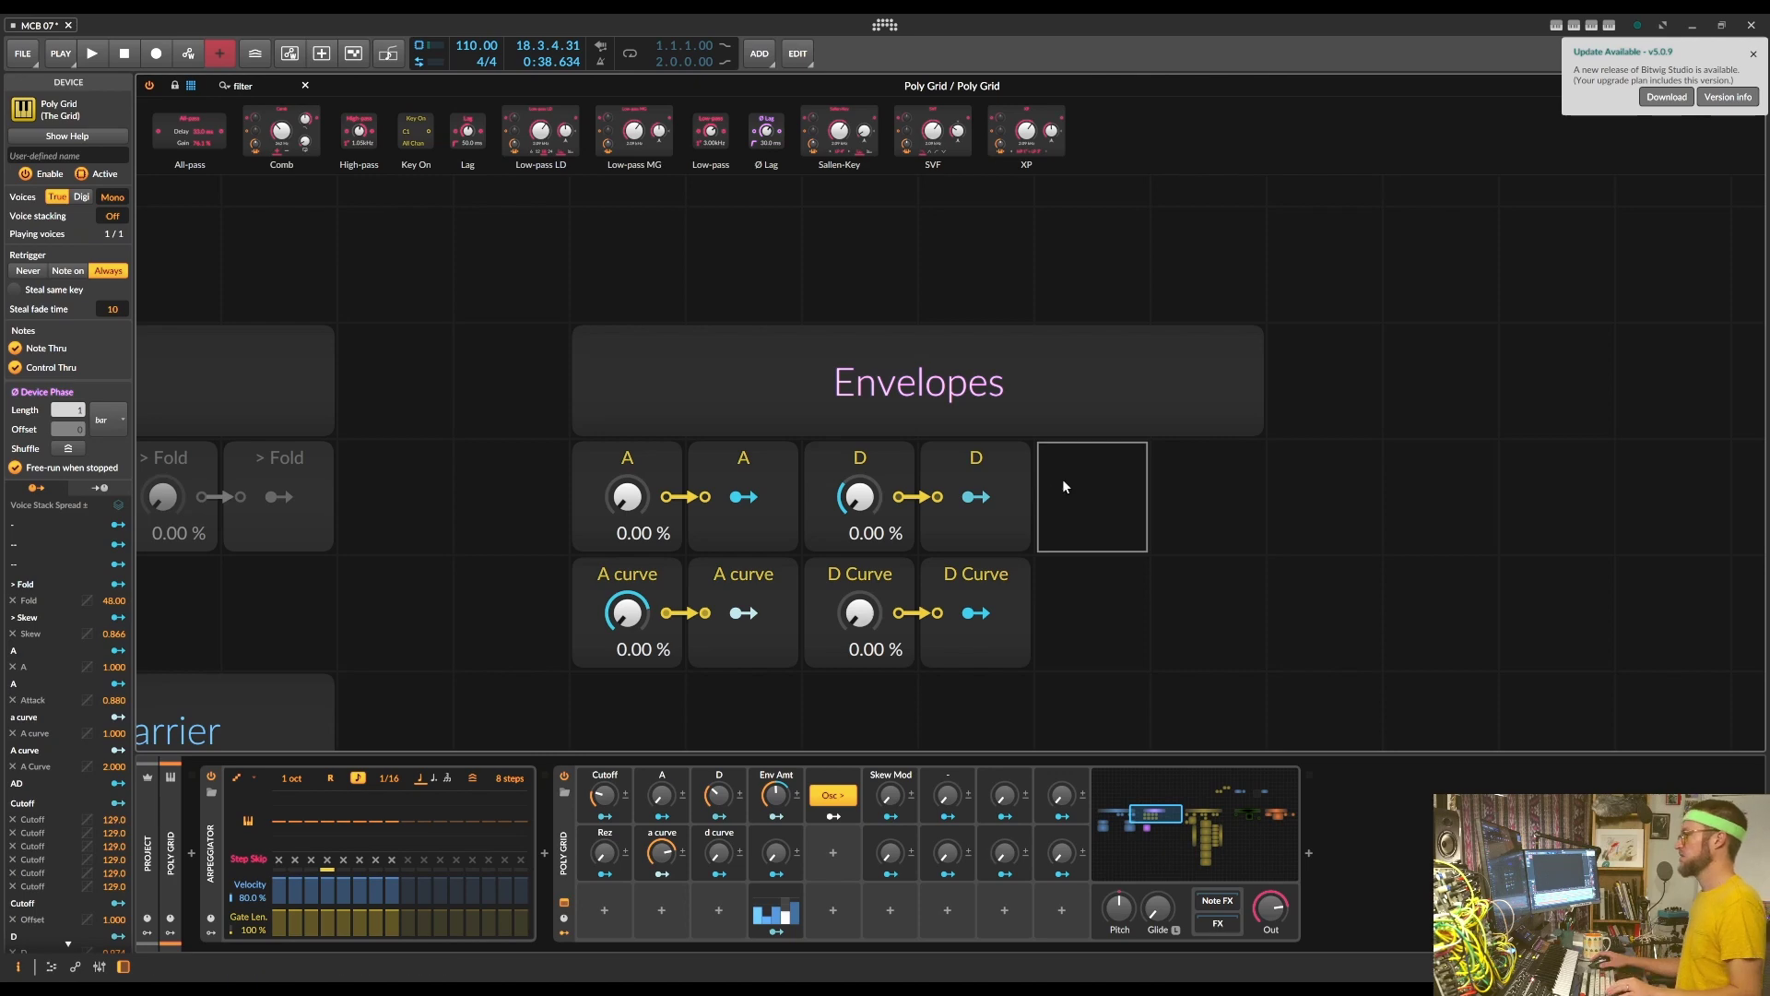
Add a bipolar Value module beside Rez in the Filters section and feed it into a new Modulator Out
{"action": "scroll", "coordinate": [1069, 443], "scroll_direction": "down", "scroll_amount": 3}
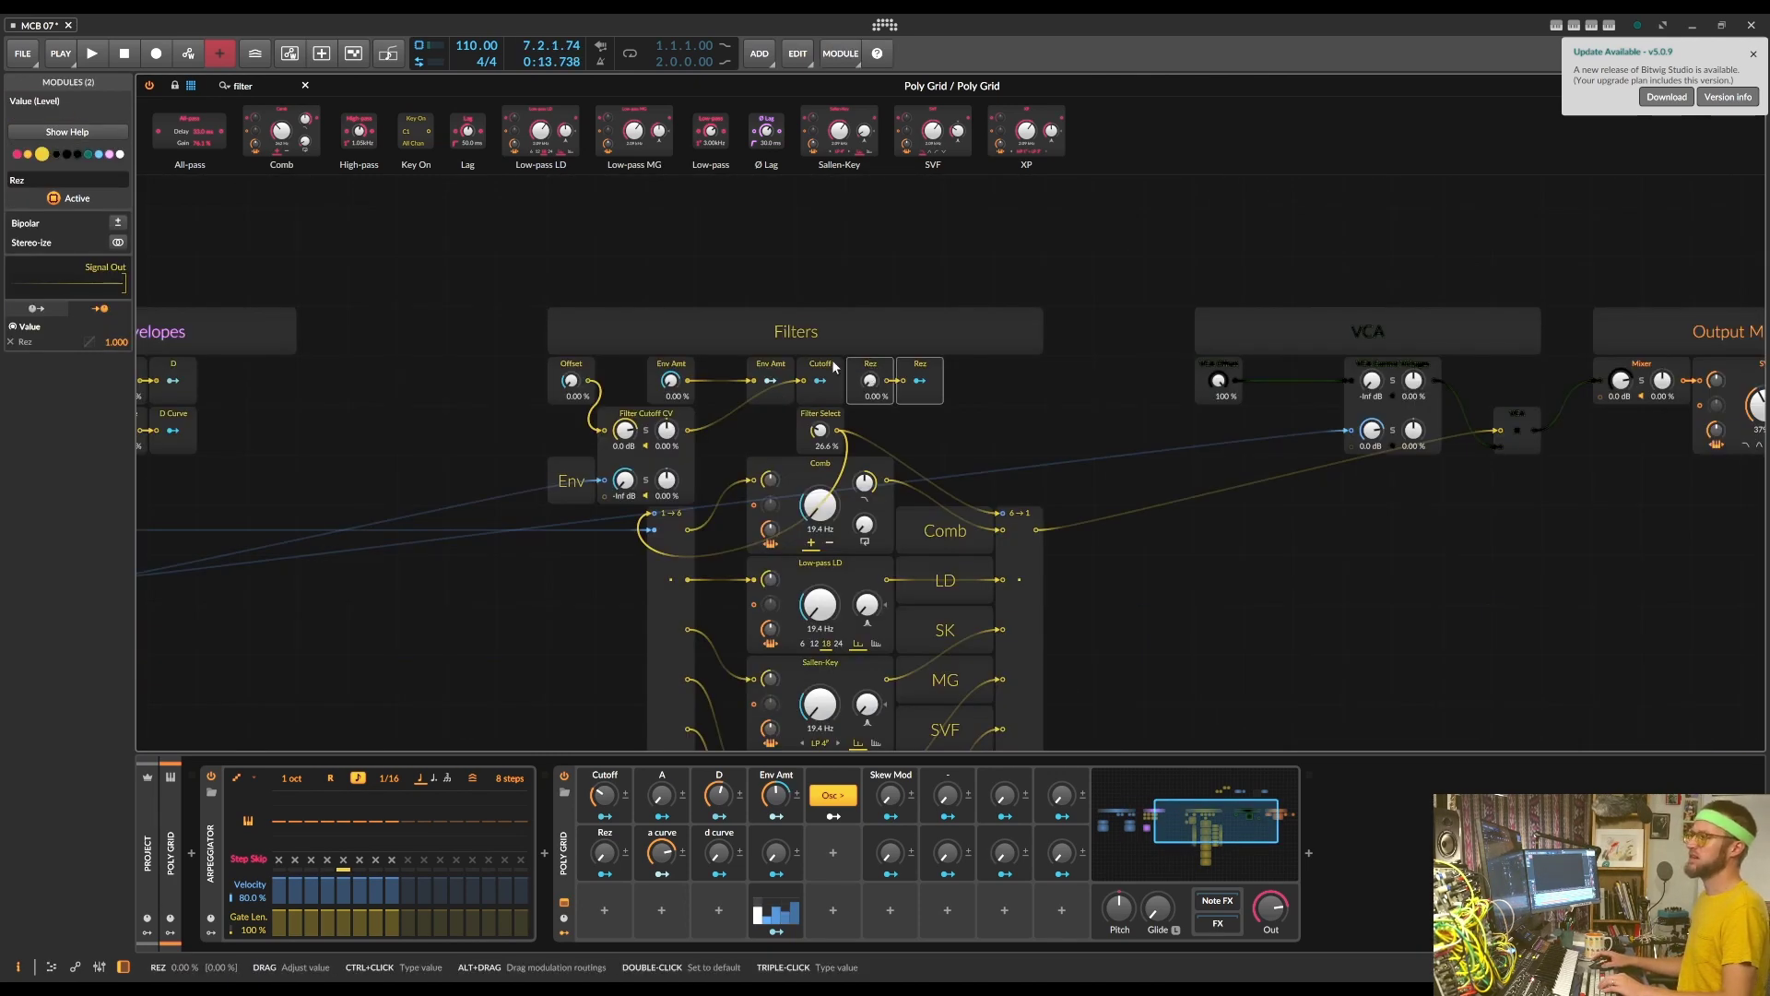
{"action": "double_click", "coordinate": [273, 87]}
{"action": "type", "text": "value"}
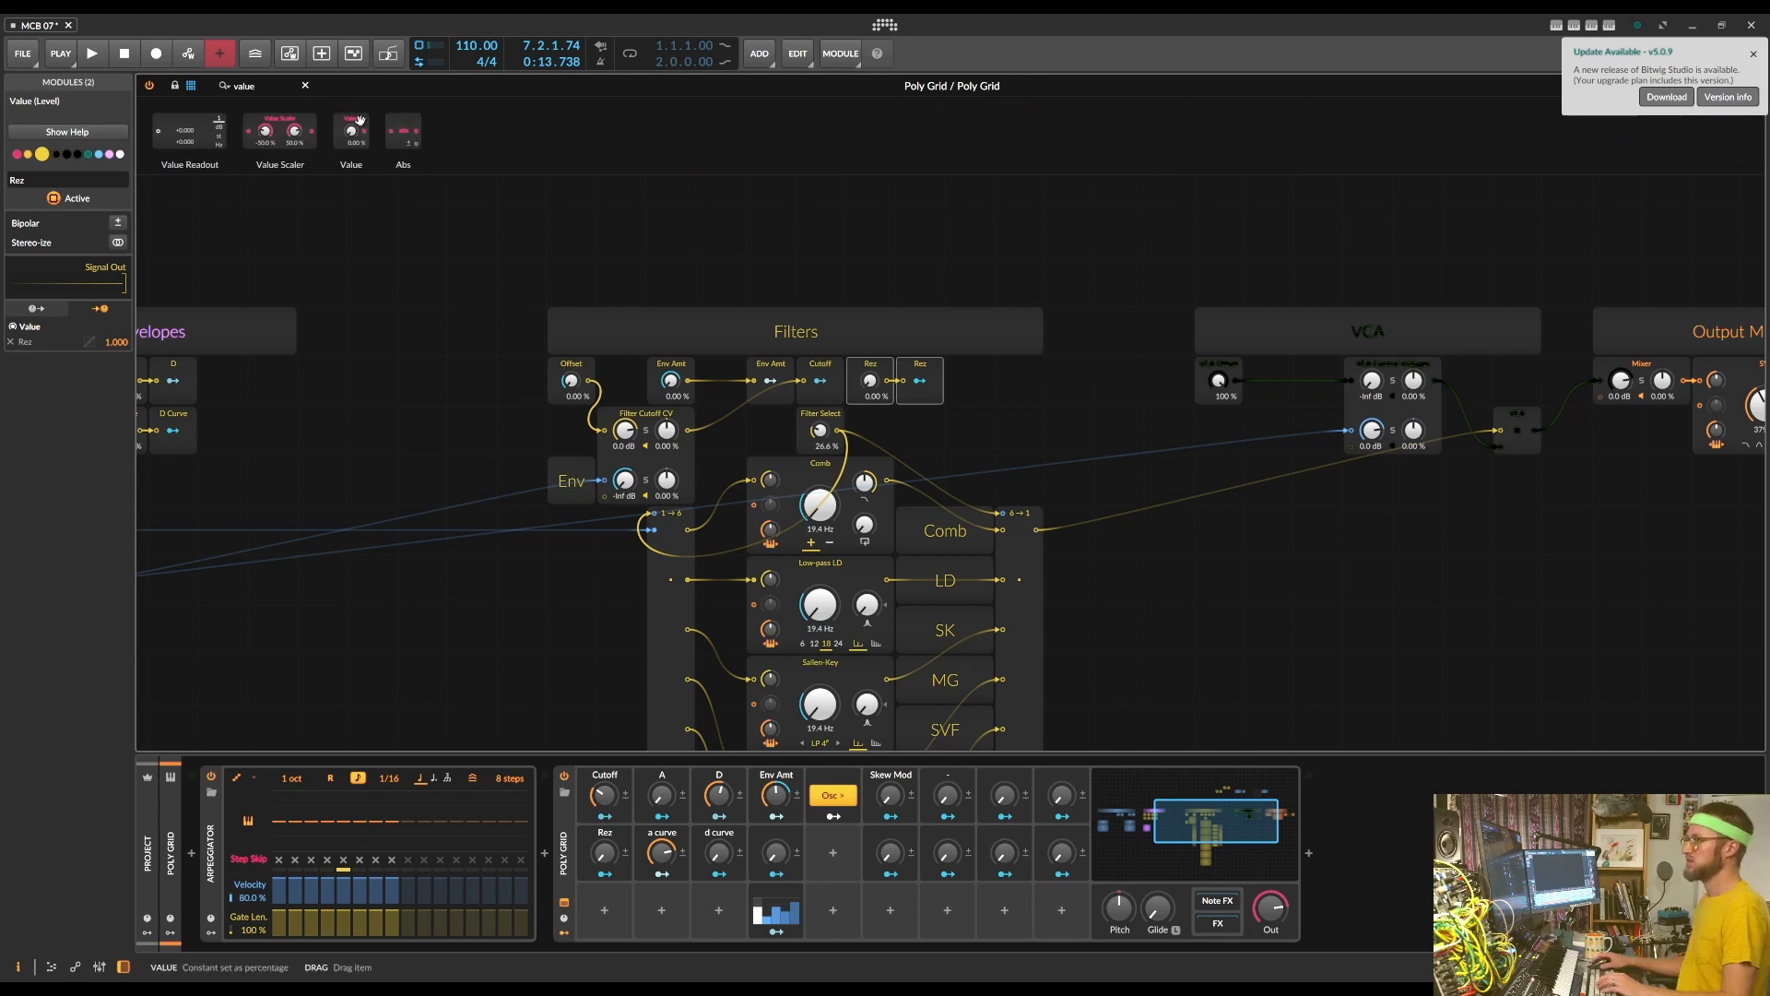
{"action": "left_click_drag", "start_coordinate": [352, 130], "coordinate": [984, 379]}
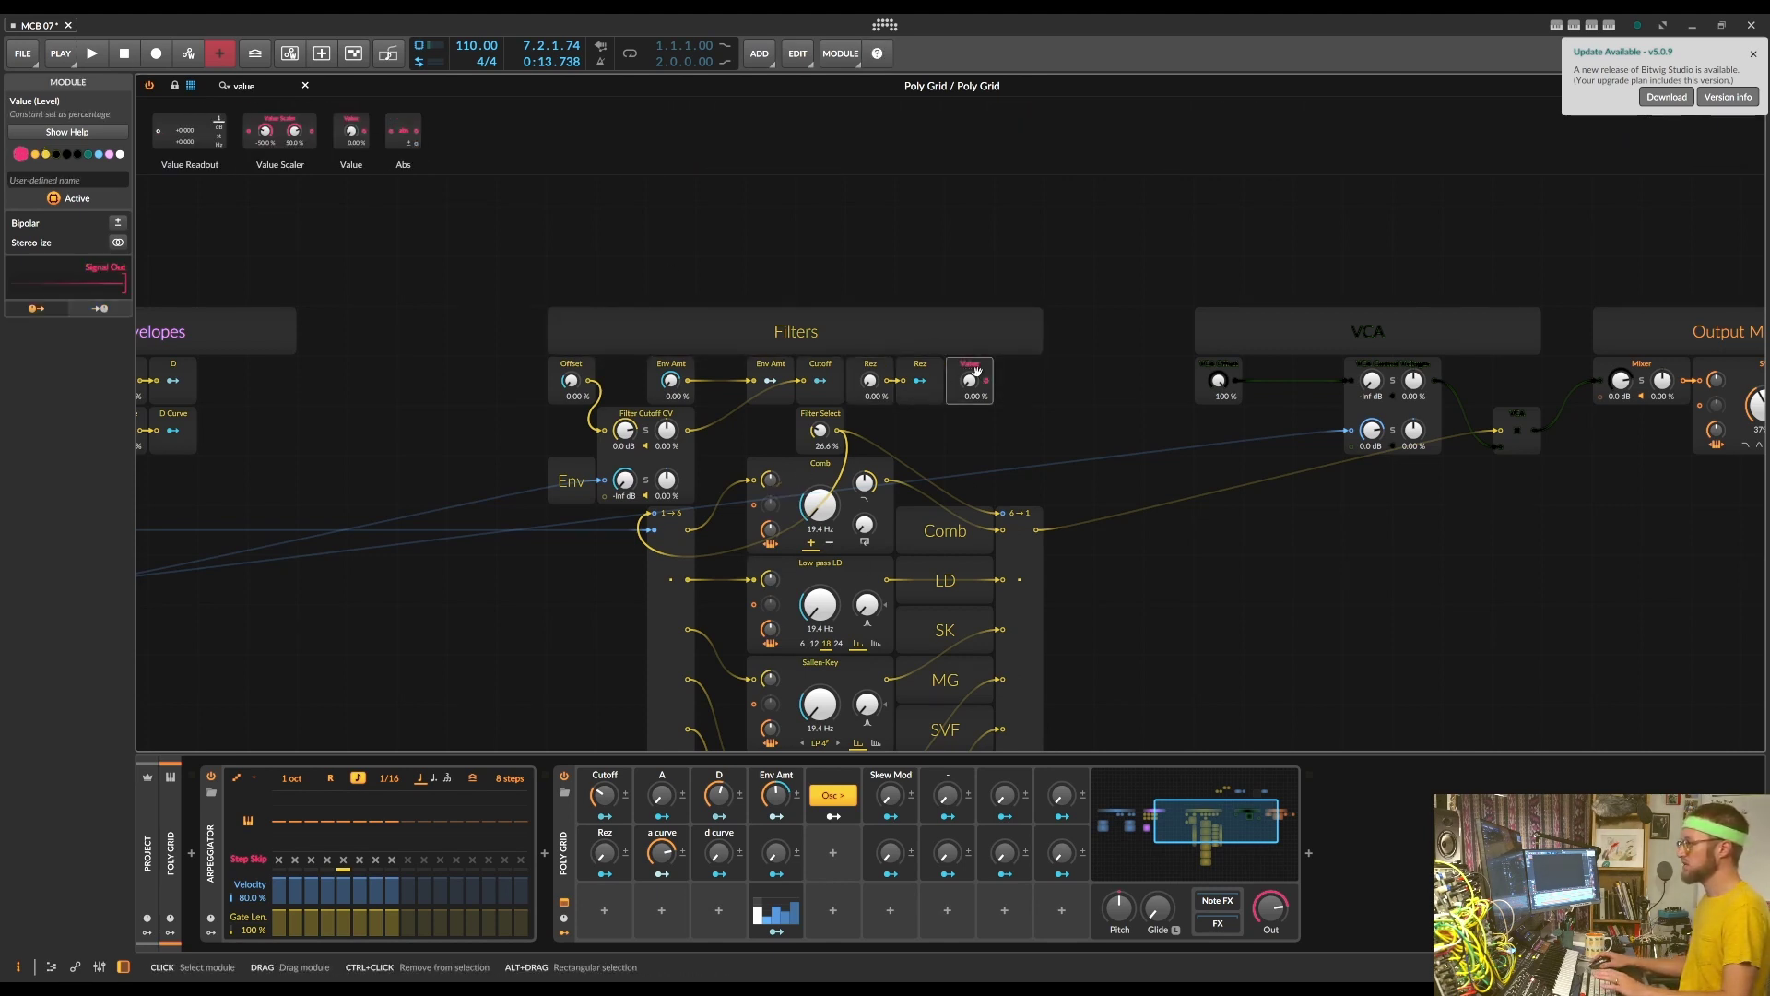
{"action": "left_click", "coordinate": [117, 222]}
{"action": "type", "text": "mod"}
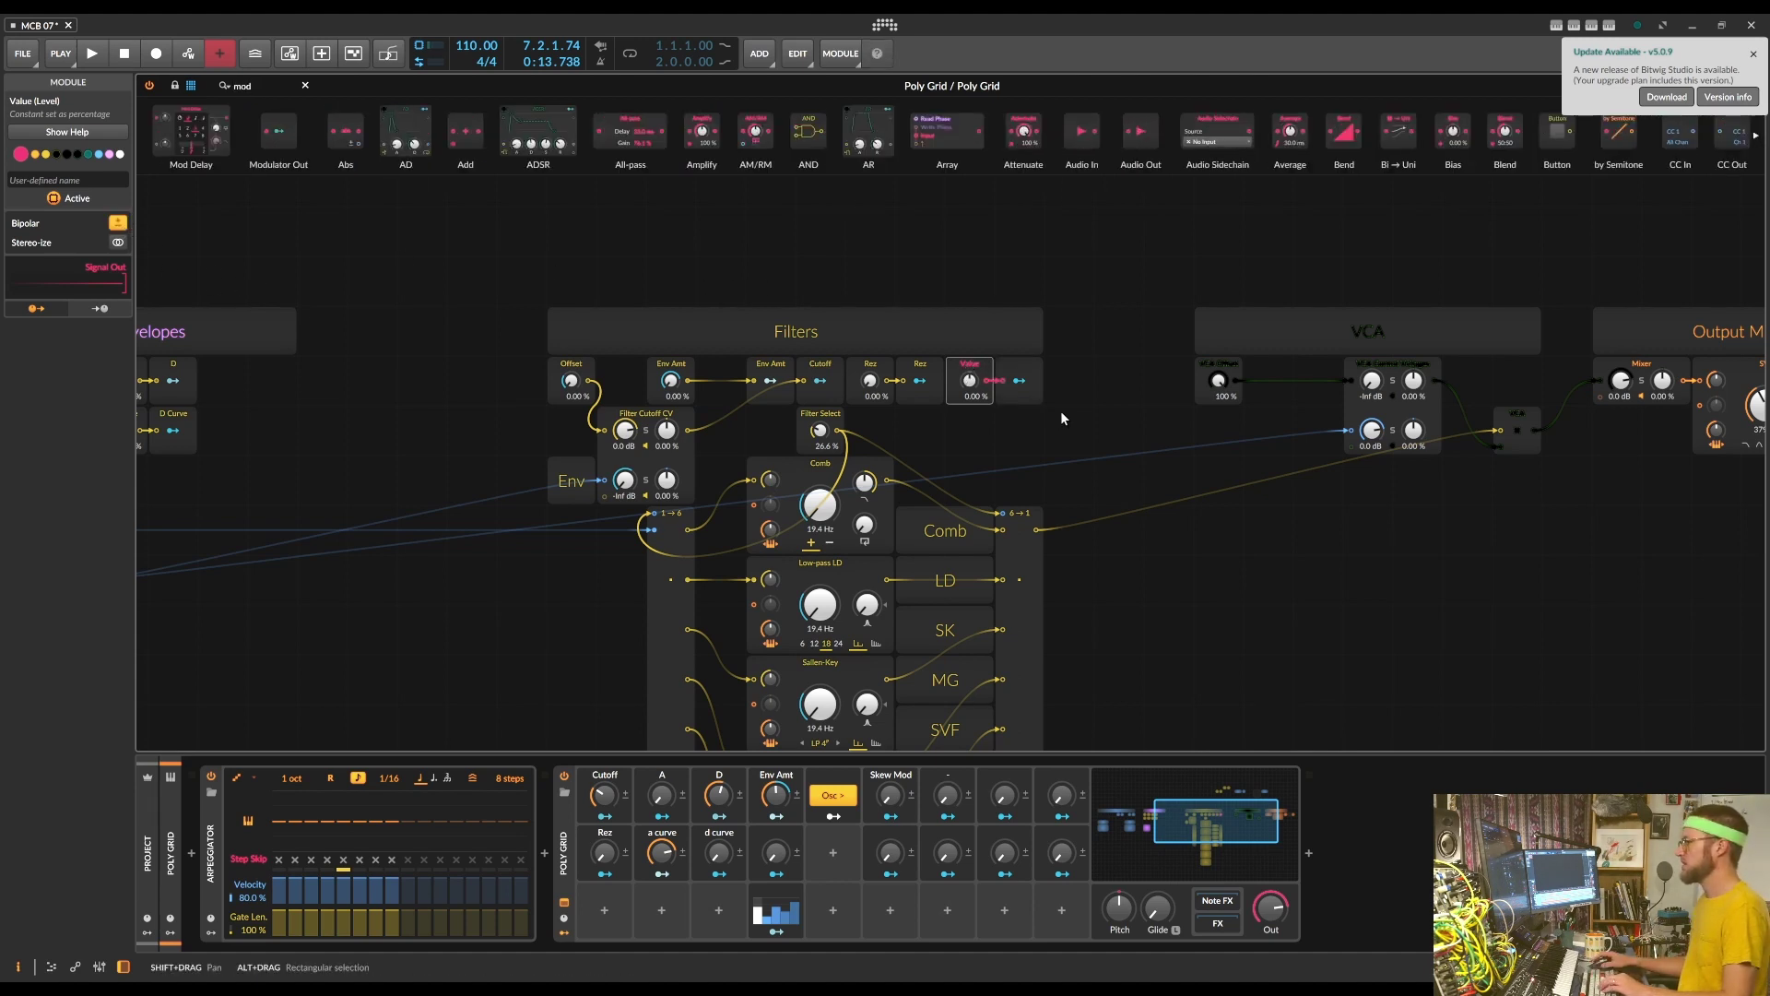
Map the new Modulator Out to the Drive of the Comb, Low-pass LD, Sallen-Key, Low-pass MG, SVF and XP filters
{"action": "left_click", "coordinate": [1018, 380], "text": "shift"}
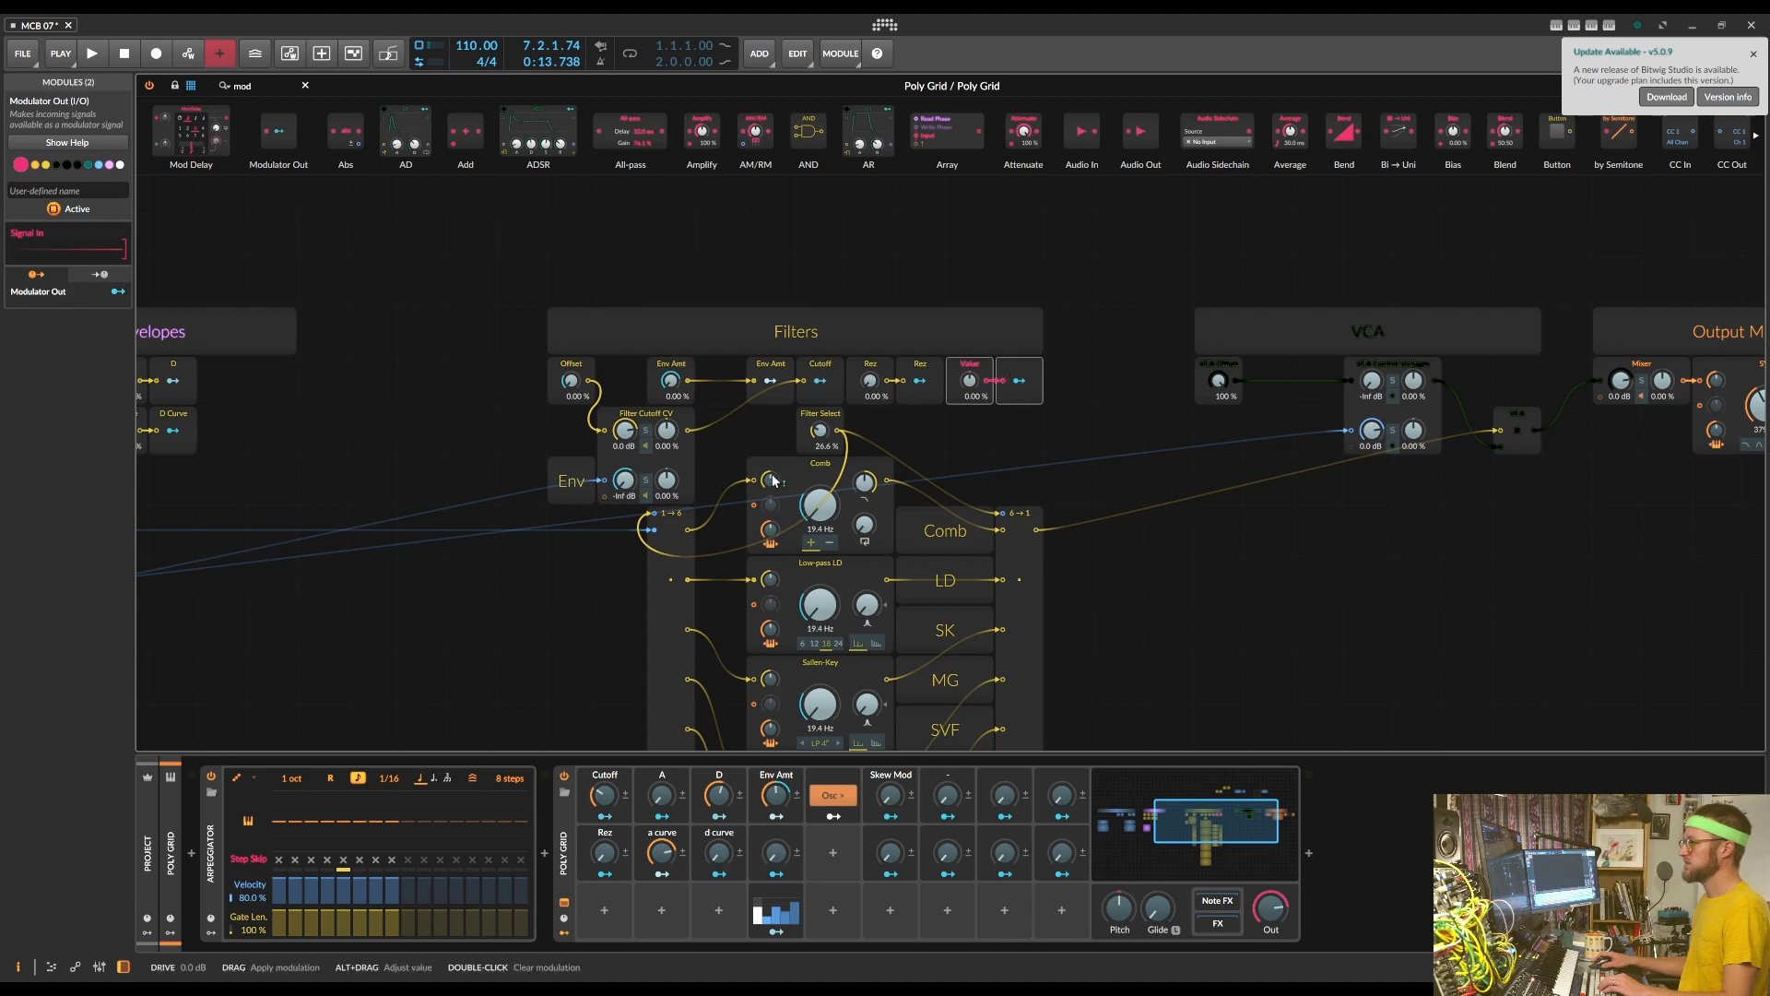
{"action": "left_click_drag", "start_coordinate": [774, 484], "coordinate": [774, 461]}
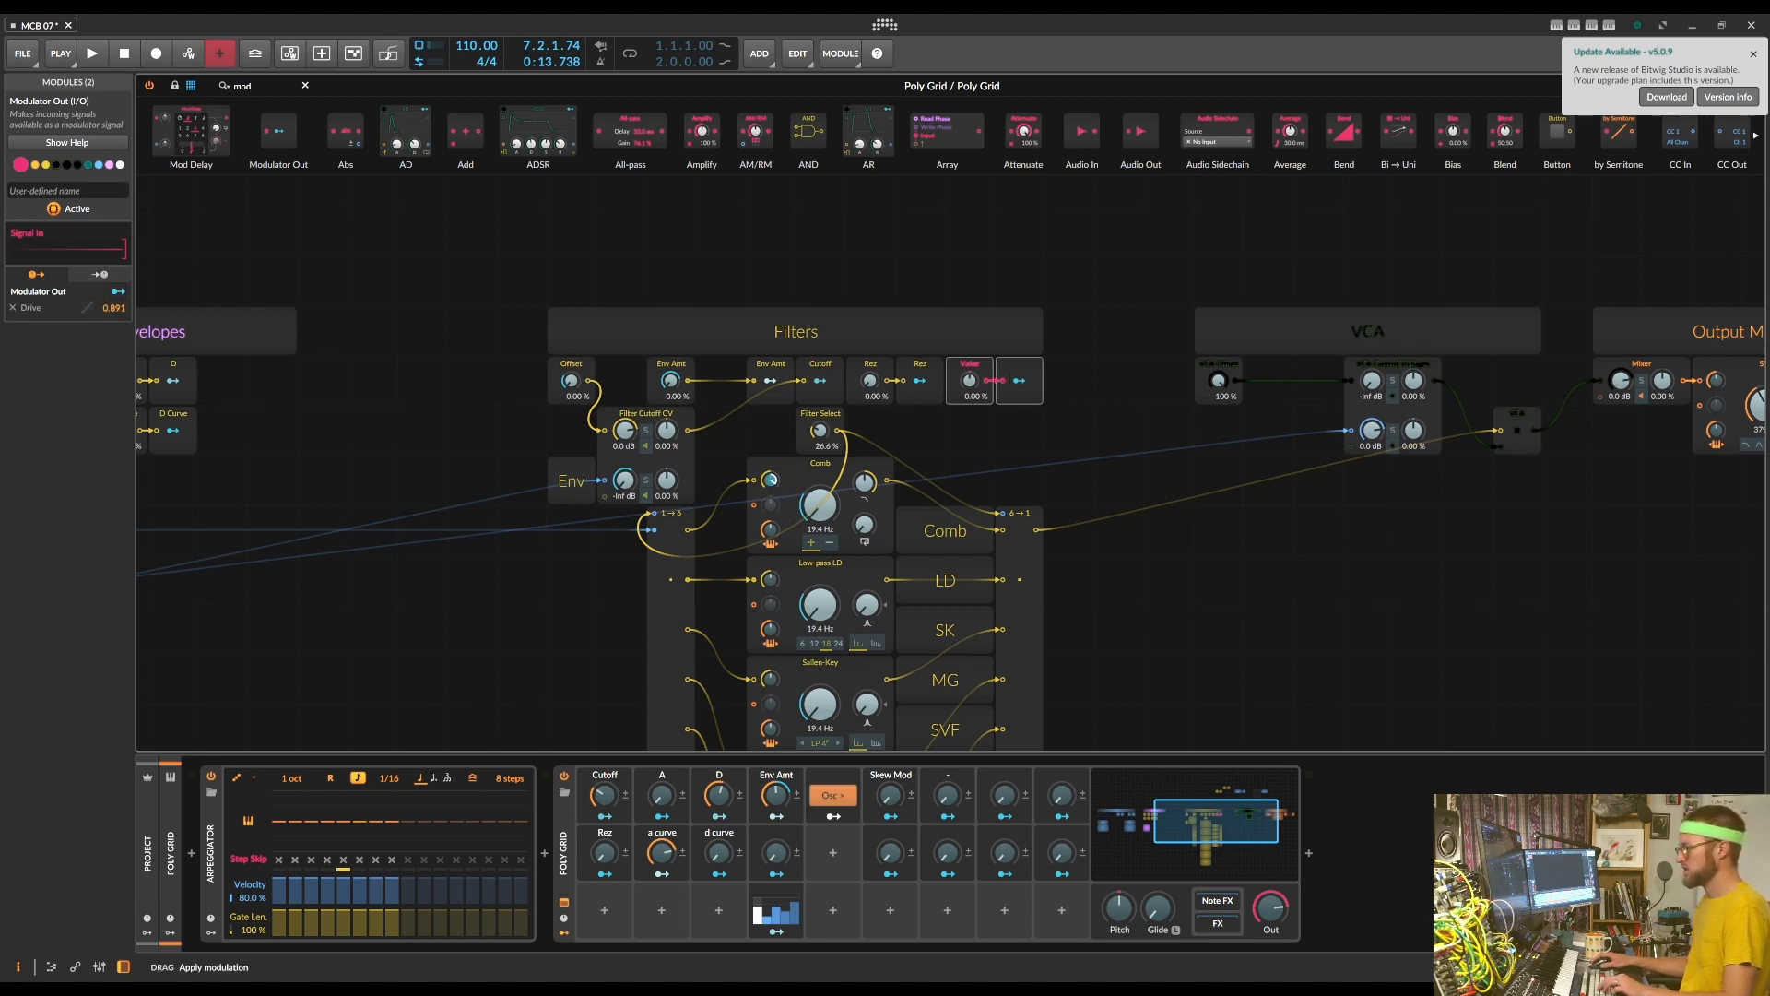
{"action": "left_click_drag", "start_coordinate": [770, 579], "coordinate": [770, 556]}
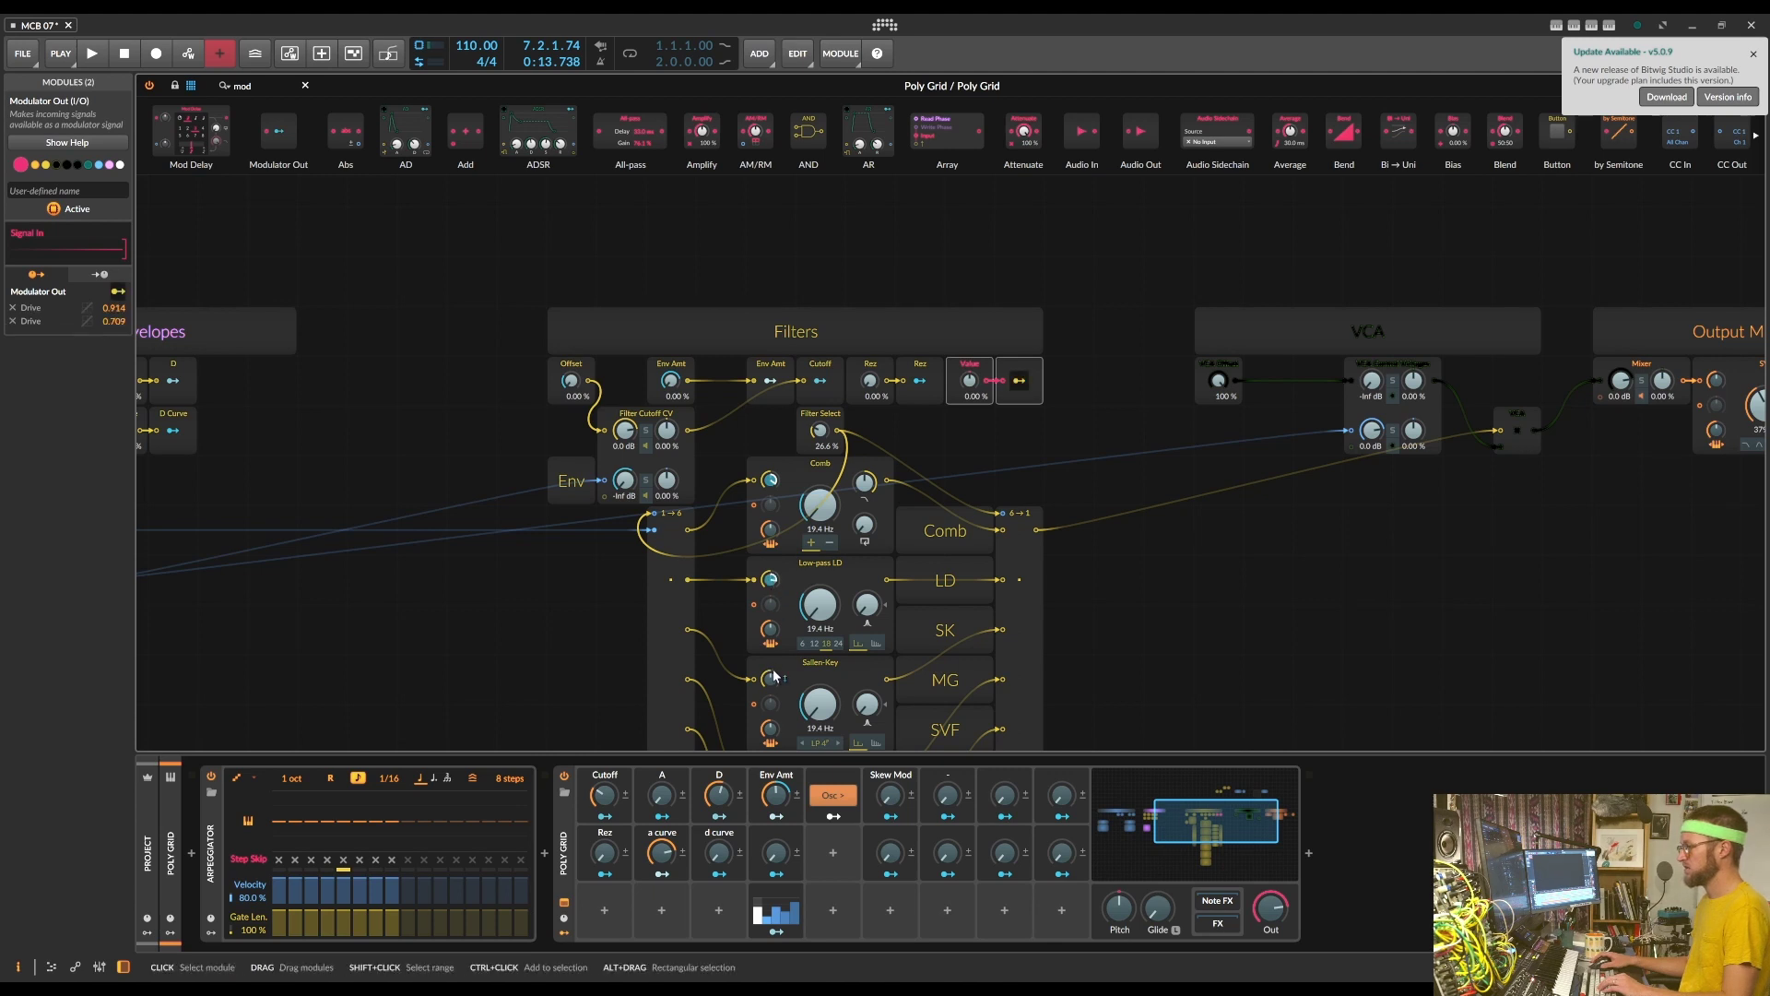
{"action": "left_click_drag", "start_coordinate": [770, 678], "coordinate": [769, 655]}
{"action": "scroll", "coordinate": [806, 661], "scroll_direction": "down", "scroll_amount": 2}
{"action": "scroll", "coordinate": [805, 661], "scroll_direction": "down", "scroll_amount": 2}
{"action": "left_click_drag", "start_coordinate": [770, 579], "coordinate": [770, 556]}
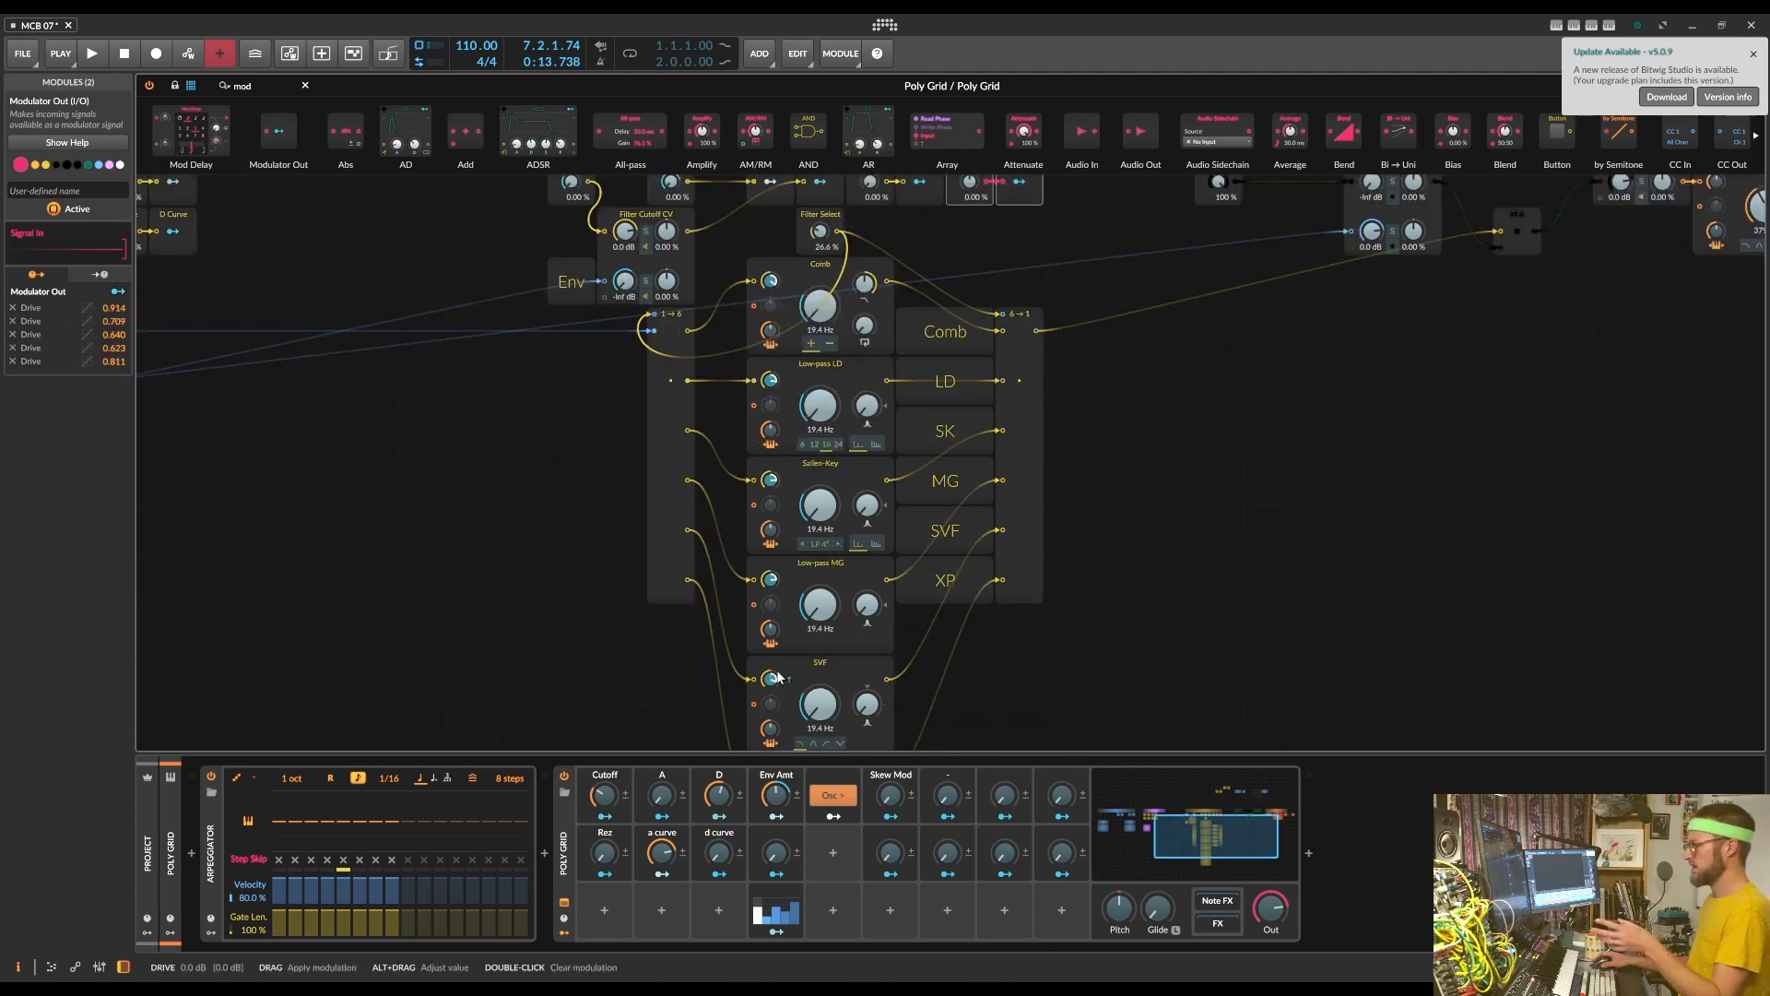
{"action": "scroll", "coordinate": [791, 640], "scroll_direction": "down", "scroll_amount": 2}
{"action": "mouse_move", "coordinate": [770, 679]}
{"action": "left_mouse_down"}
{"action": "mouse_move", "coordinate": [770, 655]}
{"action": "mouse_move", "coordinate": [787, 664]}
{"action": "left_mouse_up"}
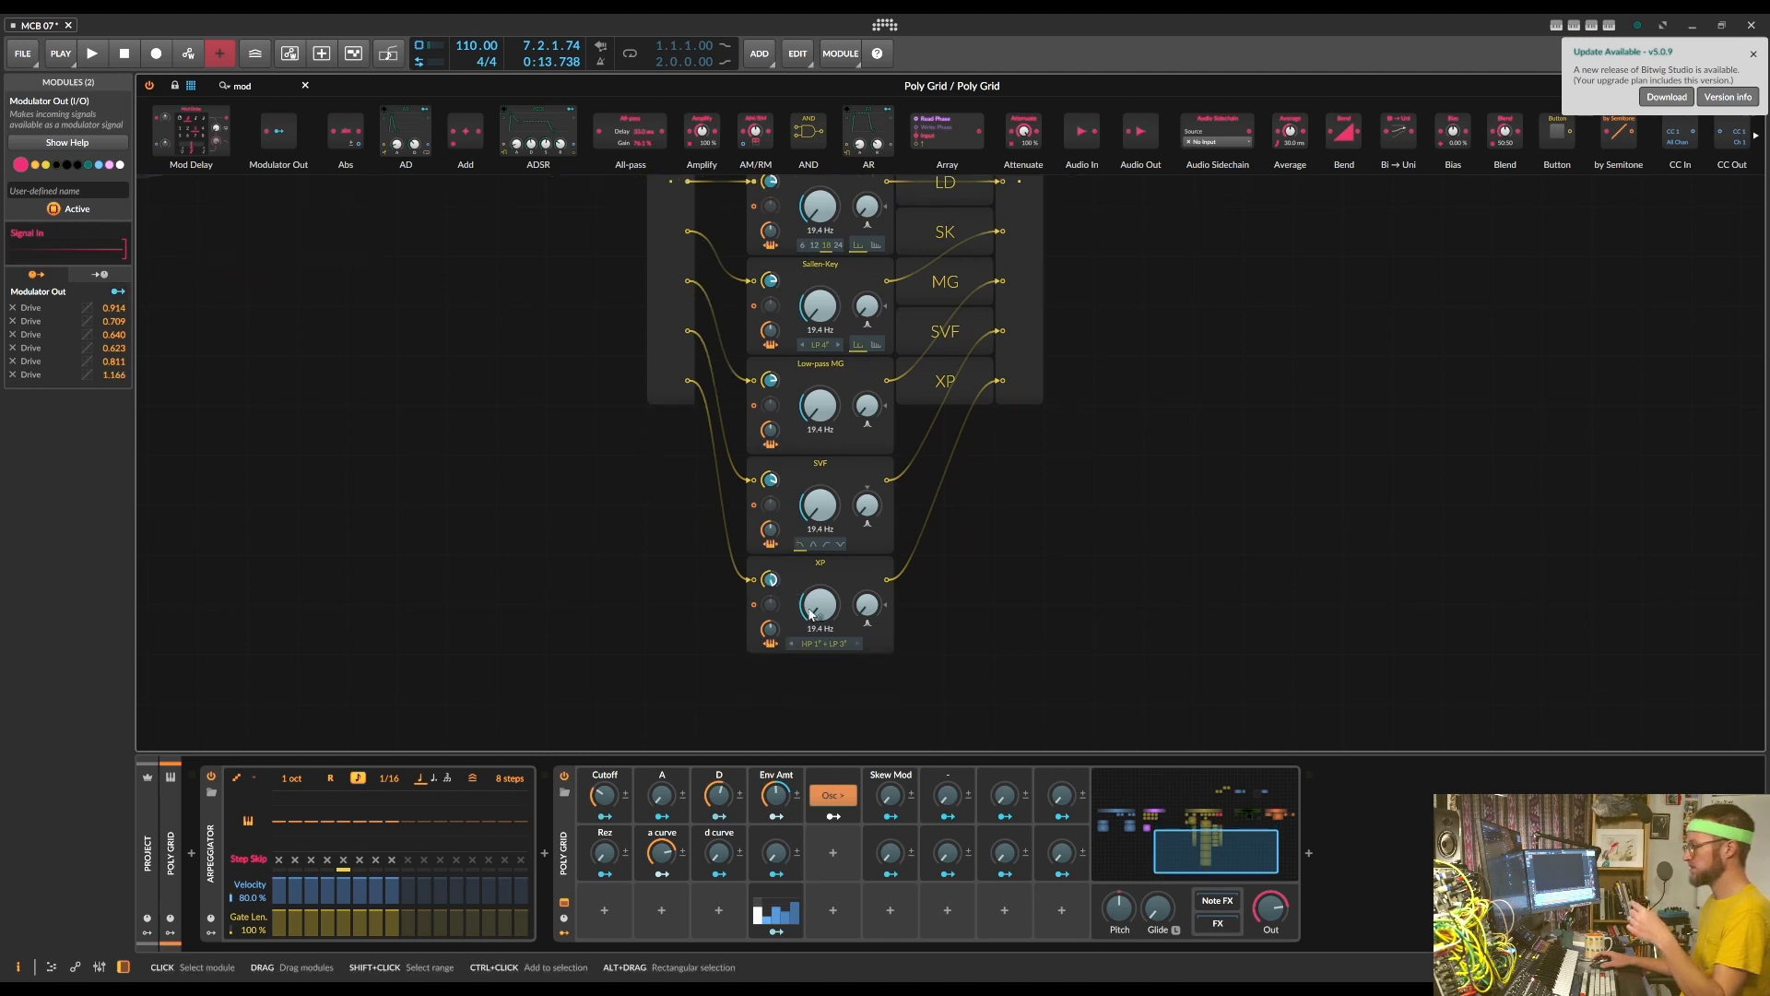
Set the modulation amount of all six filter Drive mappings to 1.000
{"action": "scroll", "coordinate": [791, 633], "scroll_direction": "up", "scroll_amount": 2}
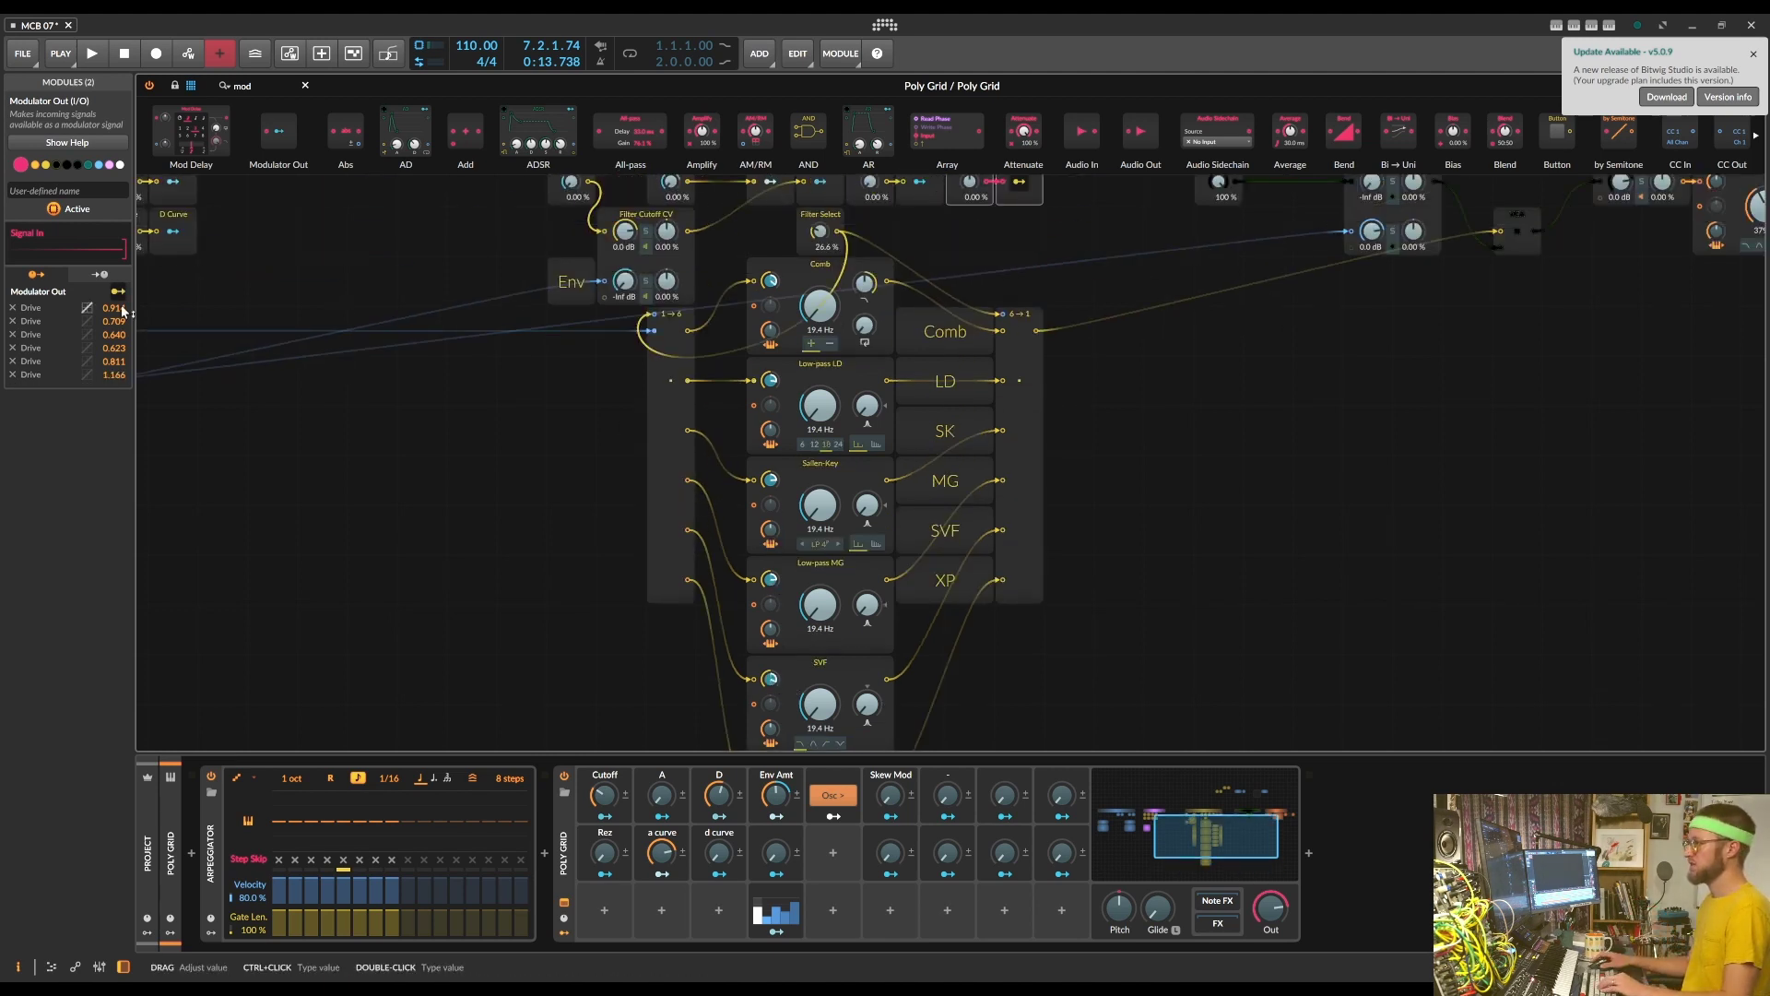
{"action": "left_click", "coordinate": [1026, 199]}
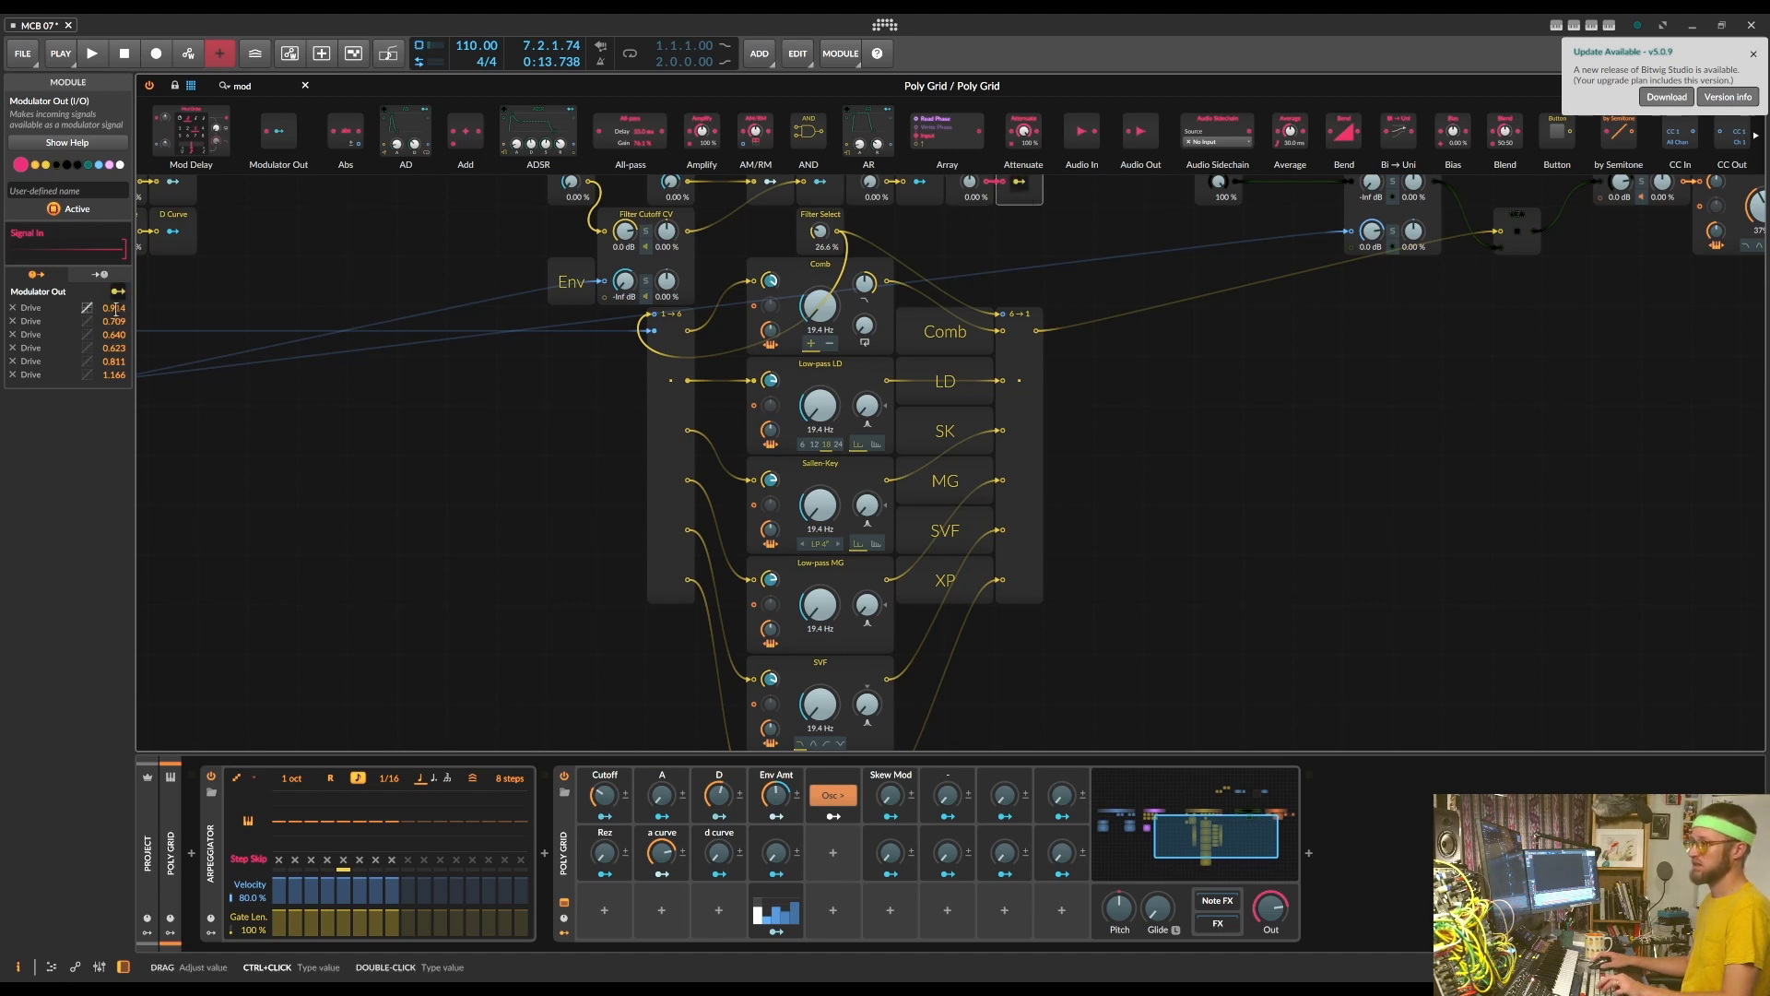
{"action": "left_click_drag", "start_coordinate": [113, 308], "coordinate": [119, 365]}
{"action": "scroll", "coordinate": [975, 286], "scroll_direction": "up", "scroll_amount": 2}
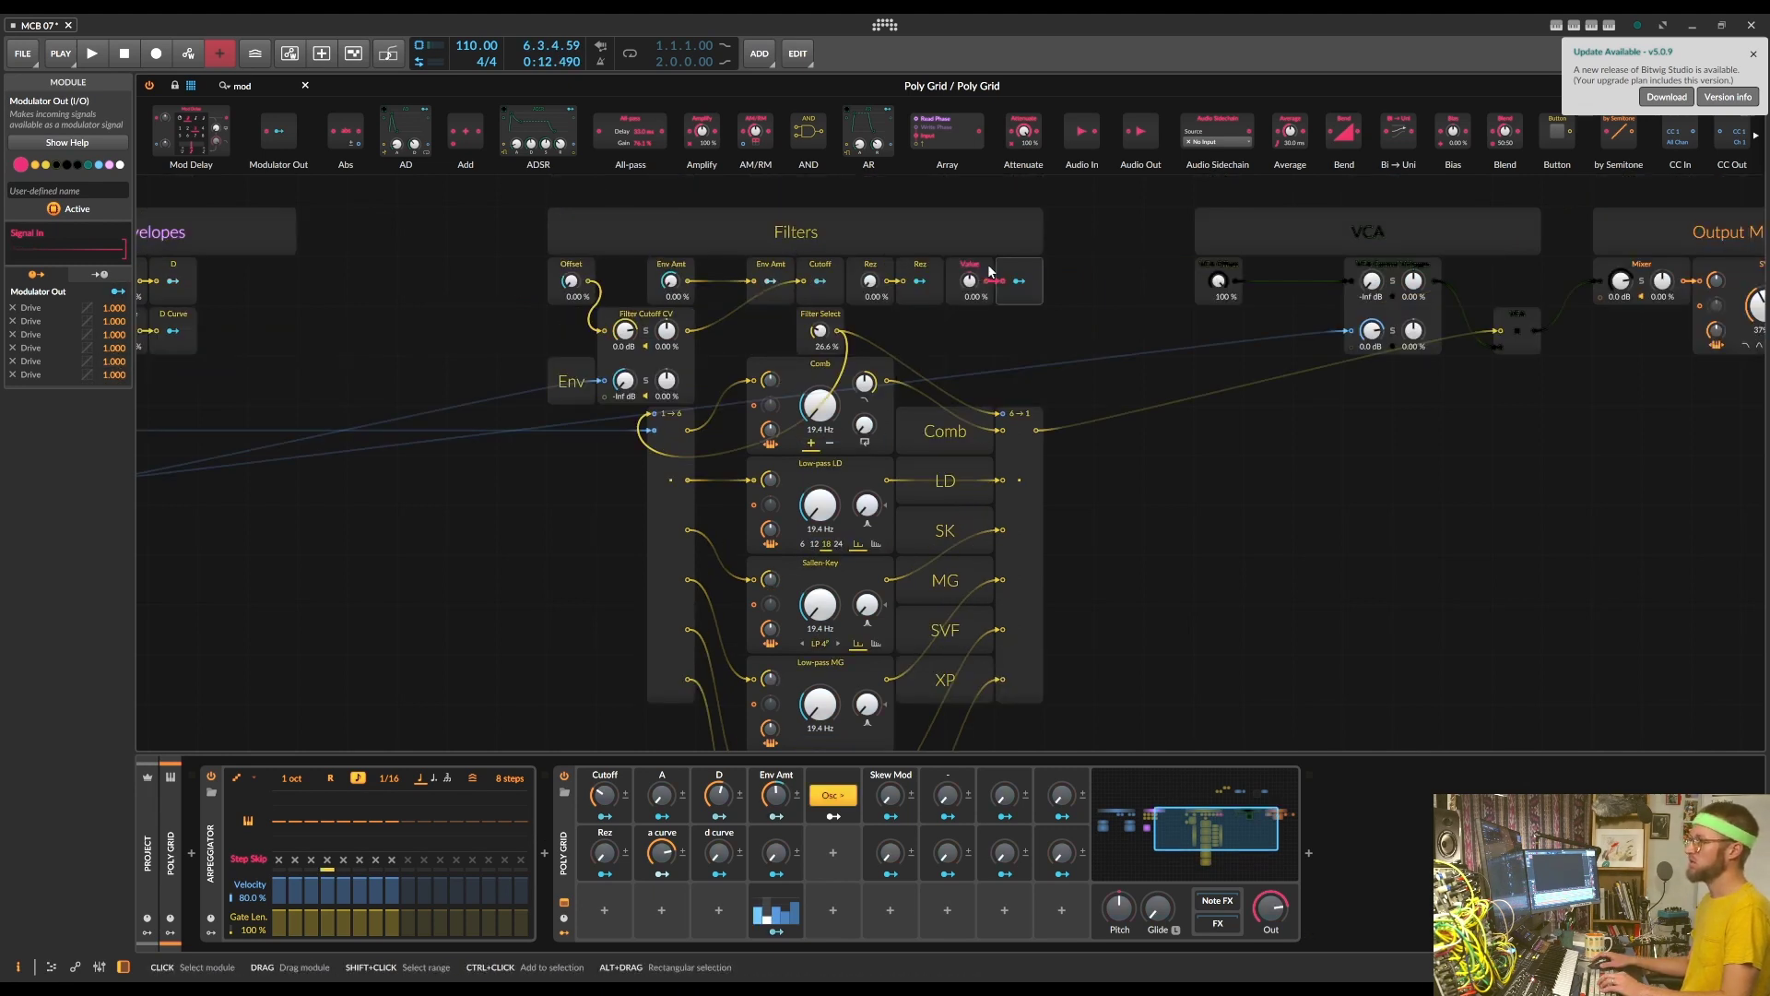
Audition the effect of the new Value module on the filters' drive during playback
{"action": "mouse_move", "coordinate": [969, 280]}
{"action": "left_mouse_down"}
{"action": "mouse_move", "coordinate": [969, 263]}
{"action": "mouse_move", "coordinate": [973, 285]}
{"action": "left_mouse_up"}
{"action": "key", "text": "space"}
{"action": "key", "text": "space"}
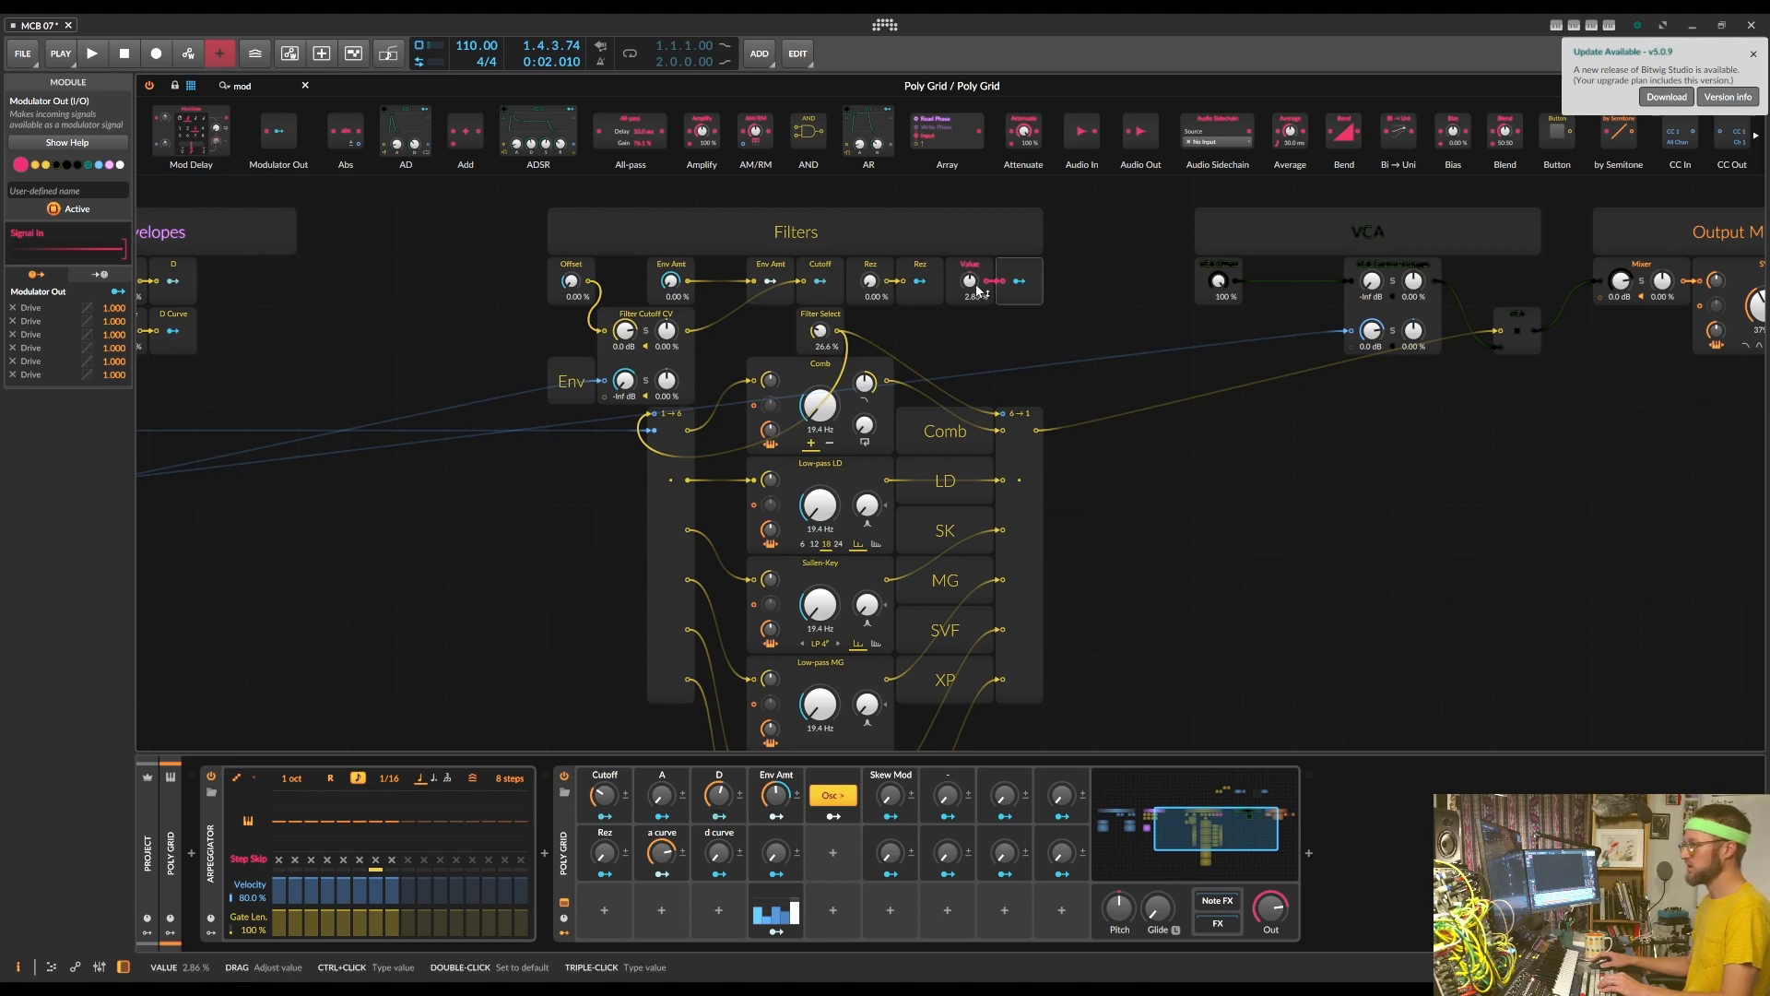
Name the new Value and Modulator Out pair in the Filters section "Drive"
{"action": "left_click_drag", "start_coordinate": [1058, 293], "coordinate": [979, 276]}
{"action": "key", "text": "ctrl+r"}
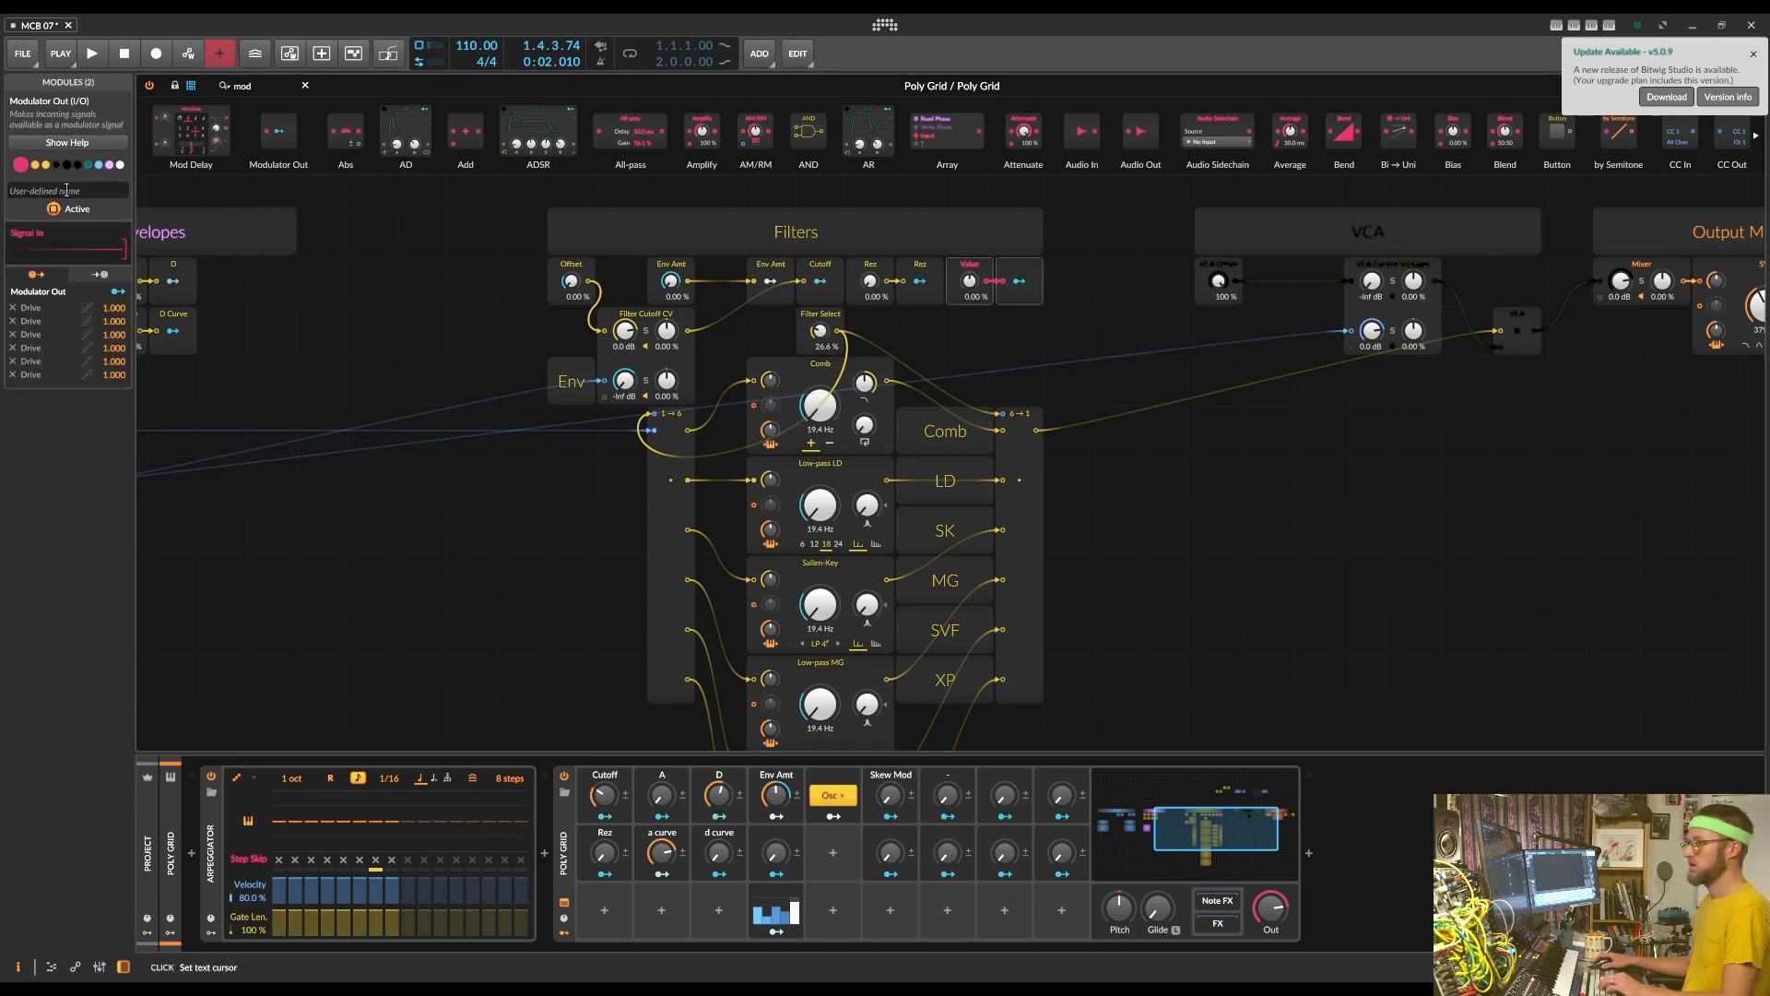
{"action": "type", "text": "Drive"}
{"action": "key", "text": "Return"}
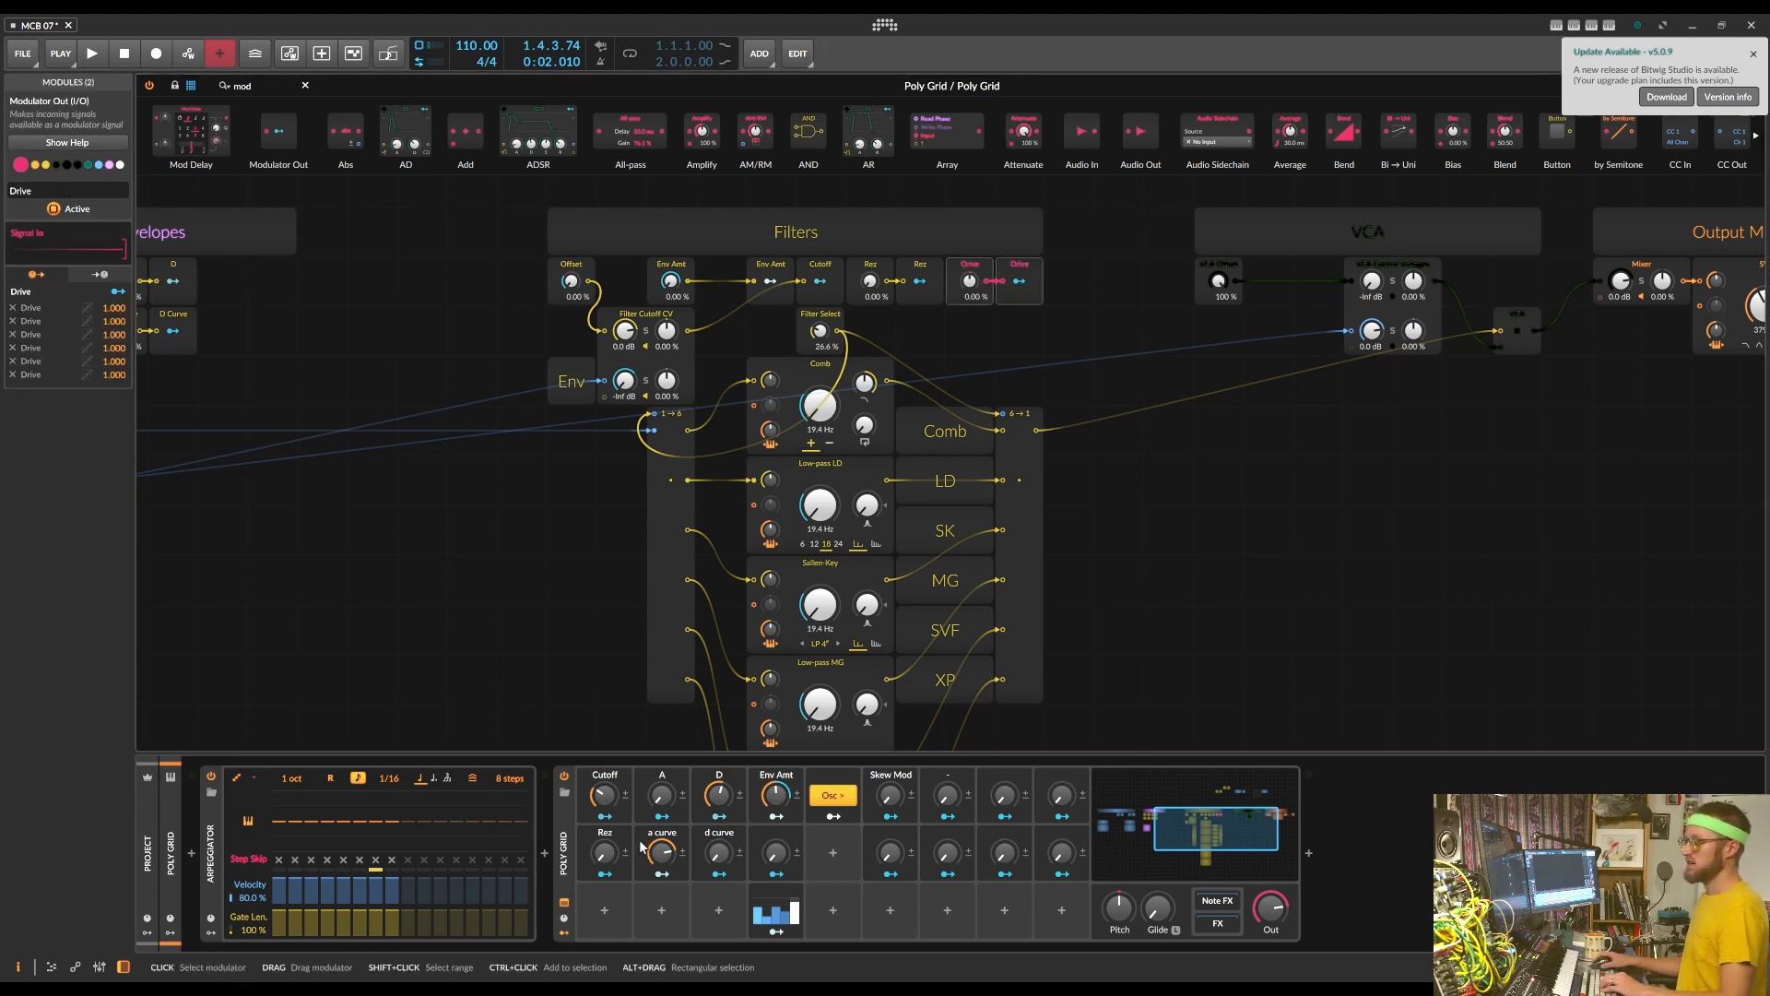
Rename the "a curve" macro "Drive", and replace its A curve mapping with one to the Filters section's Drive value
{"action": "left_click", "coordinate": [642, 848]}
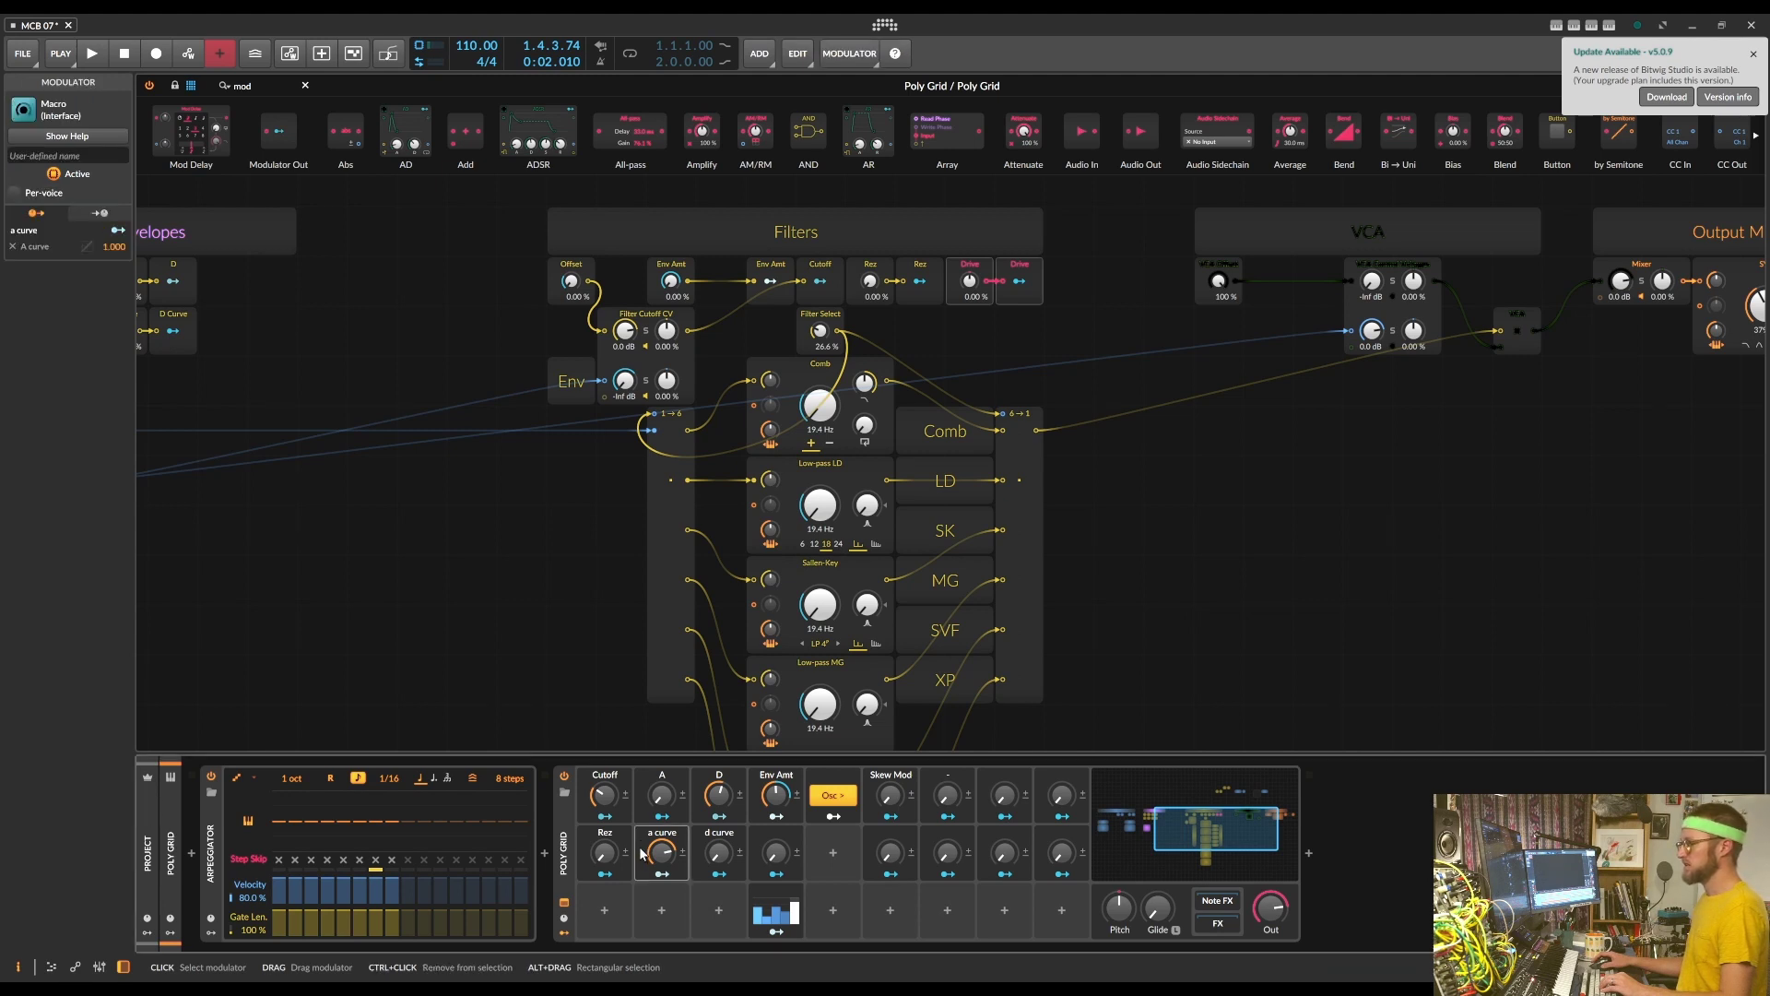
{"action": "double_click", "coordinate": [662, 832]}
{"action": "type", "text": "D"}
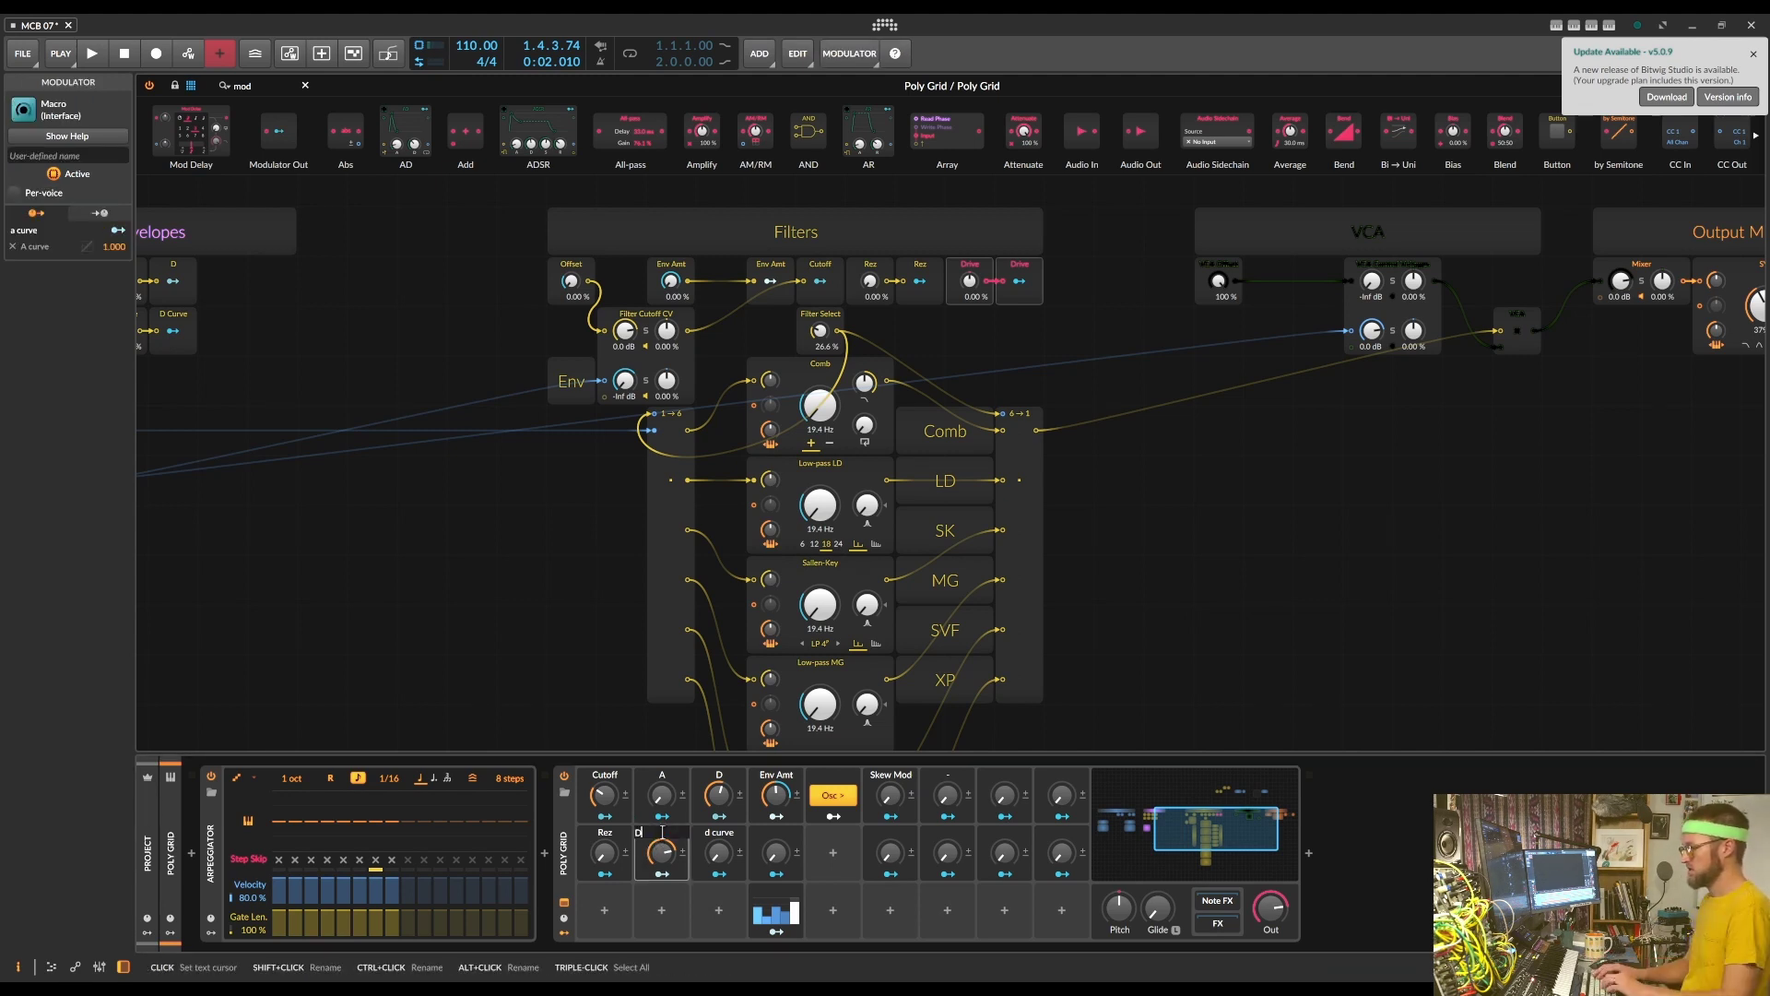
{"action": "type", "text": "rive"}
{"action": "key", "text": "Return"}
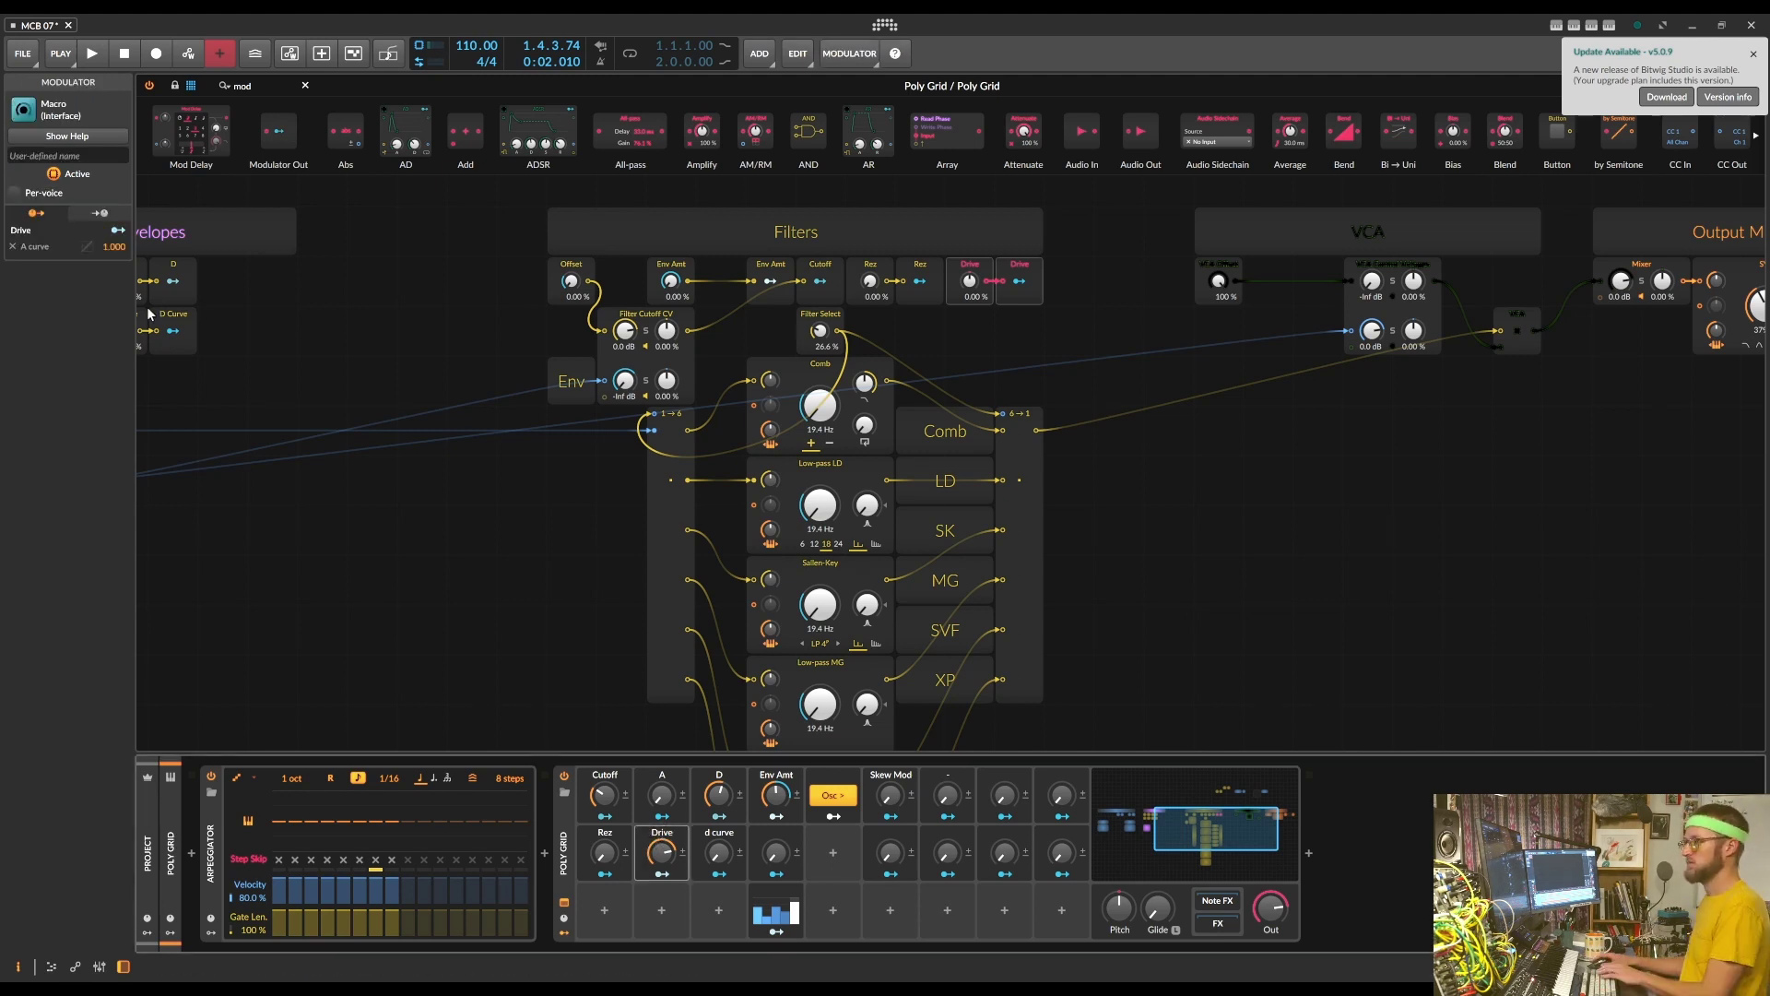
{"action": "left_click", "coordinate": [13, 247]}
{"action": "left_click", "coordinate": [662, 874]}
{"action": "left_click_drag", "start_coordinate": [971, 282], "coordinate": [970, 244]}
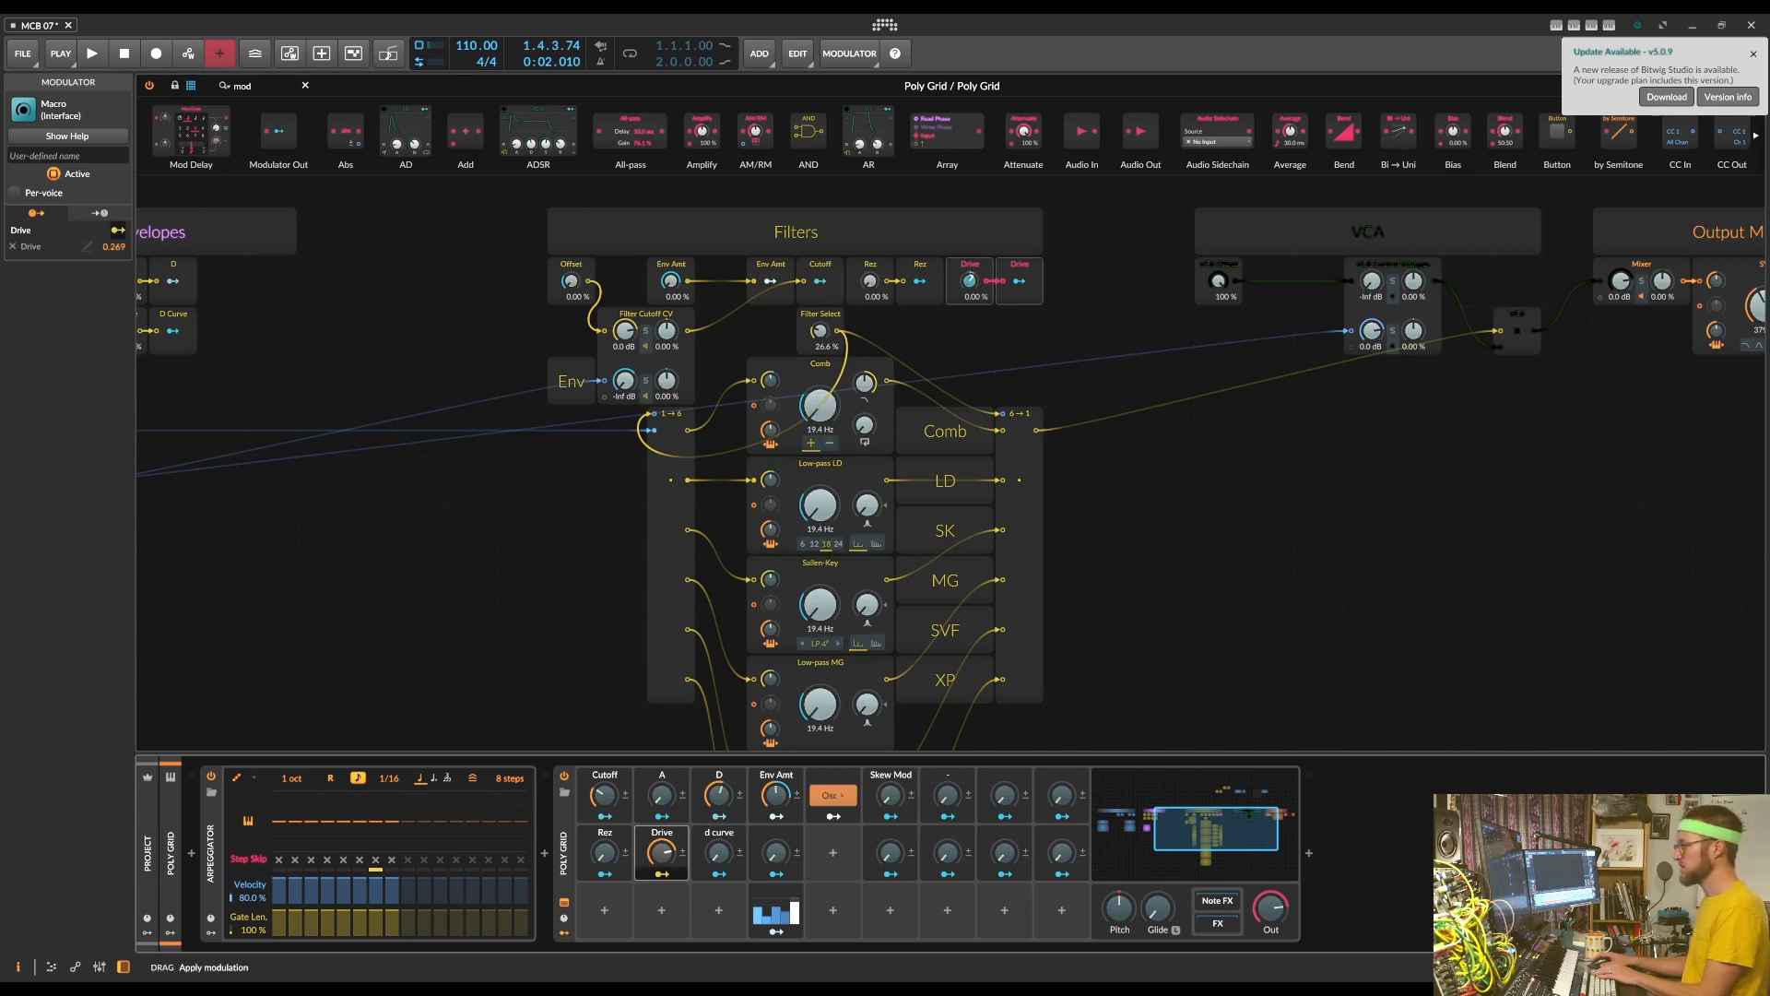
Audition the filters during playback while varying the Rez and Drive macros
{"action": "left_click", "coordinate": [958, 336]}
{"action": "key", "text": "space"}
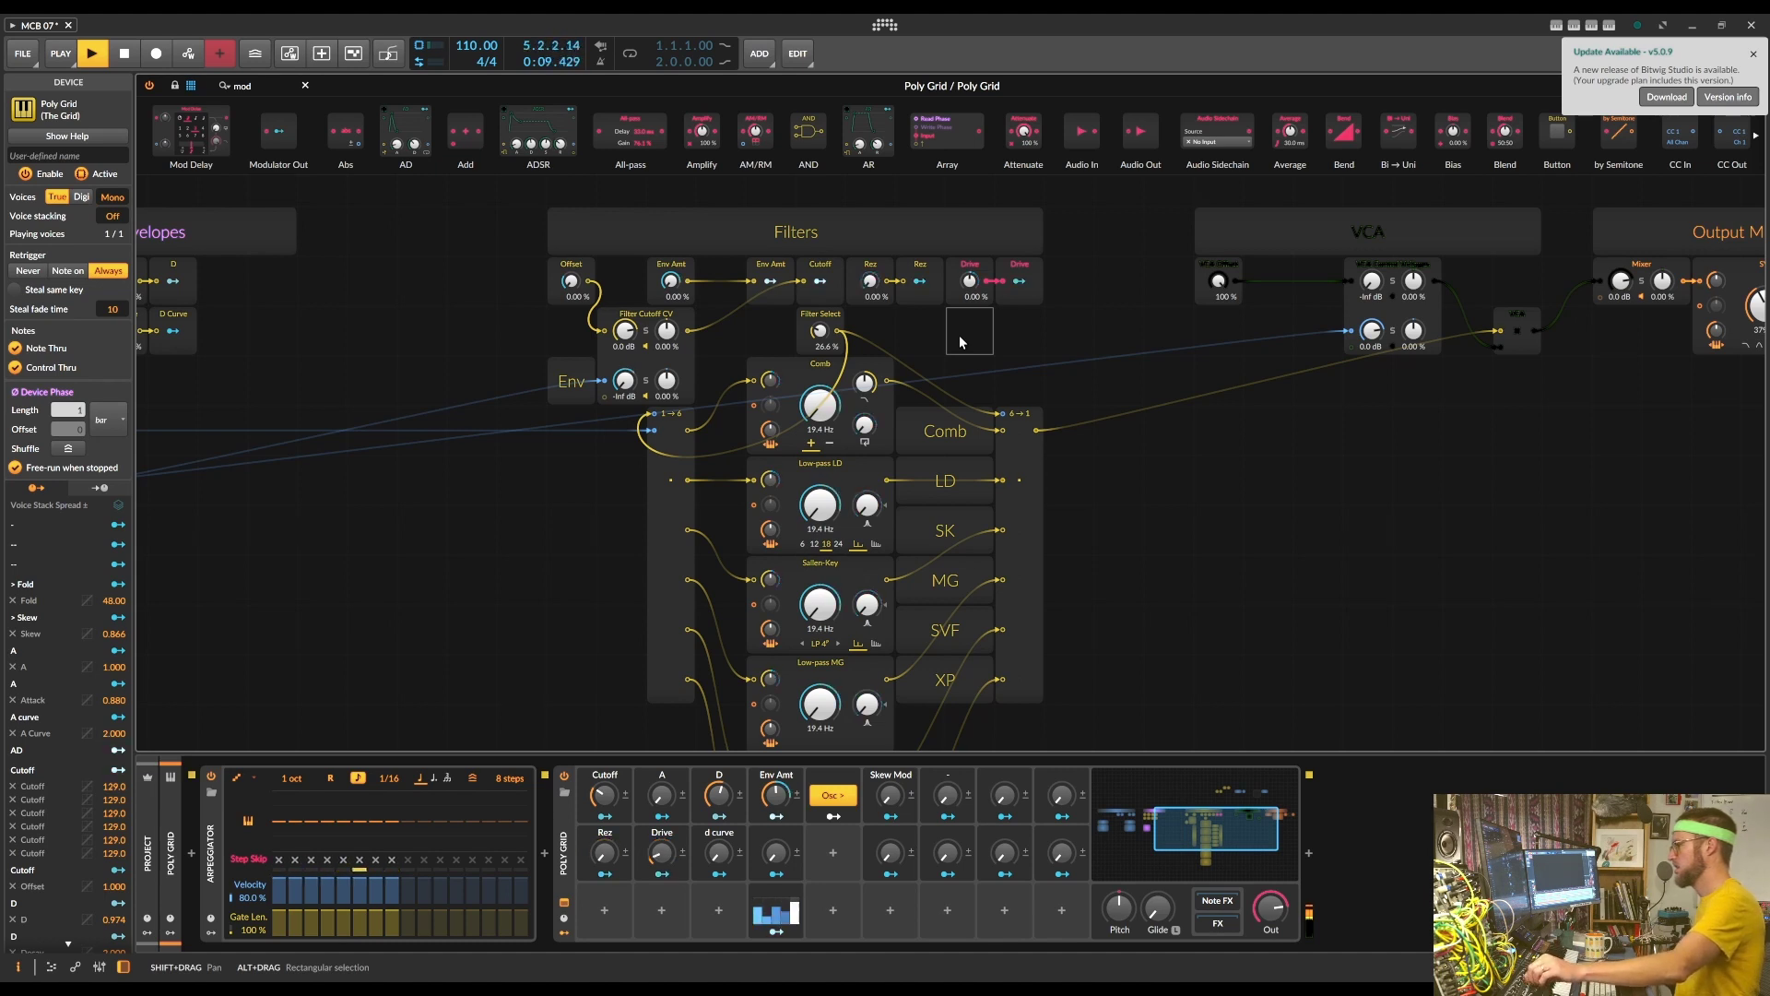
{"action": "key", "text": "space"}
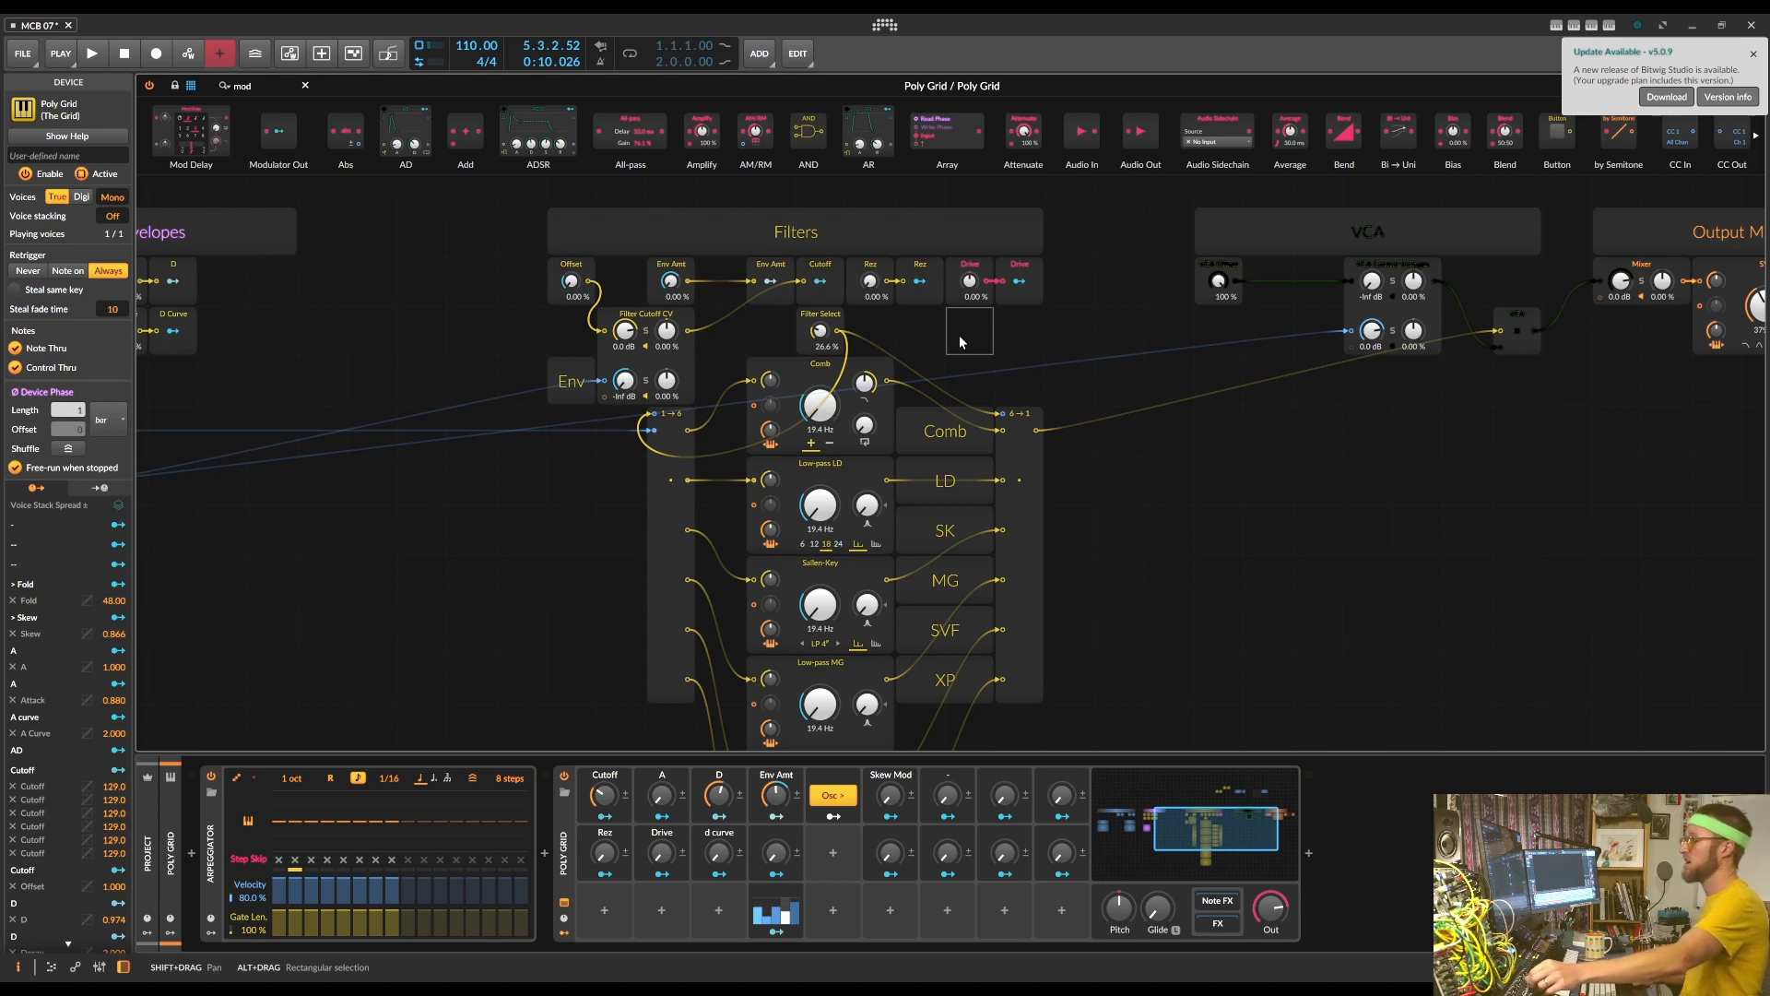
{"action": "key", "text": "space"}
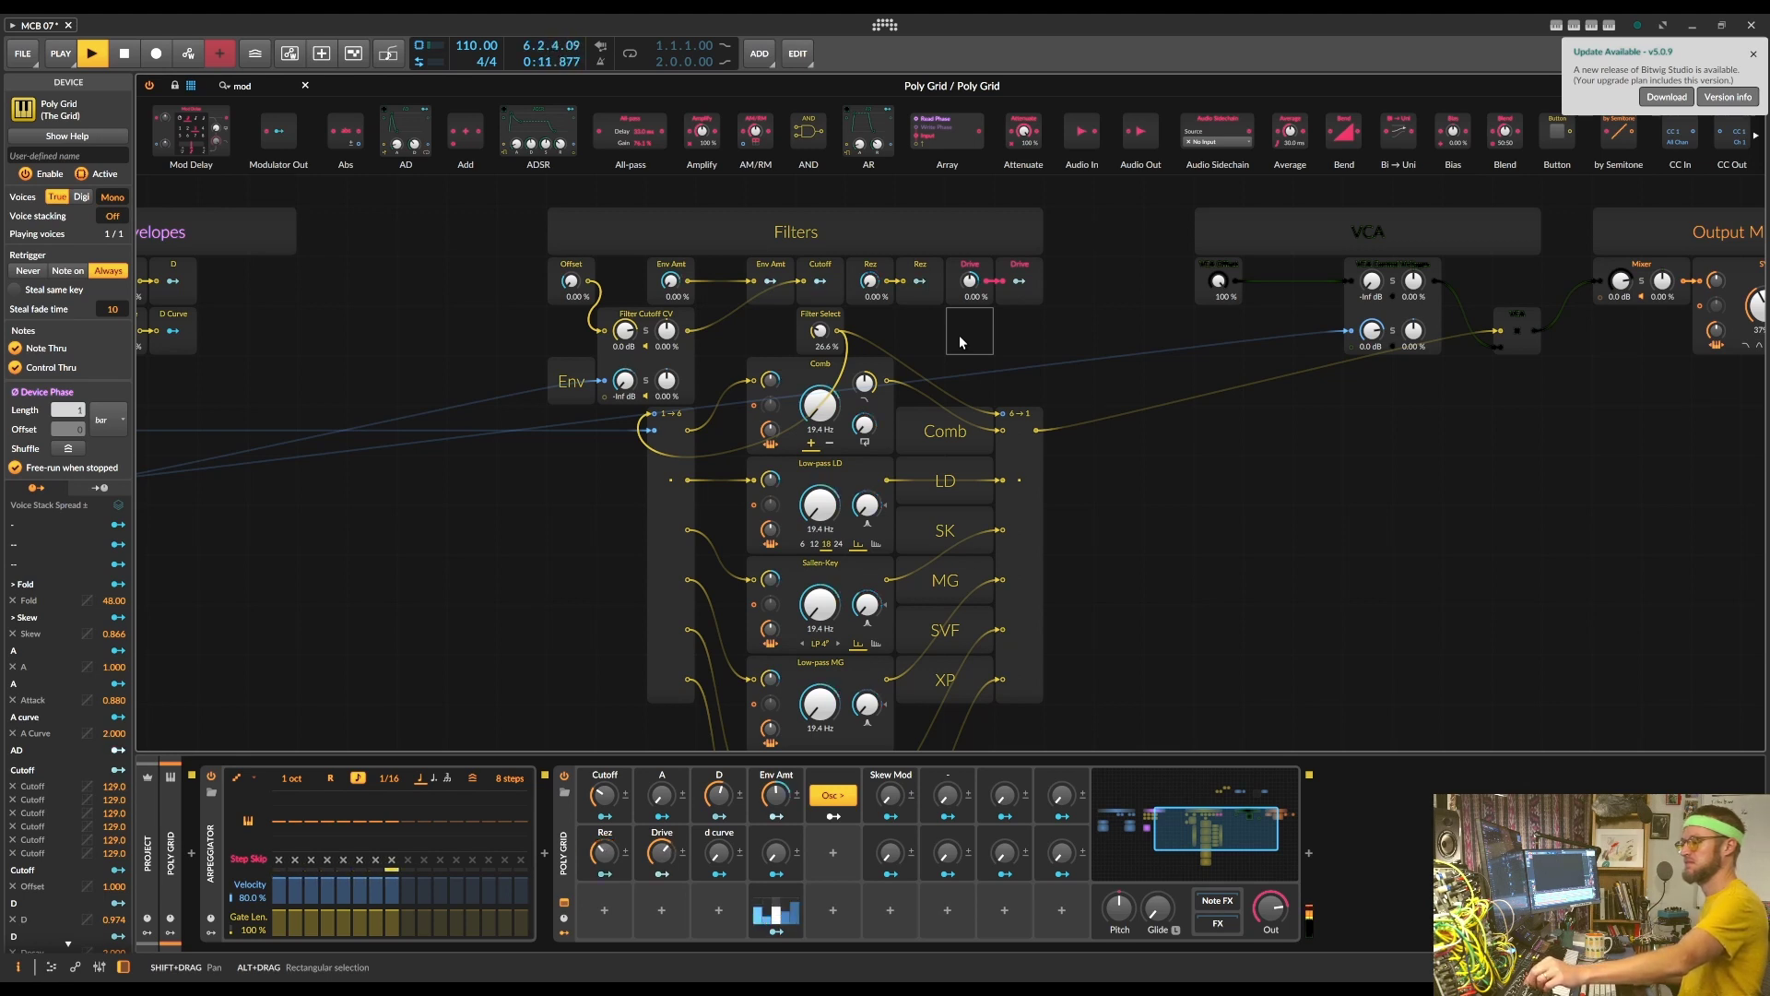
{"action": "key", "text": "space"}
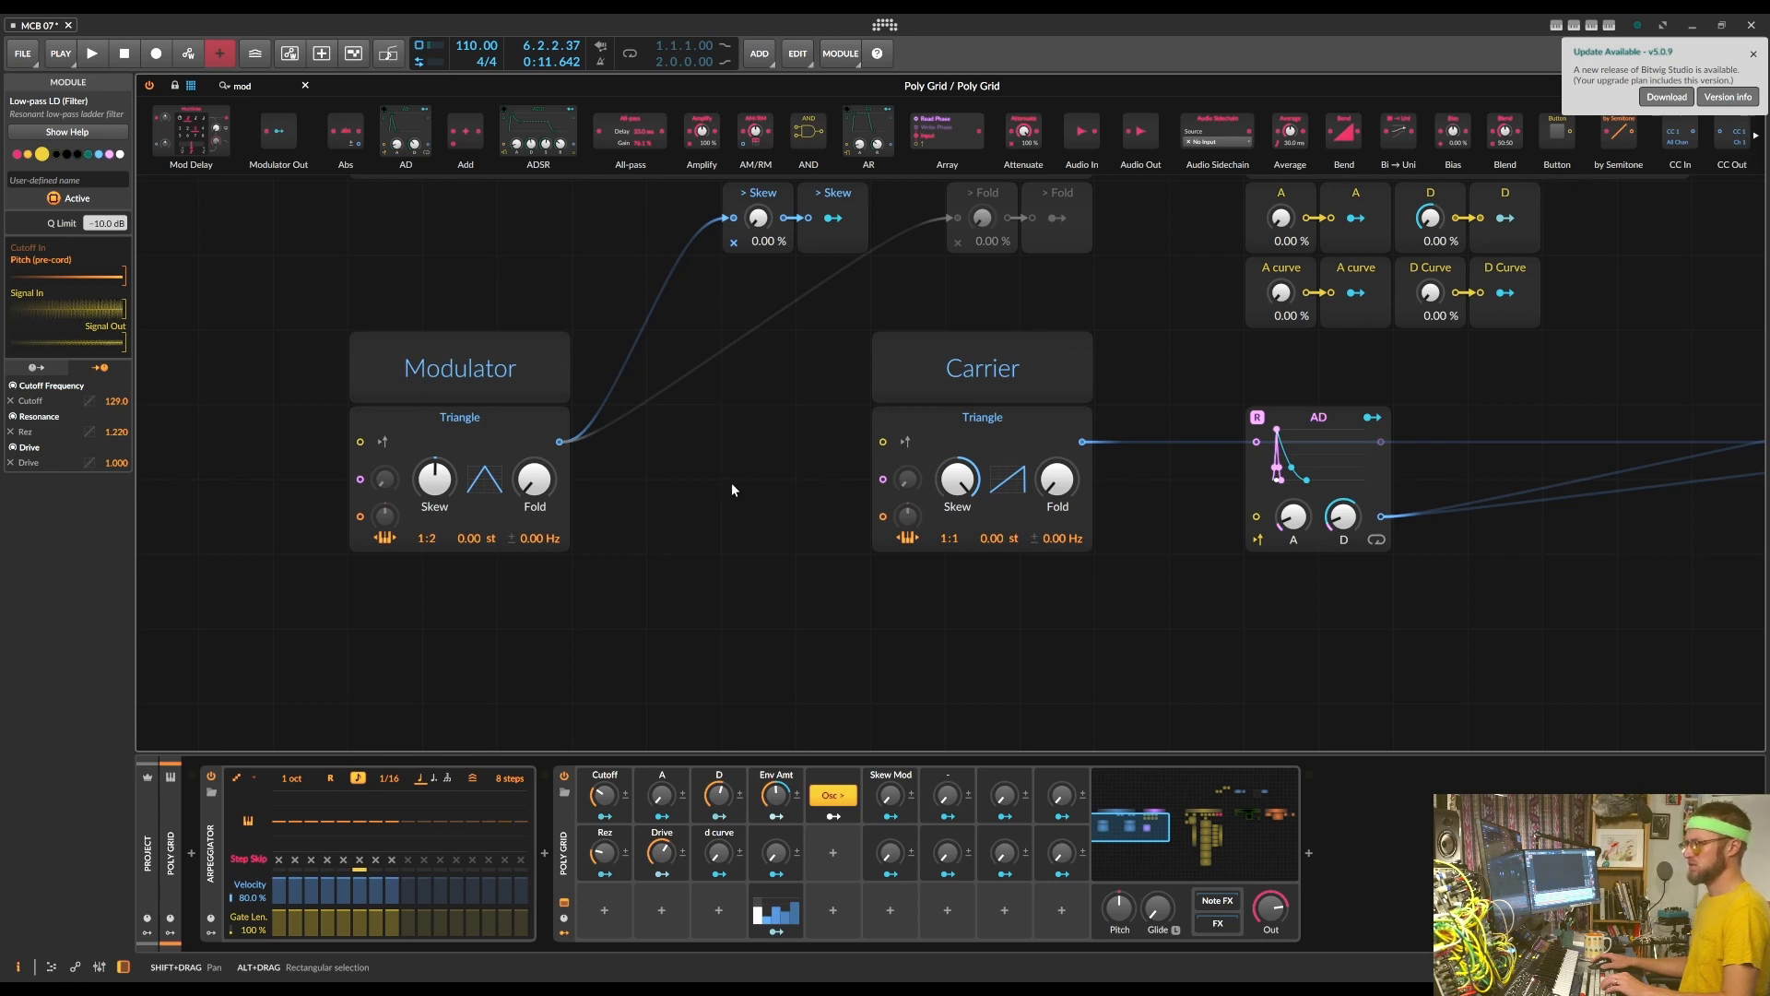
Compare the Modulator oscillator's key tracking off and on during playback while raising the Skew Mod macro
{"action": "left_click", "coordinate": [436, 422]}
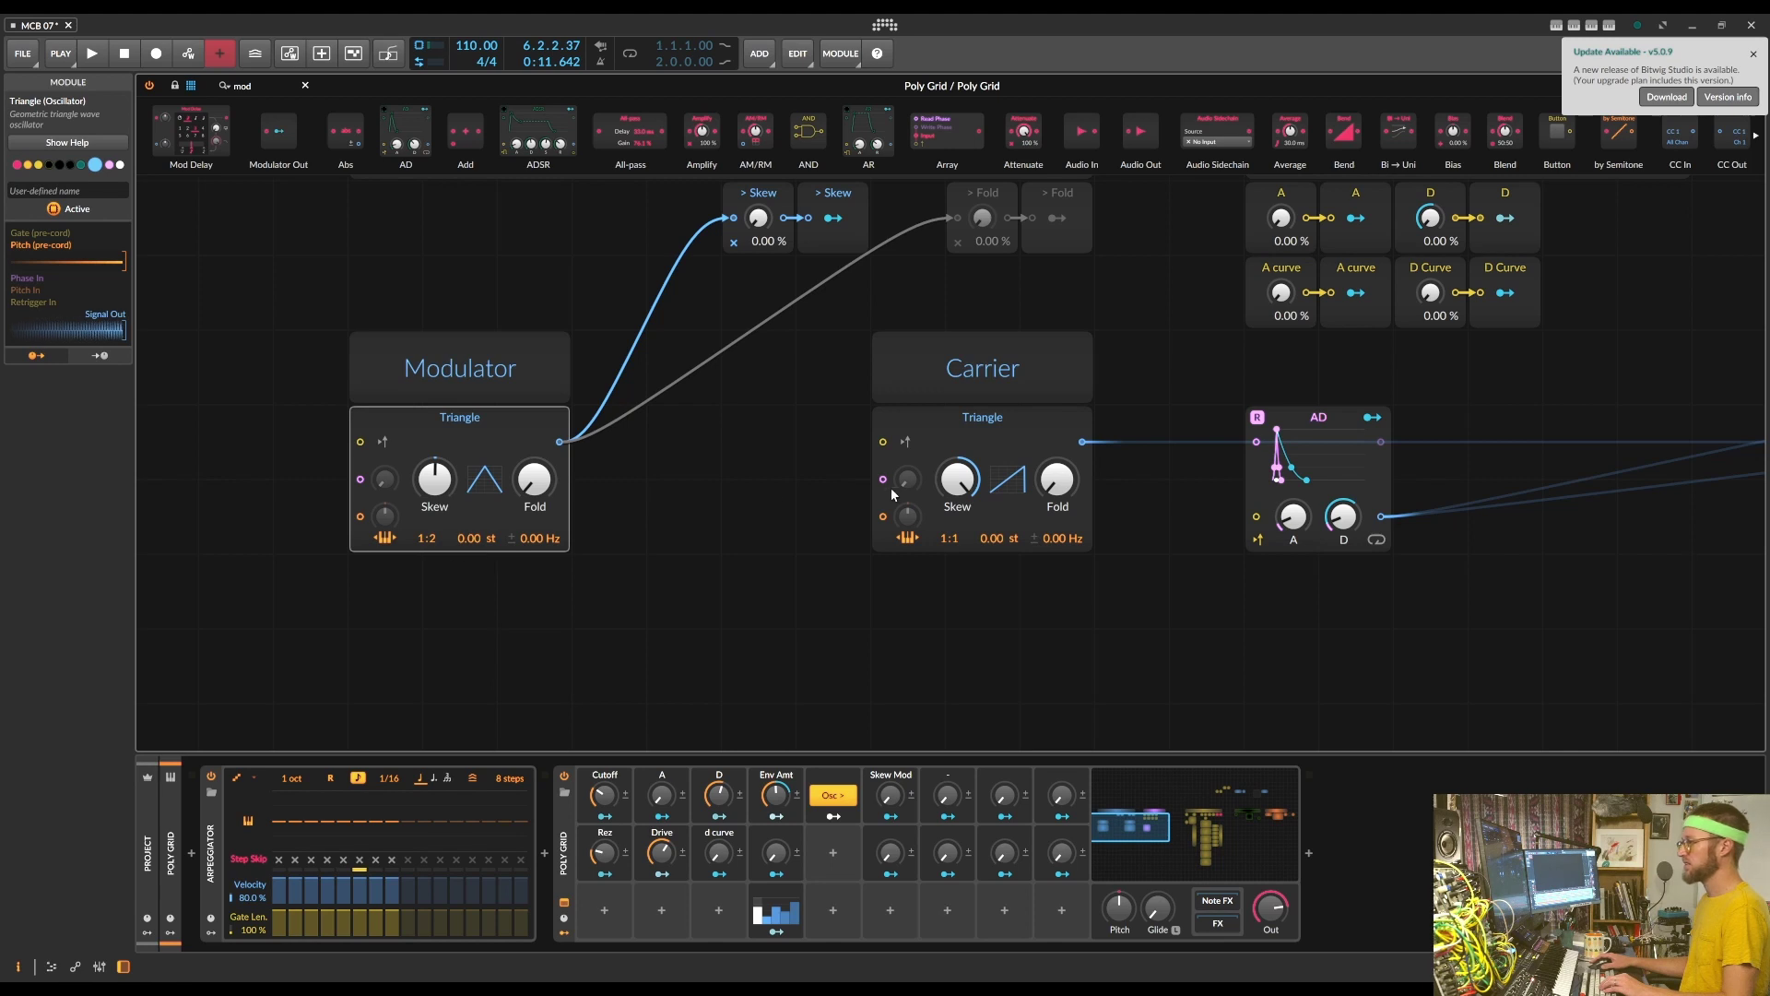
{"action": "left_click", "coordinate": [387, 538]}
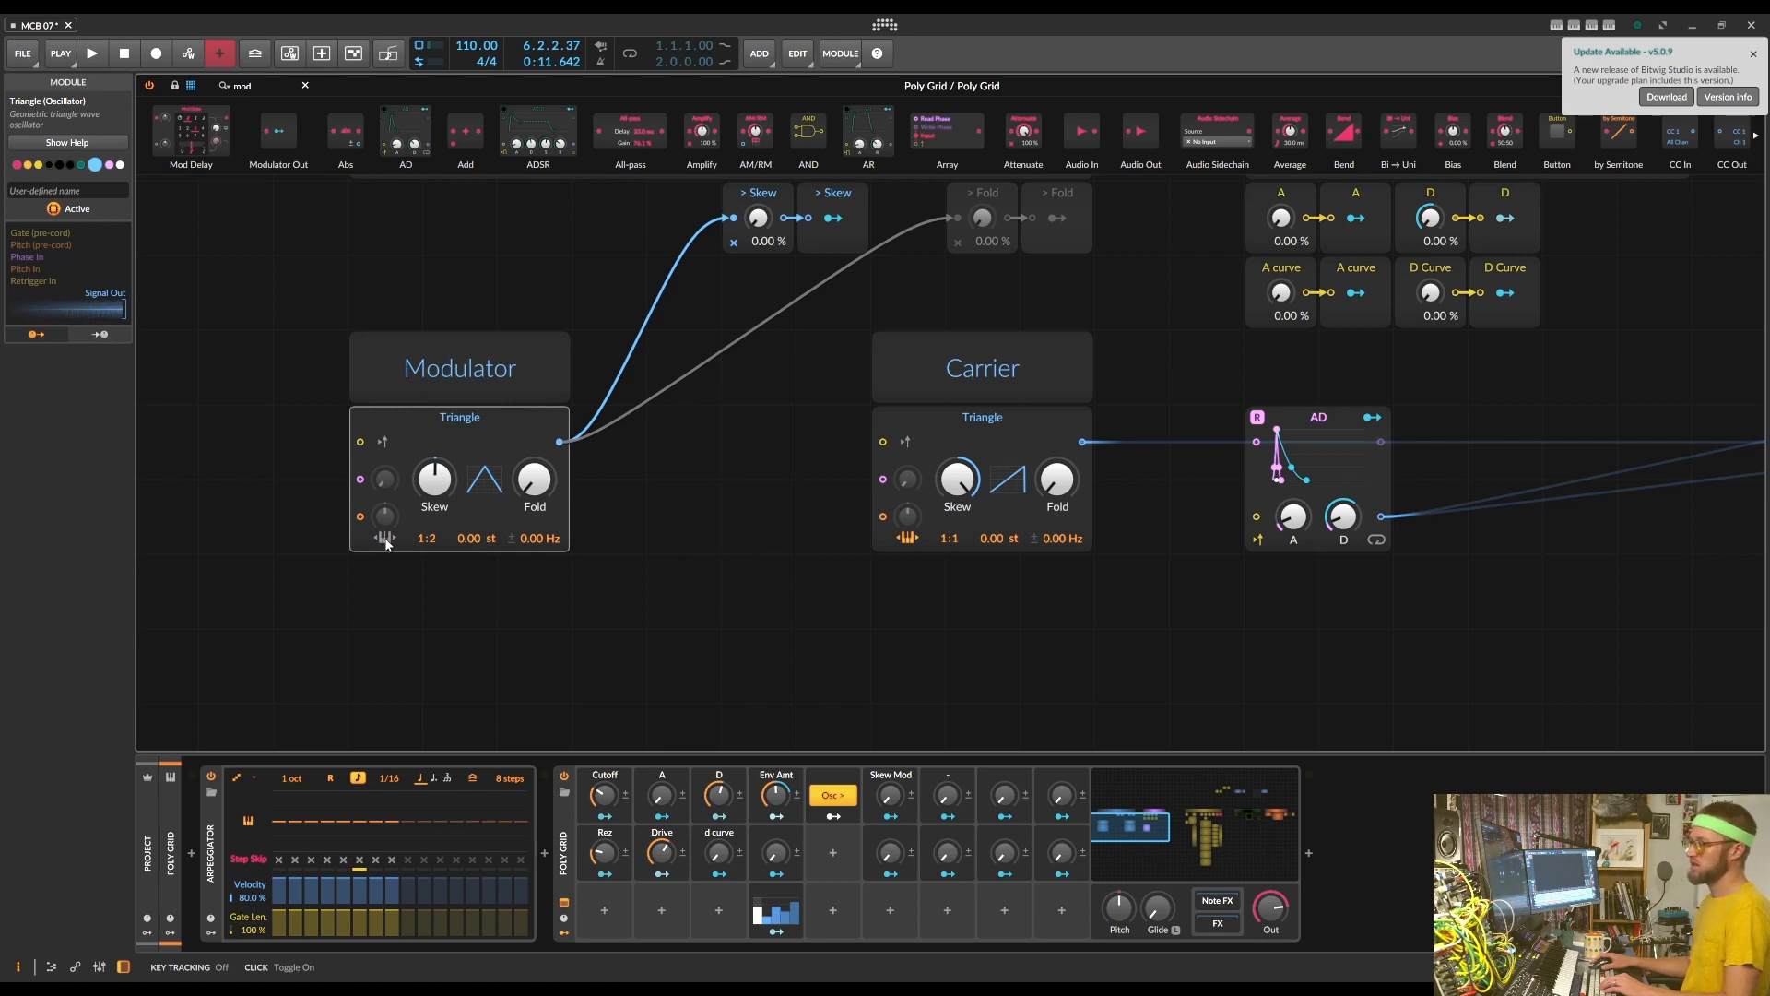
{"action": "key", "text": "space"}
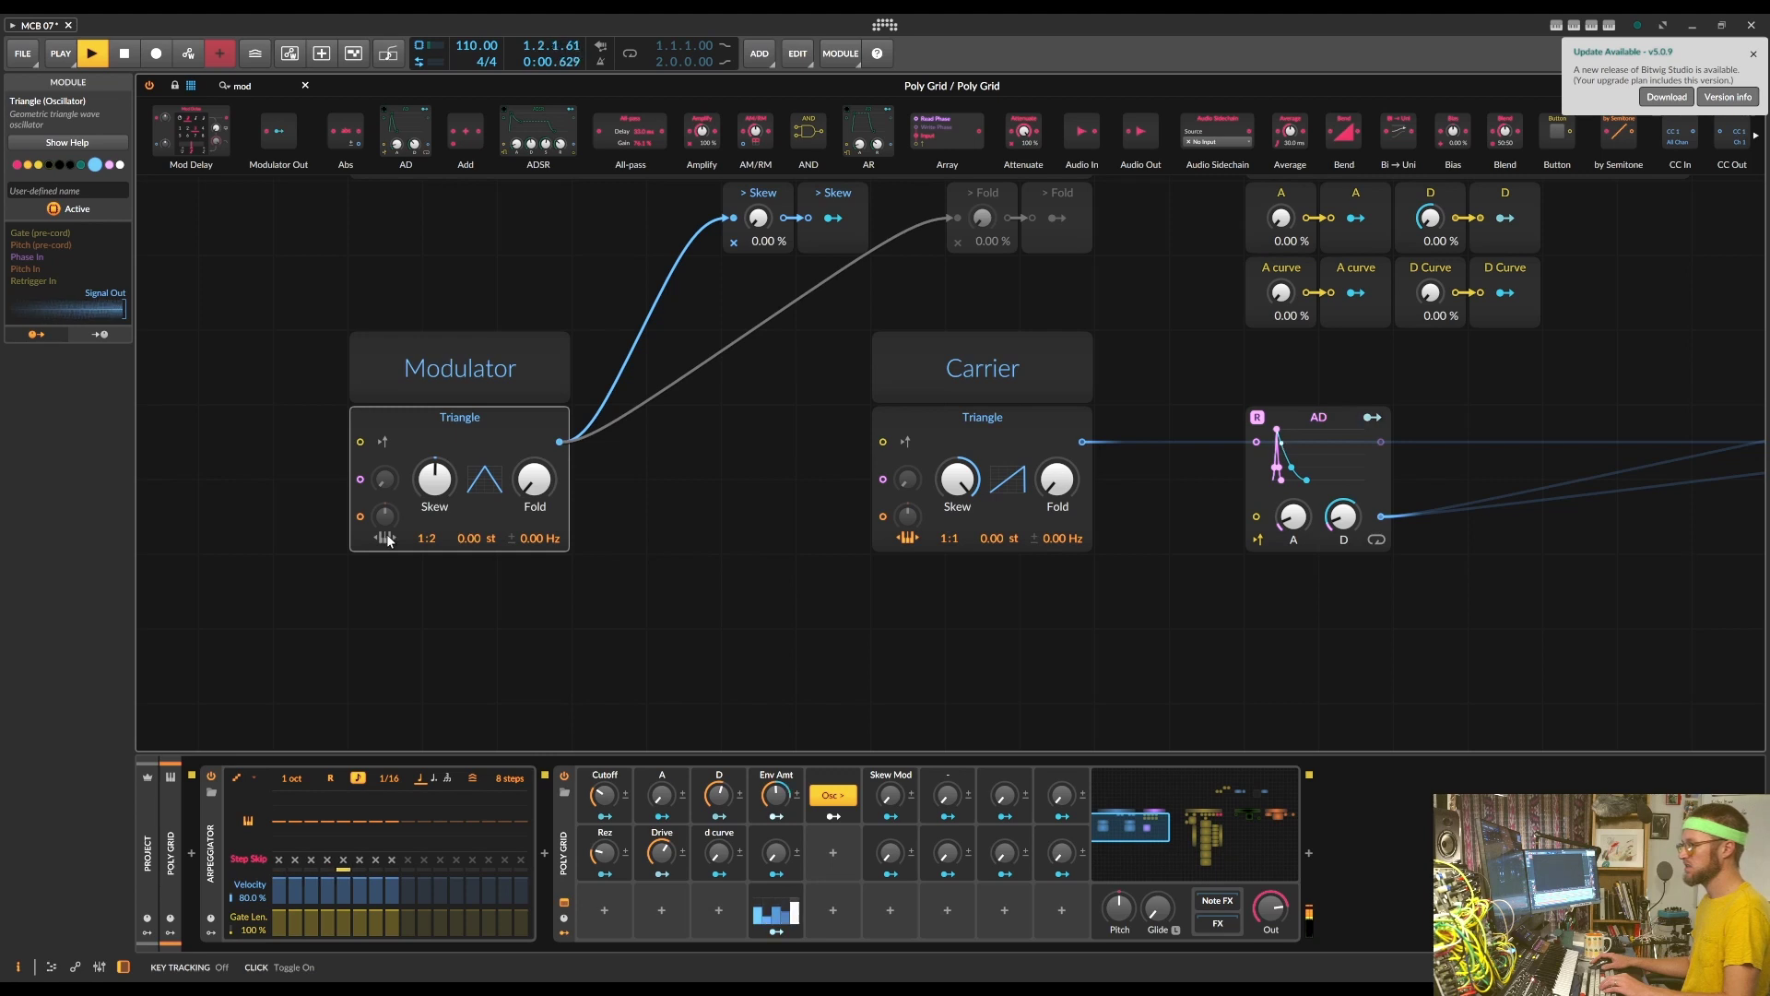
{"action": "left_click", "coordinate": [387, 538]}
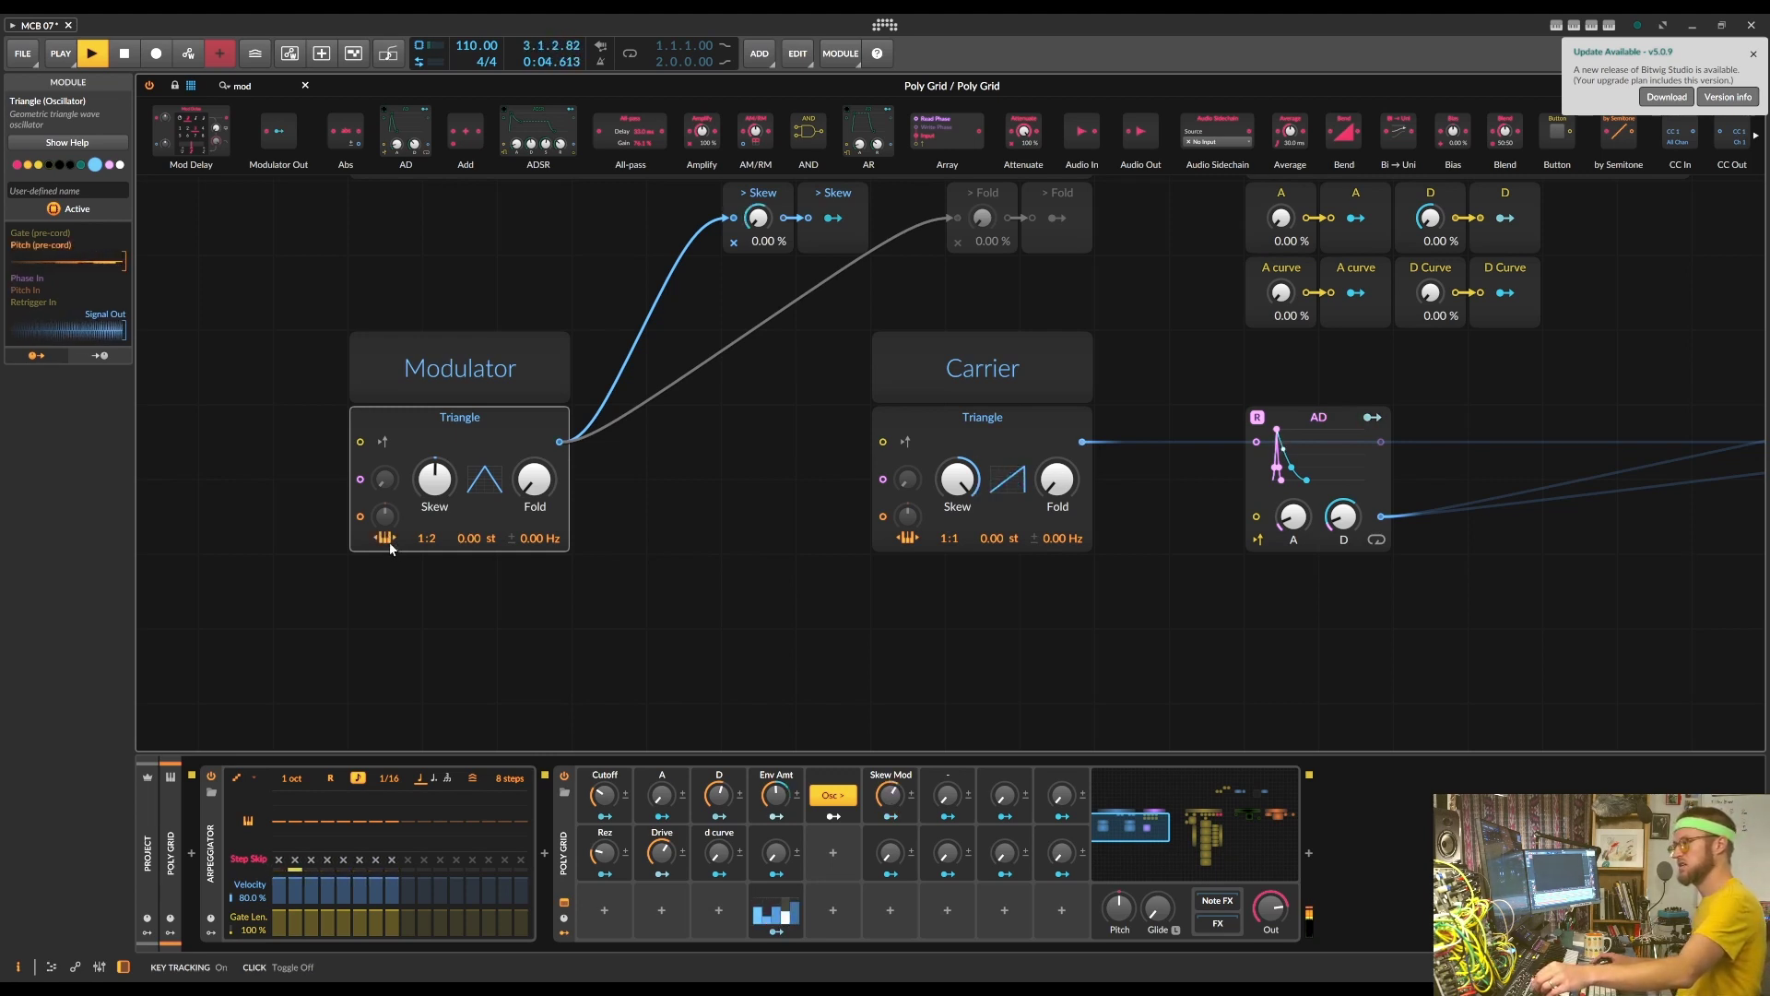
{"action": "left_click", "coordinate": [385, 540]}
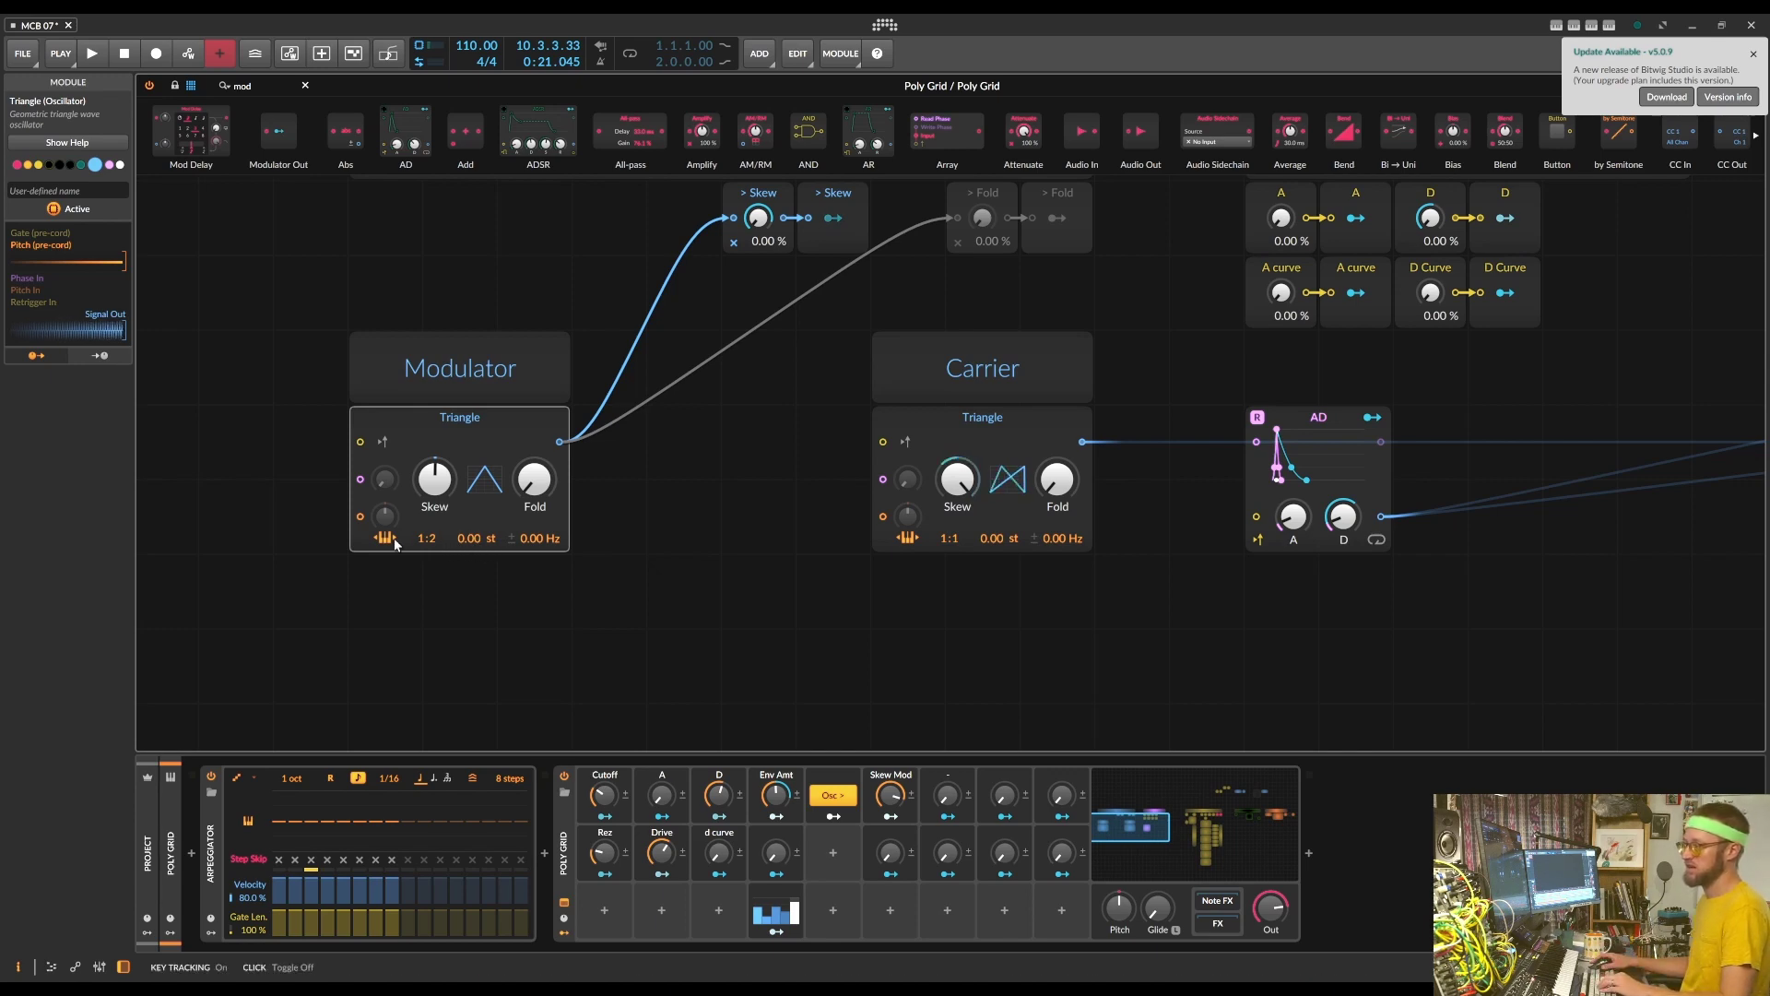
{"action": "left_click_drag", "start_coordinate": [1567, 562], "coordinate": [964, 548]}
{"action": "left_click_drag", "start_coordinate": [1352, 544], "coordinate": [400, 477]}
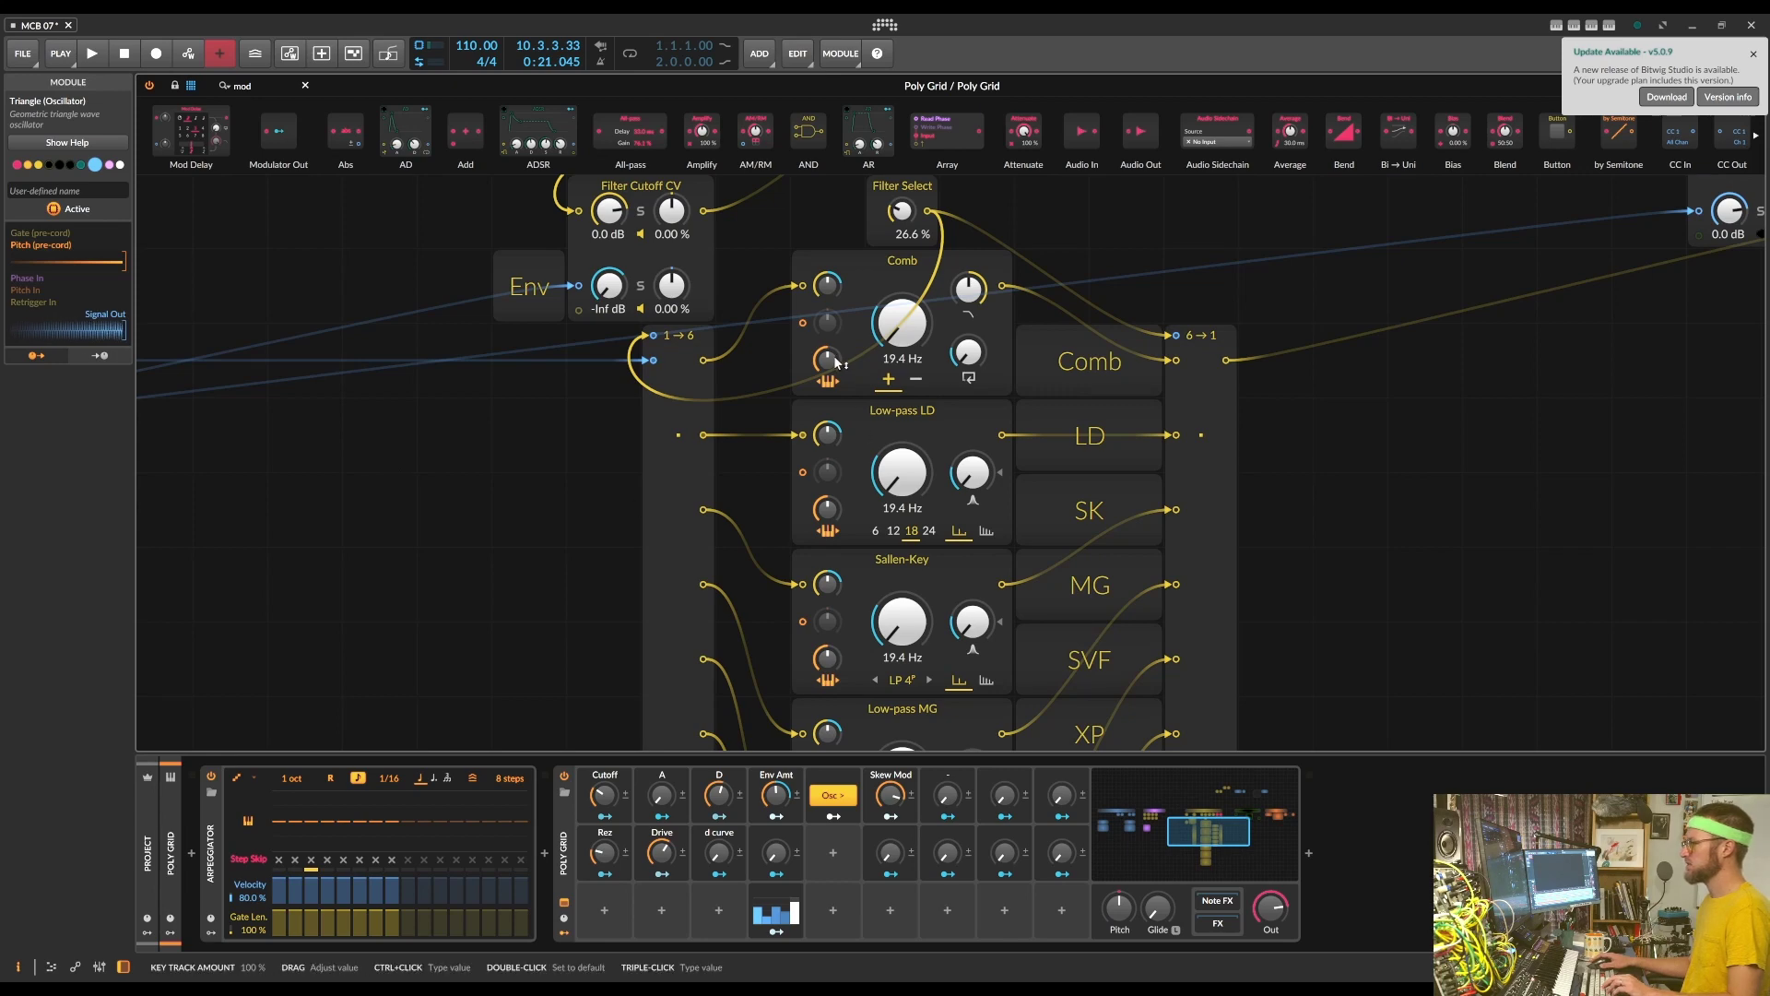
{"action": "scroll", "coordinate": [815, 498], "scroll_direction": "down", "scroll_amount": 3}
{"action": "scroll", "coordinate": [820, 504], "scroll_direction": "down", "scroll_amount": 2}
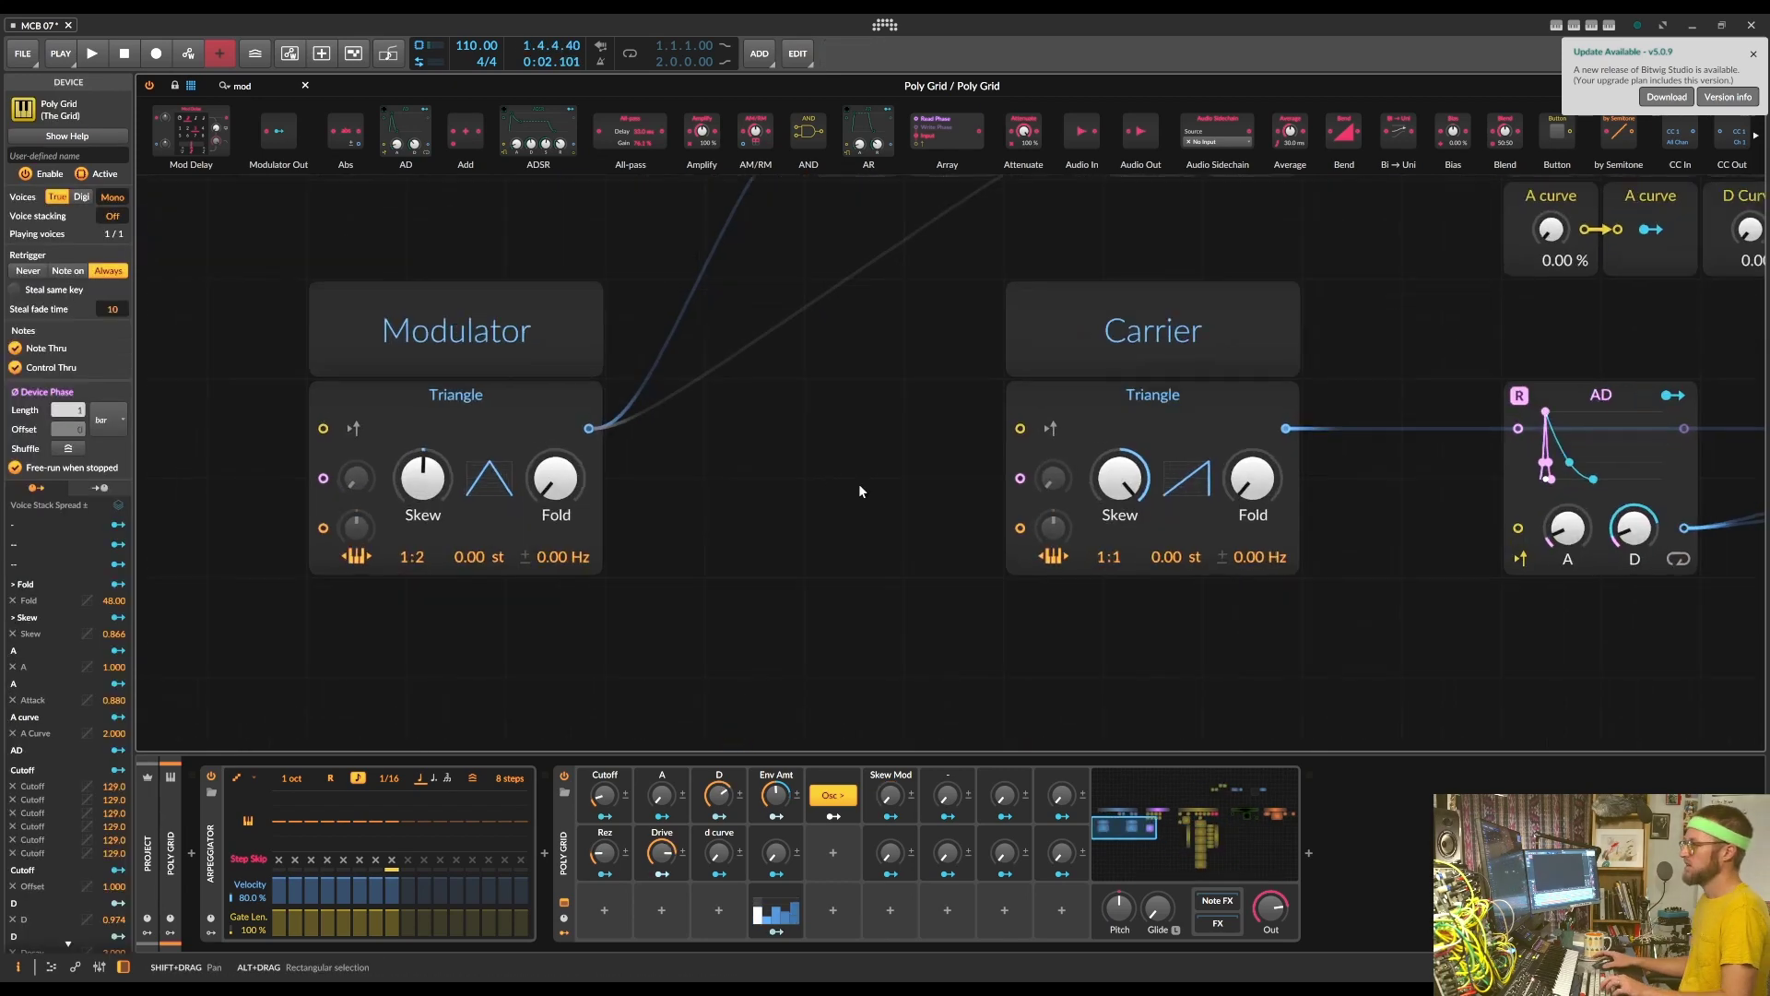
{"action": "left_click_drag", "start_coordinate": [859, 484], "coordinate": [1228, 482]}
{"action": "scroll", "coordinate": [1114, 485], "scroll_direction": "down", "scroll_amount": 2}
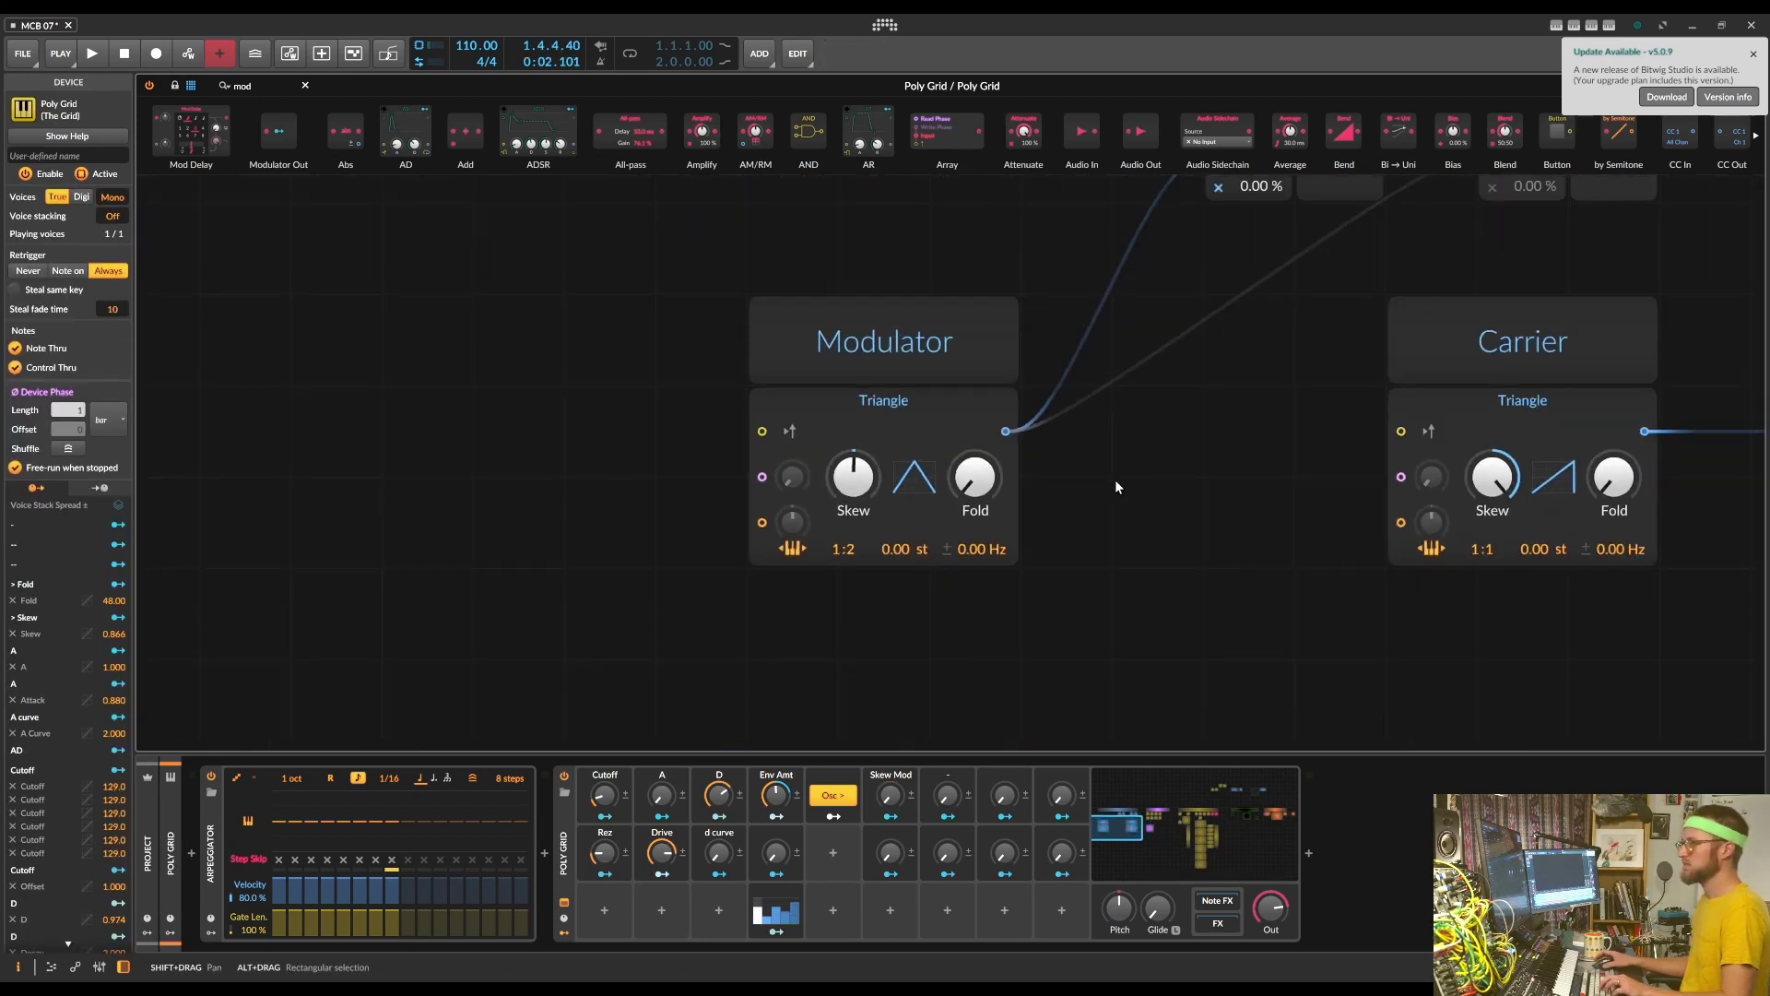
Add a Note In module and connect its pitch output to the pitch inputs of the Modulator and Carrier oscillators
{"action": "type", "text": "note"}
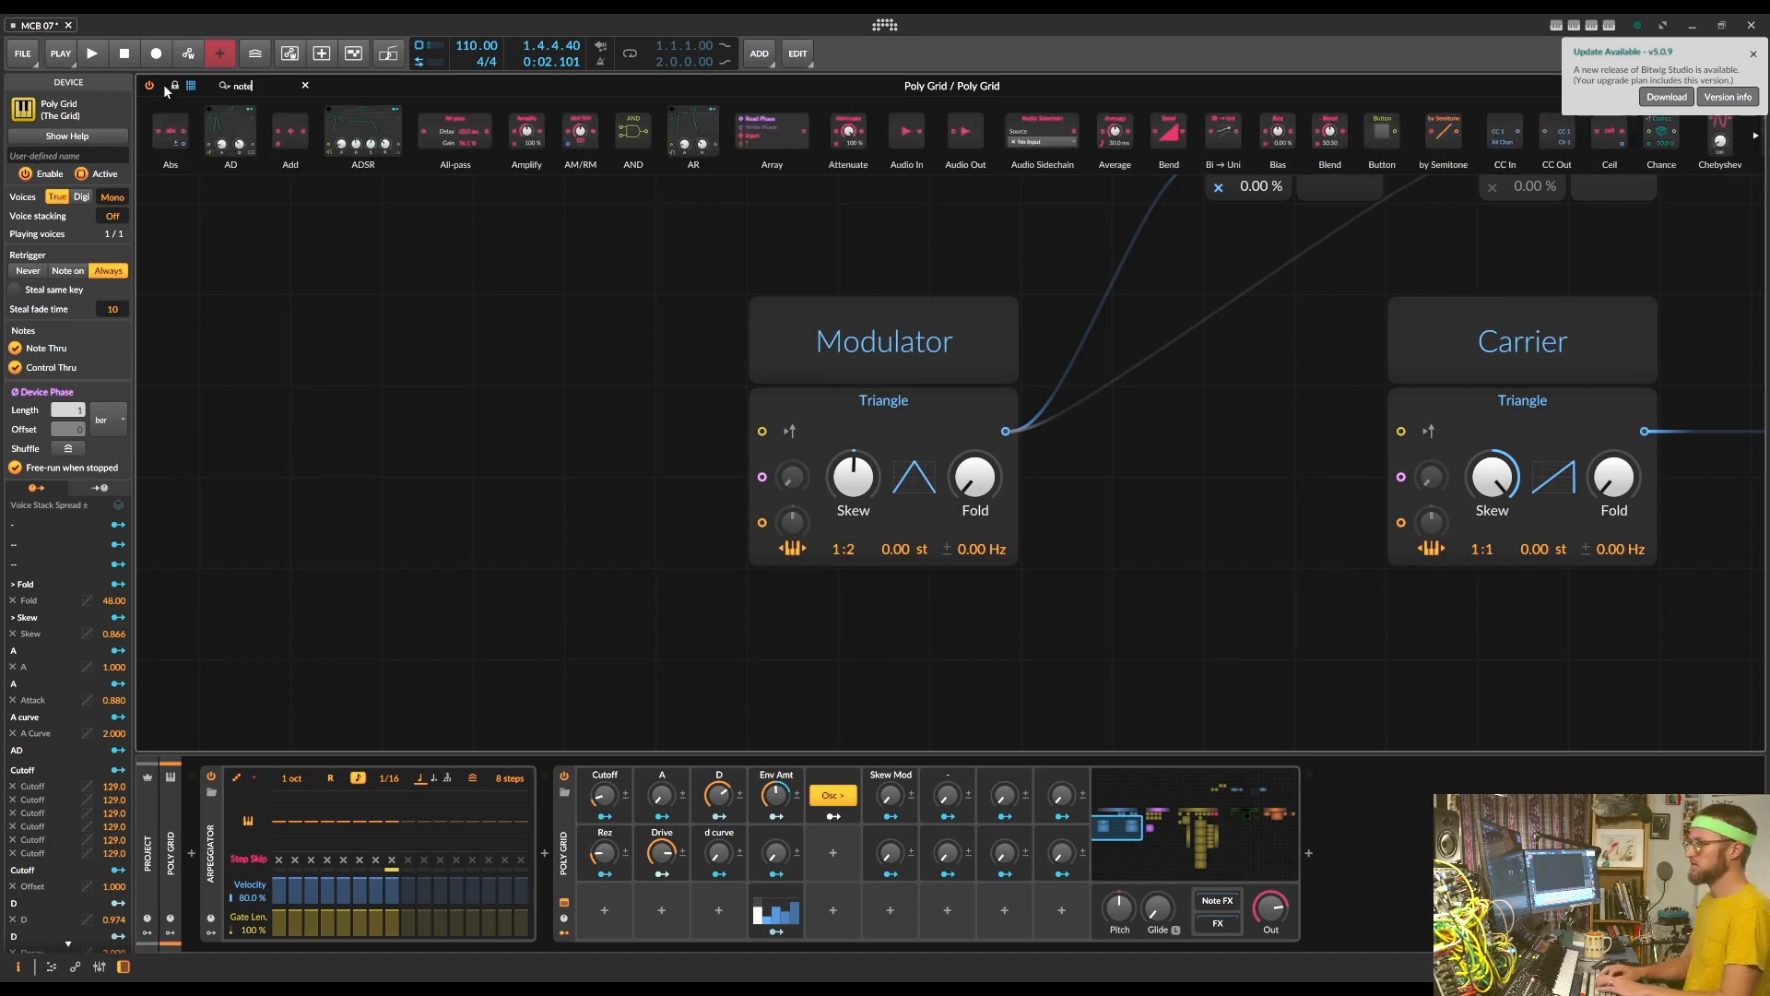
{"action": "type", "text": " in"}
{"action": "left_click_drag", "start_coordinate": [170, 134], "coordinate": [460, 509]}
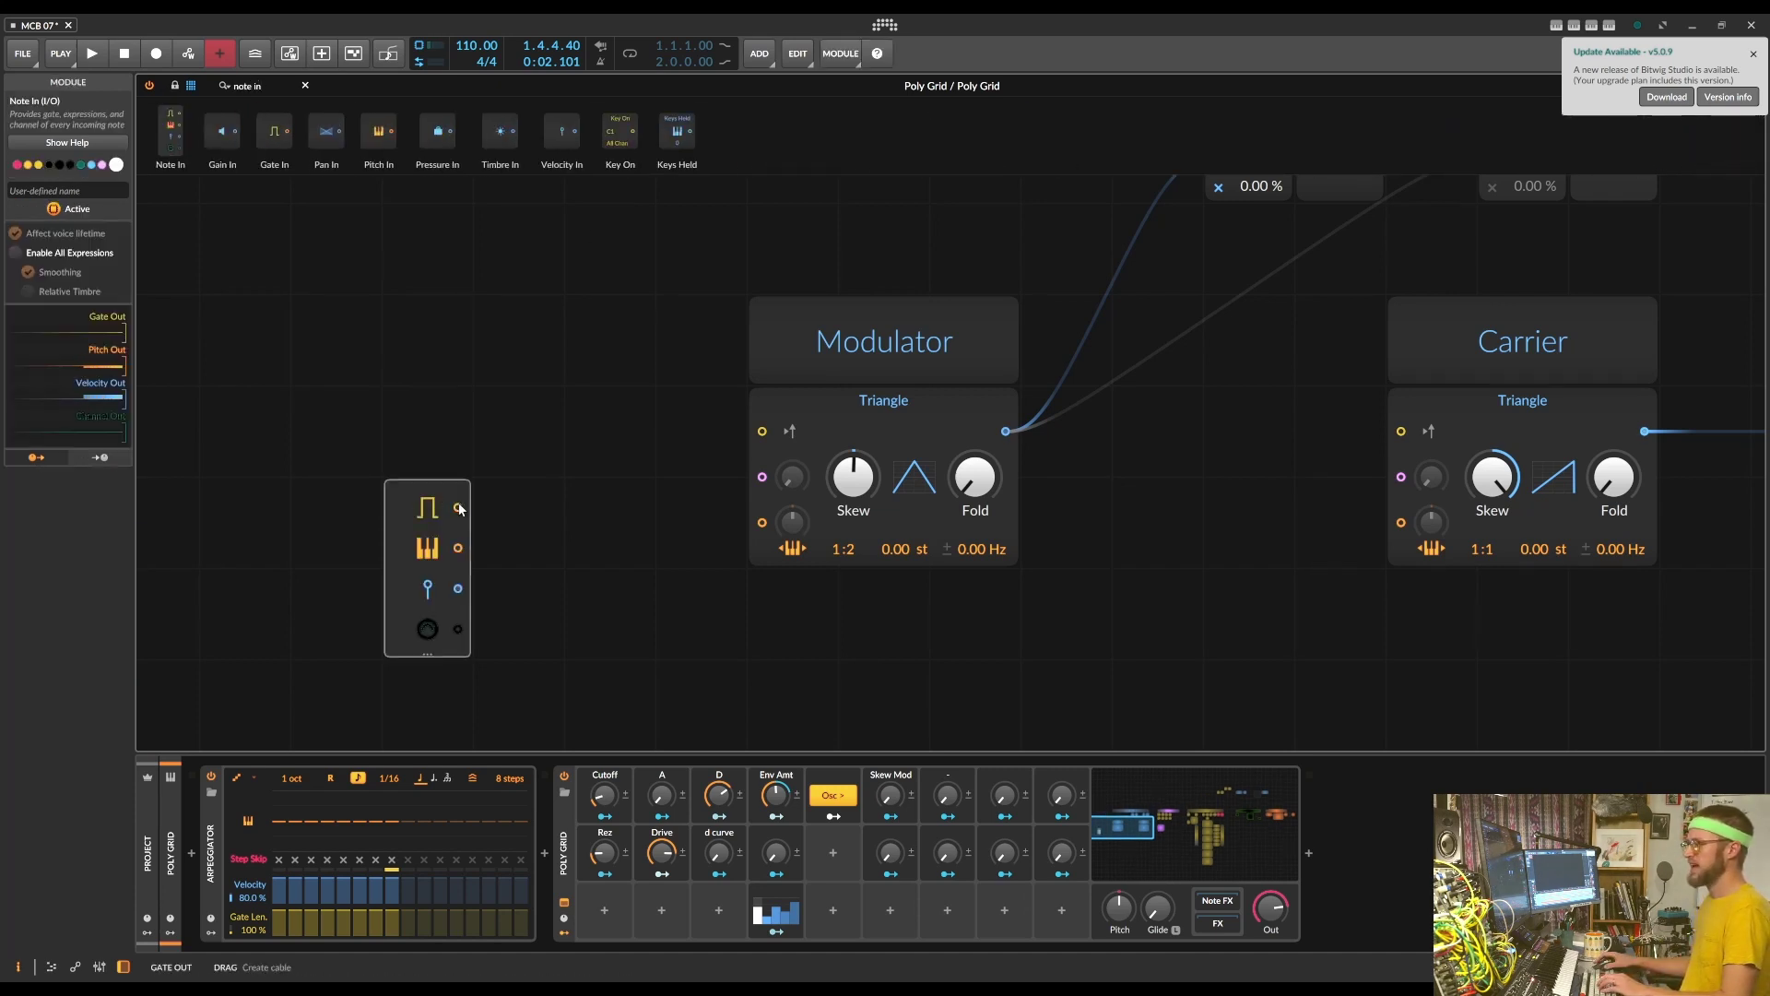
{"action": "left_click_drag", "start_coordinate": [458, 548], "coordinate": [761, 522]}
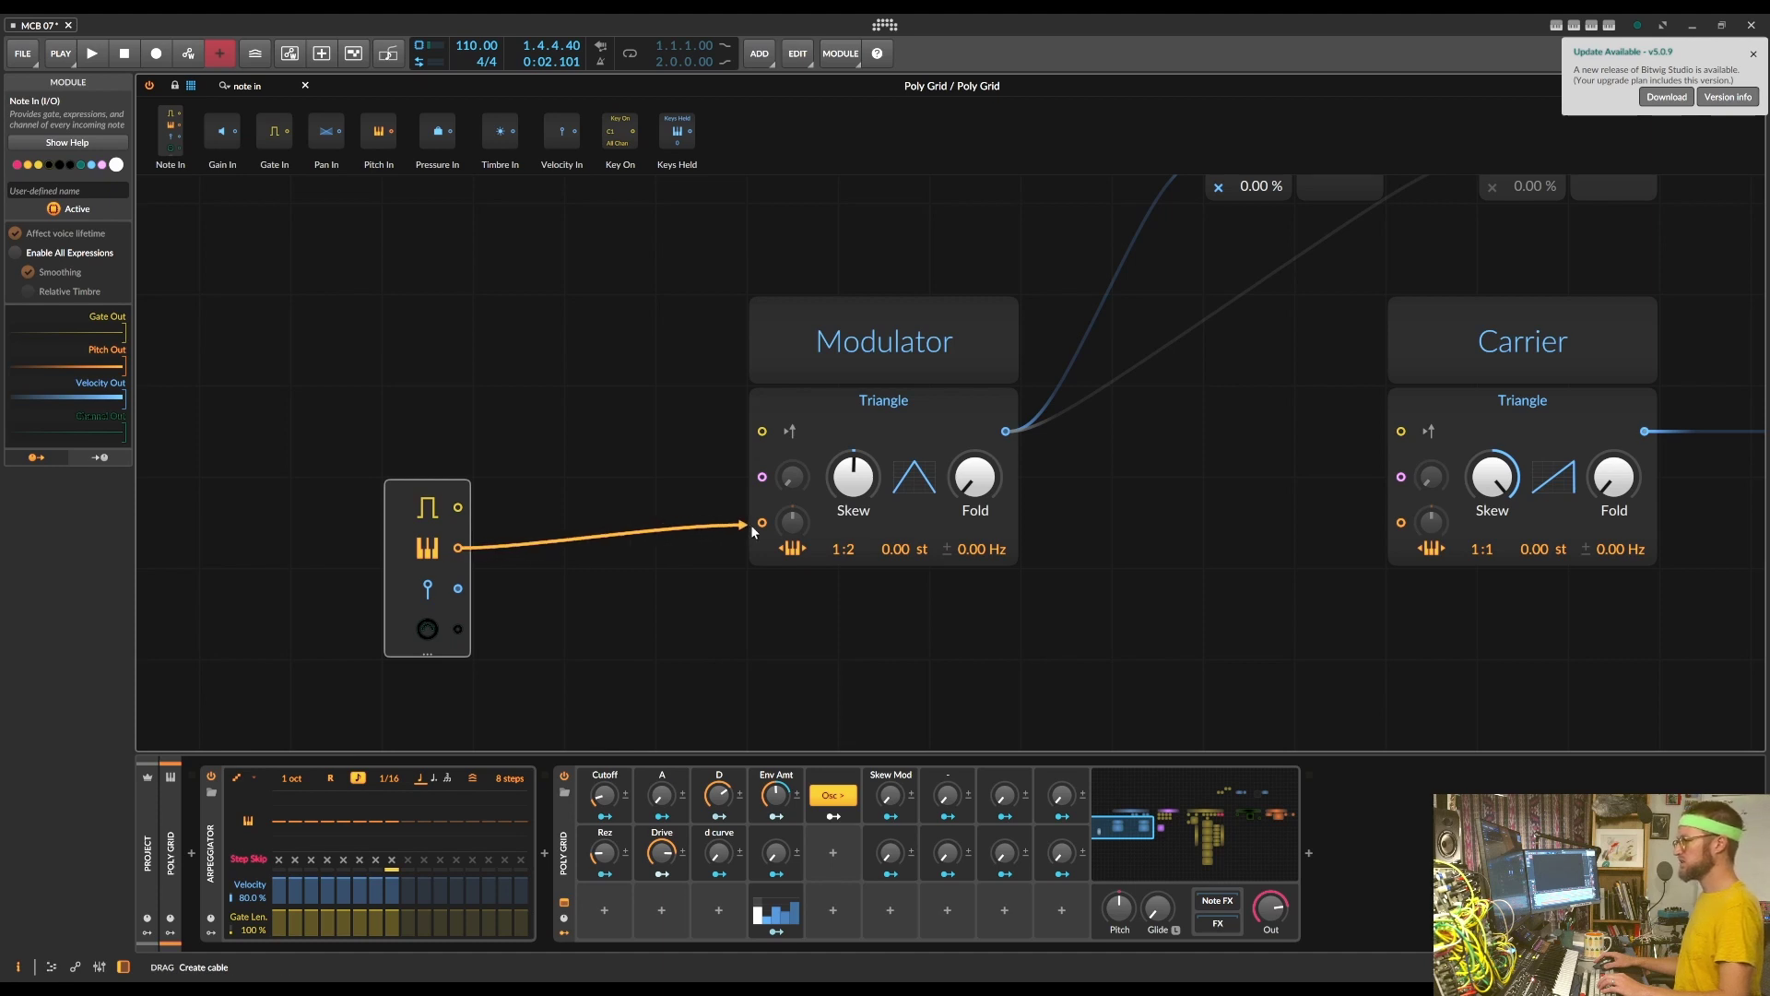
{"action": "left_click_drag", "start_coordinate": [458, 547], "coordinate": [1400, 522]}
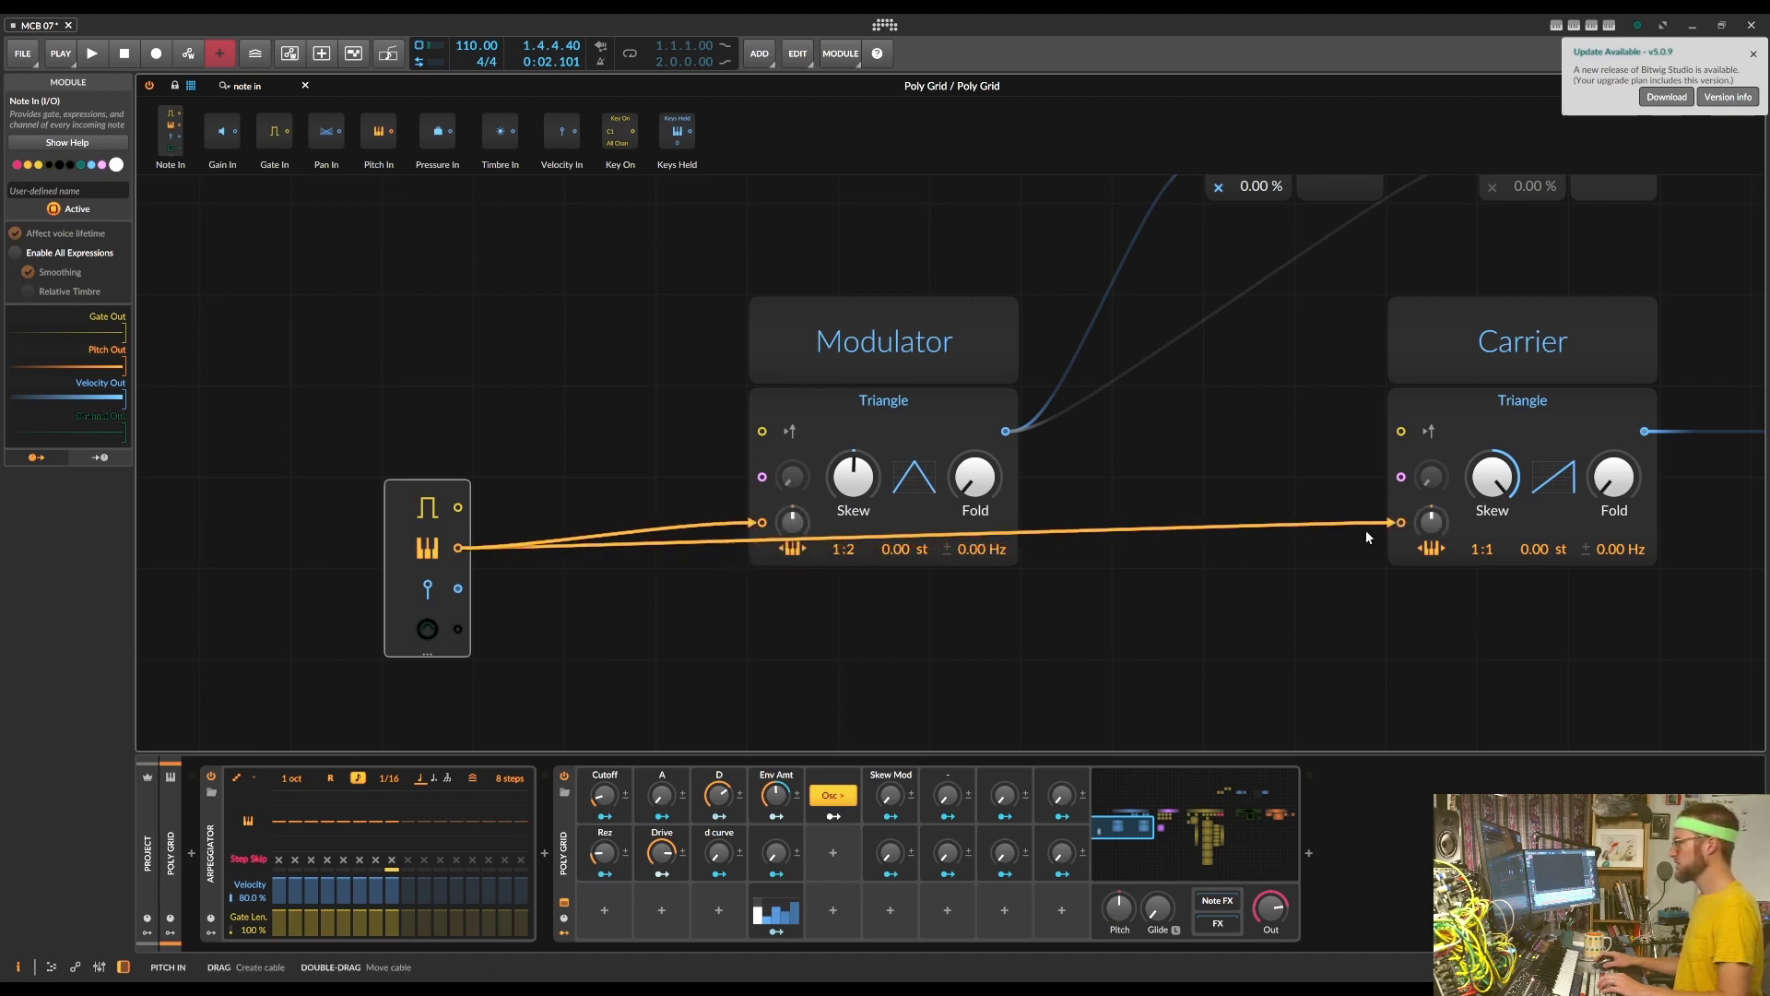
Turn off key tracking on the Modulator and Carrier and raise both pitch modulation amounts to 120.00 st, checking the sound during playback
{"action": "key", "text": "space"}
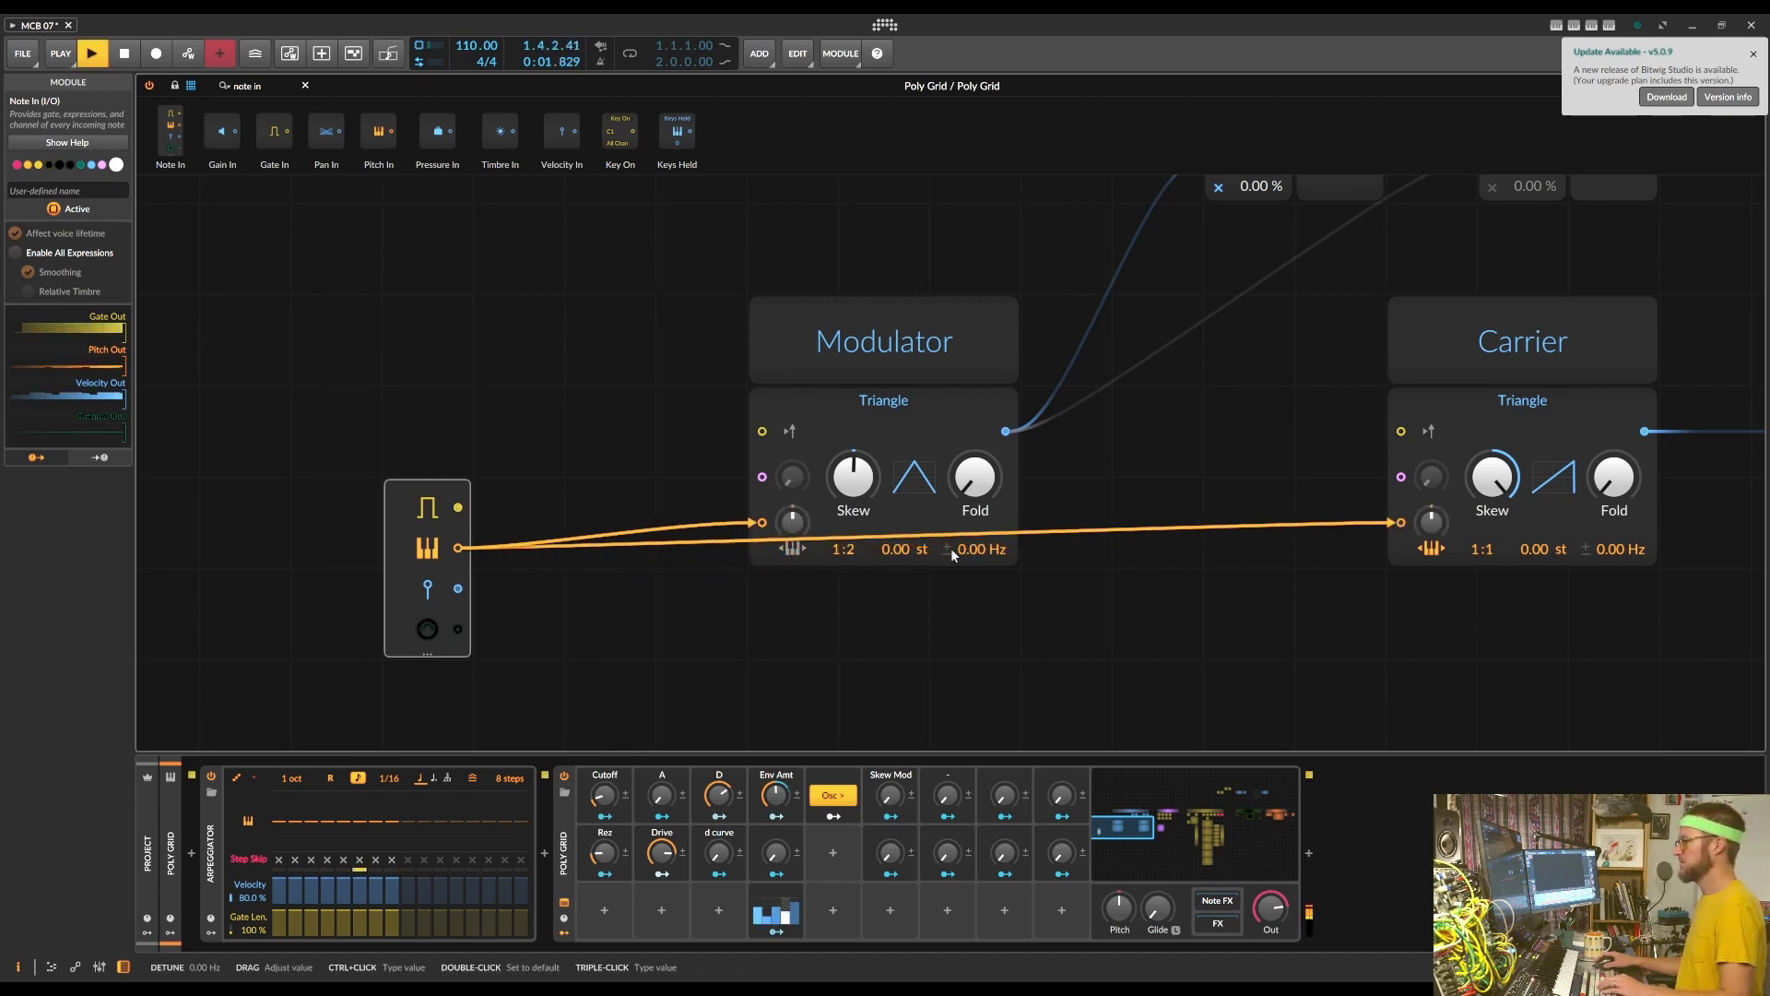
{"action": "key", "text": "space"}
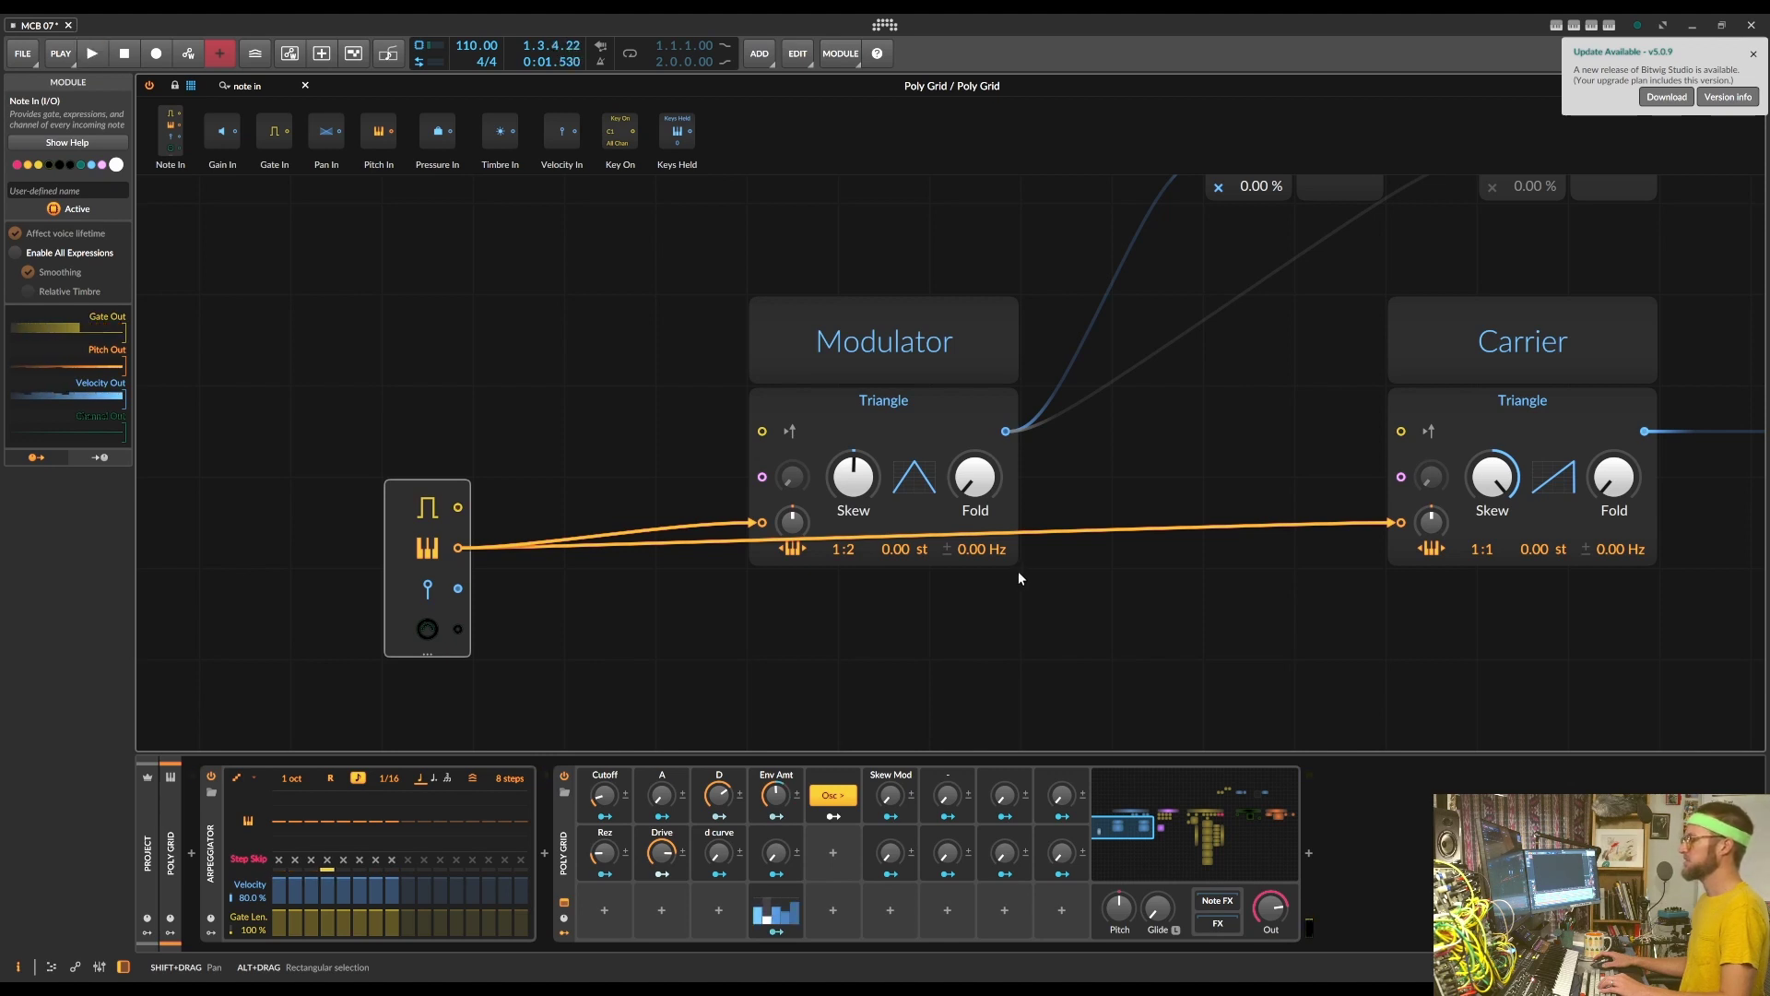
{"action": "left_click", "coordinate": [1430, 548]}
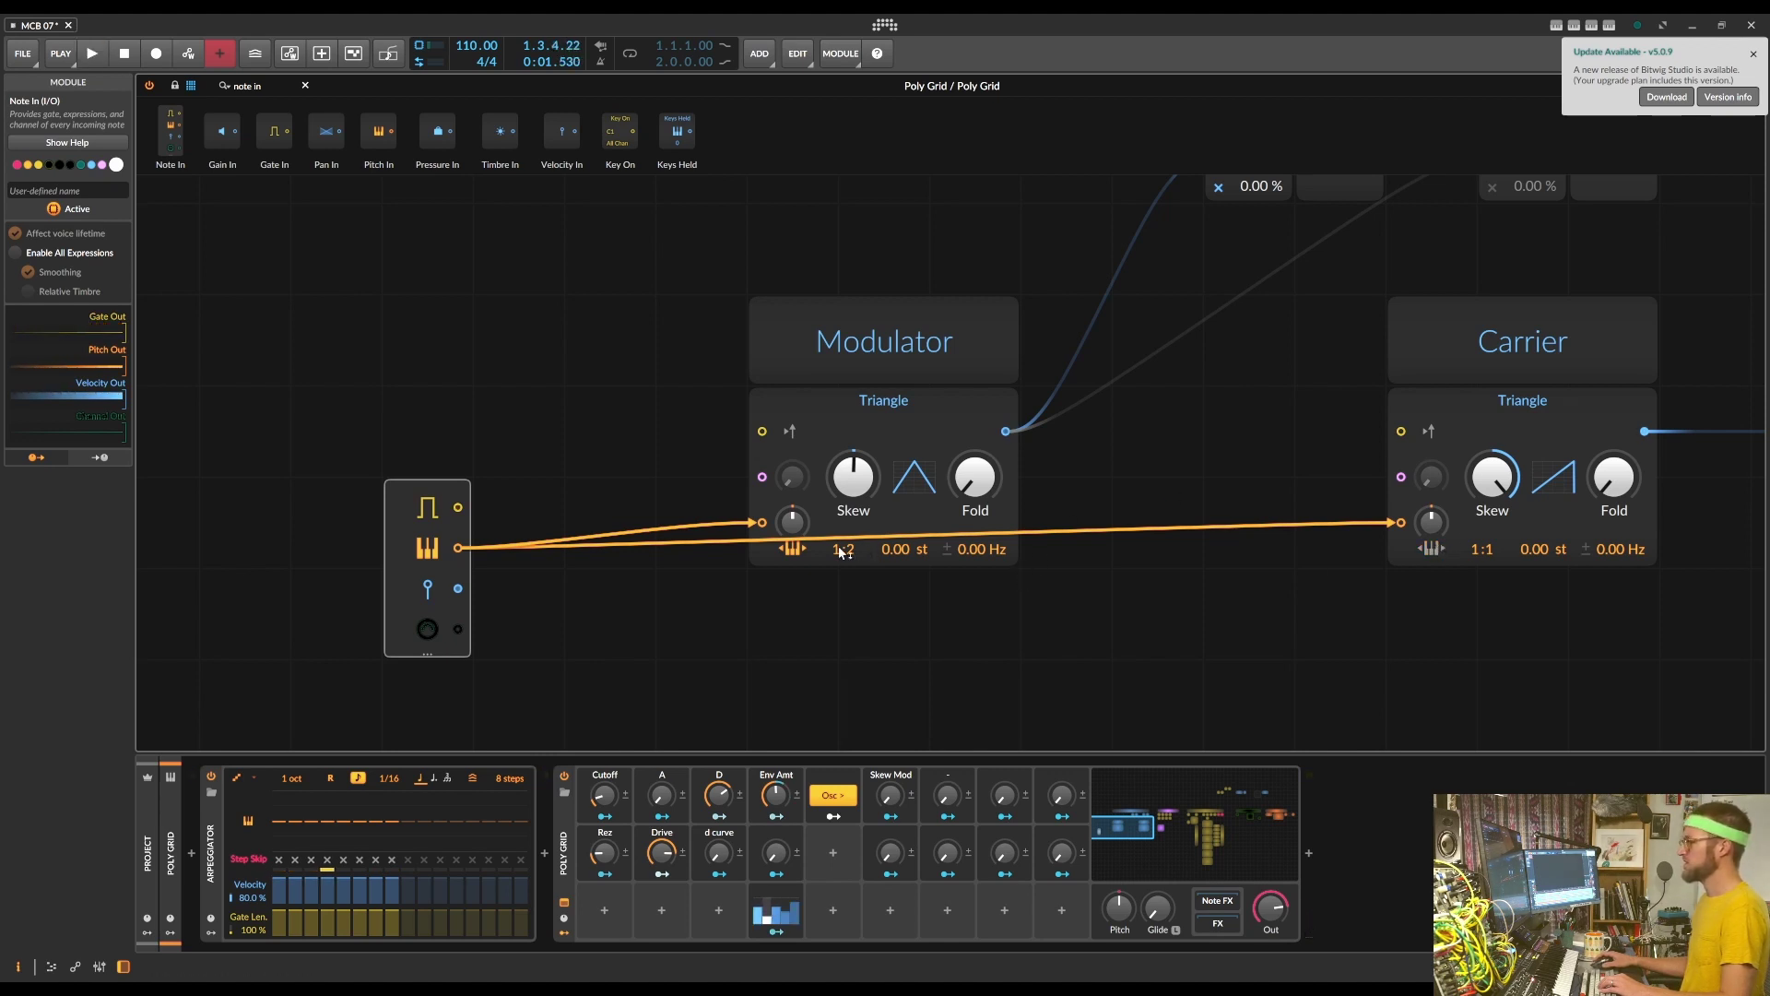
{"action": "left_click", "coordinate": [795, 548]}
{"action": "left_click_drag", "start_coordinate": [799, 525], "coordinate": [798, 479]}
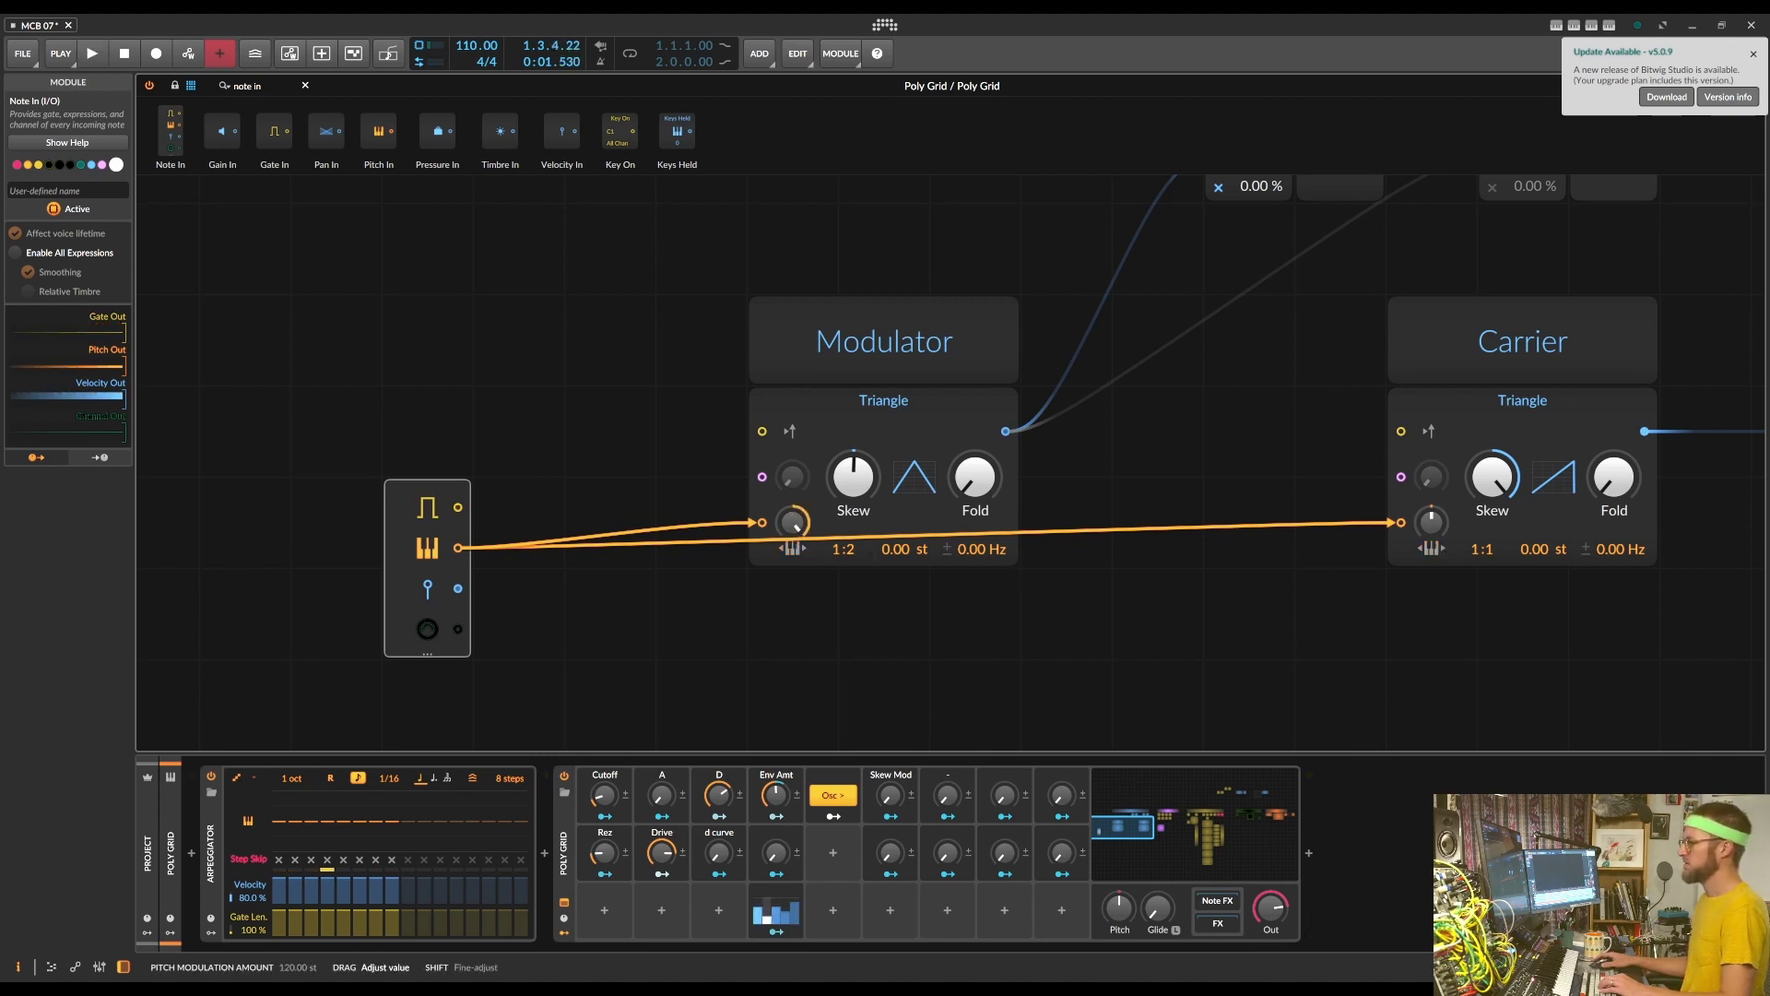
{"action": "left_click_drag", "start_coordinate": [1433, 524], "coordinate": [1433, 480]}
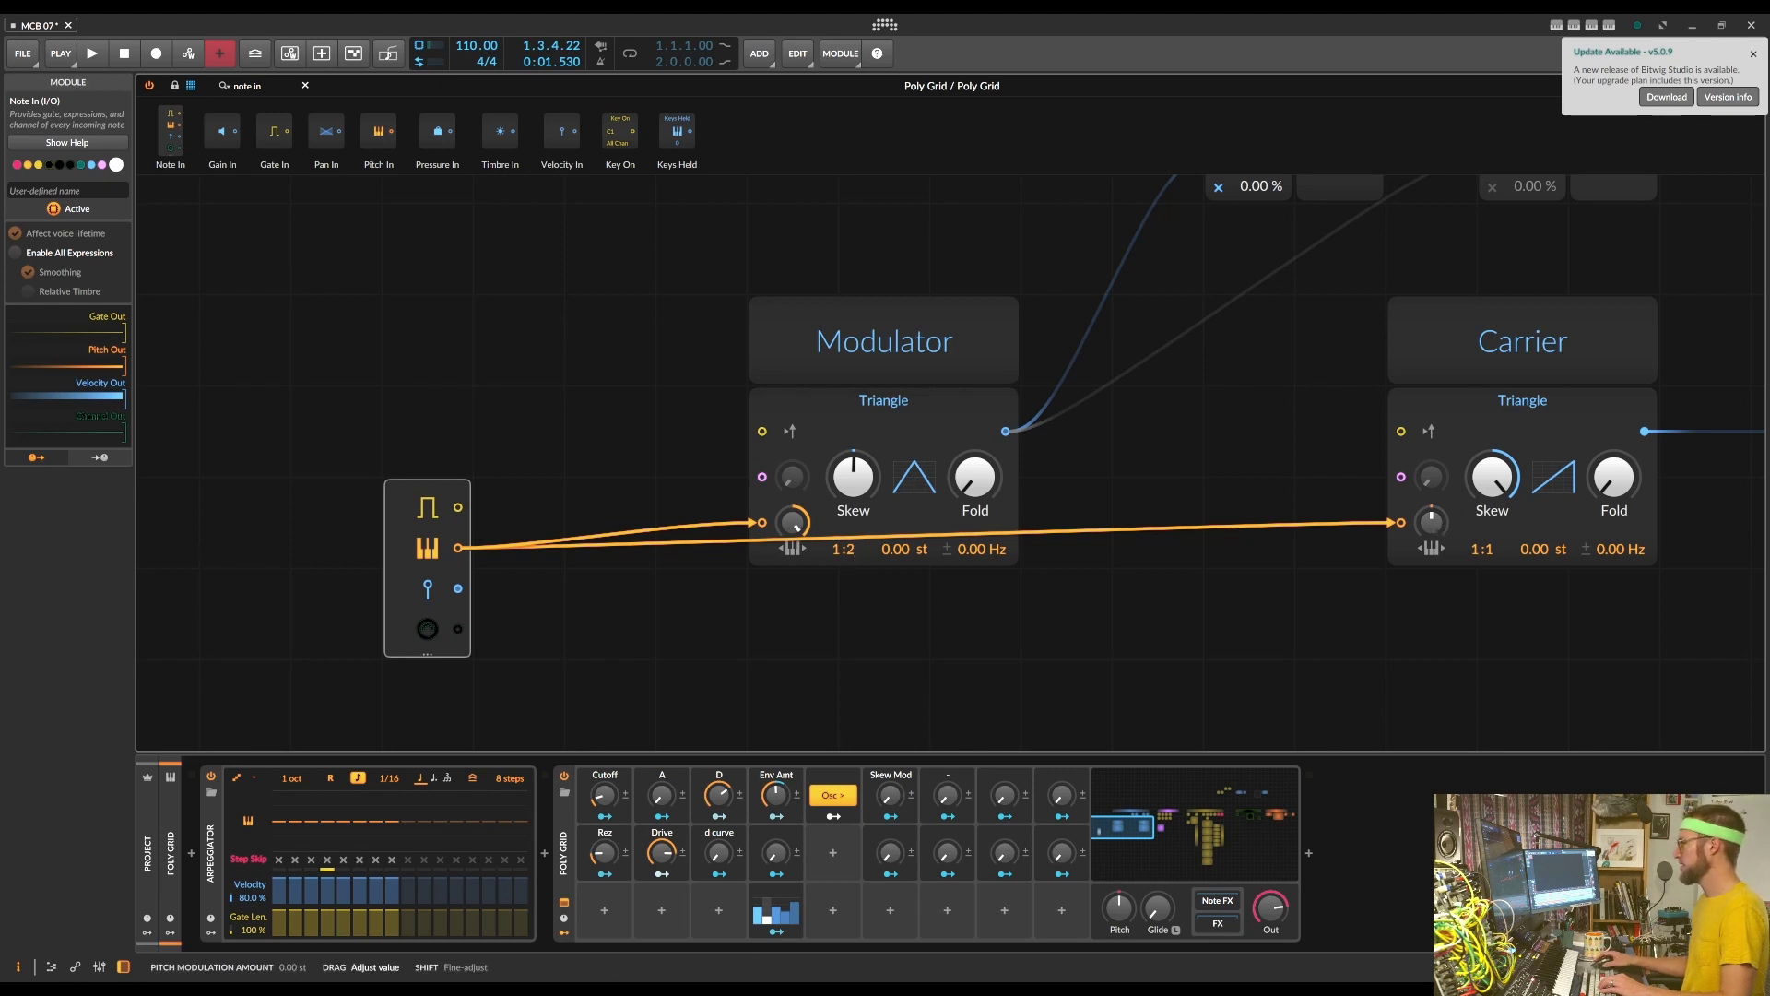
{"action": "key", "text": "space"}
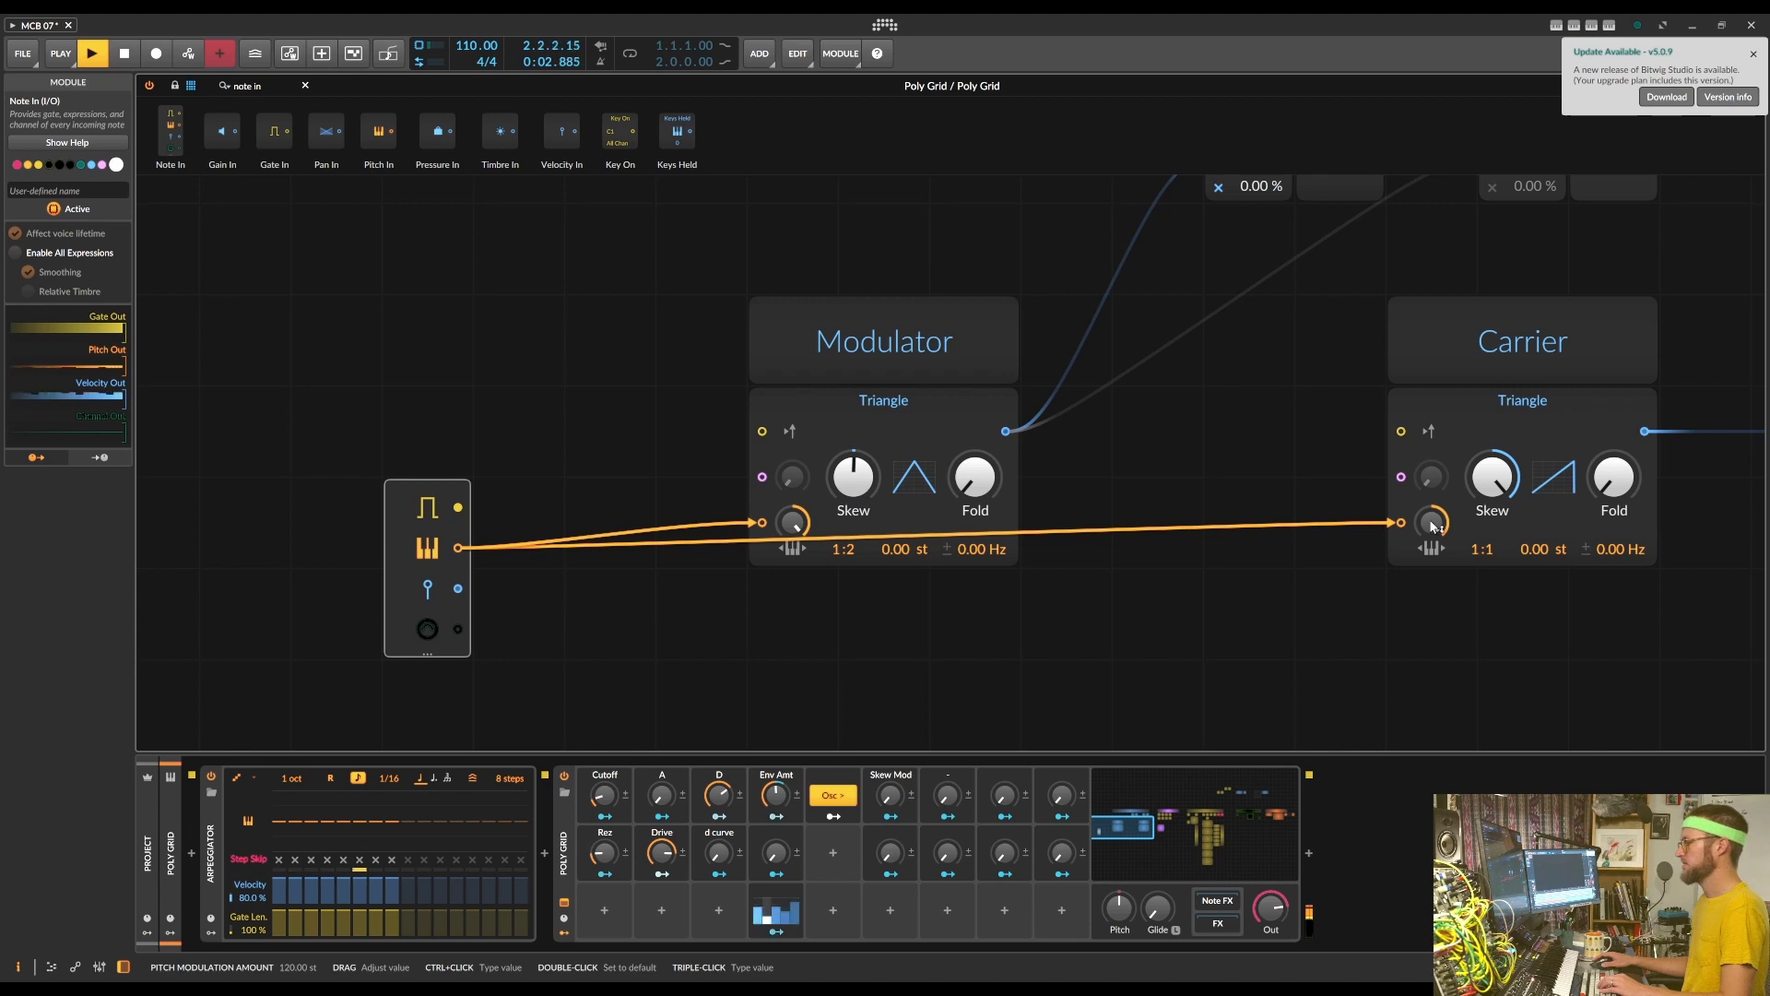
{"action": "key", "text": "space"}
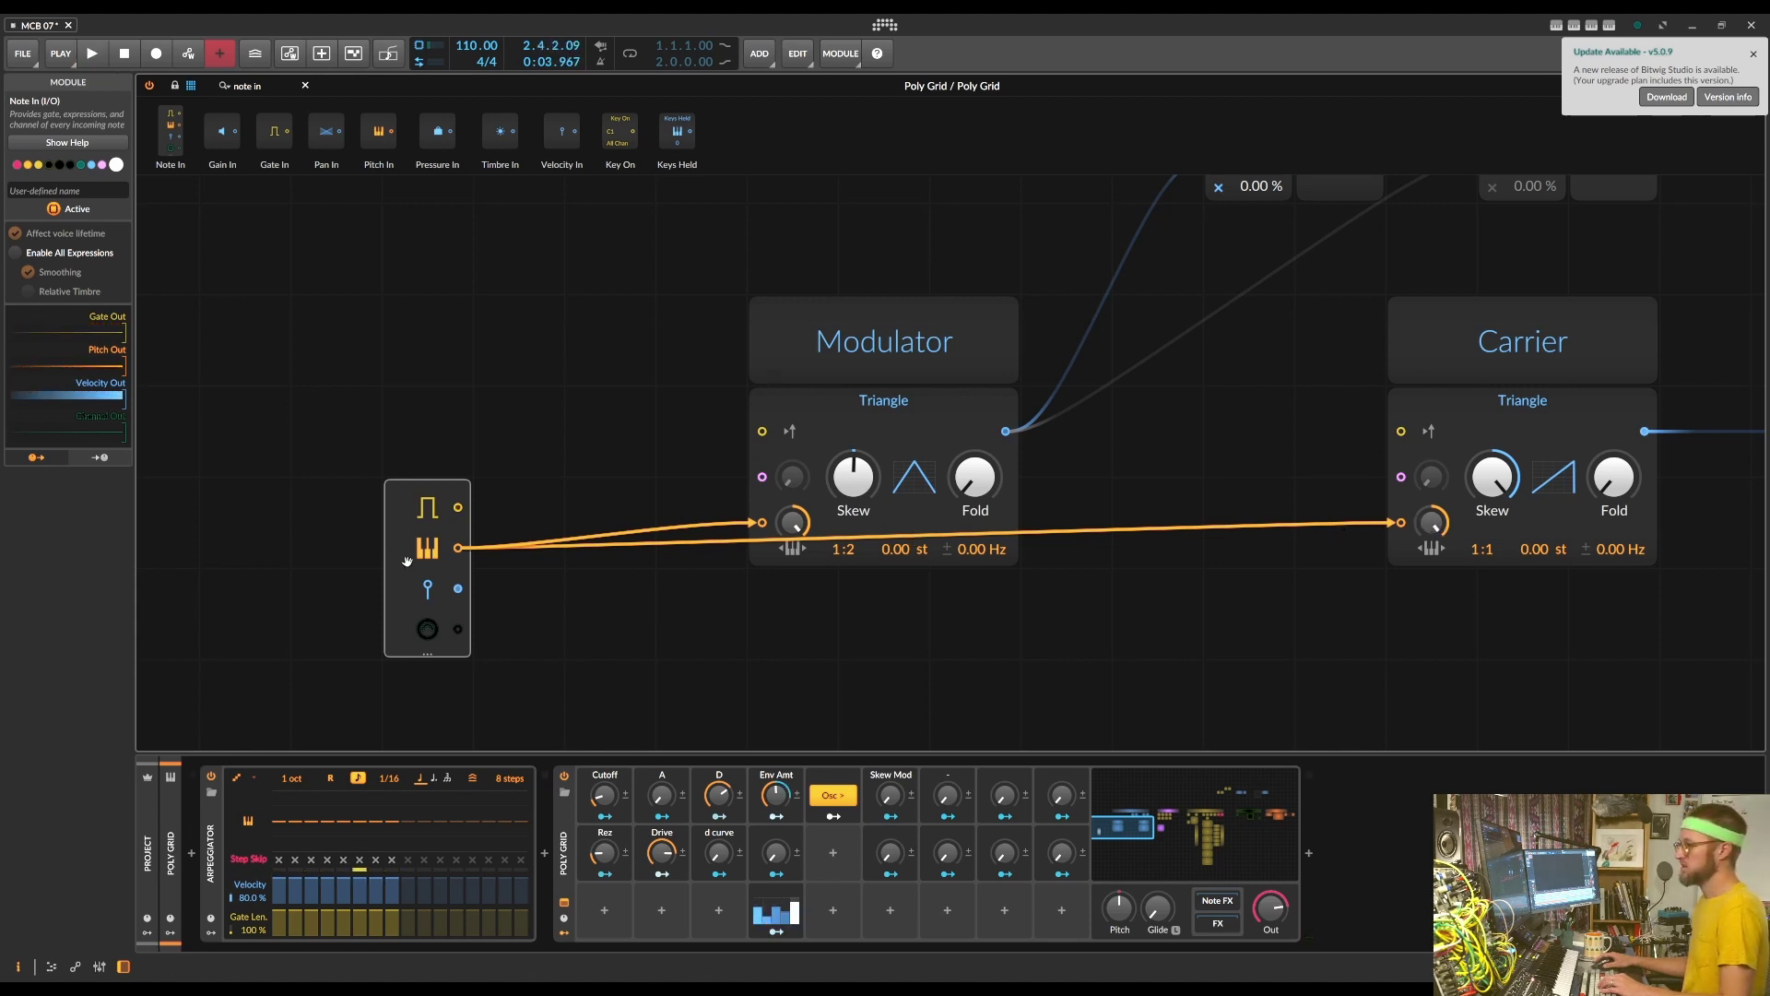
Insert a Transpose module between the Note In pitch output and the Modulator's pitch input, and try out its transposition during playback
{"action": "left_click_drag", "start_coordinate": [393, 527], "coordinate": [328, 530]}
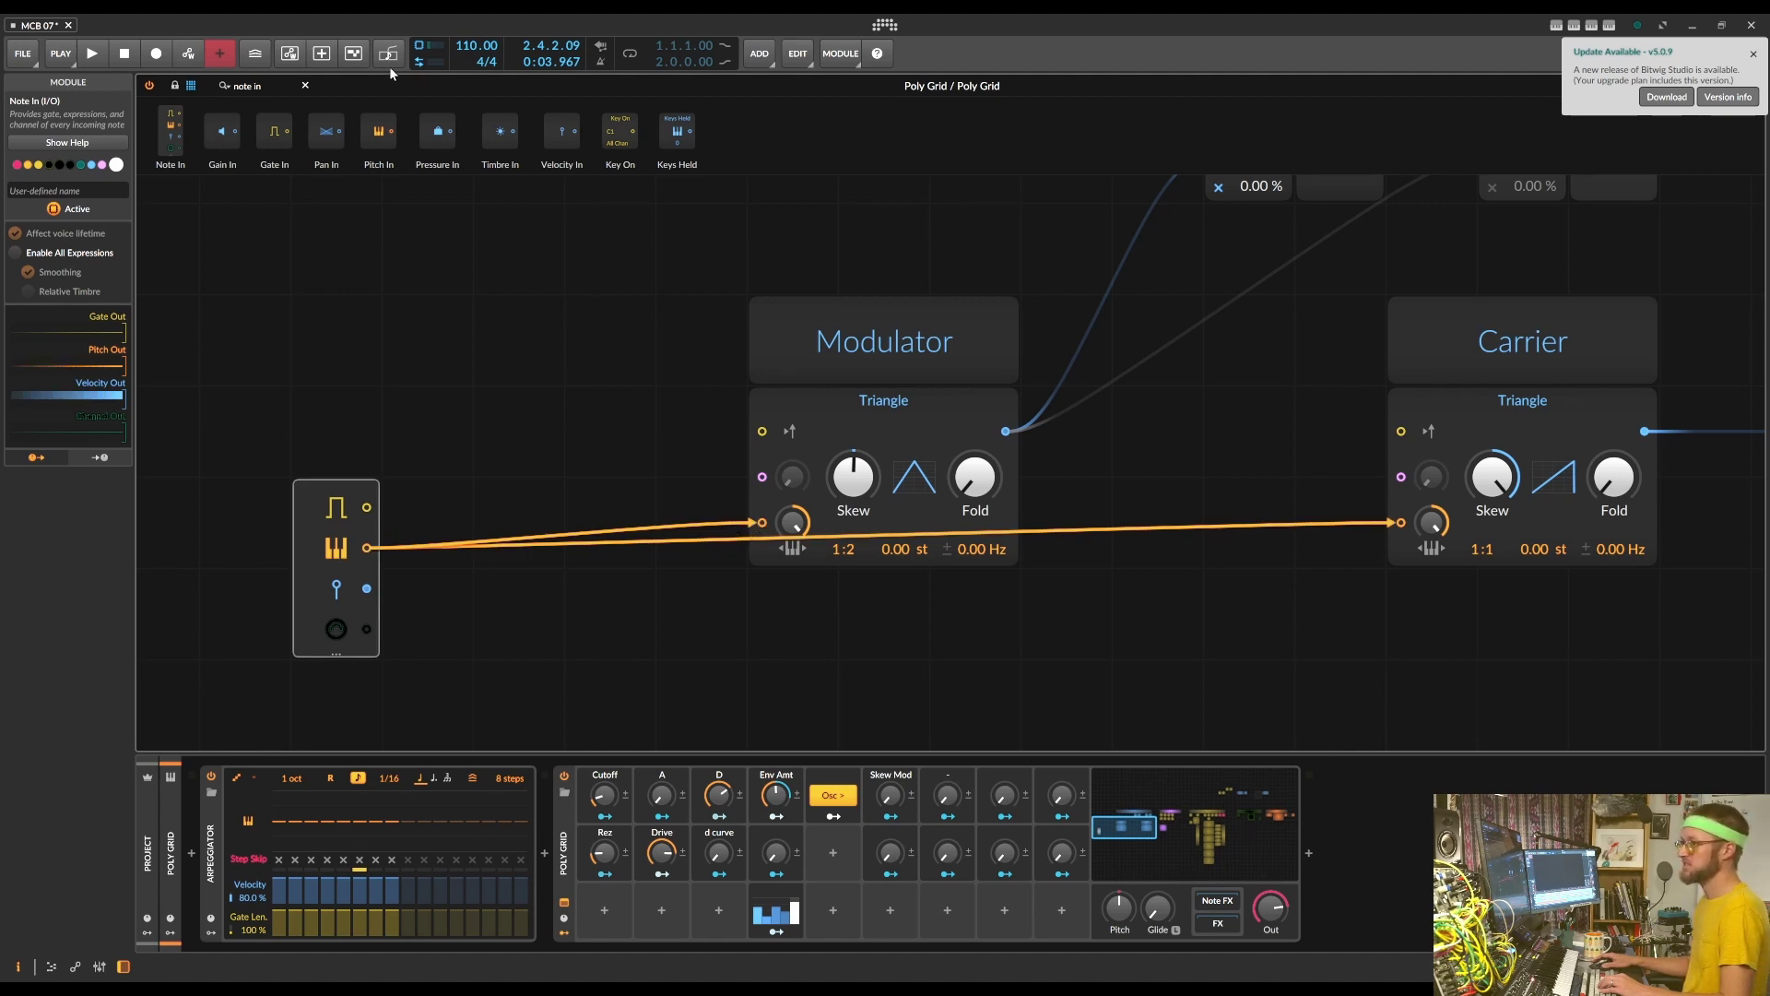
{"action": "type", "text": "trans"}
{"action": "left_click_drag", "start_coordinate": [412, 134], "coordinate": [734, 500]}
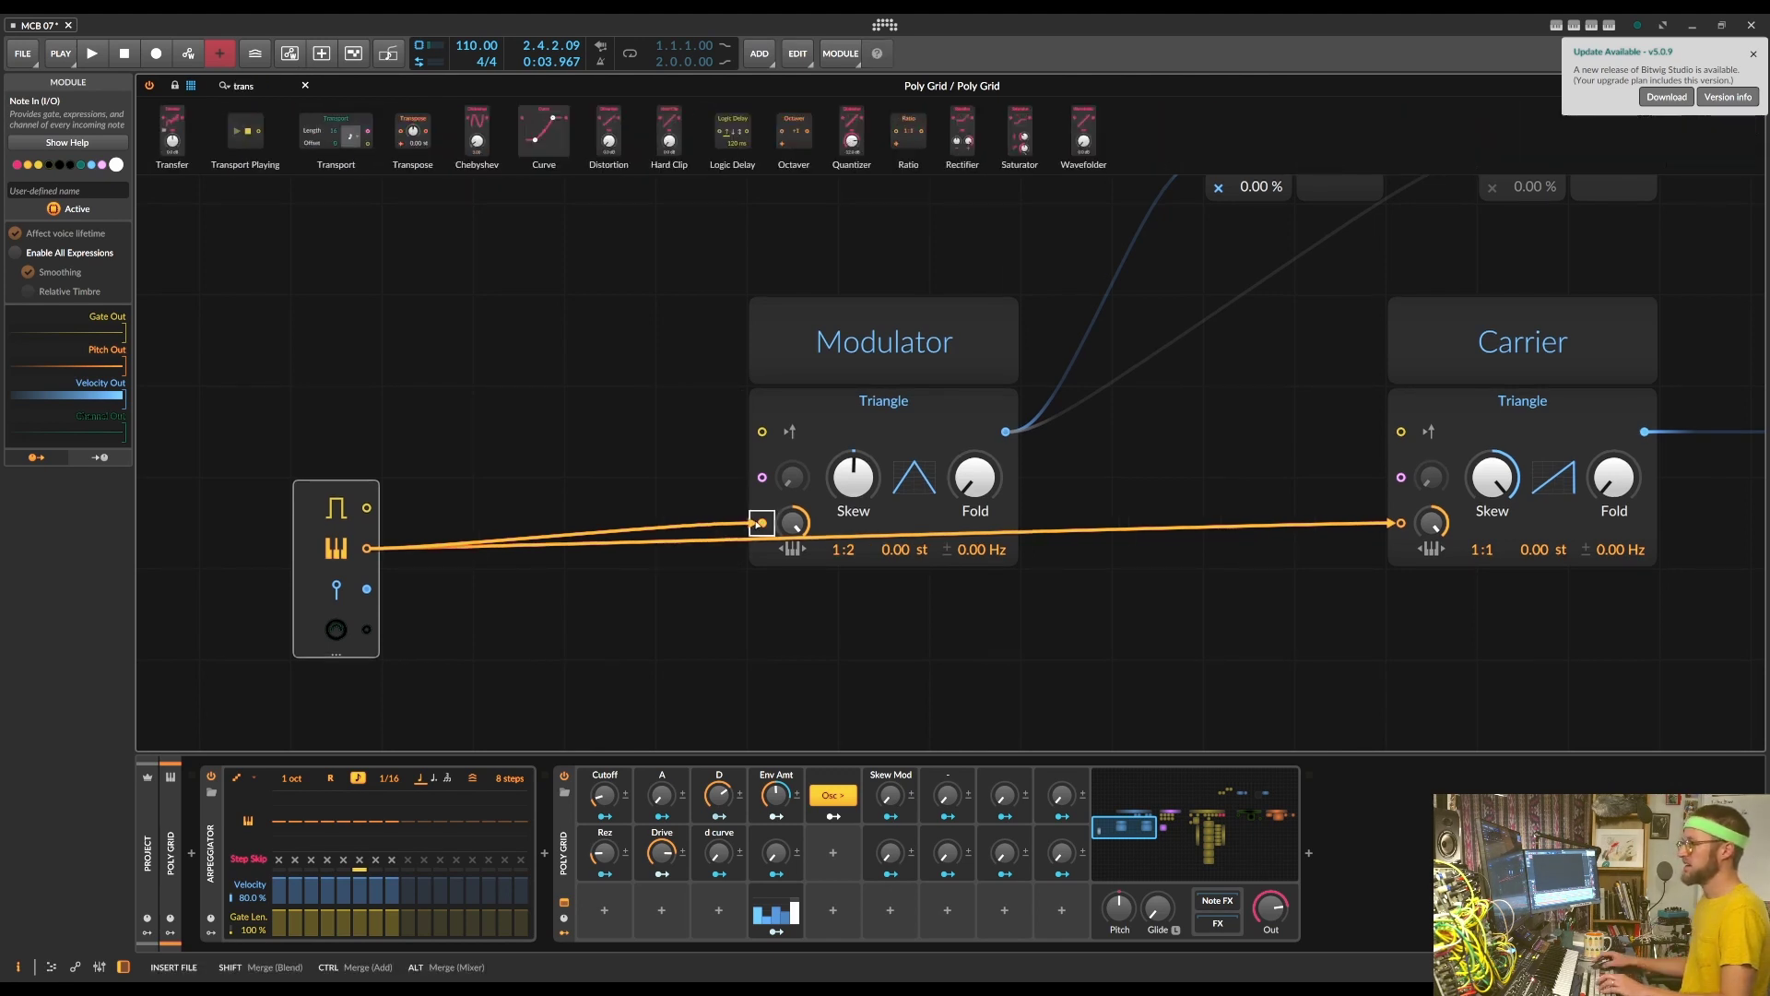
{"action": "key", "text": "space"}
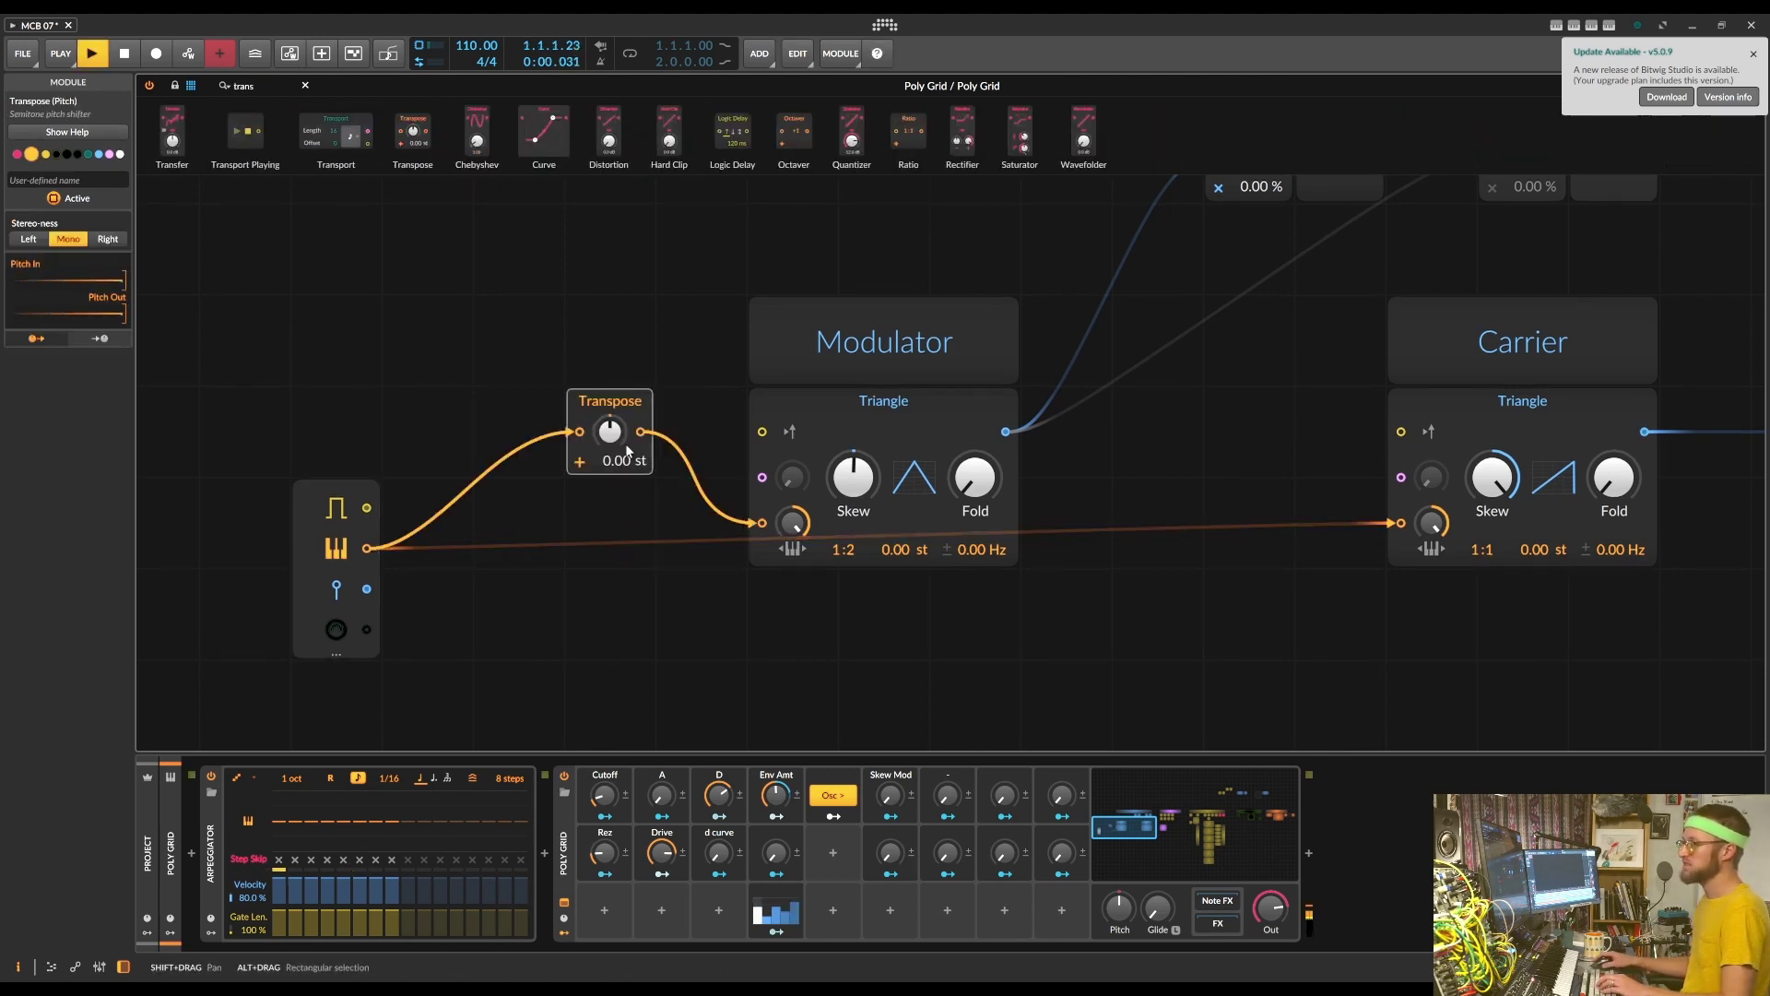
{"action": "mouse_move", "coordinate": [609, 430]}
{"action": "left_mouse_down"}
{"action": "mouse_move", "coordinate": [610, 363]}
{"action": "mouse_move", "coordinate": [609, 462]}
{"action": "left_mouse_up"}
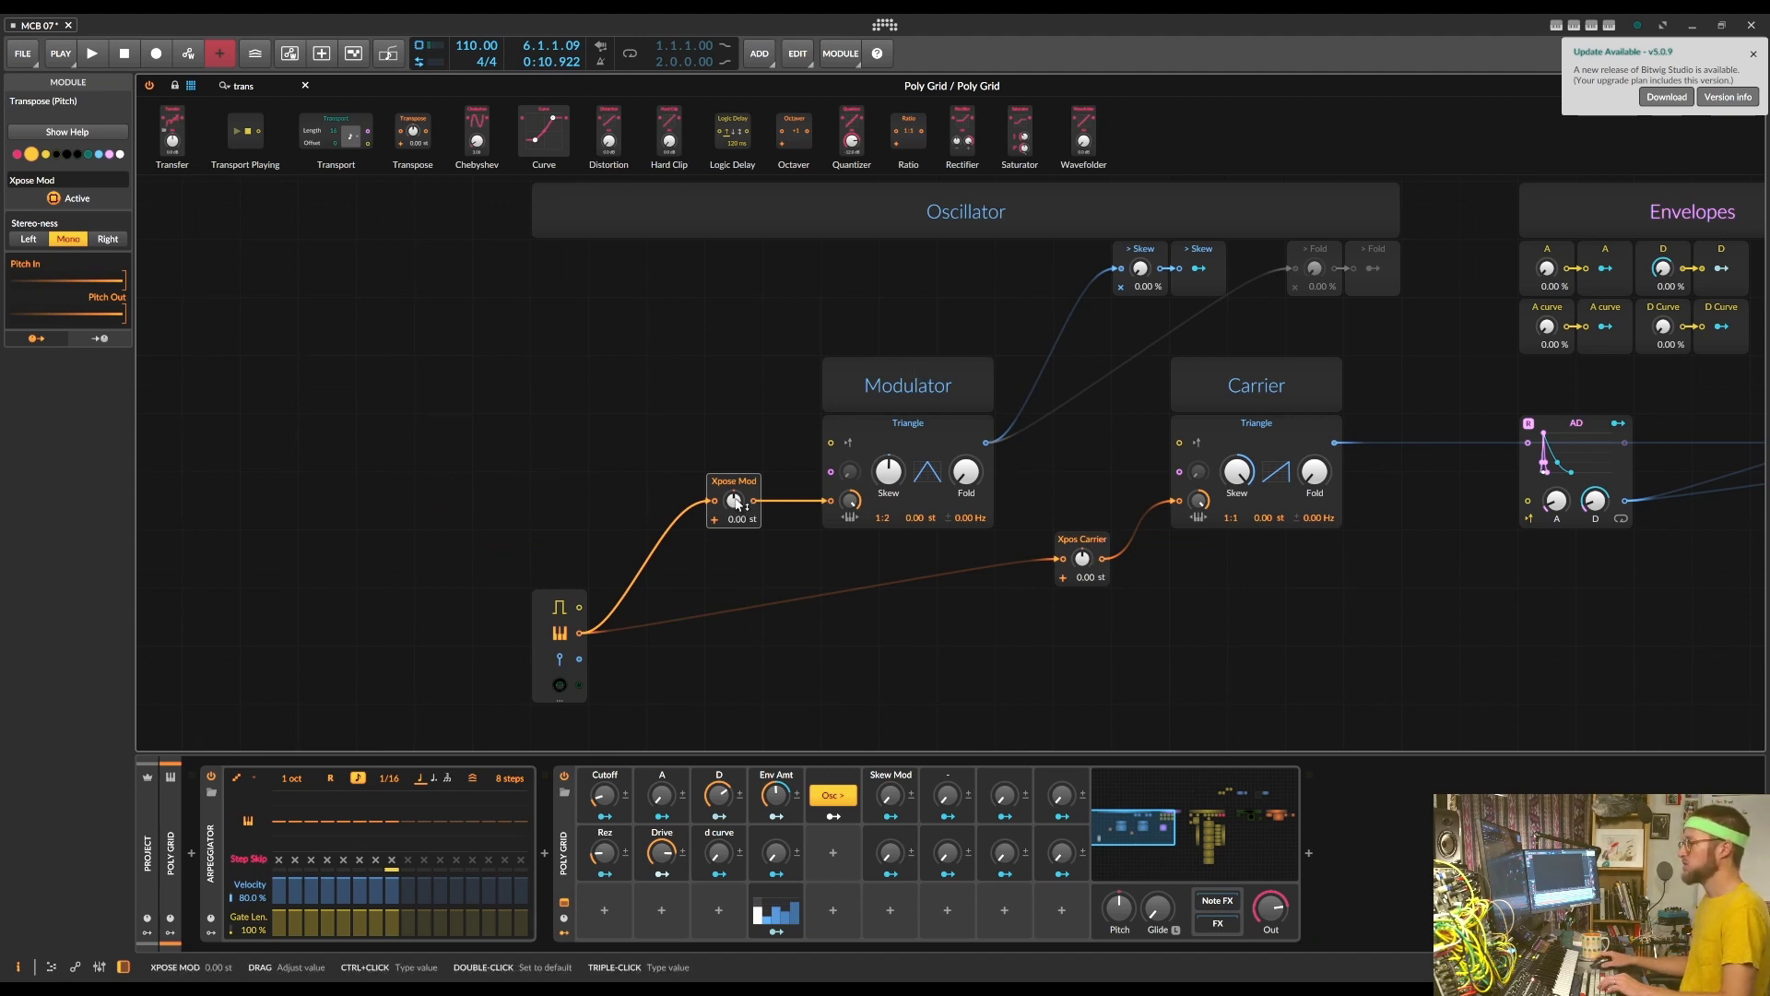
Set Xpose Mod to 12.00 st and Xpos Carrier to -12.00 st while auditioning
{"action": "left_click_drag", "start_coordinate": [735, 502], "coordinate": [735, 520]}
{"action": "left_click_drag", "start_coordinate": [1082, 557], "coordinate": [1082, 576]}
{"action": "key", "text": "space"}
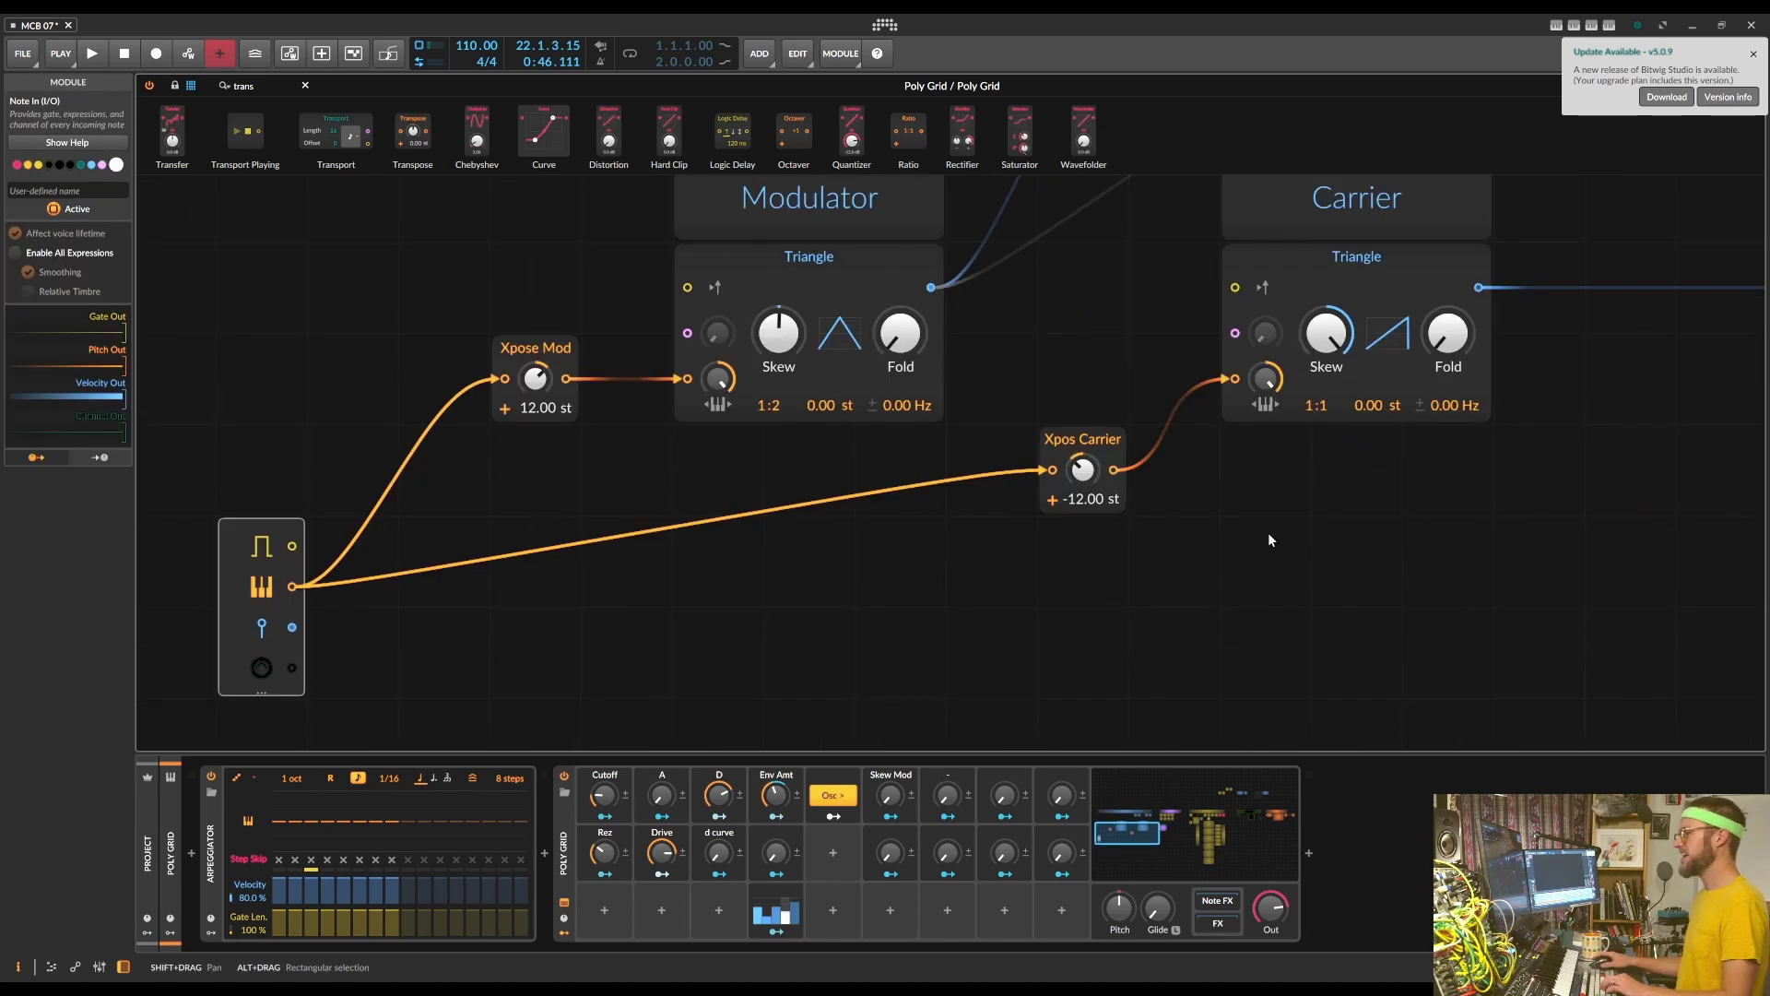
Place the Low-pass module directly beside the Average module in the row with Lag
{"action": "scroll", "coordinate": [1188, 558], "scroll_direction": "down", "scroll_amount": 5}
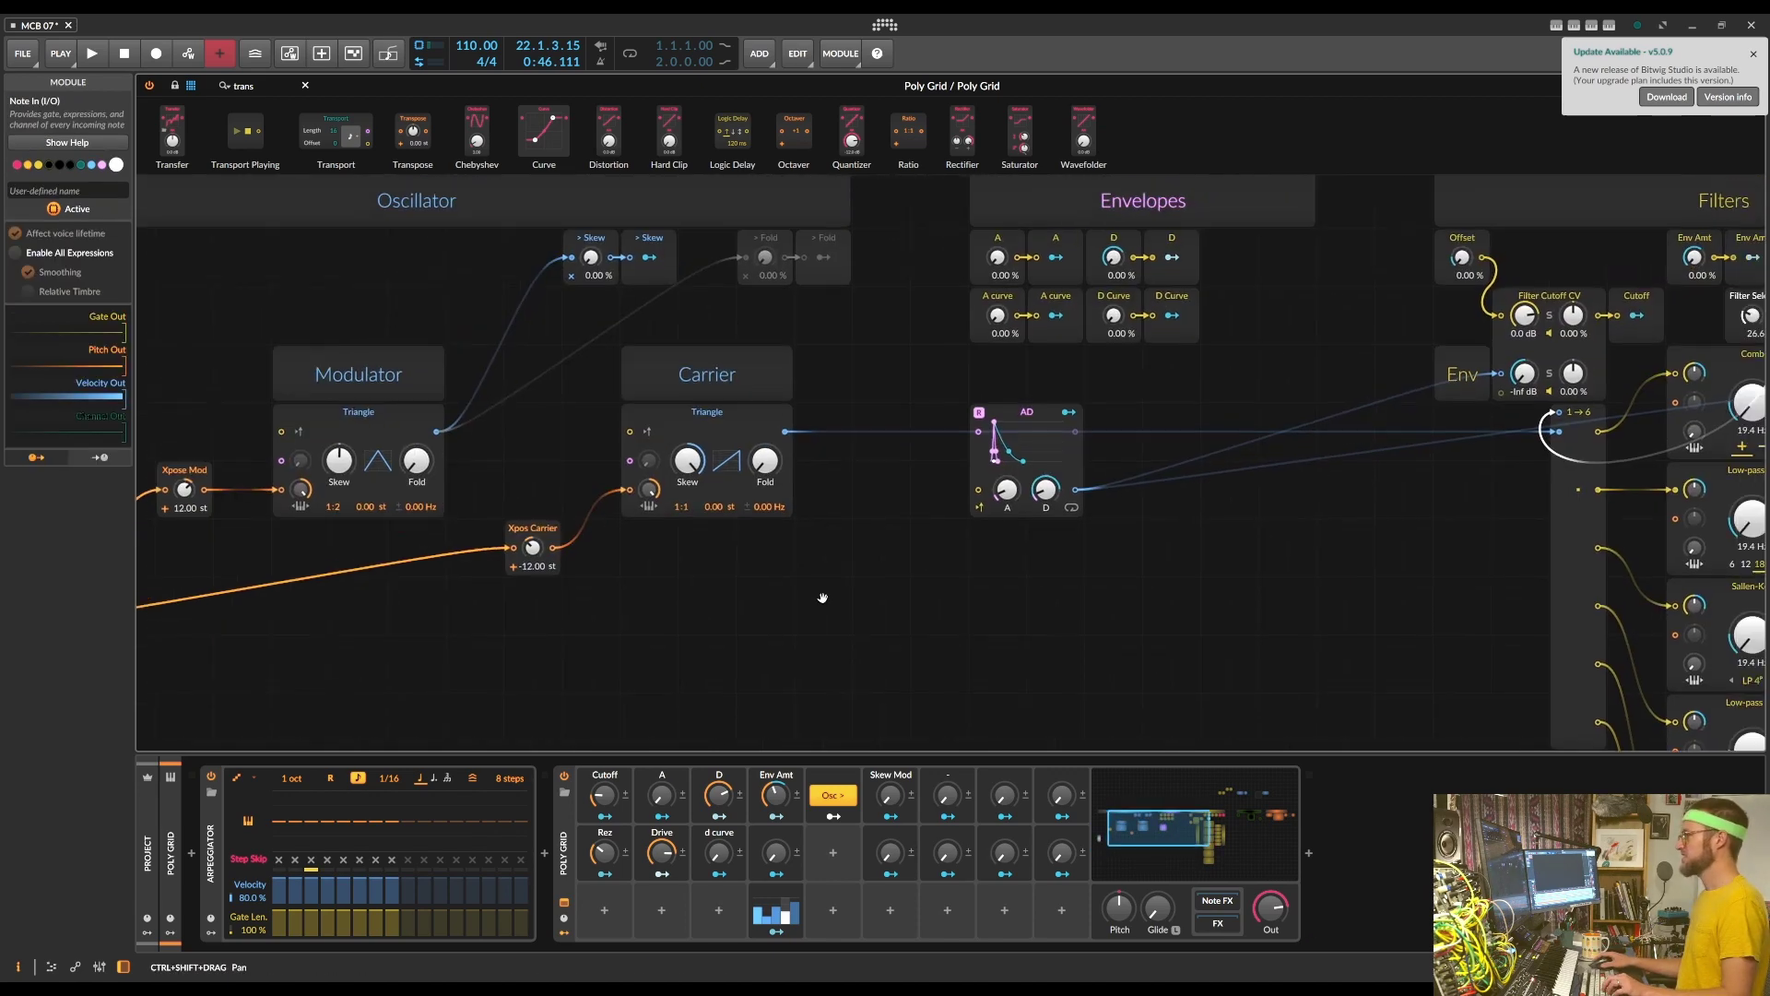
{"action": "scroll", "coordinate": [784, 590], "scroll_direction": "up", "scroll_amount": 3}
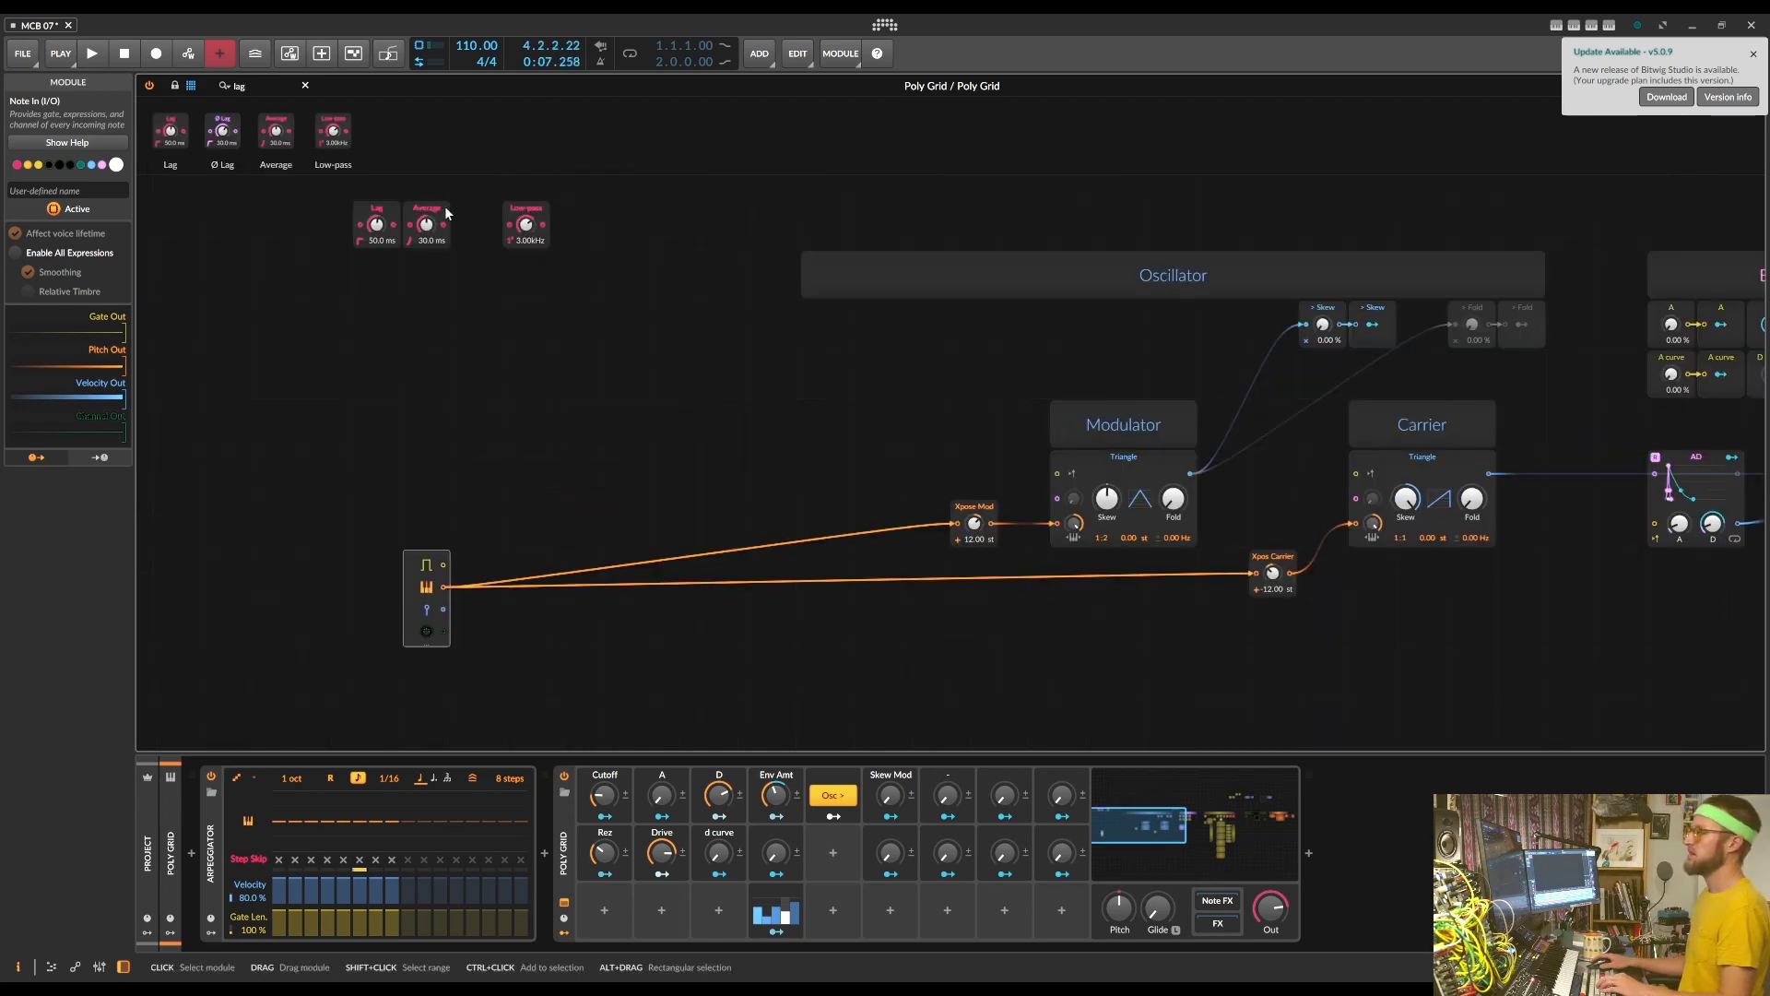
{"action": "scroll", "coordinate": [559, 283], "scroll_direction": "up", "scroll_amount": 3}
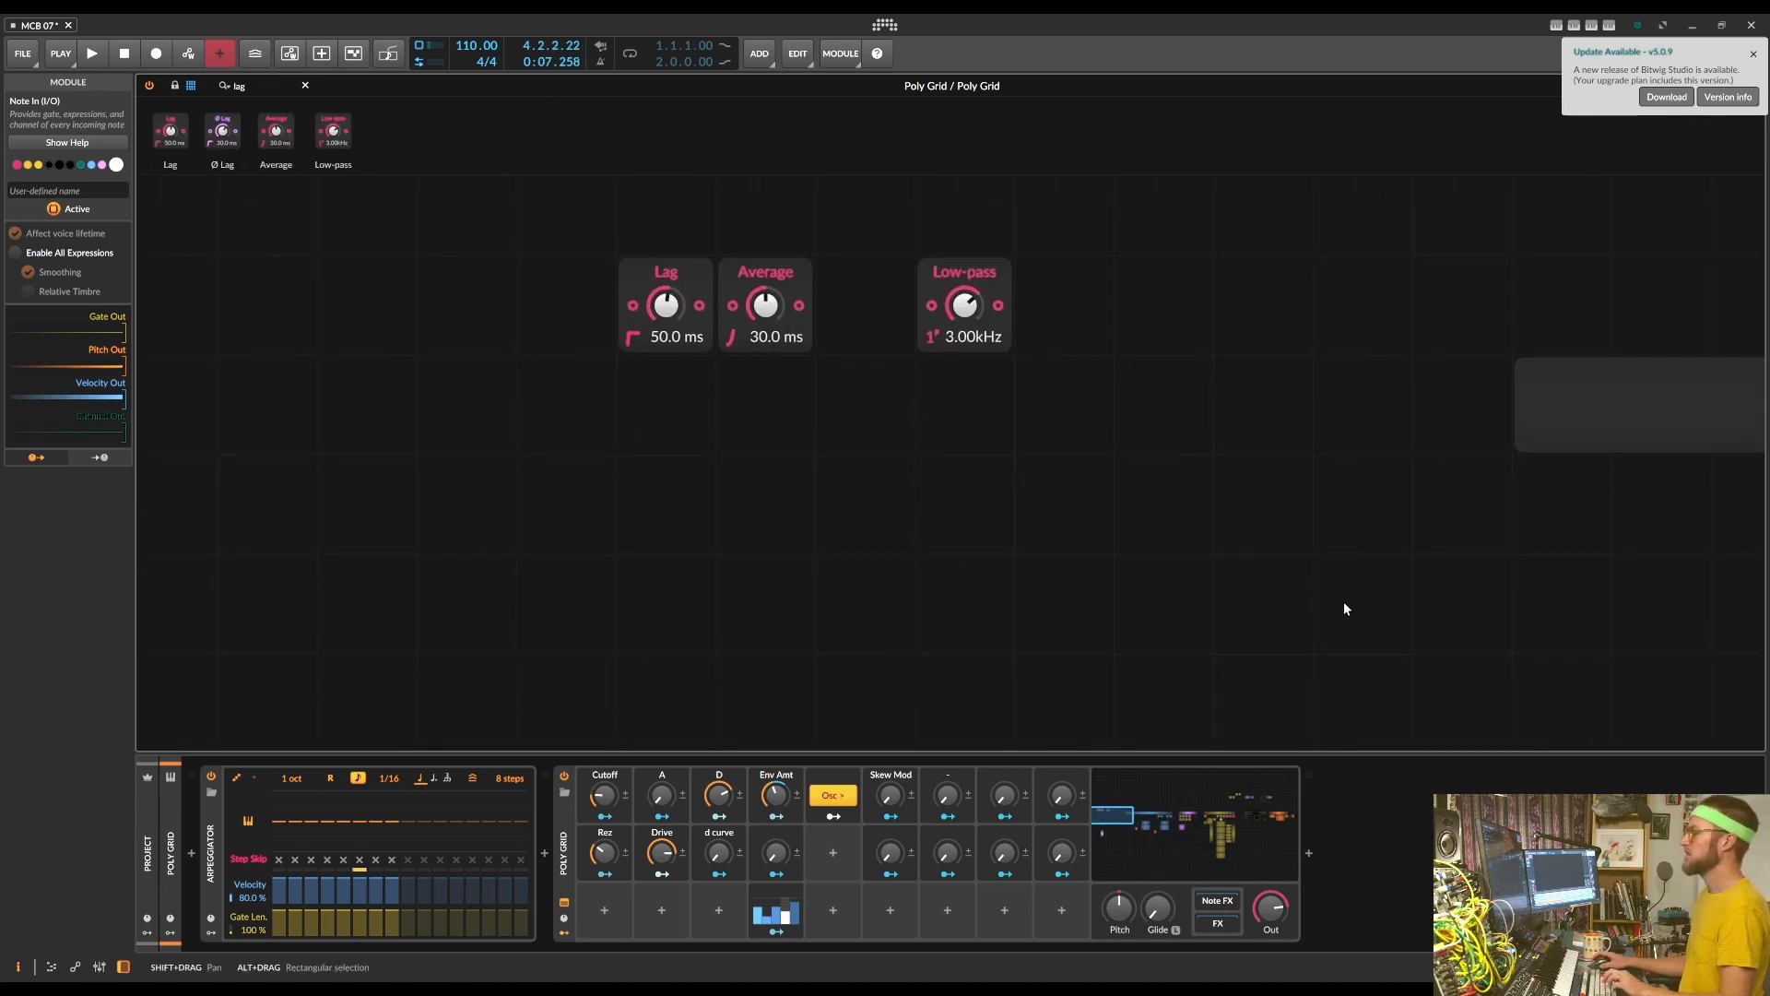
{"action": "left_click_drag", "start_coordinate": [999, 273], "coordinate": [899, 272]}
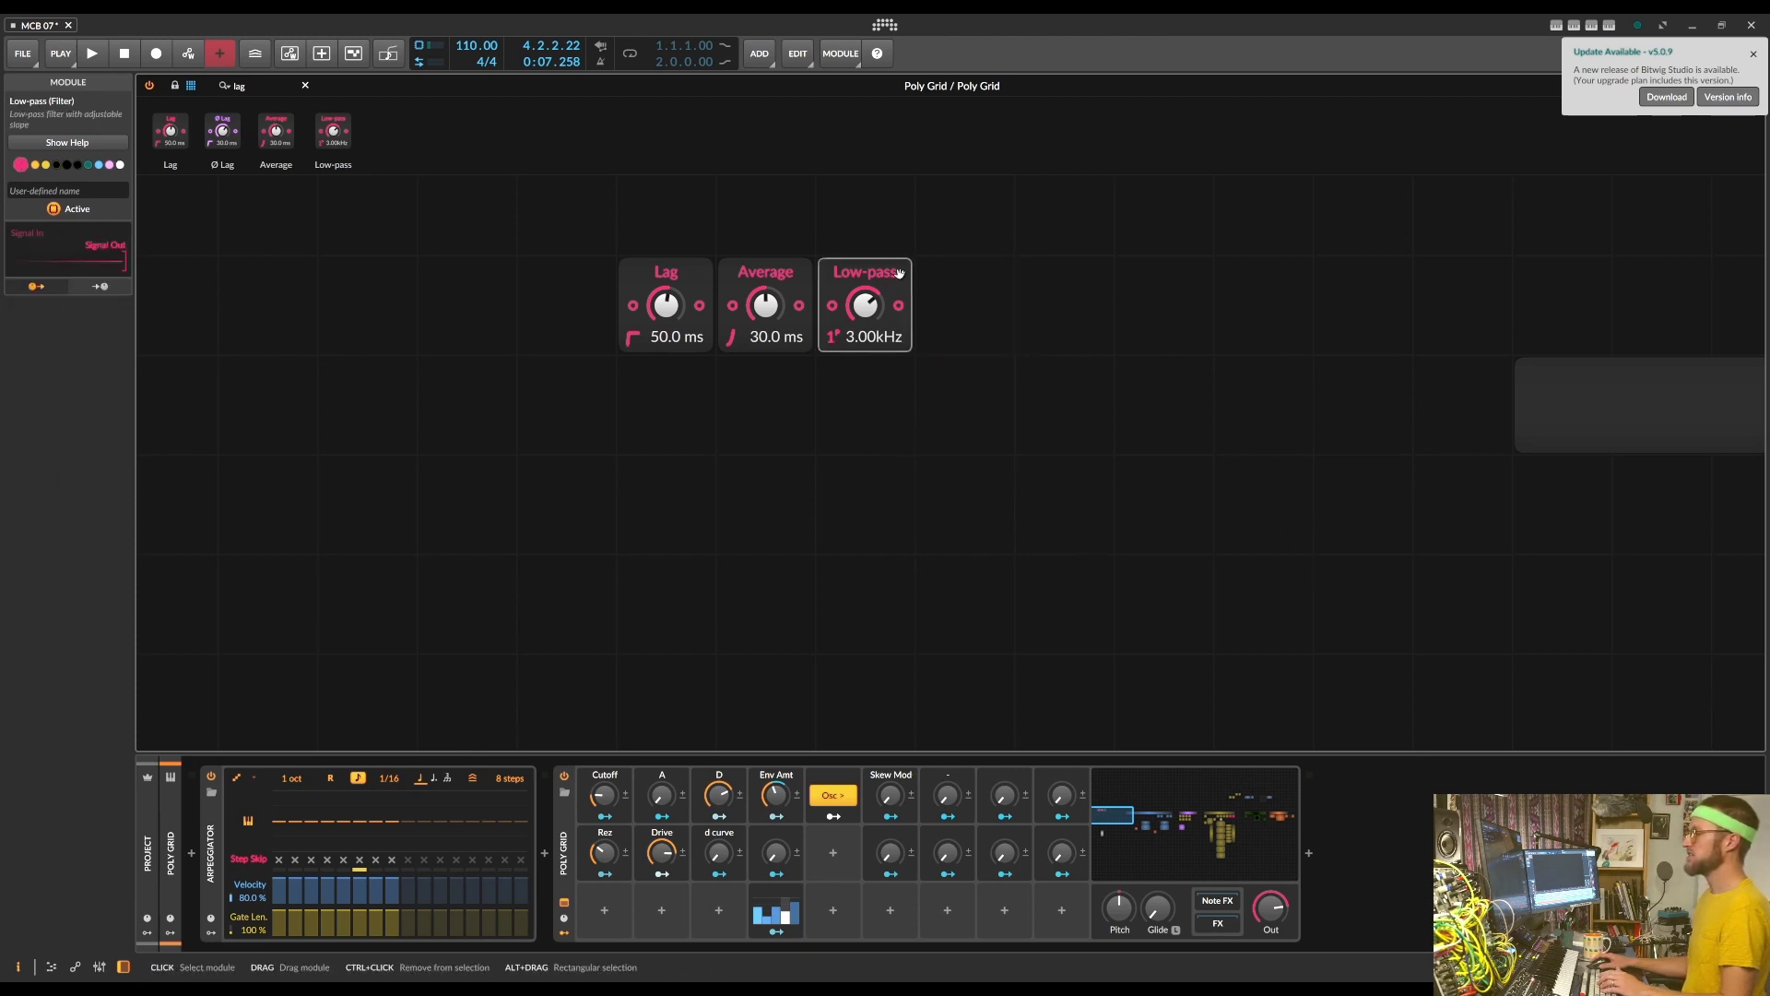
{"action": "scroll", "coordinate": [1021, 380], "scroll_direction": "down", "scroll_amount": 3}
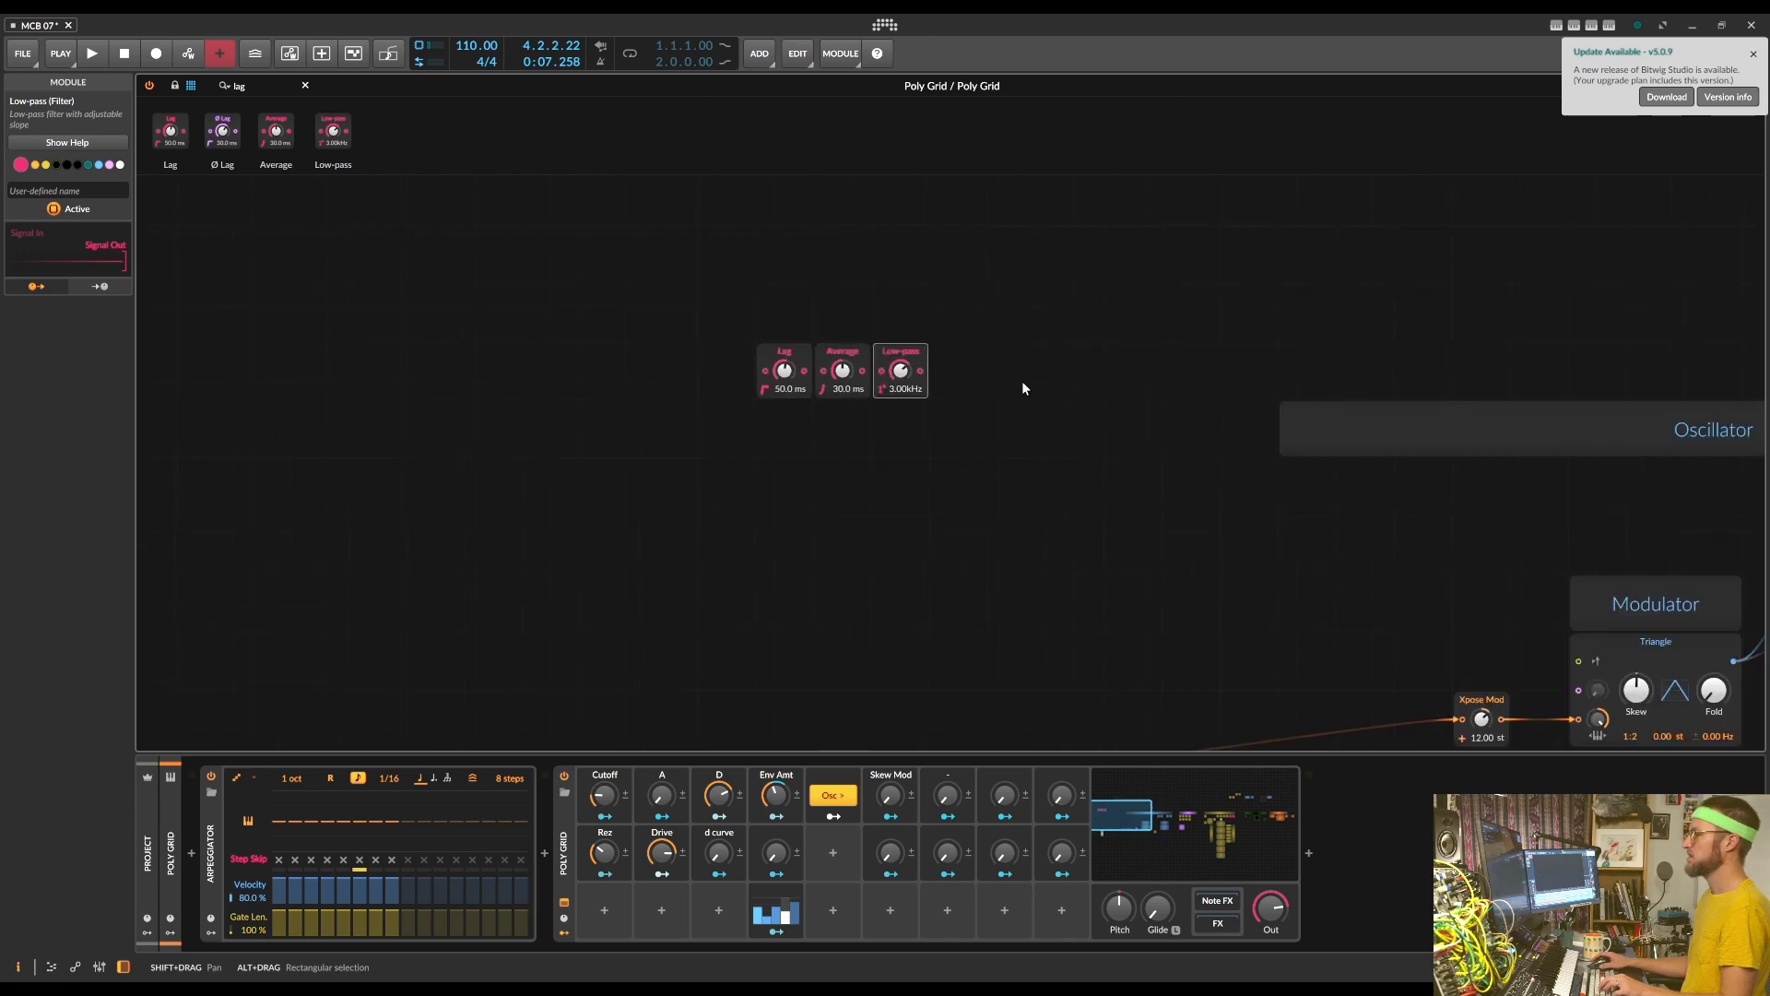
{"action": "scroll", "coordinate": [1060, 415], "scroll_direction": "up", "scroll_amount": 1}
{"action": "scroll", "coordinate": [1107, 514], "scroll_direction": "down", "scroll_amount": 4}
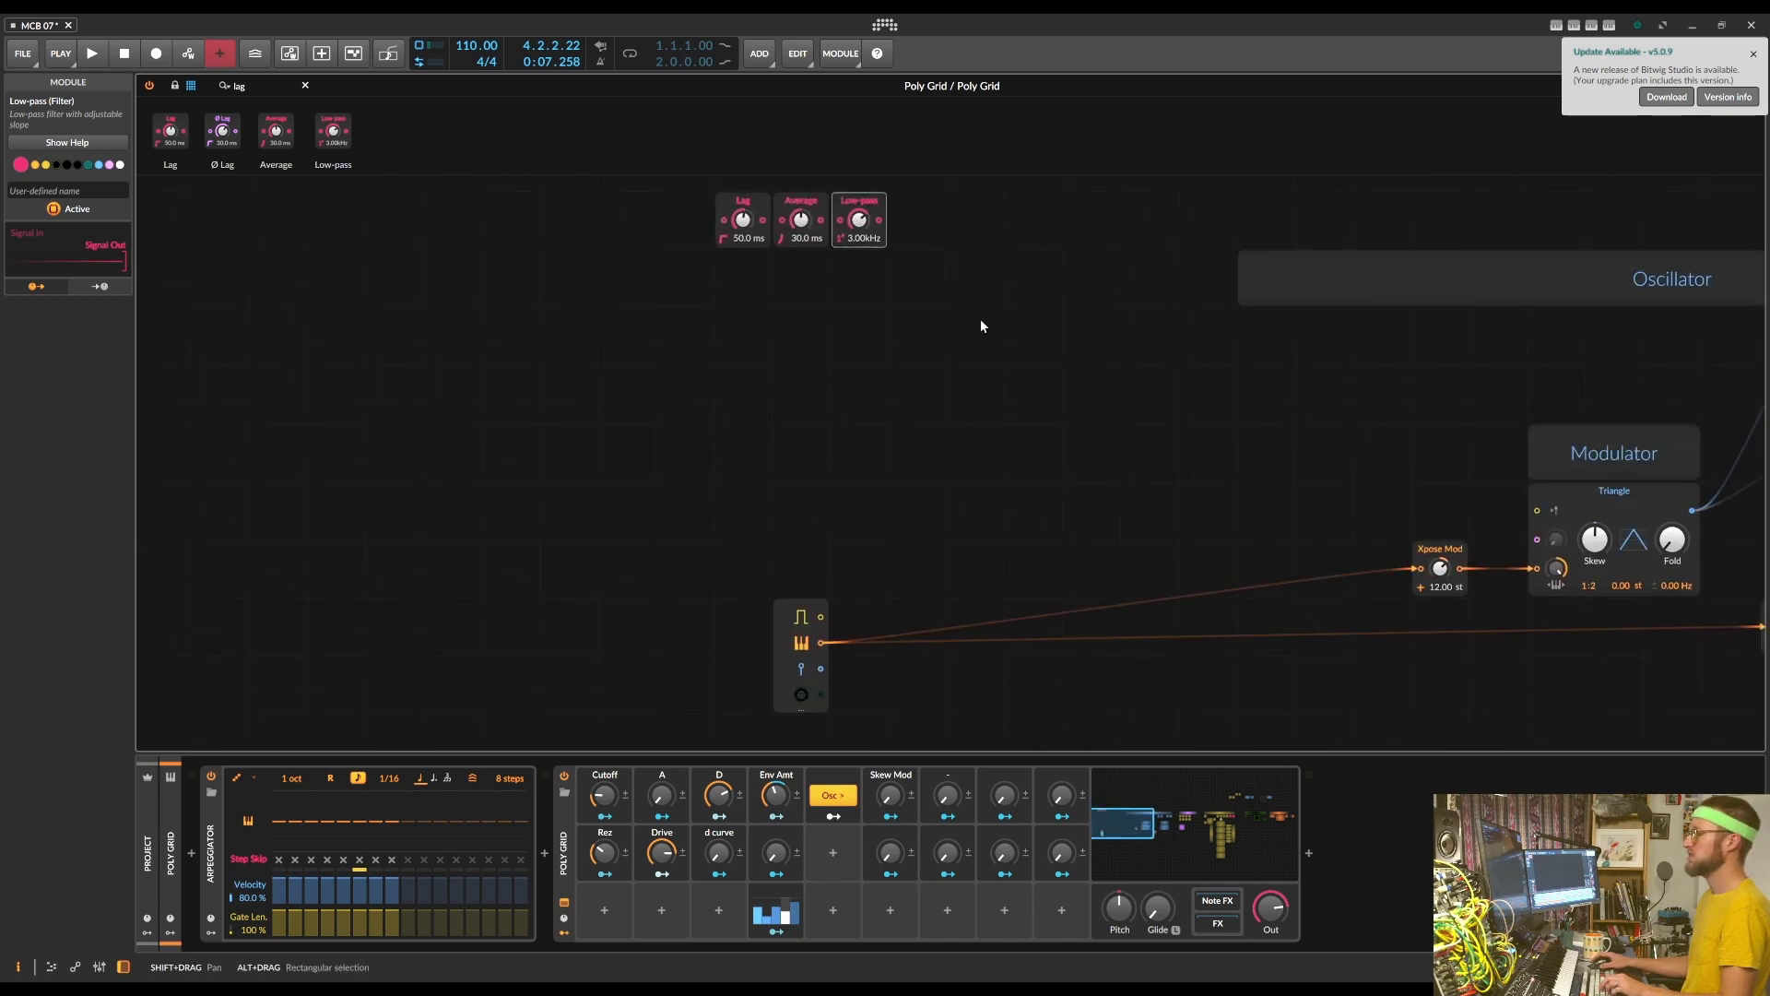
Chain Lag, Average and Low-pass in series between the Note In pitch output and the two transpose modules
{"action": "left_click_drag", "start_coordinate": [724, 198], "coordinate": [825, 648]}
{"action": "left_click_drag", "start_coordinate": [801, 201], "coordinate": [917, 665]}
{"action": "left_click_drag", "start_coordinate": [859, 201], "coordinate": [976, 666]}
{"action": "left_click_drag", "start_coordinate": [975, 666], "coordinate": [1034, 546]}
Select the Average and Low-pass modules together and deactivate them
{"action": "left_click_drag", "start_coordinate": [1158, 422], "coordinate": [680, 352]}
{"action": "left_click", "coordinate": [324, 576], "text": "shift"}
{"action": "left_click_drag", "start_coordinate": [678, 628], "coordinate": [741, 489]}
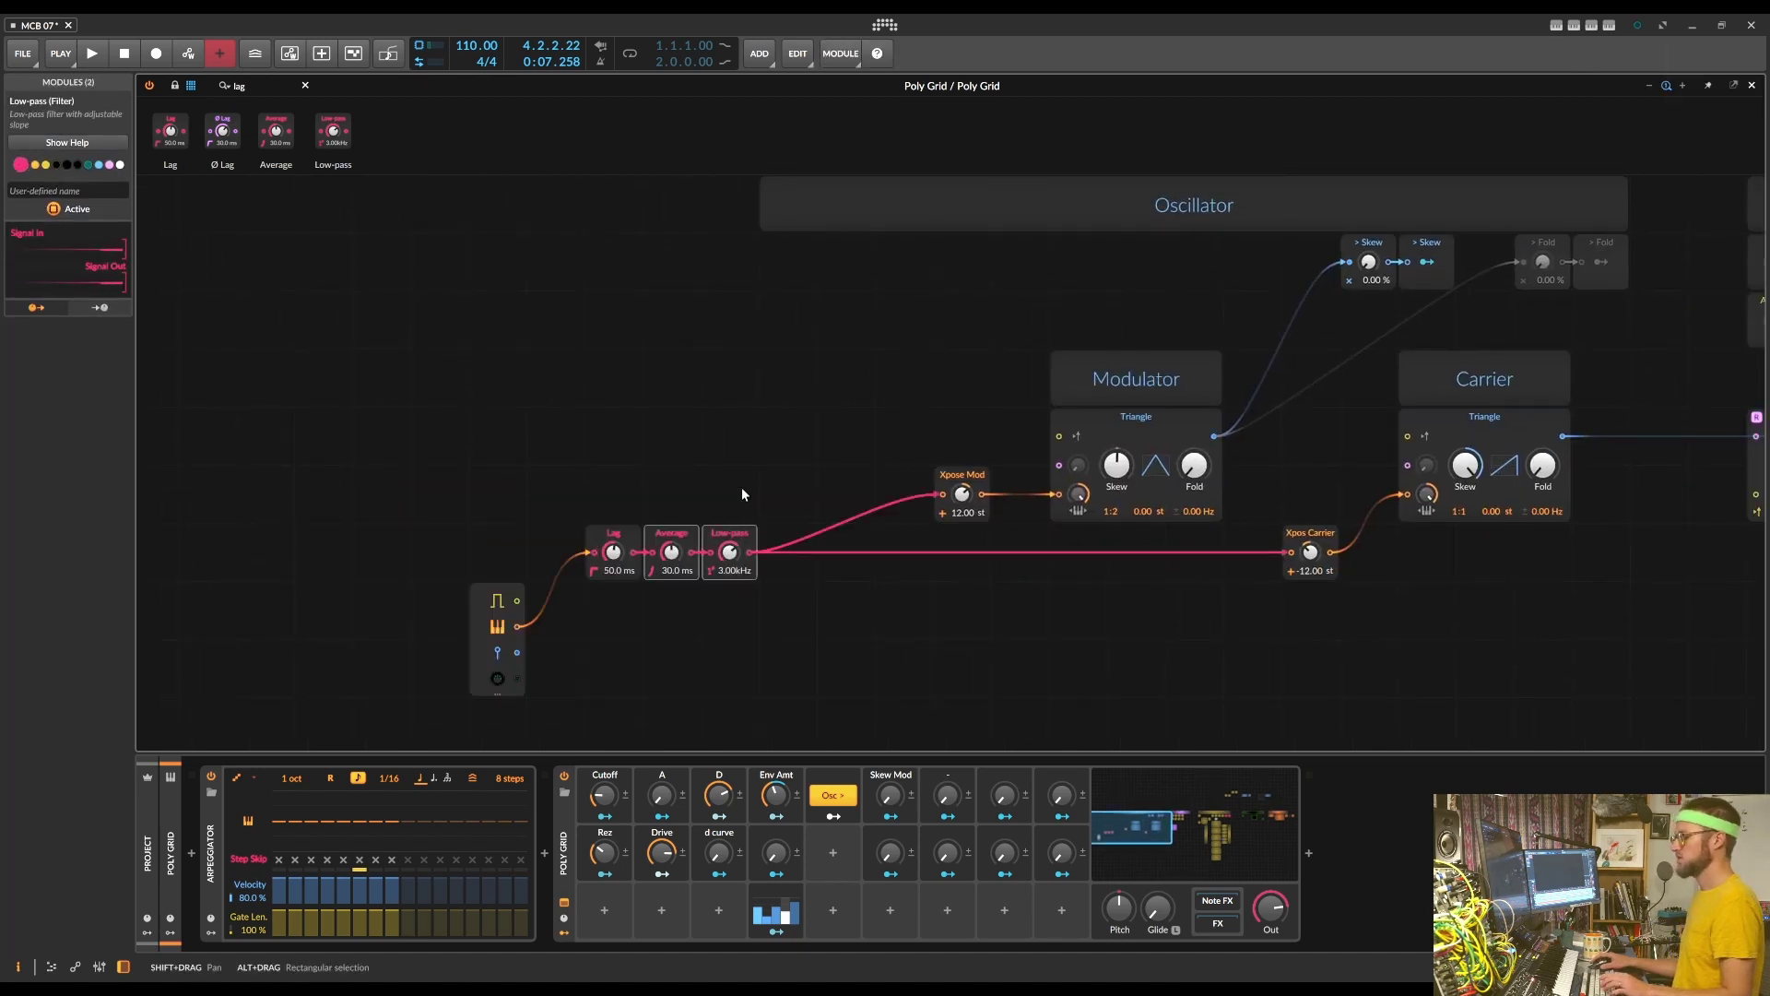
{"action": "key", "text": "alt+a"}
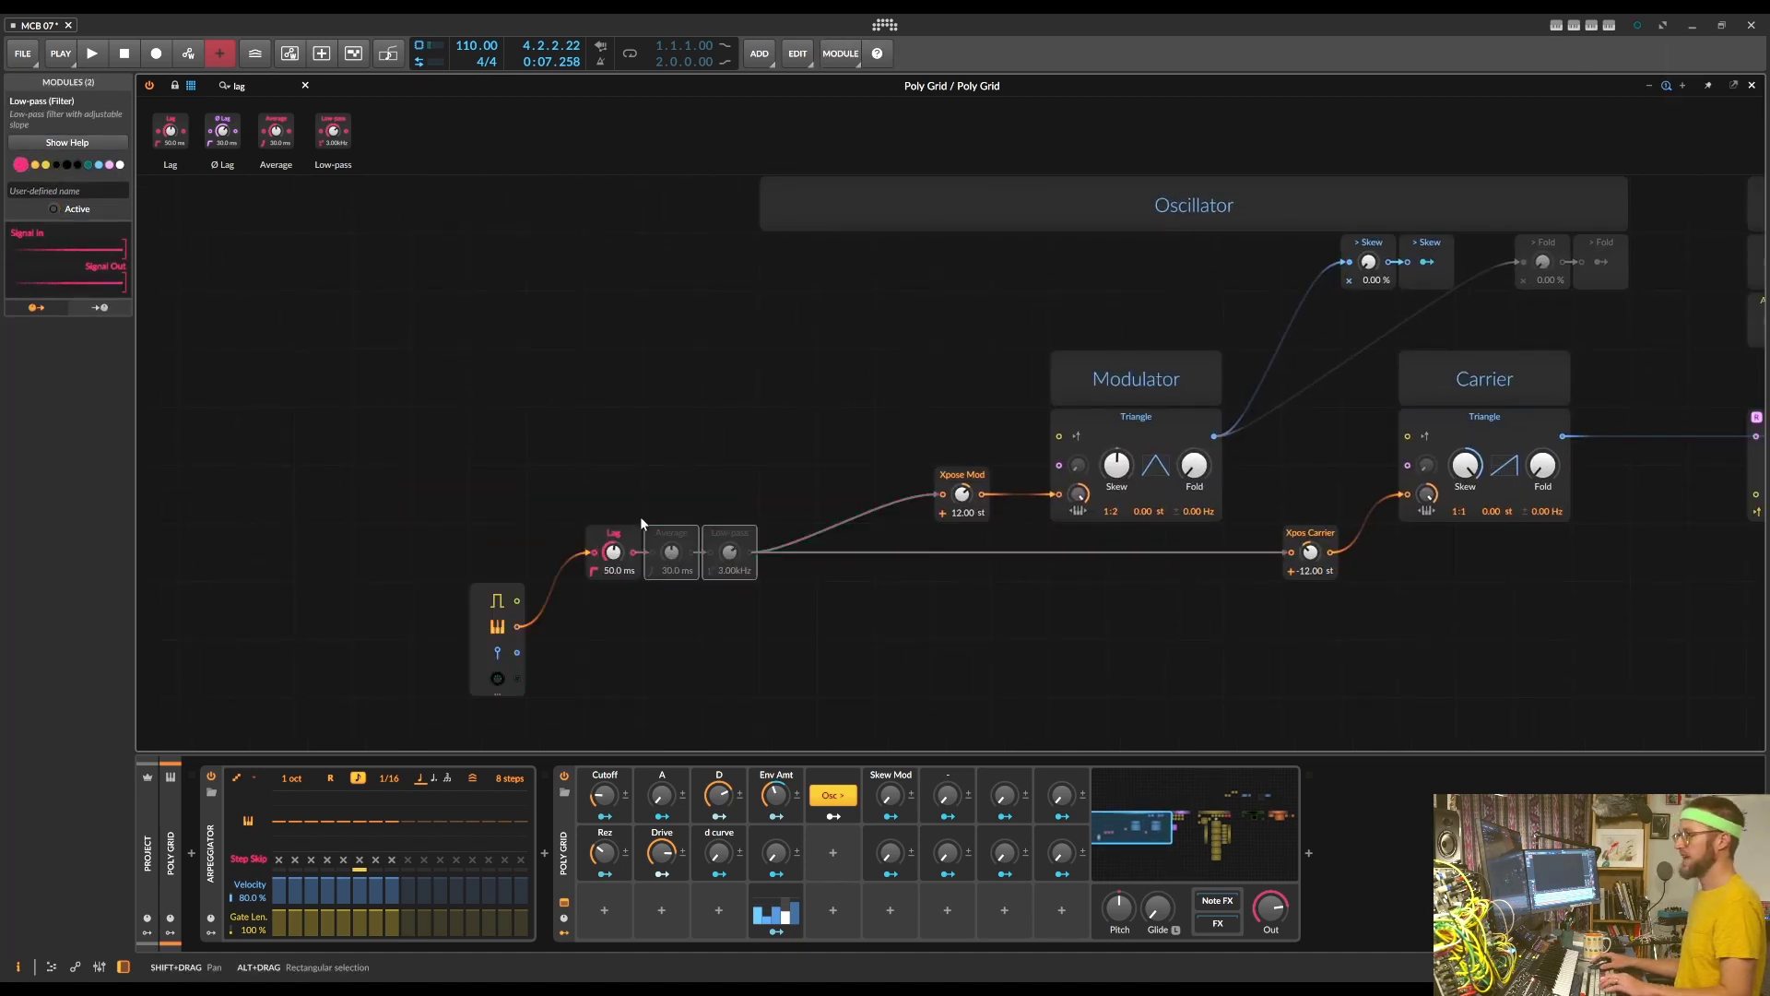
Audition the Lag module's glide from 0.01 ms up to several seconds during playback, and settle on 1.05 s
{"action": "left_click_drag", "start_coordinate": [613, 553], "coordinate": [613, 645]}
{"action": "key", "text": "space"}
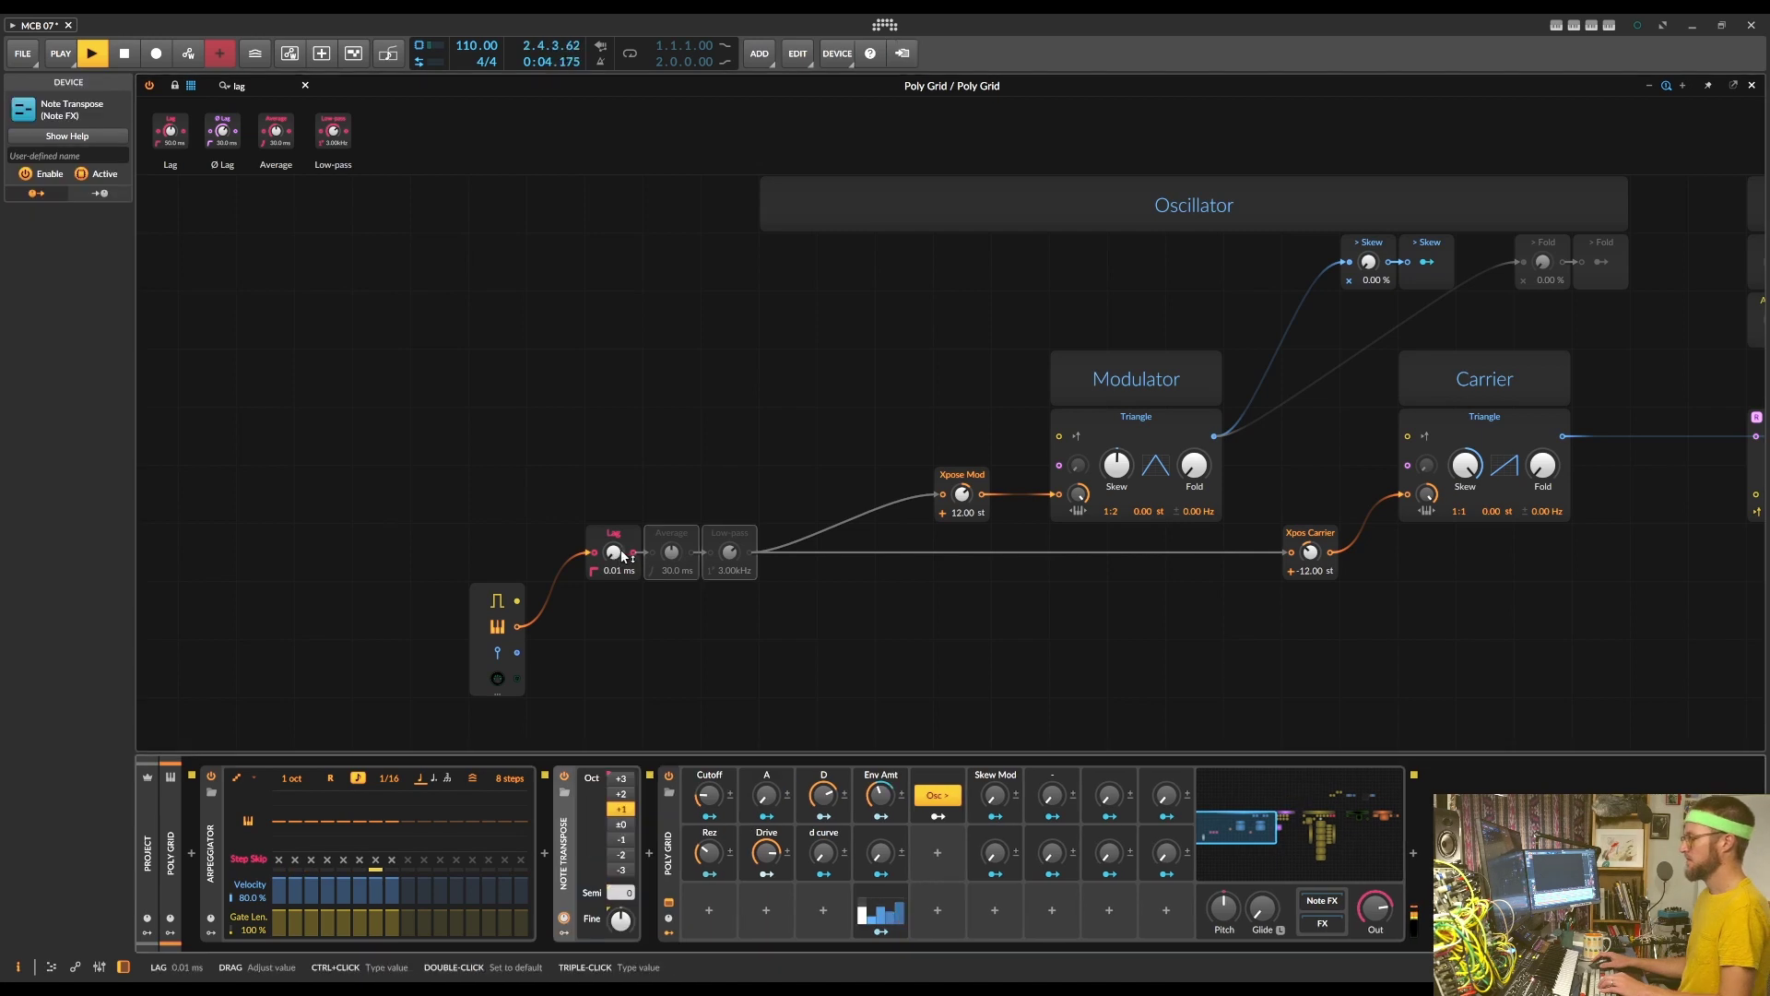
{"action": "mouse_move", "coordinate": [613, 551]}
{"action": "left_mouse_down"}
{"action": "mouse_move", "coordinate": [613, 479]}
{"action": "mouse_move", "coordinate": [613, 517]}
{"action": "left_mouse_up"}
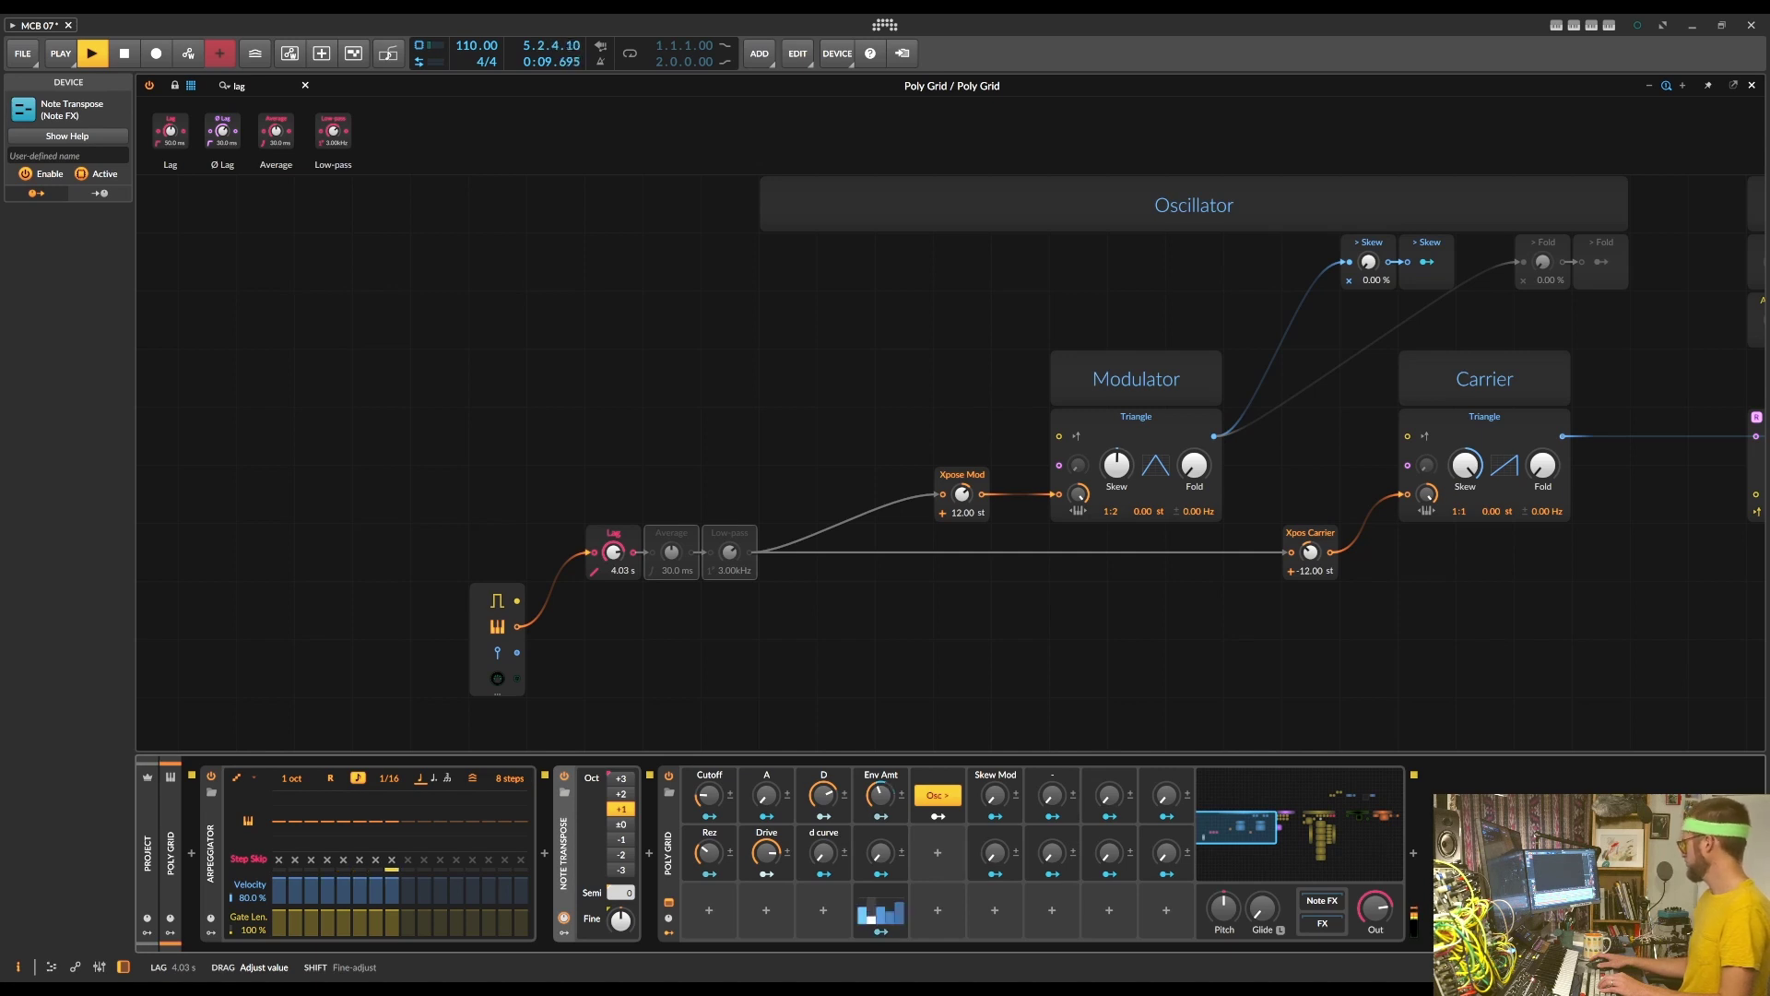
{"action": "left_click_drag", "start_coordinate": [613, 552], "coordinate": [613, 524]}
{"action": "left_click_drag", "start_coordinate": [613, 551], "coordinate": [616, 557]}
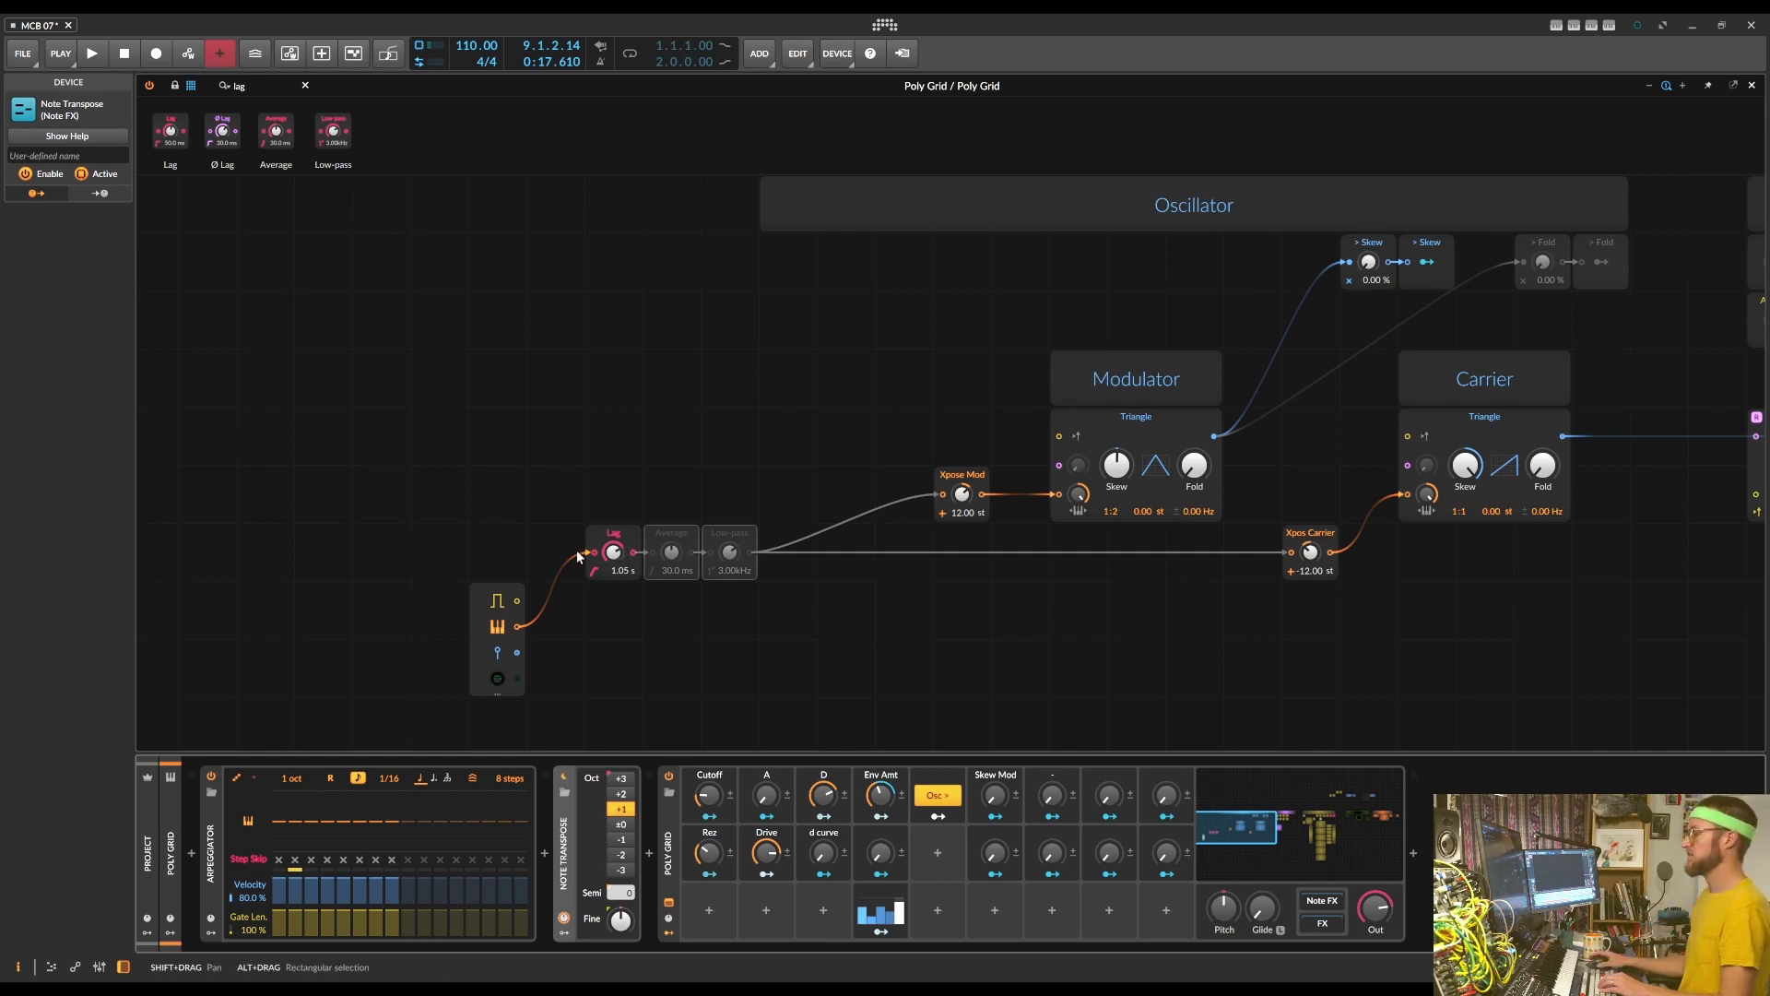
Deactivate Lag, activate Average instead, and vary its time during playback, ending at 49.4 ms
{"action": "left_click", "coordinate": [619, 537]}
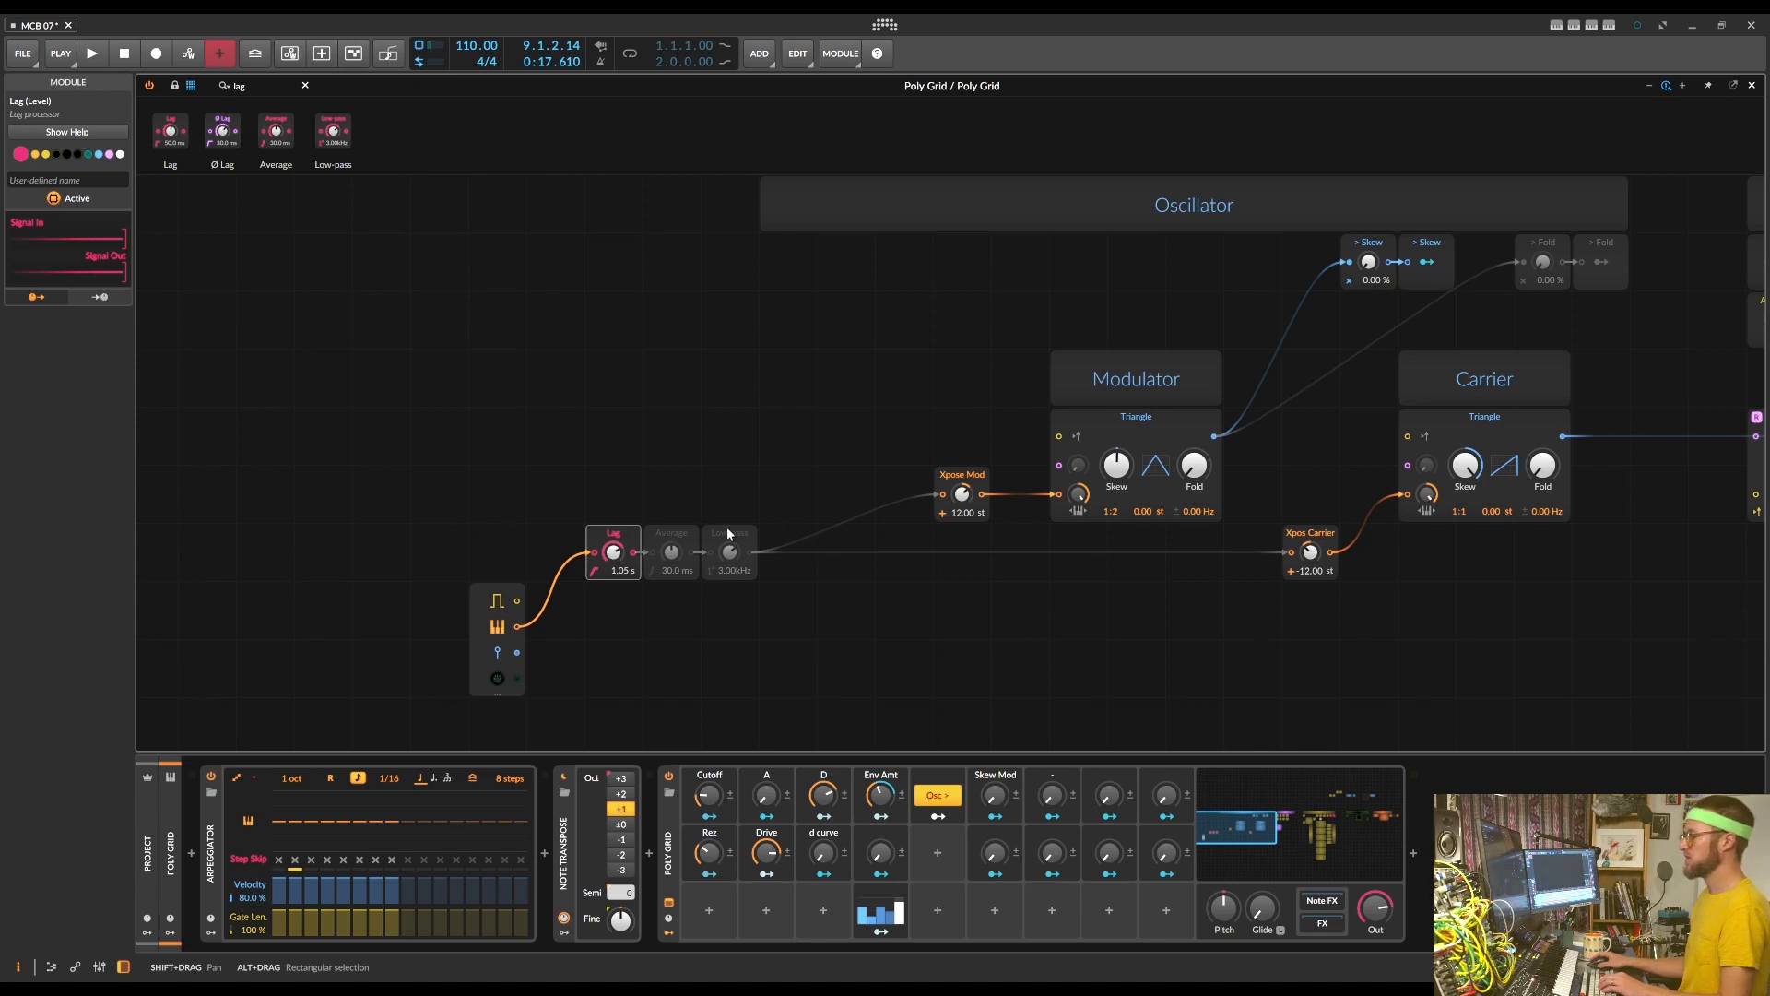
{"action": "key", "text": "alt+a"}
{"action": "left_click", "coordinate": [689, 535]}
{"action": "key", "text": "space"}
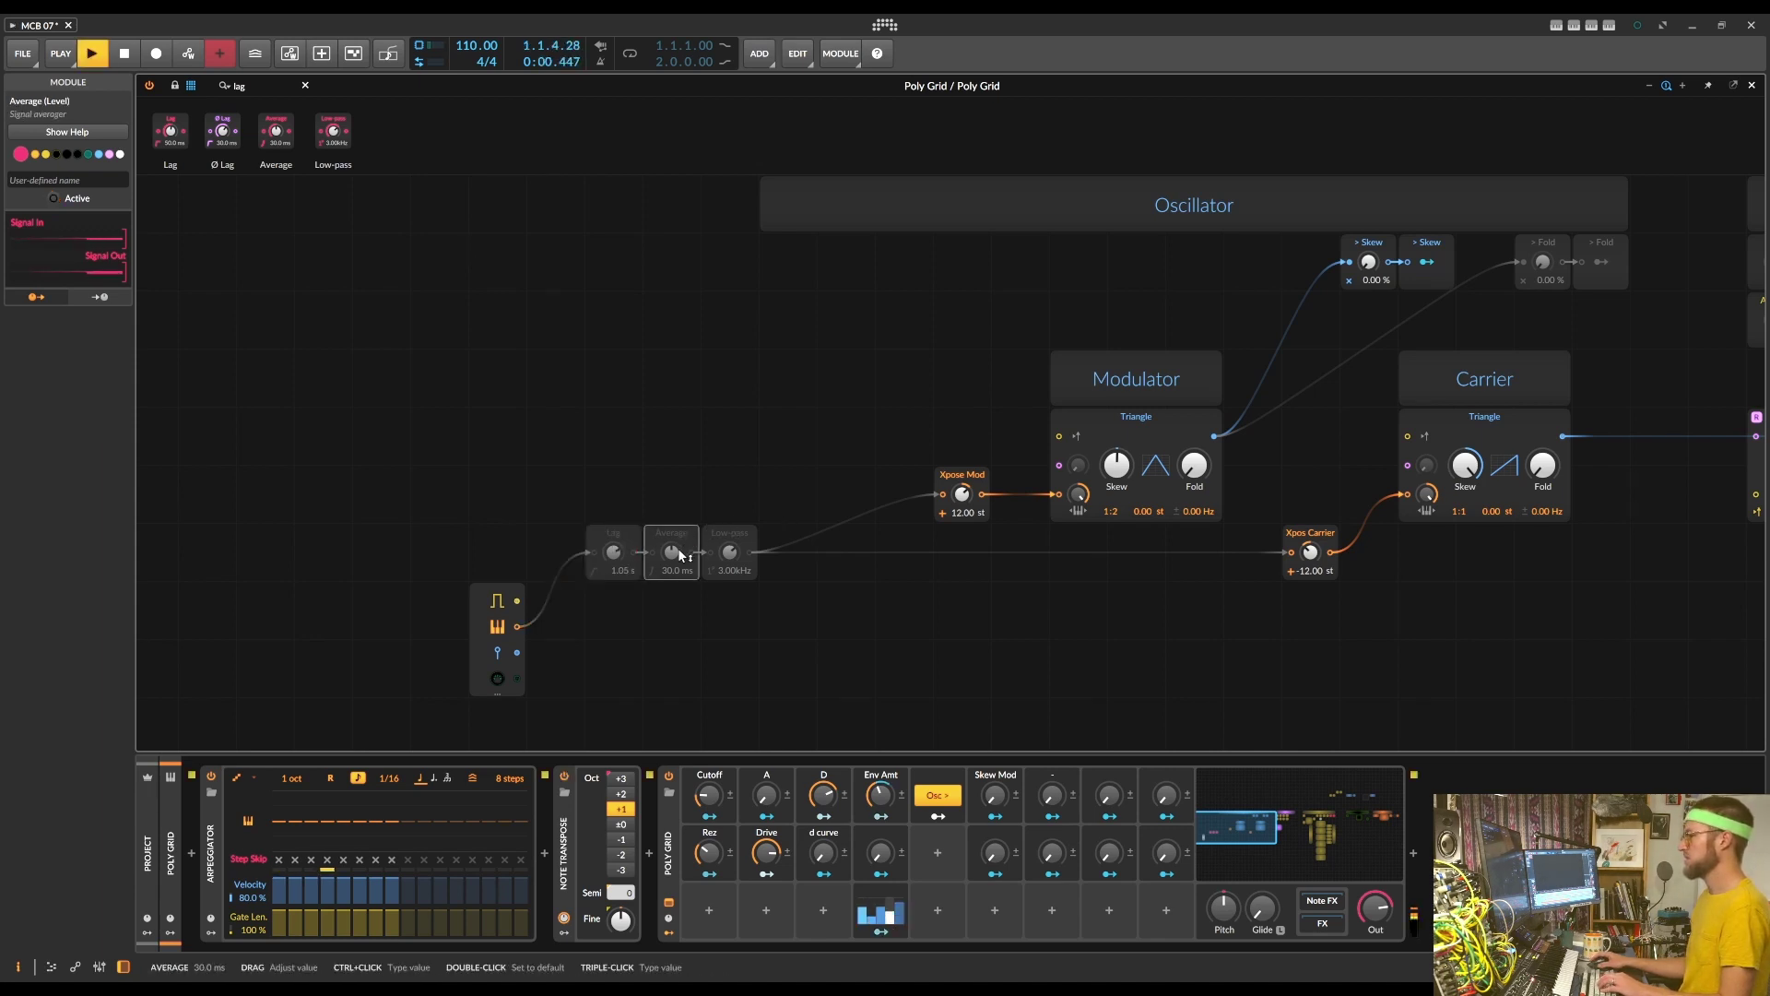
{"action": "key", "text": "alt+a"}
{"action": "mouse_move", "coordinate": [677, 557]}
{"action": "left_mouse_down"}
{"action": "mouse_move", "coordinate": [678, 590]}
{"action": "mouse_move", "coordinate": [671, 516]}
{"action": "mouse_move", "coordinate": [671, 590]}
{"action": "left_mouse_up"}
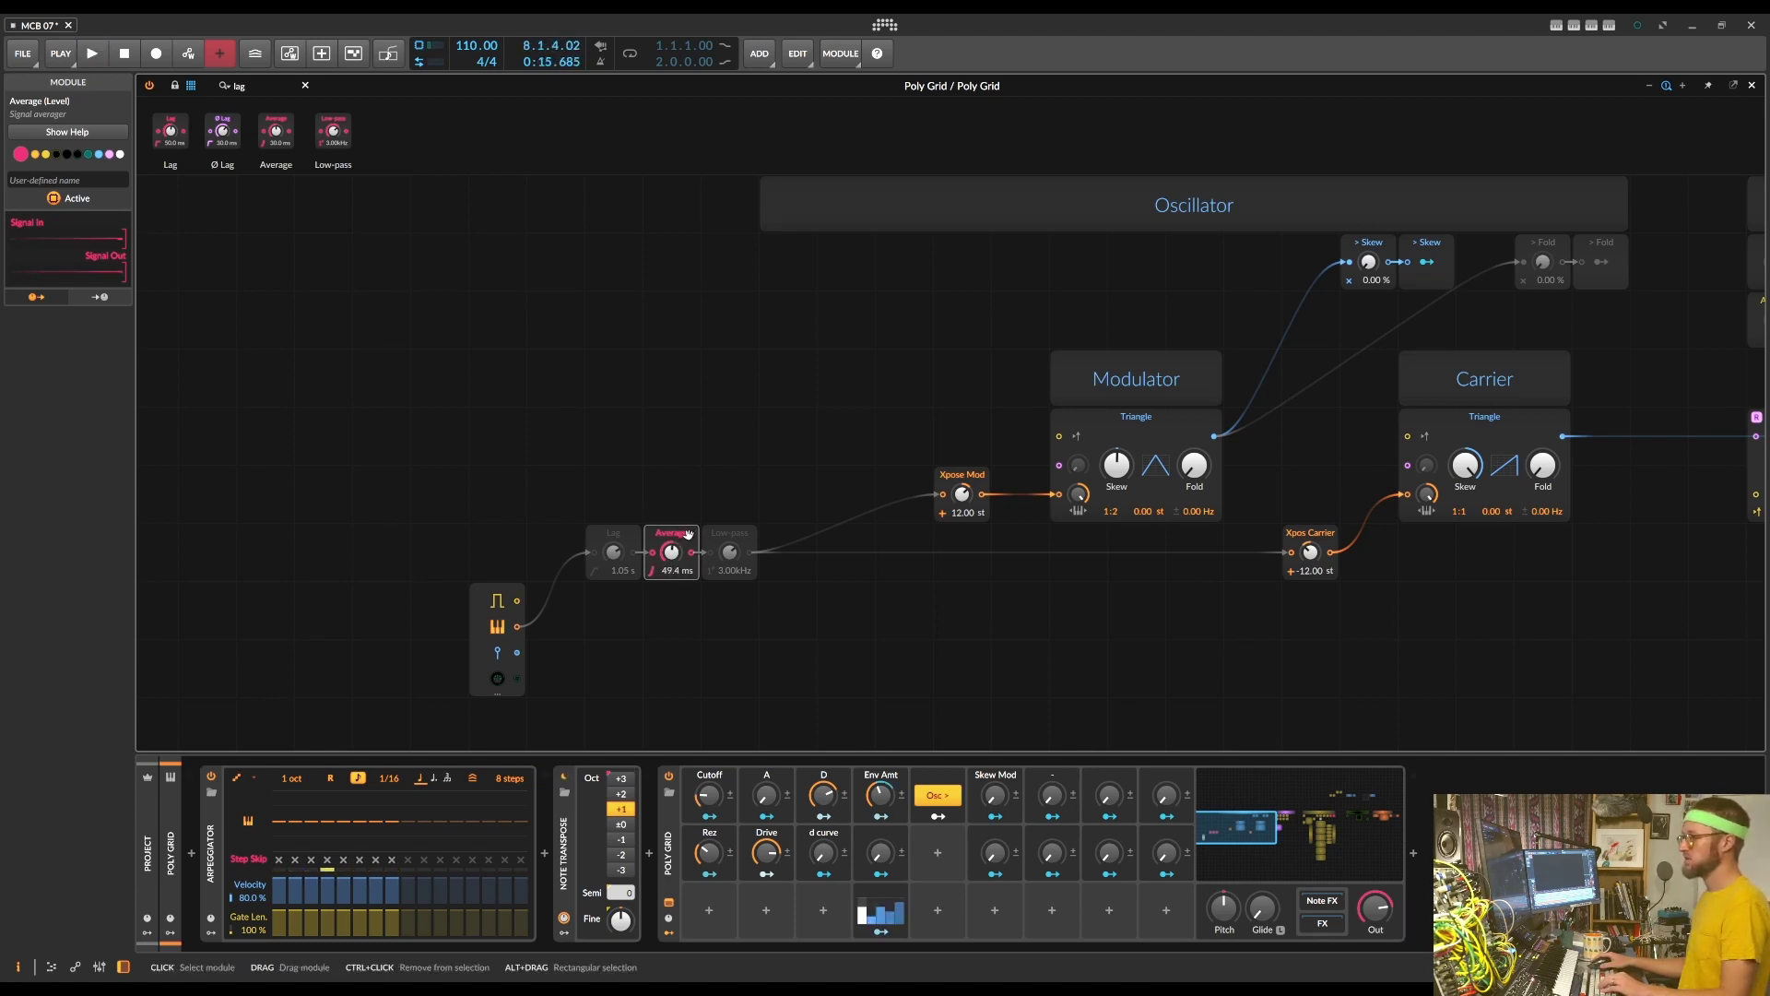
Switch the pitch smoothing from Average to Low-pass and lower its cutoff to 19.4 Hz during playback
{"action": "left_click", "coordinate": [716, 528]}
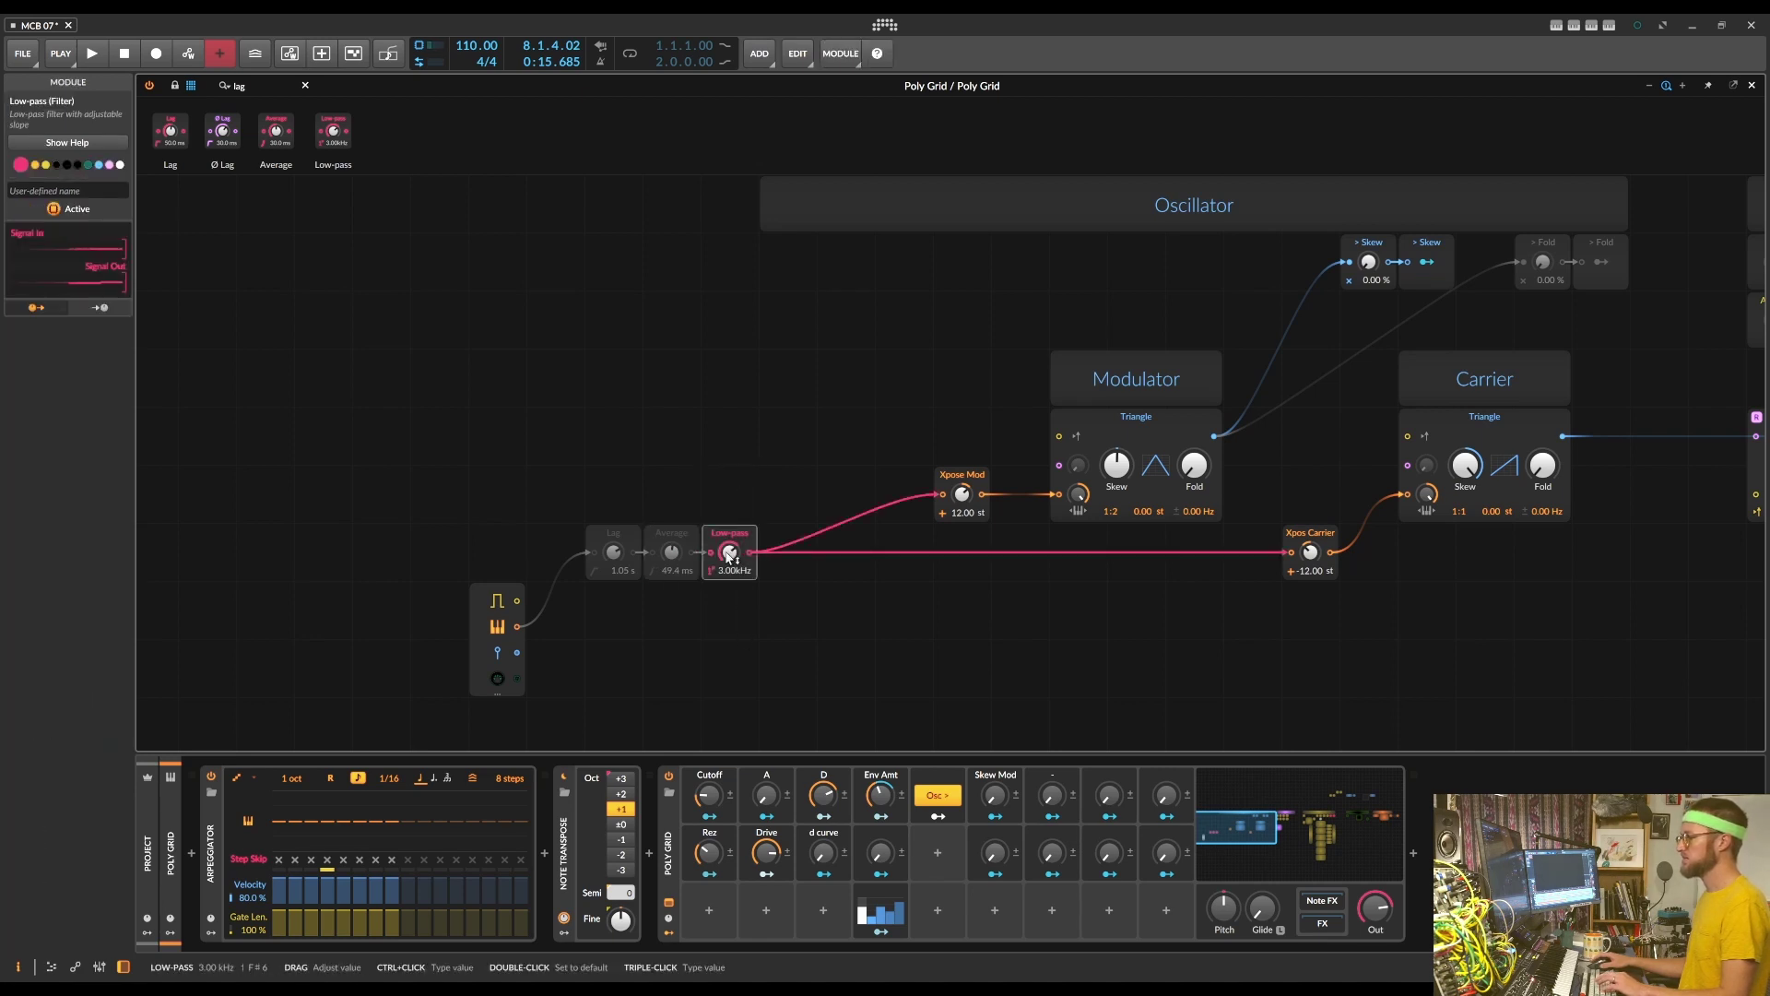
{"action": "key", "text": "space"}
{"action": "left_click_drag", "start_coordinate": [731, 565], "coordinate": [731, 701]}
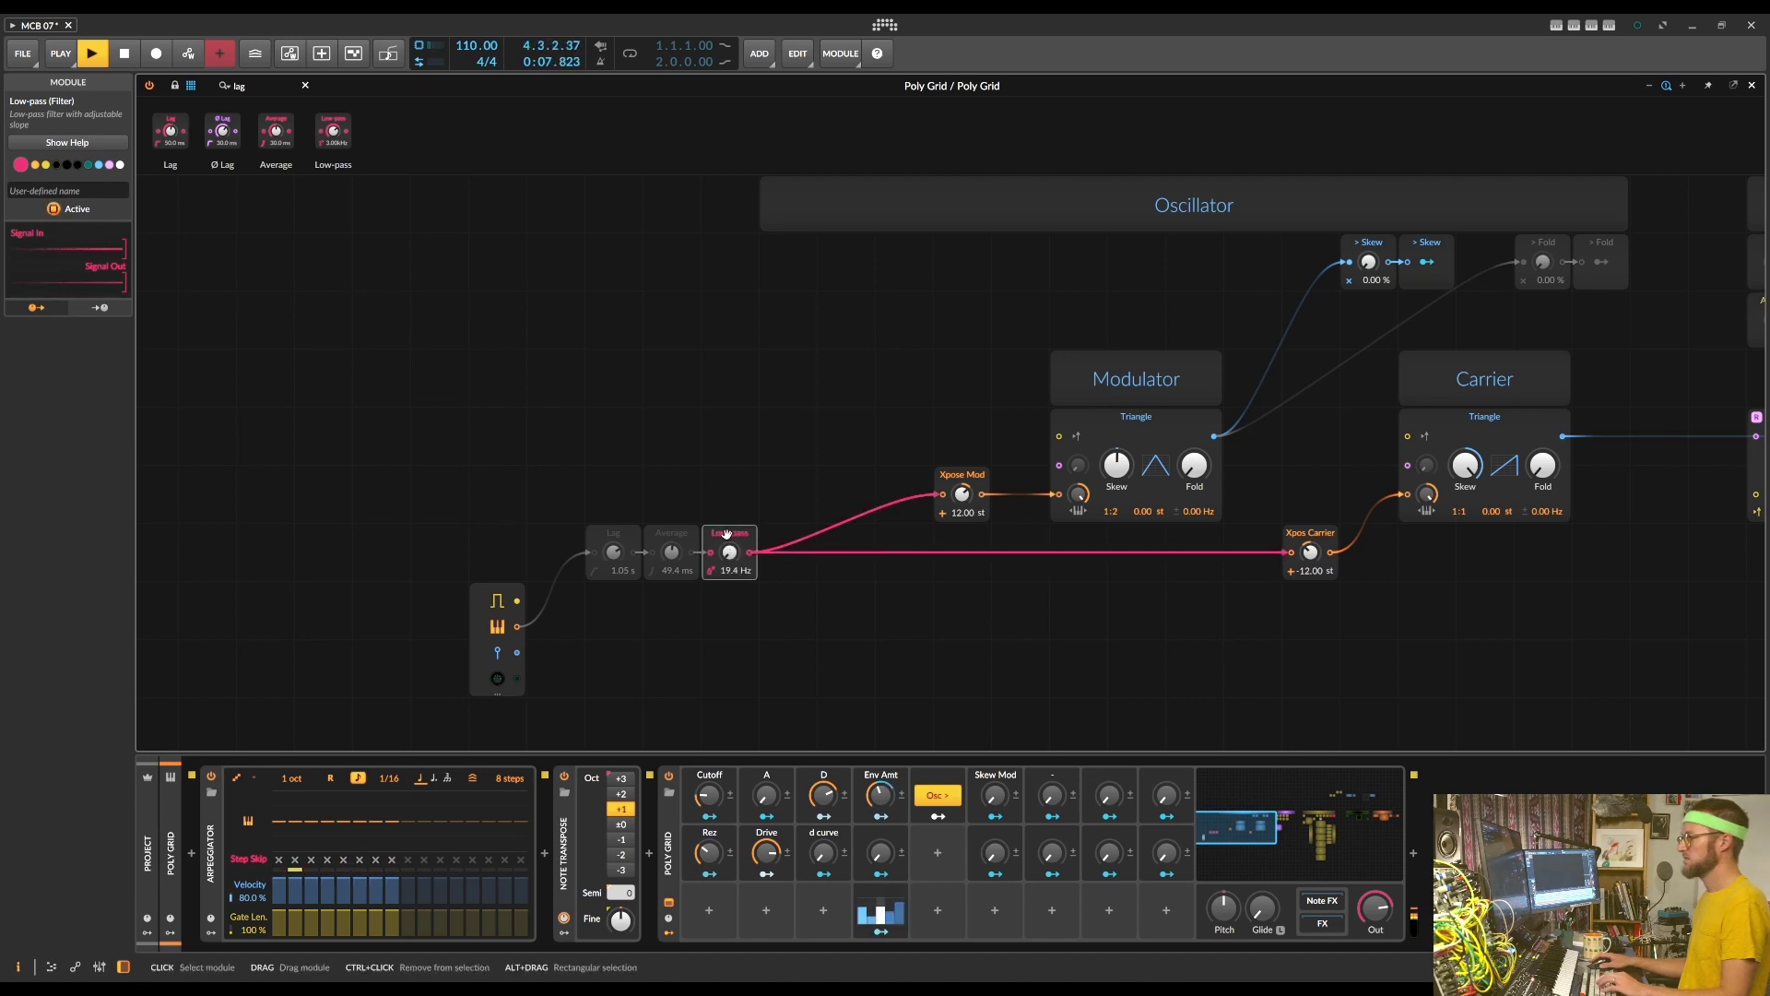
Switch the pitch smoothing back from Low-pass to Average and set its time to 4.39 ms
{"action": "scroll", "coordinate": [820, 454], "scroll_direction": "up", "scroll_amount": 5}
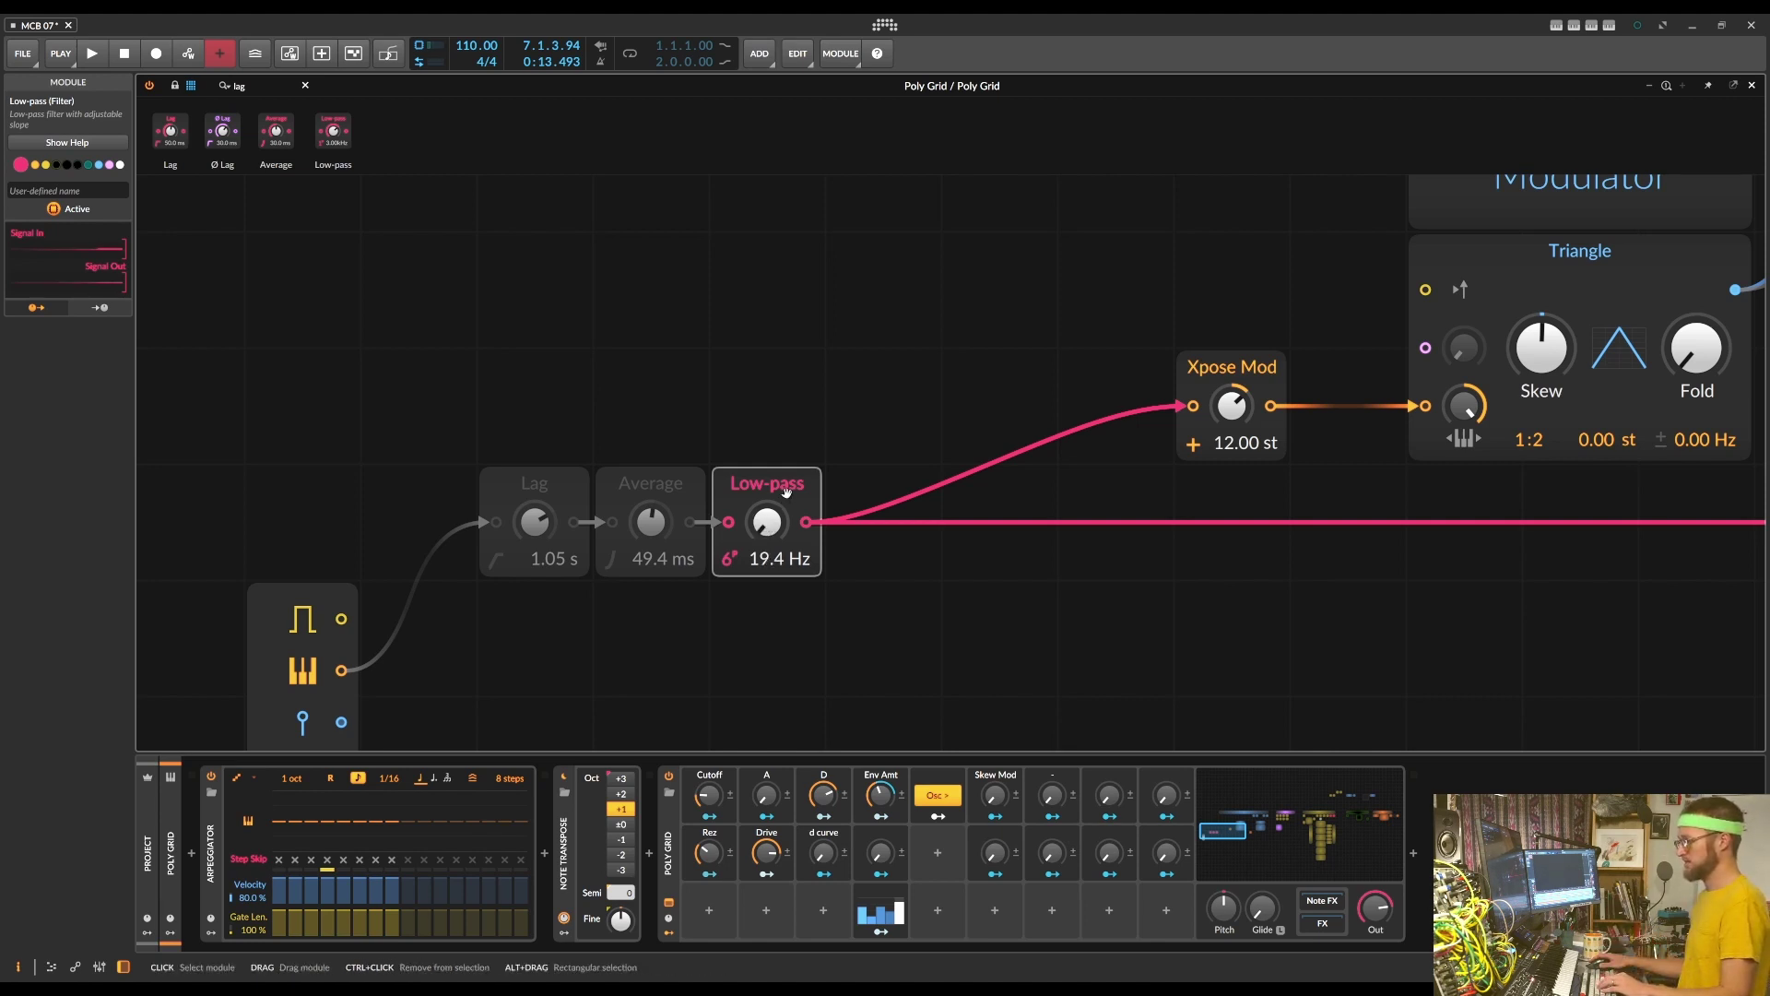
{"action": "left_click", "coordinate": [653, 487]}
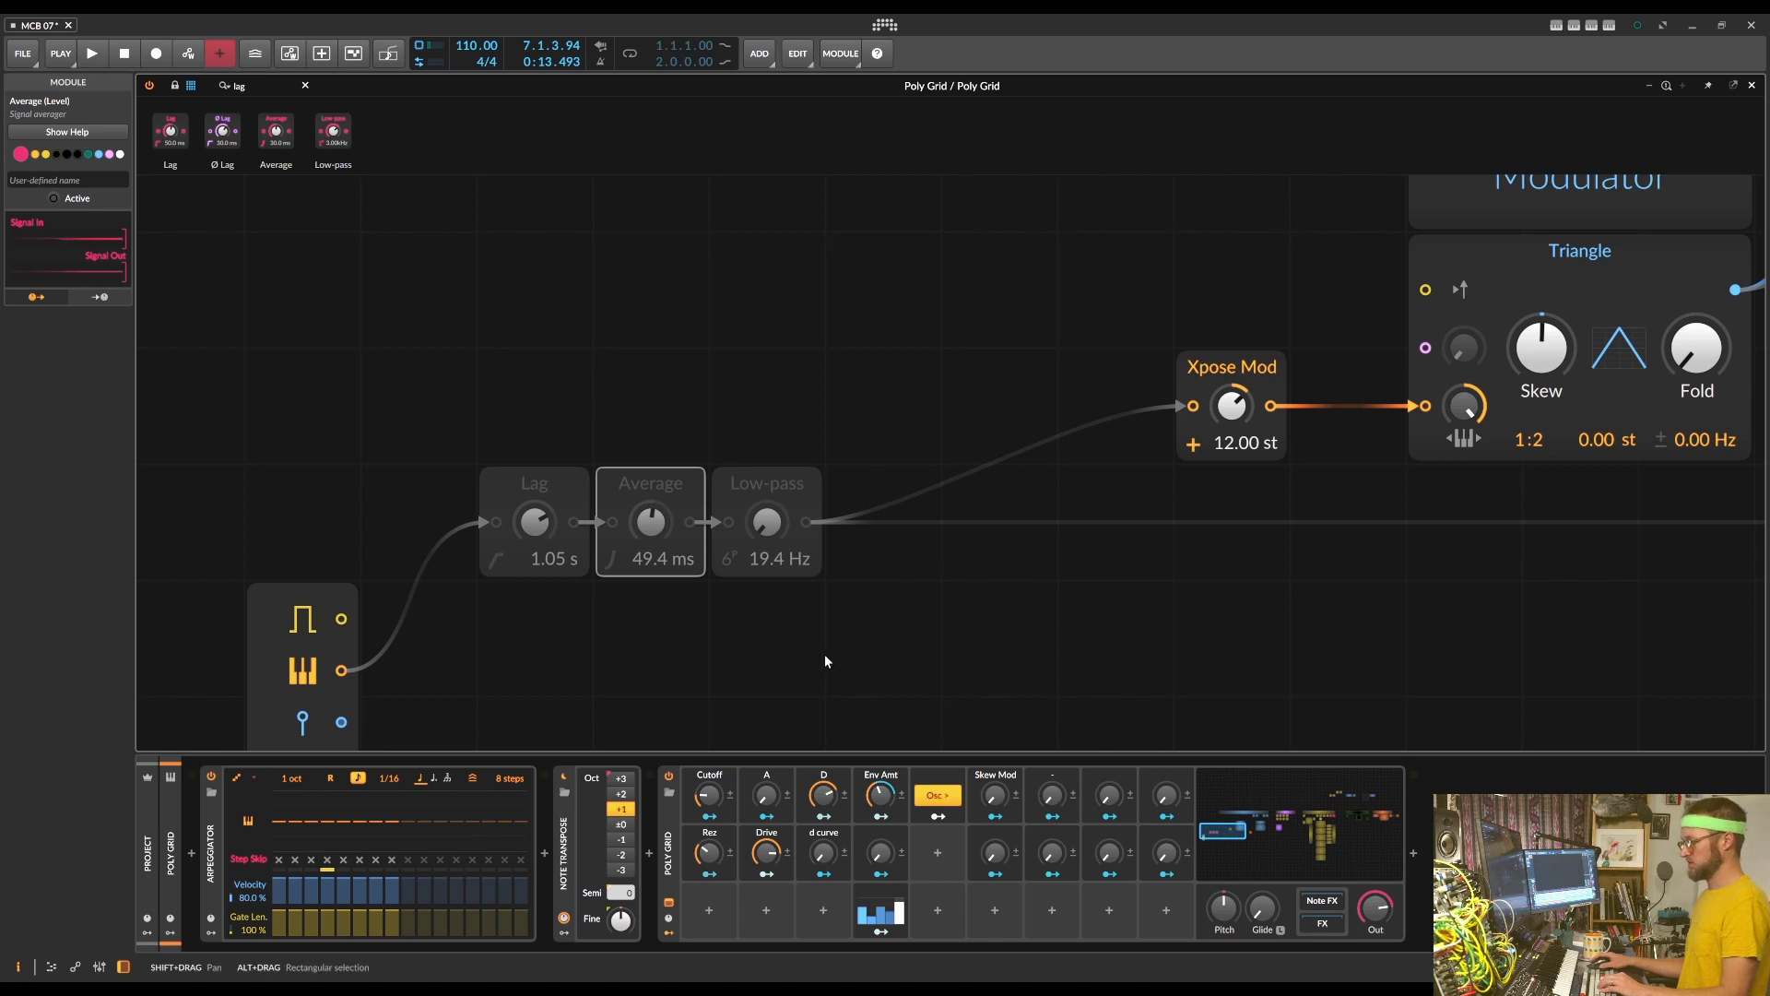
{"action": "key", "text": "alt+a"}
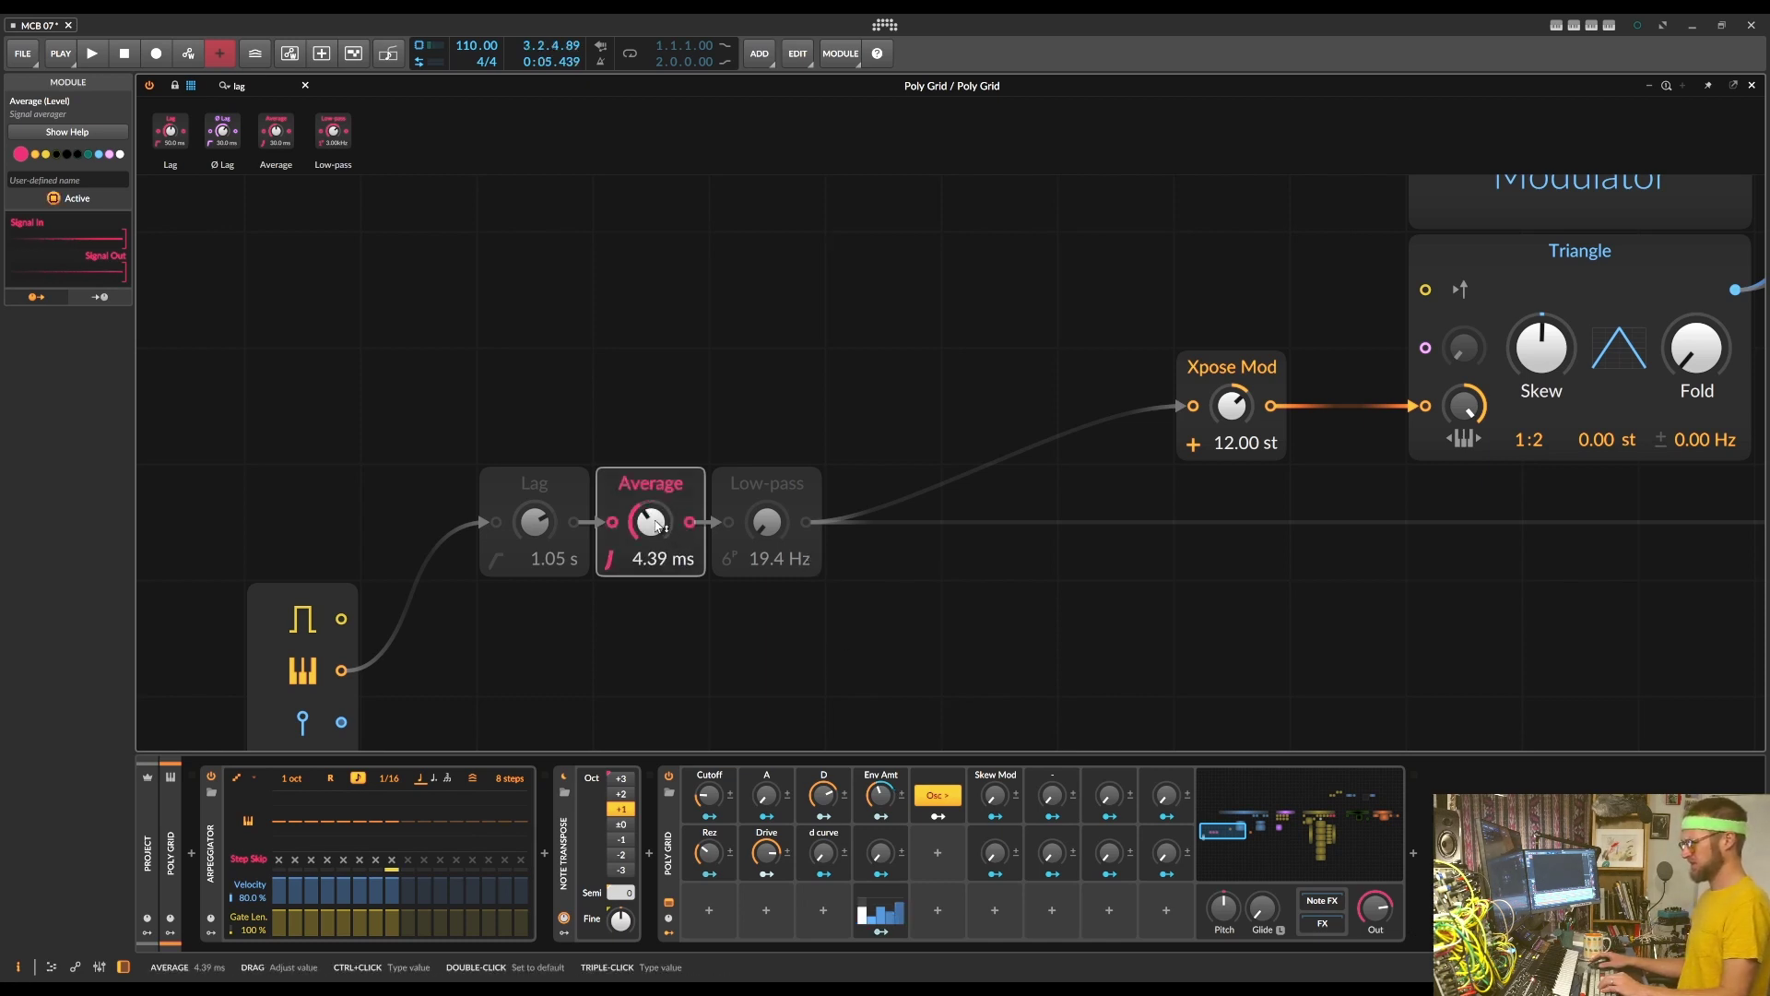
Audition the Average module's time during playback from 0.01 ms up to 4.98 ms, and settle on 3.83 ms
{"action": "left_click_drag", "start_coordinate": [656, 525], "coordinate": [656, 540]}
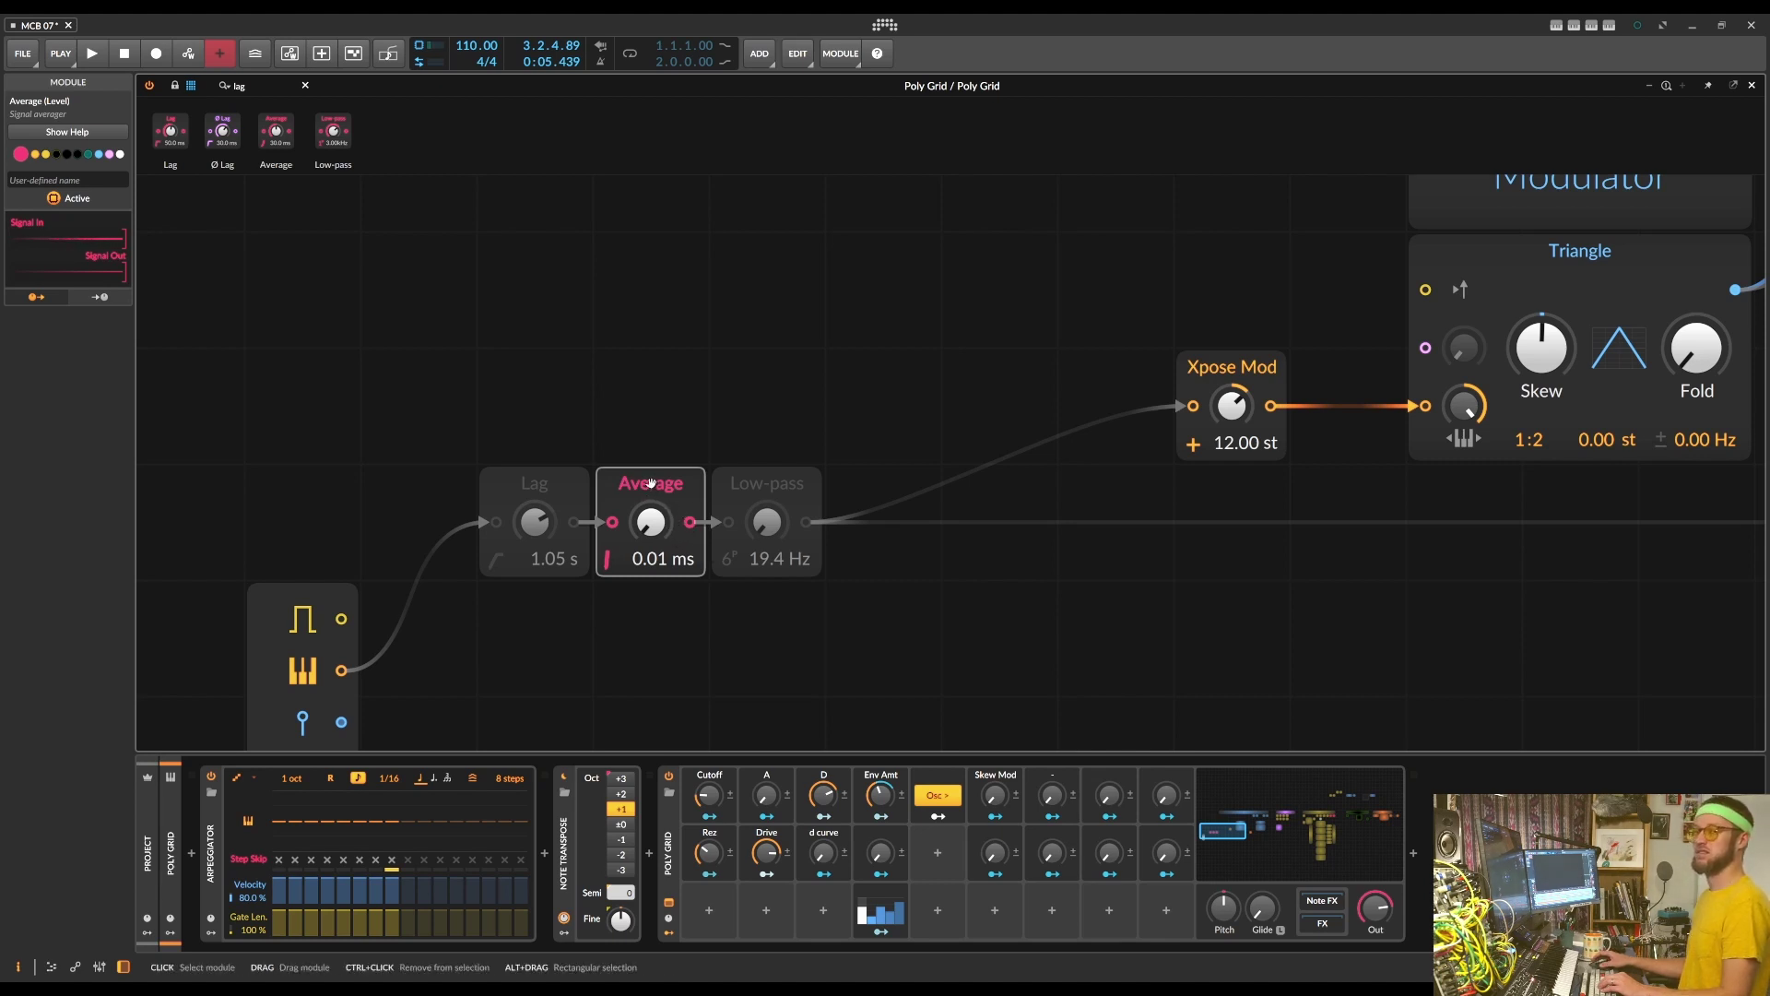
{"action": "key", "text": "space"}
{"action": "mouse_move", "coordinate": [650, 522]}
{"action": "left_mouse_down"}
{"action": "mouse_move", "coordinate": [650, 472]}
{"action": "mouse_move", "coordinate": [650, 490]}
{"action": "left_mouse_up"}
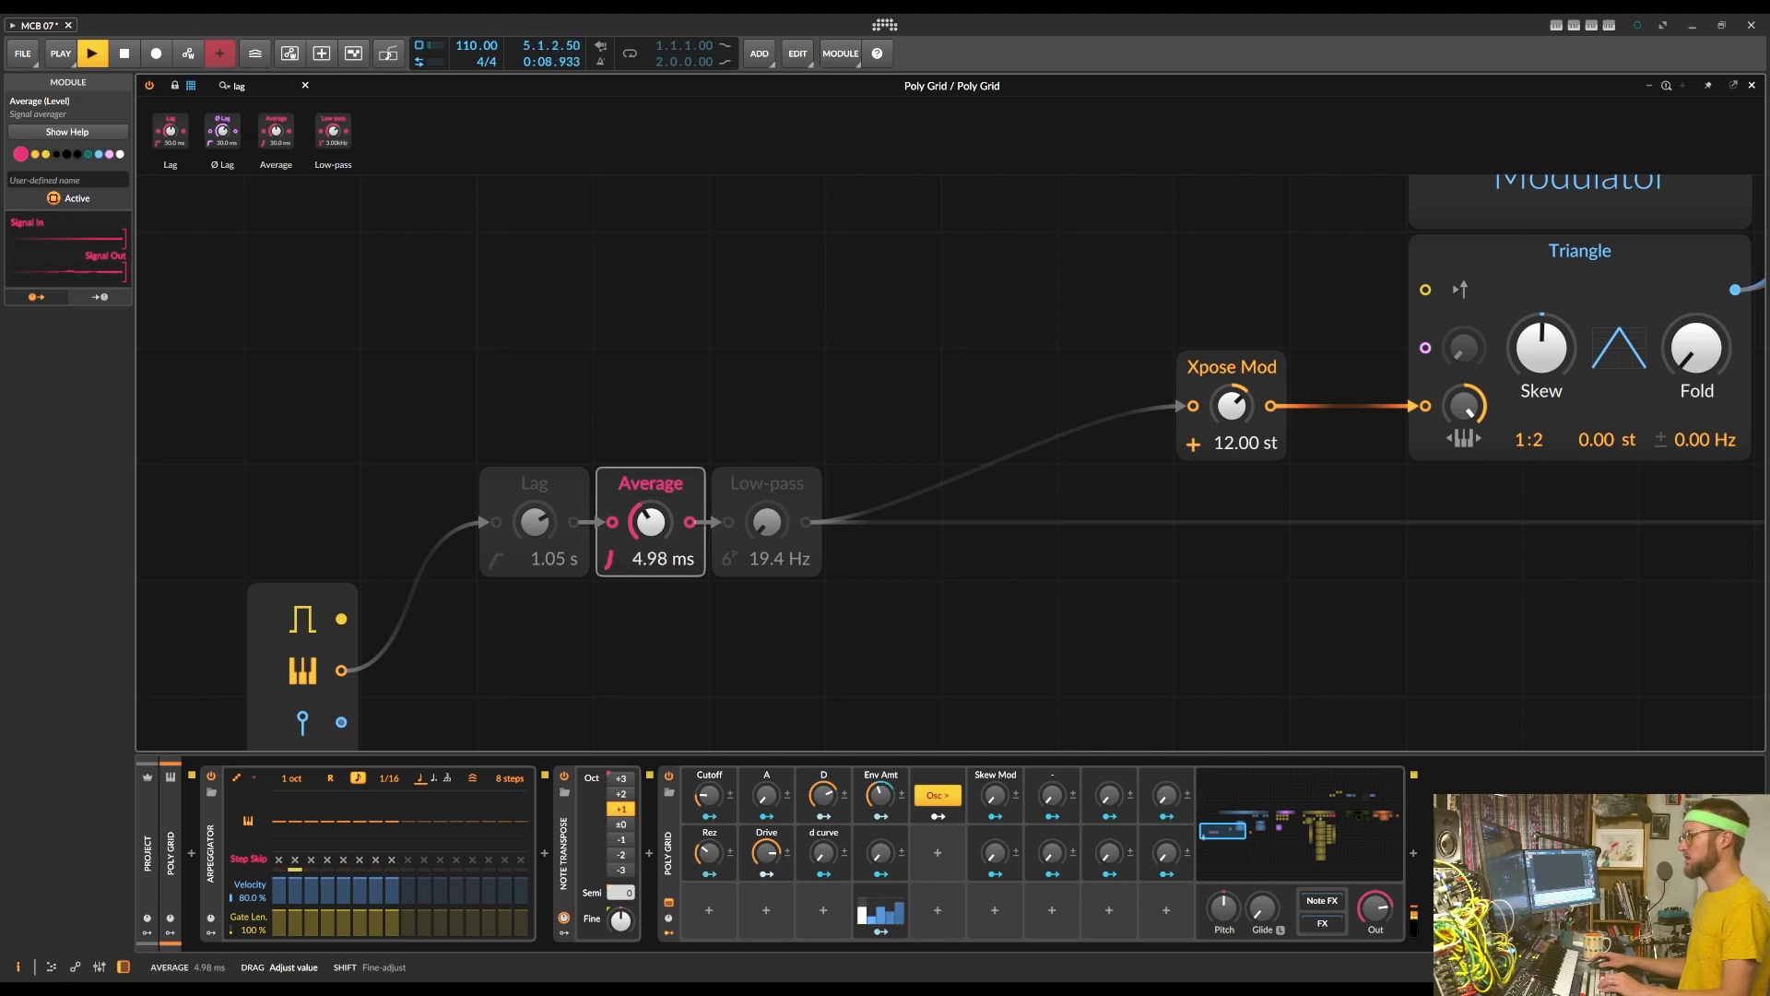
{"action": "left_click_drag", "start_coordinate": [650, 522], "coordinate": [650, 523]}
{"action": "key", "text": "space"}
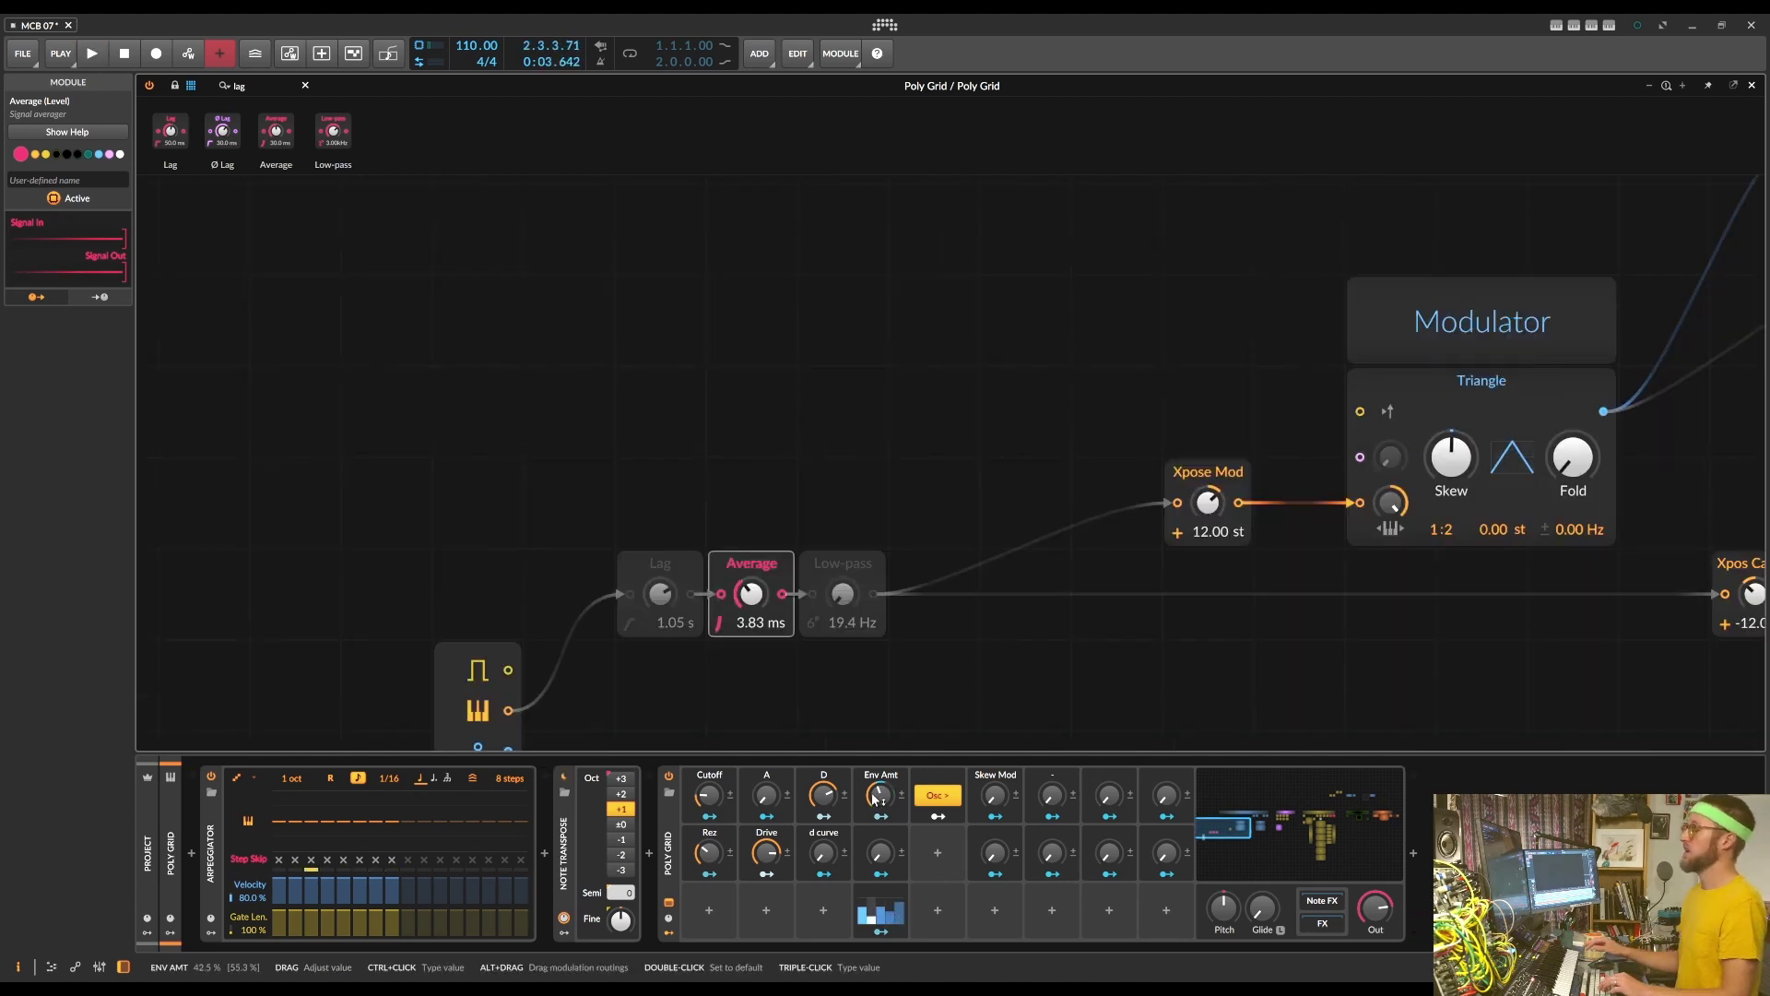
Add a second Steps modulator to the Poly Grid and expand its step editor
{"action": "left_click", "coordinate": [824, 910]}
{"action": "type", "text": "steps"}
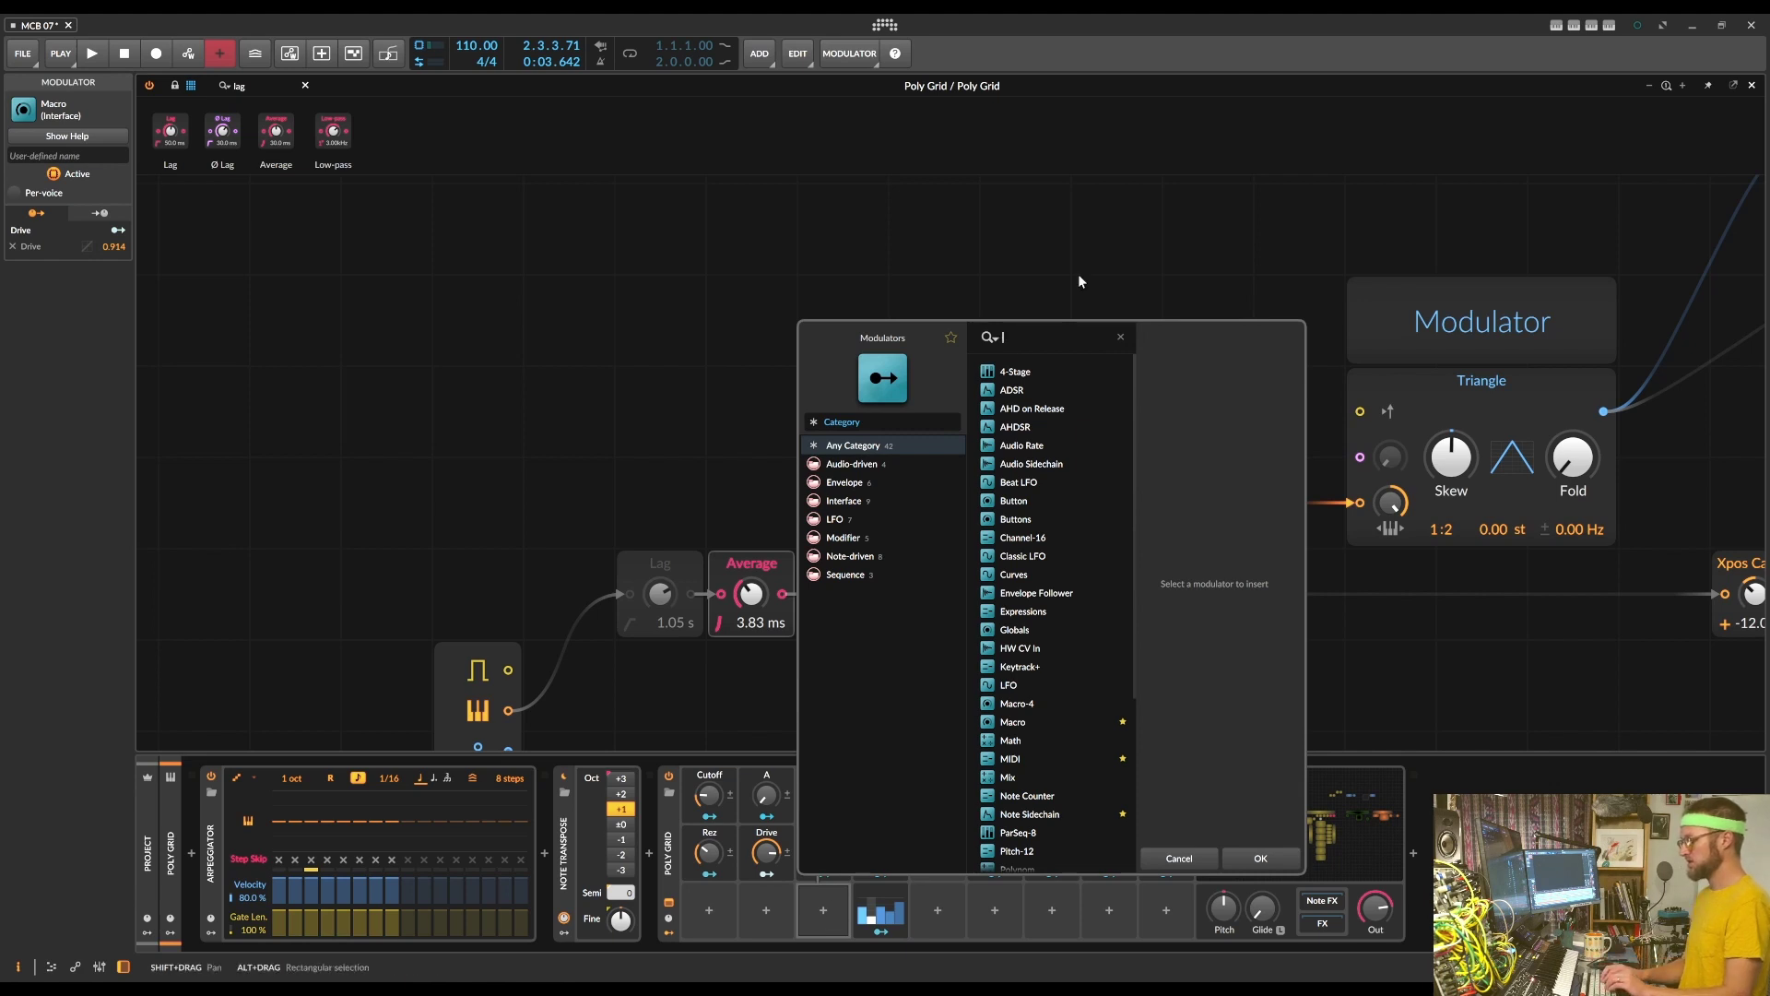
{"action": "key", "text": "Down"}
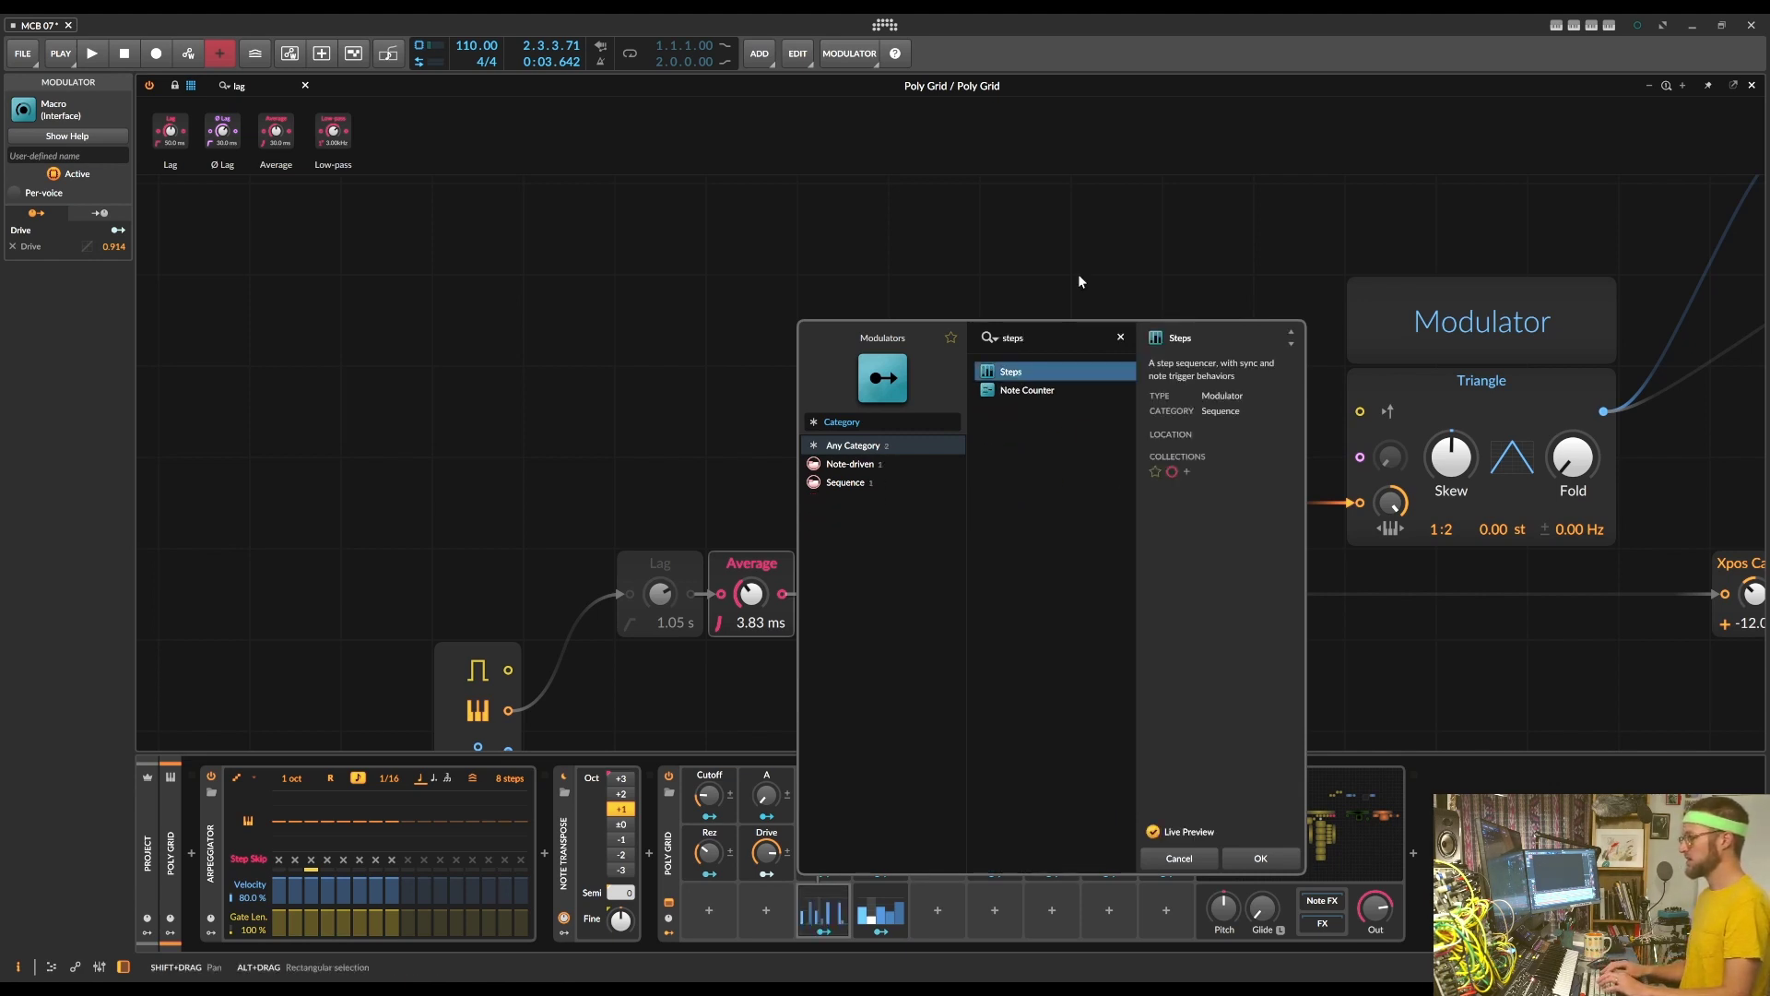
{"action": "key", "text": "Return"}
{"action": "left_click", "coordinate": [817, 912]}
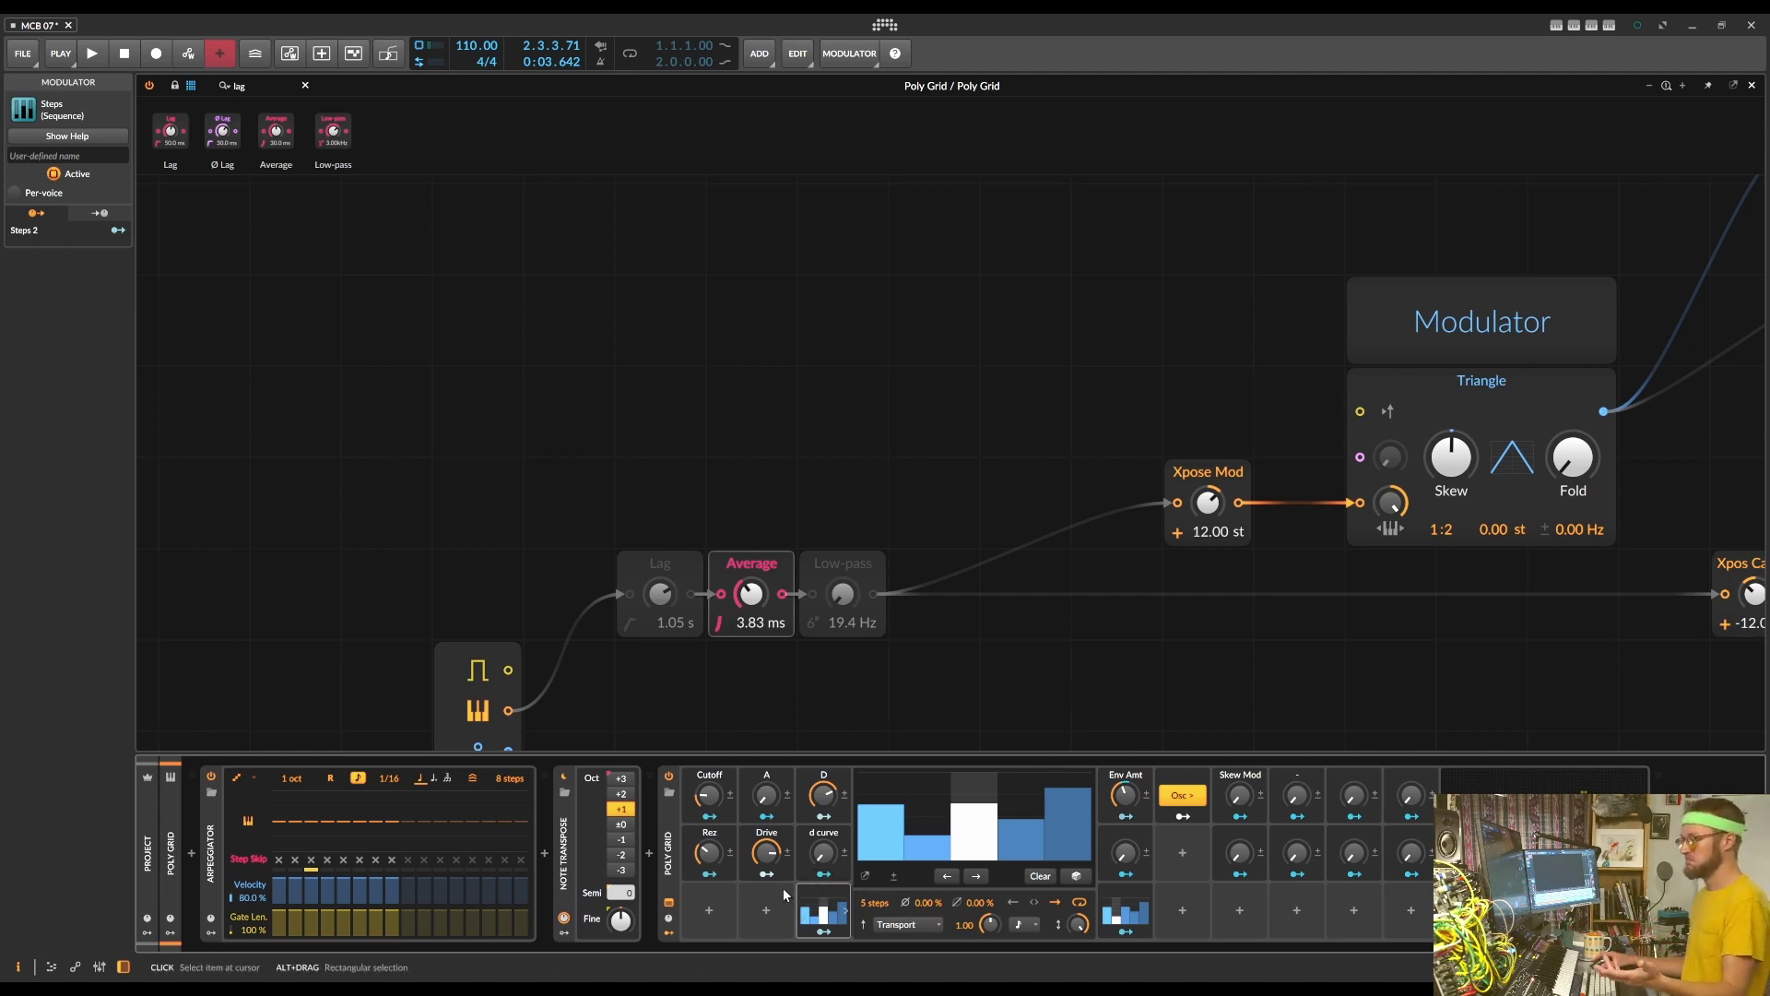
Draw an uneven 9-step pattern in the new Steps modulator and map it to Average's averaging time by +93.63 during playback
{"action": "key", "text": "space"}
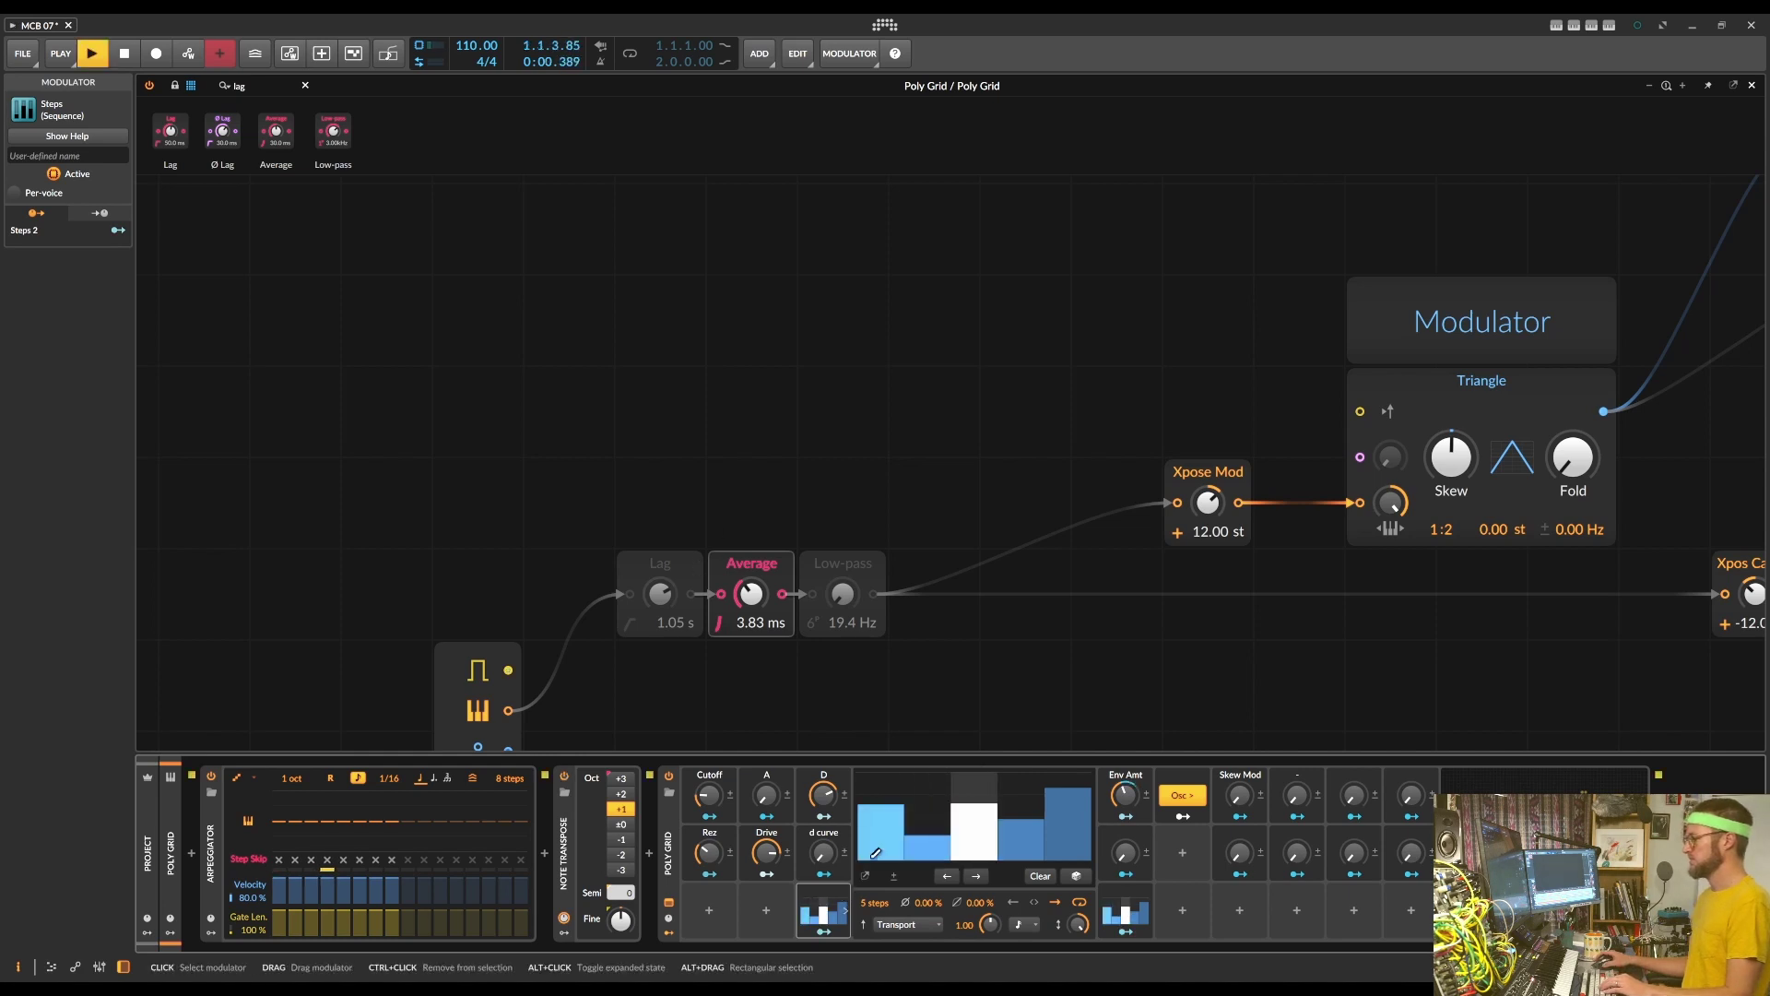
{"action": "key", "text": "space"}
{"action": "left_click_drag", "start_coordinate": [880, 820], "coordinate": [942, 900]}
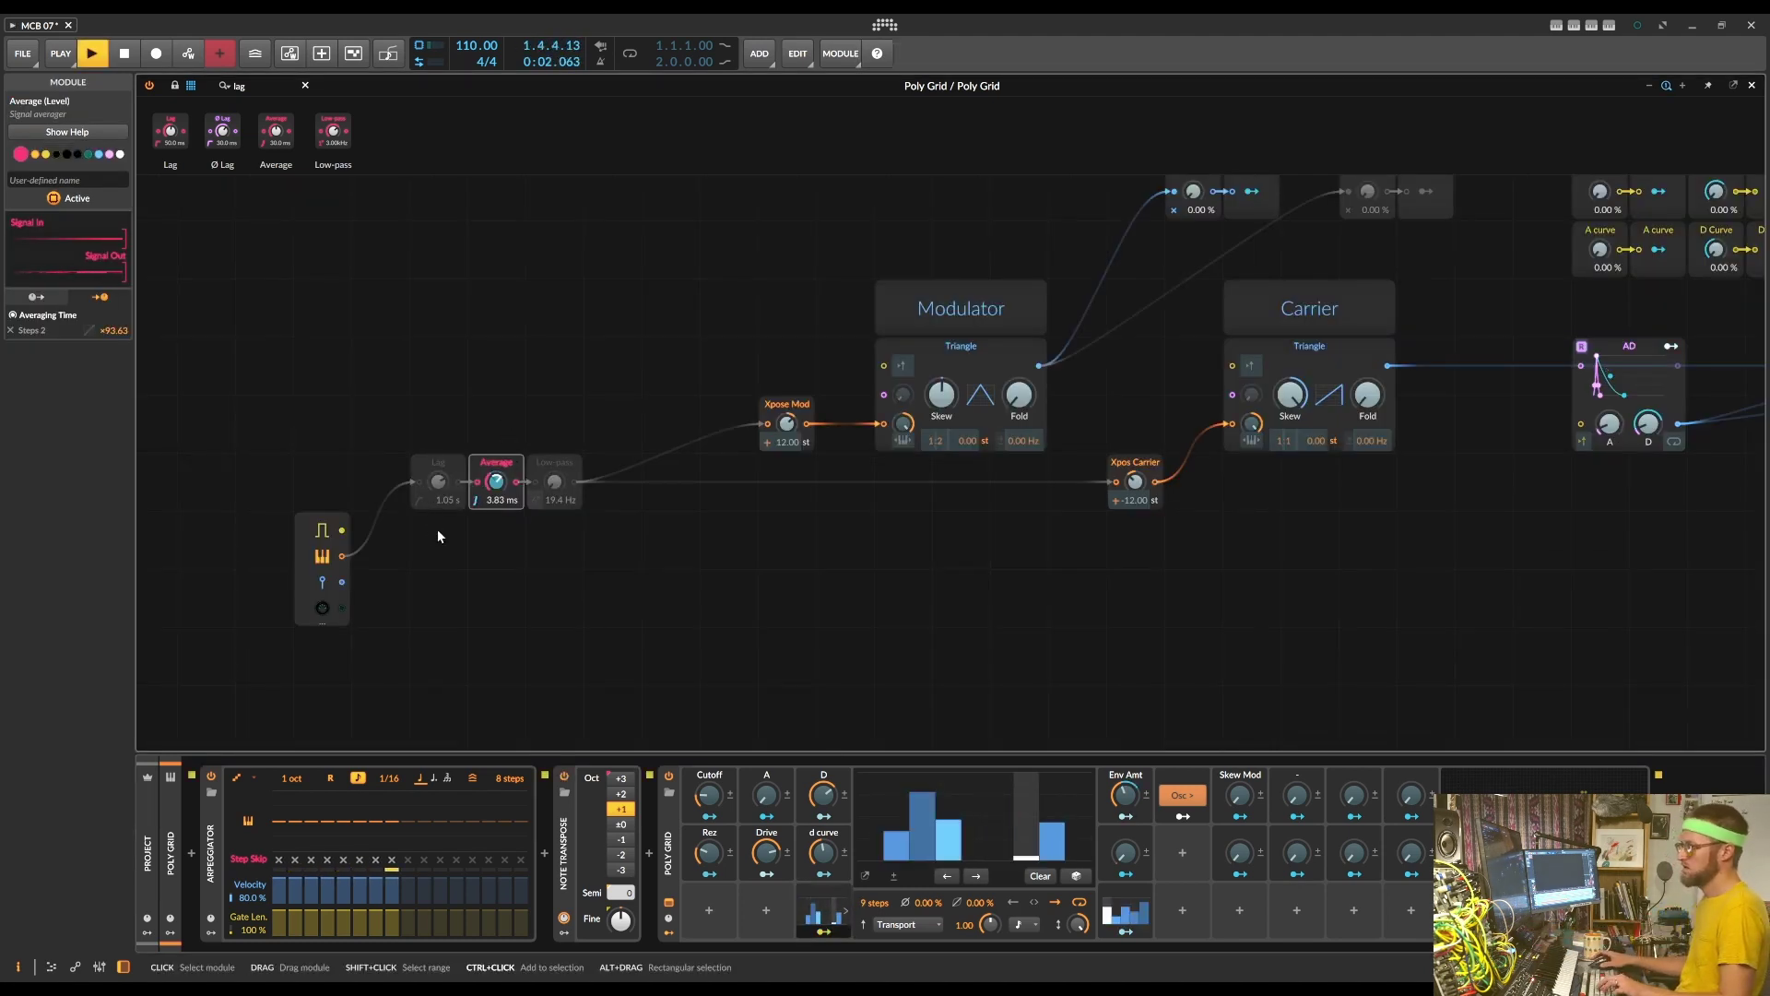
{"action": "key", "text": "z"}
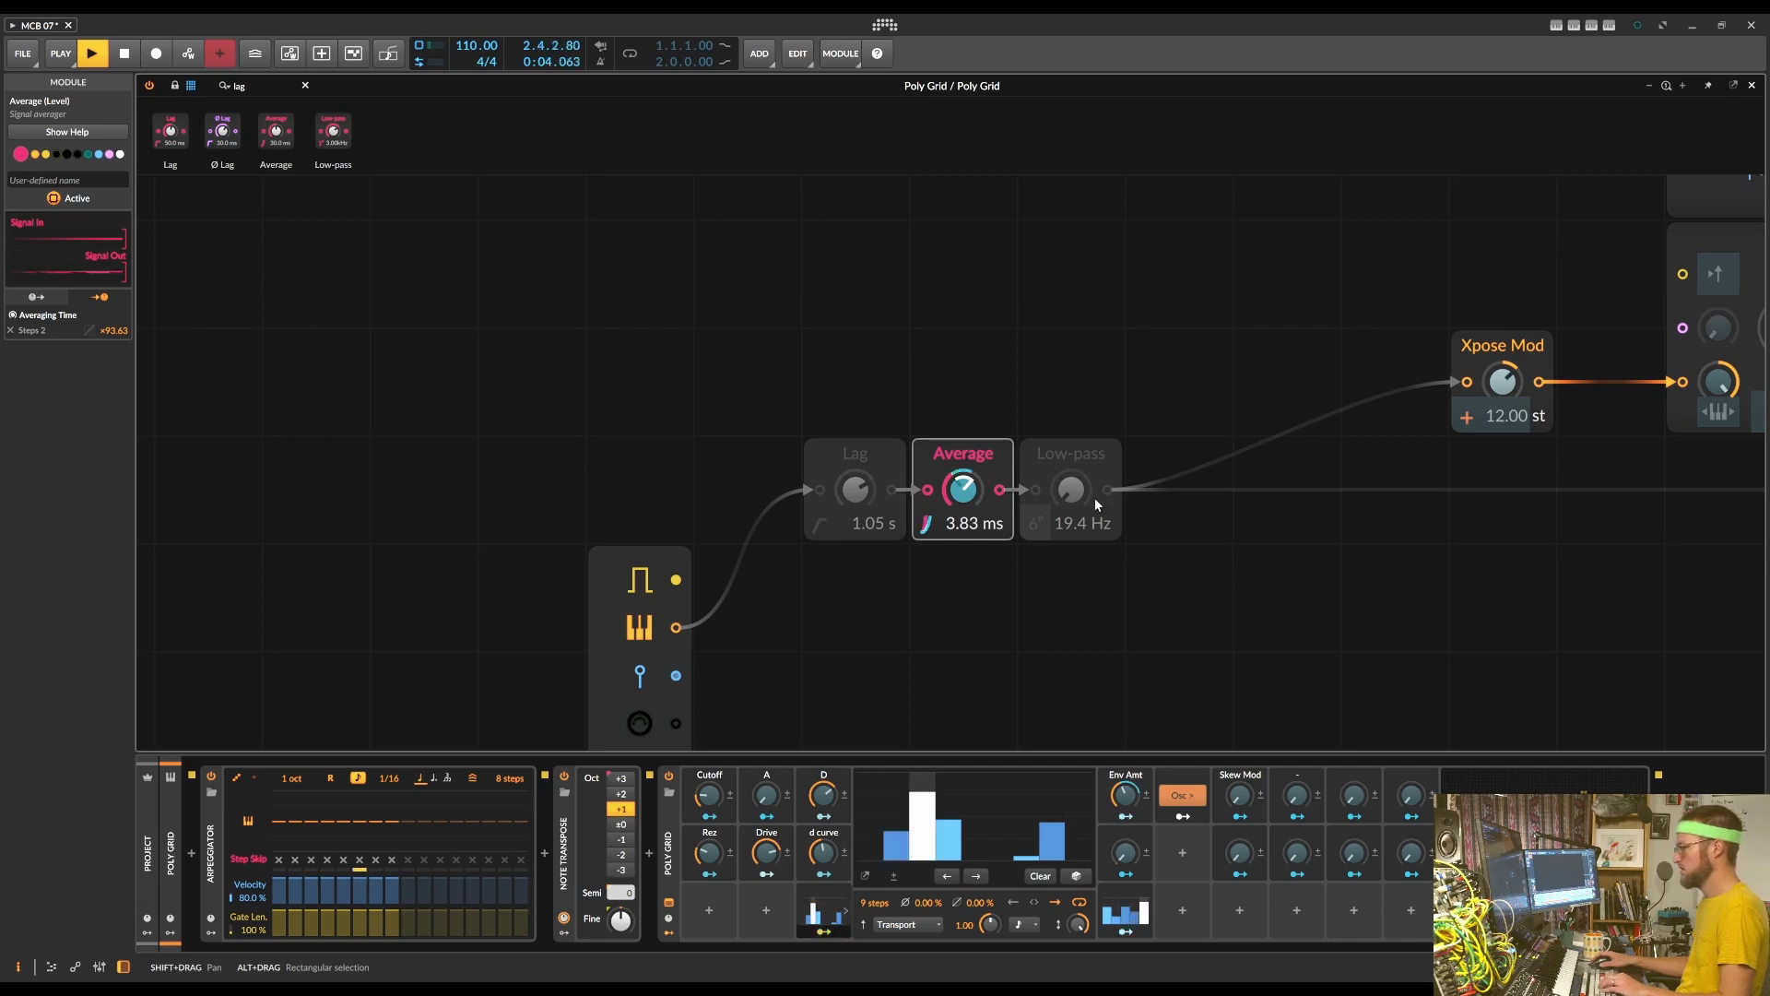
{"action": "key", "text": "space"}
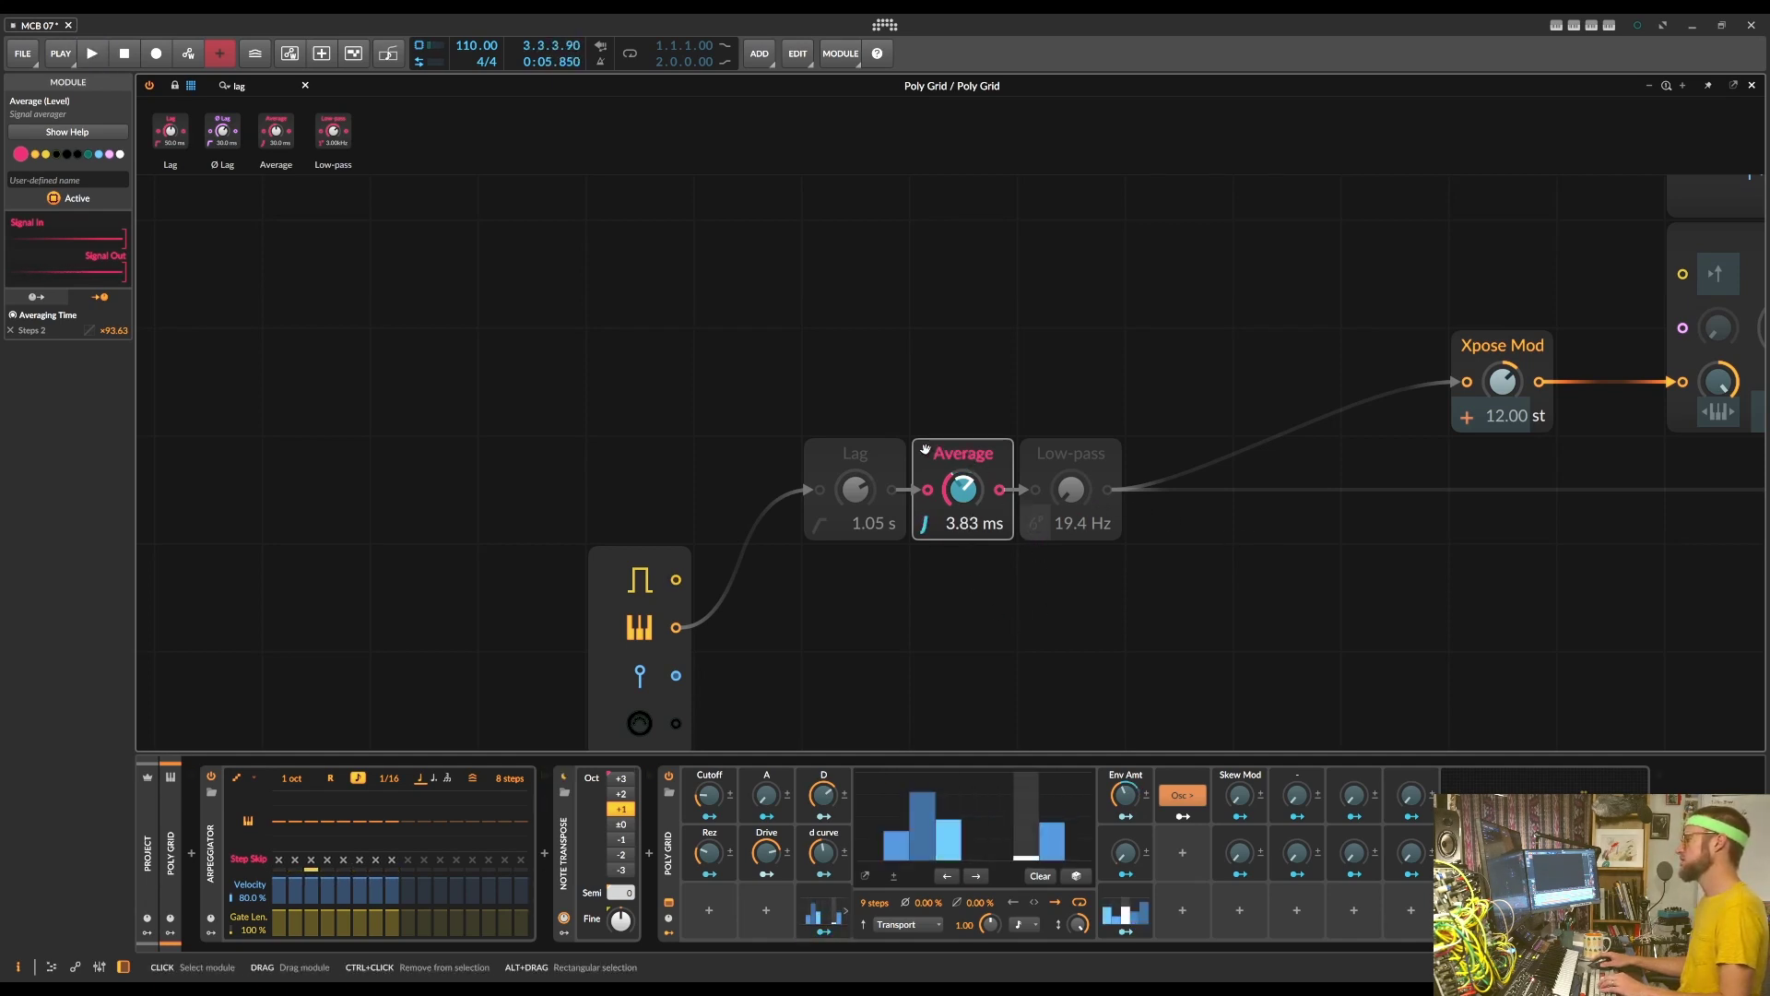
Delete the Low-pass module, activate Lag and deactivate Average, and audition the glide
{"action": "left_click", "coordinate": [1086, 521]}
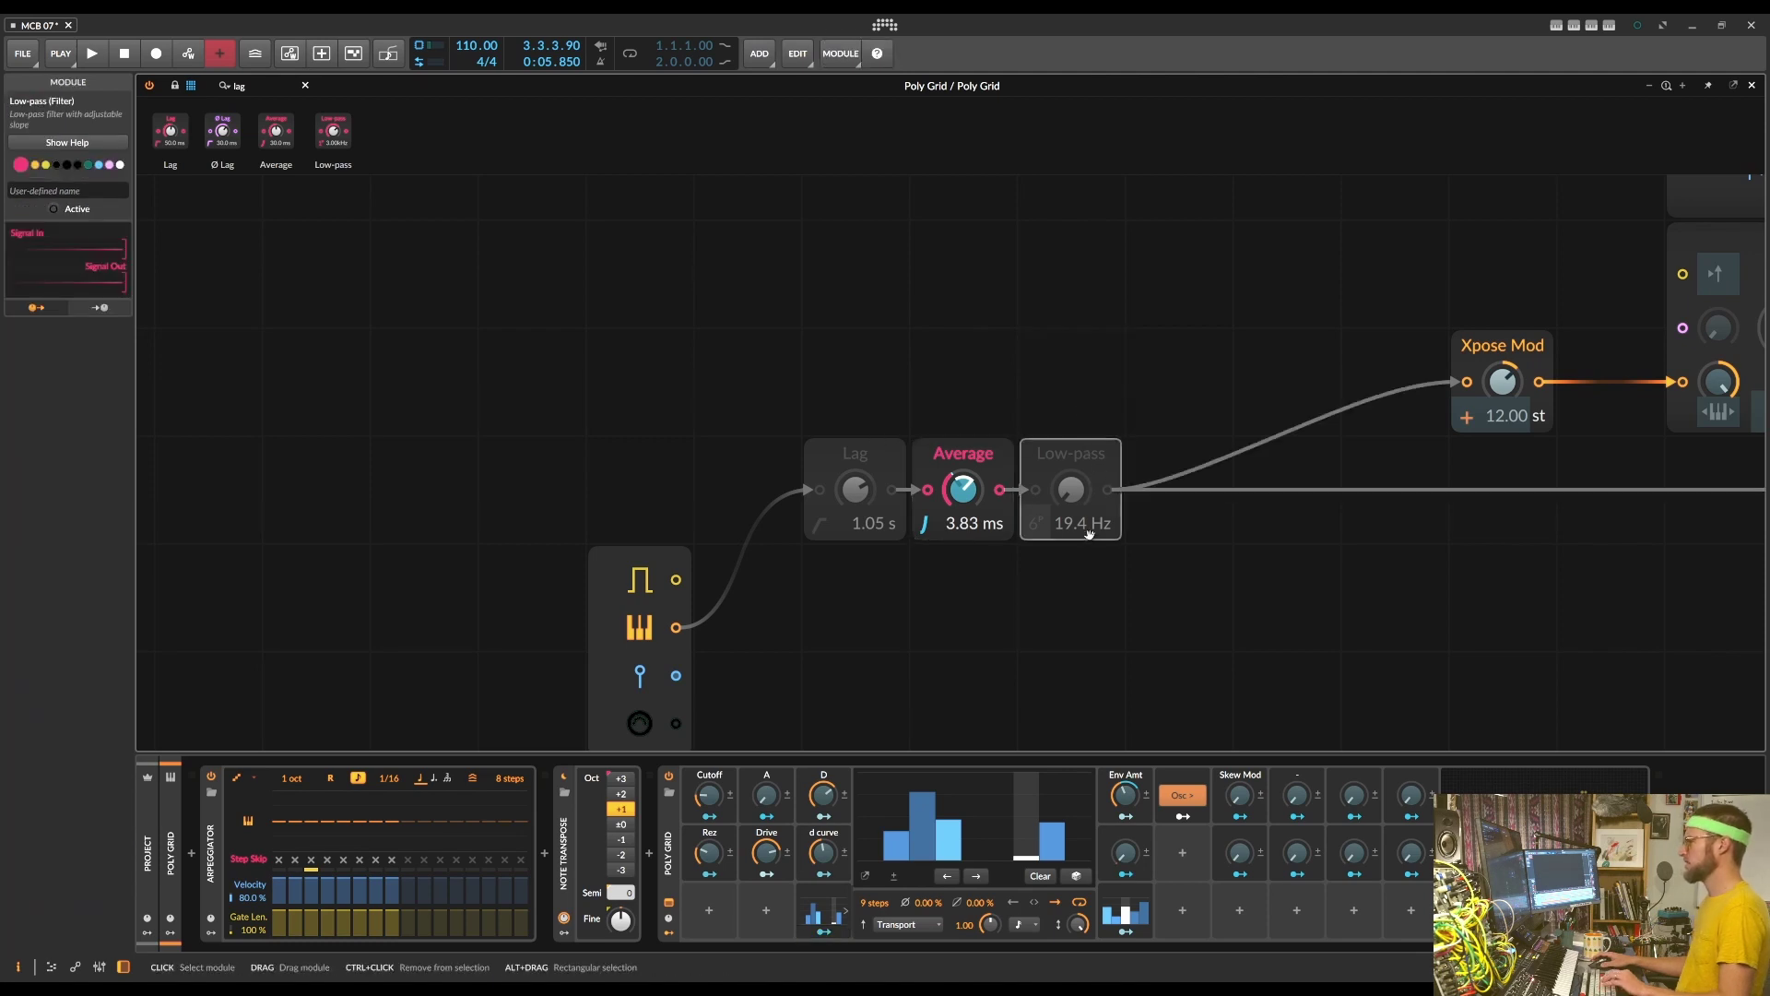
{"action": "key", "text": "Delete"}
{"action": "left_click", "coordinate": [851, 420]}
{"action": "left_click", "coordinate": [855, 452]}
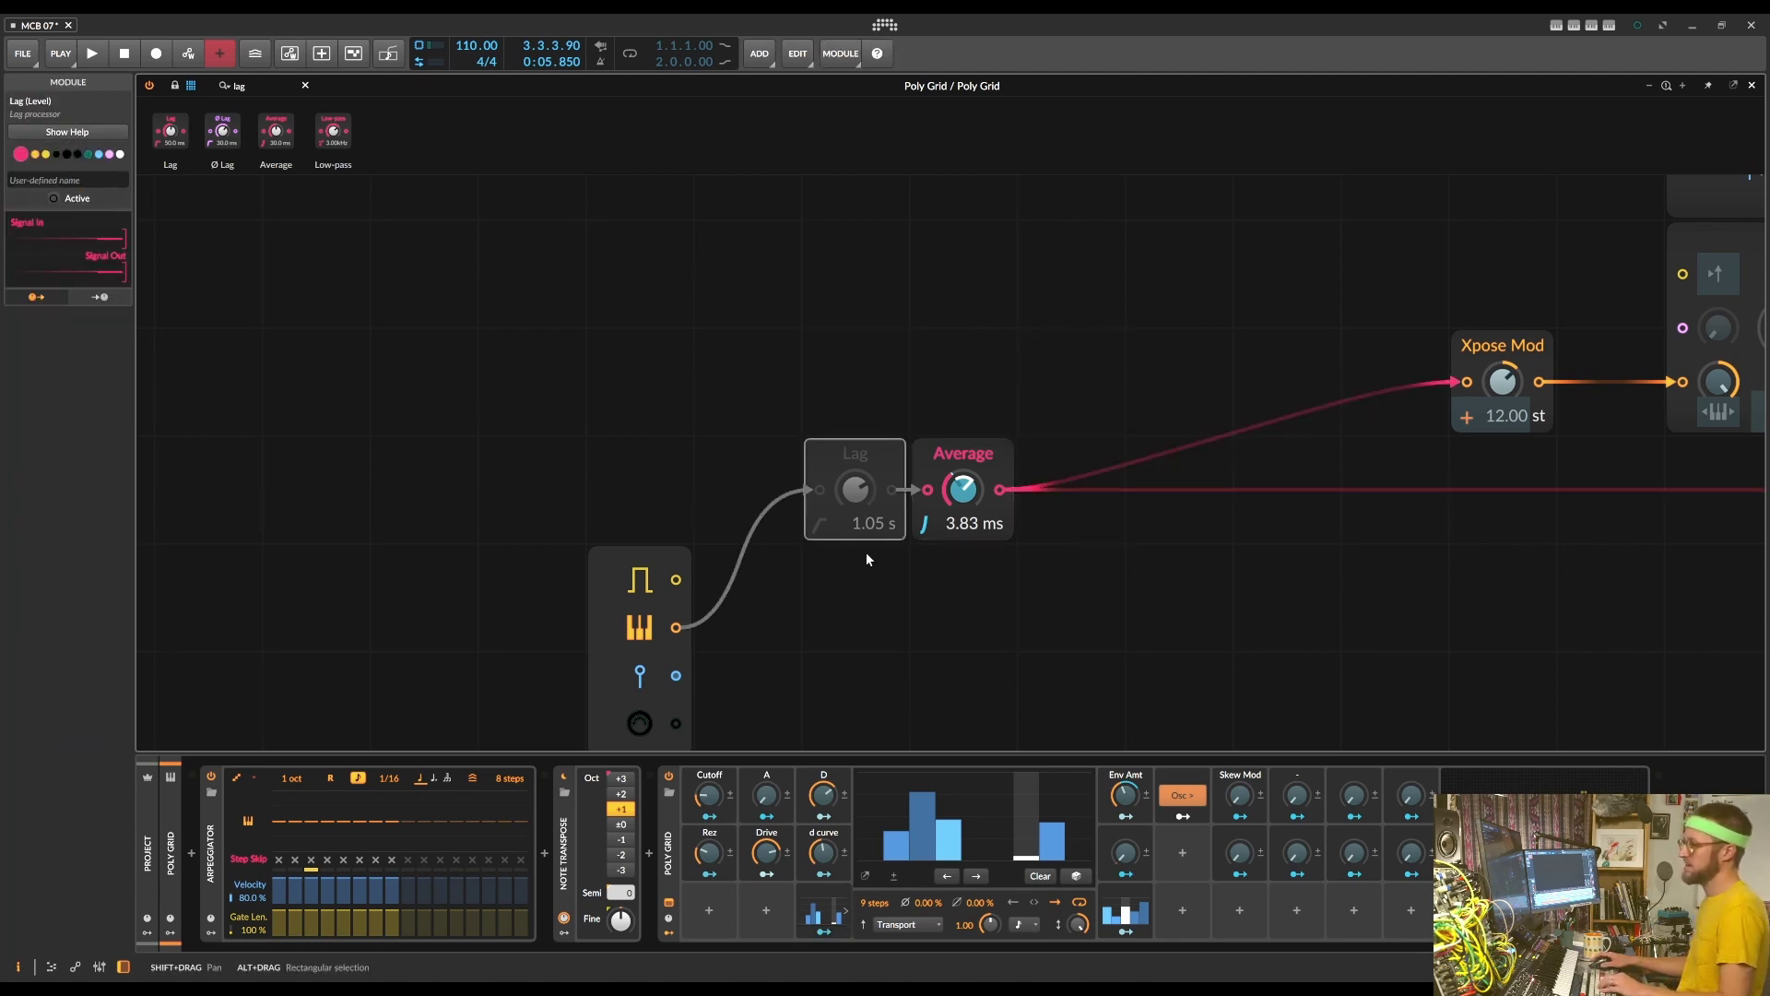
{"action": "key", "text": "alt+a"}
{"action": "left_click", "coordinate": [968, 453]}
{"action": "key", "text": "alt+a"}
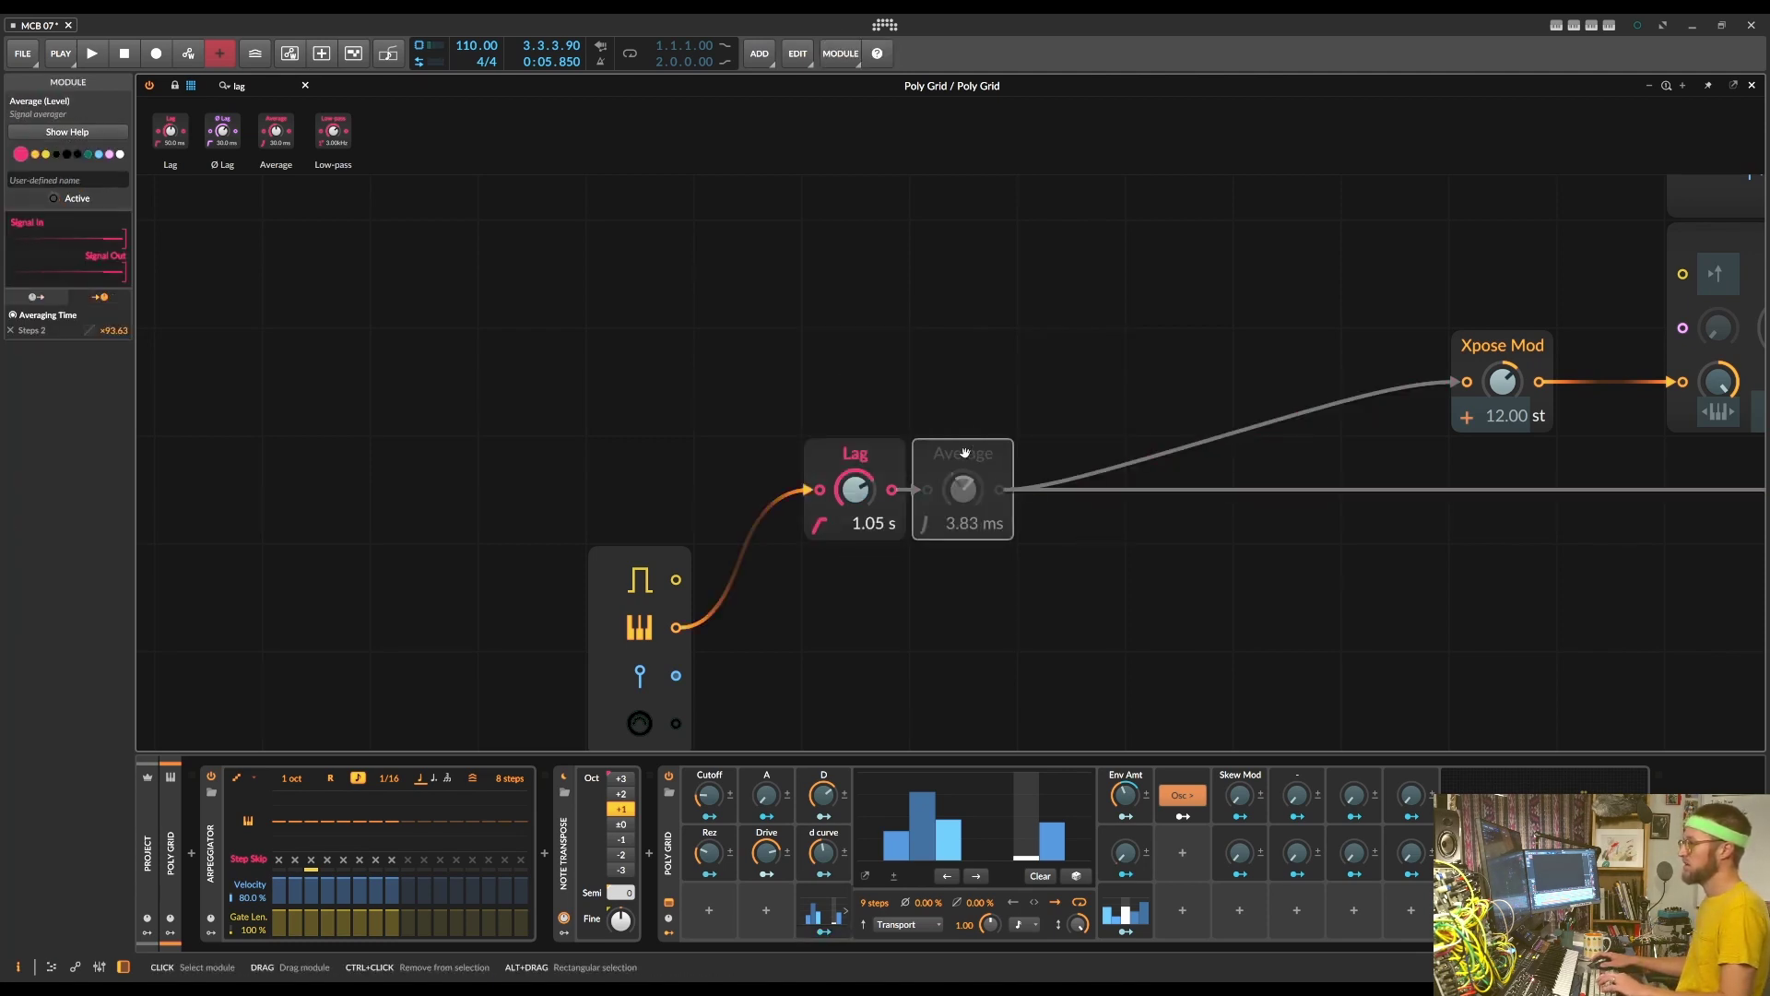
{"action": "key", "text": "space"}
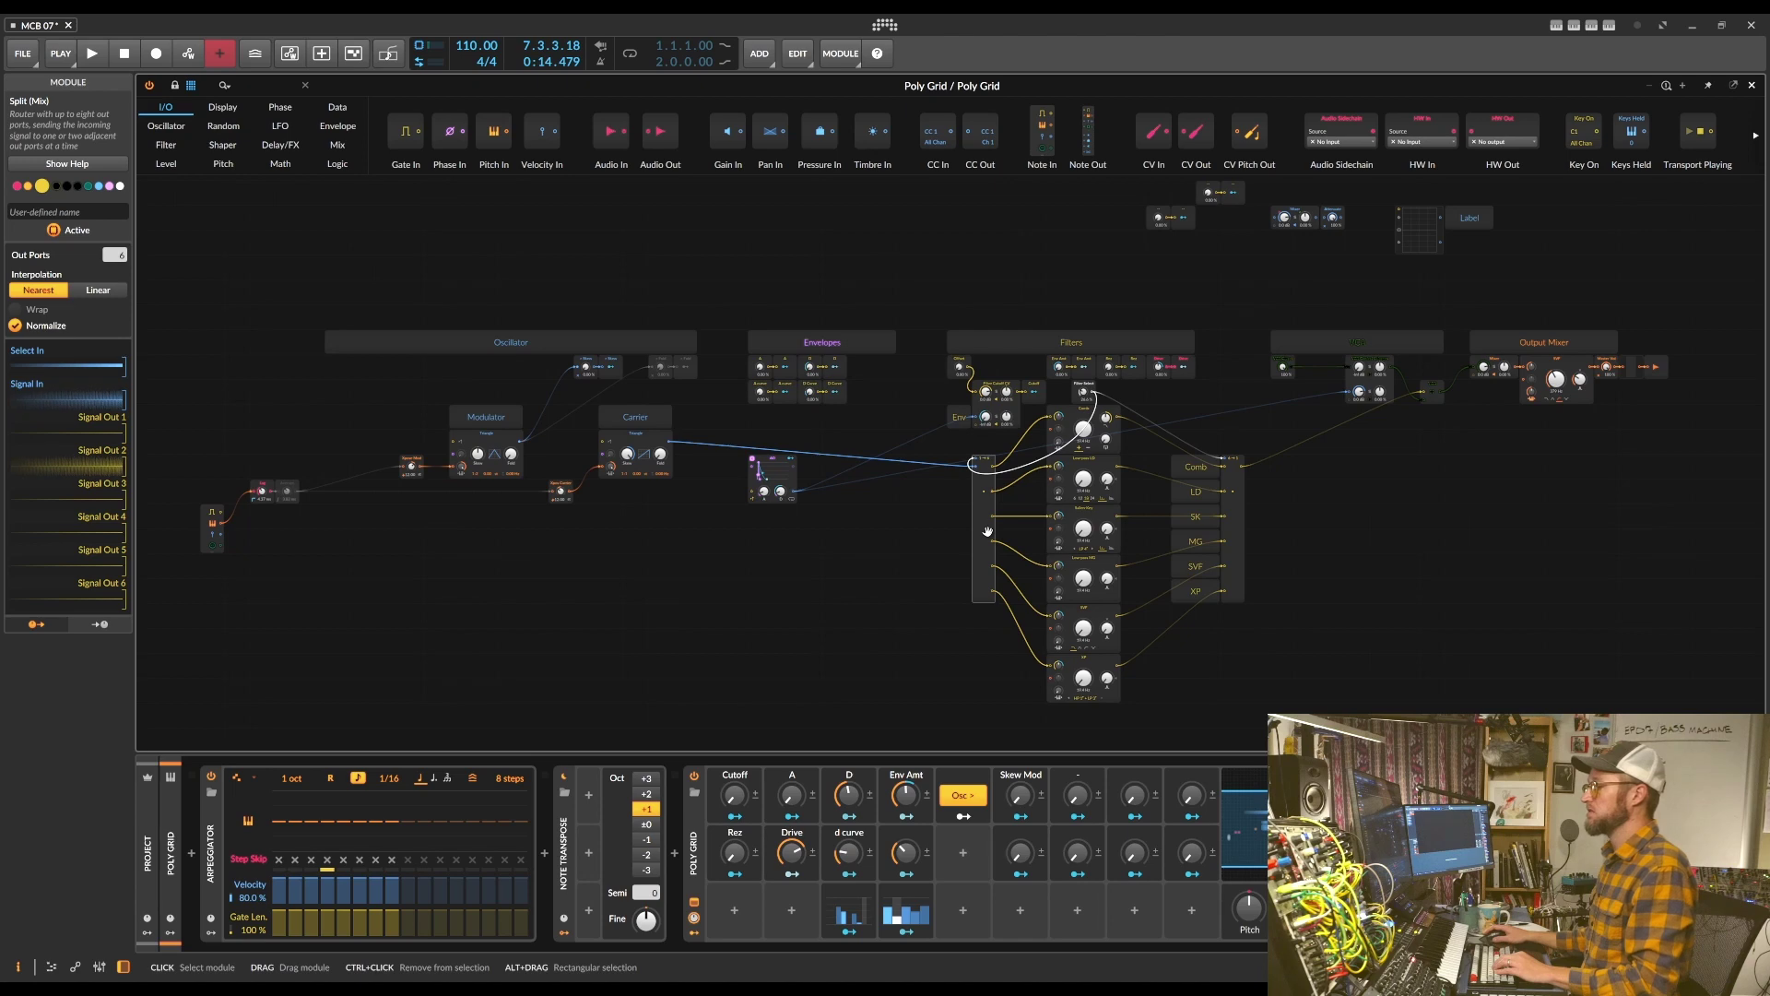
Audition the patch, add a Steps modulator to the Note Transpose device, and expand its step editor
{"action": "scroll", "coordinate": [1075, 488], "scroll_direction": "up", "scroll_amount": 4}
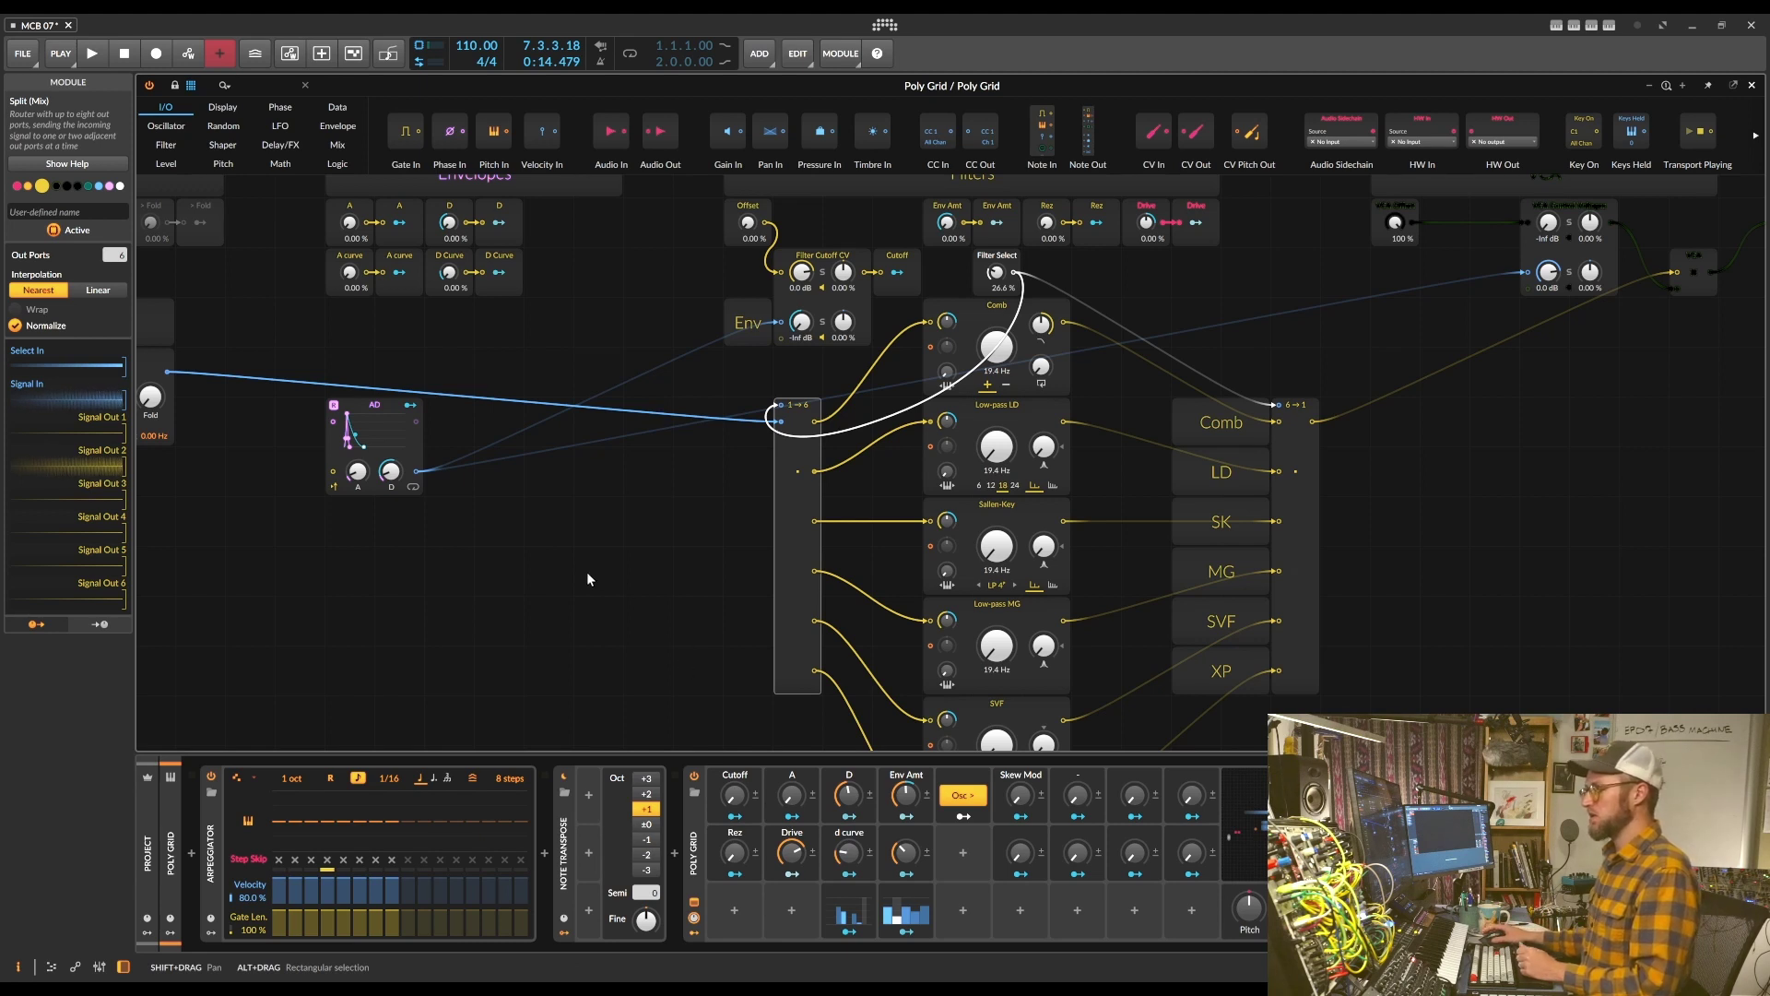
{"action": "left_click", "coordinate": [565, 844]}
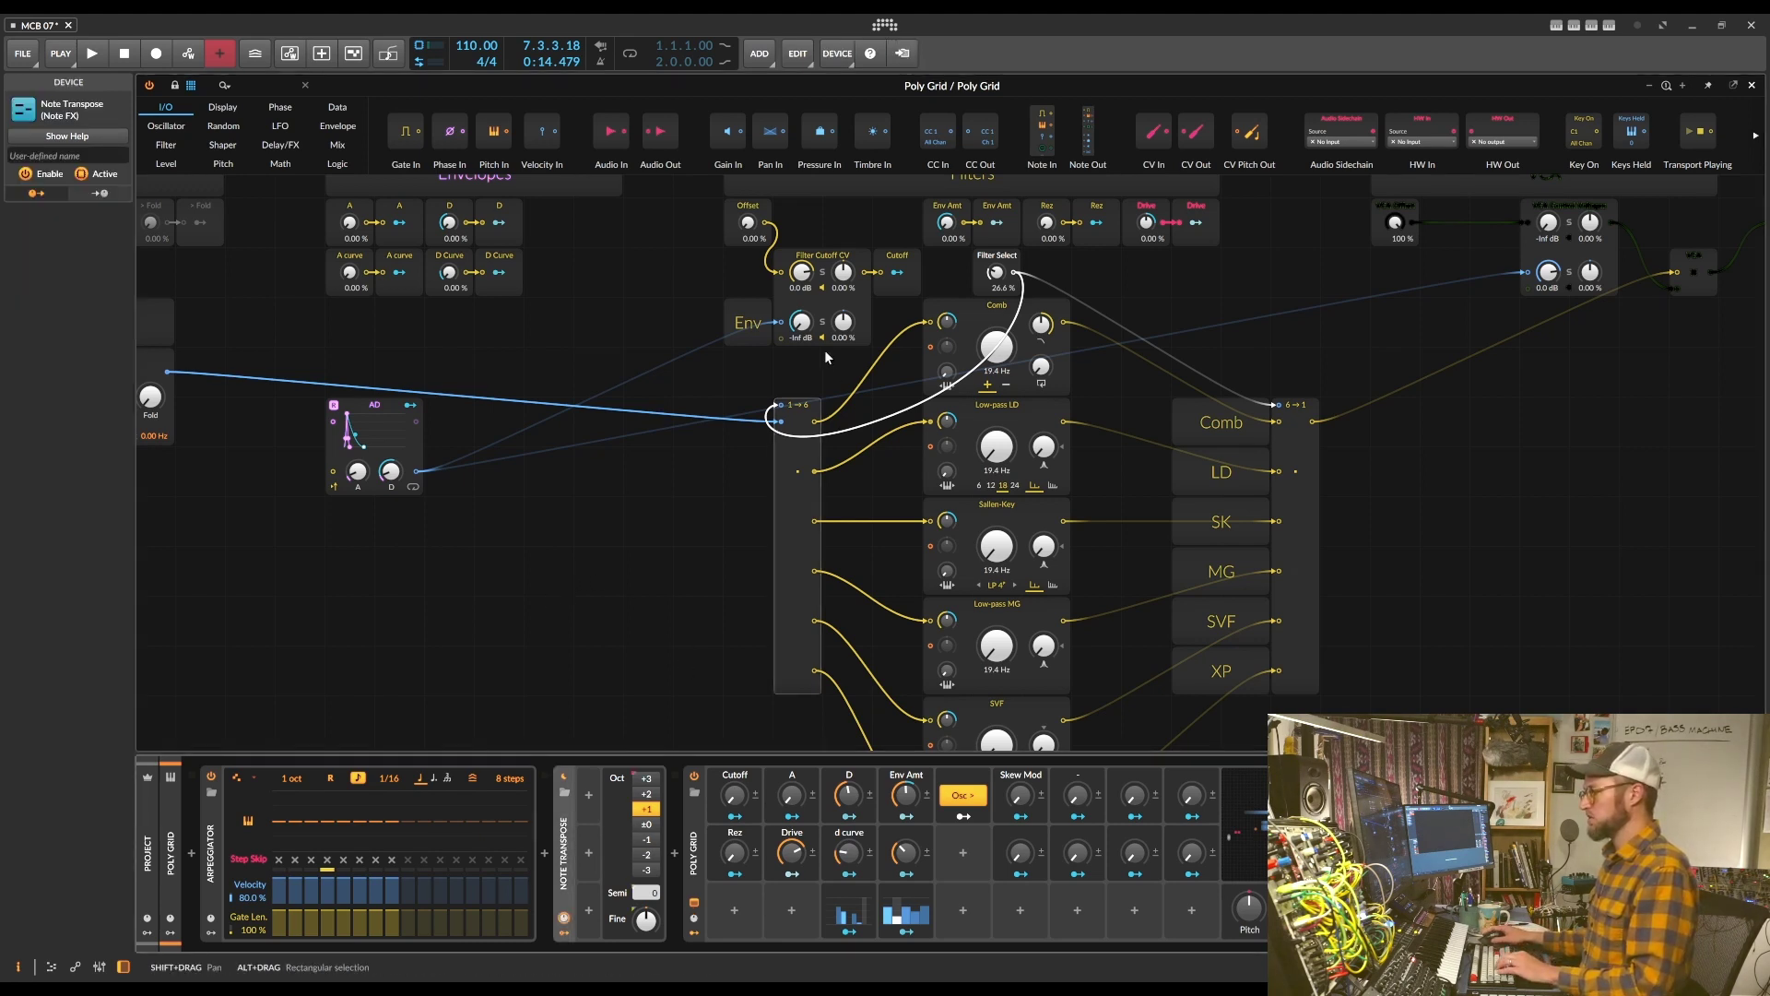
{"action": "key", "text": "space"}
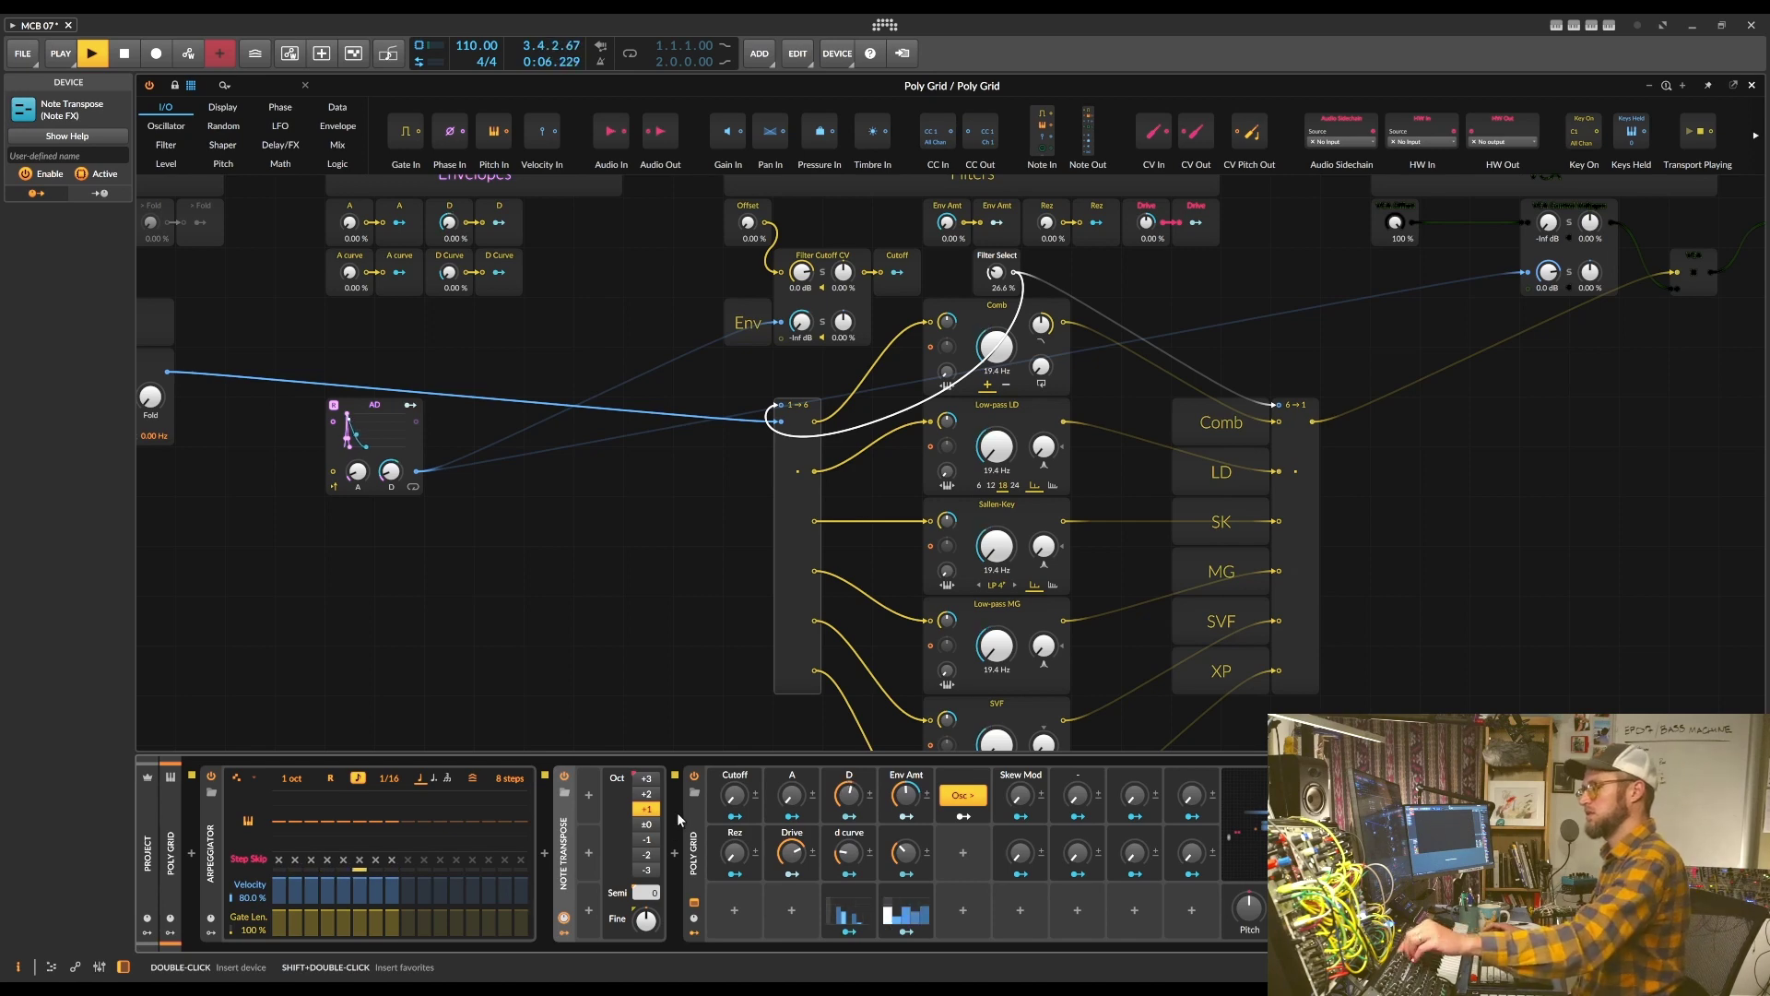
{"action": "key", "text": "space"}
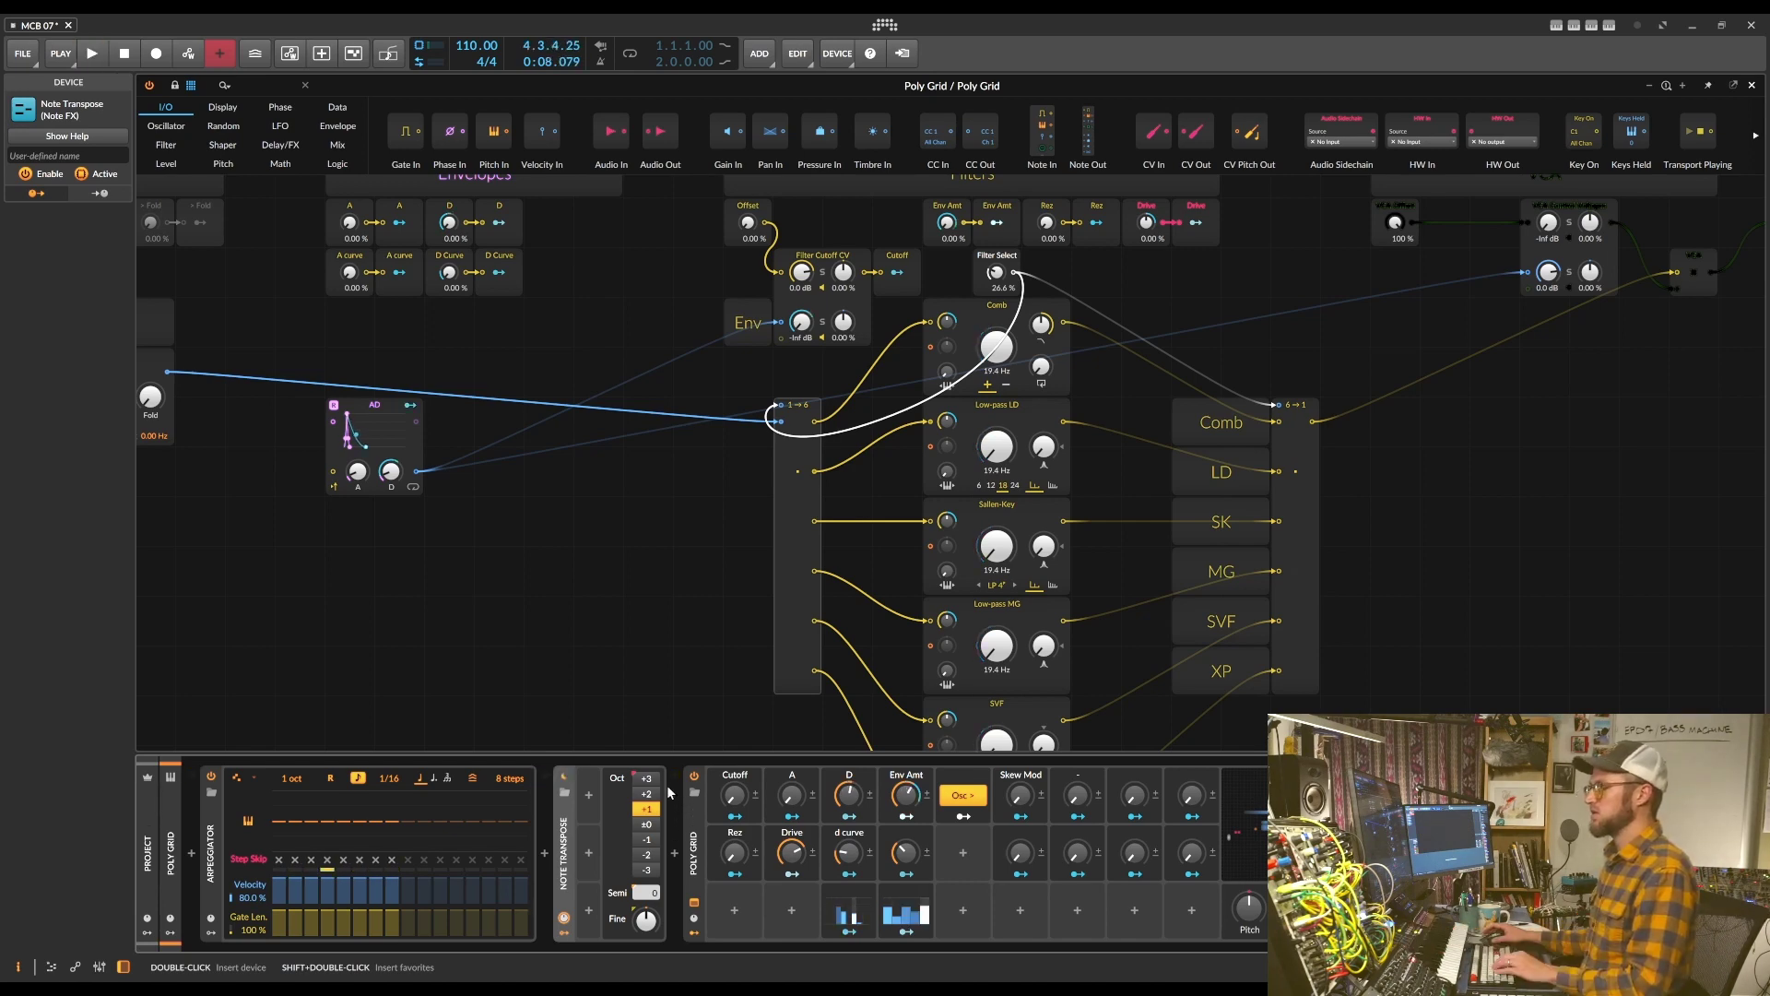
{"action": "left_click", "coordinate": [588, 909]}
{"action": "left_click", "coordinate": [793, 340]}
{"action": "key", "text": "Return"}
{"action": "left_click", "coordinate": [626, 910]}
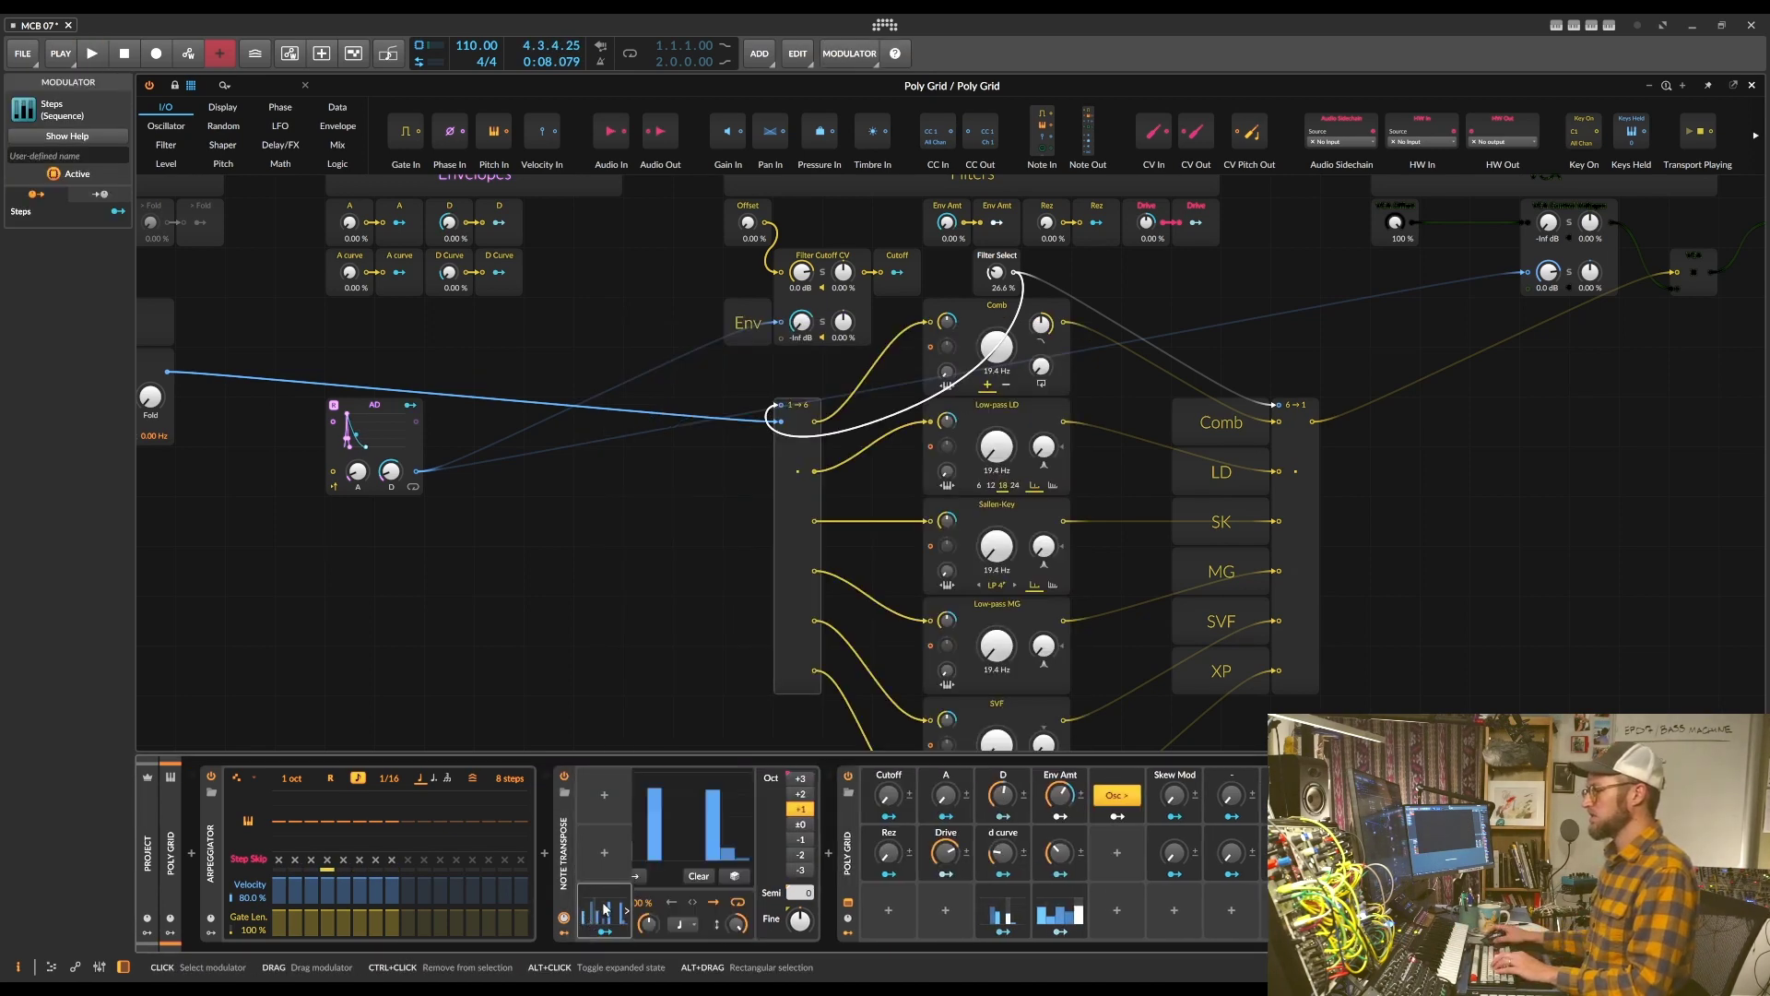
Make the Note Transpose Steps modulator bipolar, clear its pattern, and set its length to 7 steps
{"action": "left_click", "coordinate": [676, 875]}
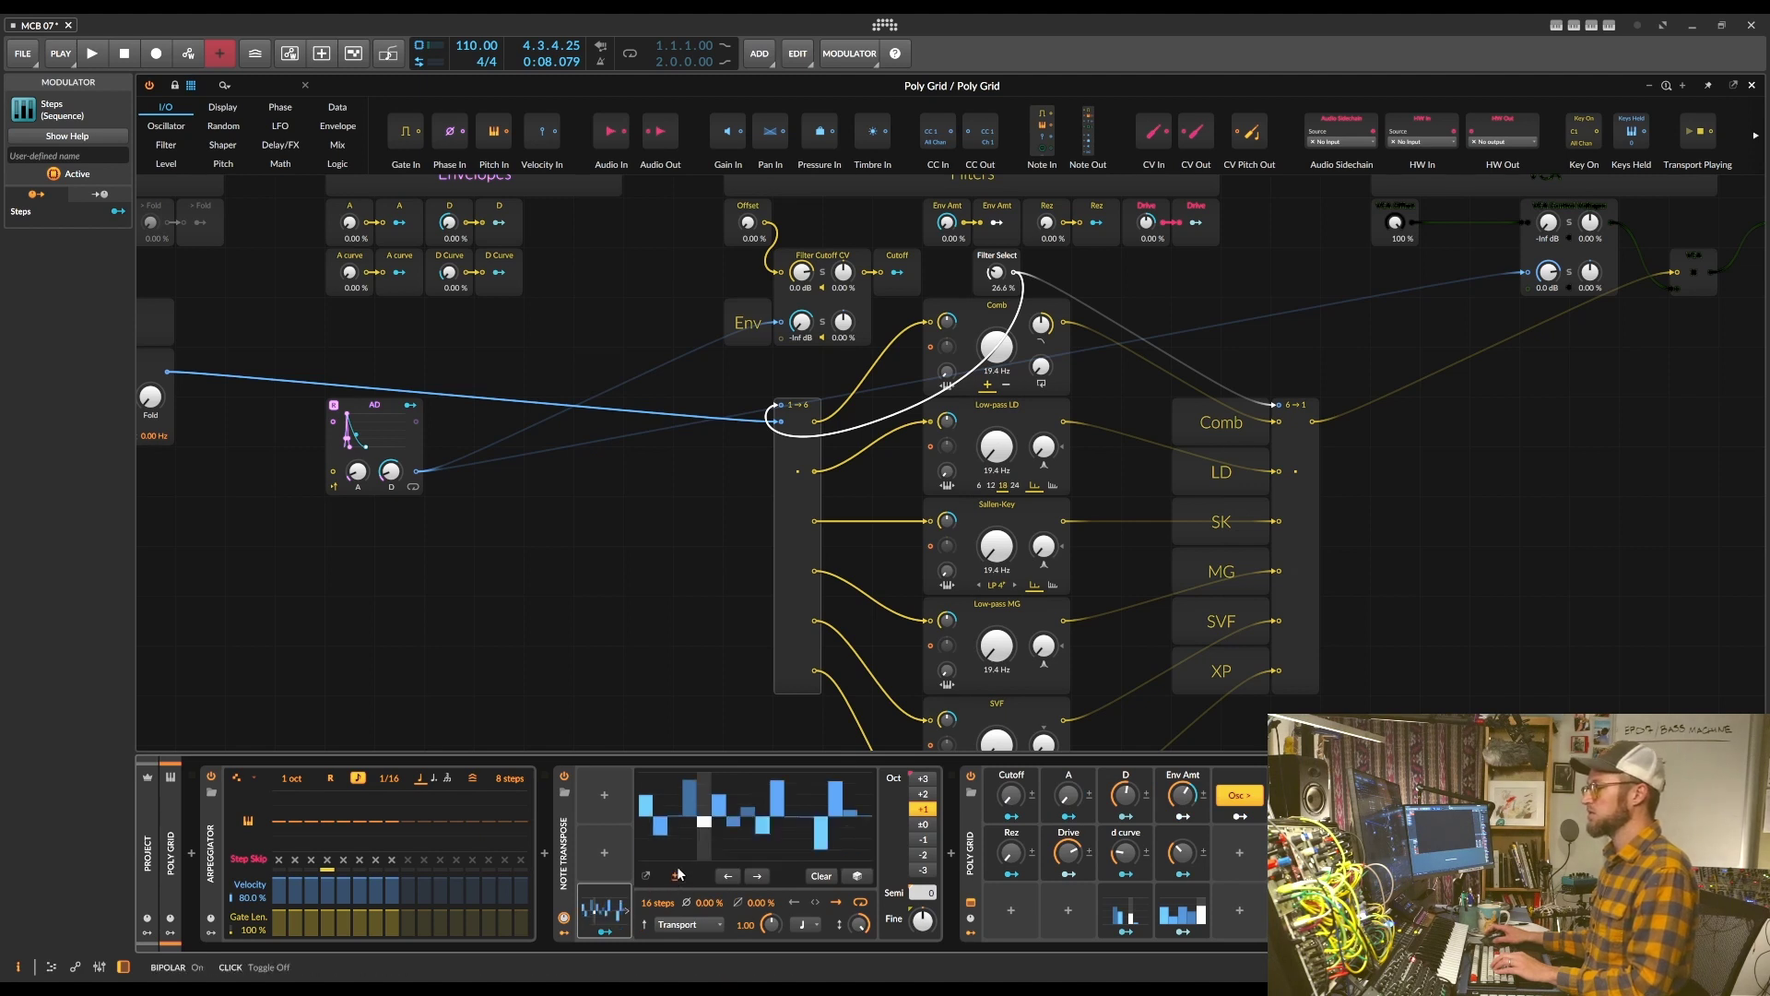
{"action": "left_click", "coordinate": [821, 876]}
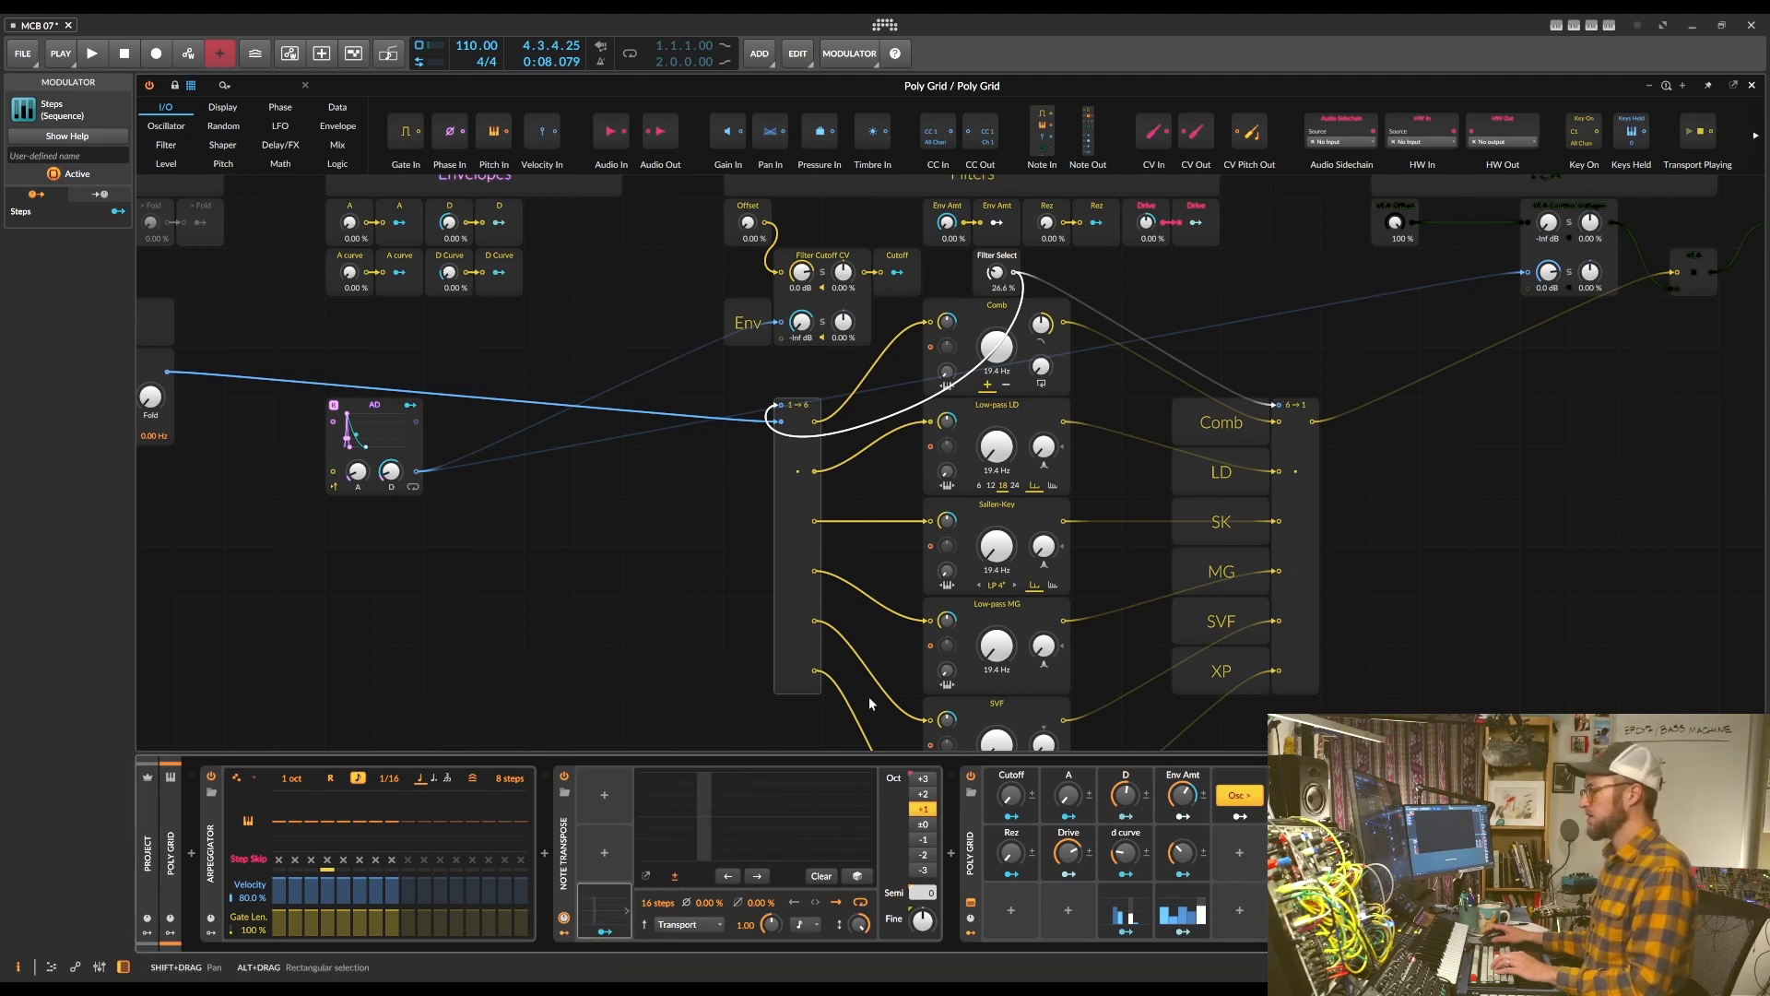
{"action": "left_click_drag", "start_coordinate": [656, 903], "coordinate": [656, 931]}
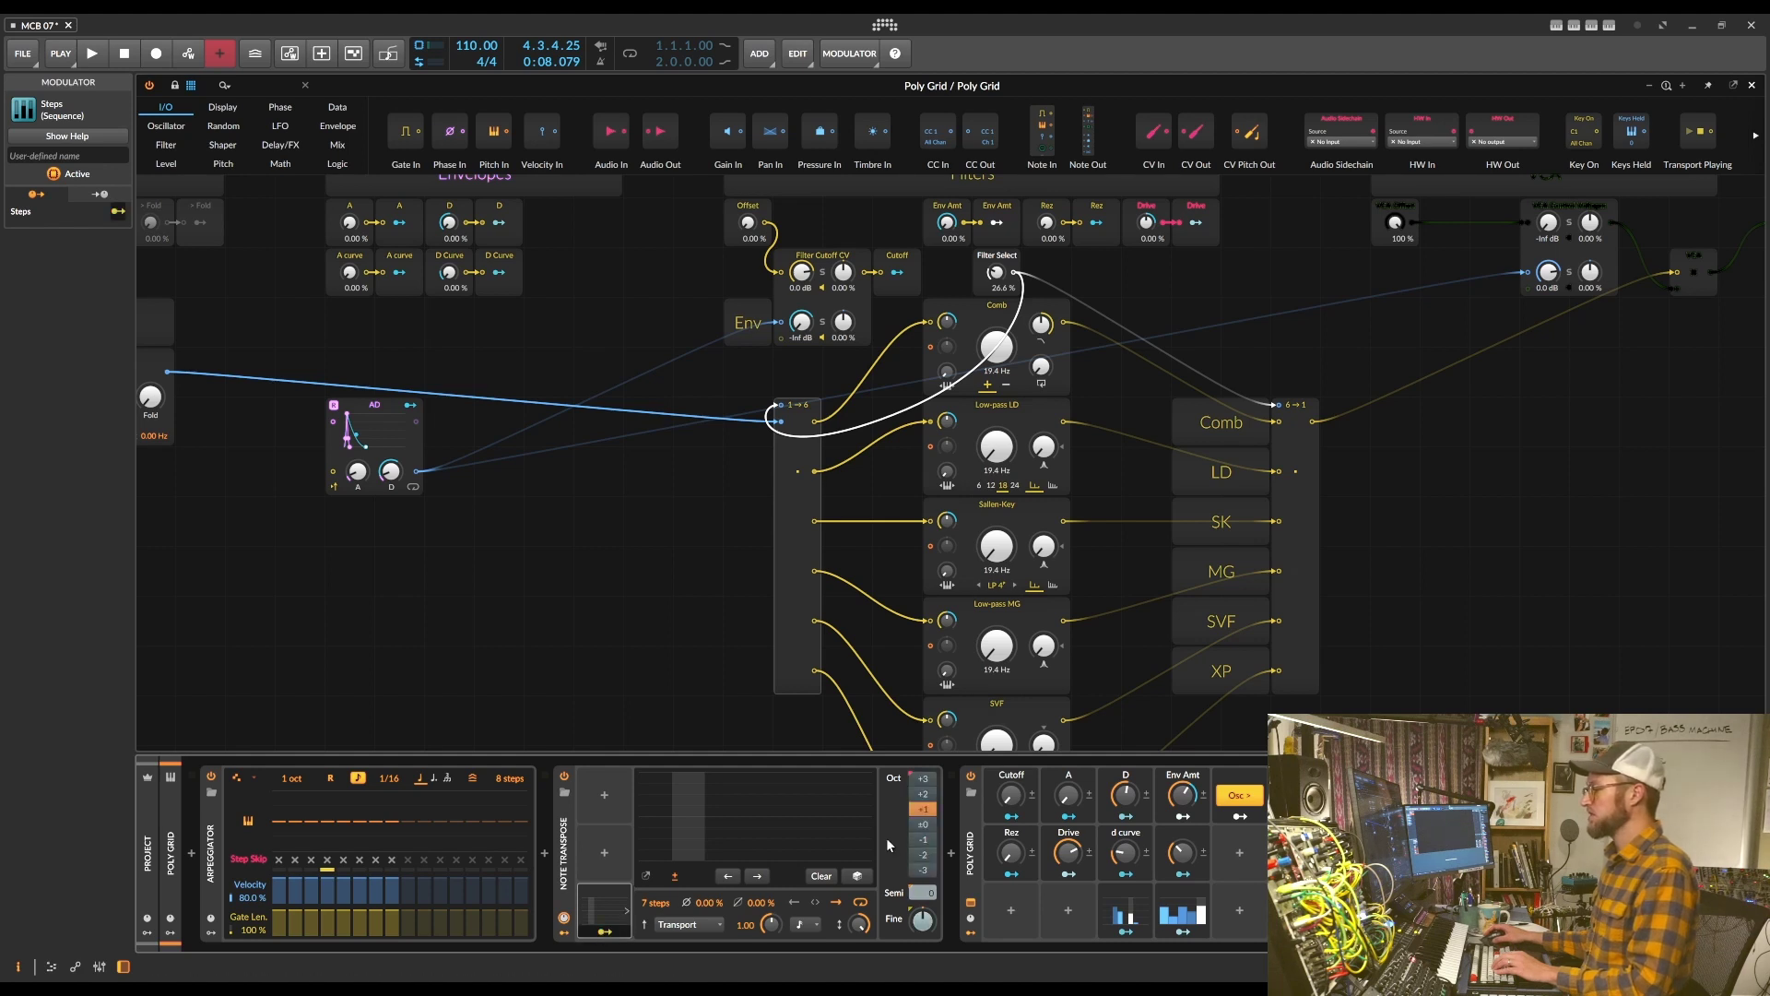
Modulate Note Transpose's octave with Steps, trying 2.086 and settling on -2.51, and draw a negative second step during playback
{"action": "left_click_drag", "start_coordinate": [928, 841], "coordinate": [928, 791]}
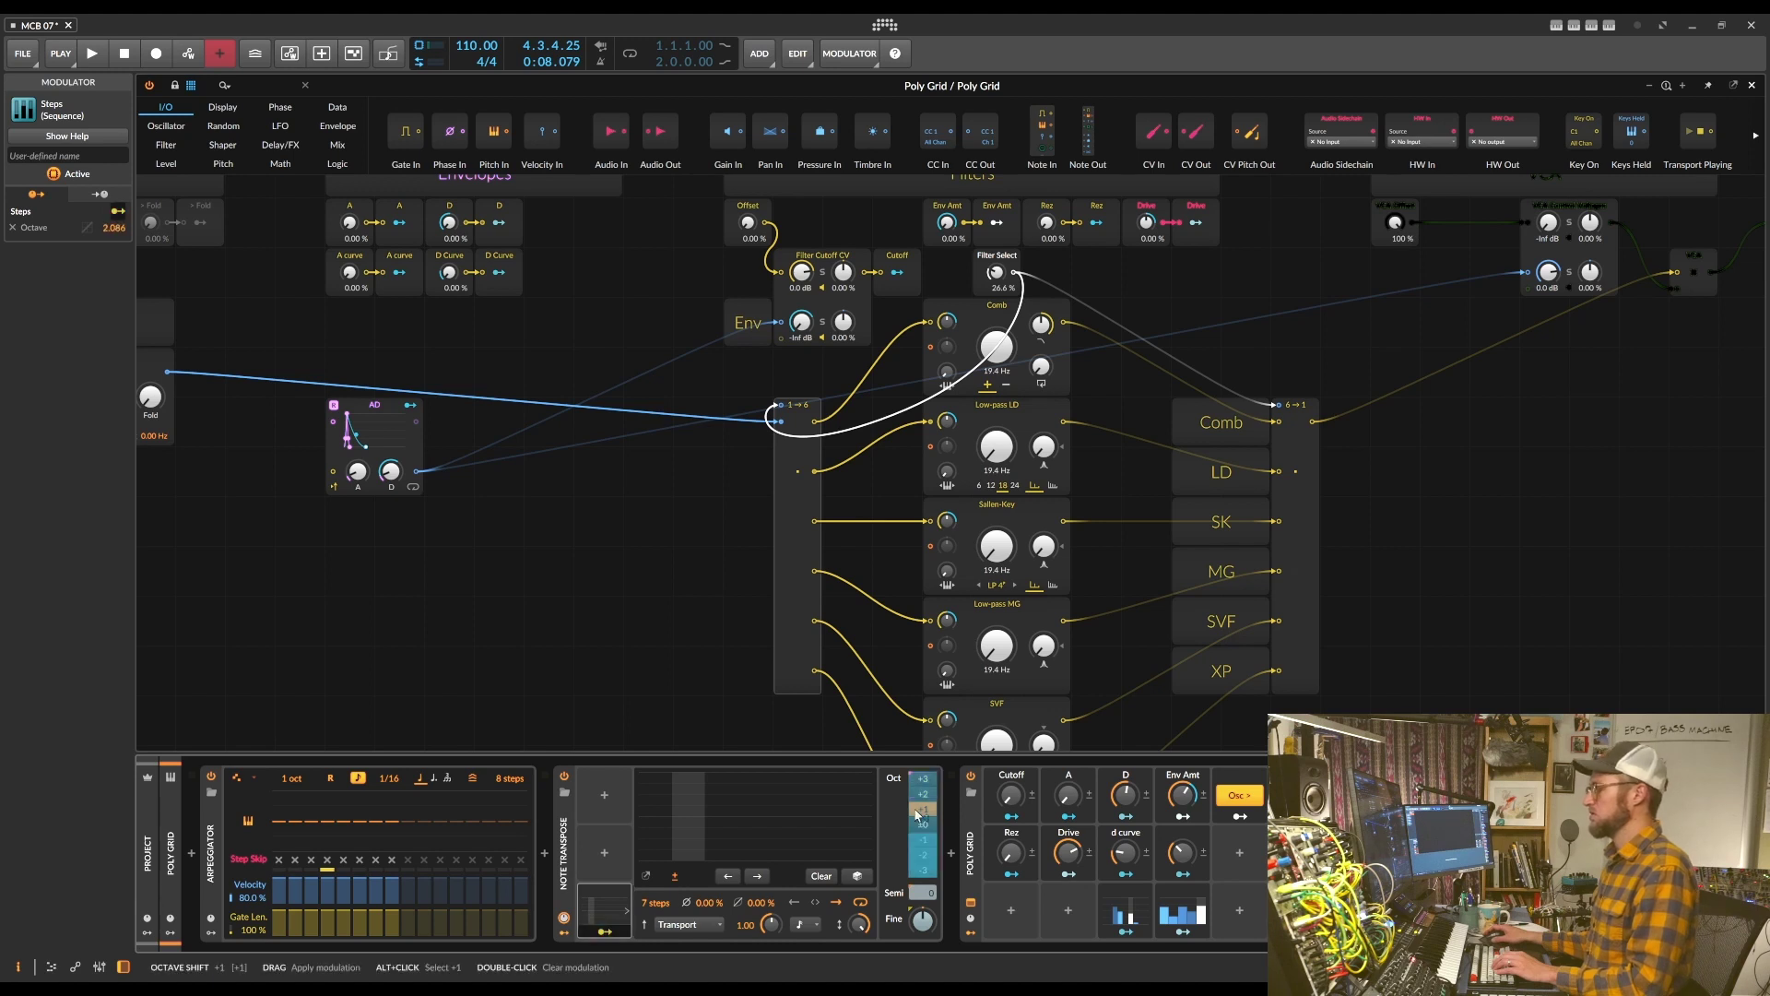
{"action": "key", "text": "space"}
{"action": "mouse_move", "coordinate": [699, 815]}
{"action": "left_mouse_down"}
{"action": "mouse_move", "coordinate": [700, 780]}
{"action": "mouse_move", "coordinate": [696, 840]}
{"action": "left_mouse_up"}
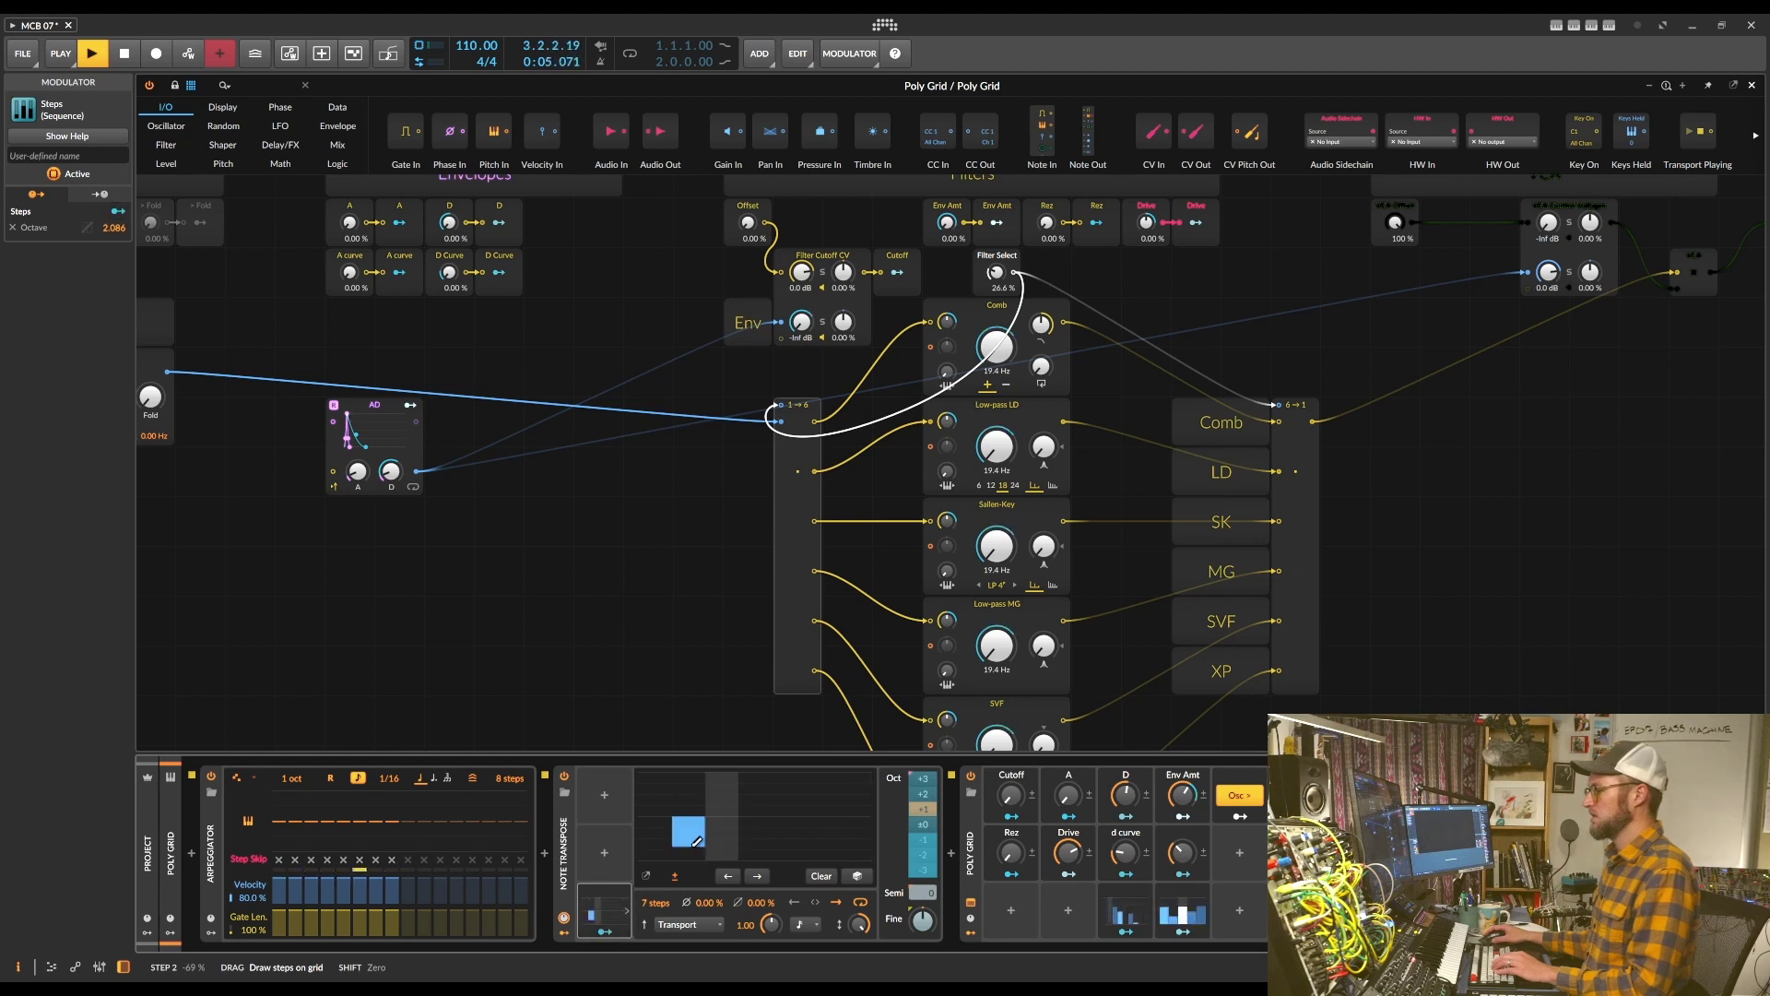
{"action": "key", "text": "space"}
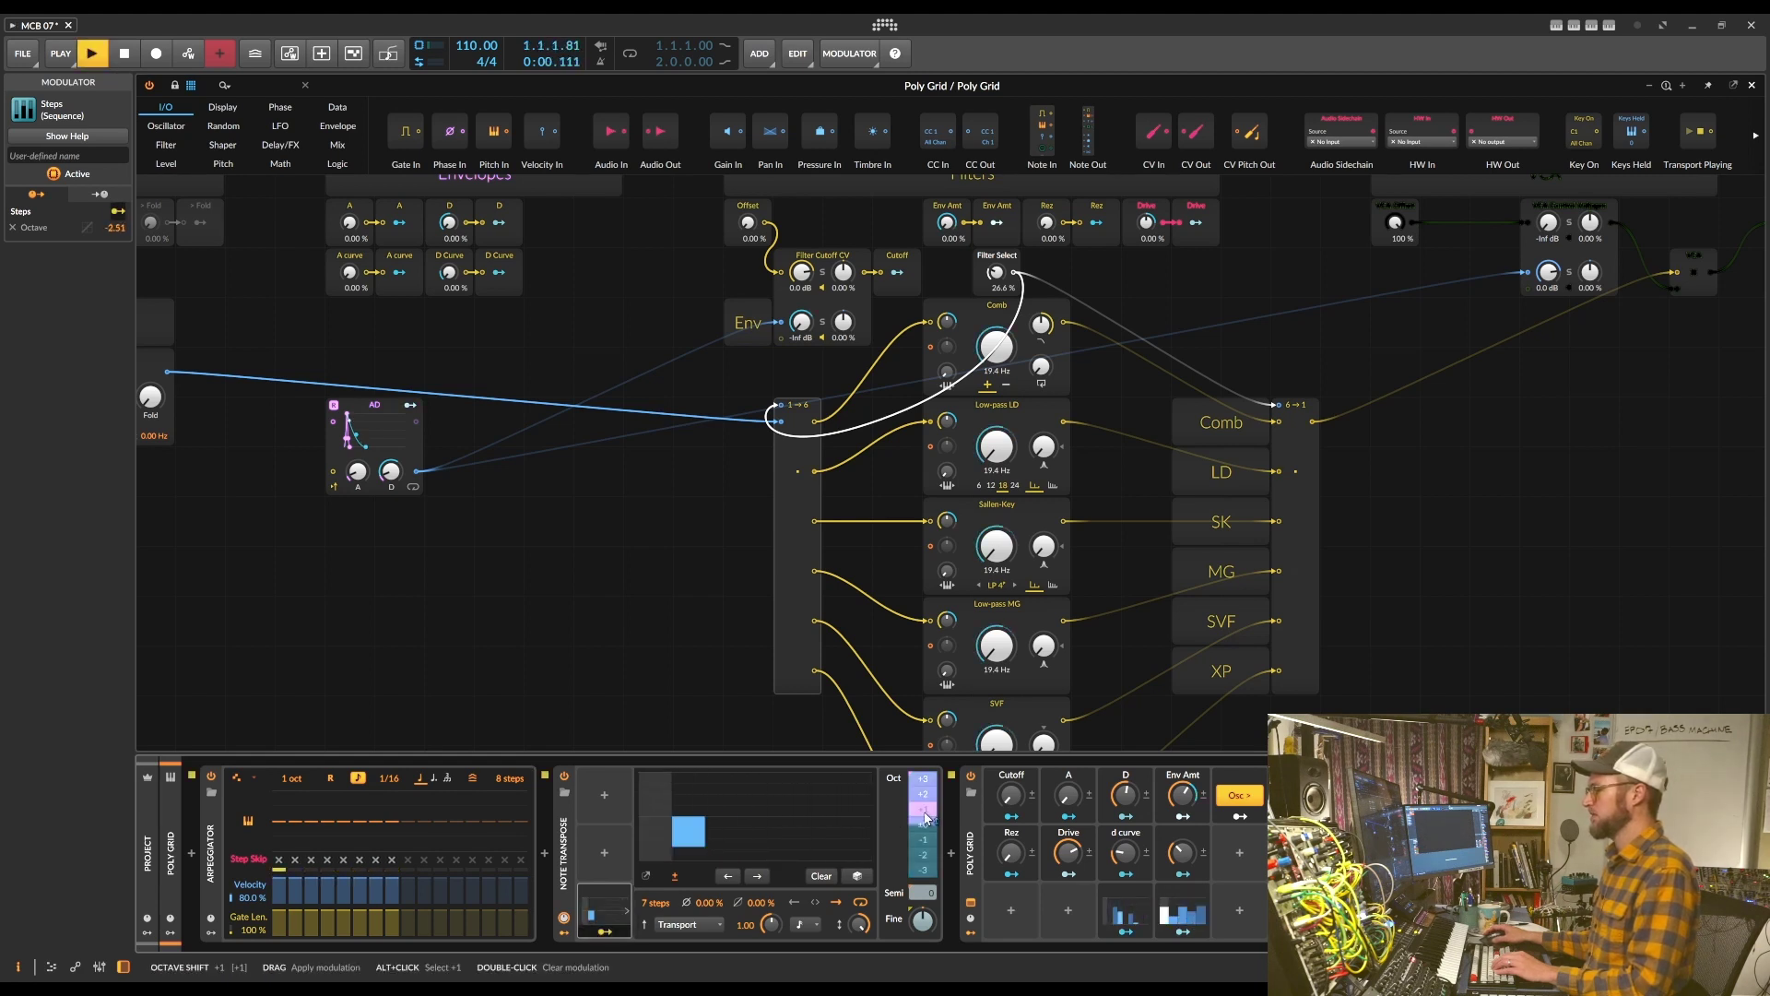
Set the second step of the octave pattern to about -32% and draw a positive fourth step
{"action": "left_click", "coordinate": [702, 818]}
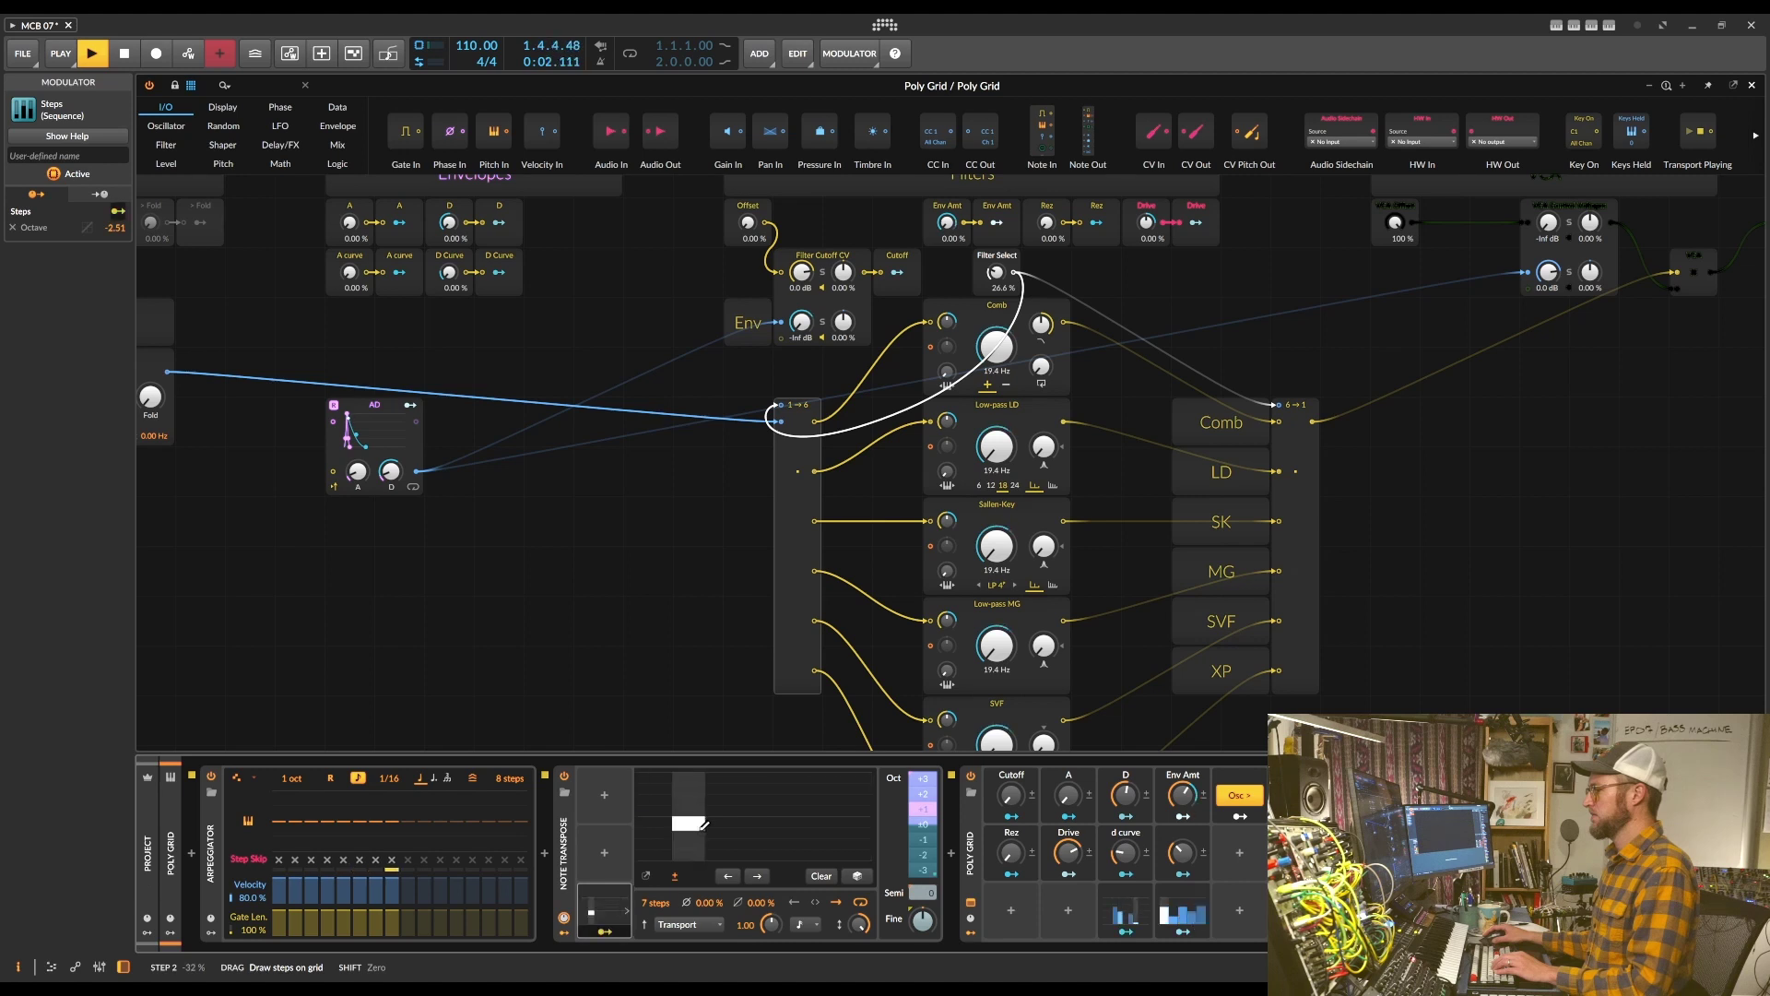
{"action": "left_click", "coordinate": [767, 780]}
{"action": "left_click_drag", "start_coordinate": [767, 780], "coordinate": [766, 783]}
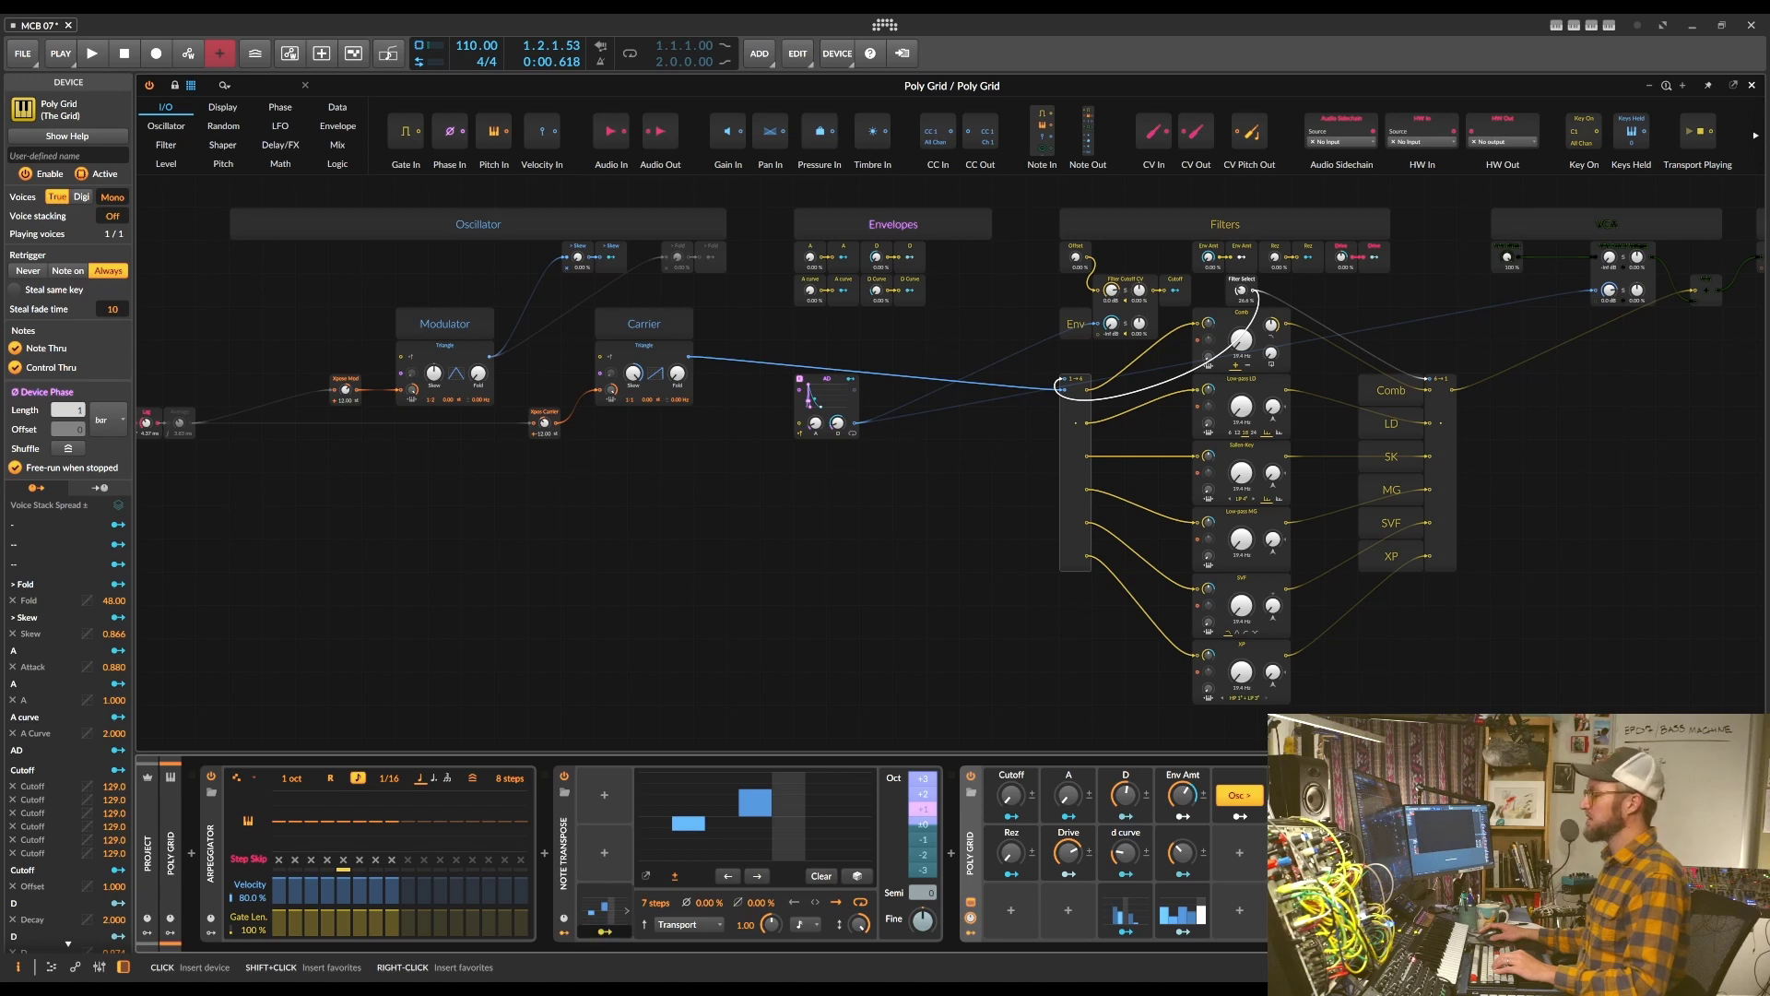
Insert the 432k HW FX device after the Poly Grid and audition the patch through it
{"action": "type", "text": "hw"}
{"action": "key", "text": "Return"}
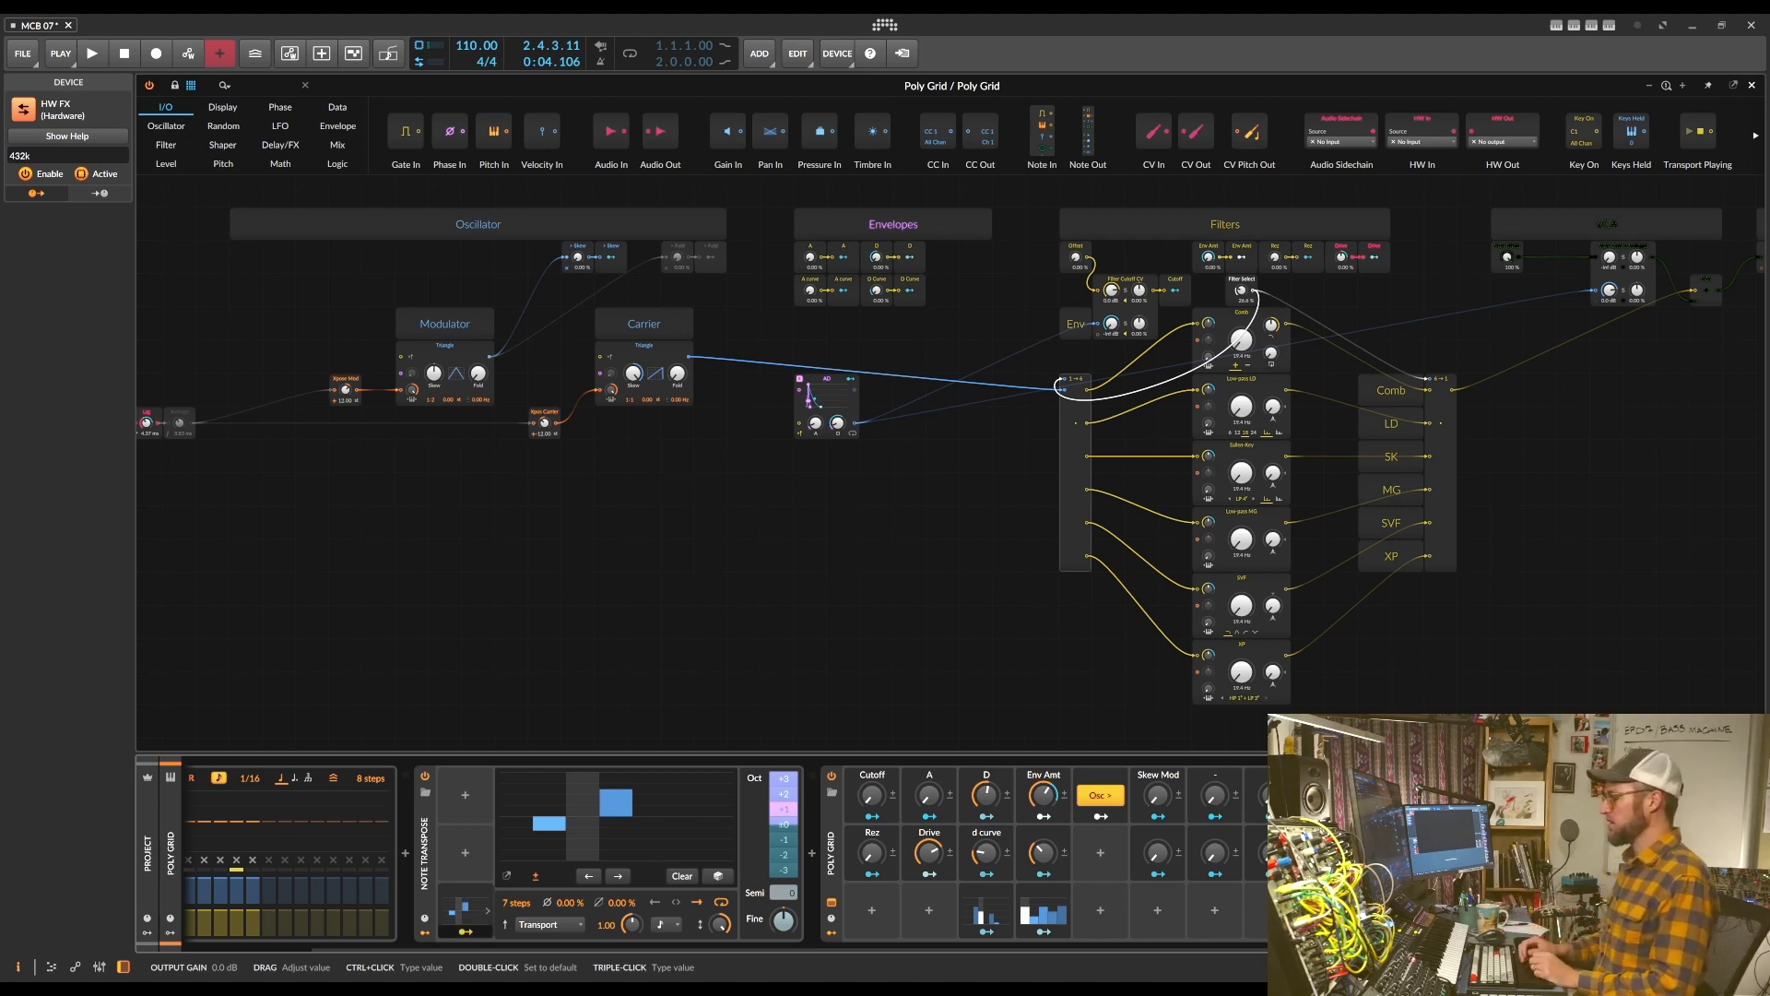
{"action": "key", "text": "space"}
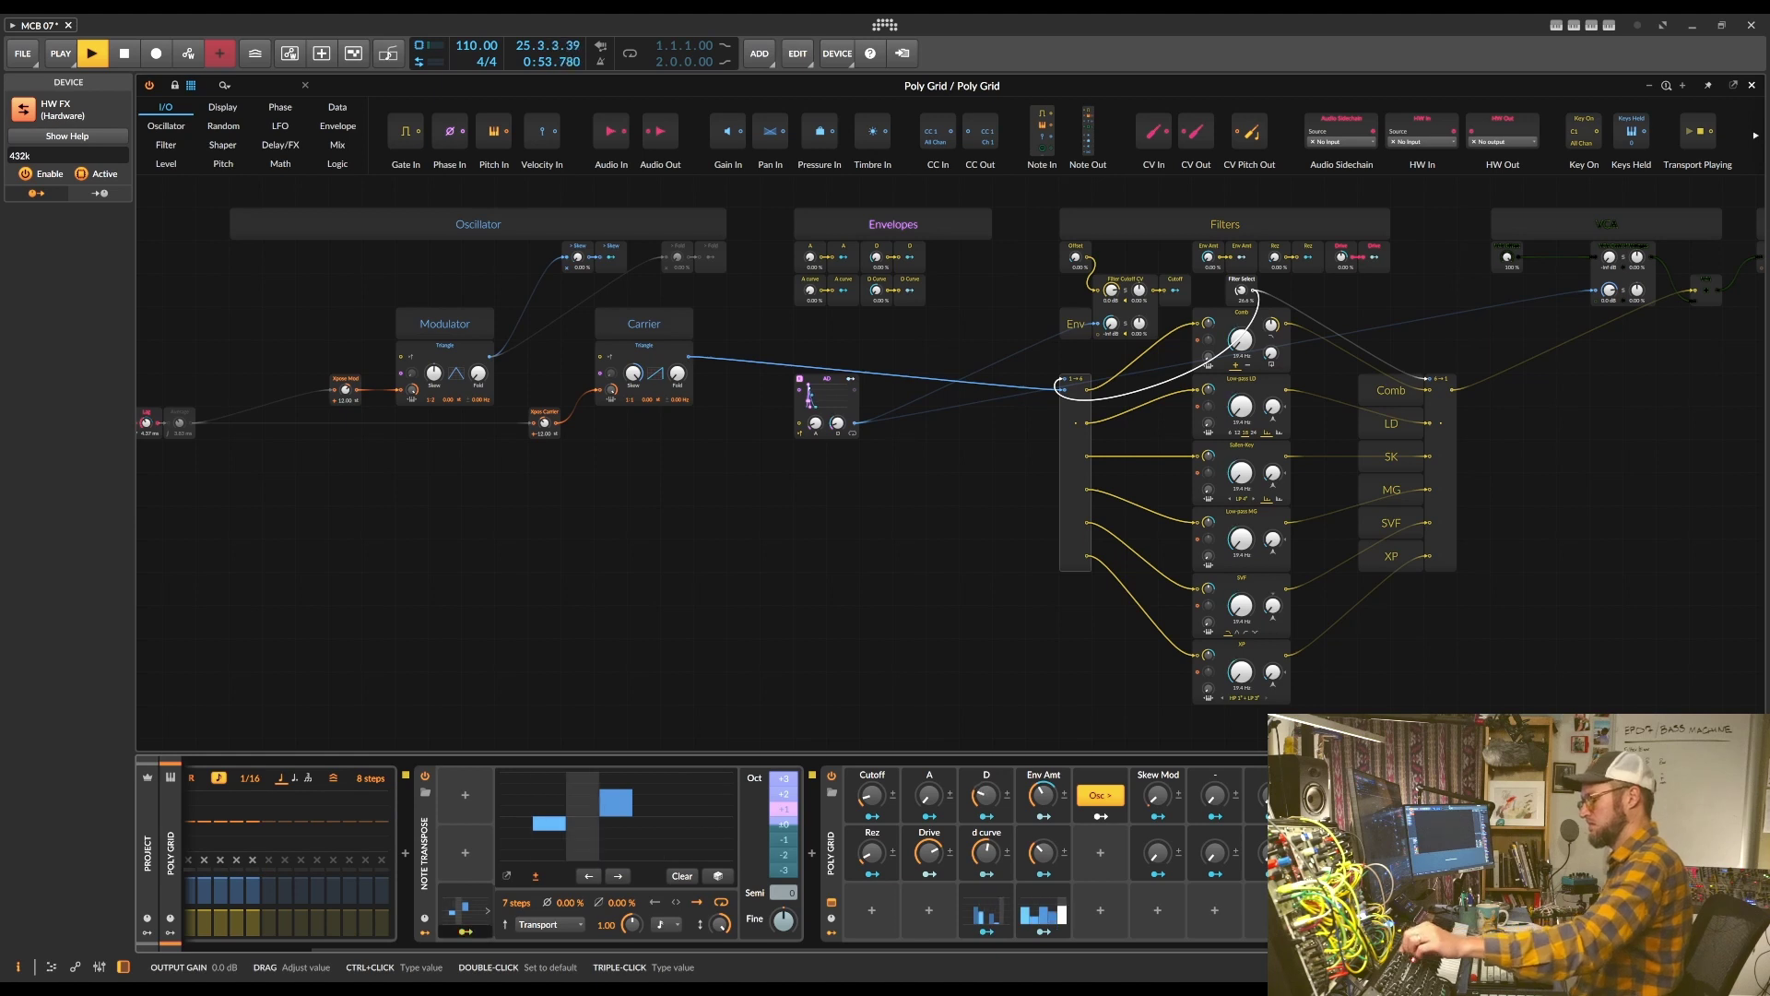
{"action": "key", "text": "space"}
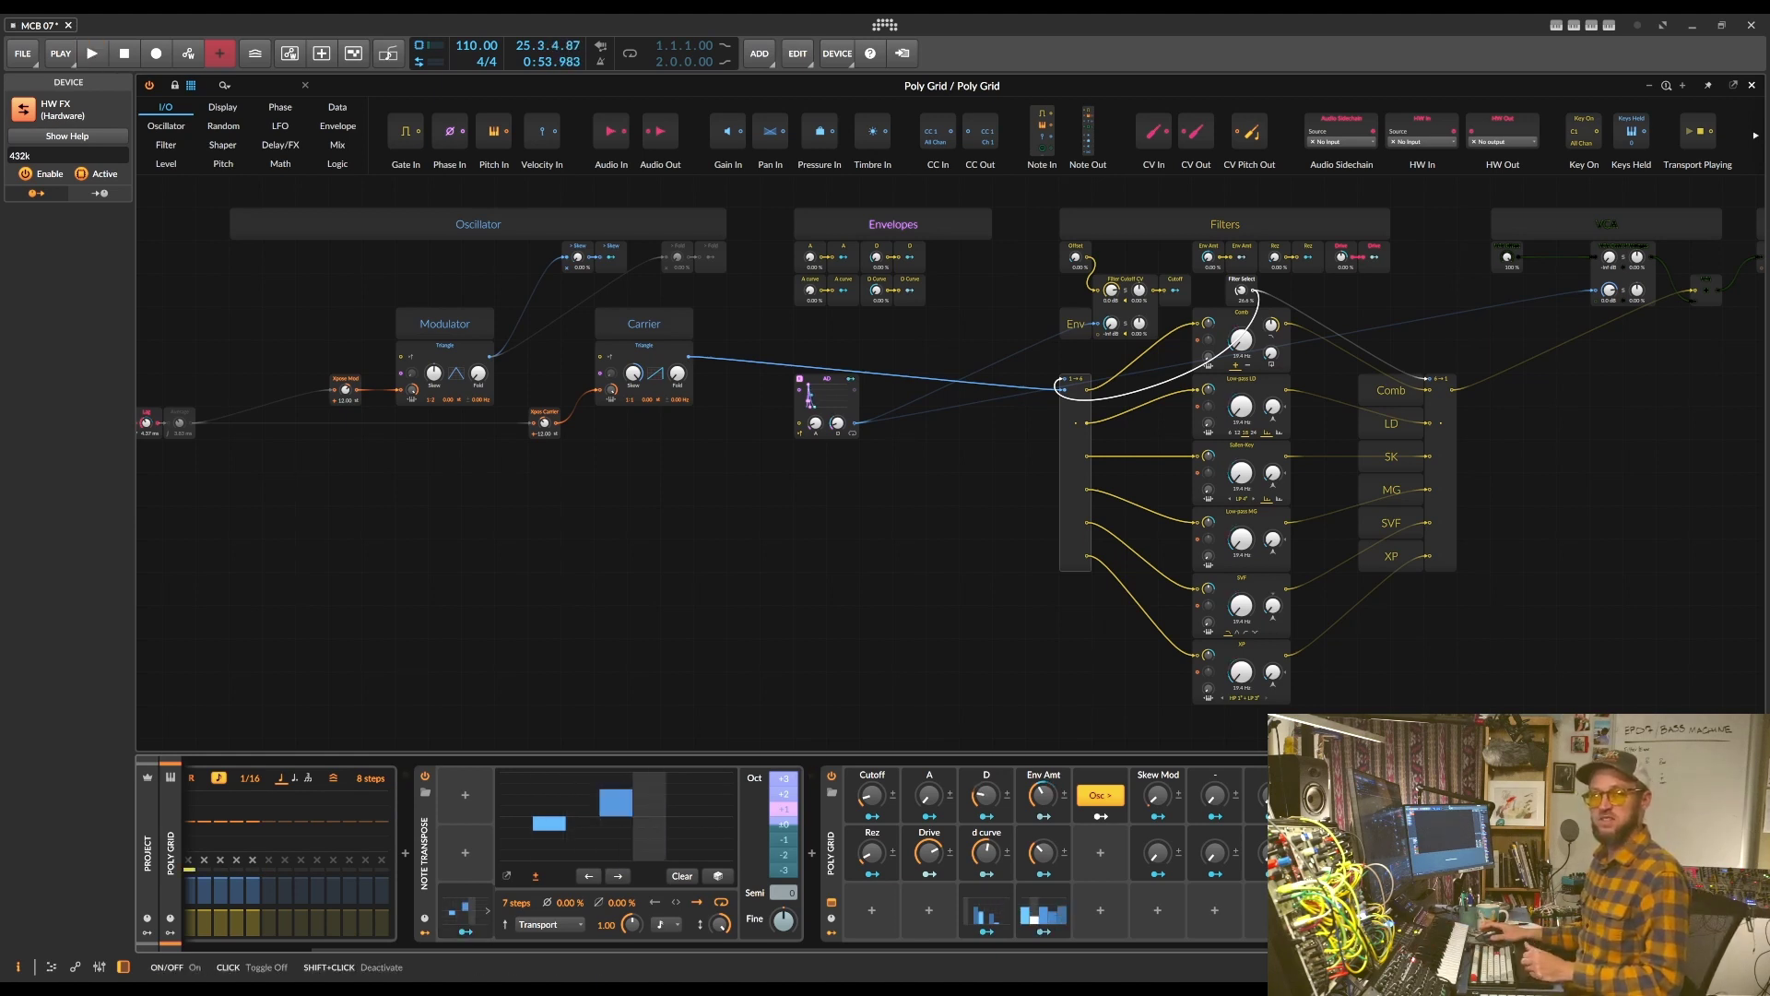